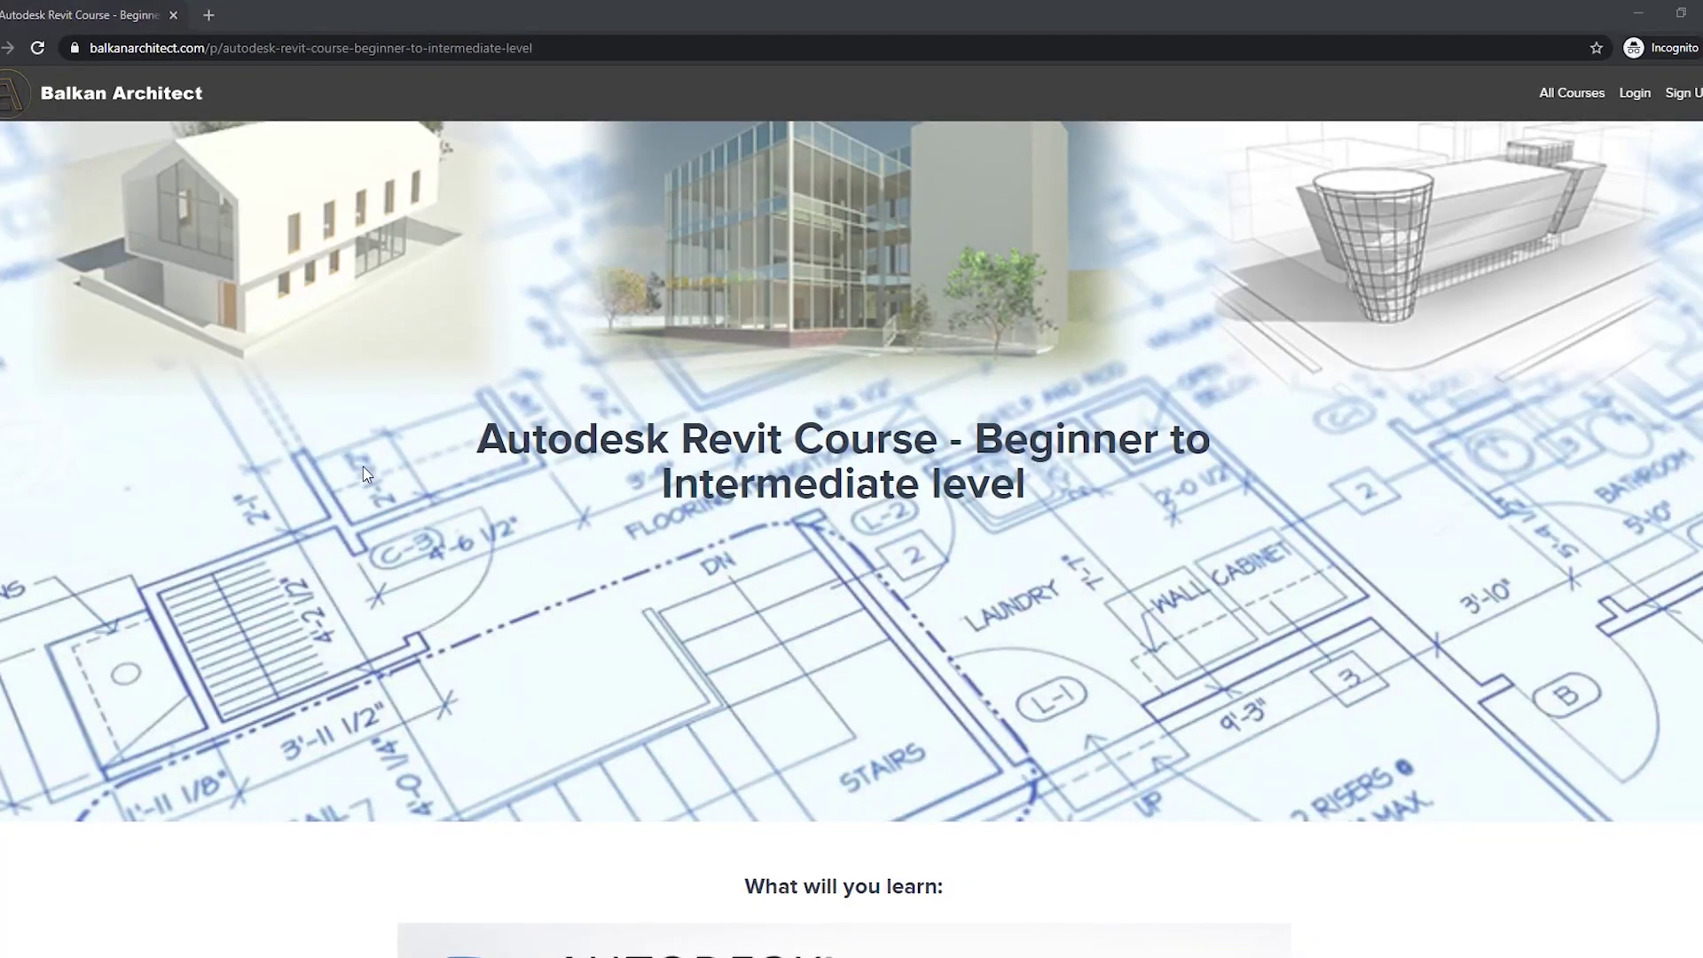
Step: Look through the Autodesk Revit course page, from the introduction to the course curriculum
scroll(361, 502, "down", 8)
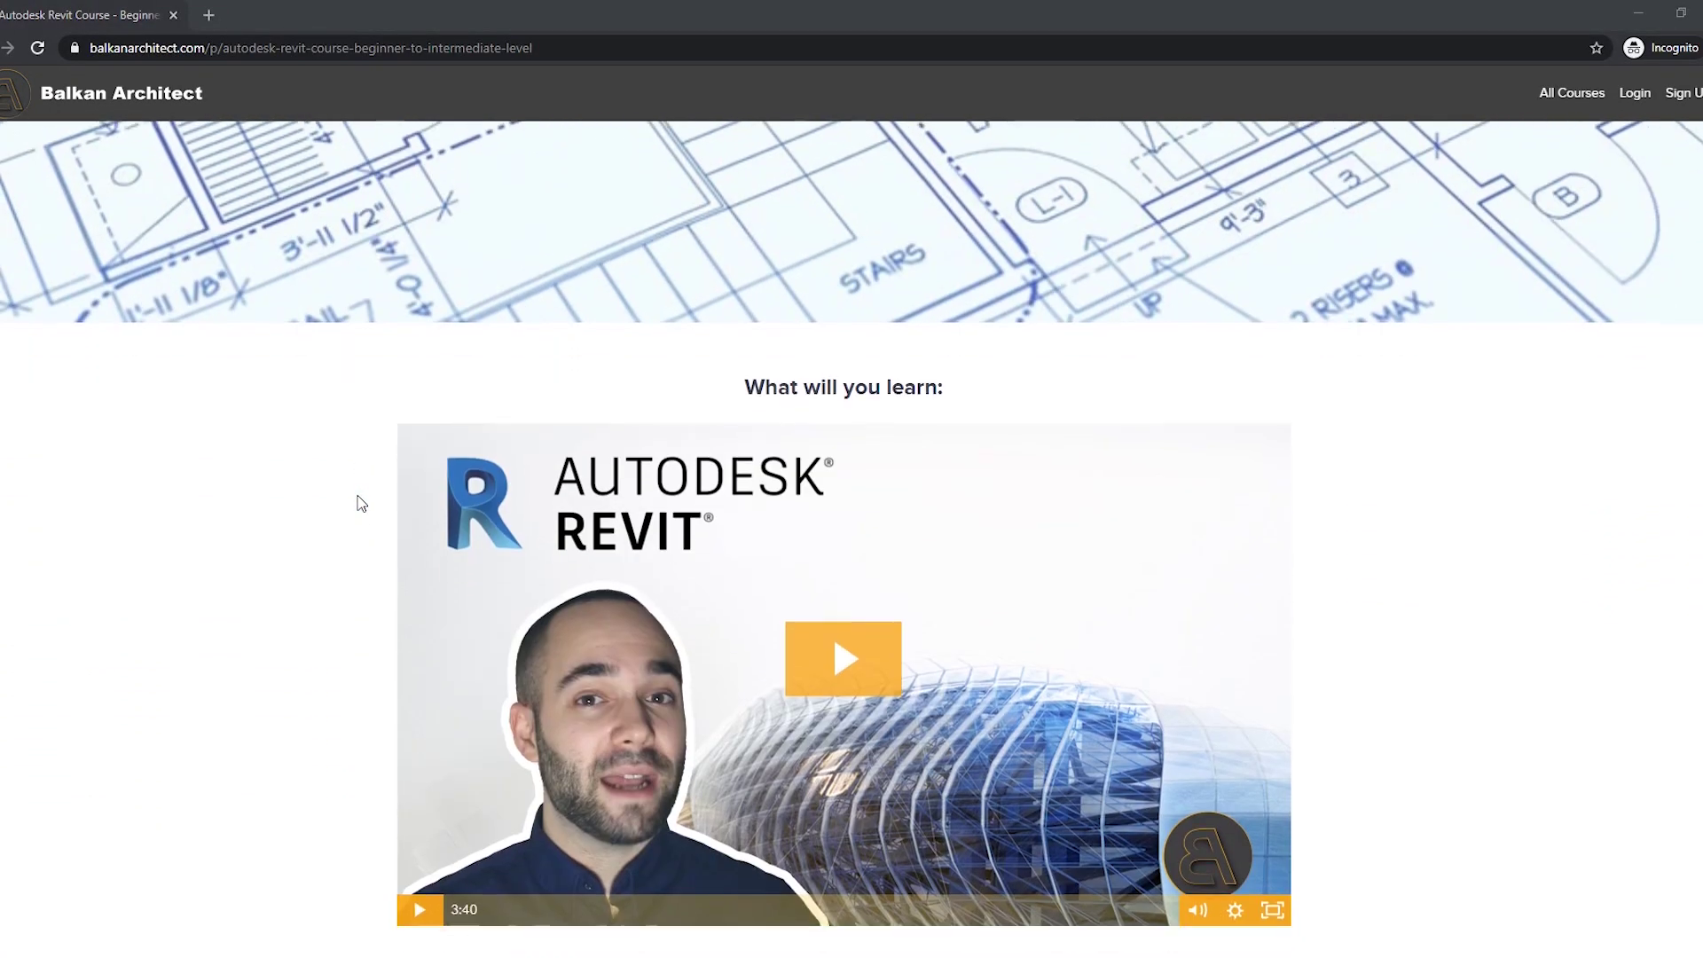
scroll(361, 502, "down", 9)
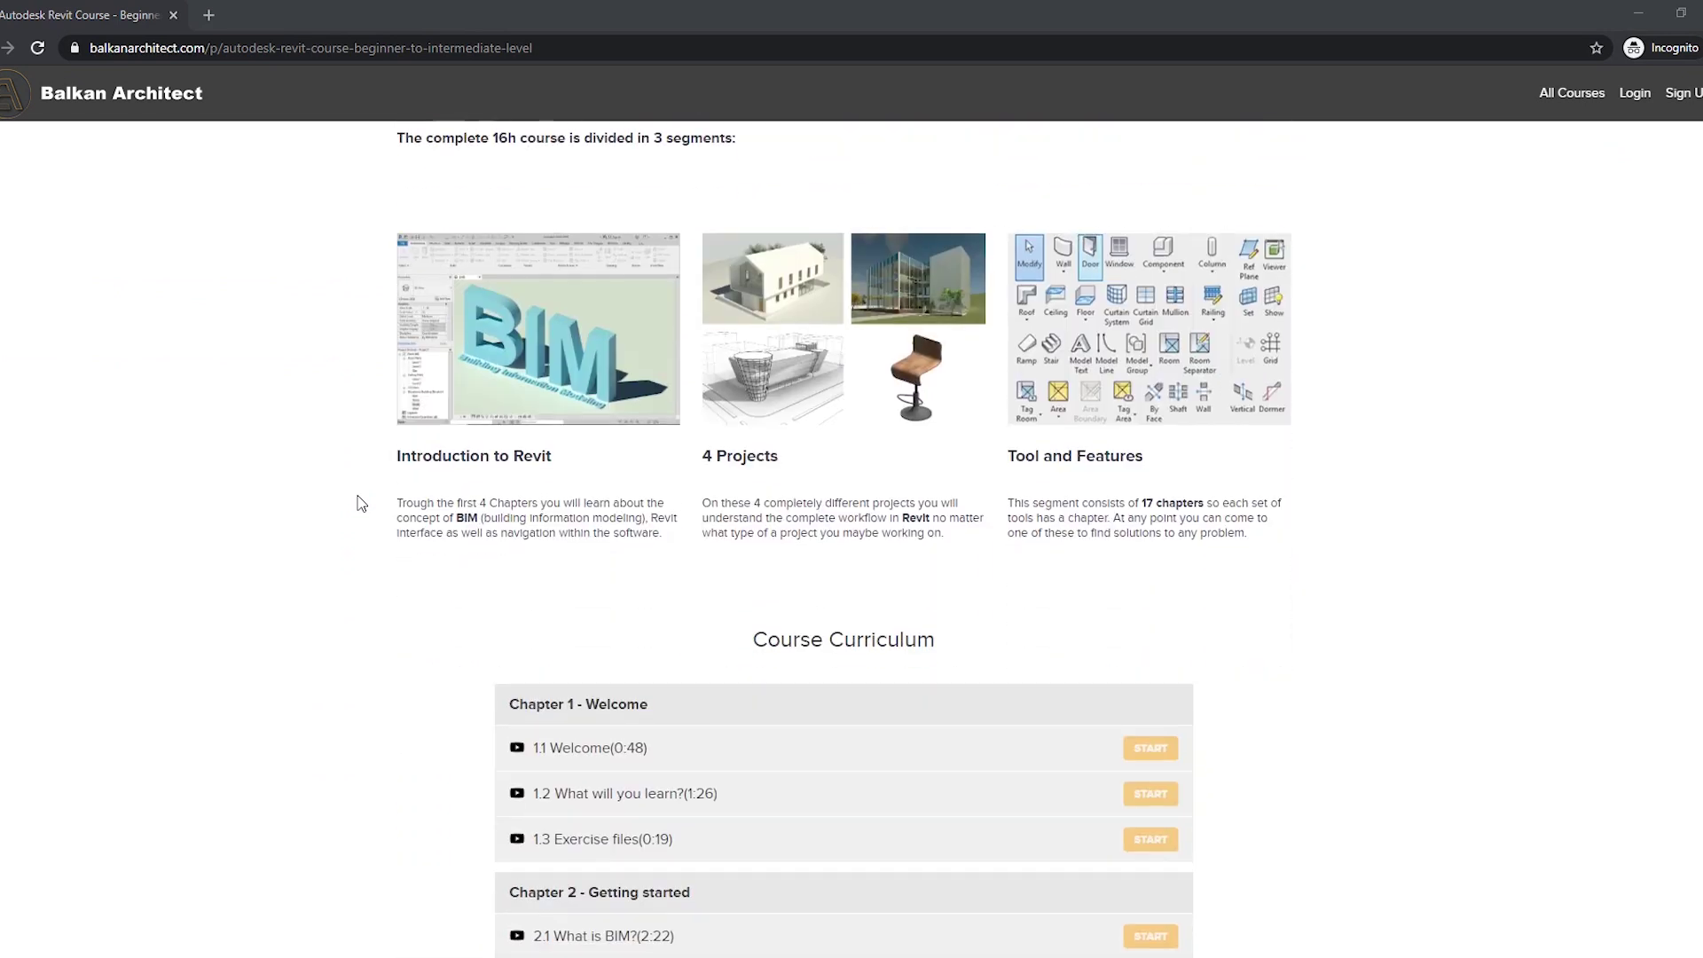
scroll(361, 503, "down", 13)
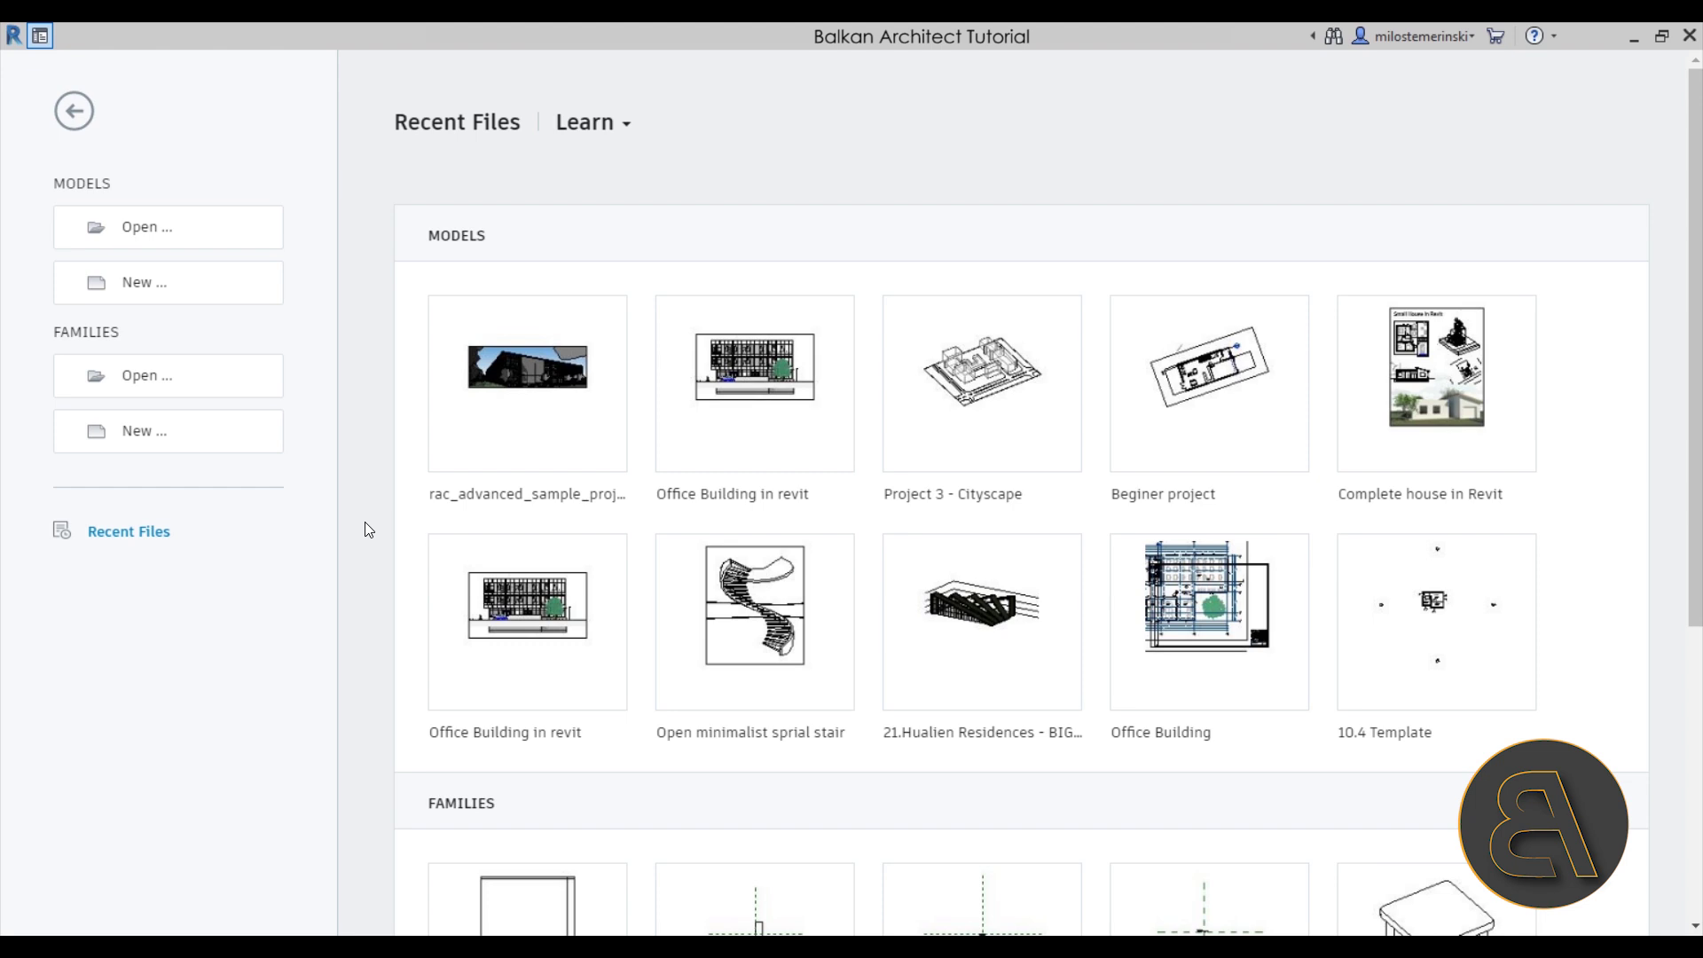
Step: Leave the start page and bring up the Revit sample files for opening
left_click(44, 41)
left_click(25, 67)
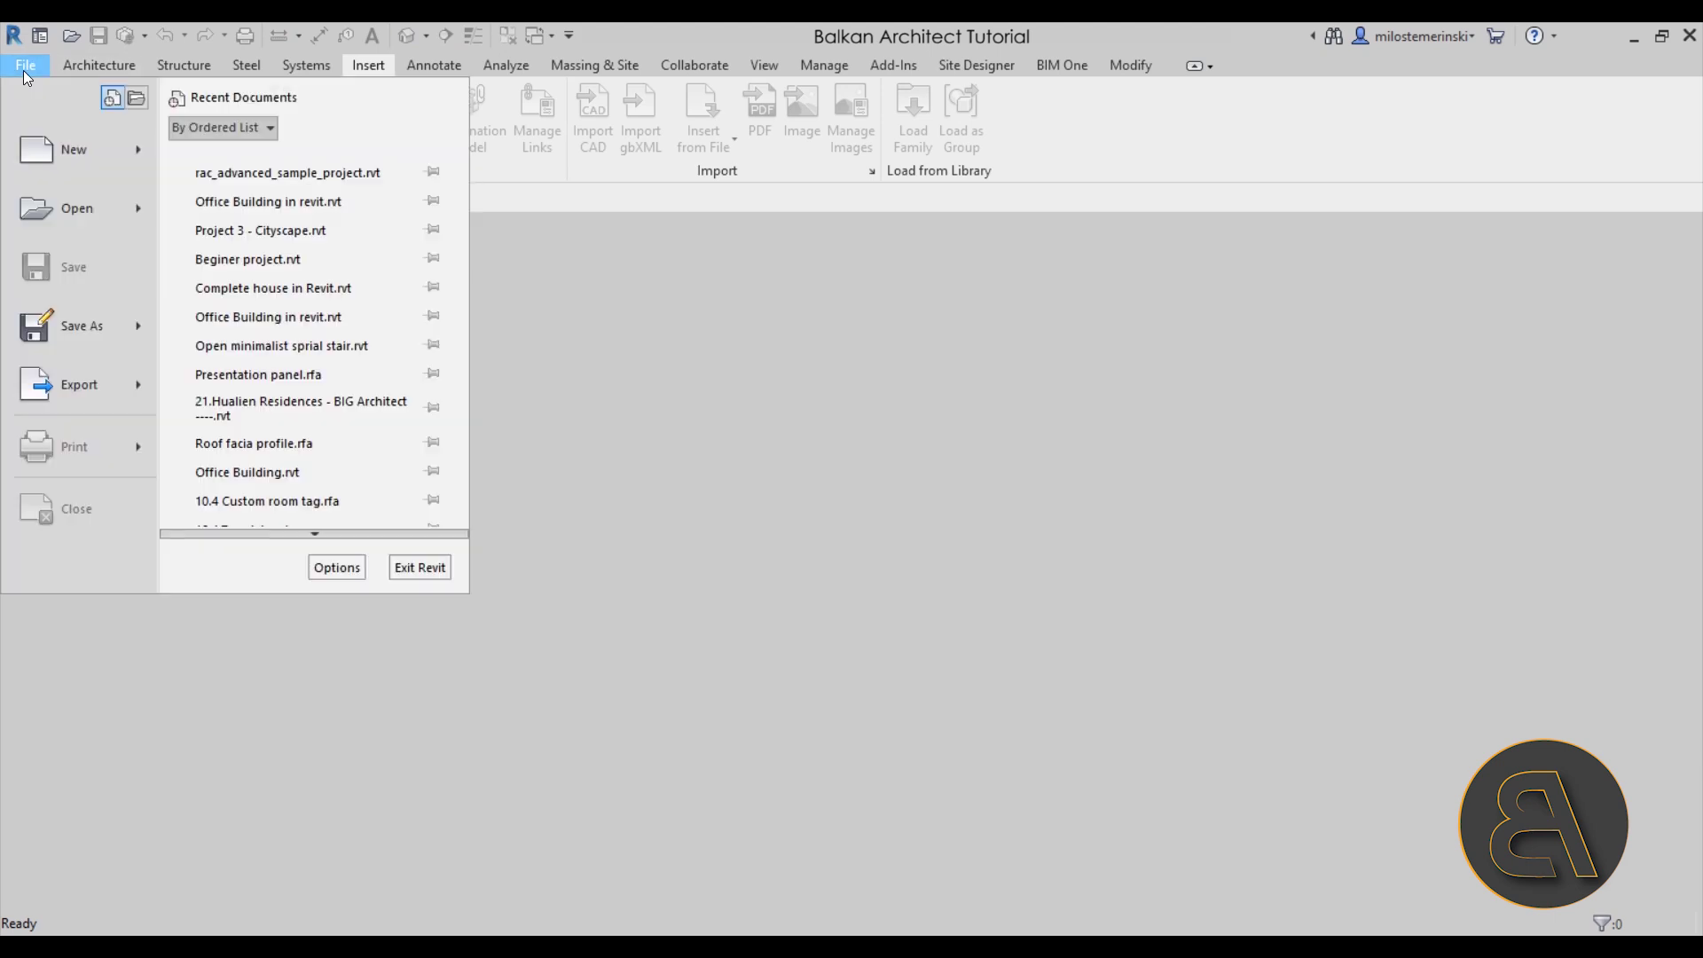
mouse_move(102, 225)
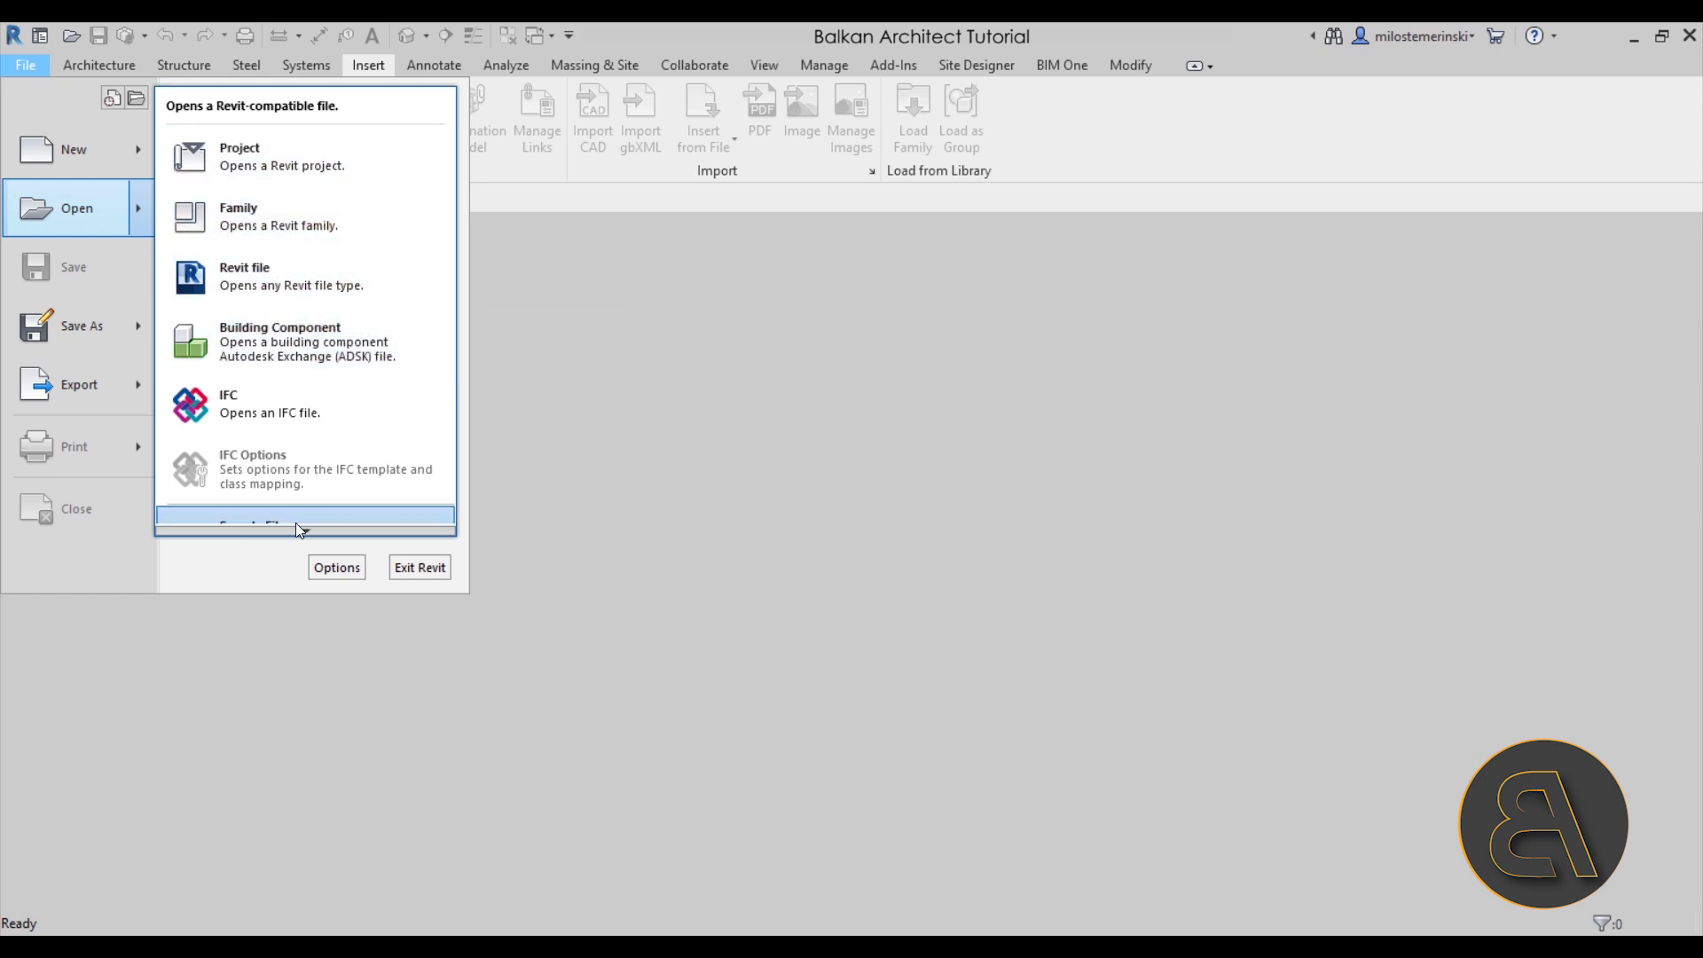
scroll(295, 527, "down", 1)
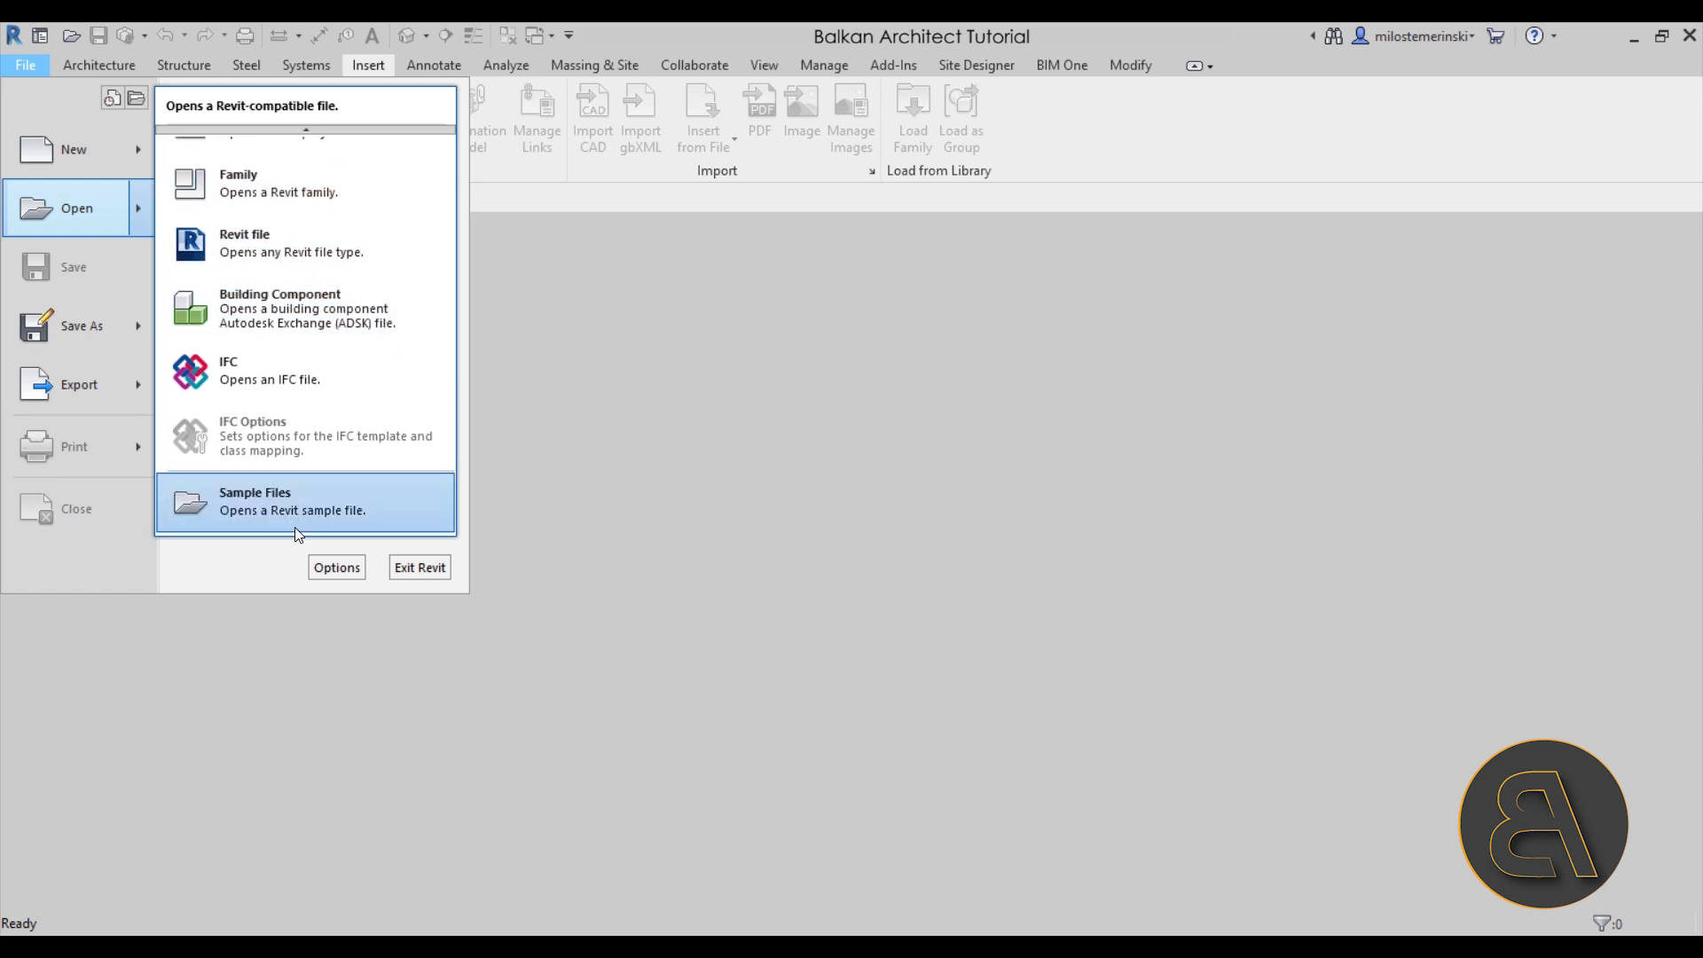
left_click(235, 512)
left_click_drag(928, 346, 648, 288)
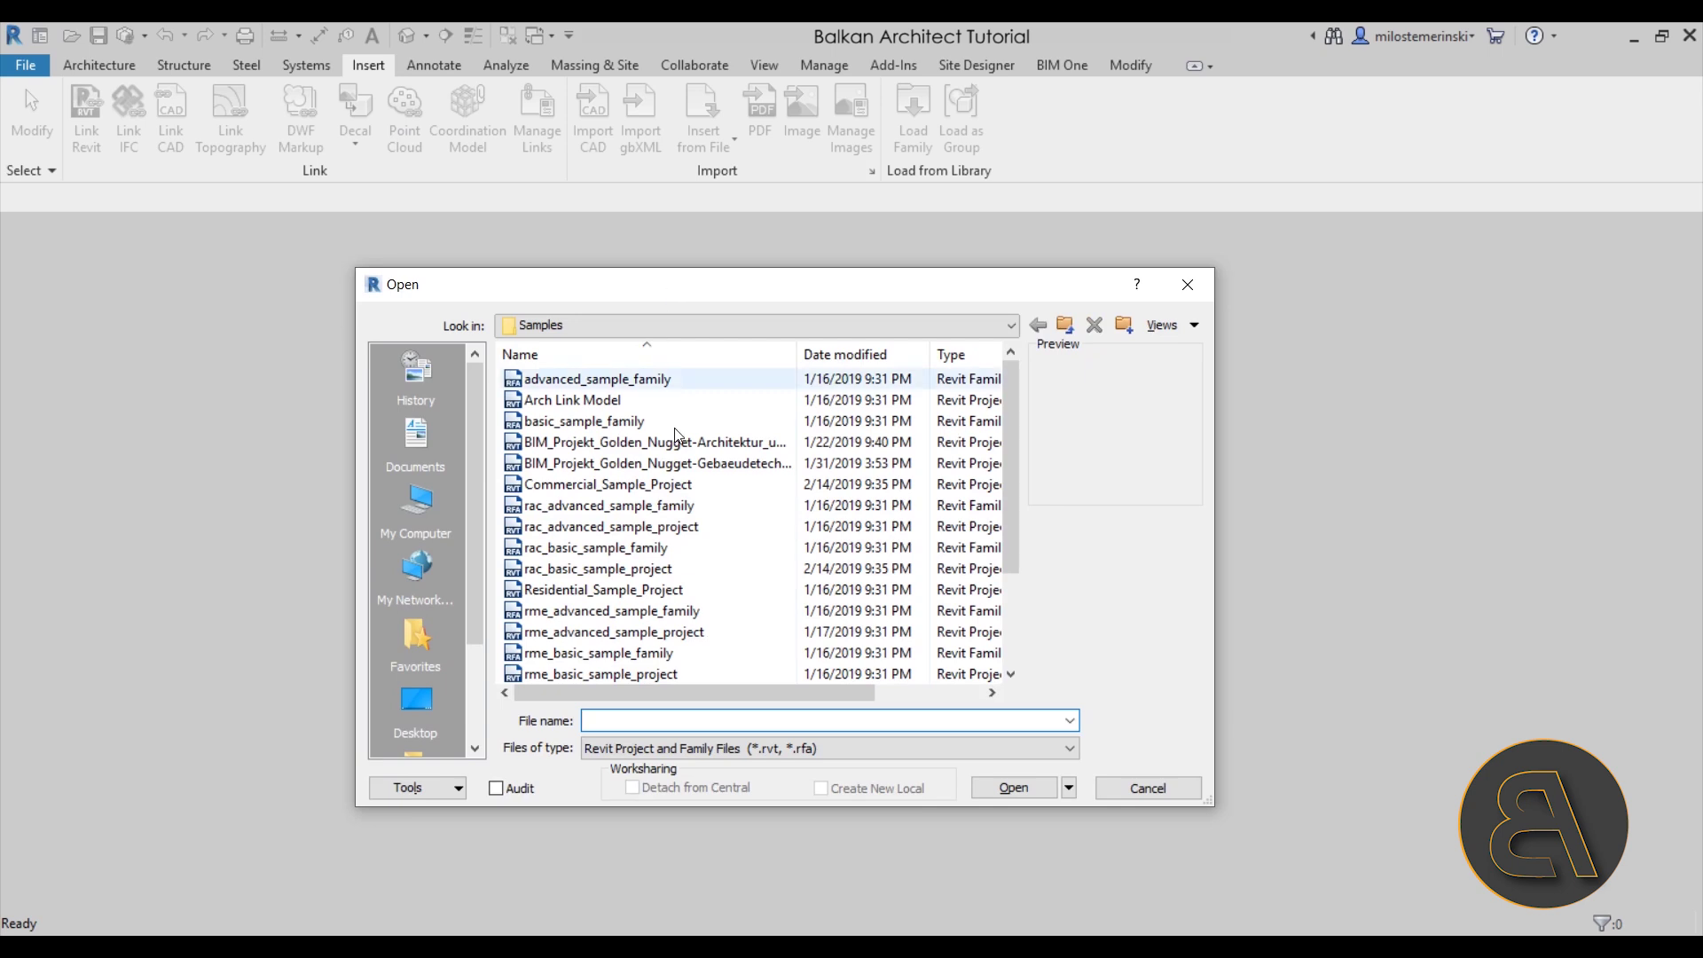
Step: Browse the Samples folder, previewing the files from Arch Link Model through the advanced architectural sample project
scroll(646, 506, "down", 2)
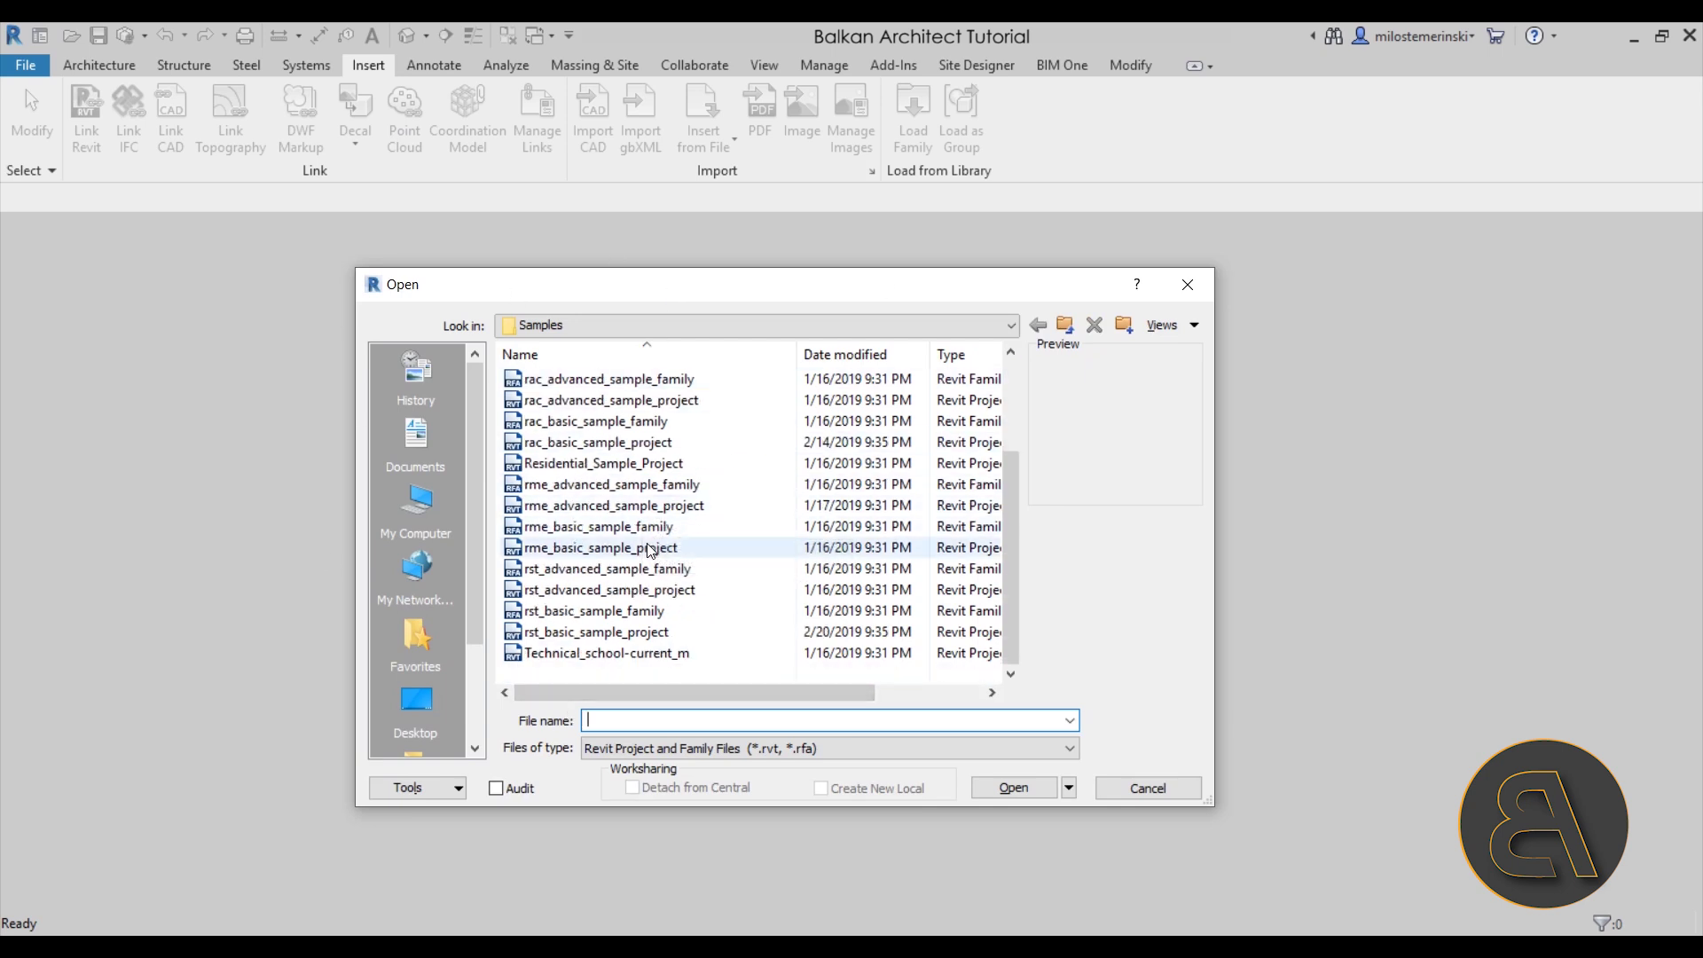
scroll(608, 532, "up", 2)
left_click(590, 399)
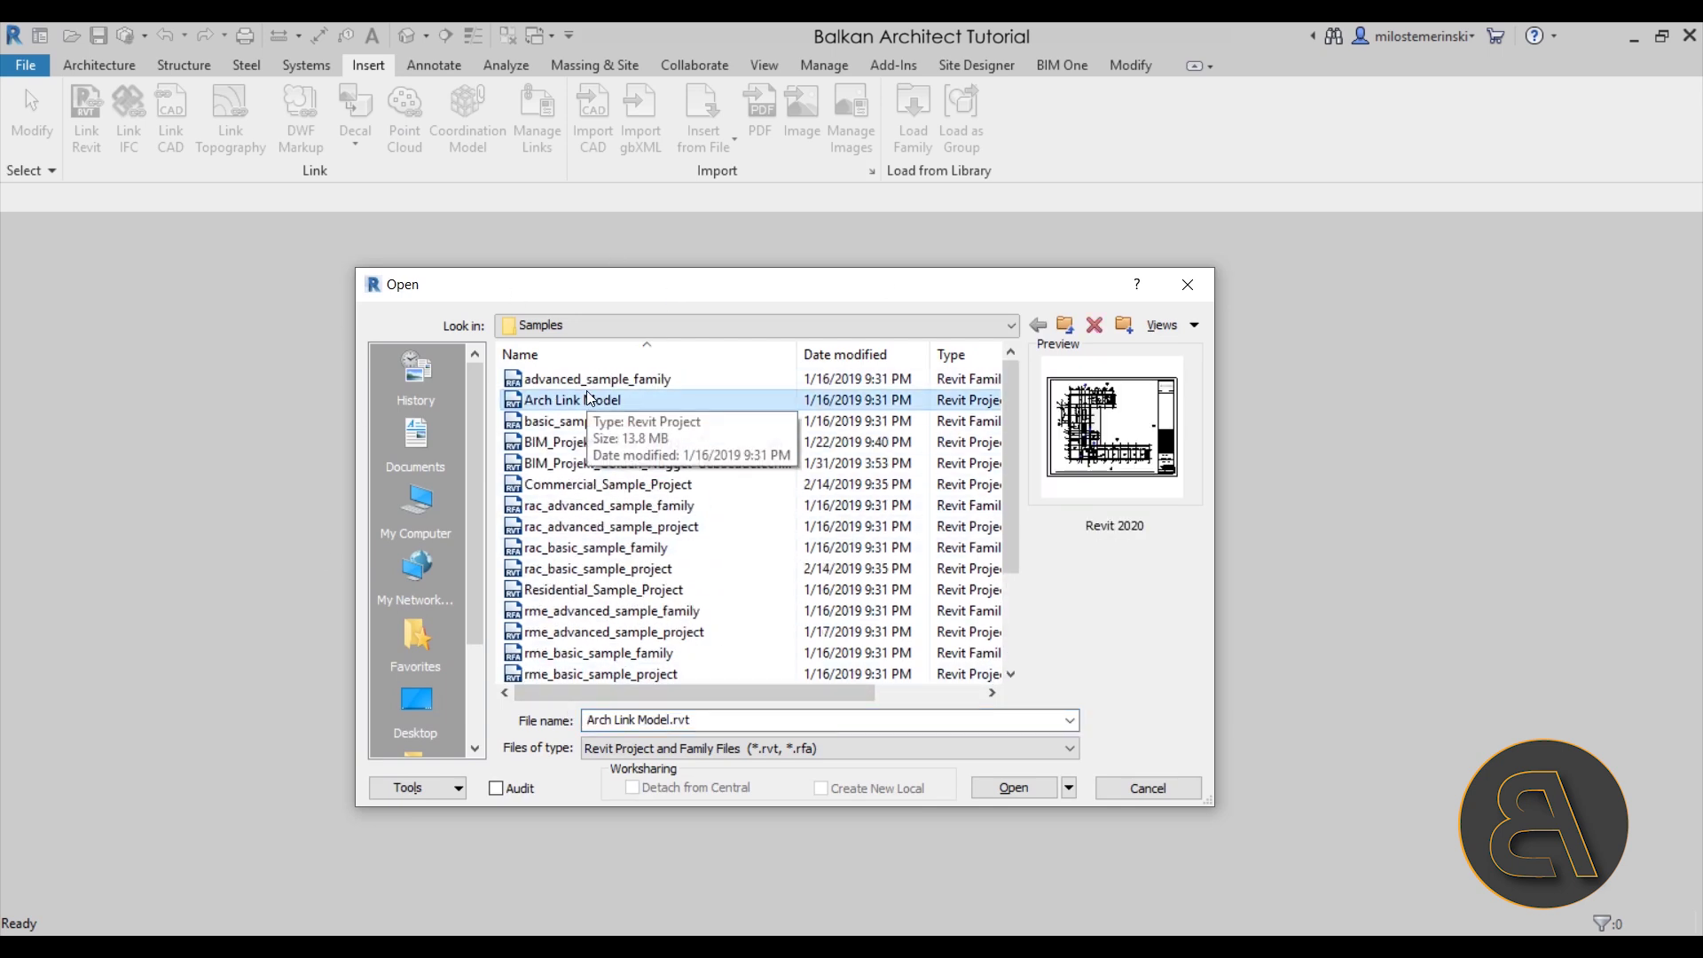
key("Up")
key("Down")
key("Down")
key("Down")
key("Down")
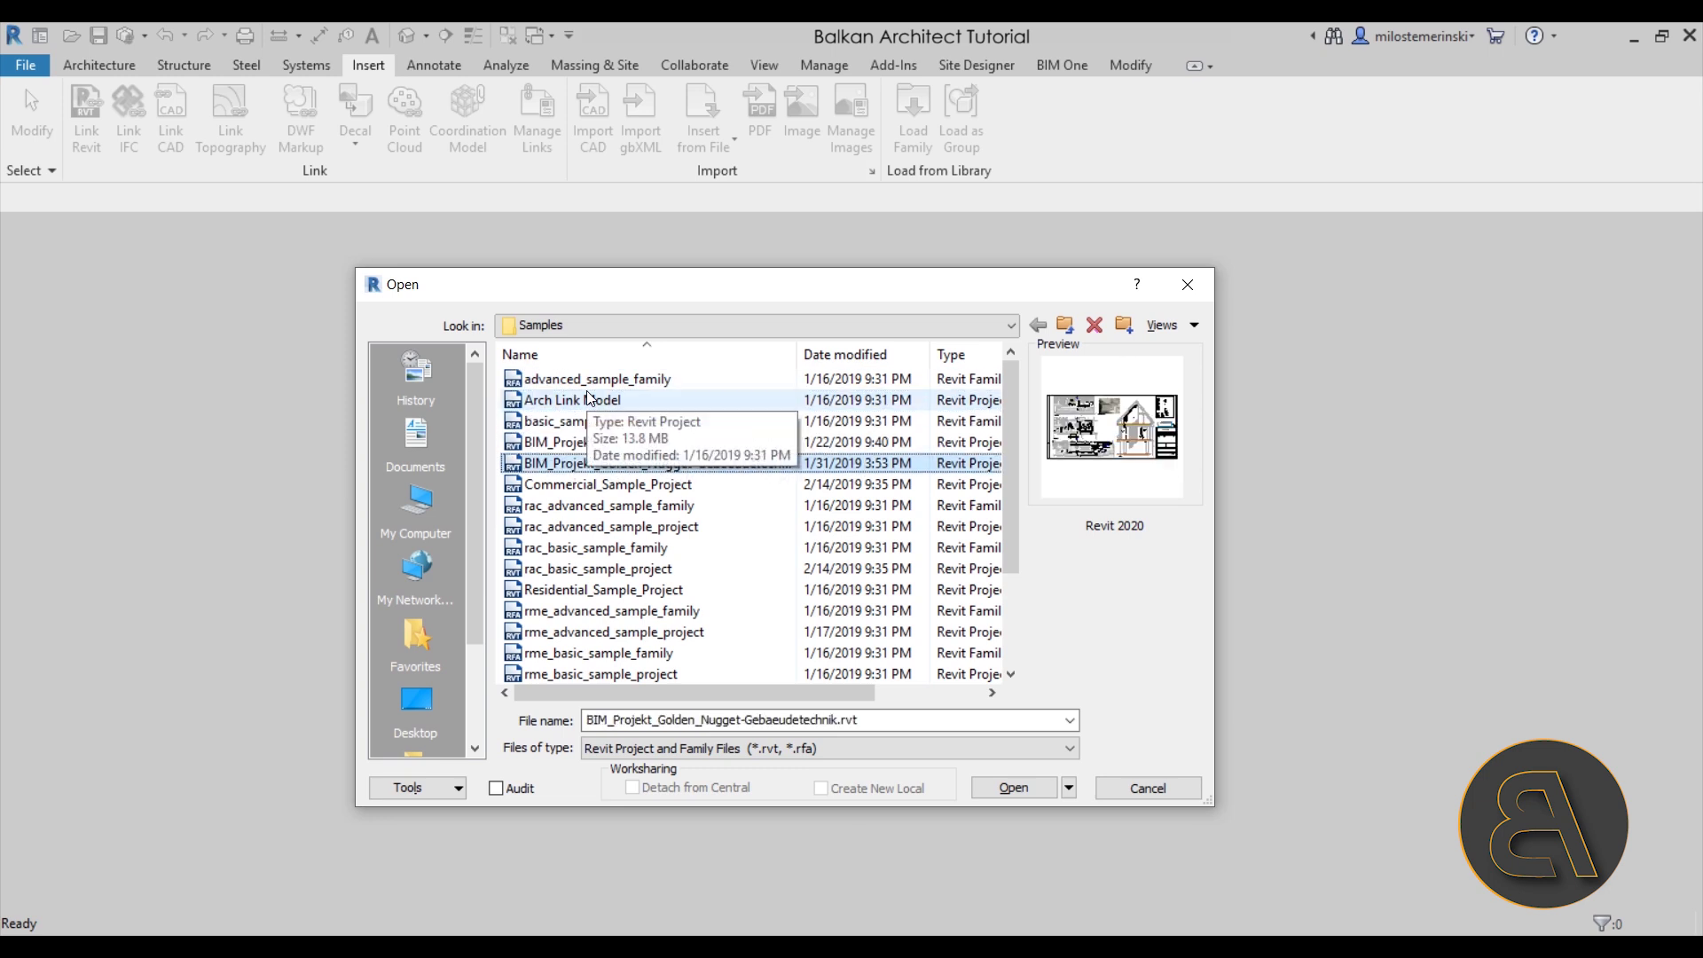
key("Down")
key("Down")
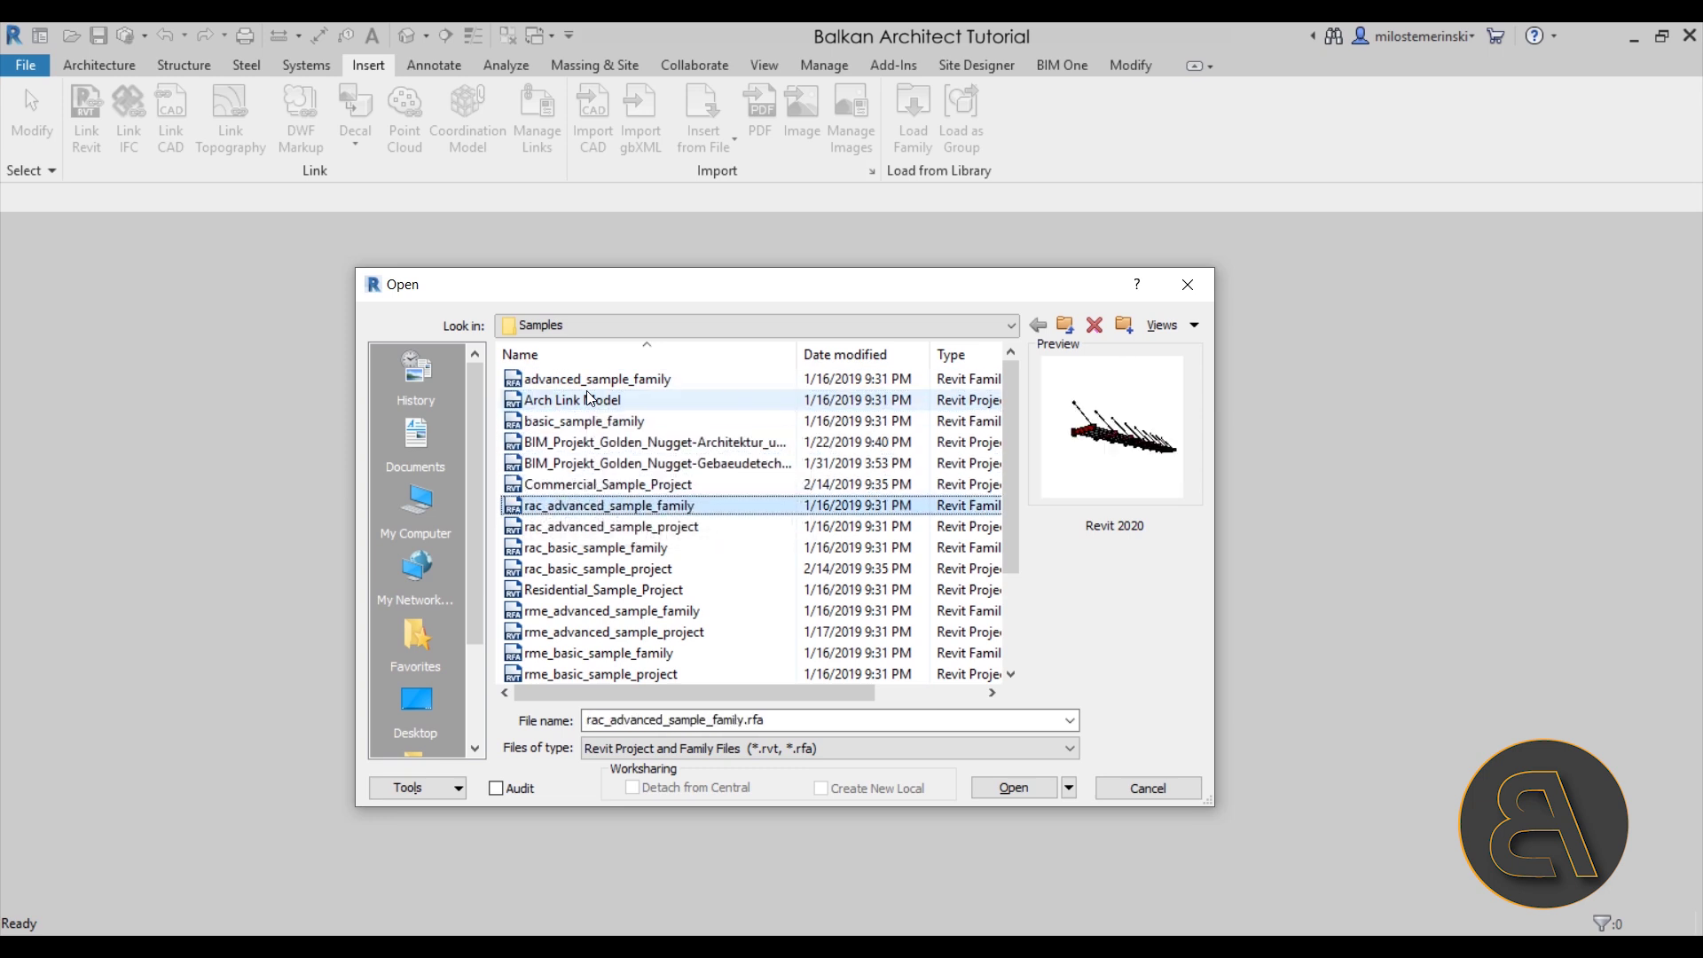
key("Down")
key("Up")
key("Up")
key("Down")
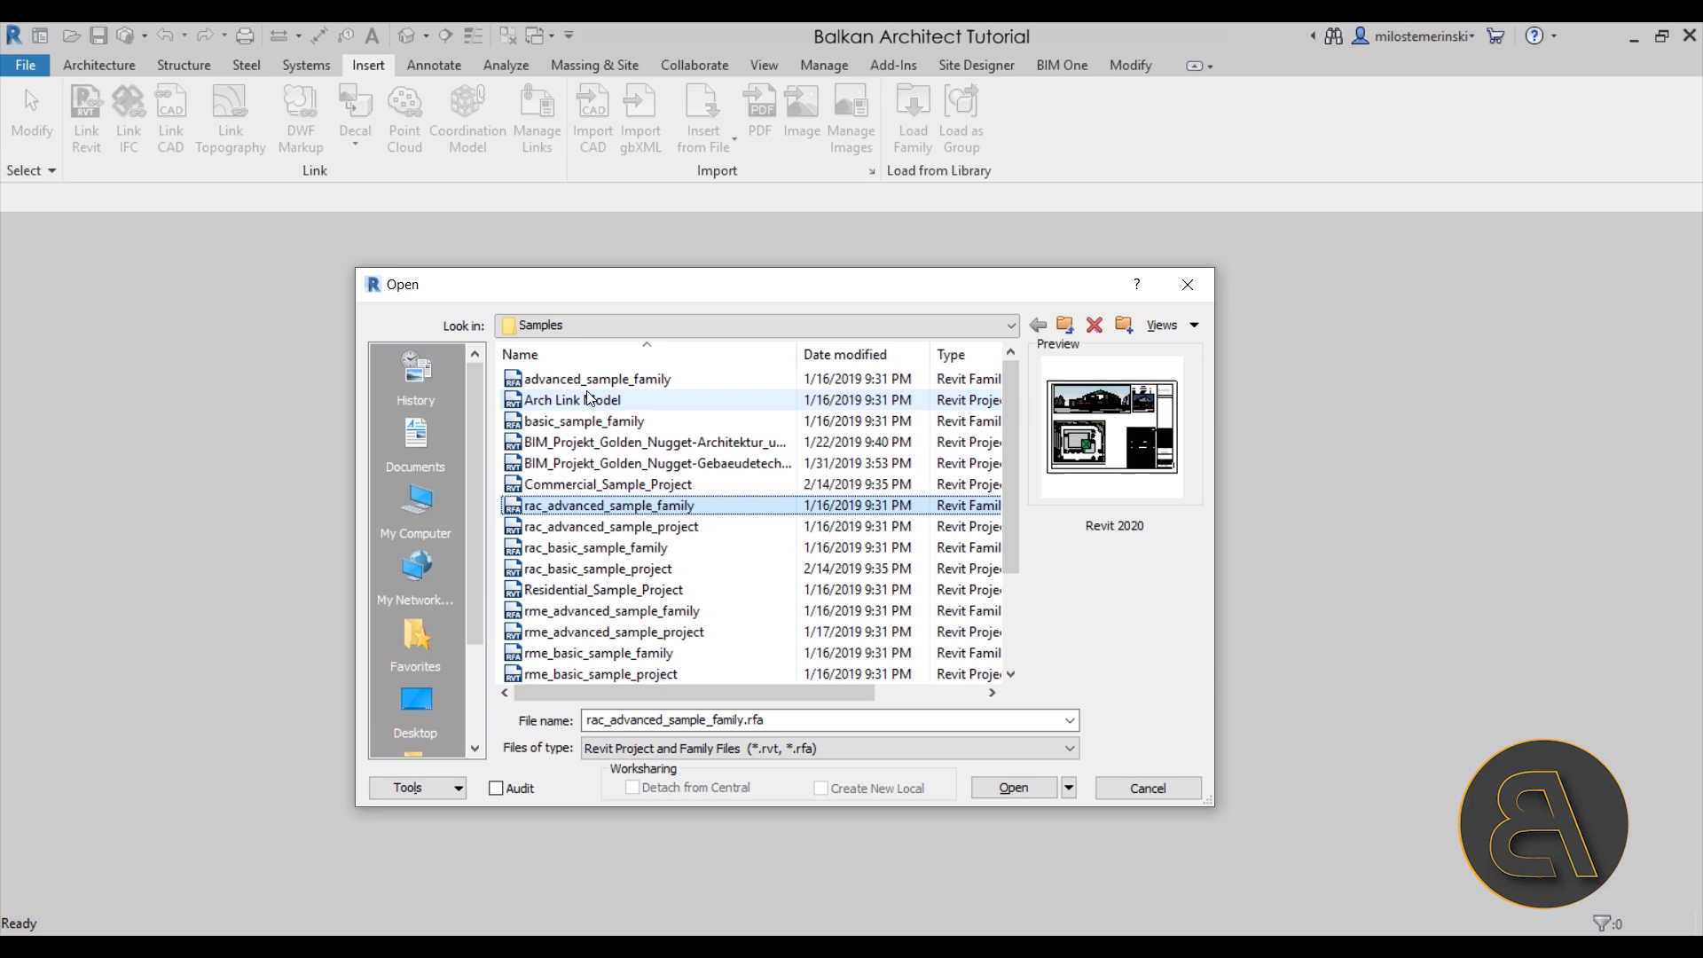
key("Up")
key("Down")
key("Down")
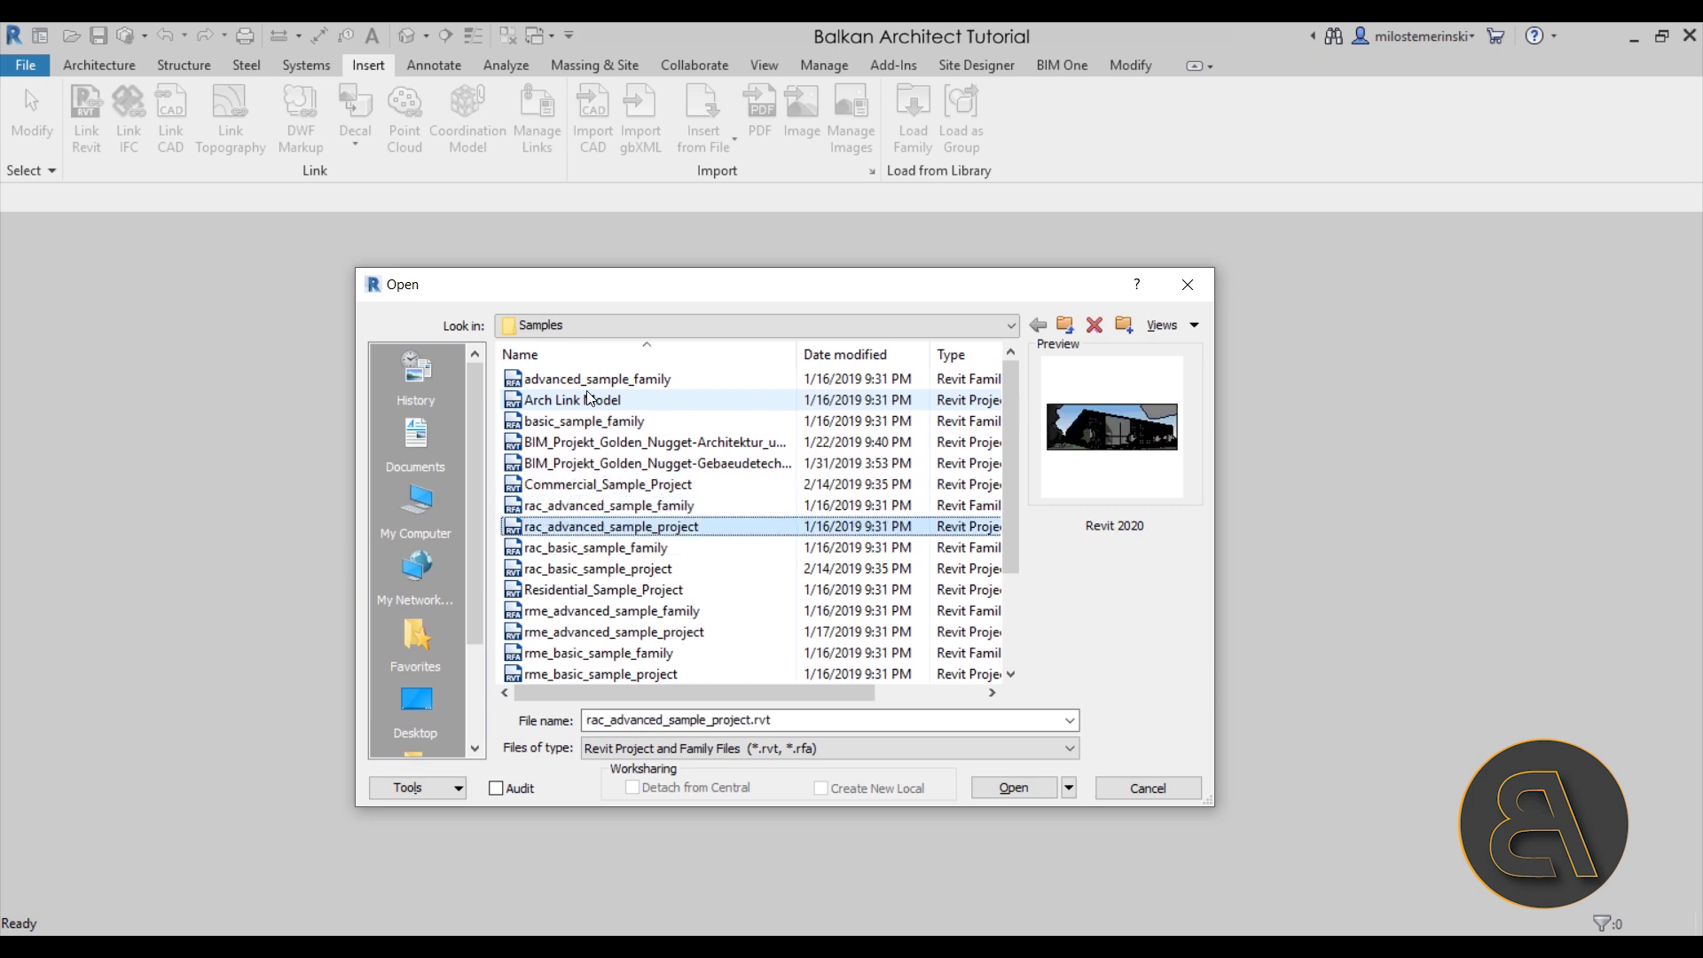
key("Down")
key("Up")
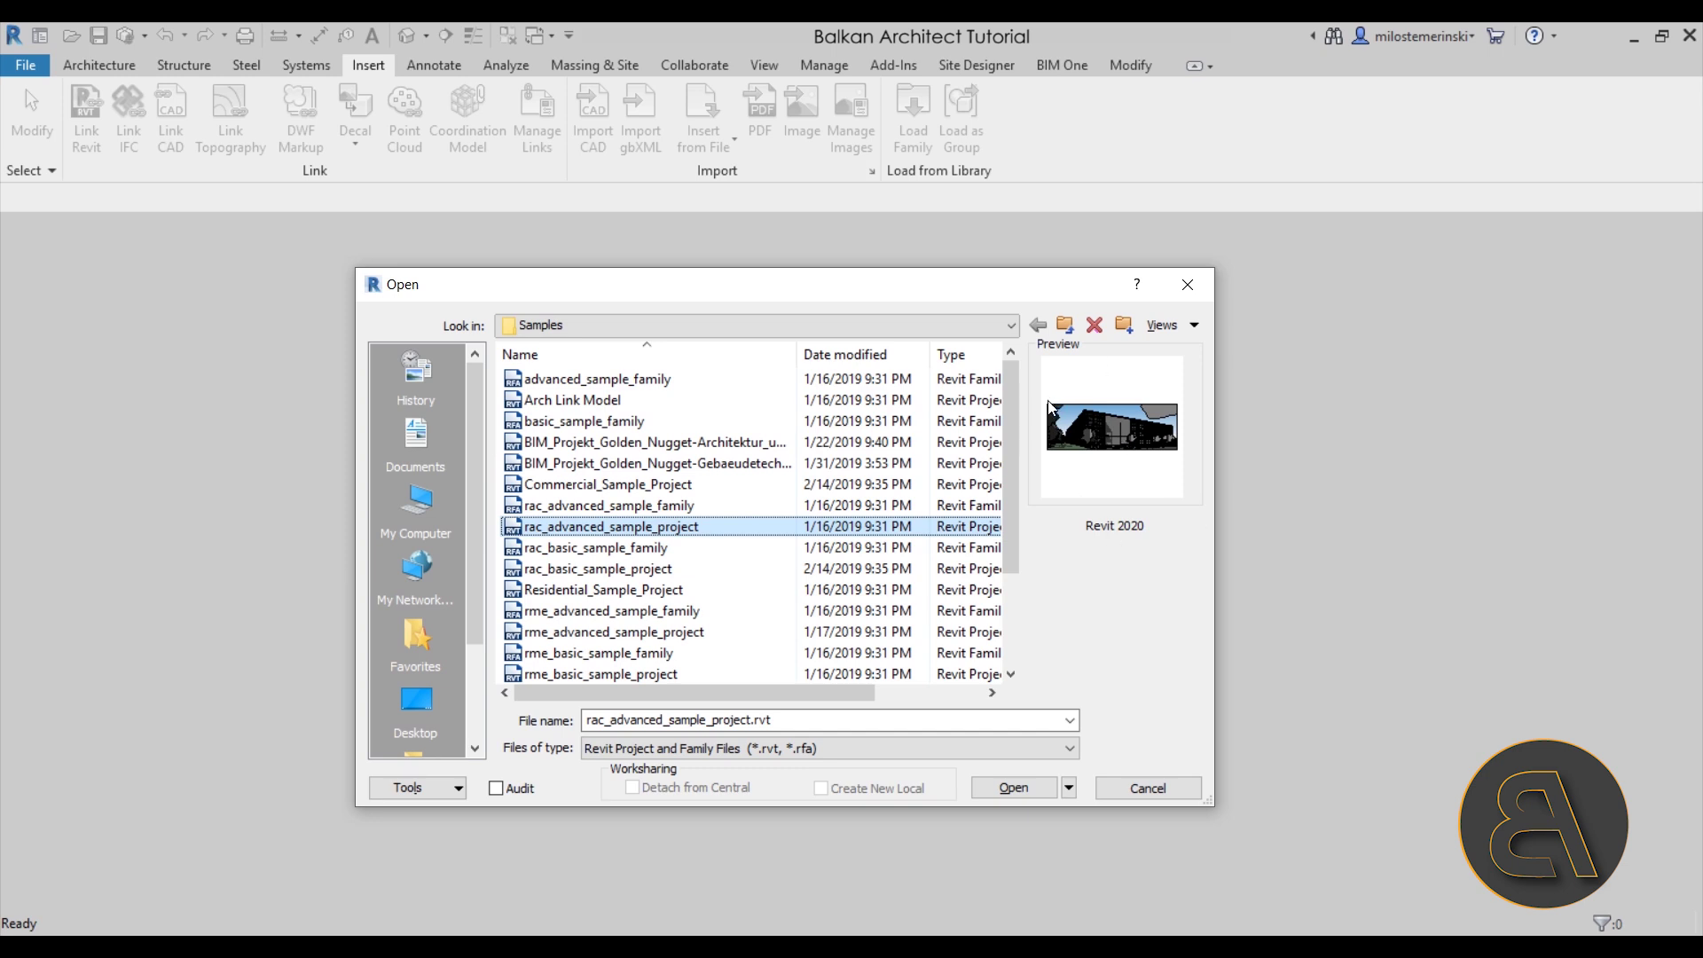
Step: Preview the basic architectural samples, the structural (rst) samples and the mechanical (rme) samples in the Samples folder
left_click(589, 568)
left_click(592, 550)
scroll(592, 552, "down", 2)
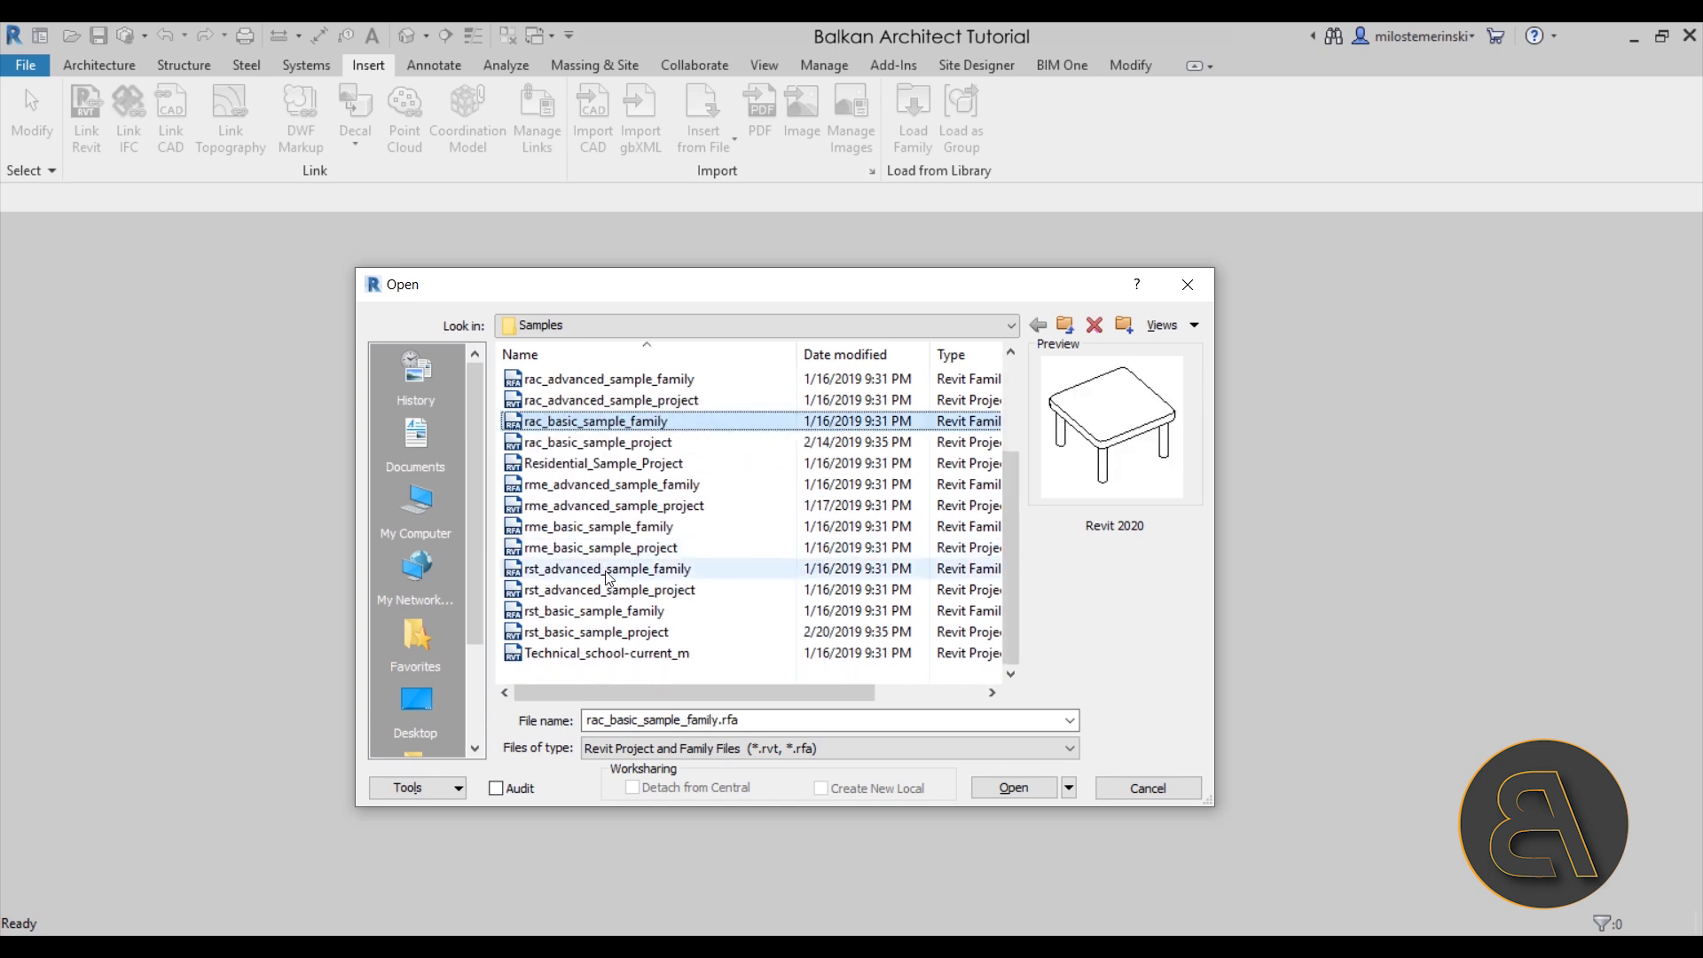
left_click(583, 633)
left_click(598, 612)
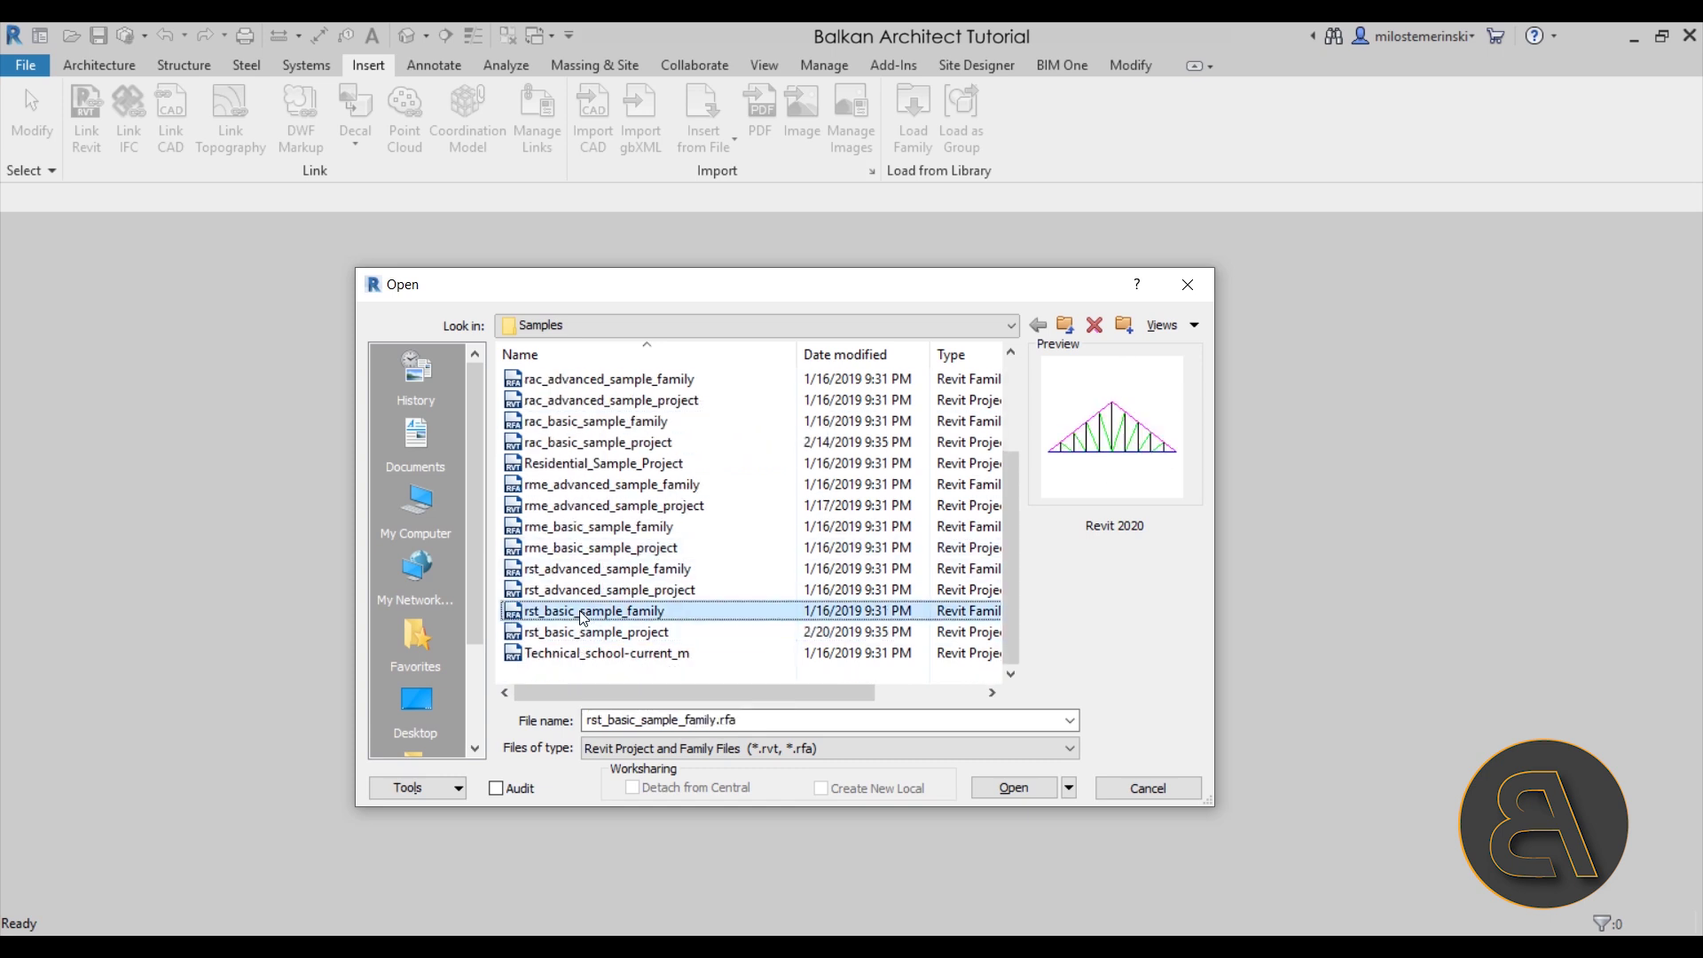
left_click(621, 589)
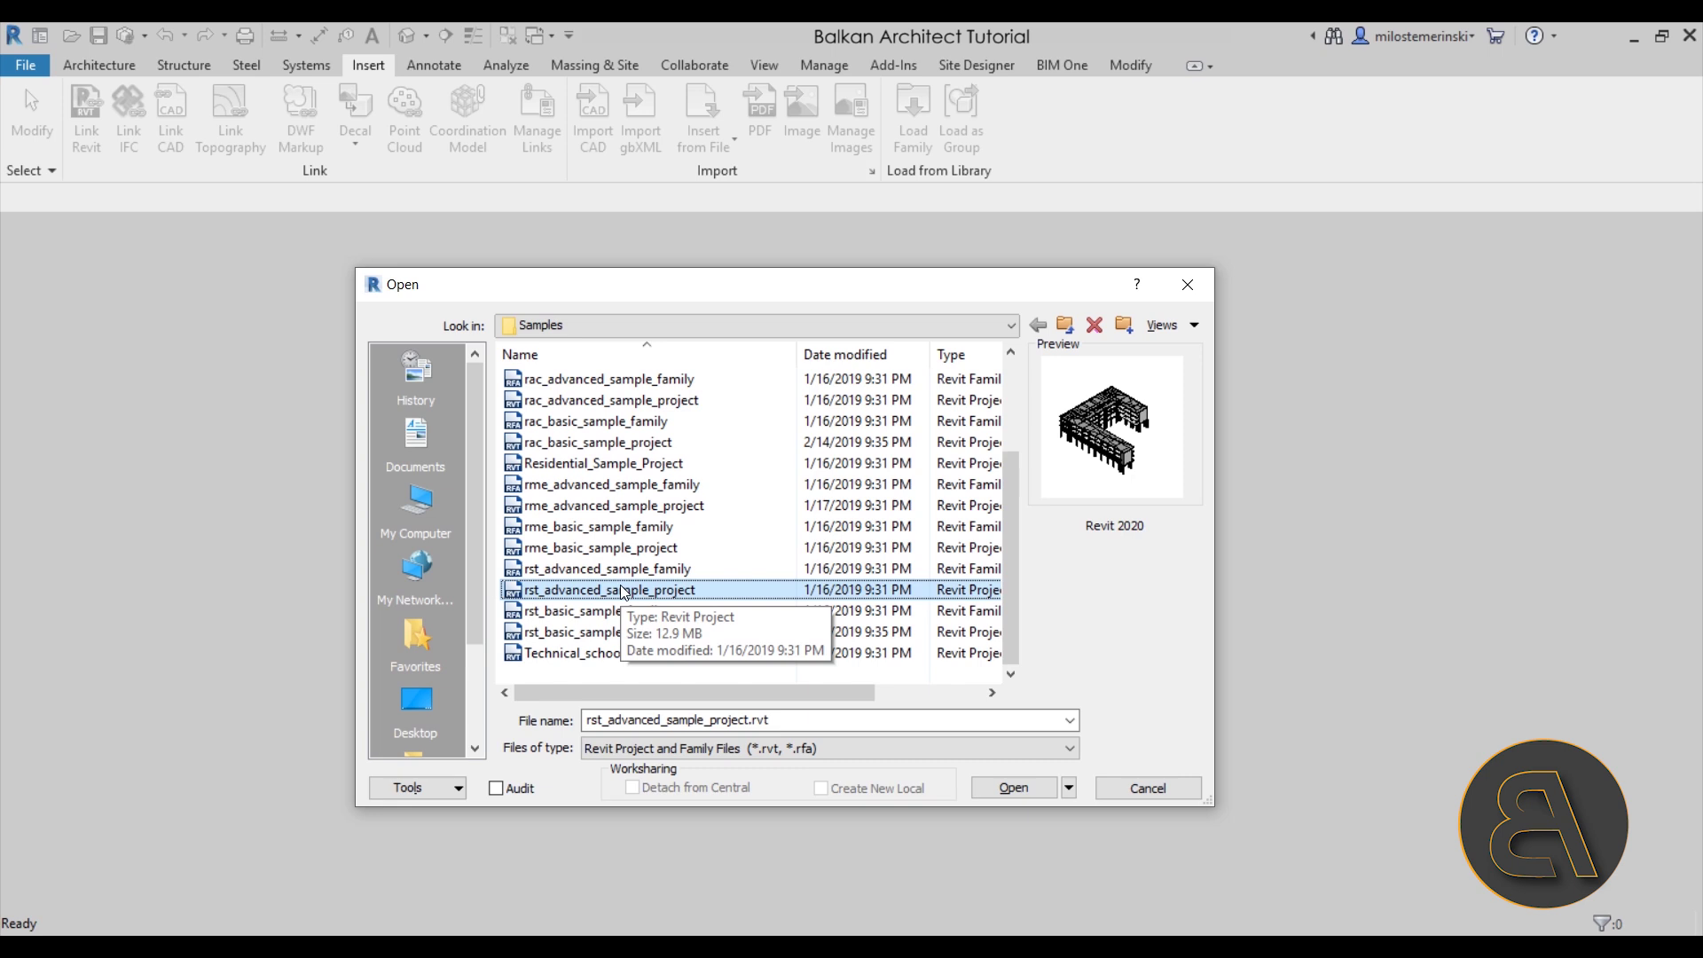
left_click(610, 548)
left_click(605, 527)
left_click(599, 507)
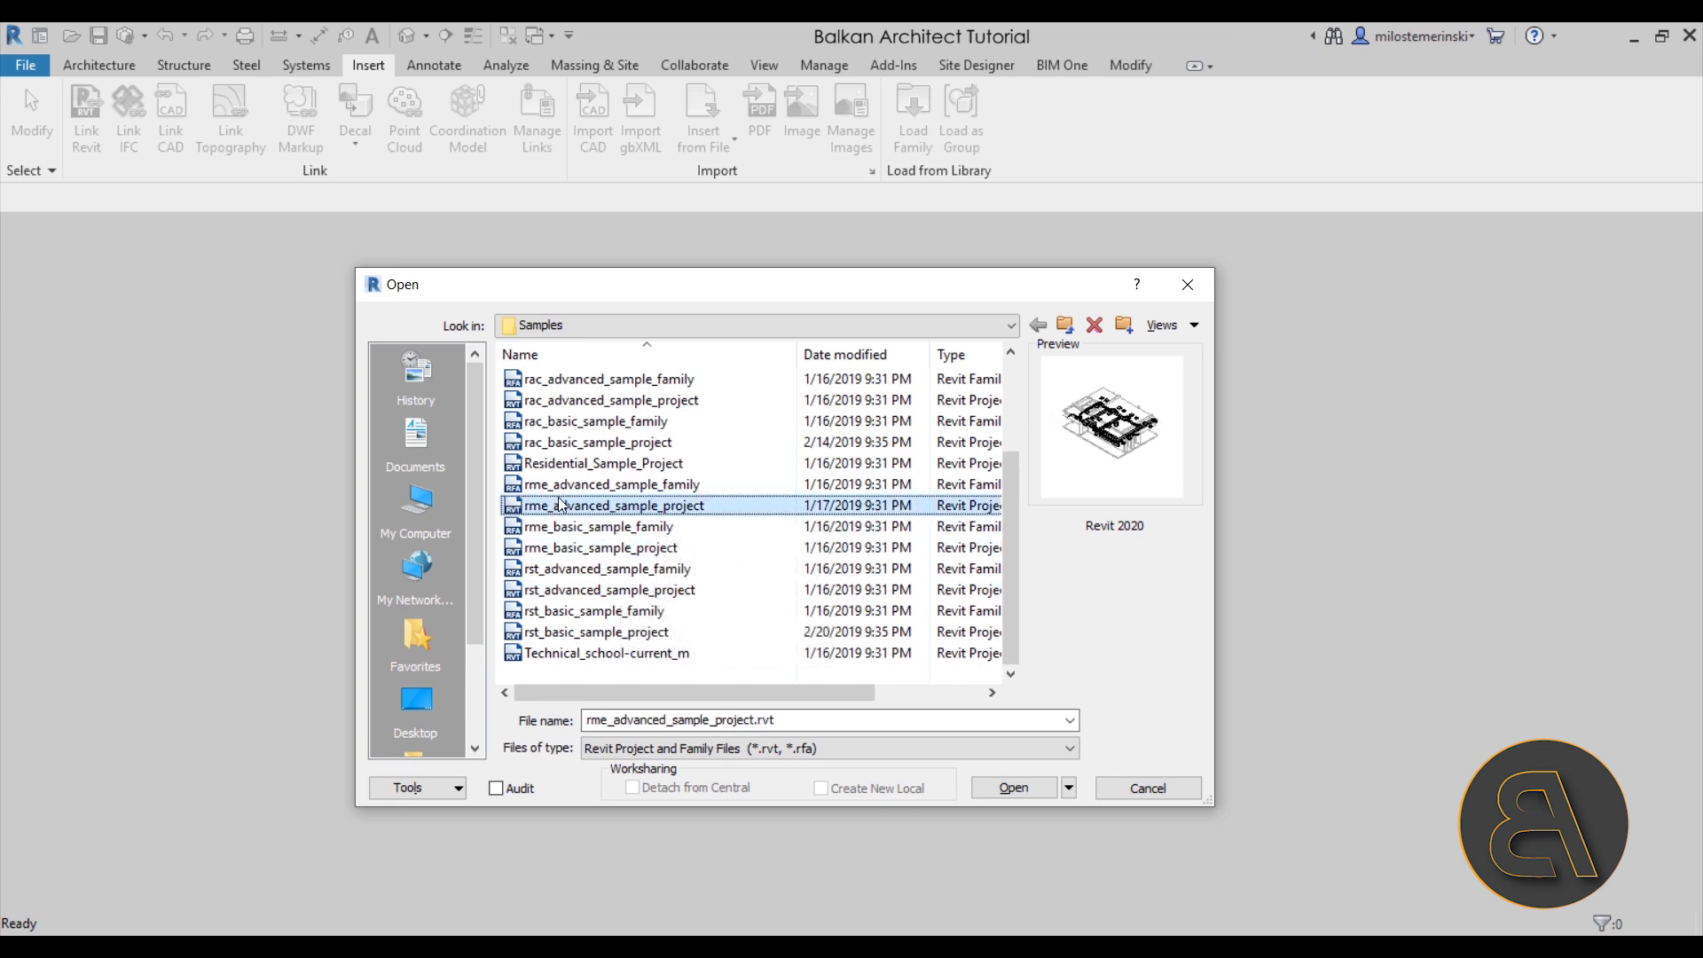
Step: Open the architectural sample file rac_advanced_sample_project.rvt from the Samples folder
scroll(560, 504, "up", 2)
left_click(572, 508)
left_click(577, 528)
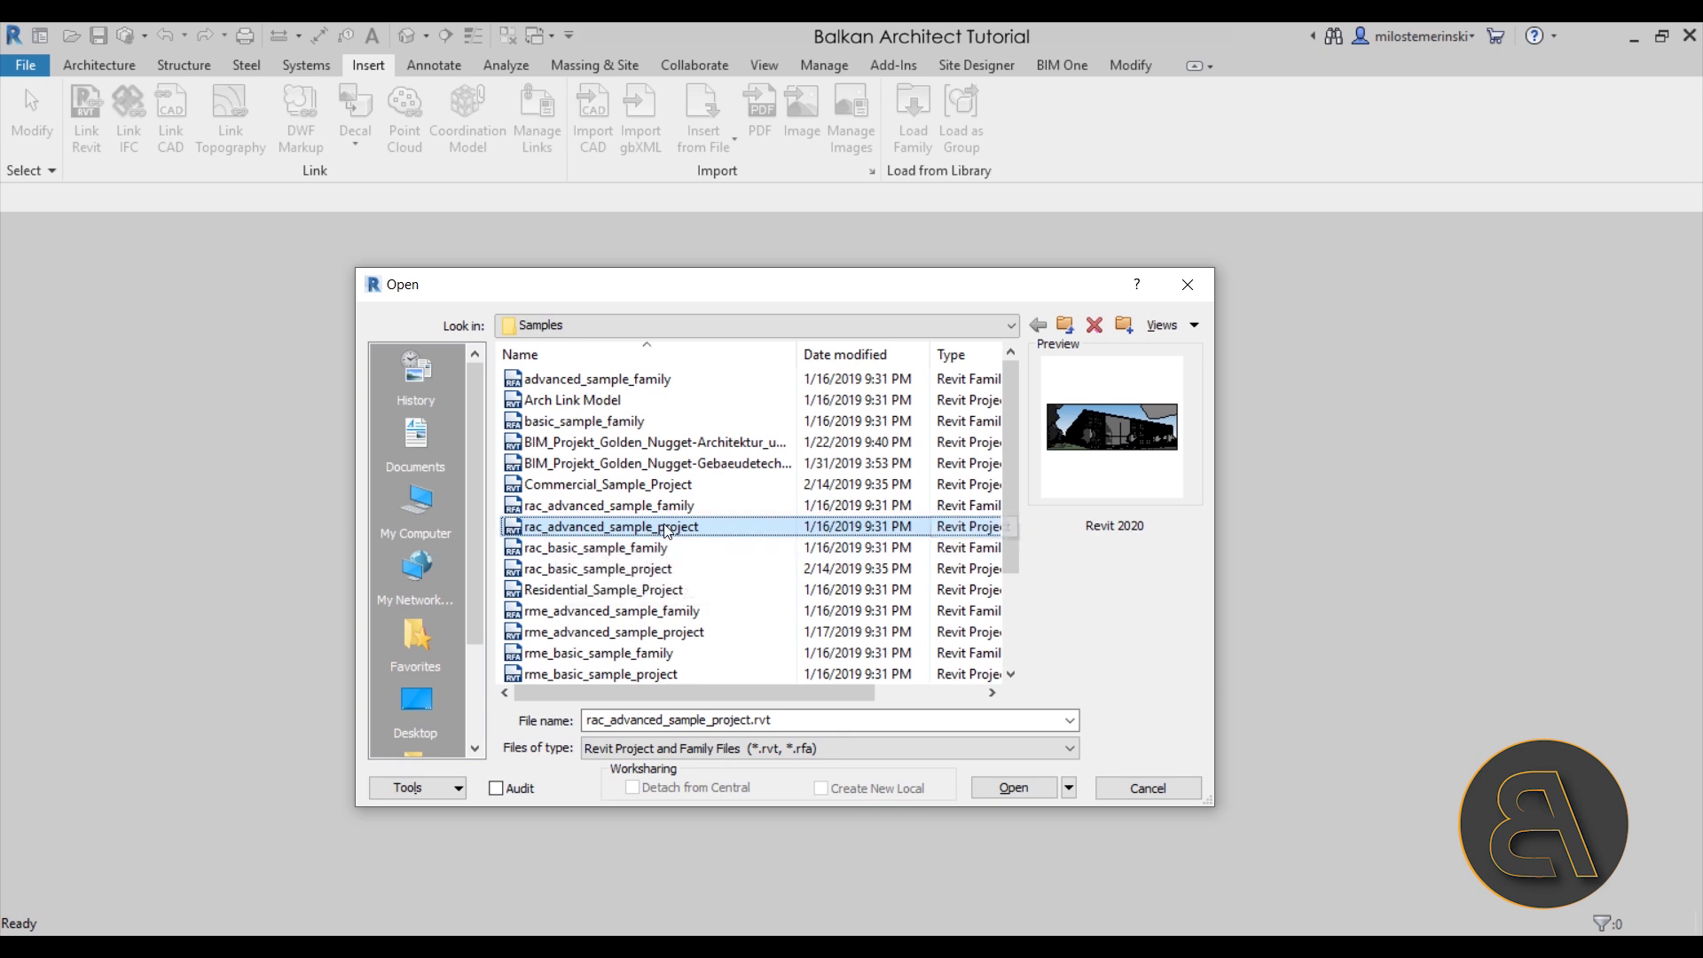
left_click(992, 786)
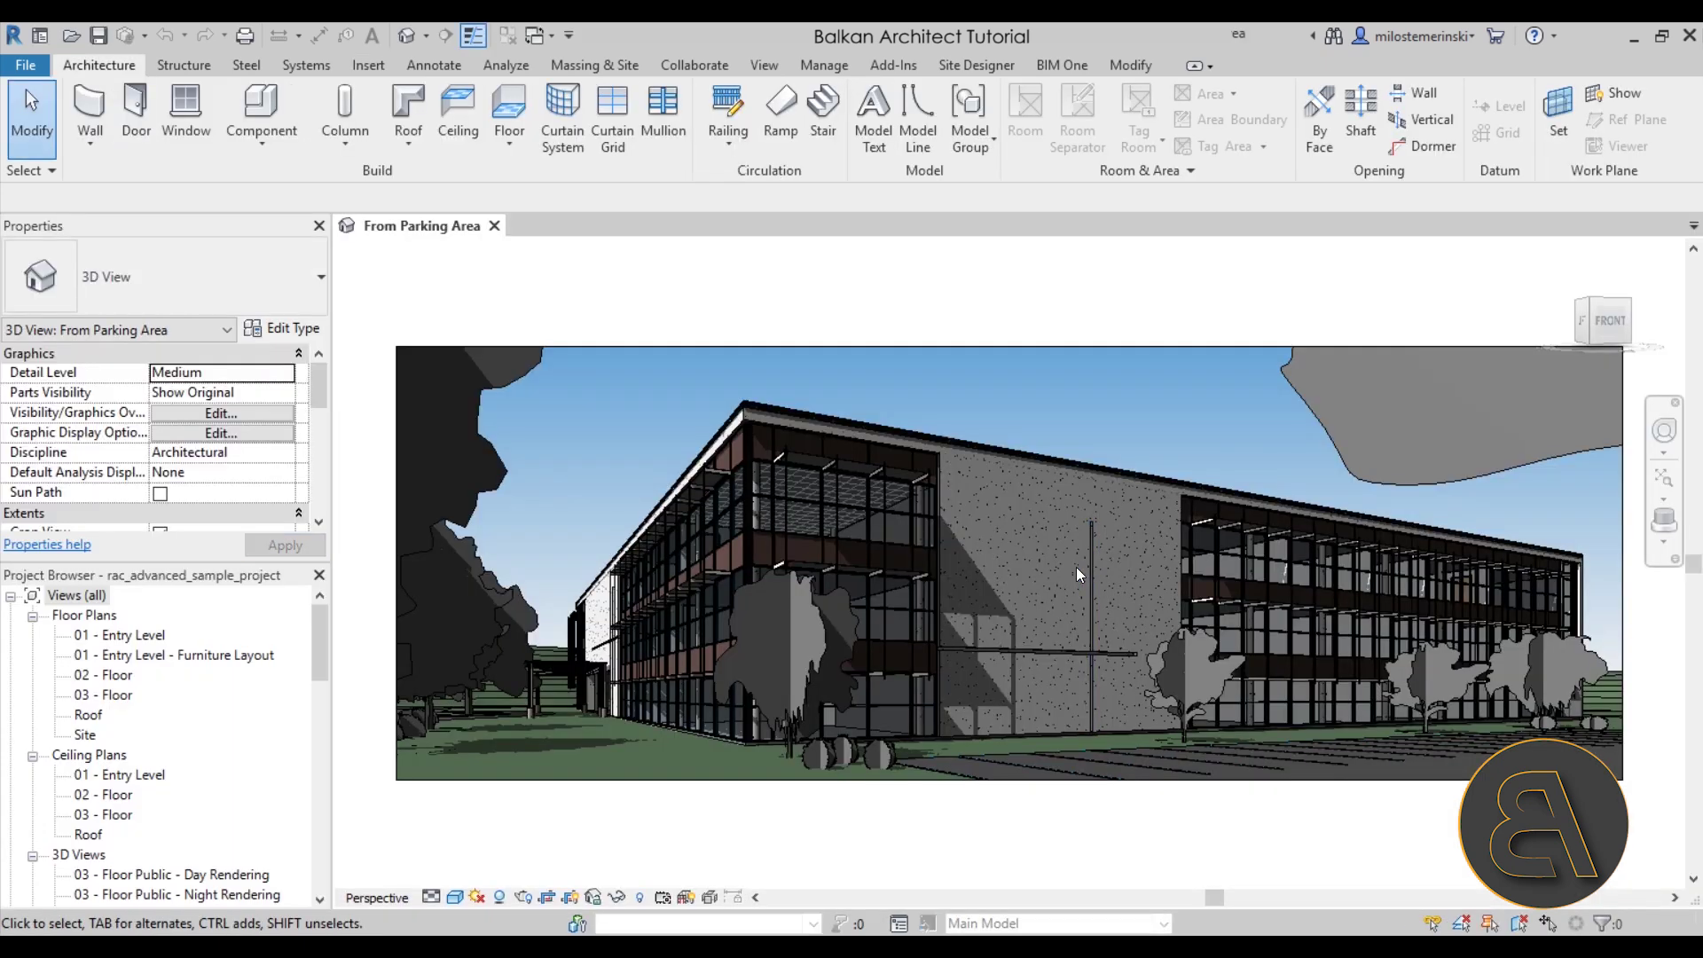
middle_click_drag(1079, 575, 1068, 577)
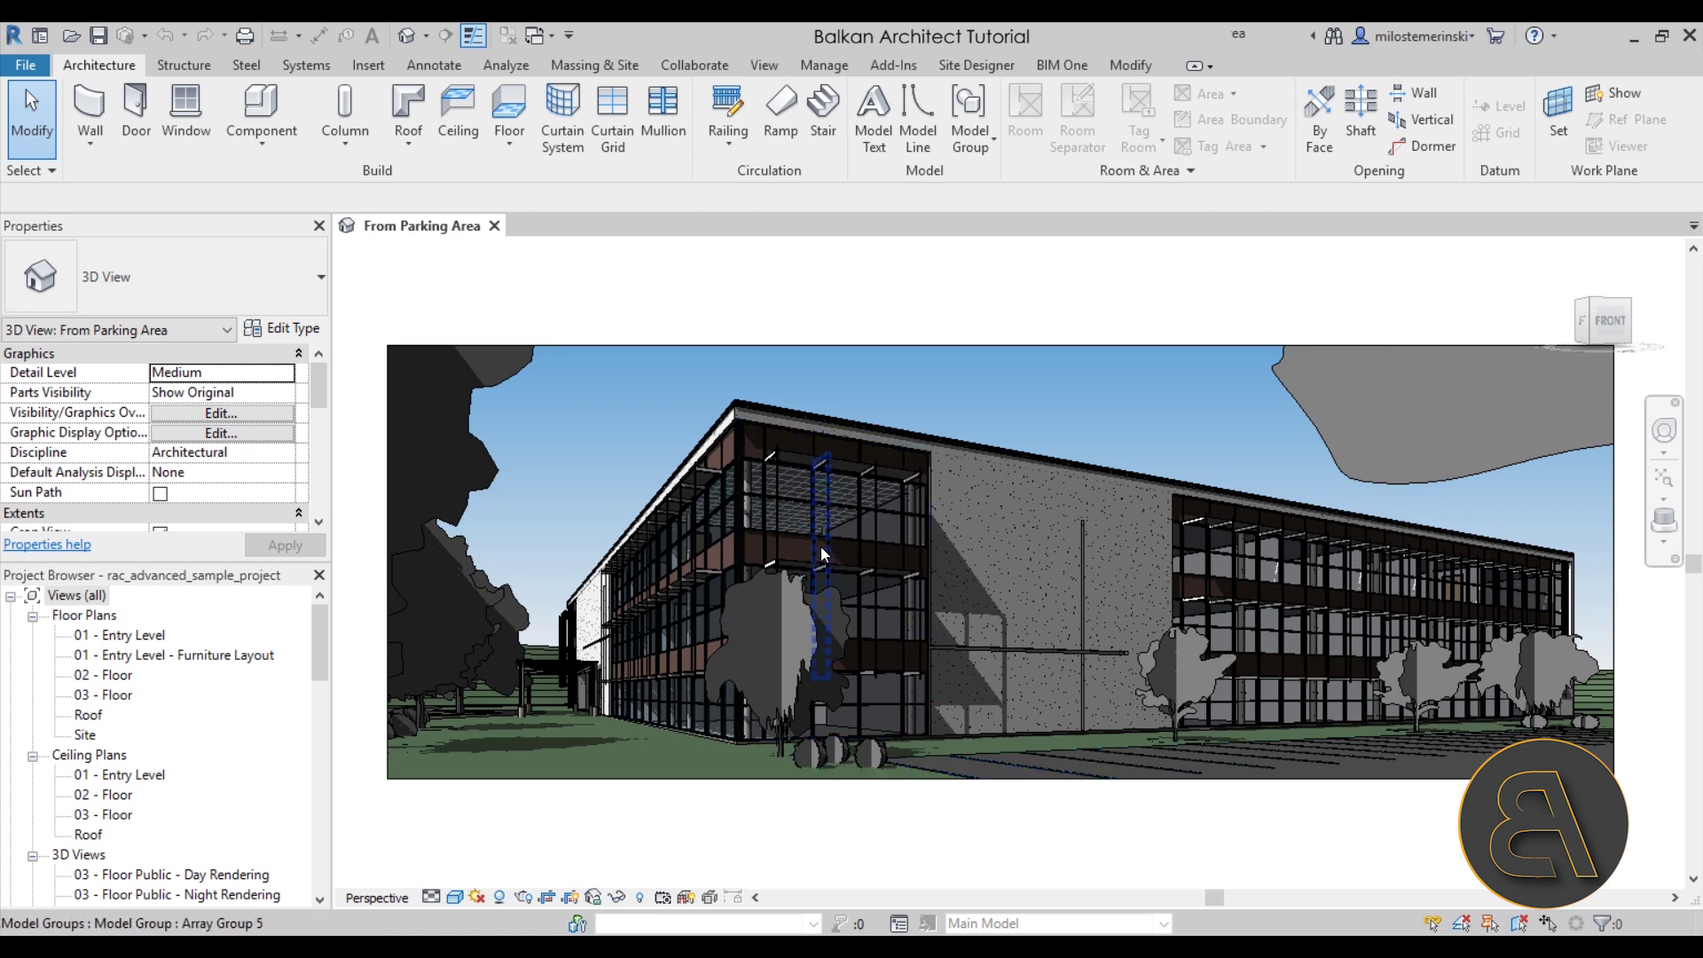
mouse_move(910, 604)
middle_mouse_down()
mouse_move(886, 607)
mouse_move(900, 605)
middle_mouse_up()
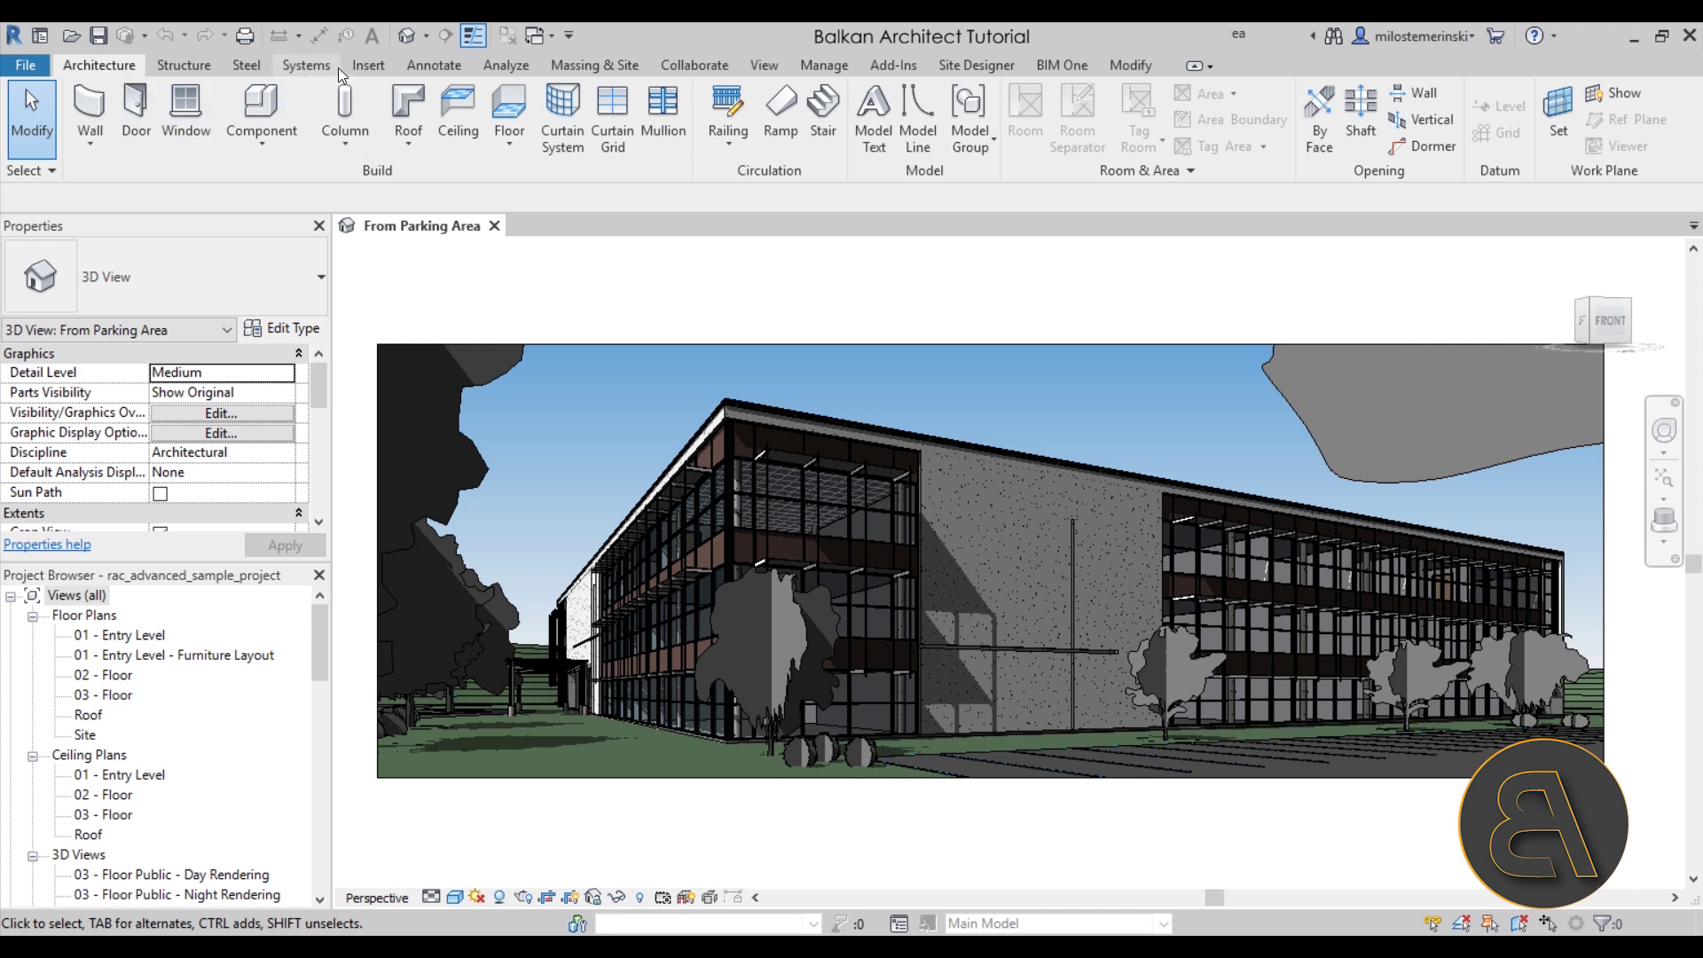
Step: Link rst_advanced_sample_project.rvt into the project with Auto - Origin to Origin positioning, and check the linked structural model in the view
left_click(380, 69)
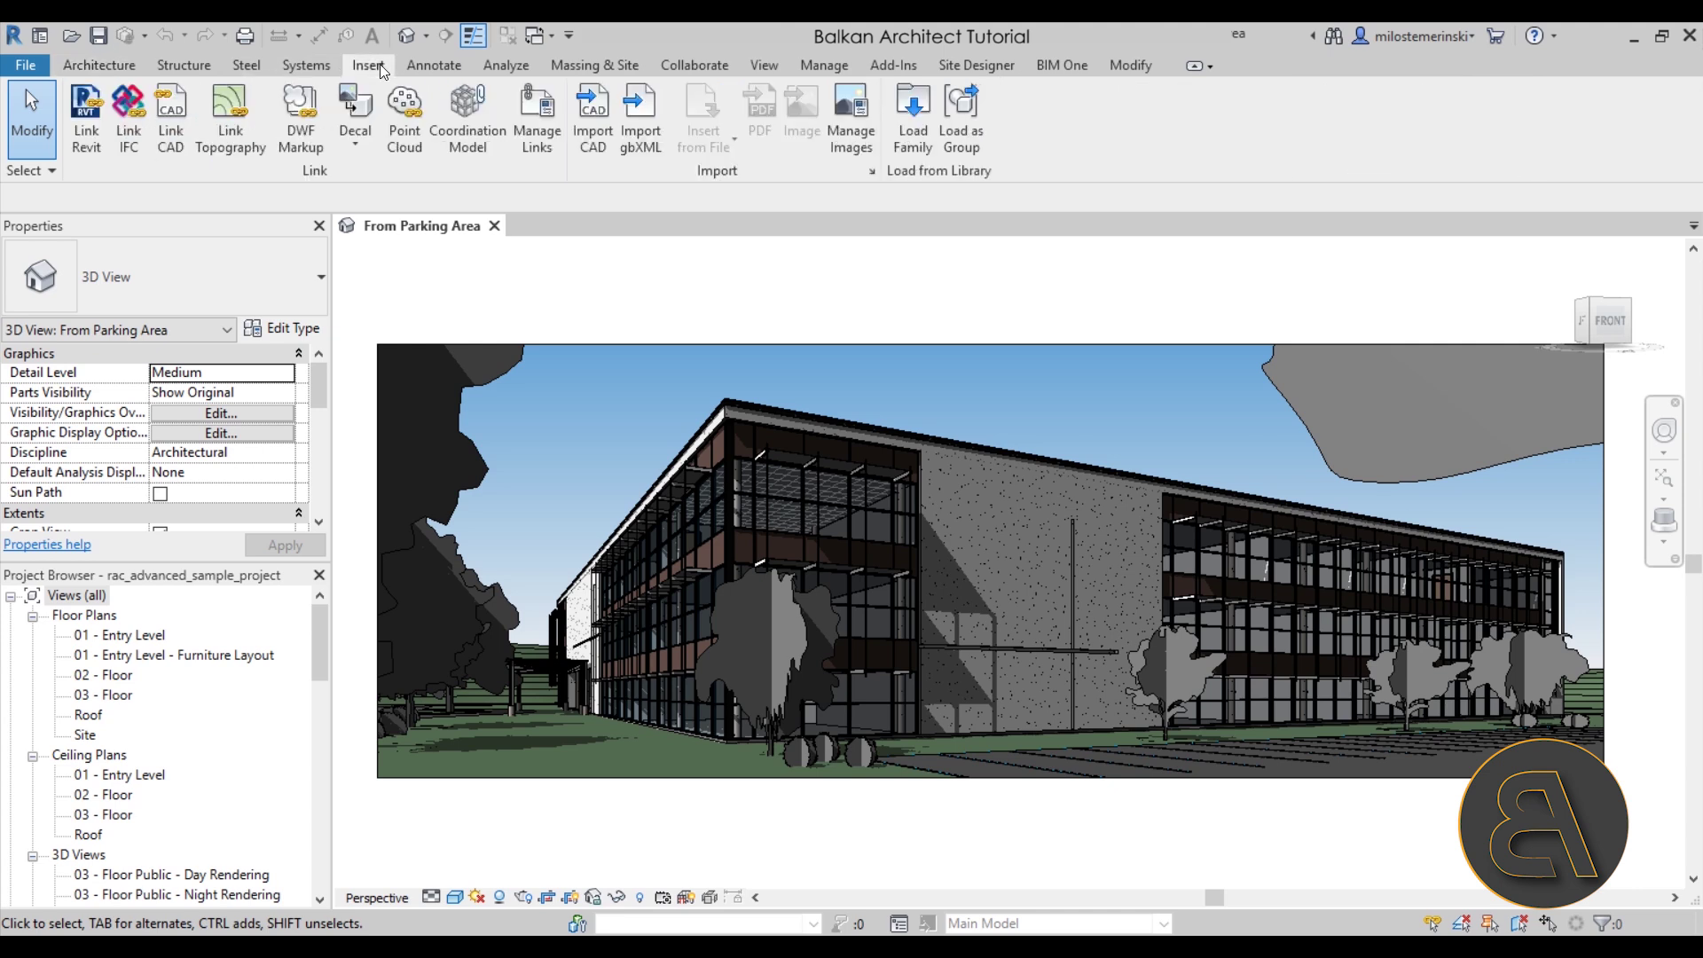
left_click(82, 140)
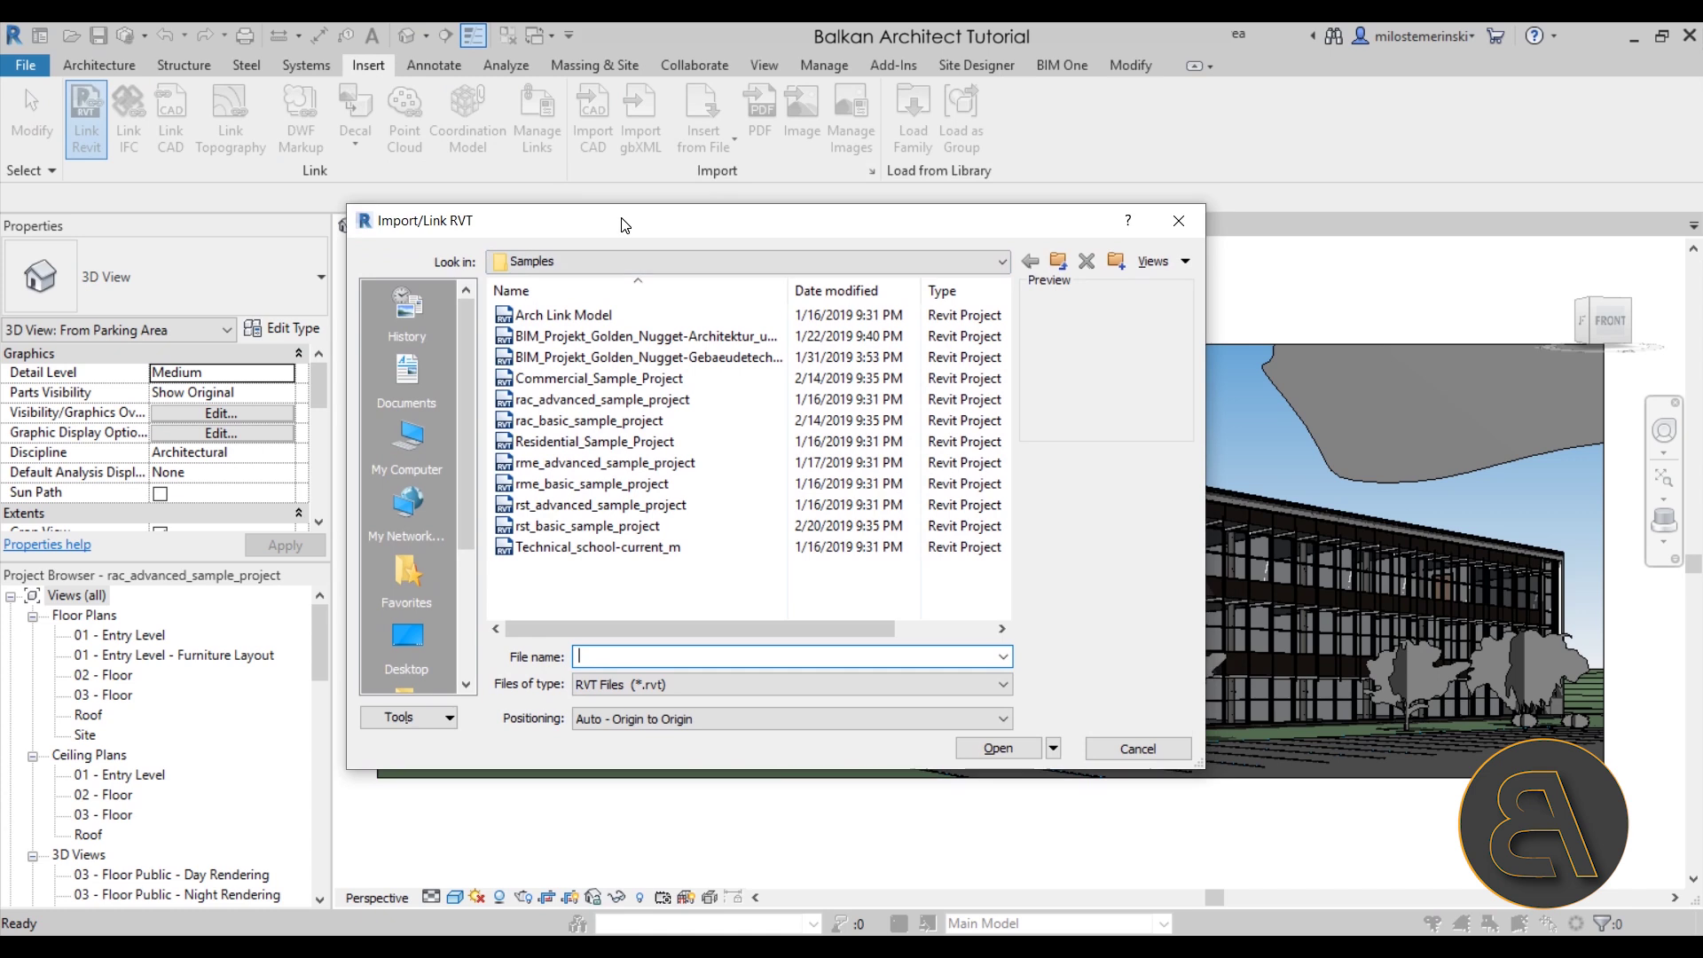
left_click(609, 266)
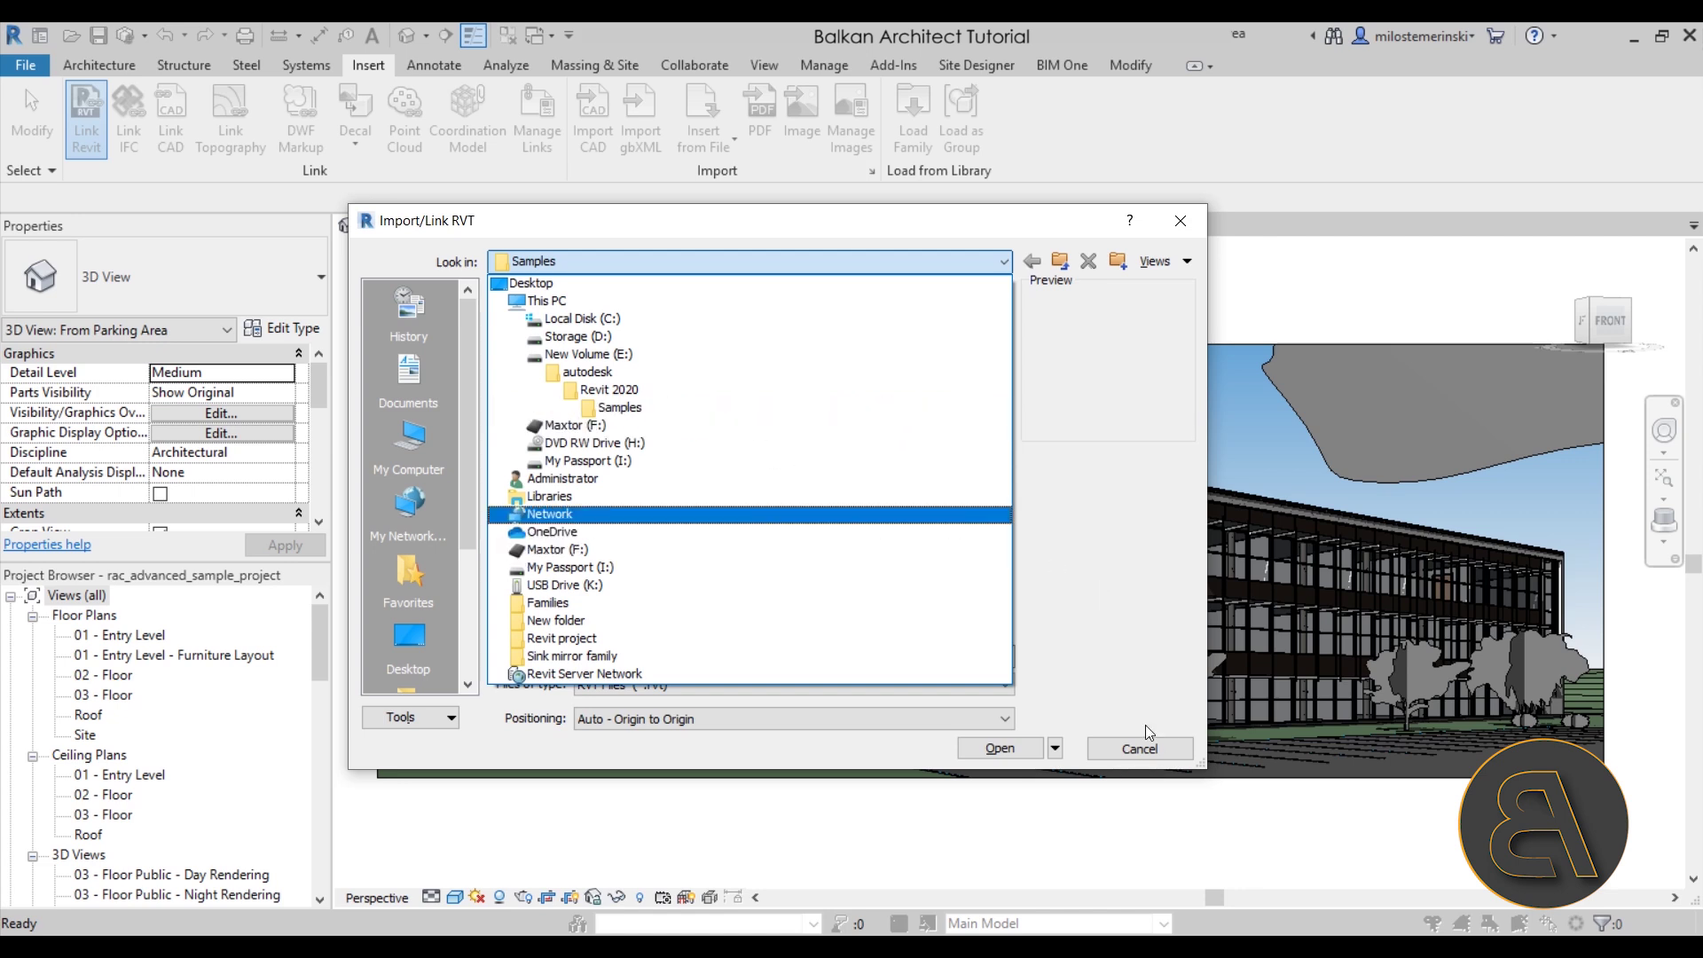
left_click(1077, 712)
left_click(581, 401)
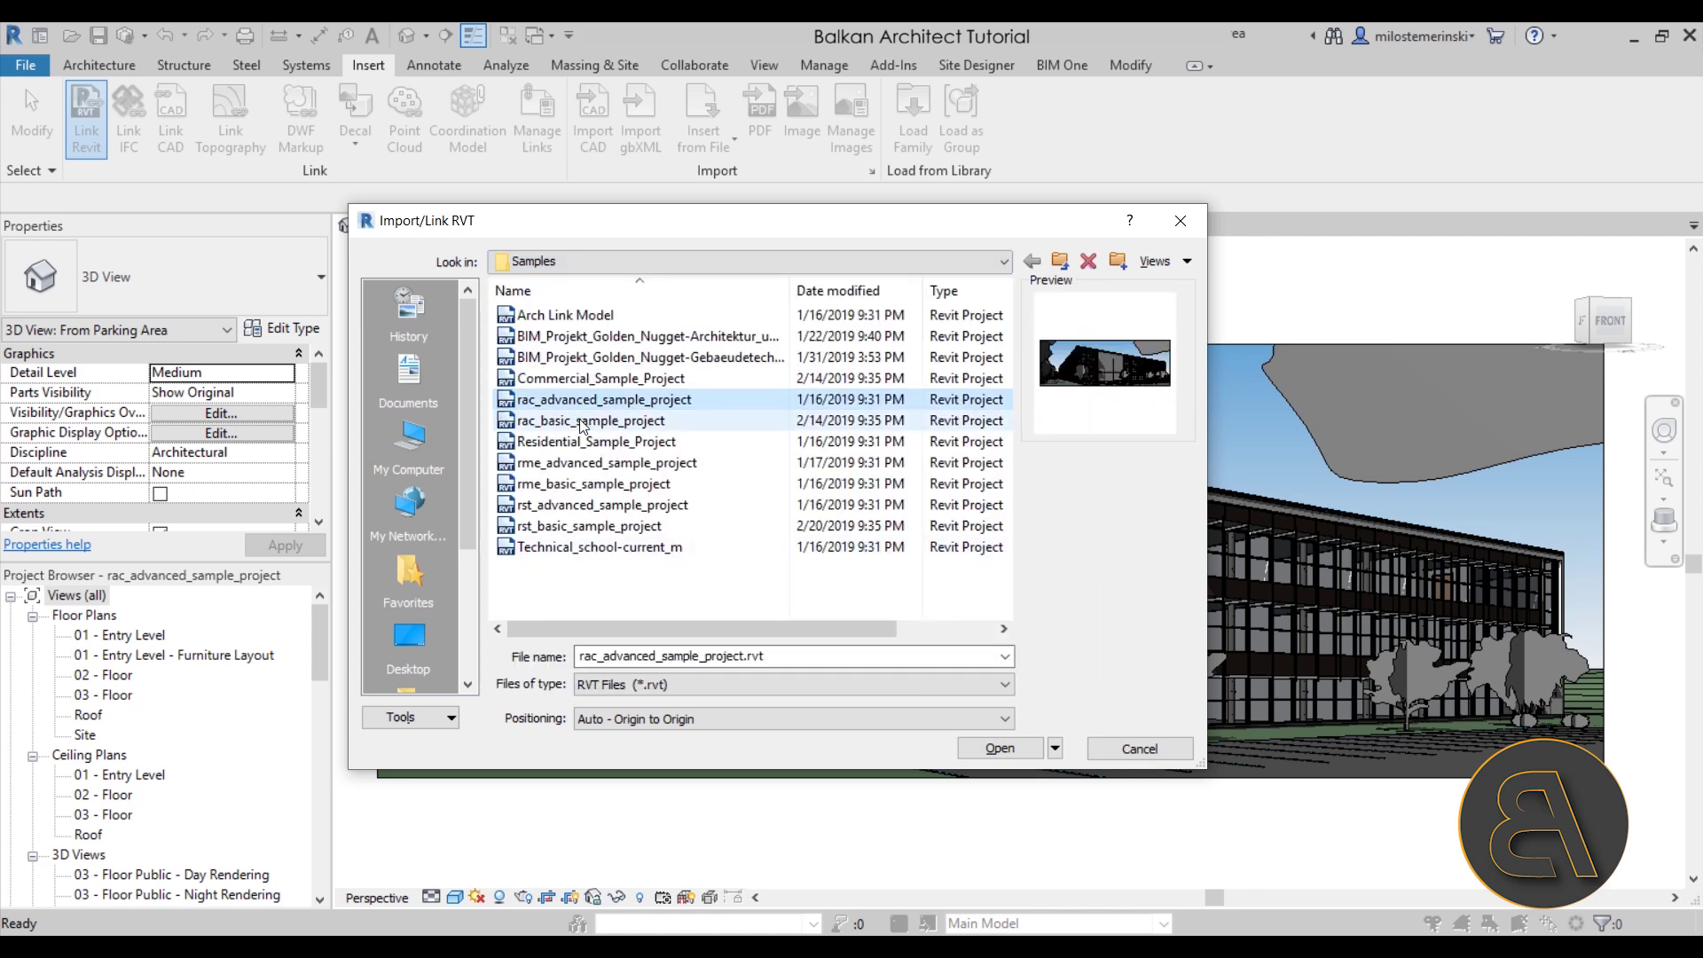
left_click(583, 423)
left_click(603, 505)
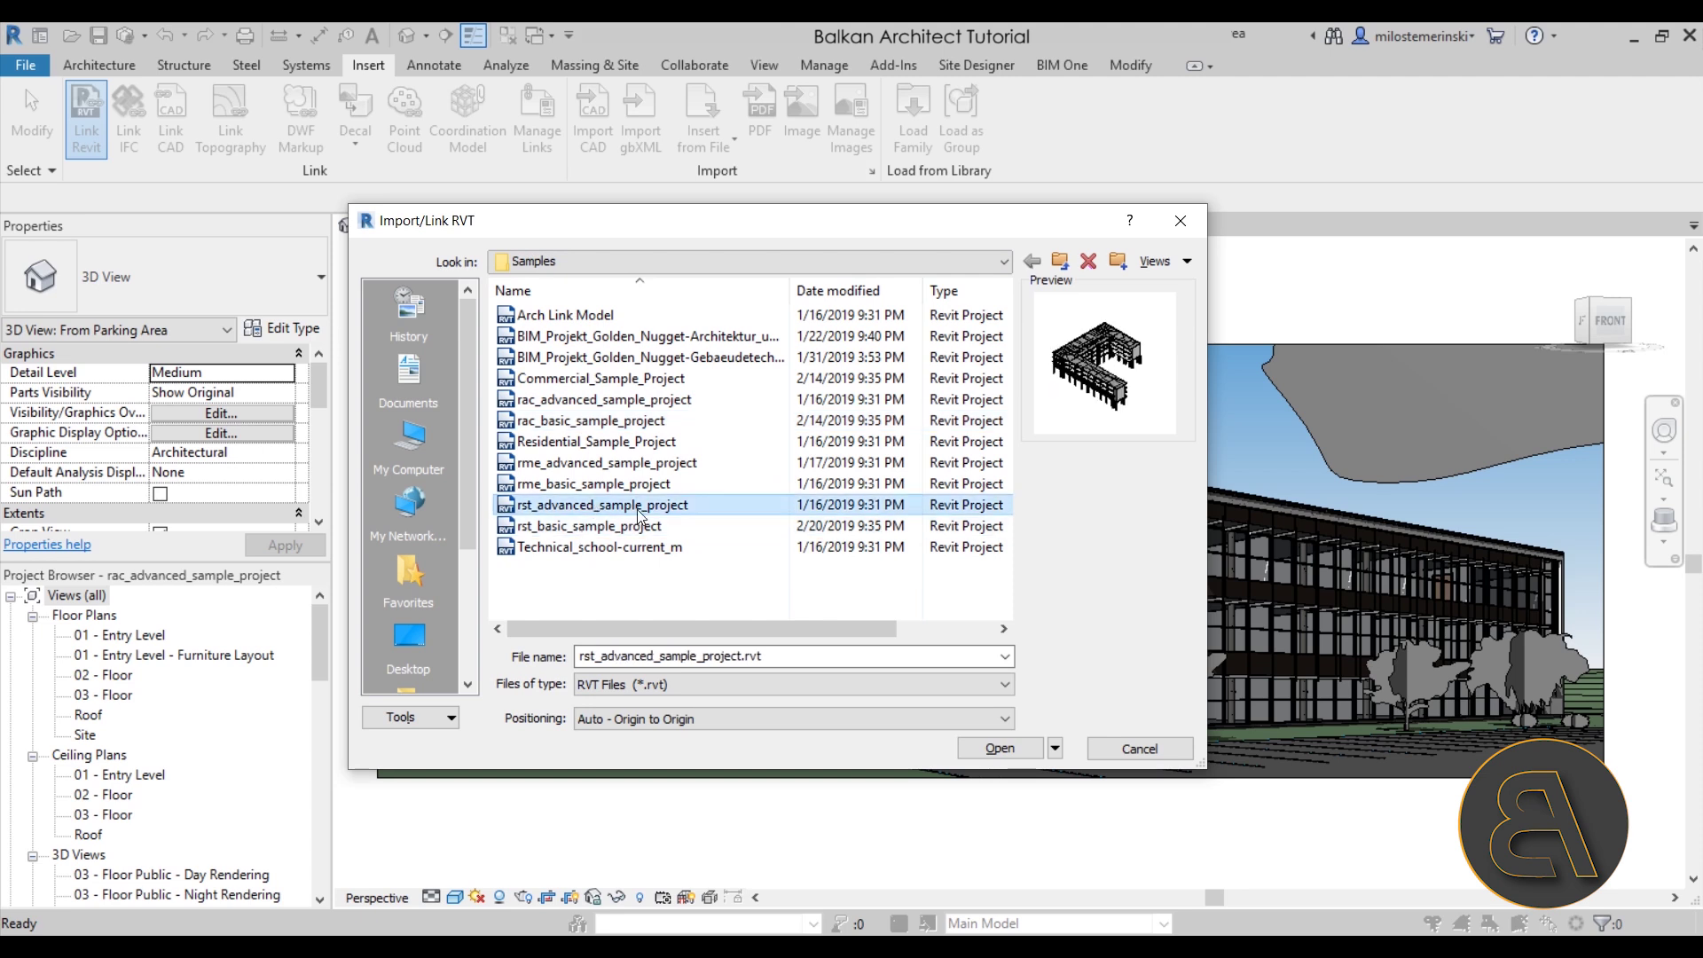
left_click(1012, 750)
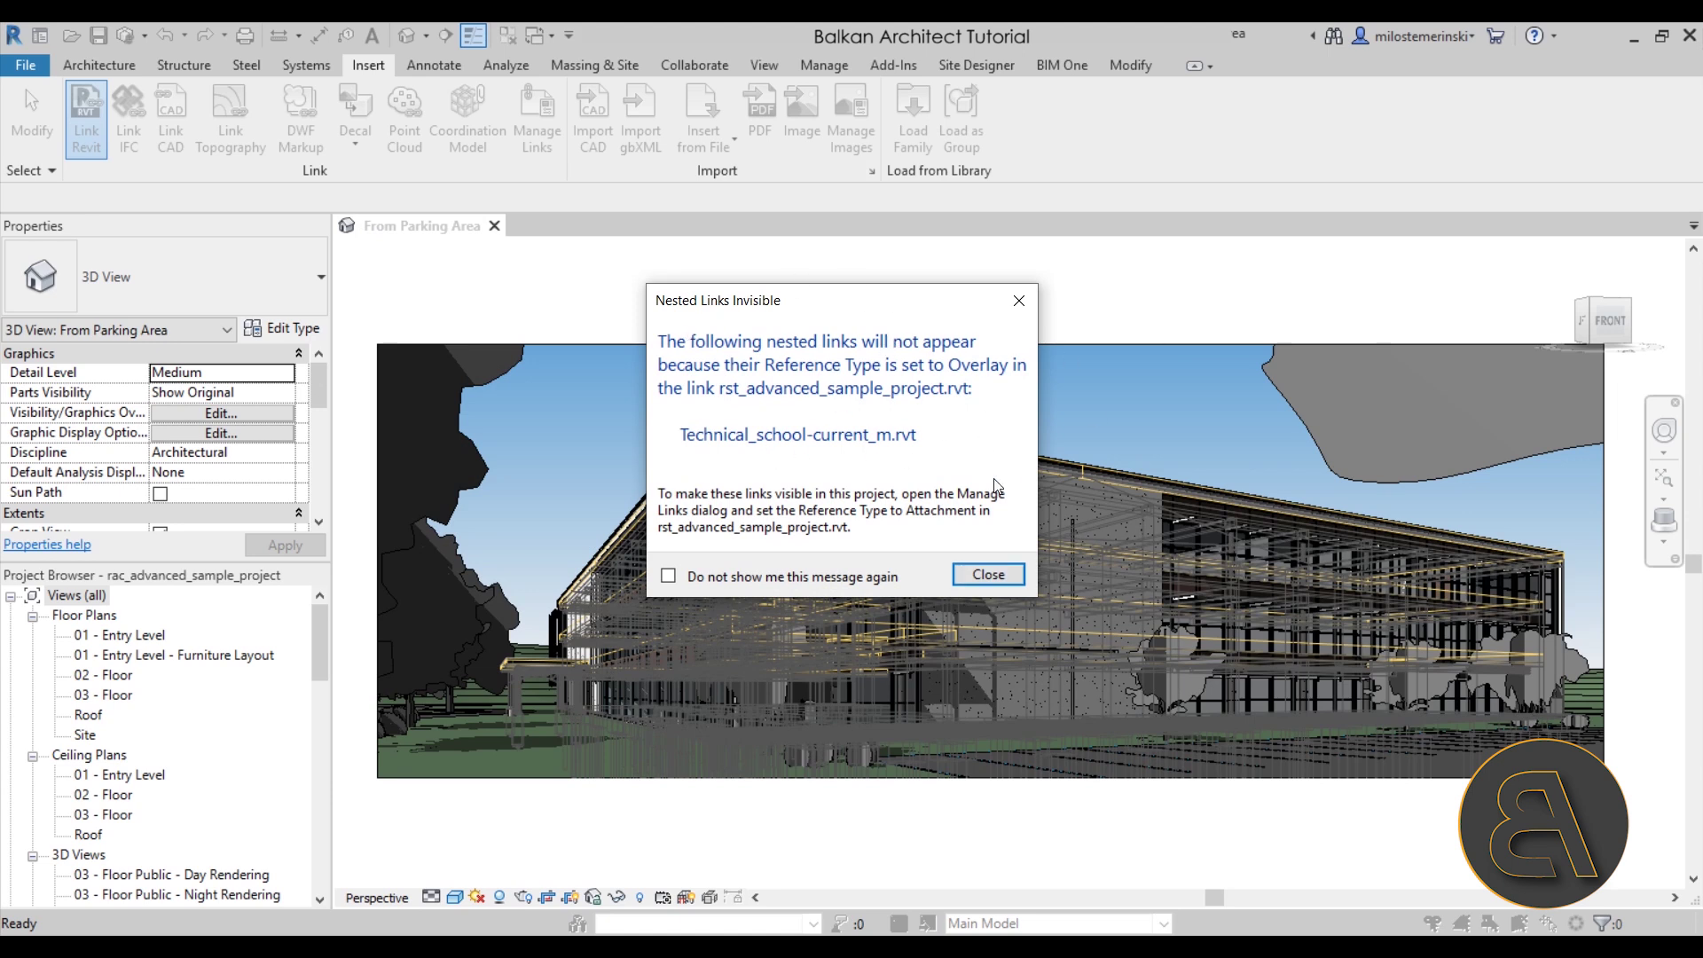
left_click(988, 574)
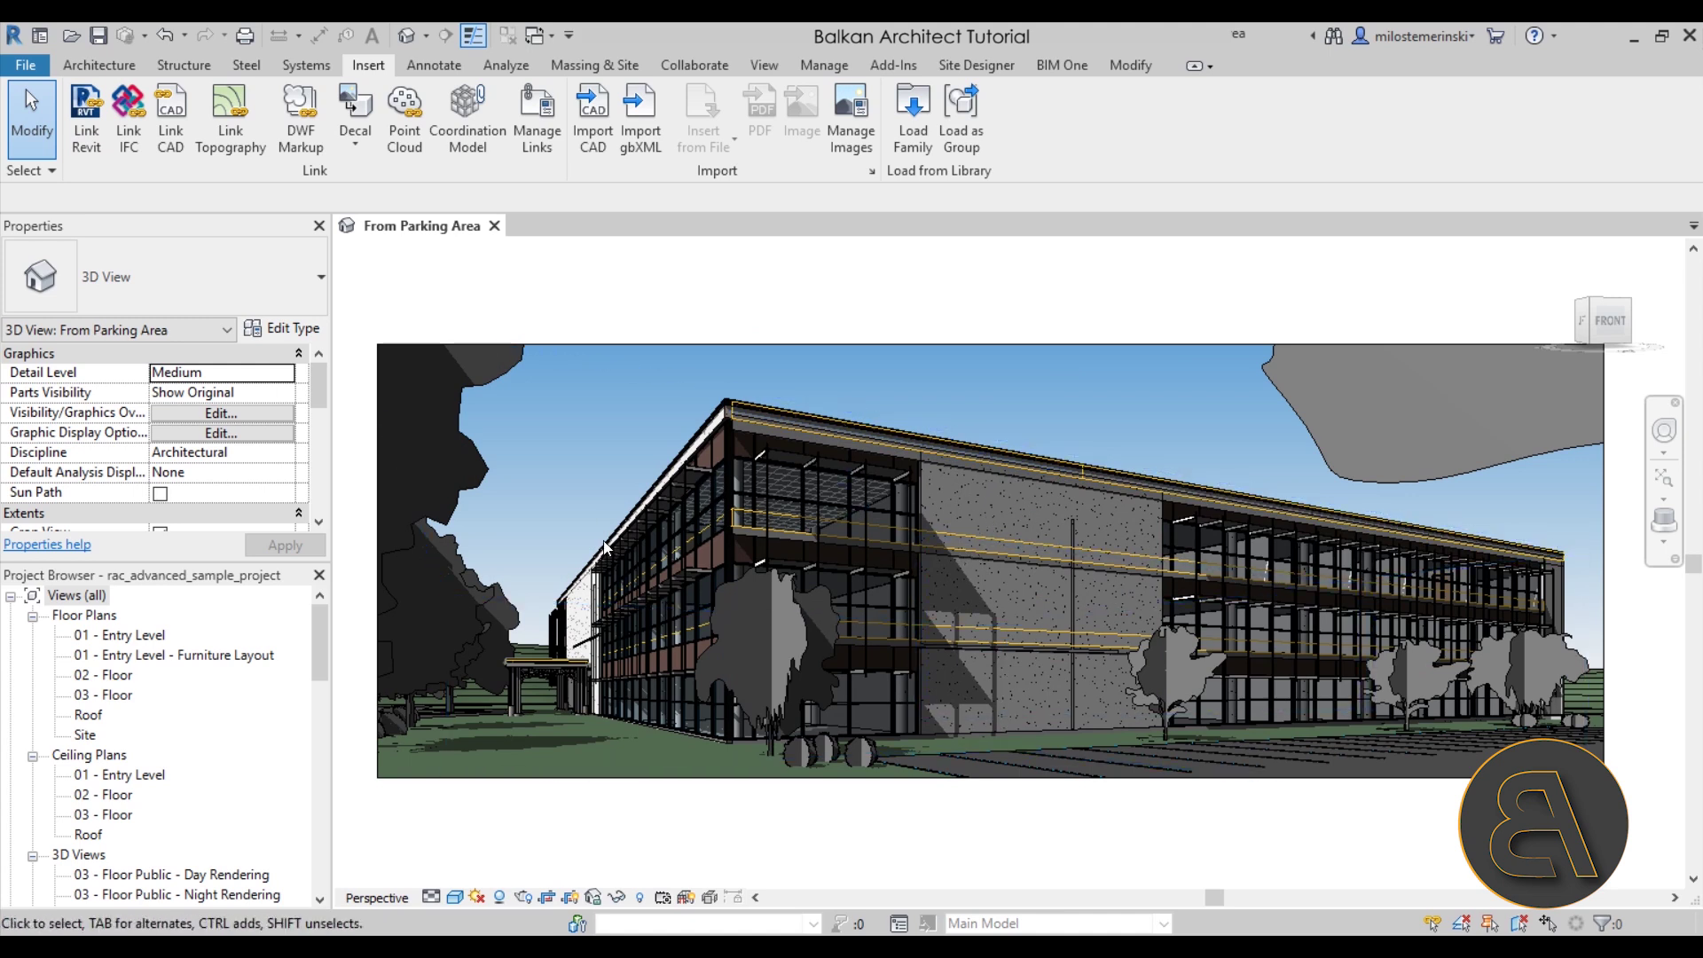
left_click(1003, 454)
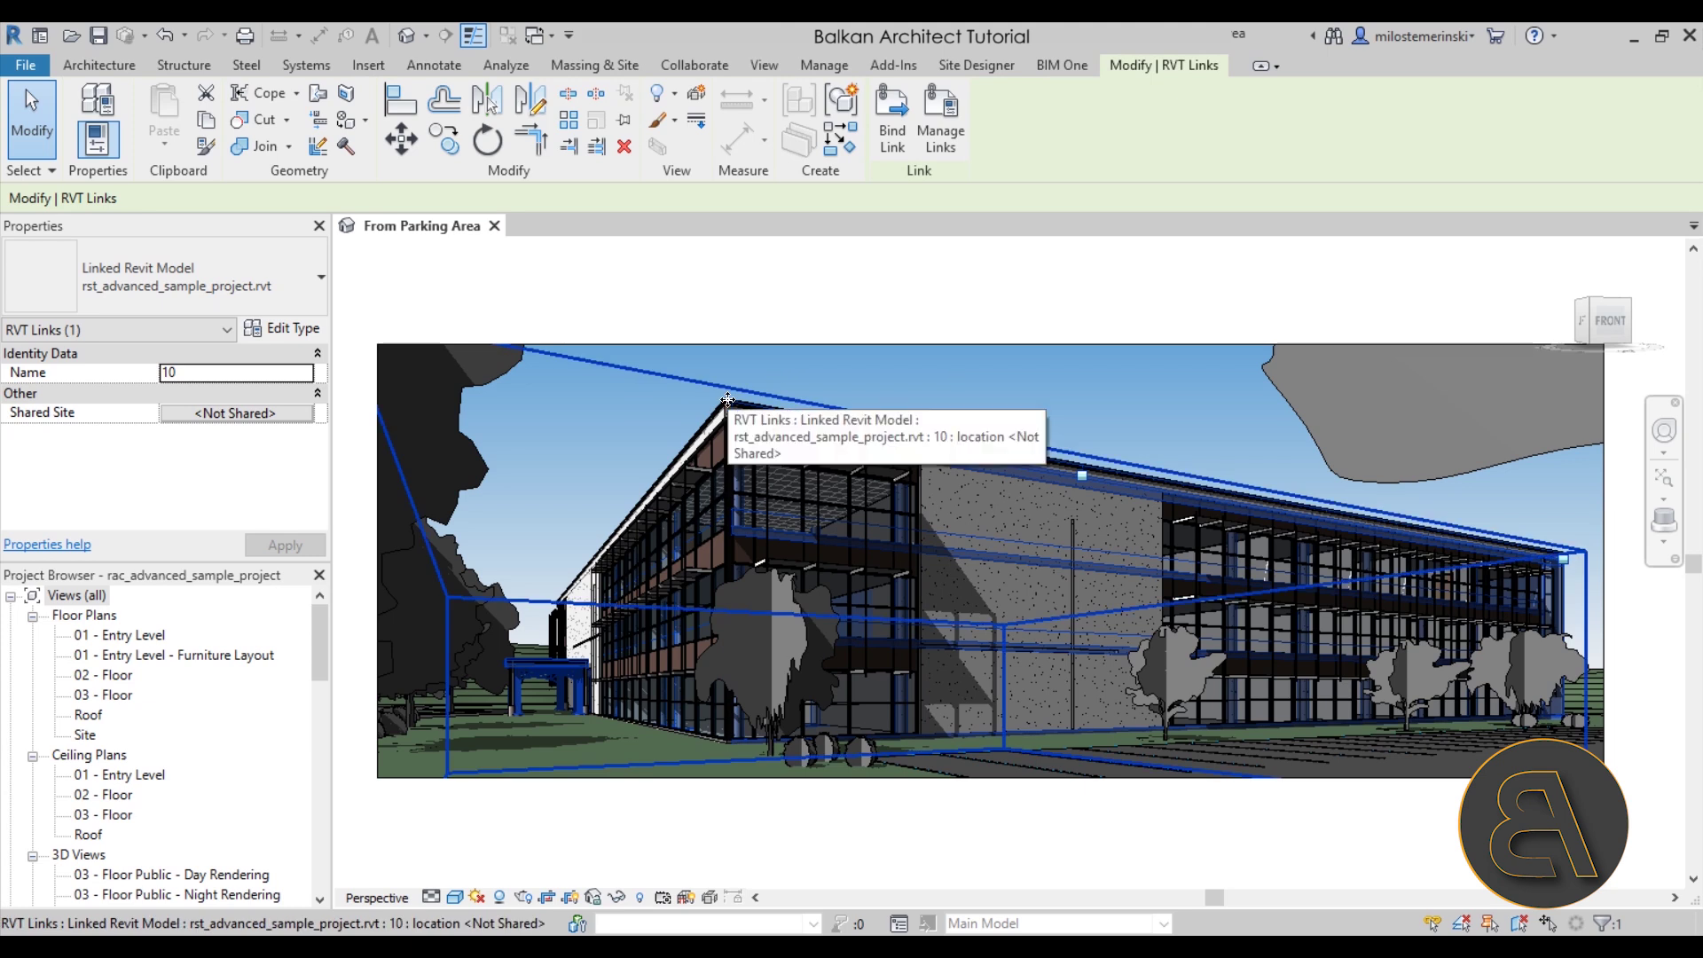
left_click(645, 300)
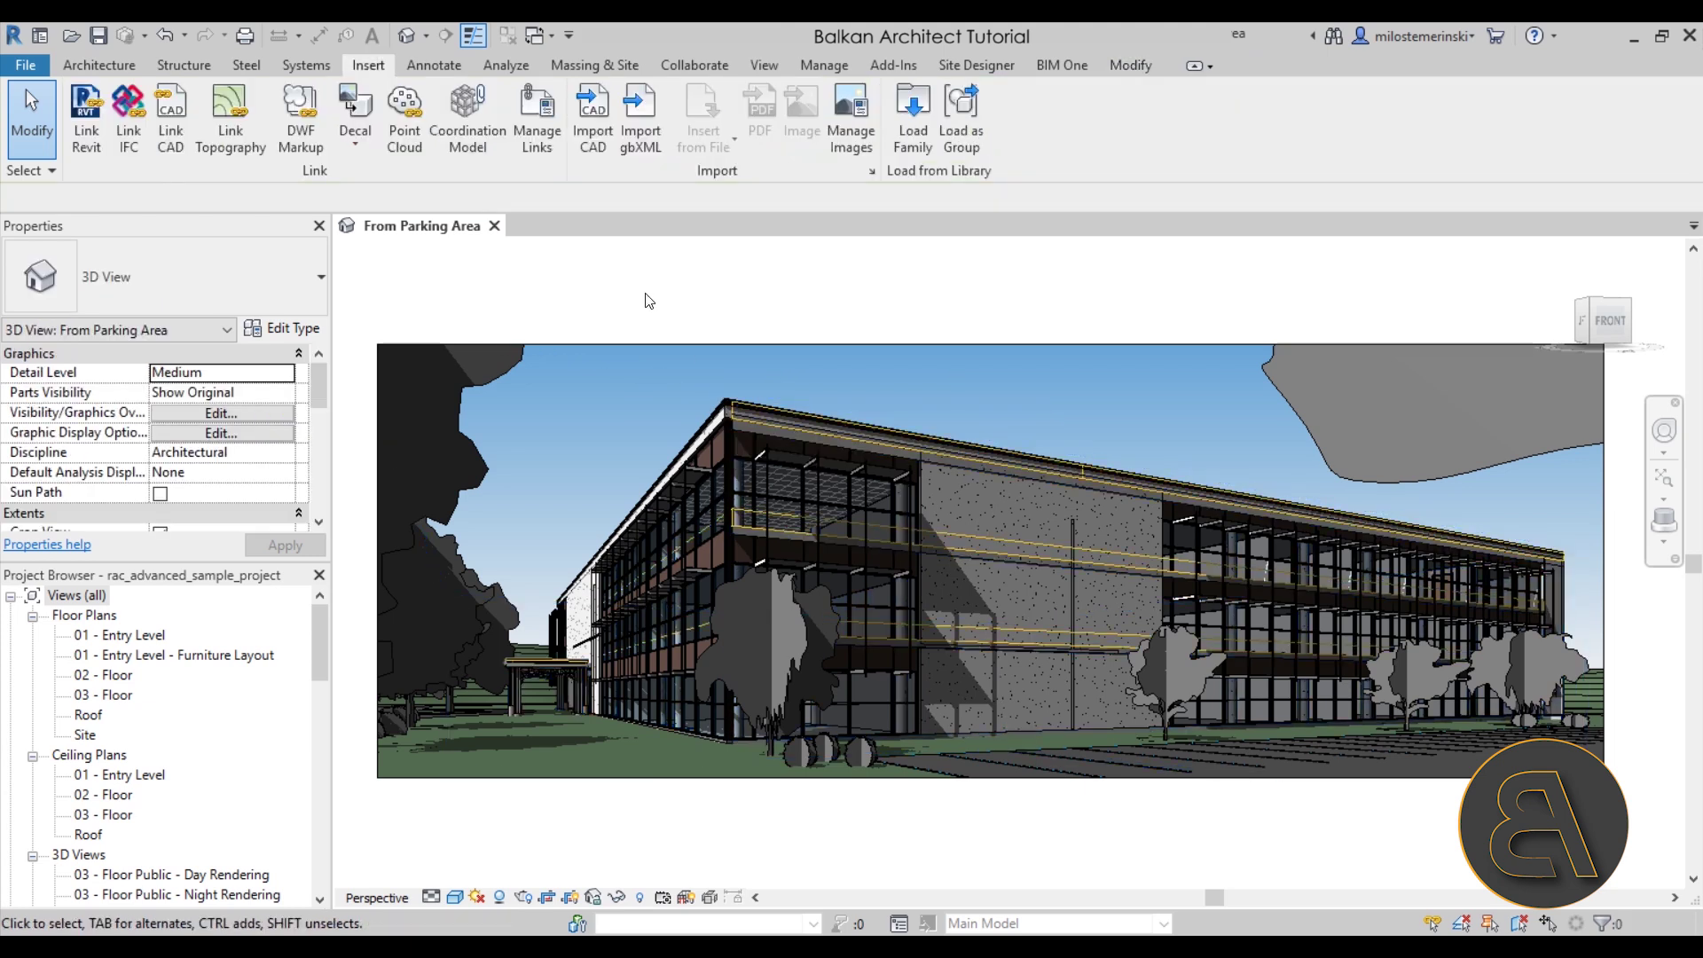
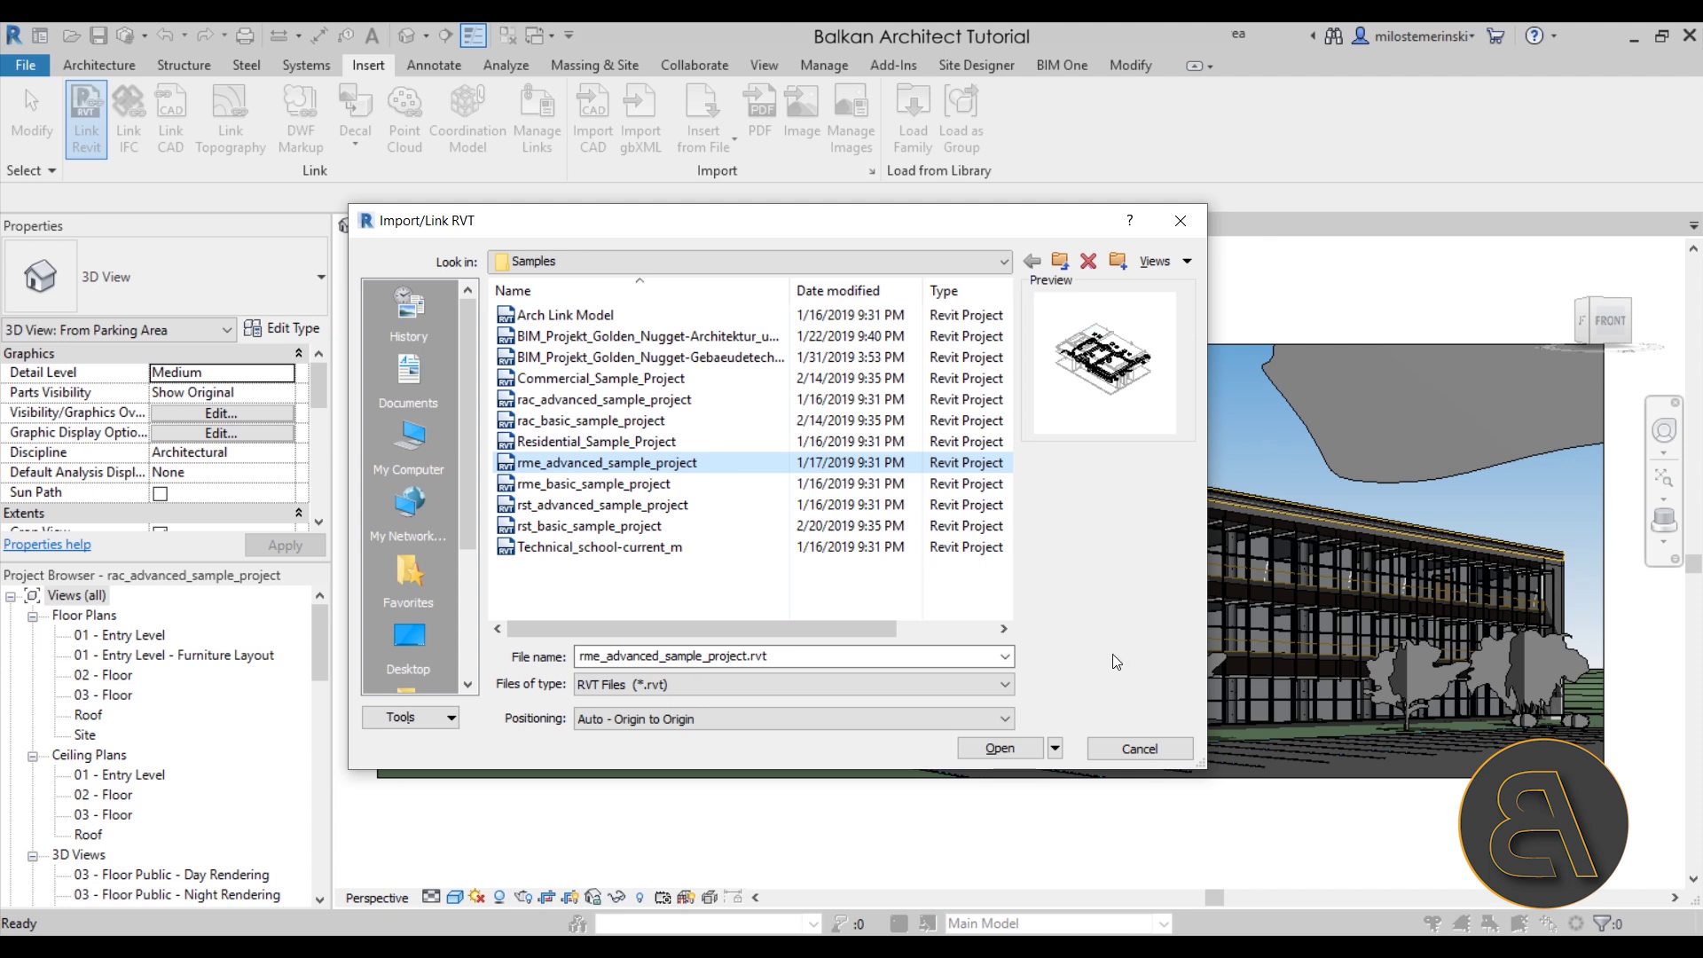
Step: Link rme_advanced_sample_project.rvt into the project with Auto - Origin to Origin positioning, and check the linked model in the view
left_click(981, 753)
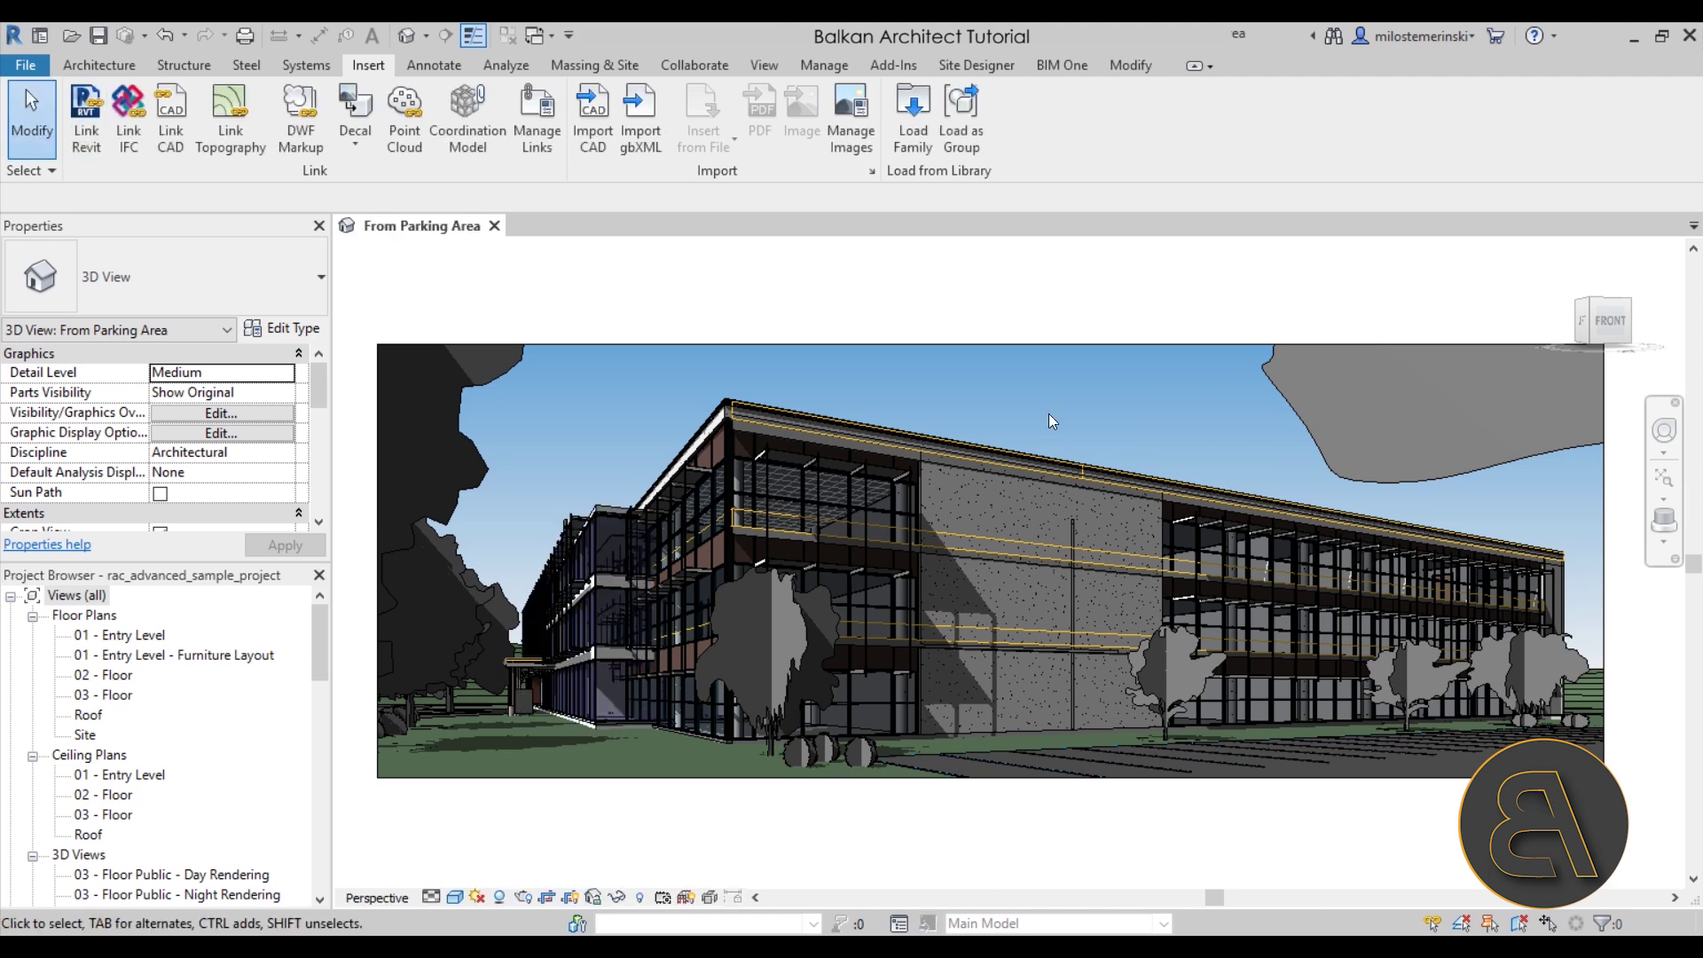
left_click(598, 513)
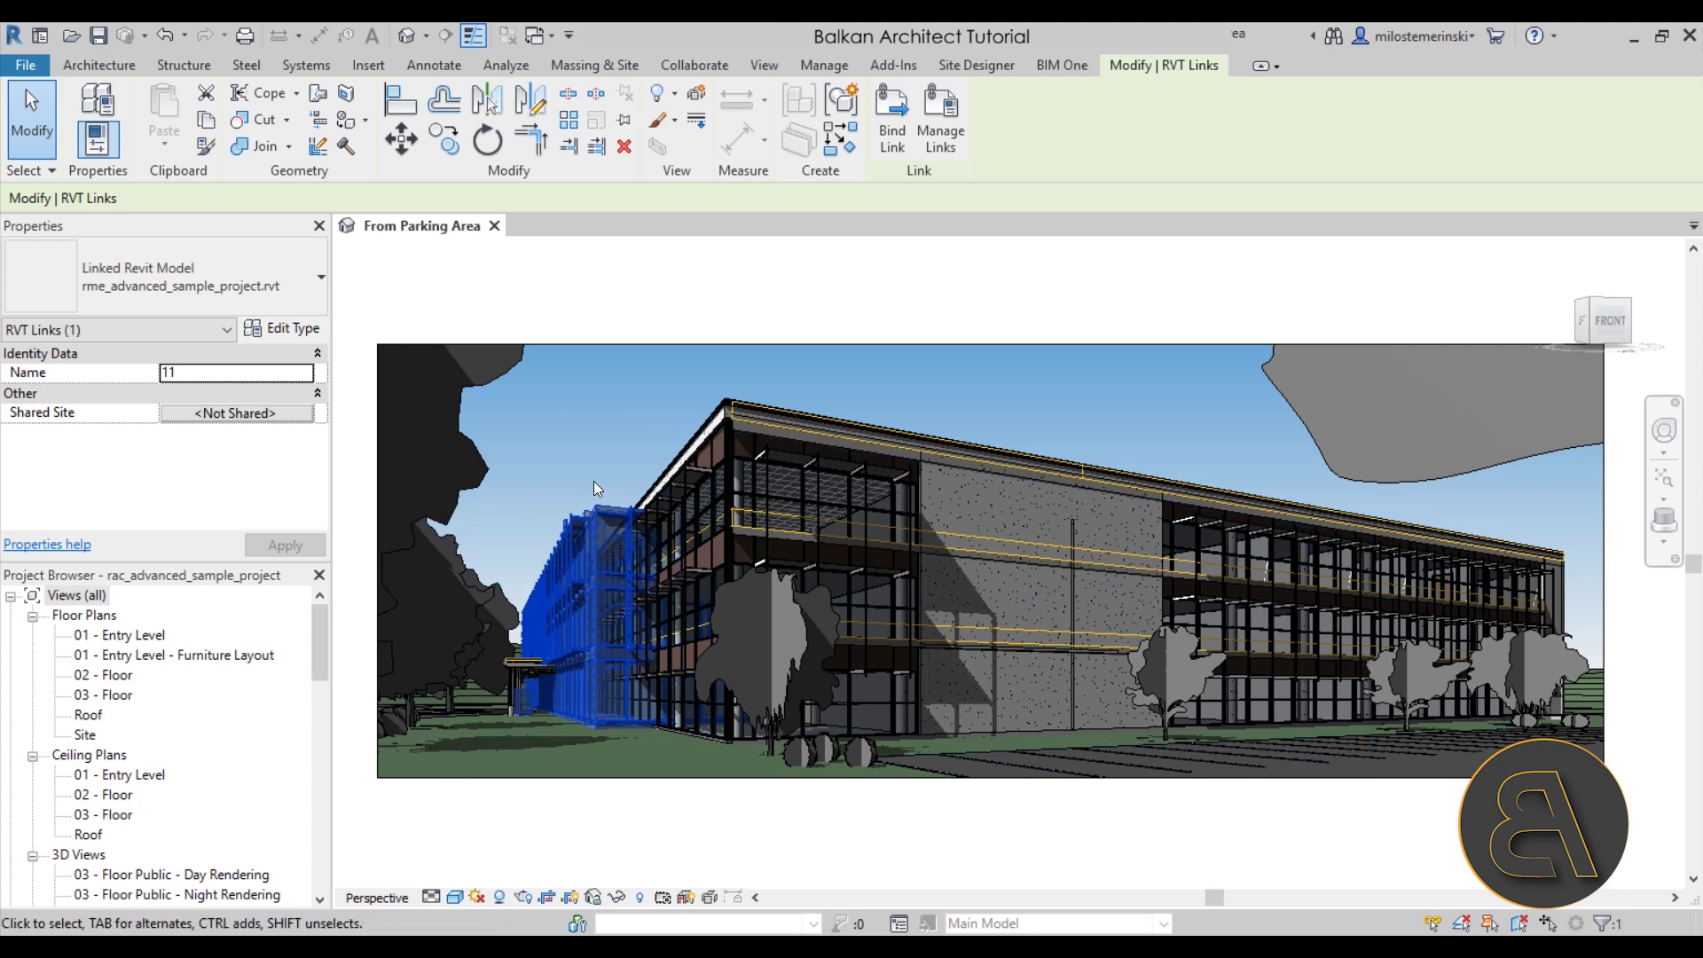
left_click(94, 734)
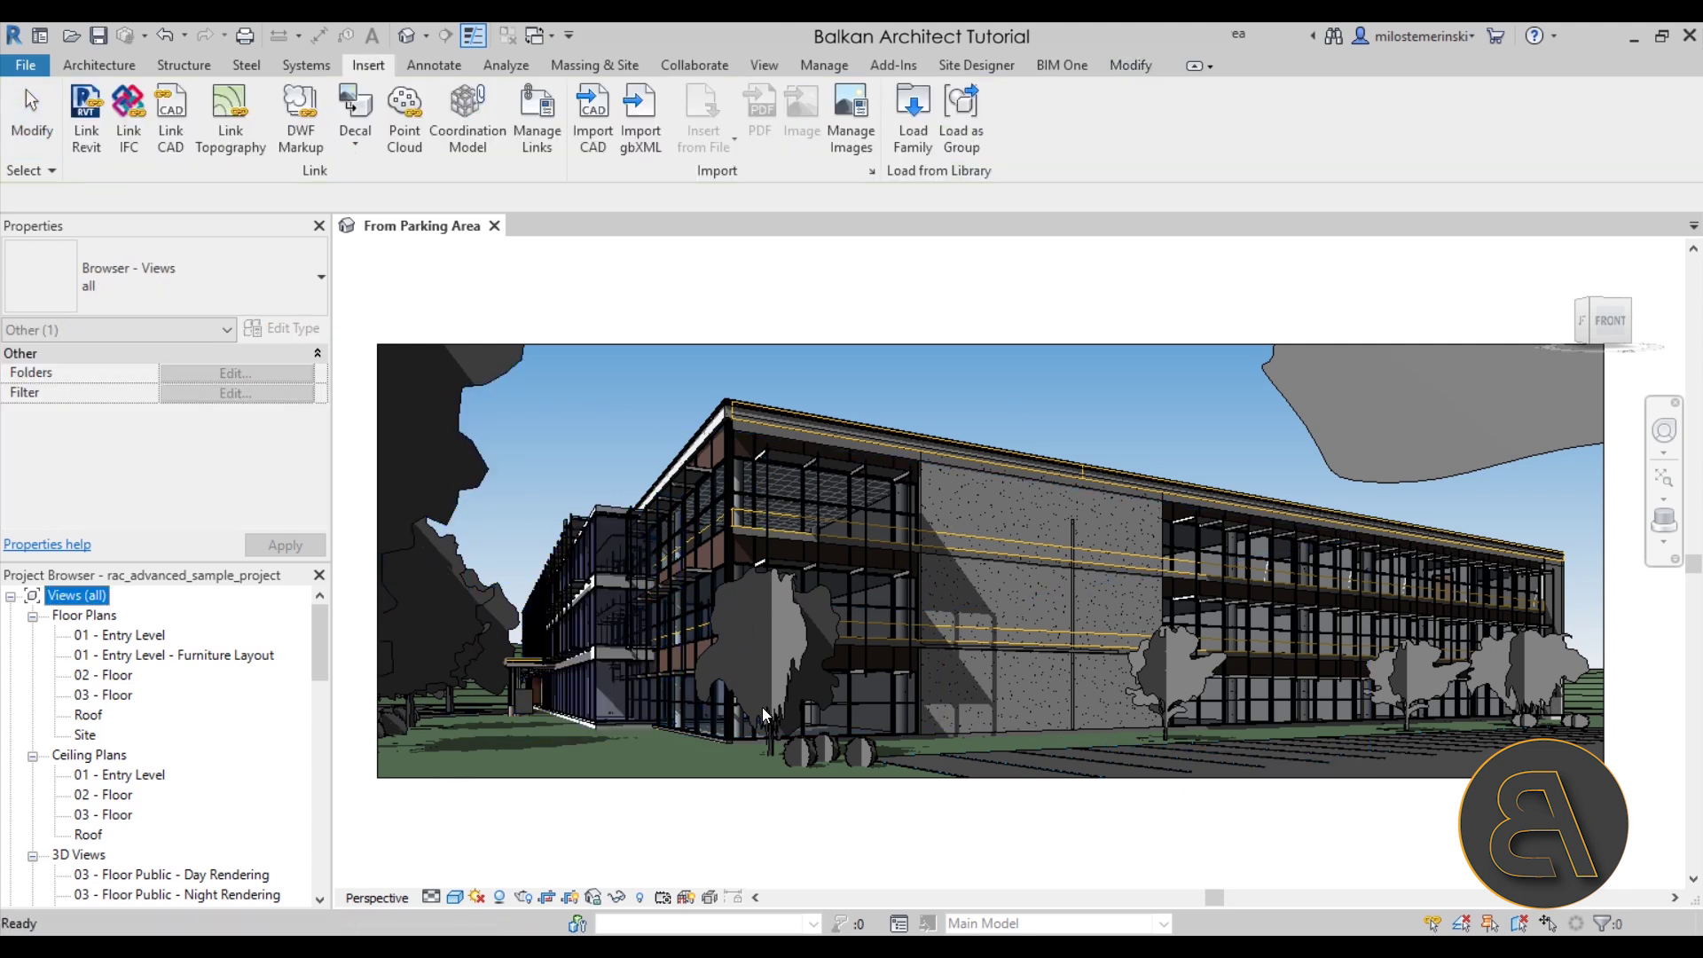
Step: Open the Site floor plan and select the linked rme_advanced_sample_project.rvt model
left_click(83, 735)
key("Return")
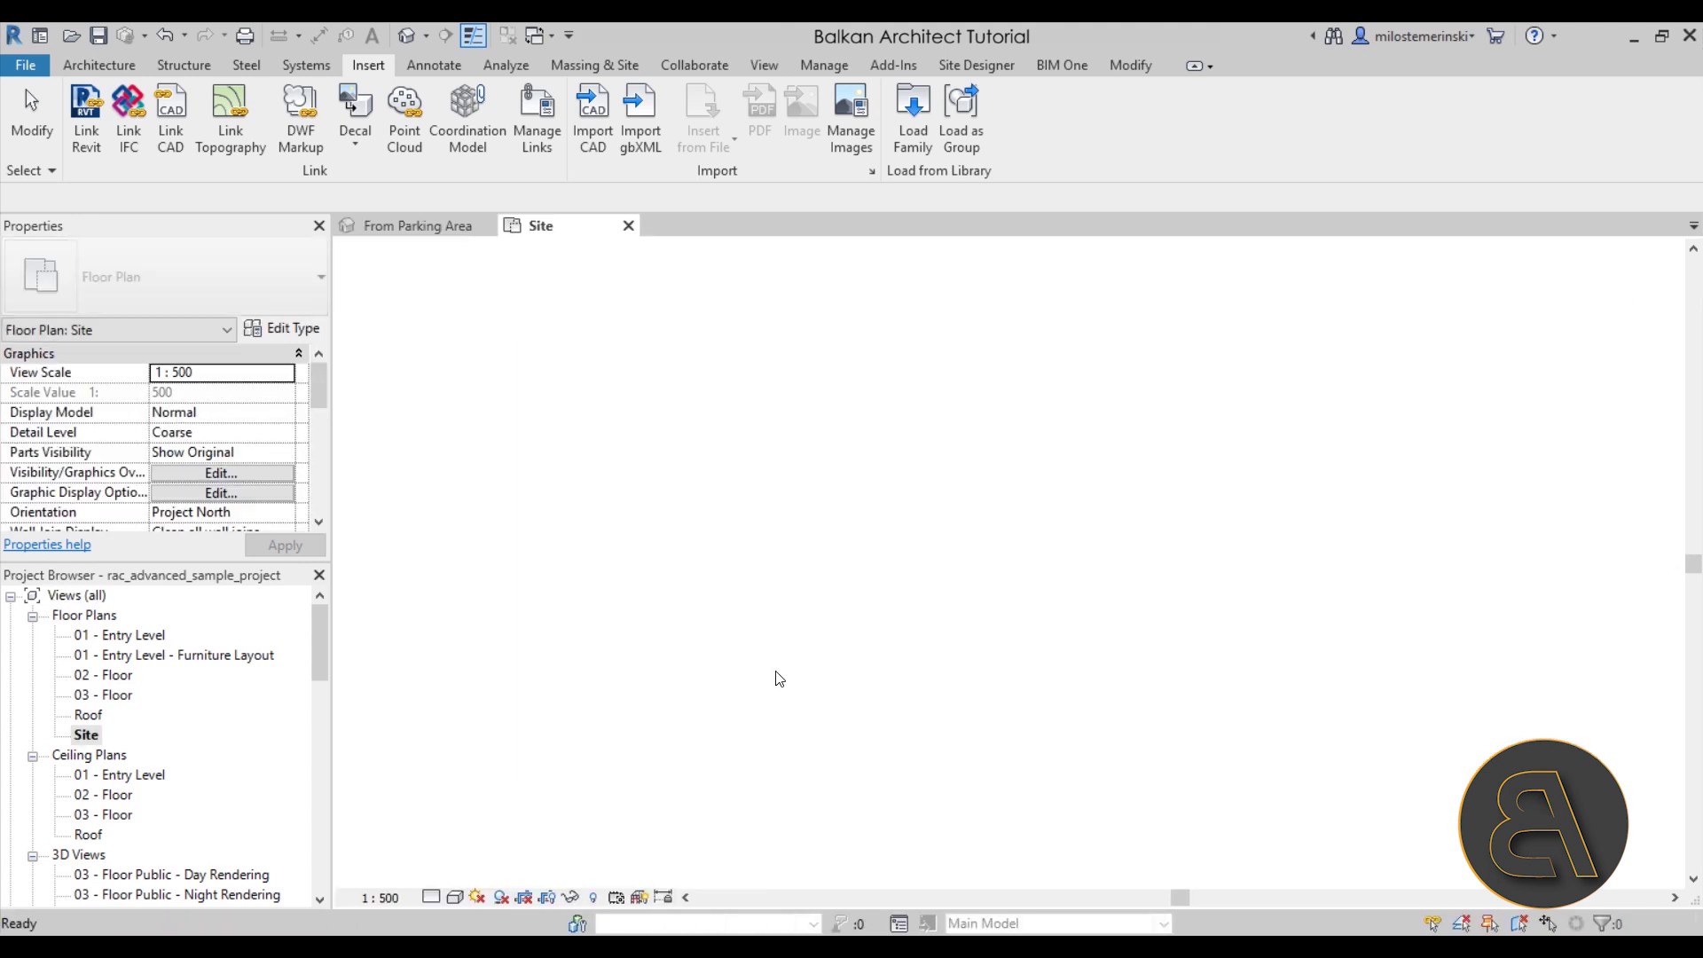
left_click(1018, 636)
scroll(990, 577, "up", 3)
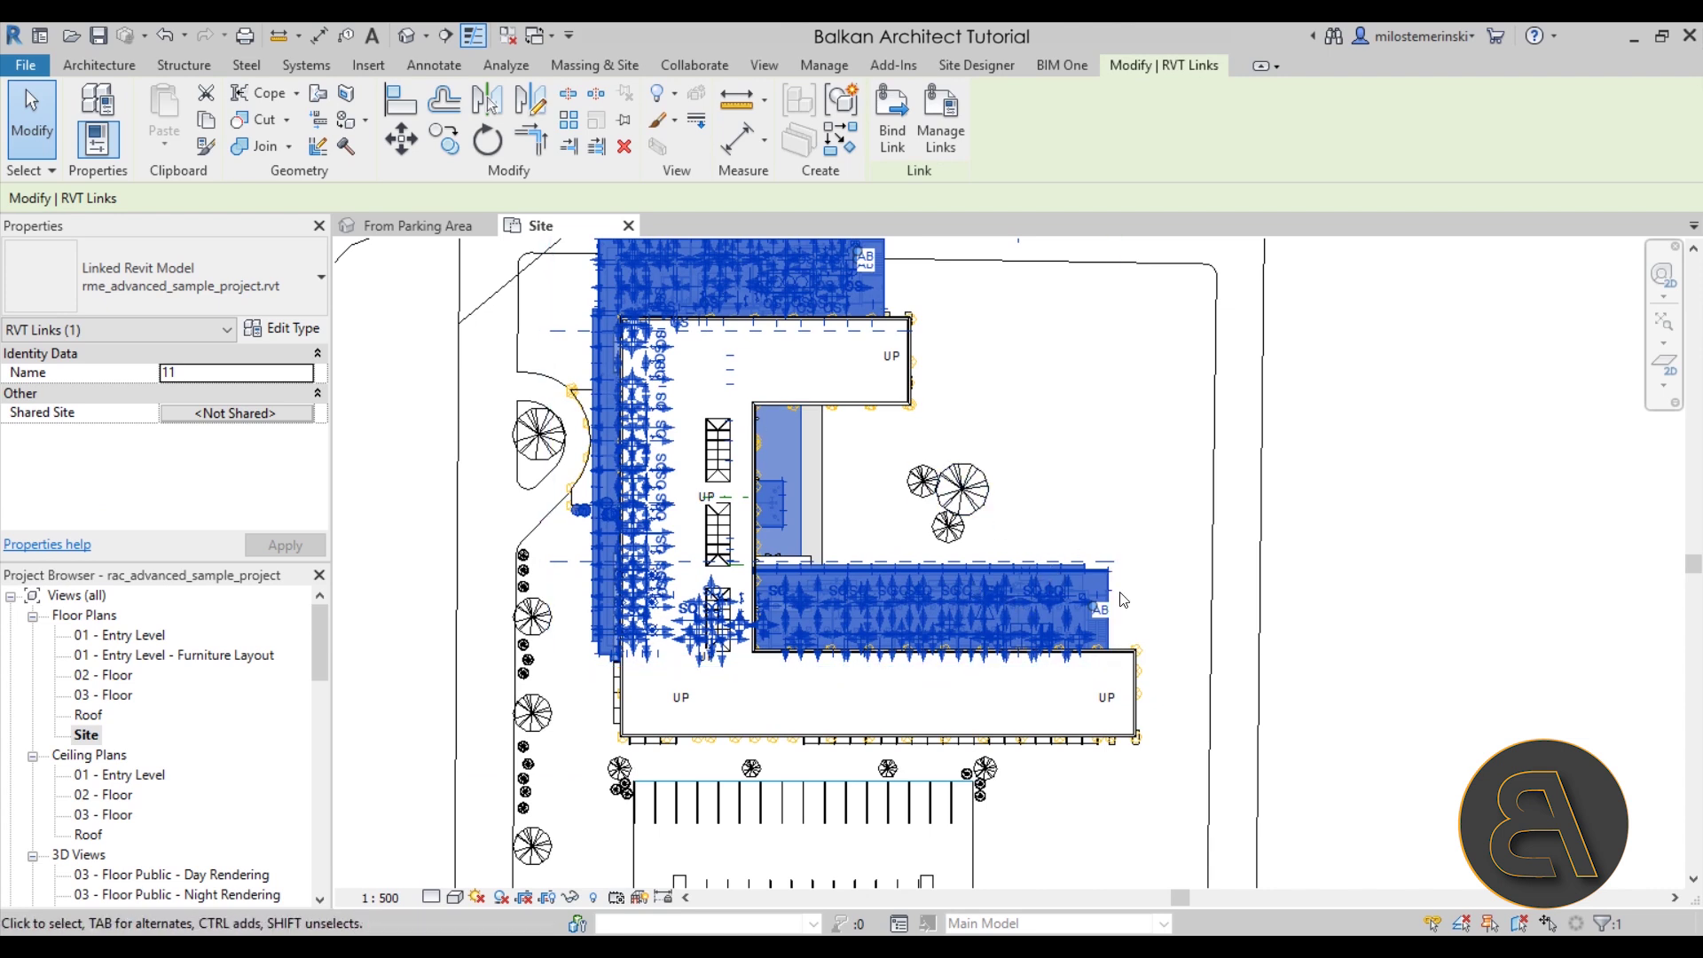
Step: Move the linked mechanical model from the end of its southeast facade fin to the matching fin end on the architectural building
scroll(1123, 600, "up", 2)
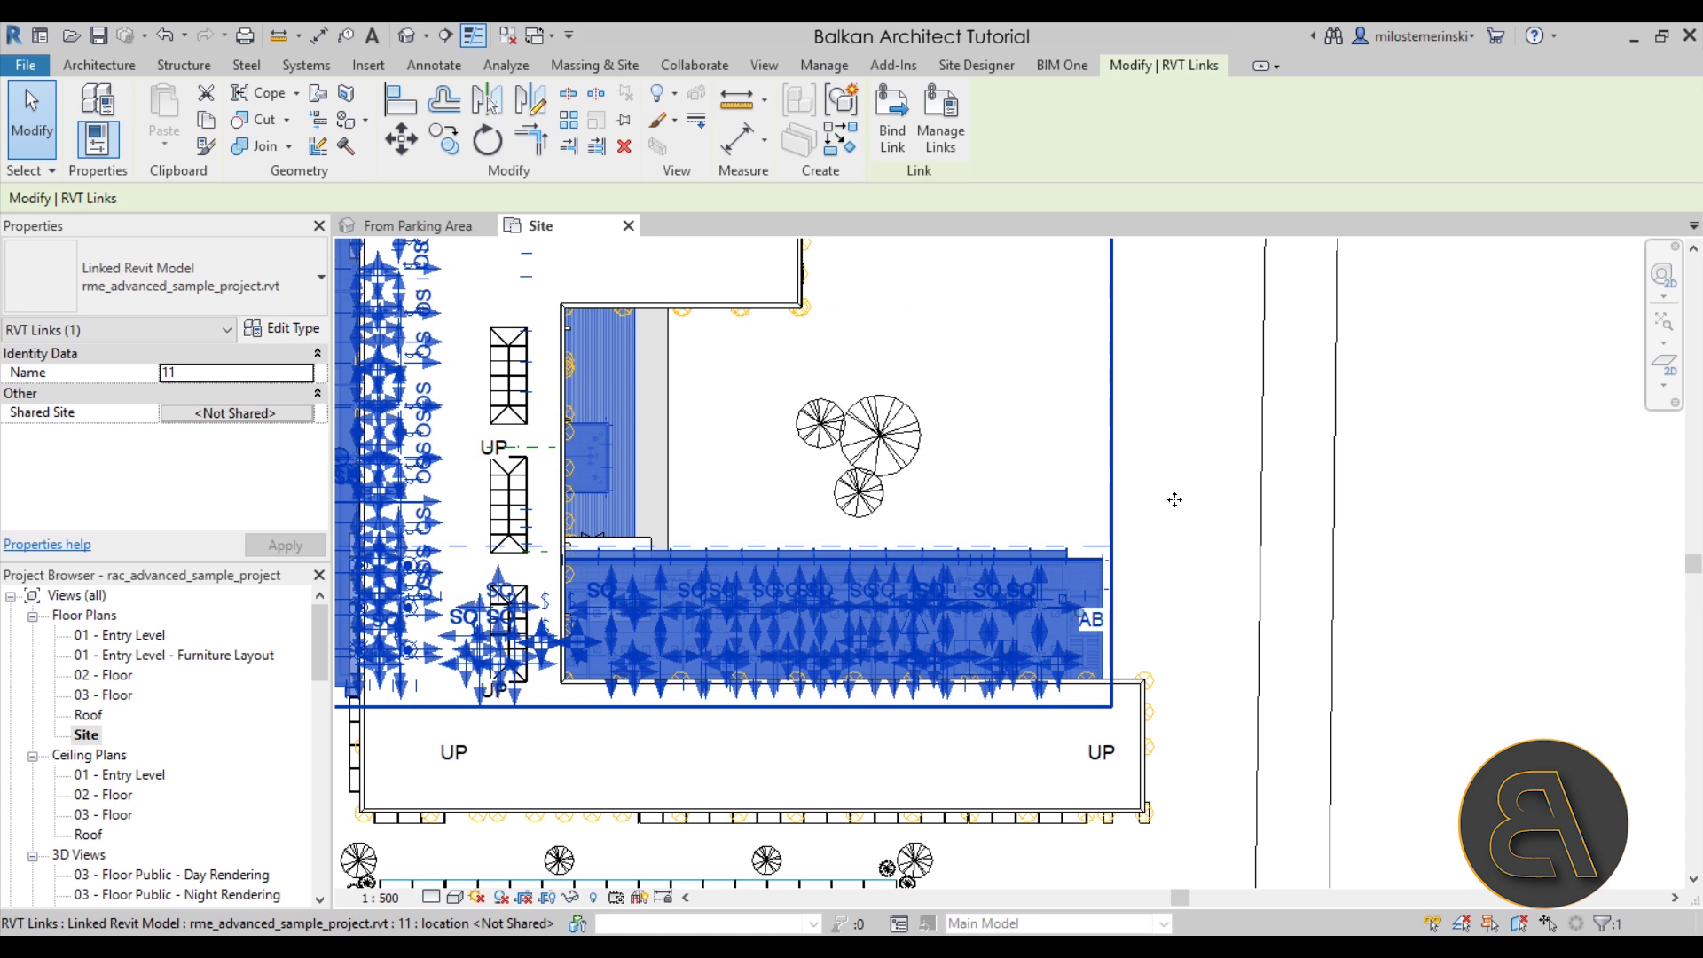
left_click_drag(1173, 500, 1169, 506)
scroll(1144, 647, "up", 2)
scroll(1224, 338, "up", 2)
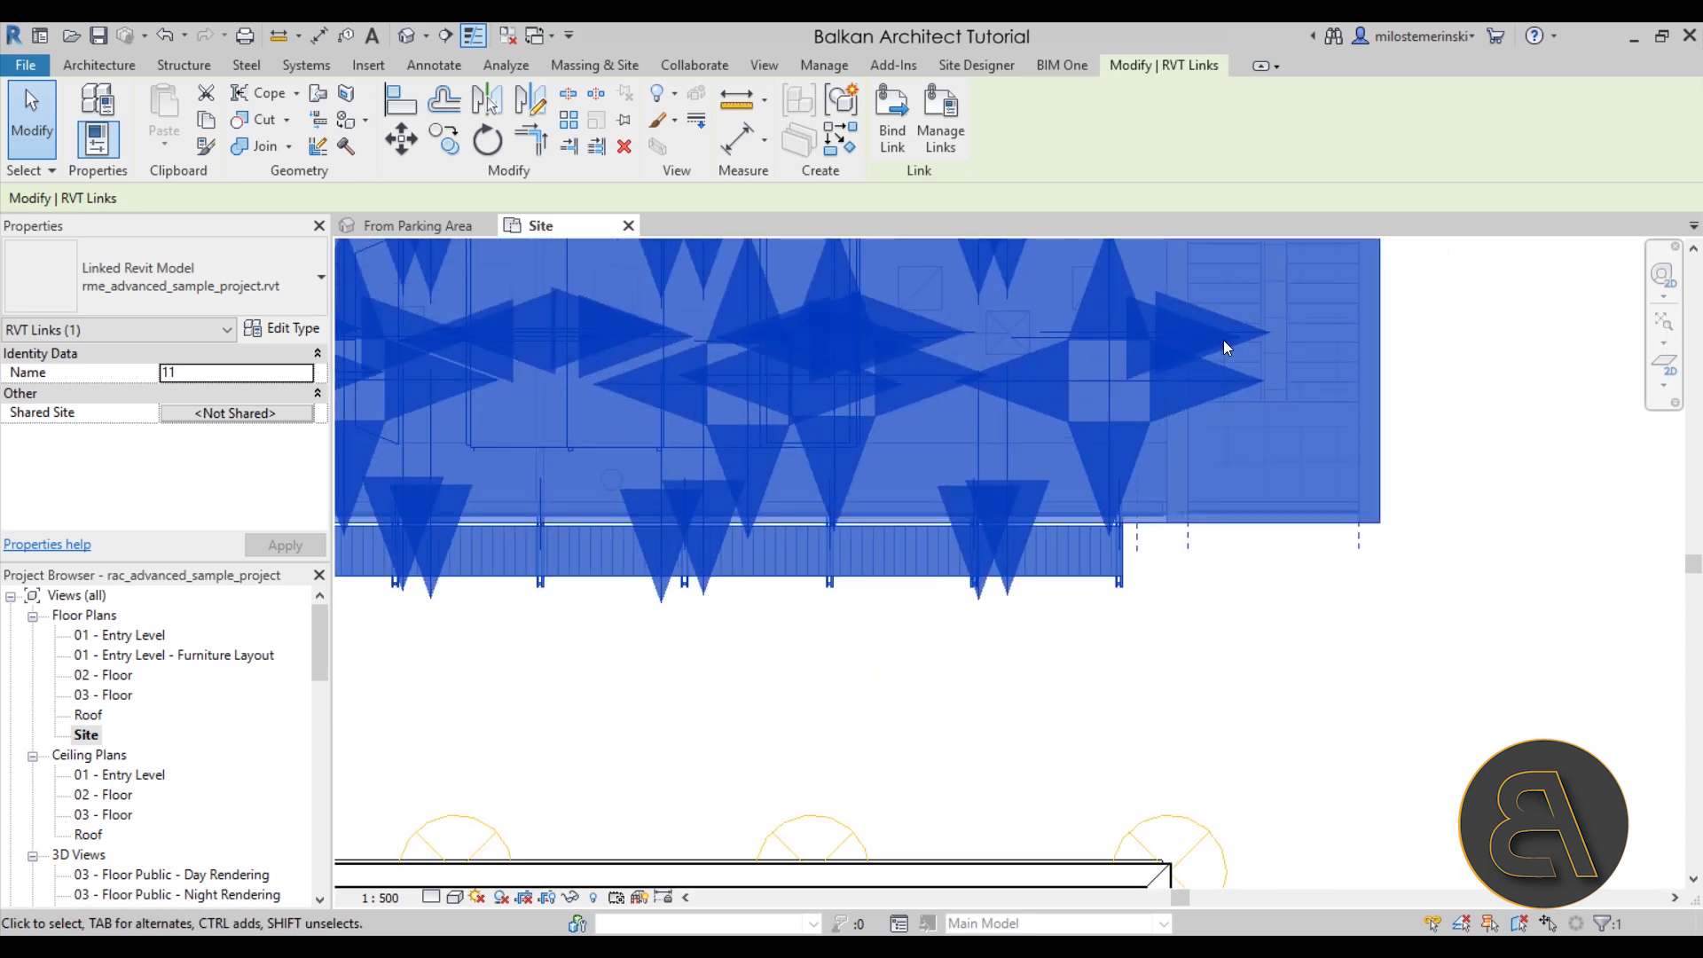
scroll(1222, 338, "down", 2)
scroll(1219, 425, "up", 2)
scroll(1171, 437, "up", 2)
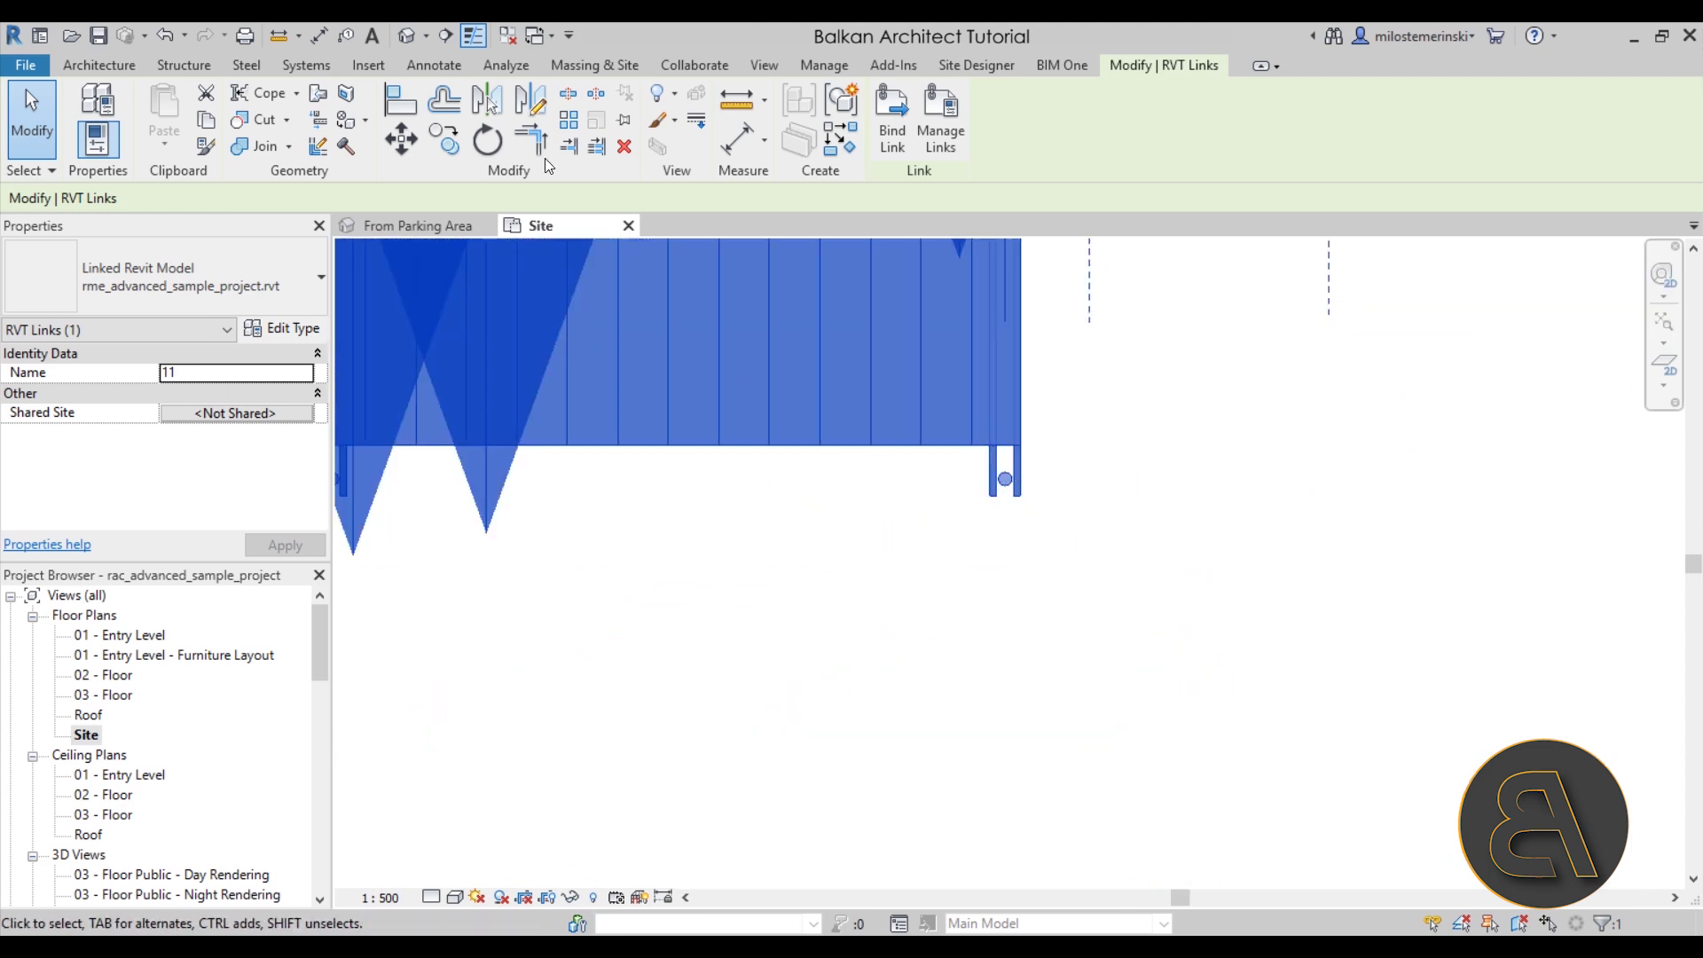
left_click(401, 147)
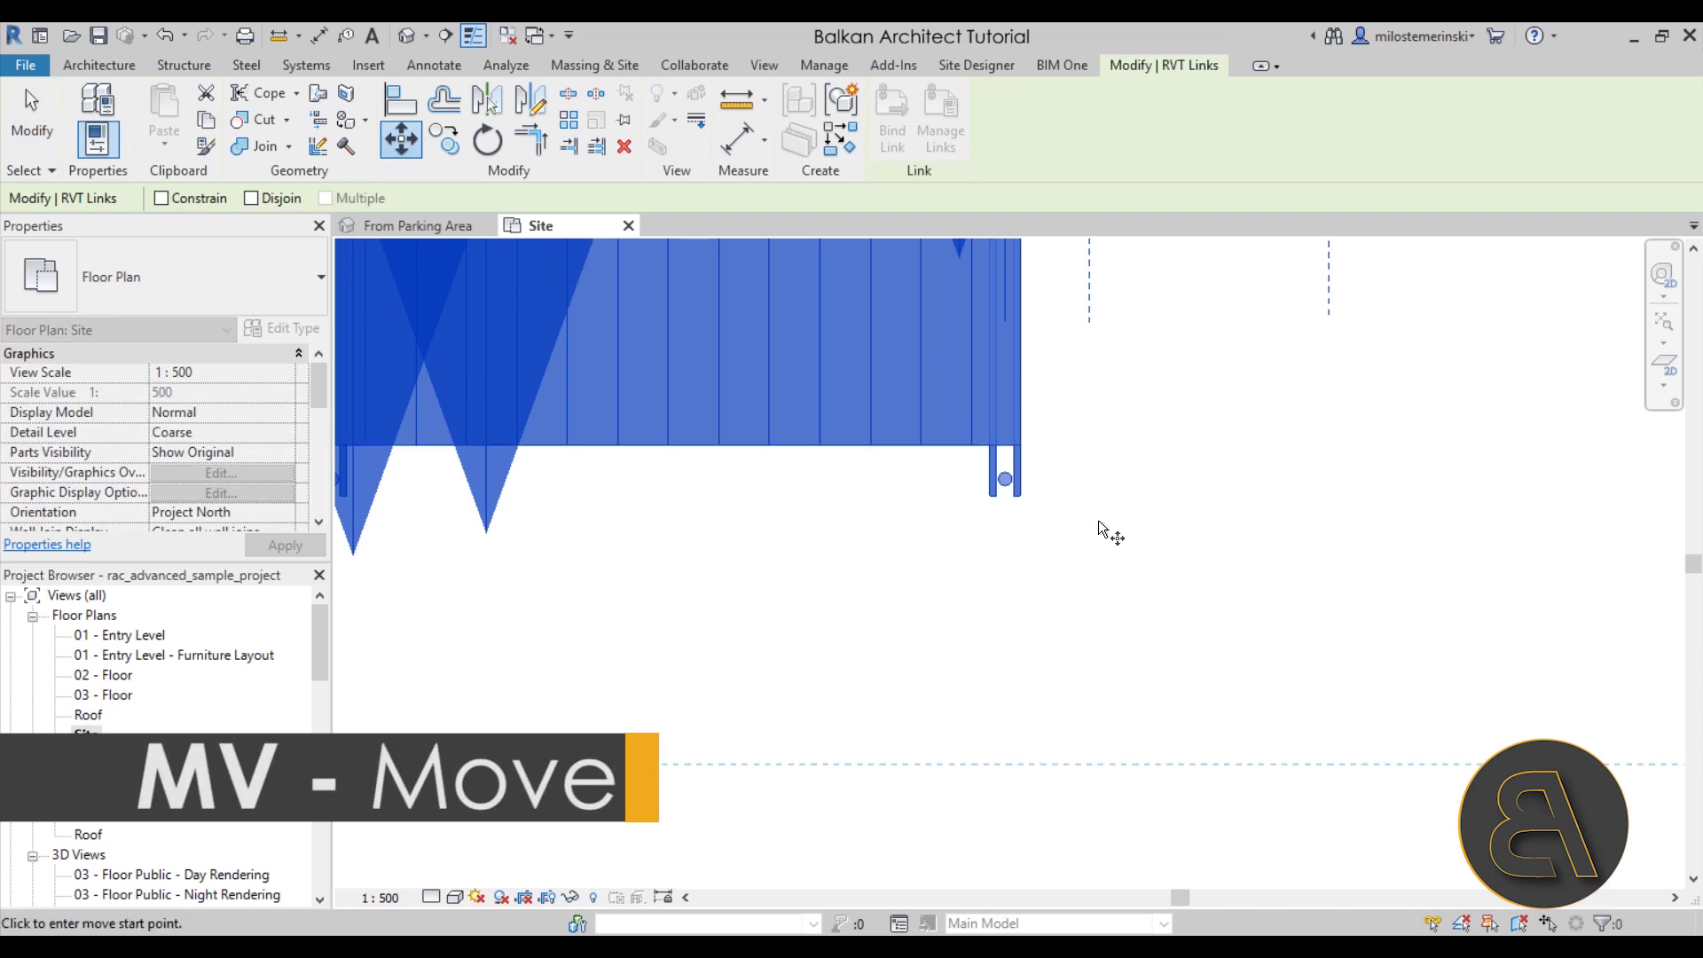
scroll(1016, 508, "up", 3)
left_click(1010, 477)
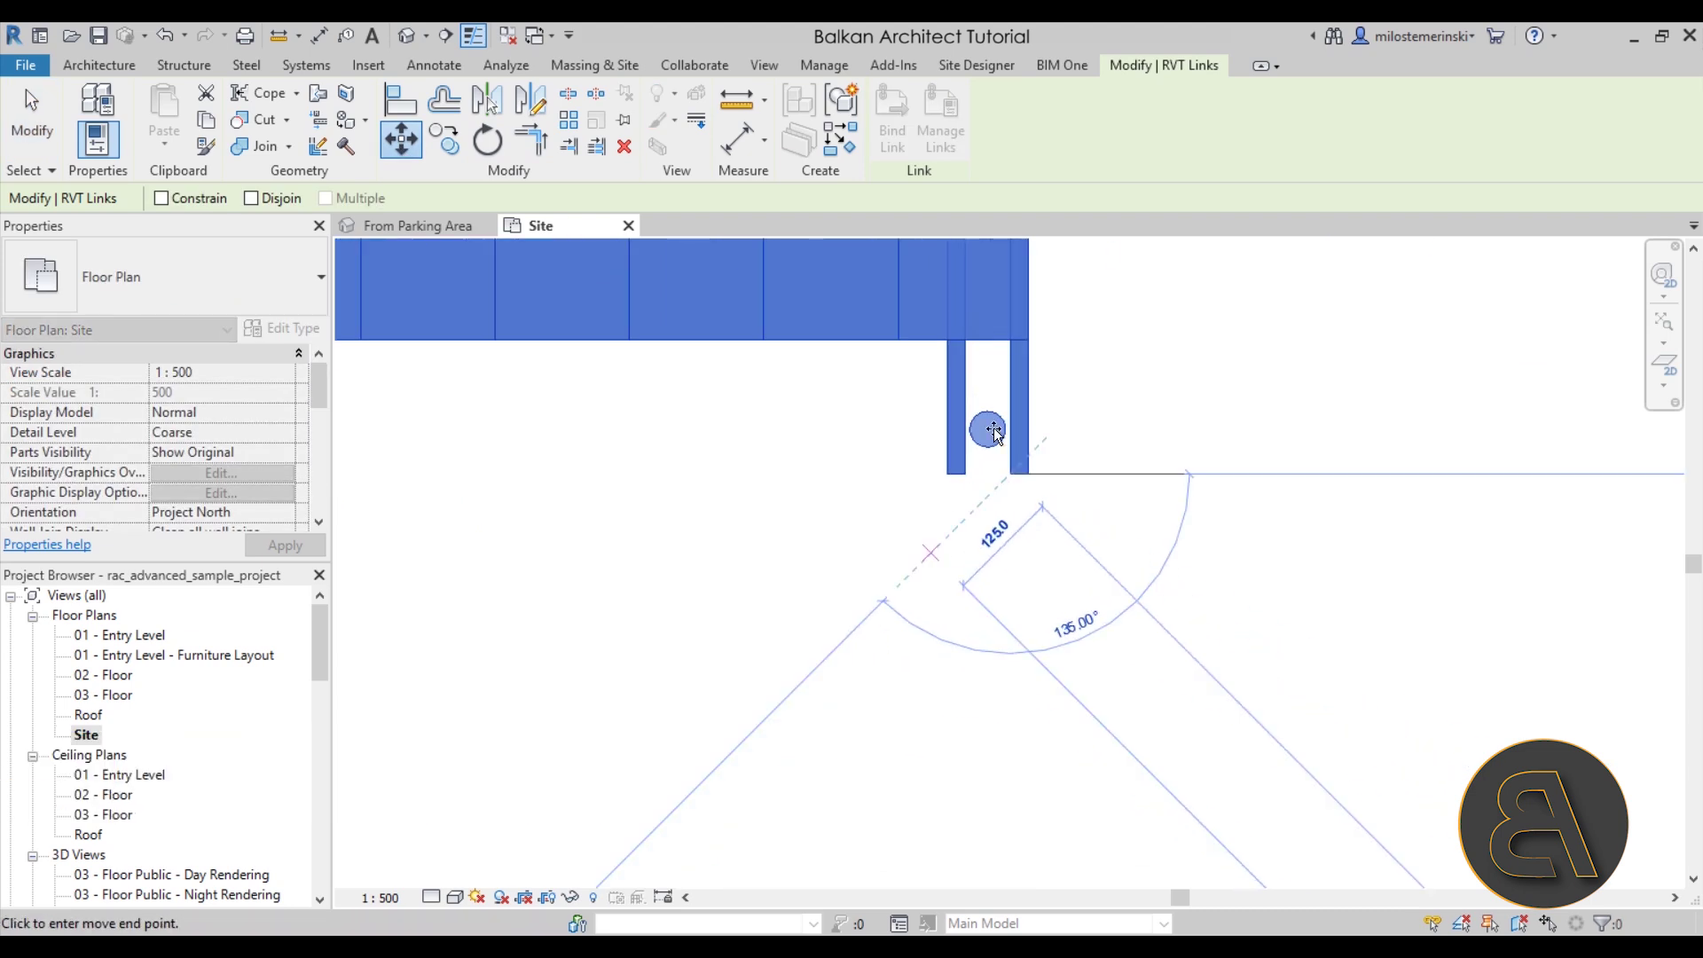
scroll(998, 416, "up", 3)
scroll(1013, 406, "down", 2)
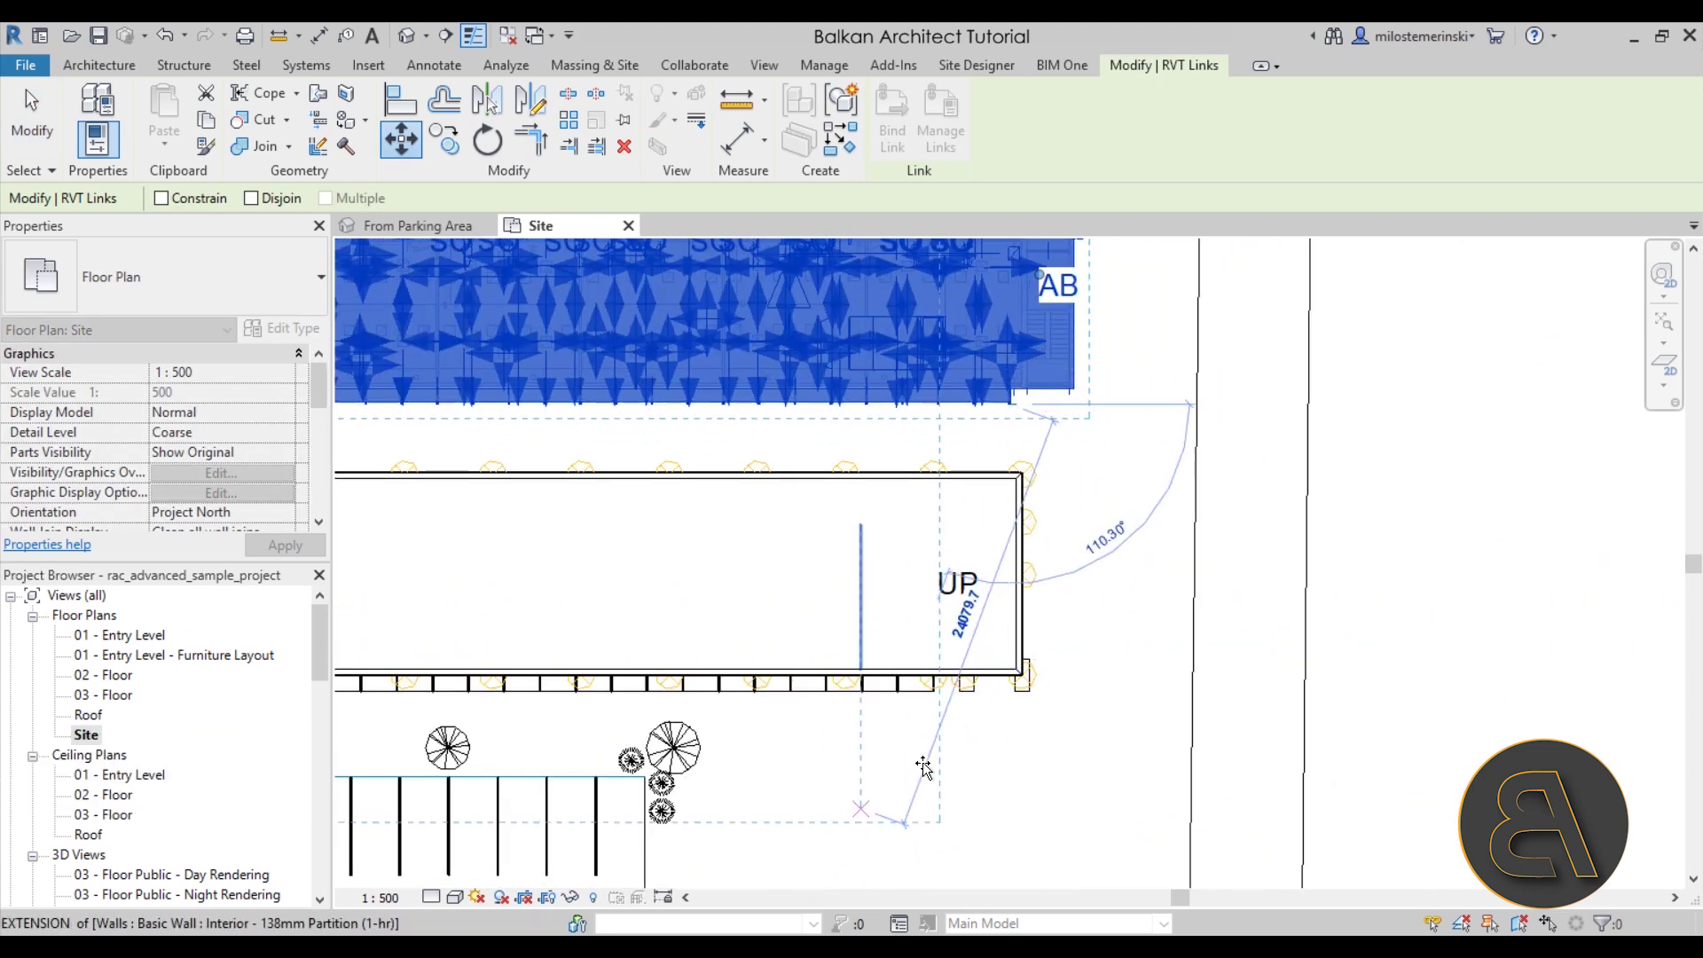
scroll(976, 710, "up", 5)
scroll(843, 647, "up", 5)
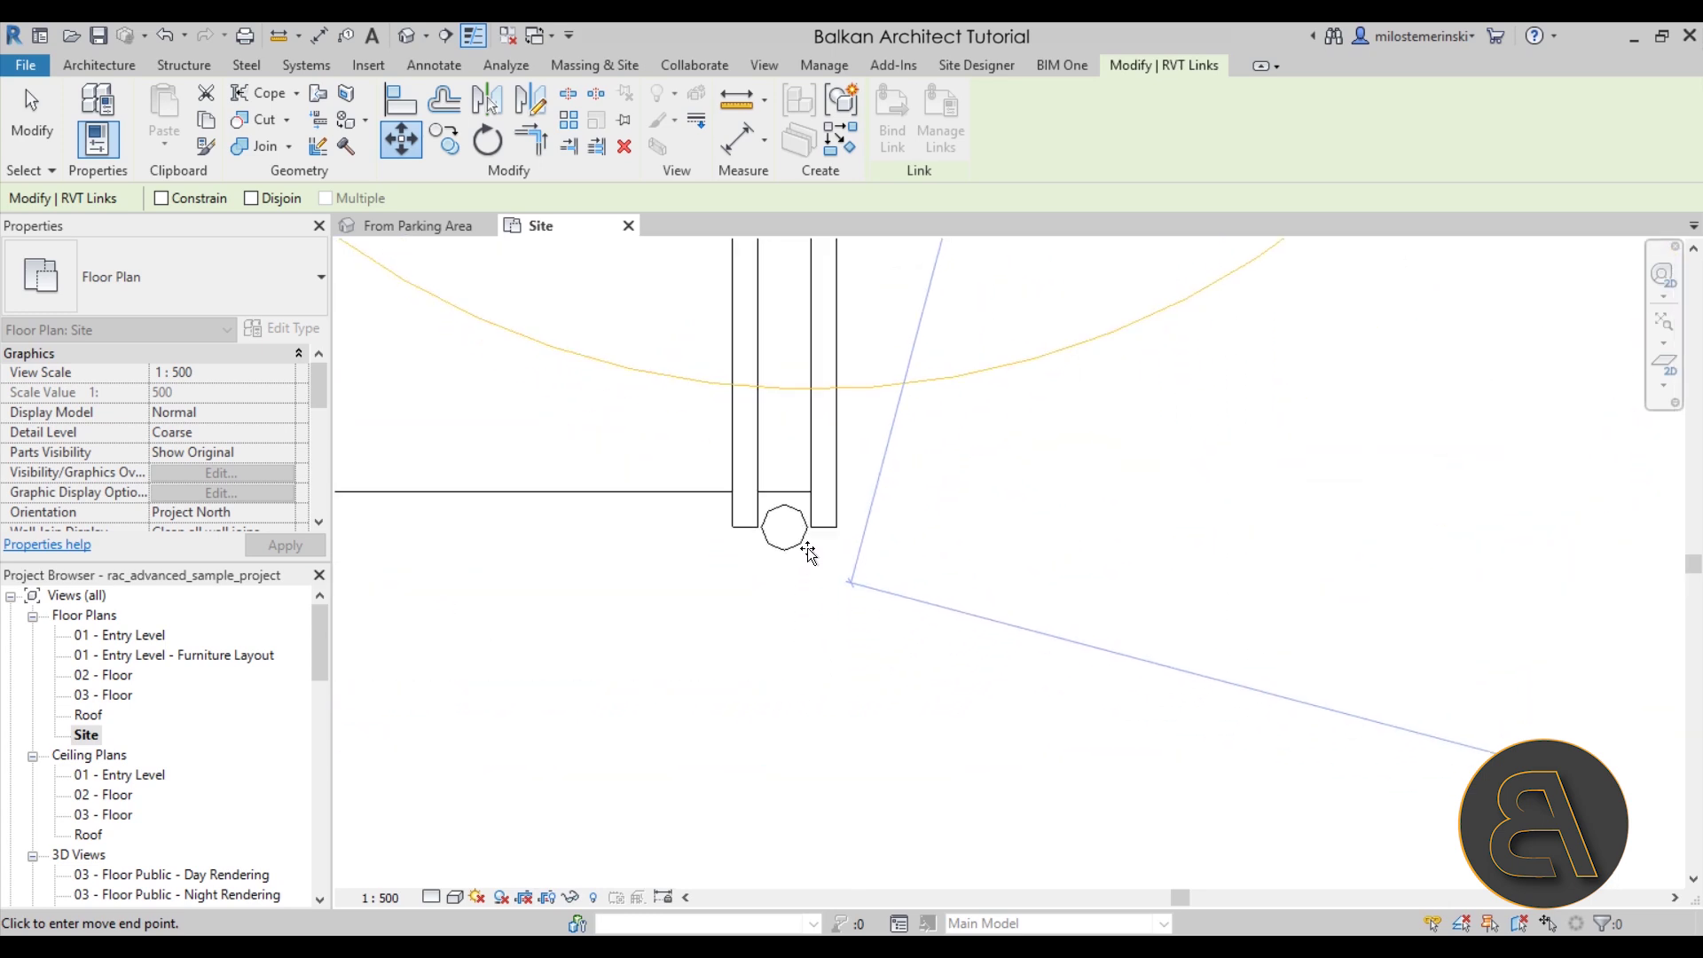
left_click(812, 530)
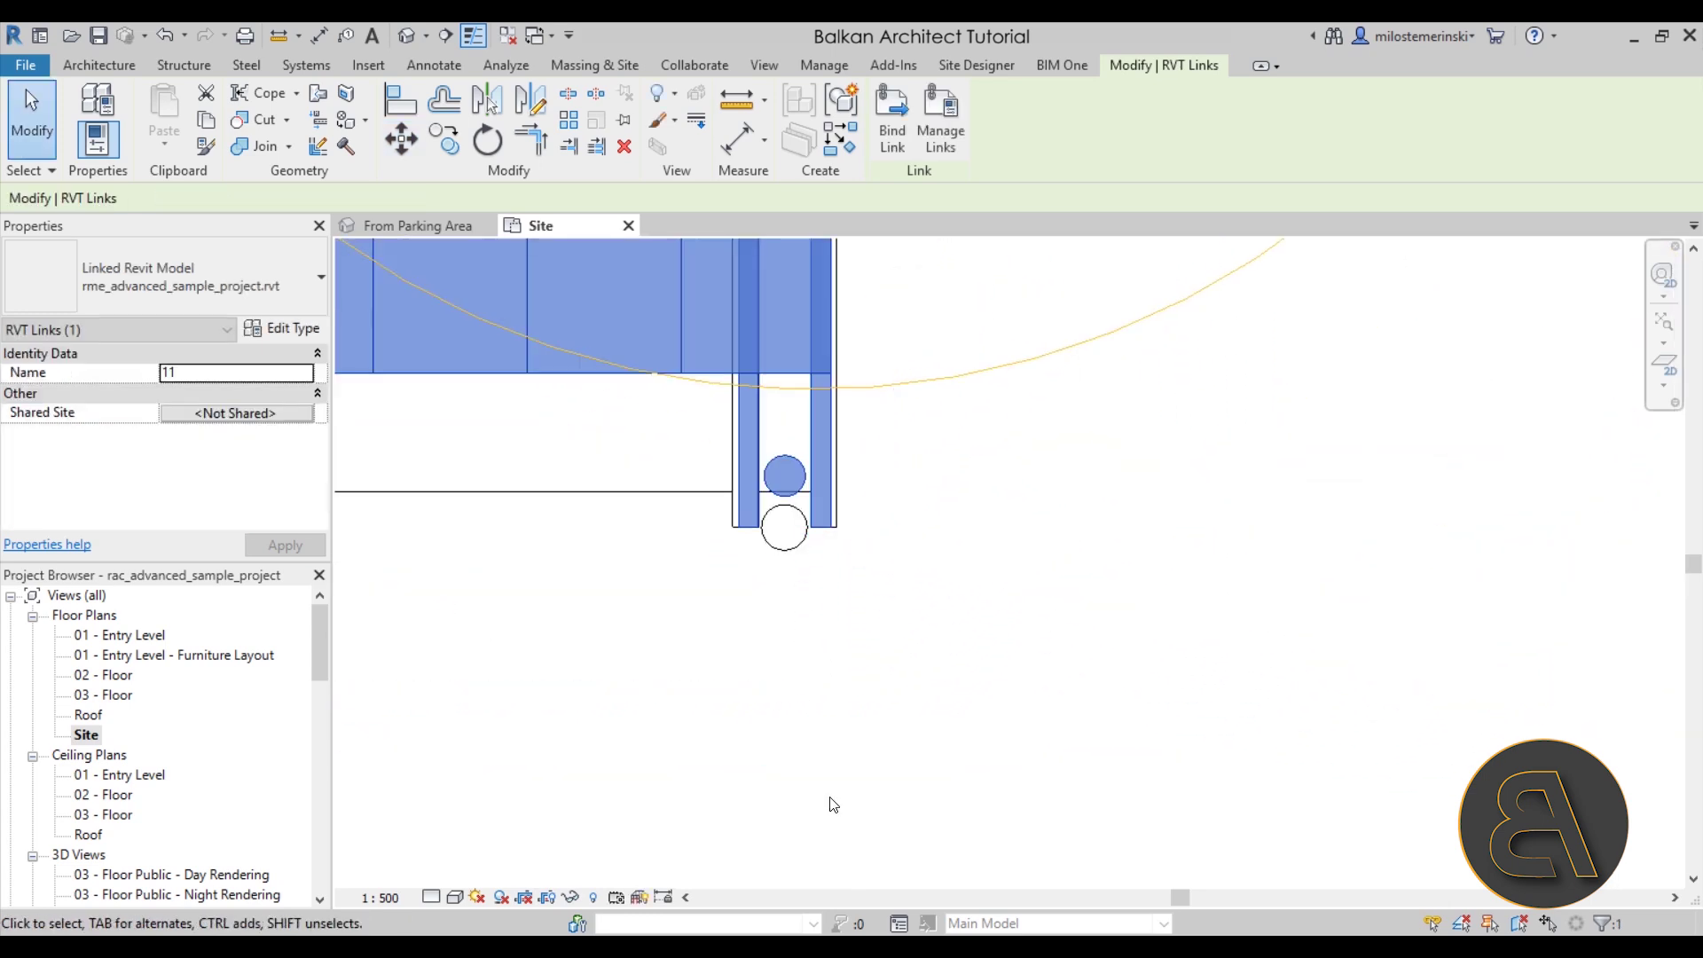
Step: Check the moved mechanical link's alignment with the building outline across the site plan, and clear the selection
scroll(889, 597, "down", 5)
scroll(890, 600, "down", 6)
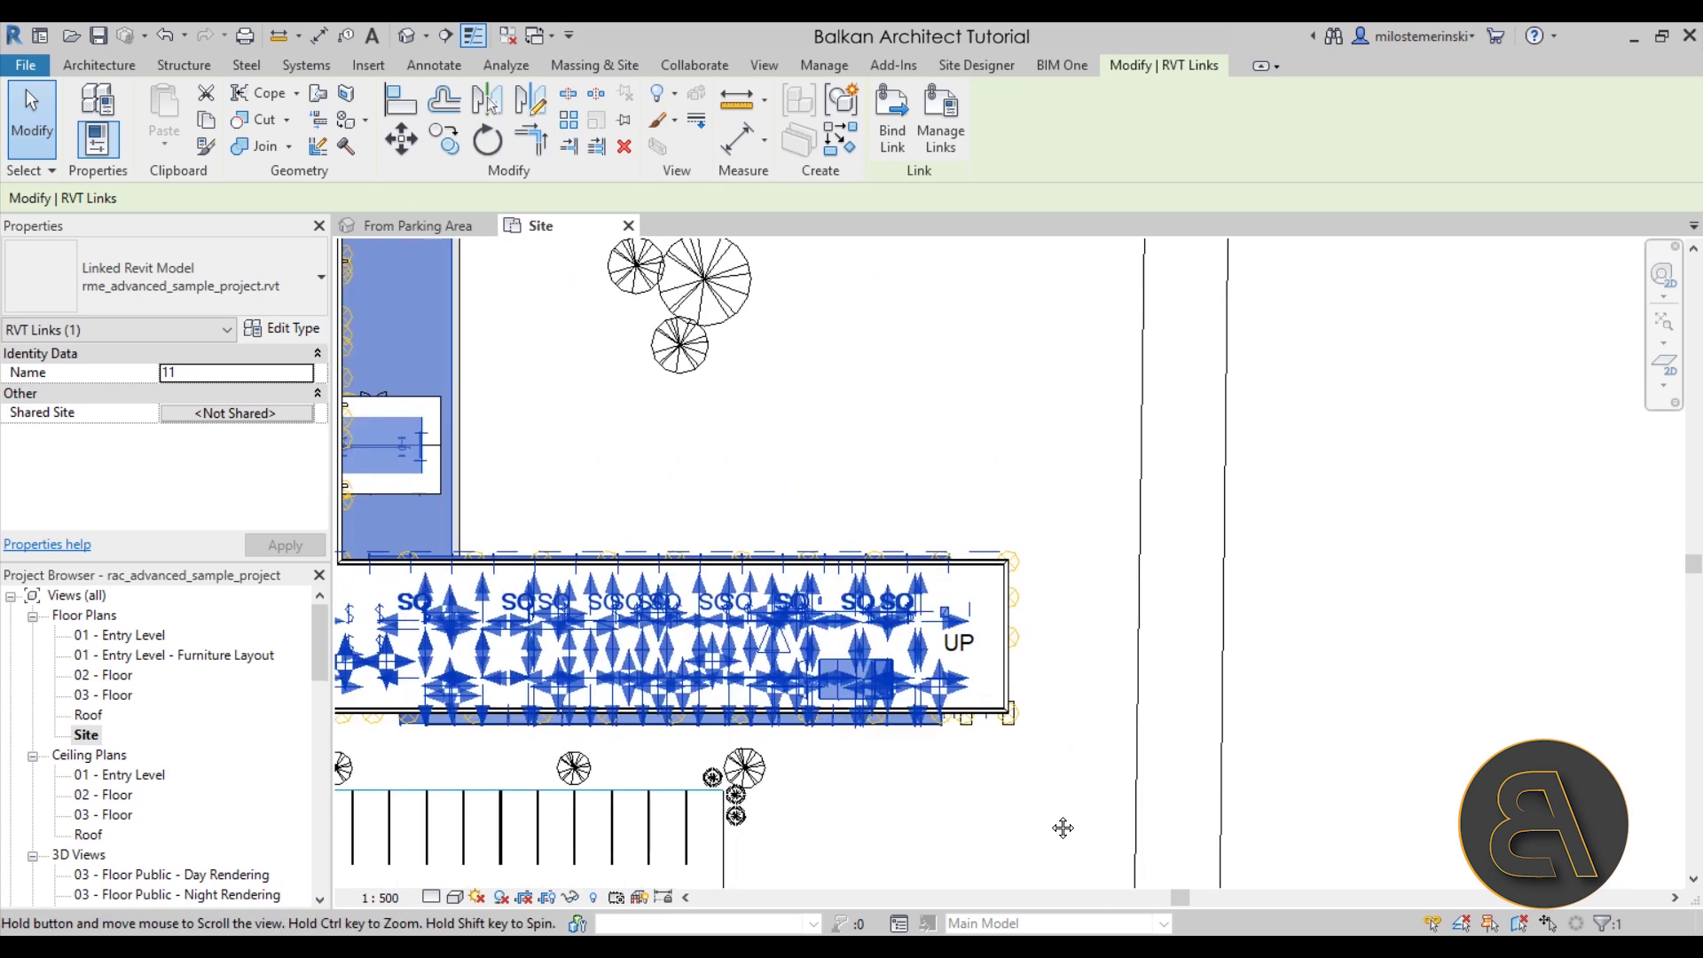
scroll(460, 338, "up", 2)
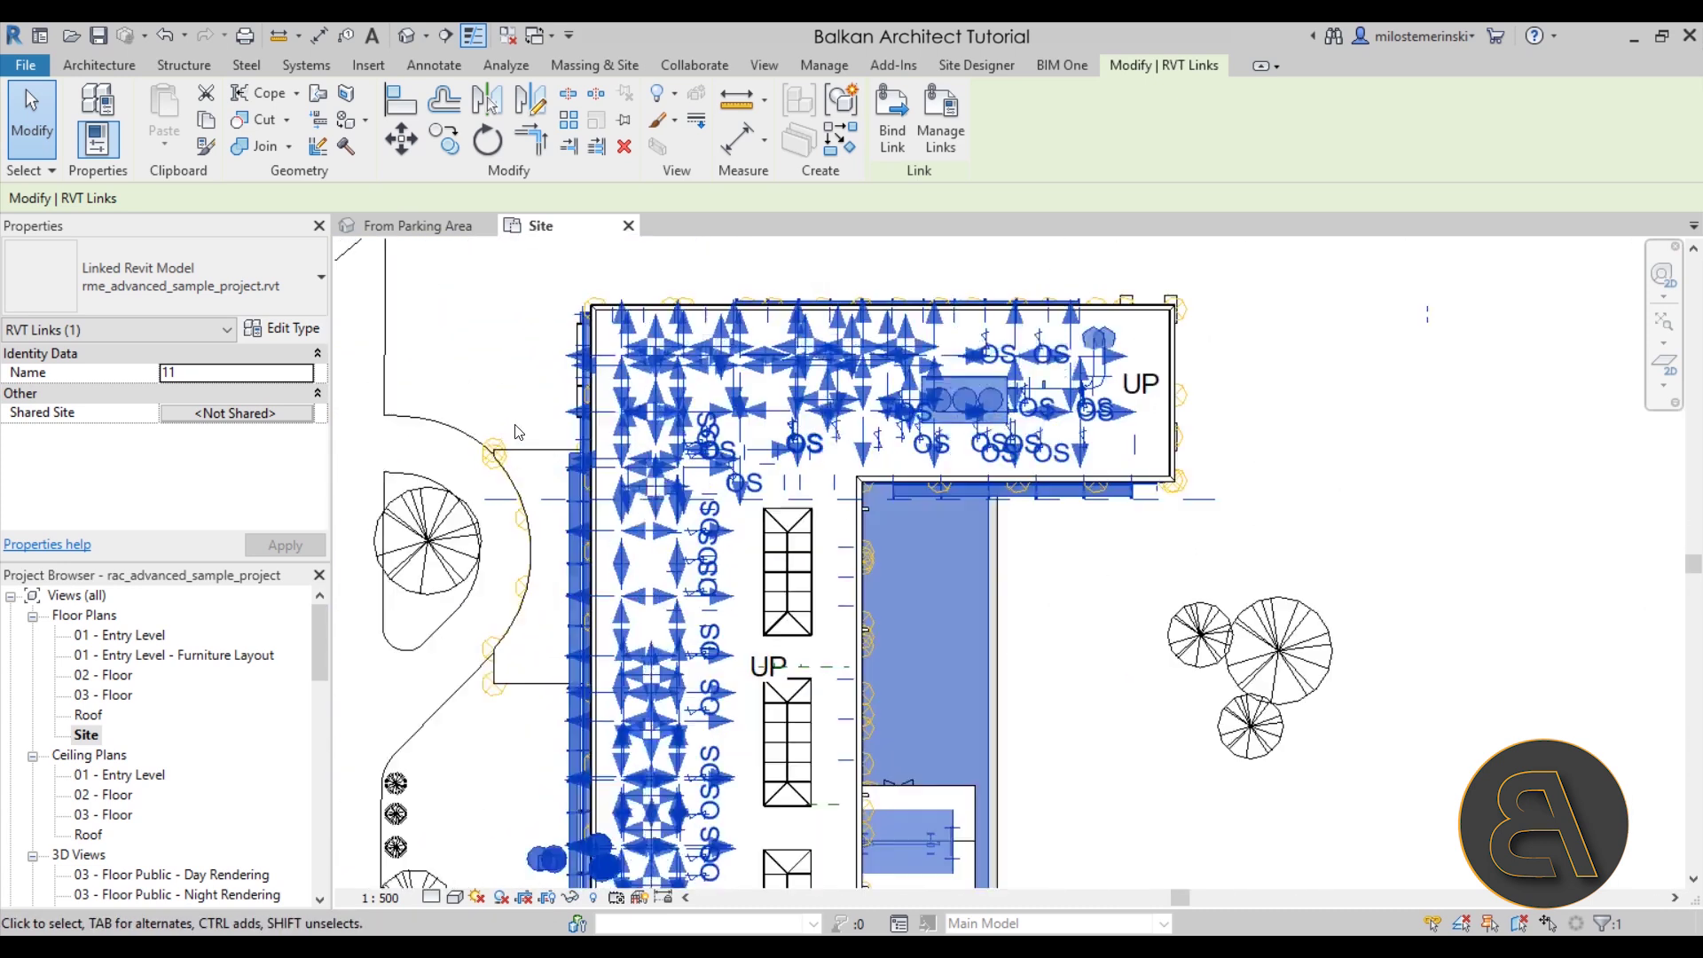
scroll(548, 391, "down", 3)
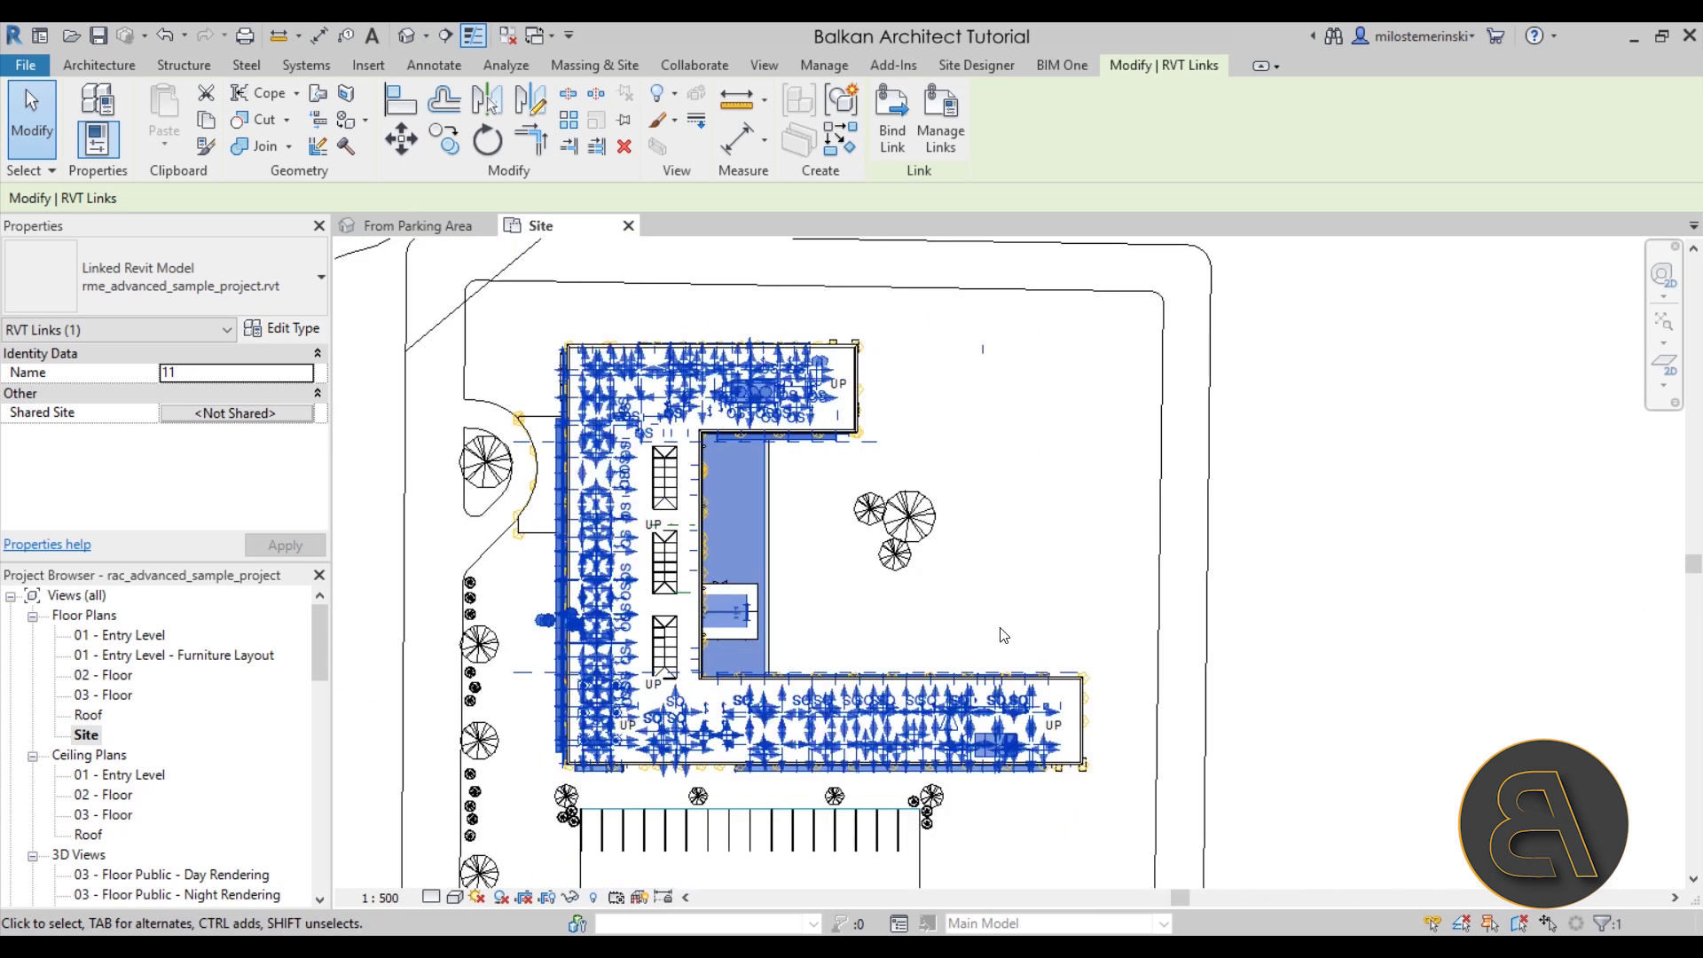
left_click(701, 291)
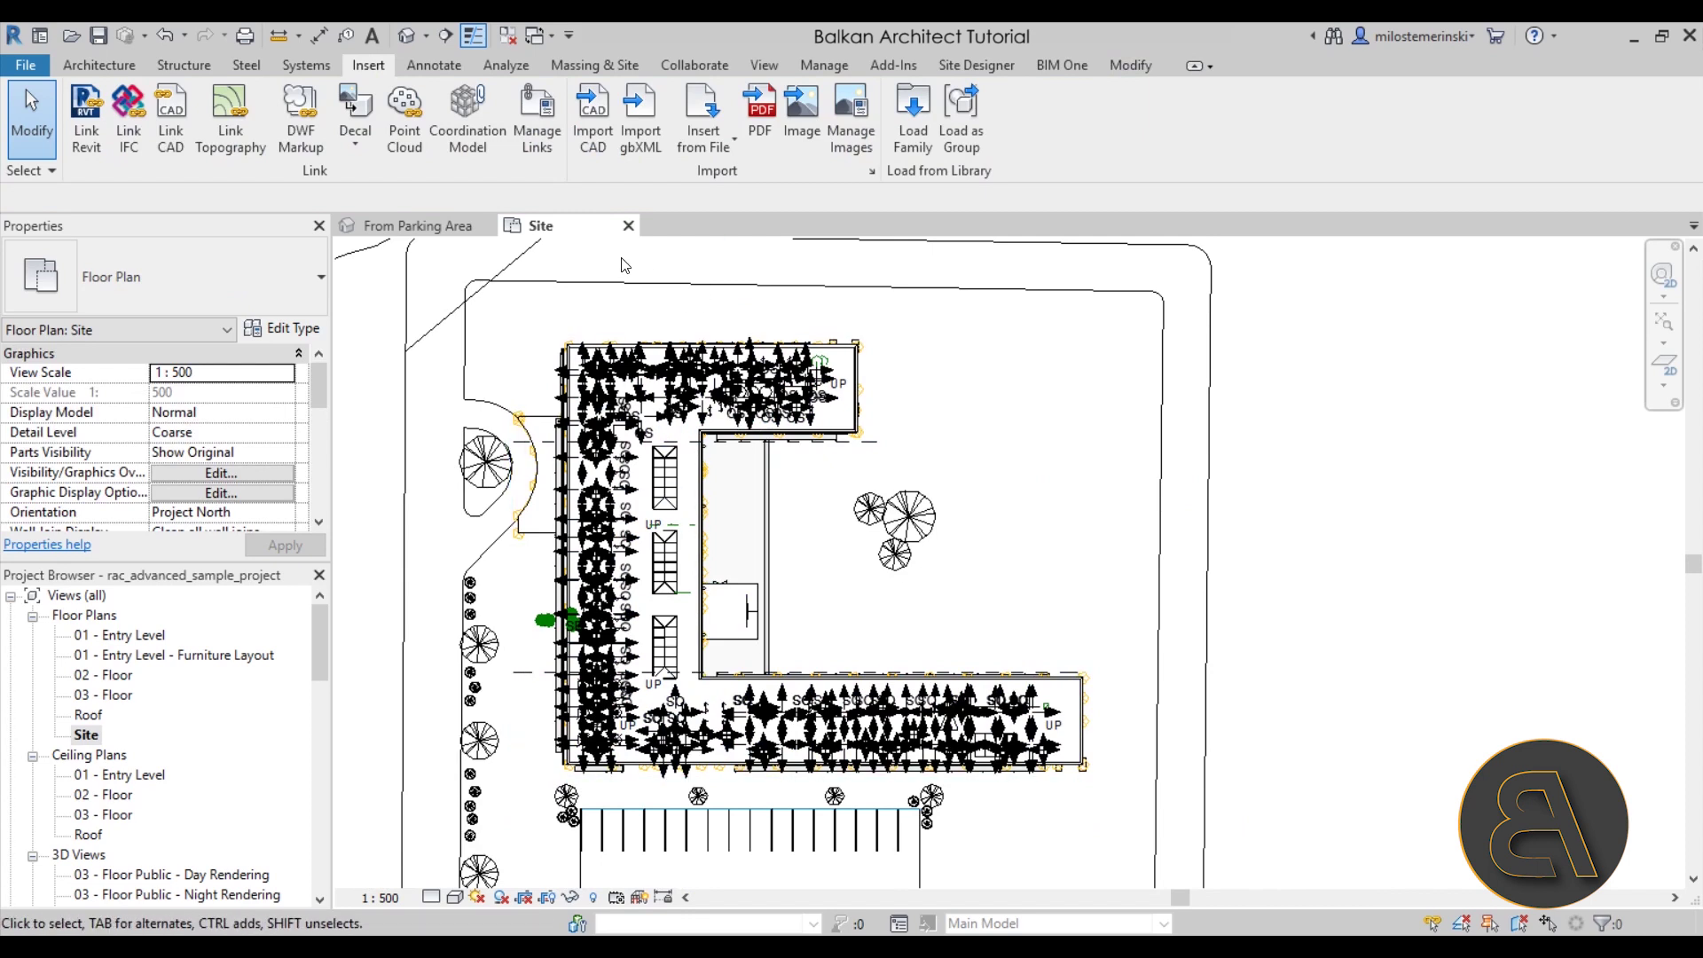
Step: Open the default 3D view, and close the Site and From Parking Area views
left_click(627, 226)
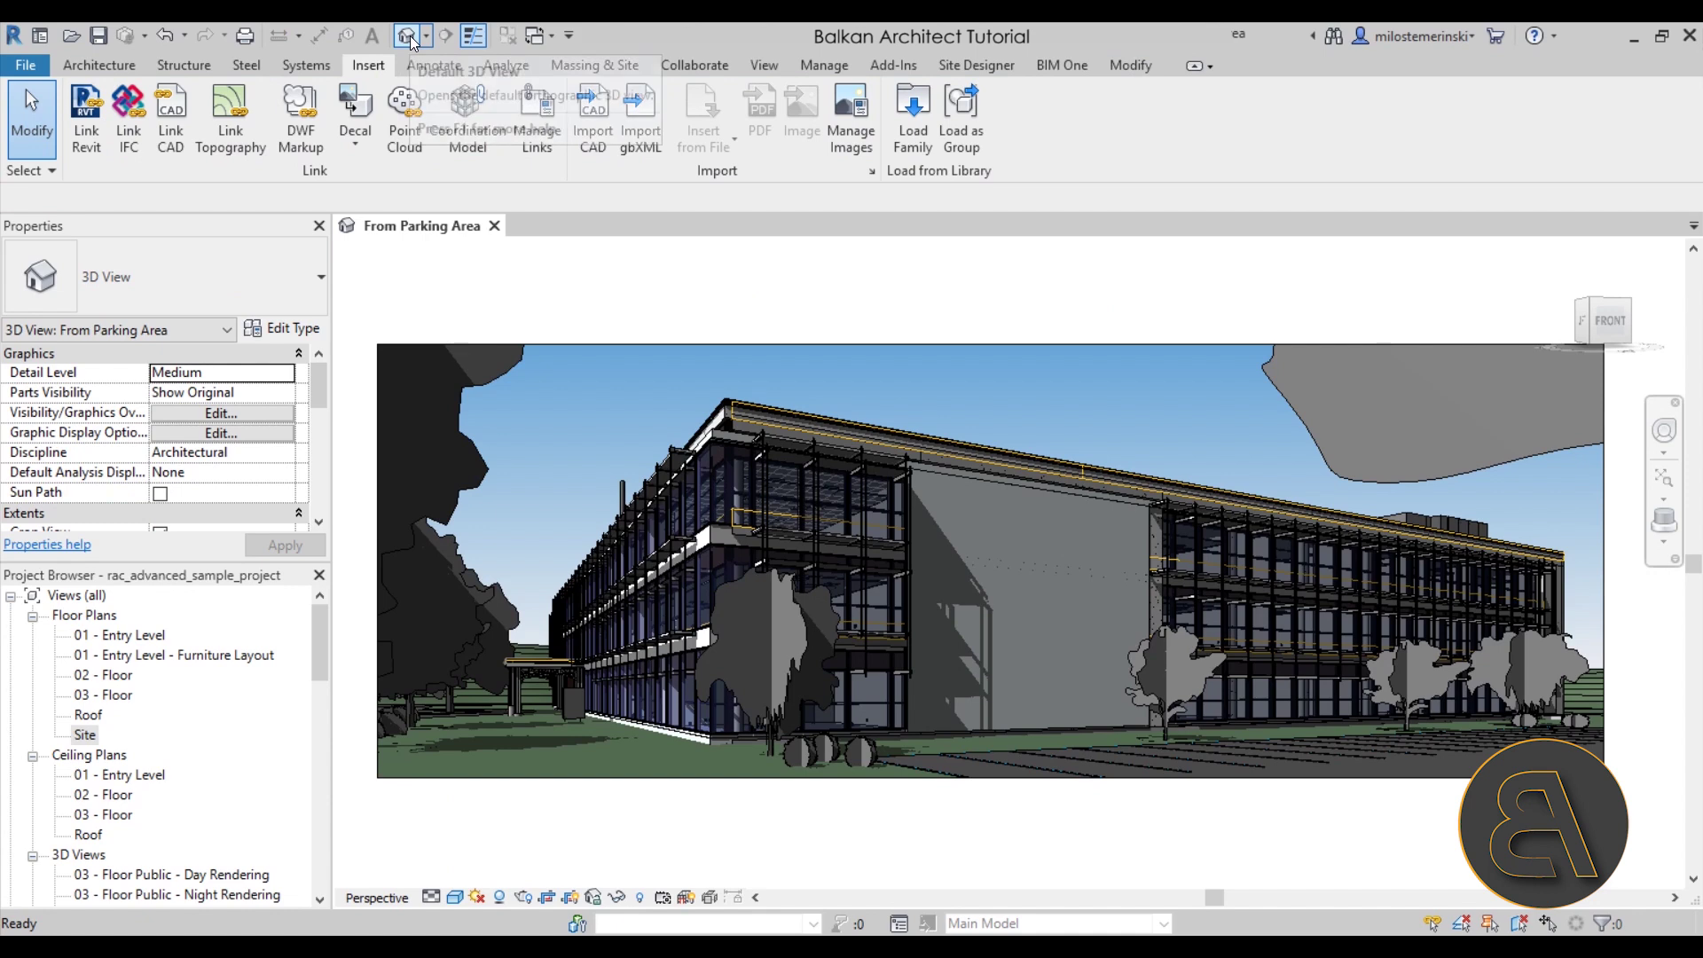
left_click(410, 35)
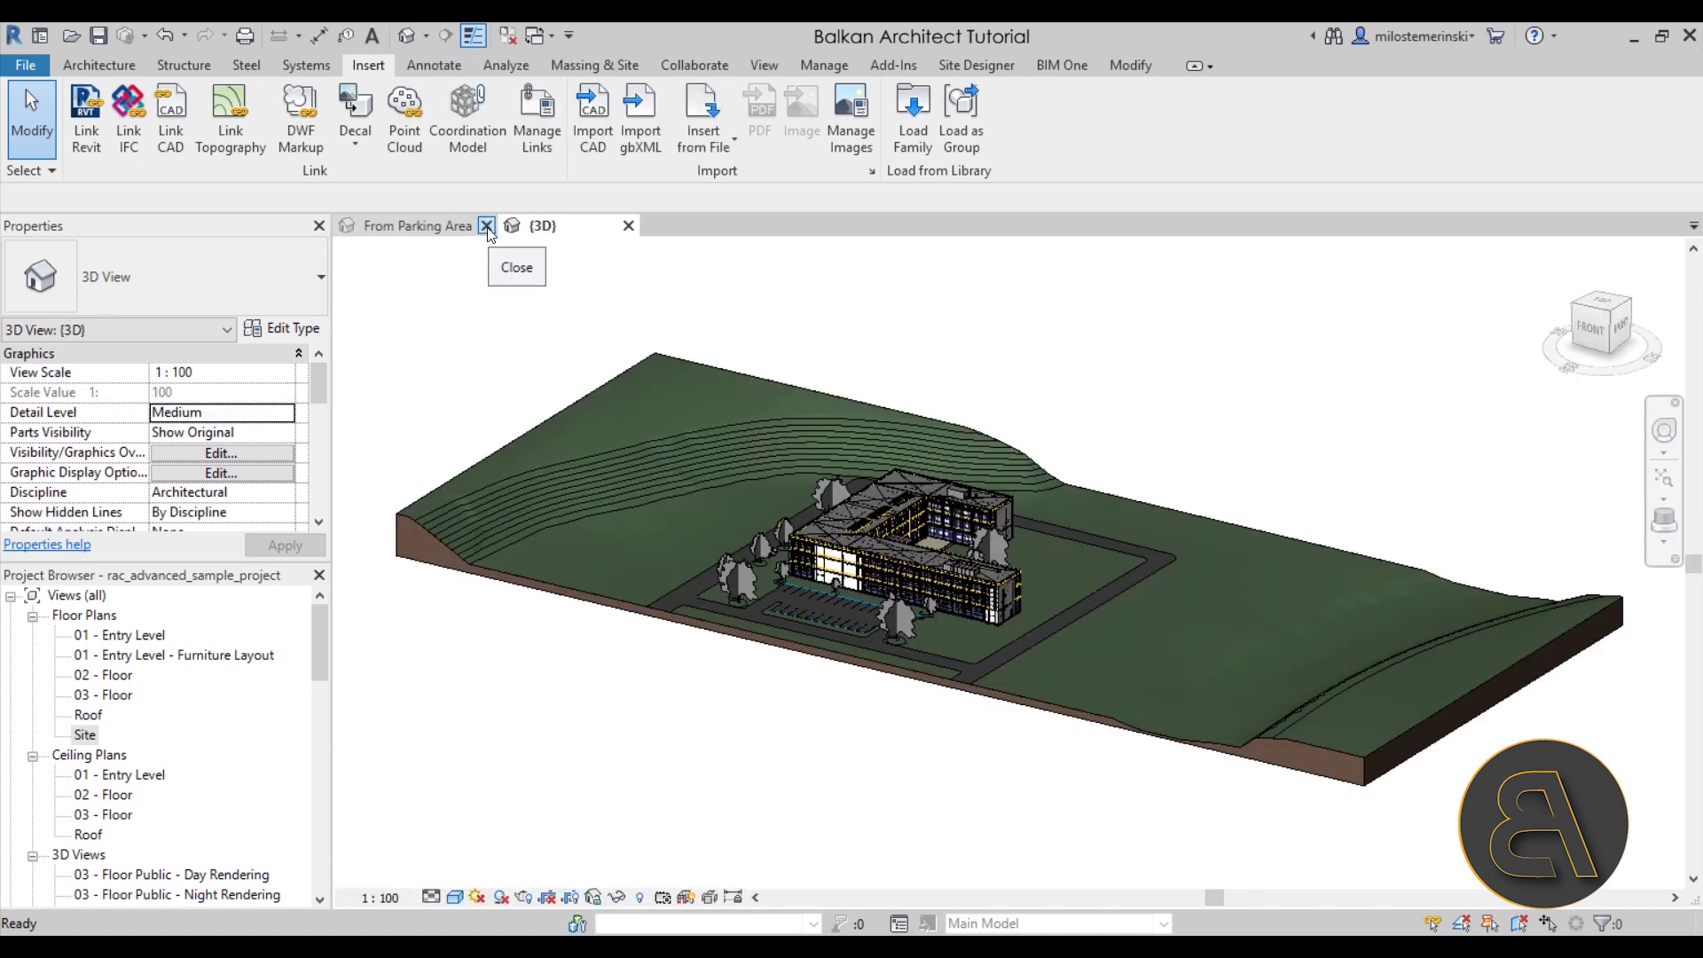
left_click(487, 227)
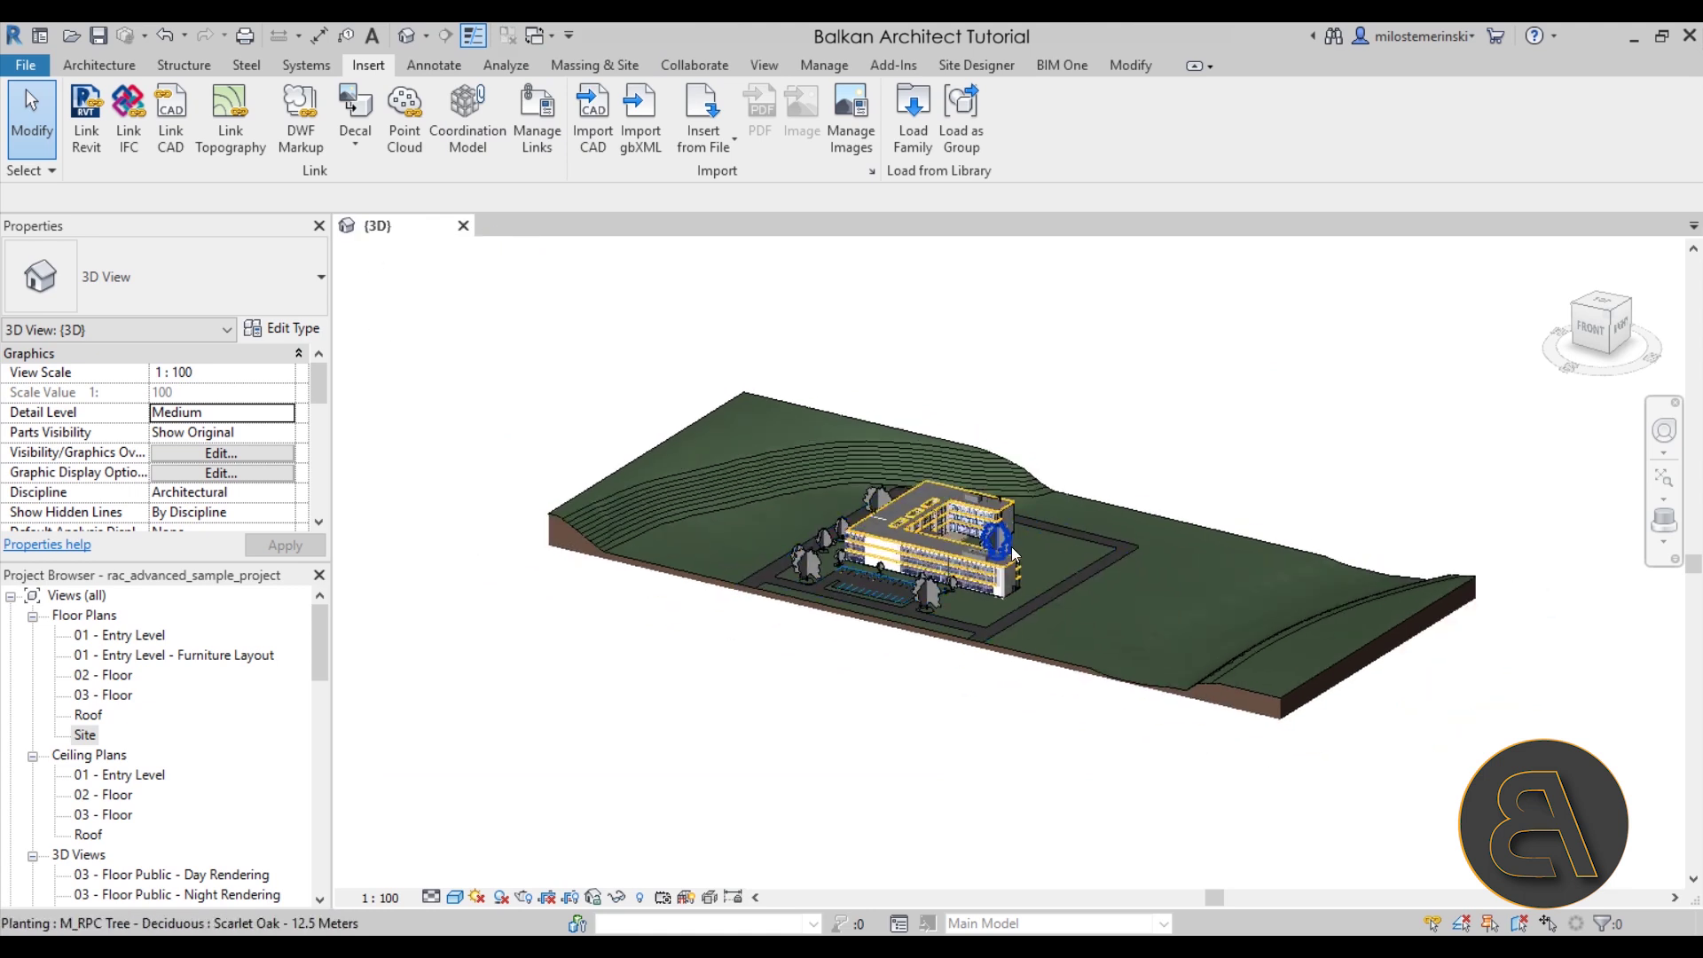
Step: Orient the 3D view to look down on the U-shaped building from its open courtyard side
scroll(1014, 547, "up", 4)
middle_click_drag(1015, 546, 913, 646, "shift")
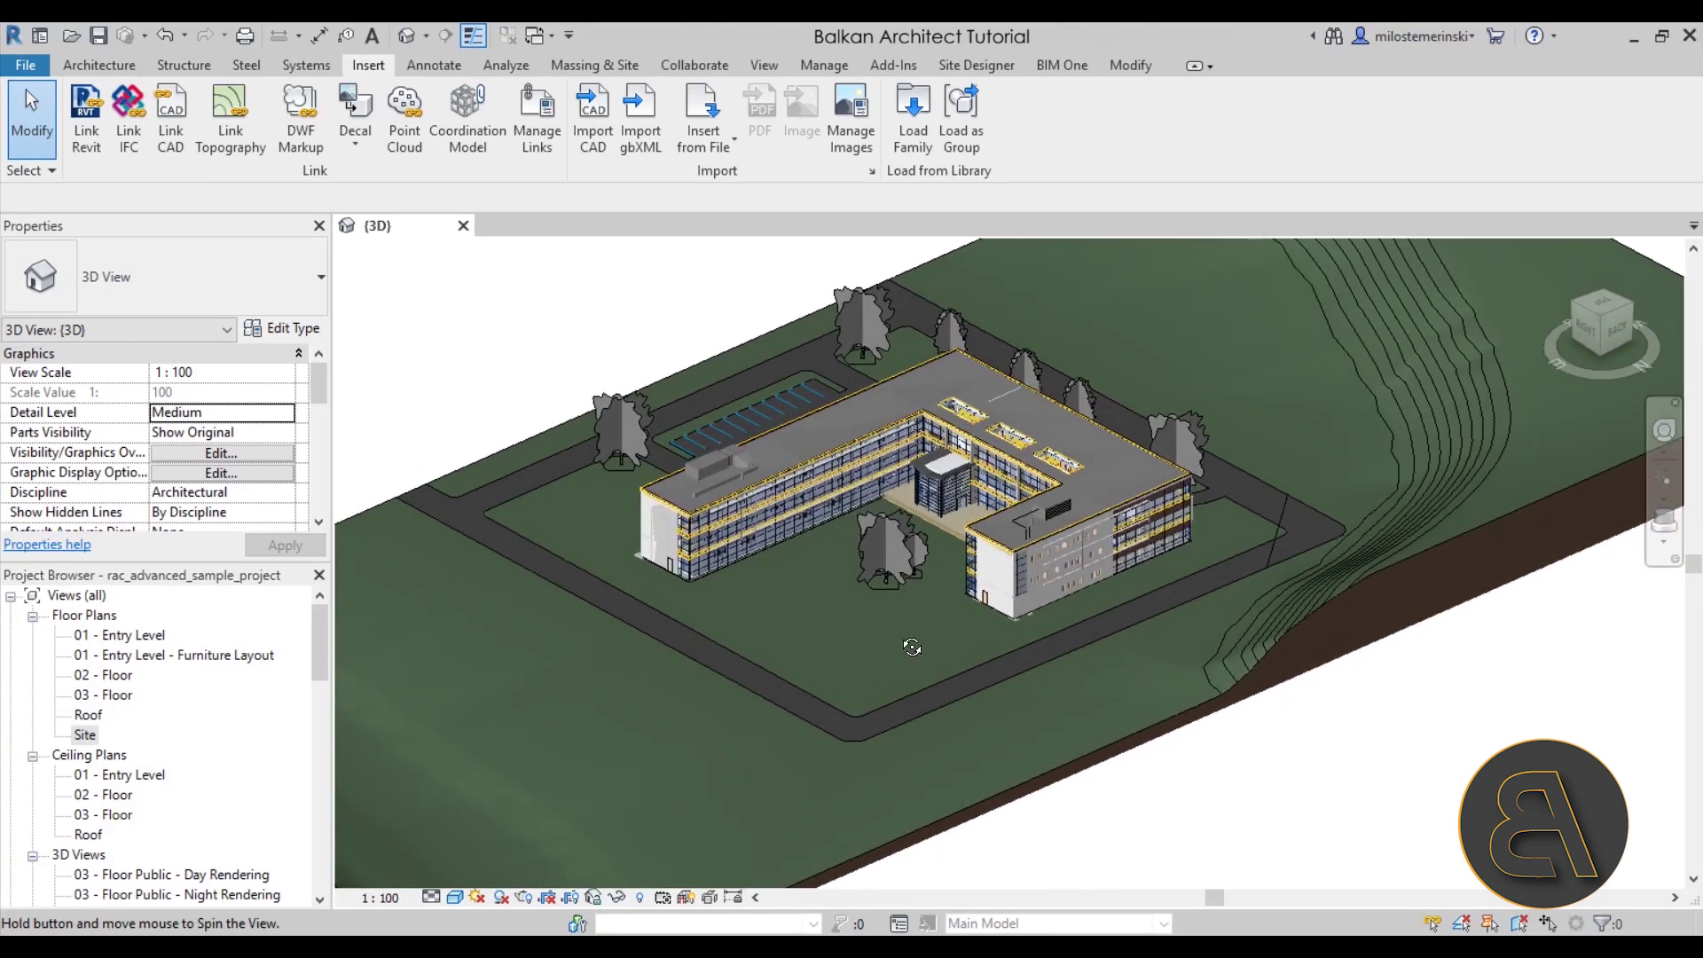
scroll(1009, 445, "up", 5)
middle_click_drag(1339, 690, 896, 467, "shift")
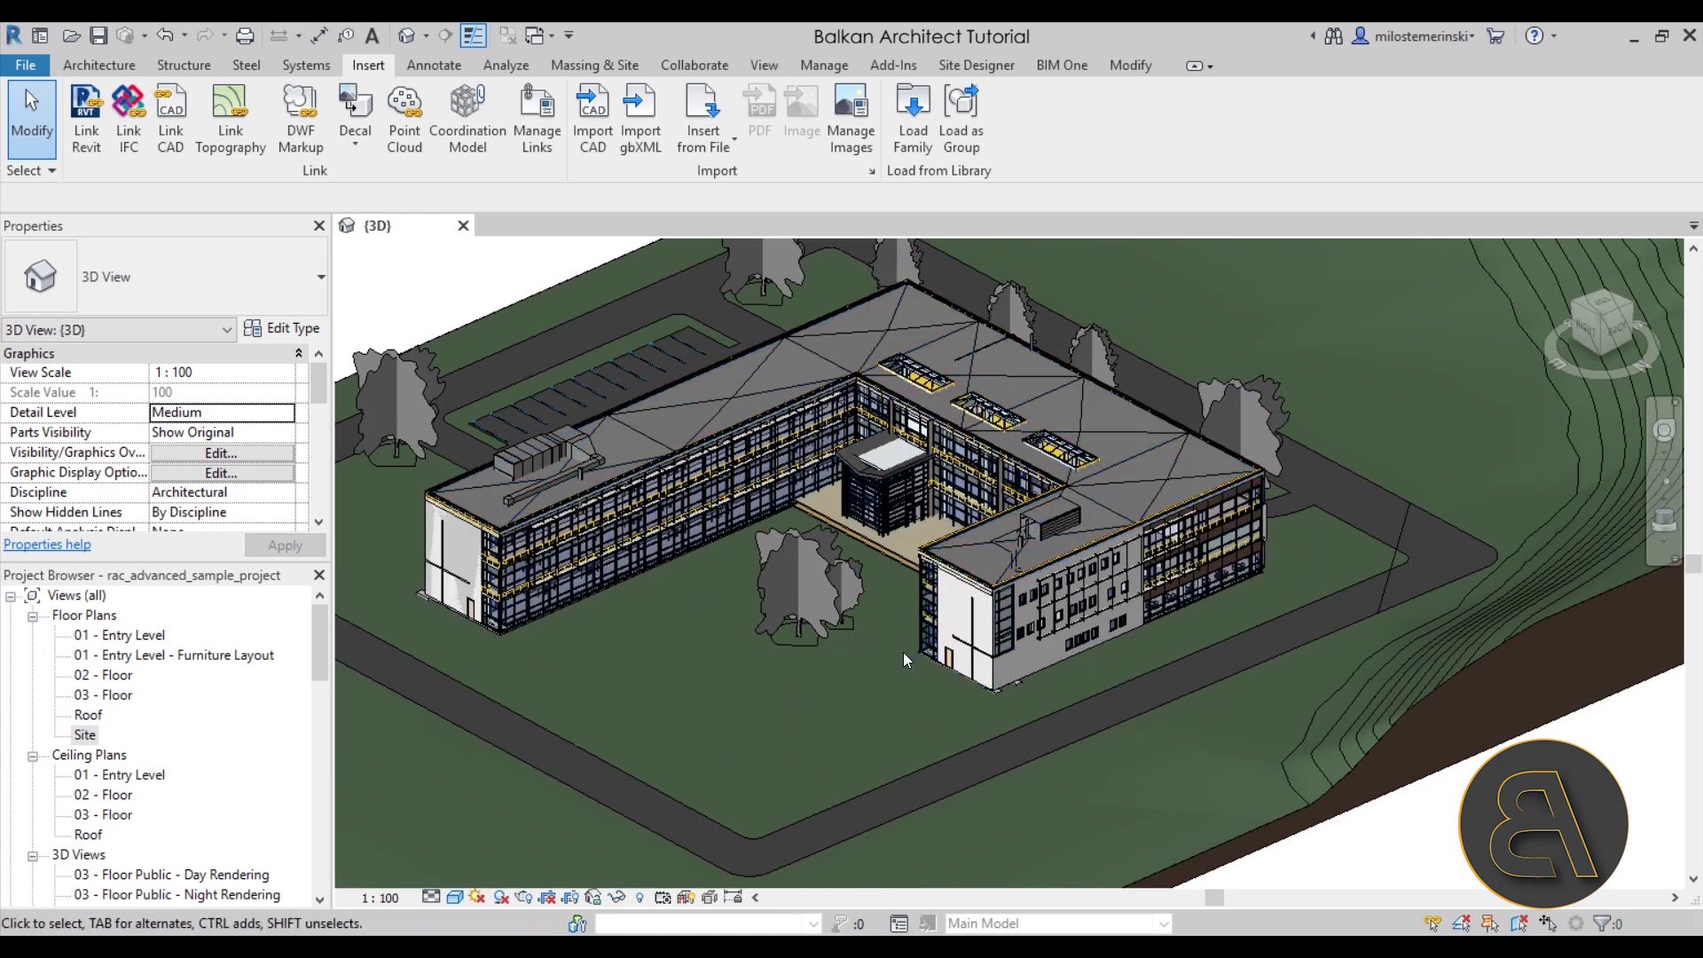
scroll(905, 659, "down", 6)
scroll(881, 662, "up", 1)
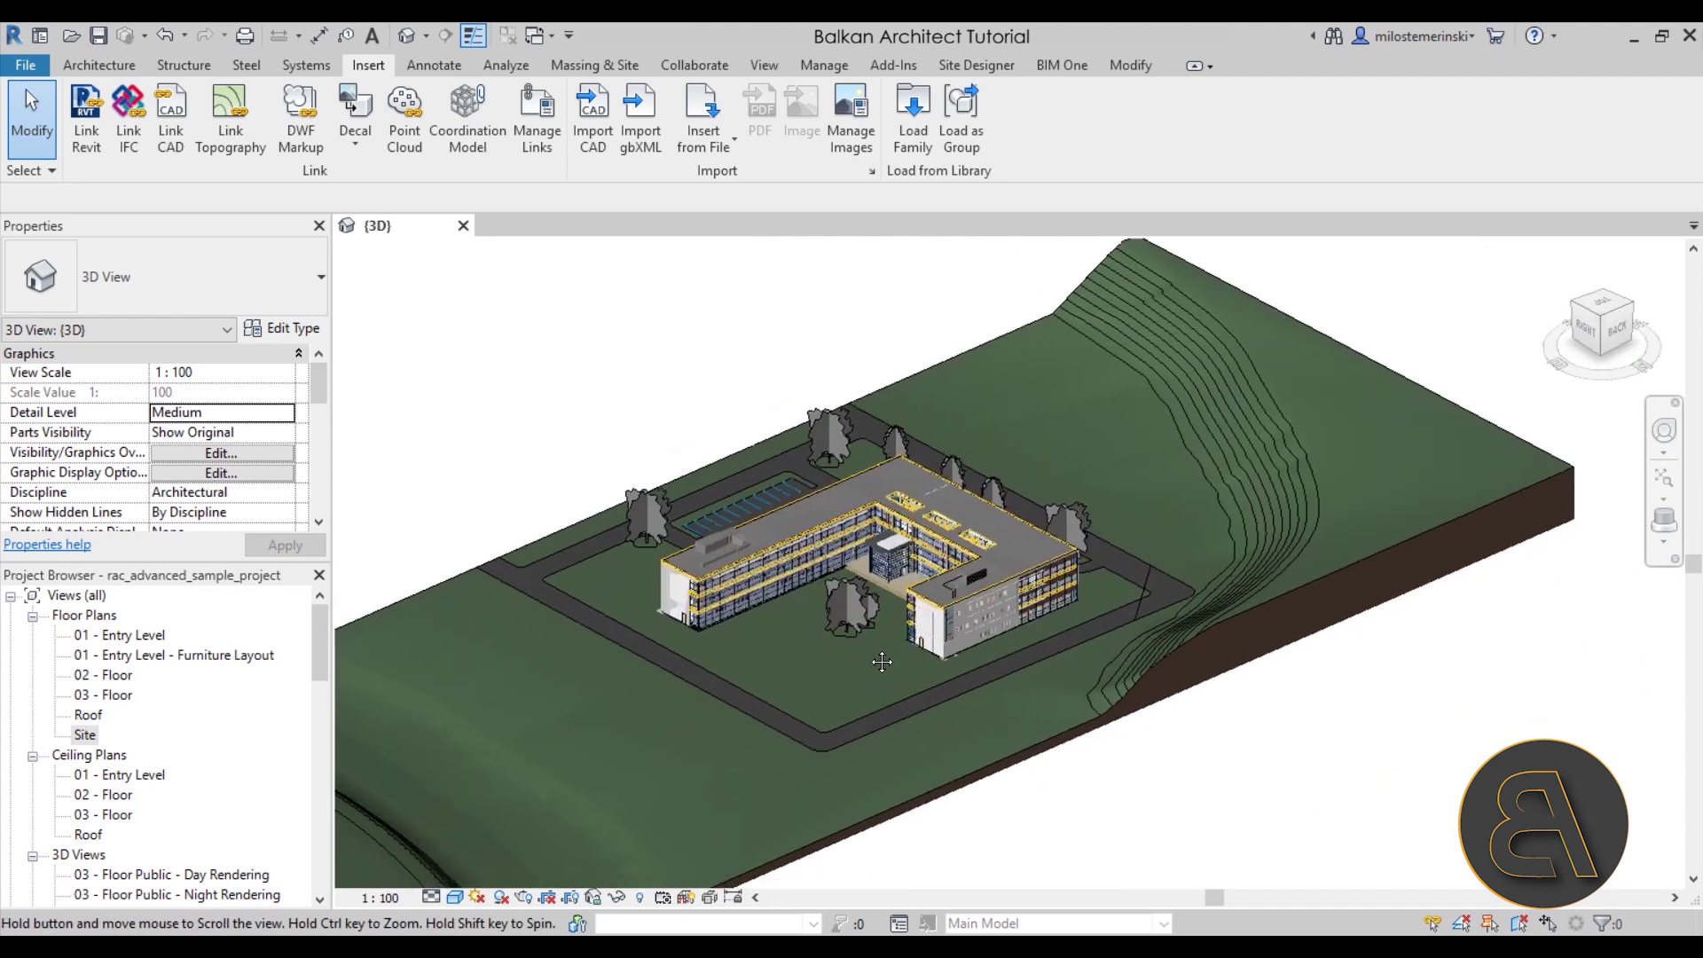
middle_click_drag(882, 661, 880, 626)
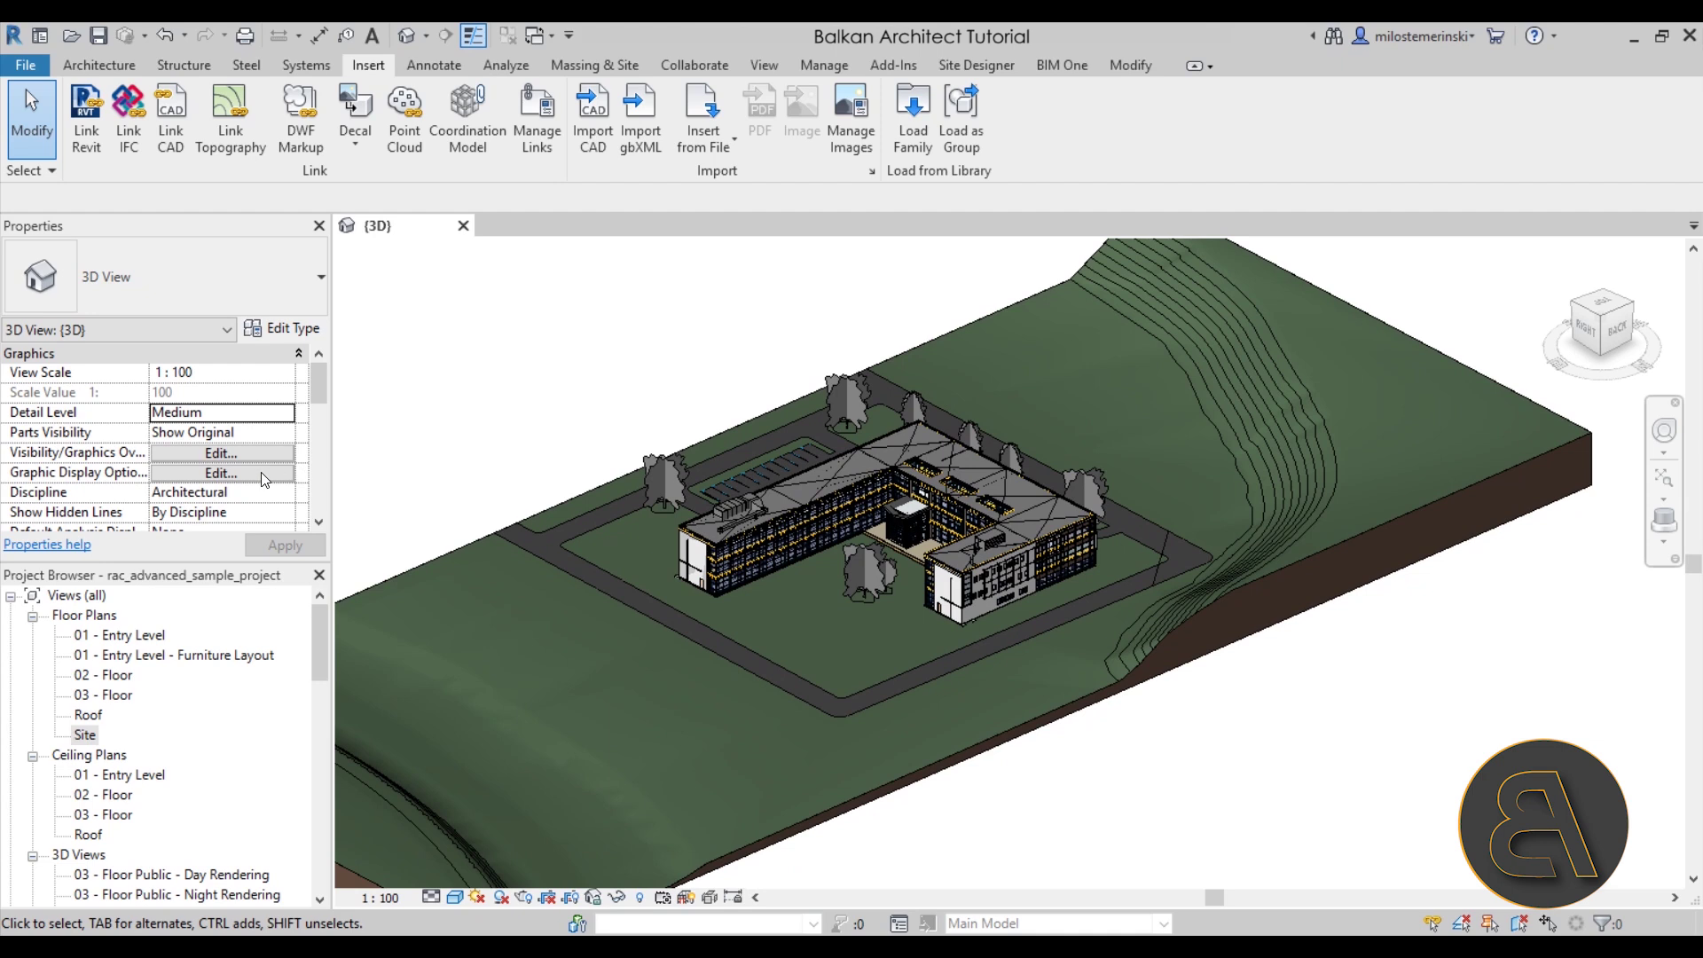
Step: Enable Crop View and Crop Region Visible for the 3D view
scroll(228, 435, "down", 8)
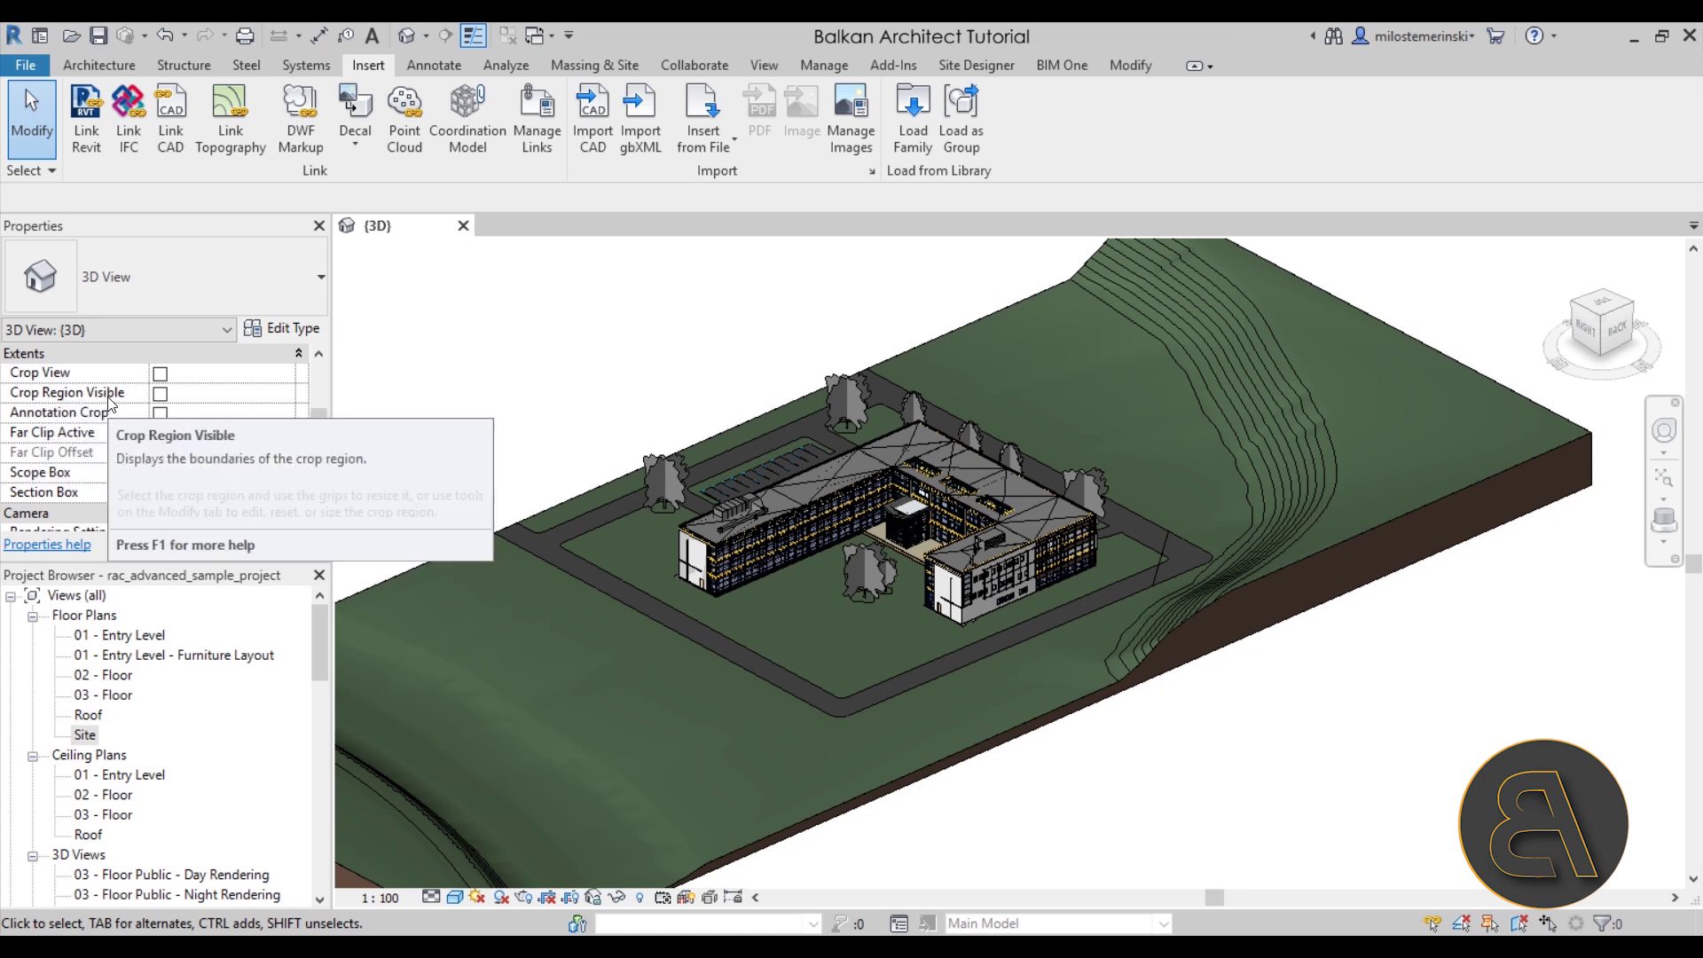
left_click(161, 393)
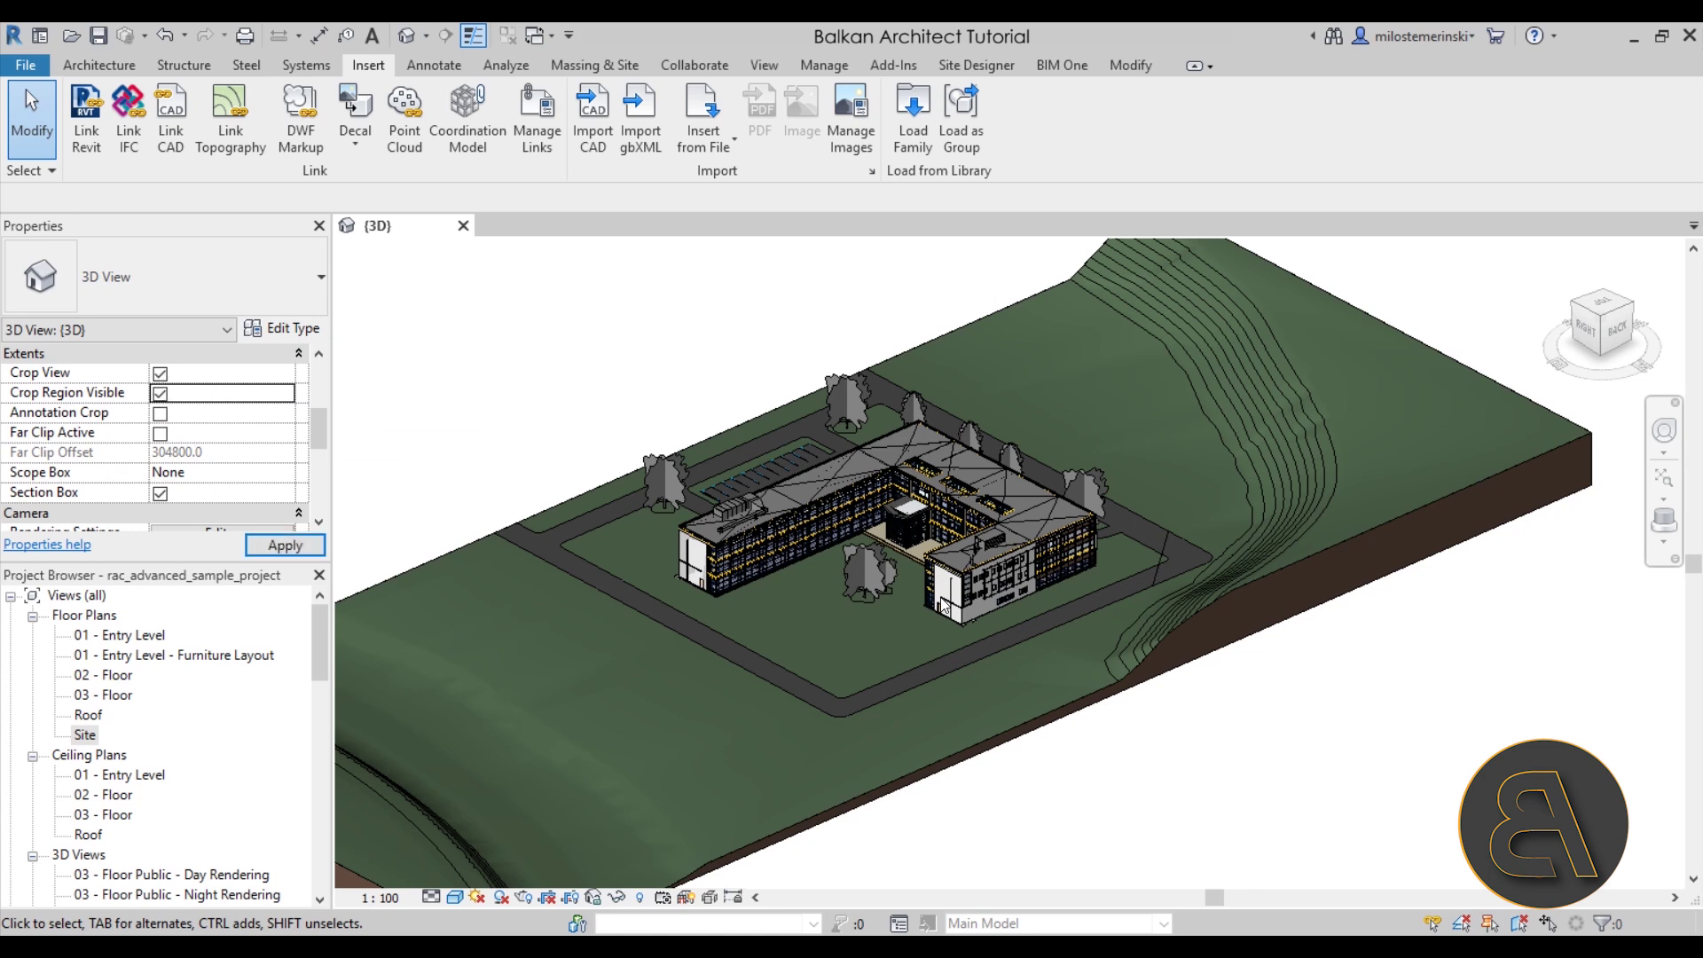
scroll(966, 568, "down", 4)
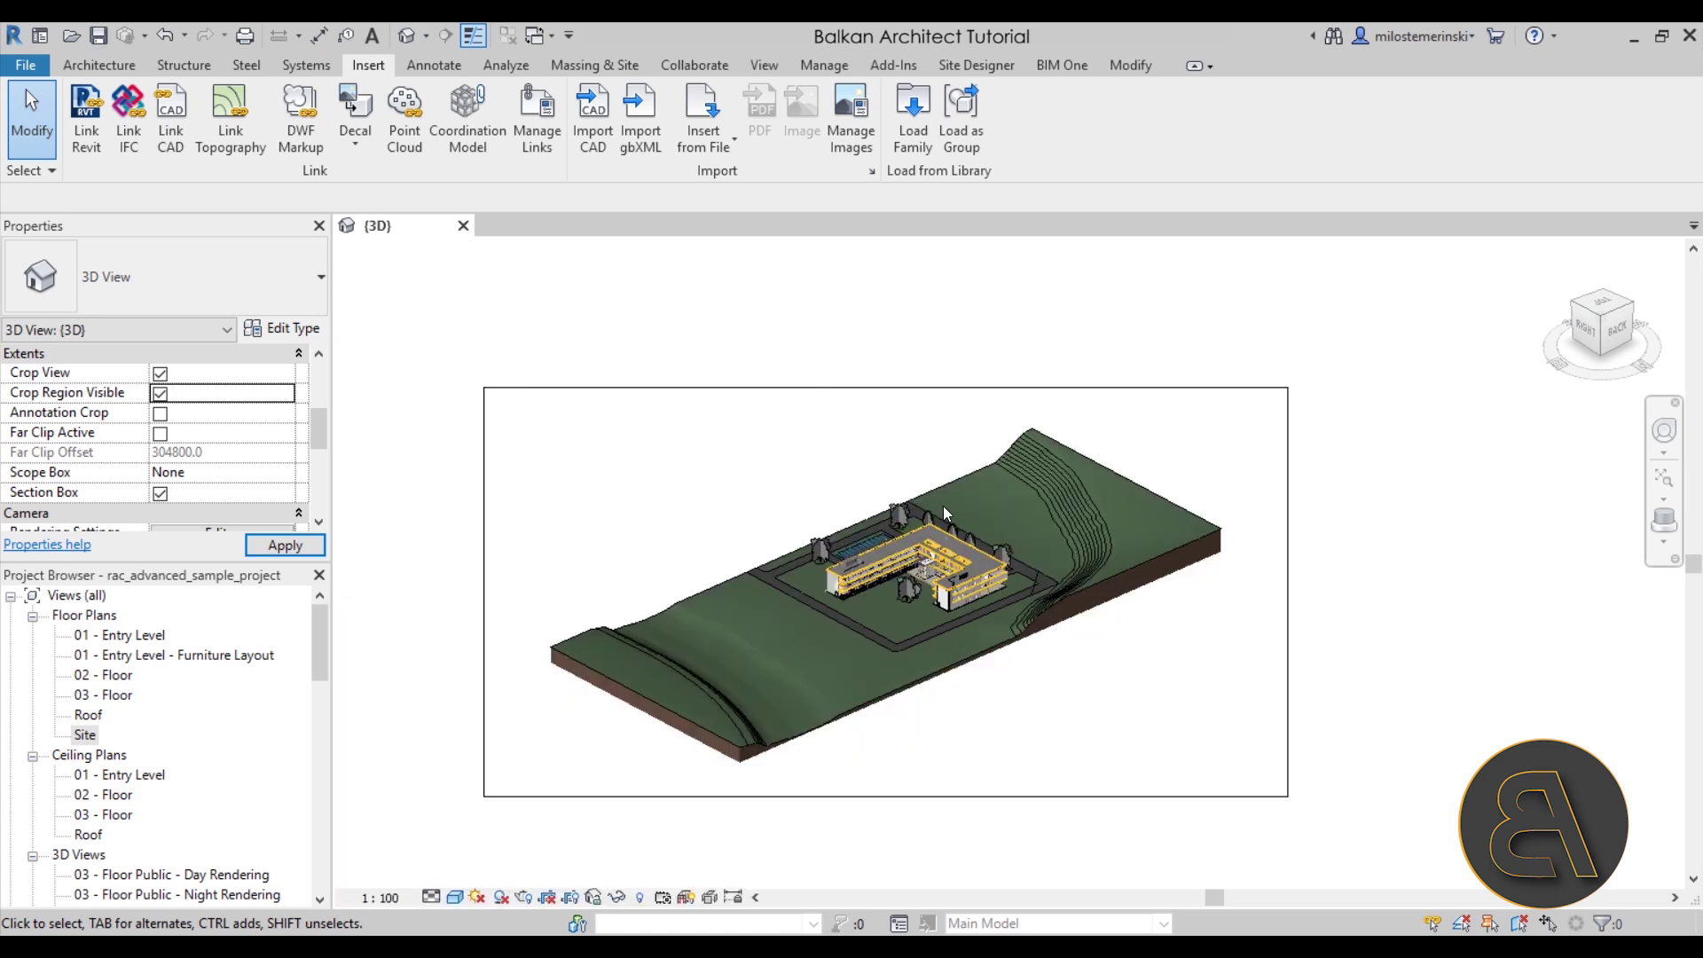
Step: Shrink the 3D view's crop region on all four sides to fit closely around the building and its nearby trees
left_click(937, 797)
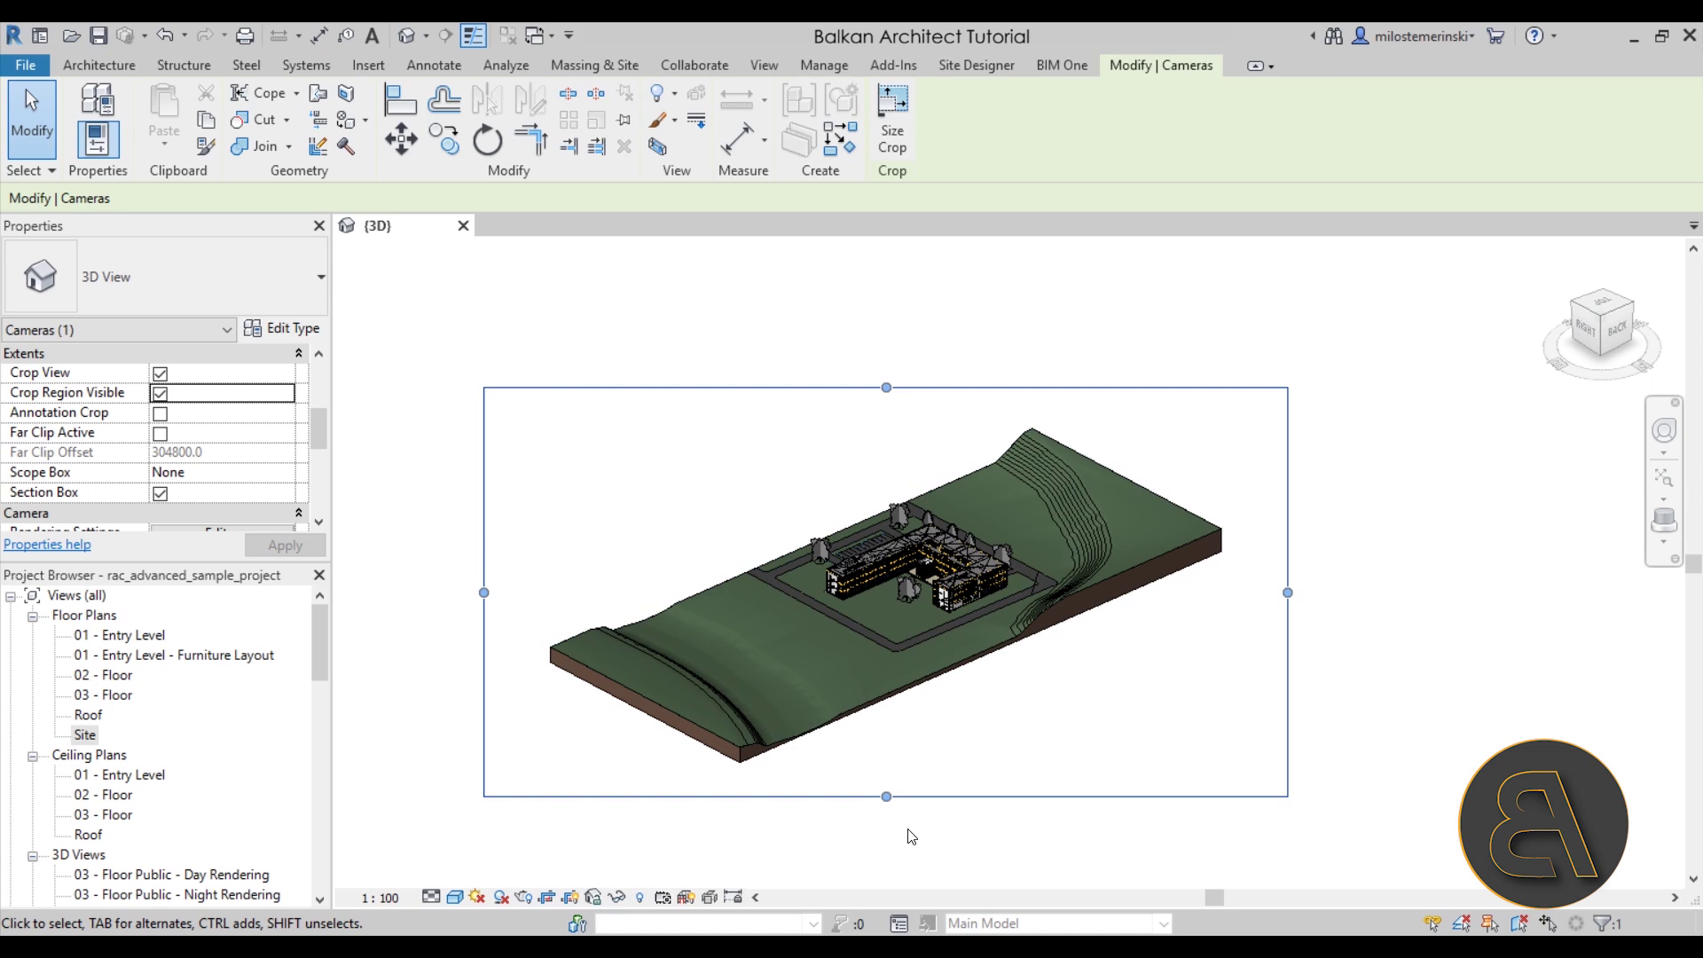
left_click_drag(886, 797, 810, 499)
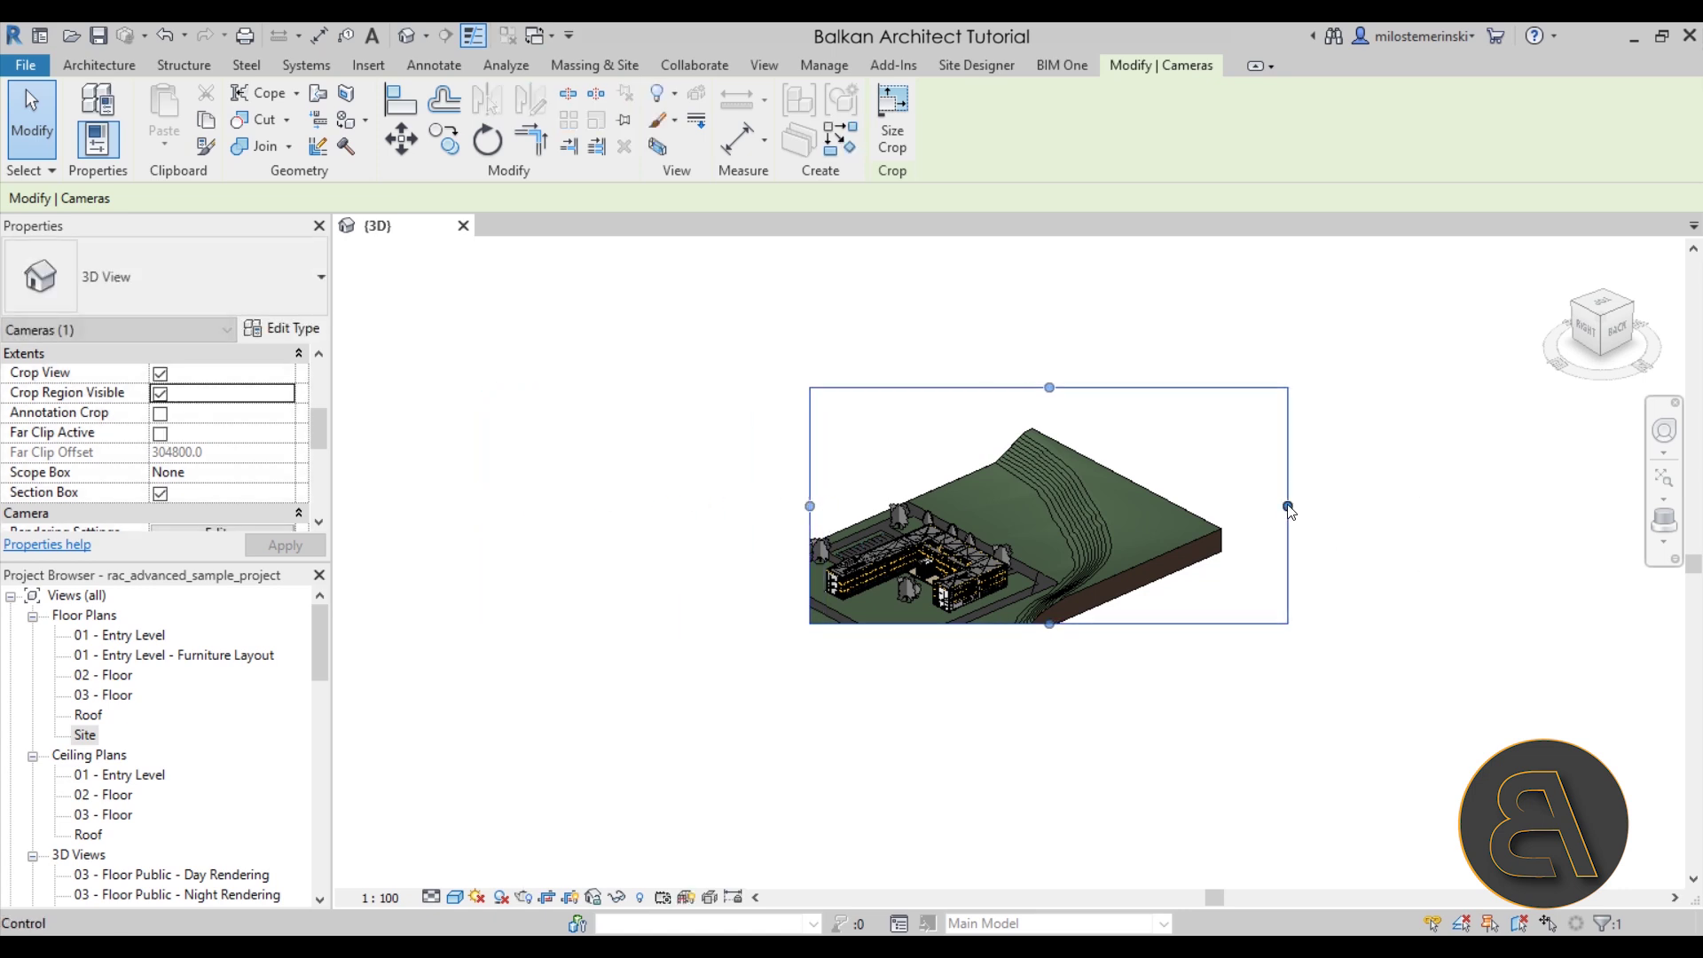
left_click_drag(1288, 504, 1028, 507)
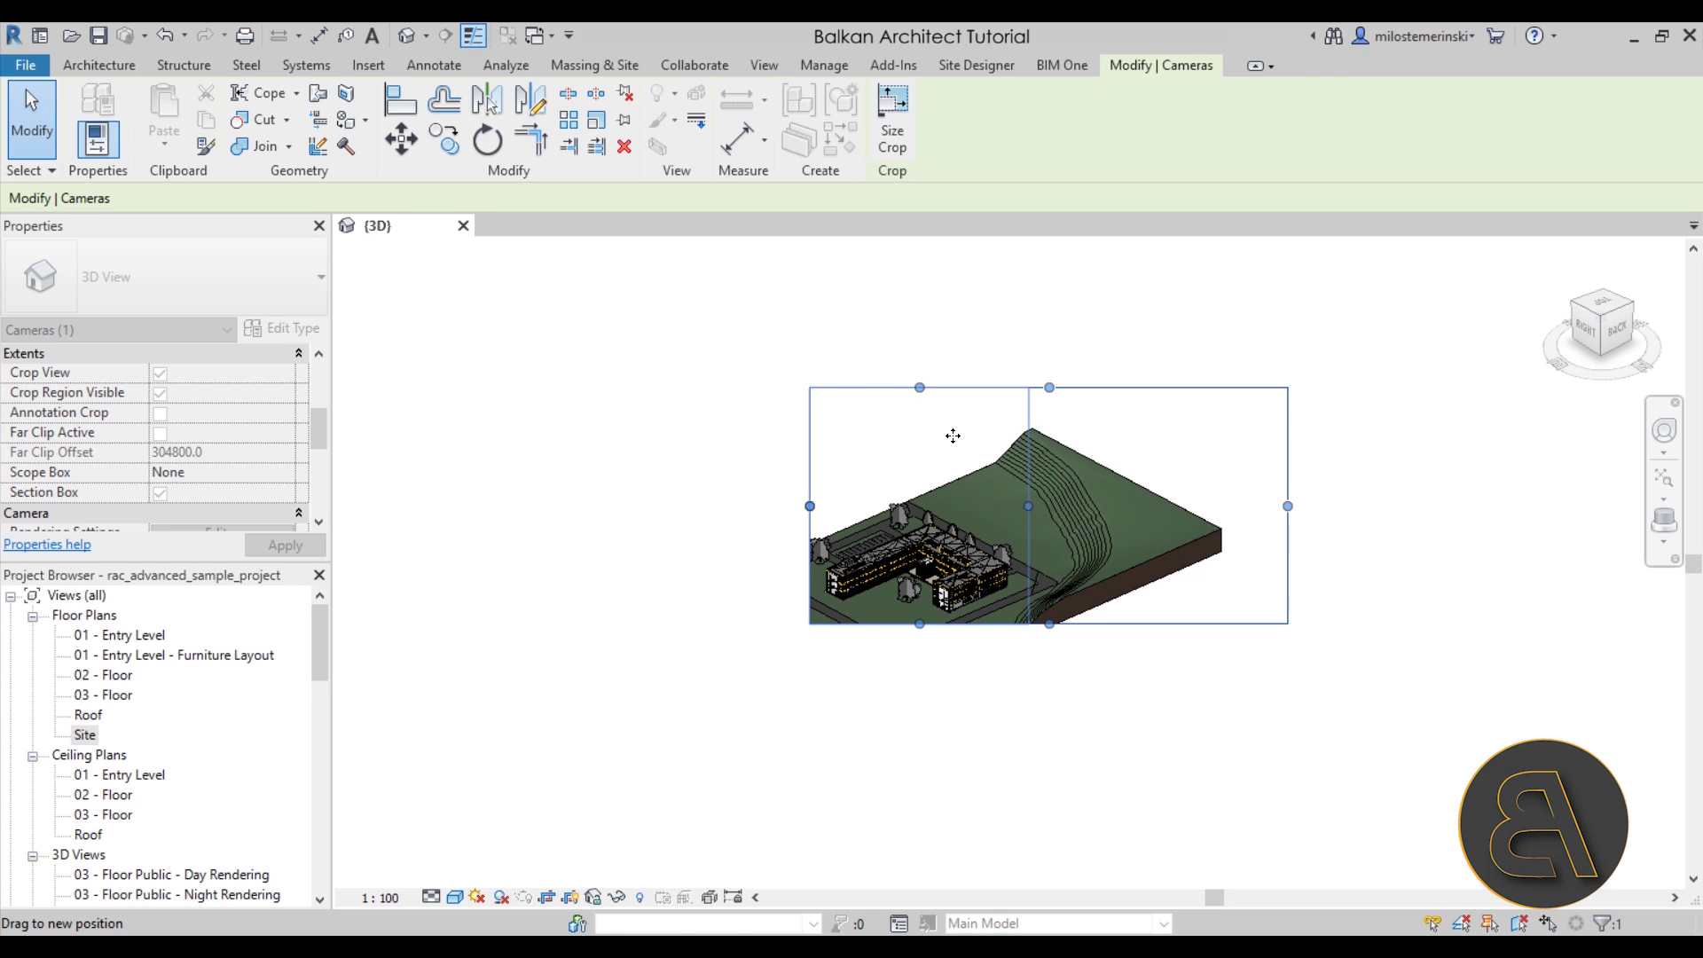
left_click_drag(920, 390, 922, 507)
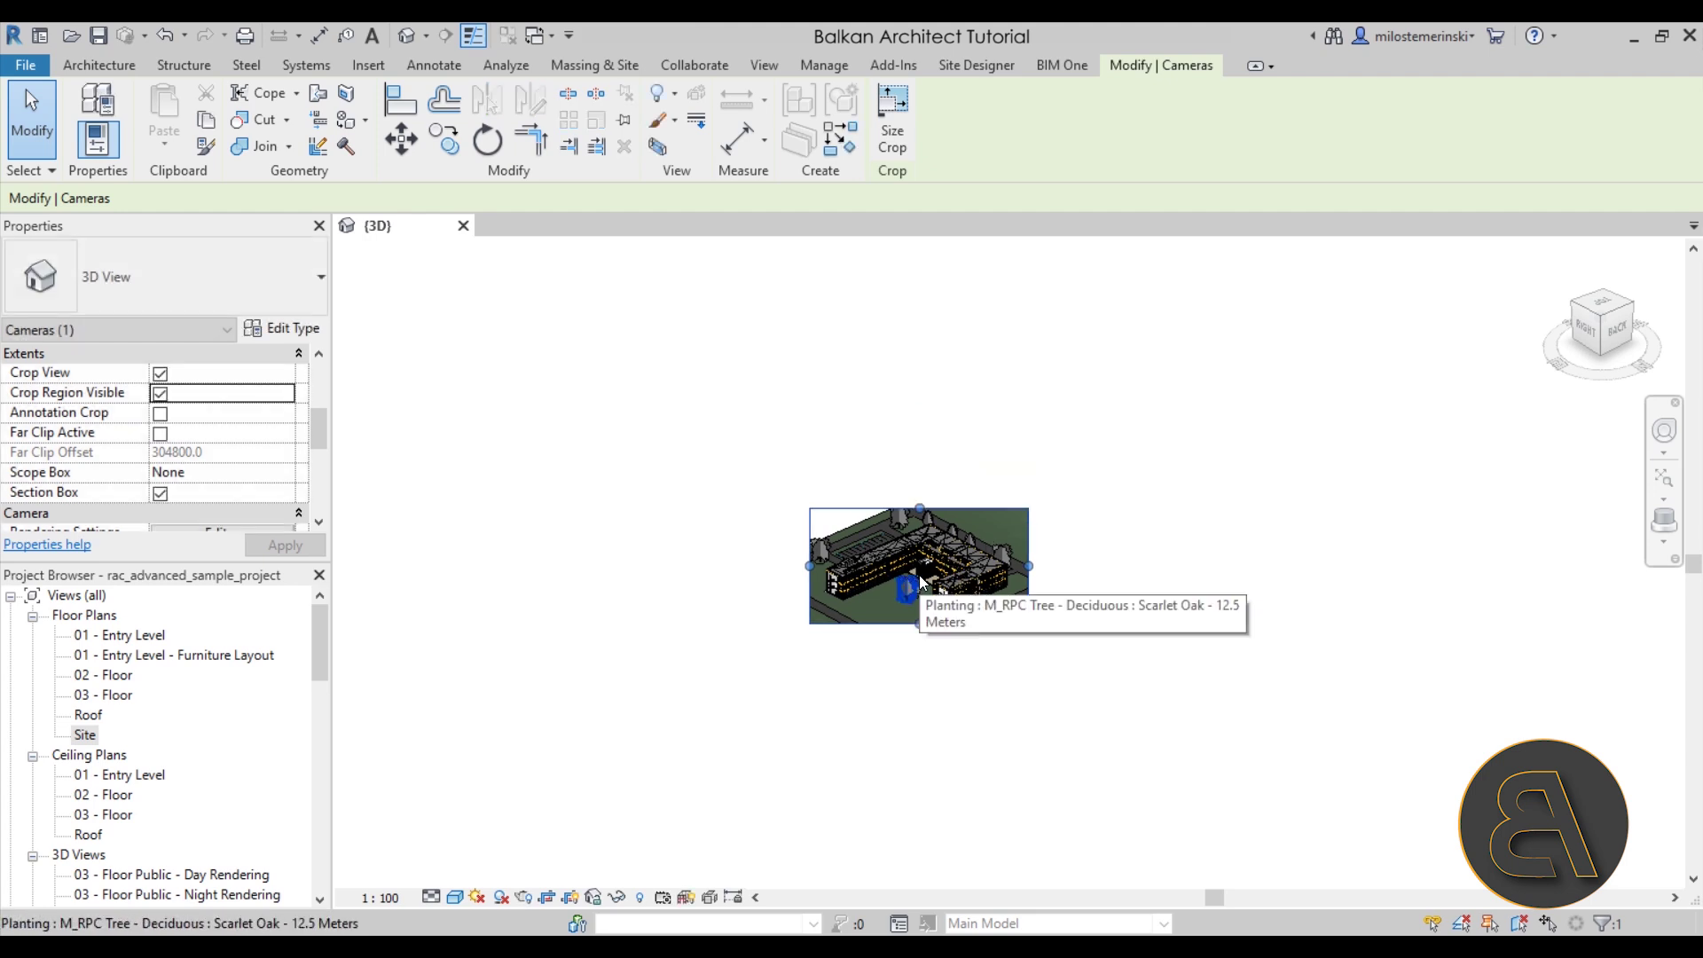
scroll(933, 576, "up", 8)
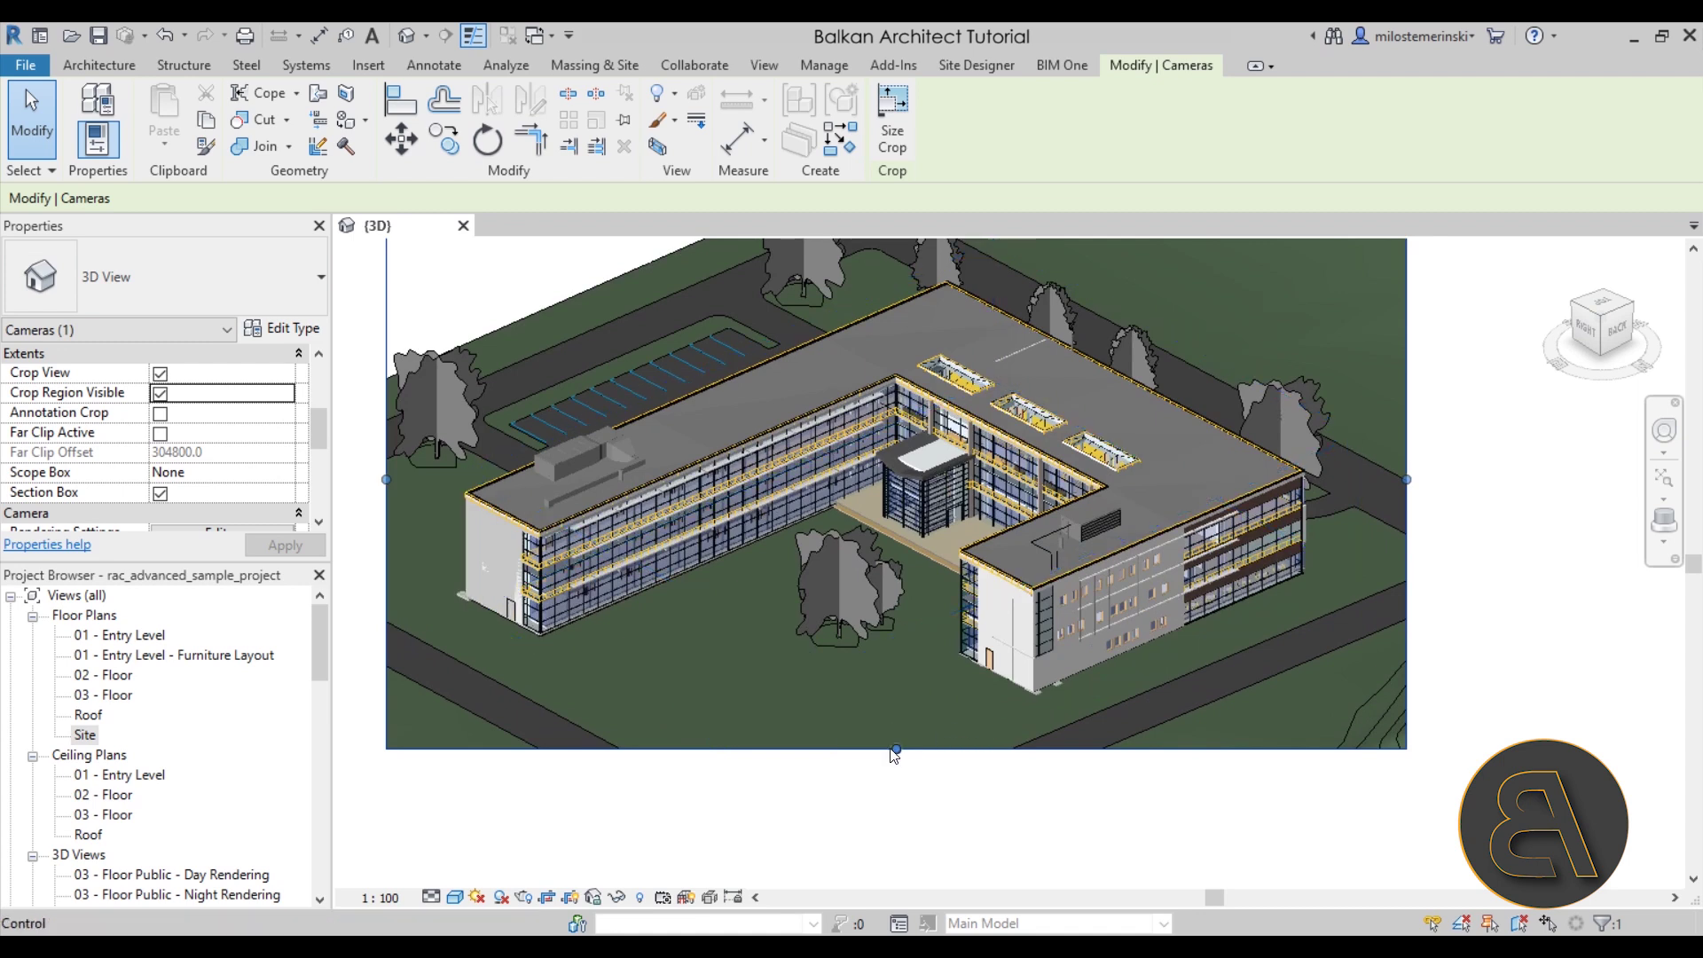
left_click_drag(896, 745, 913, 751)
left_click_drag(974, 821, 974, 820)
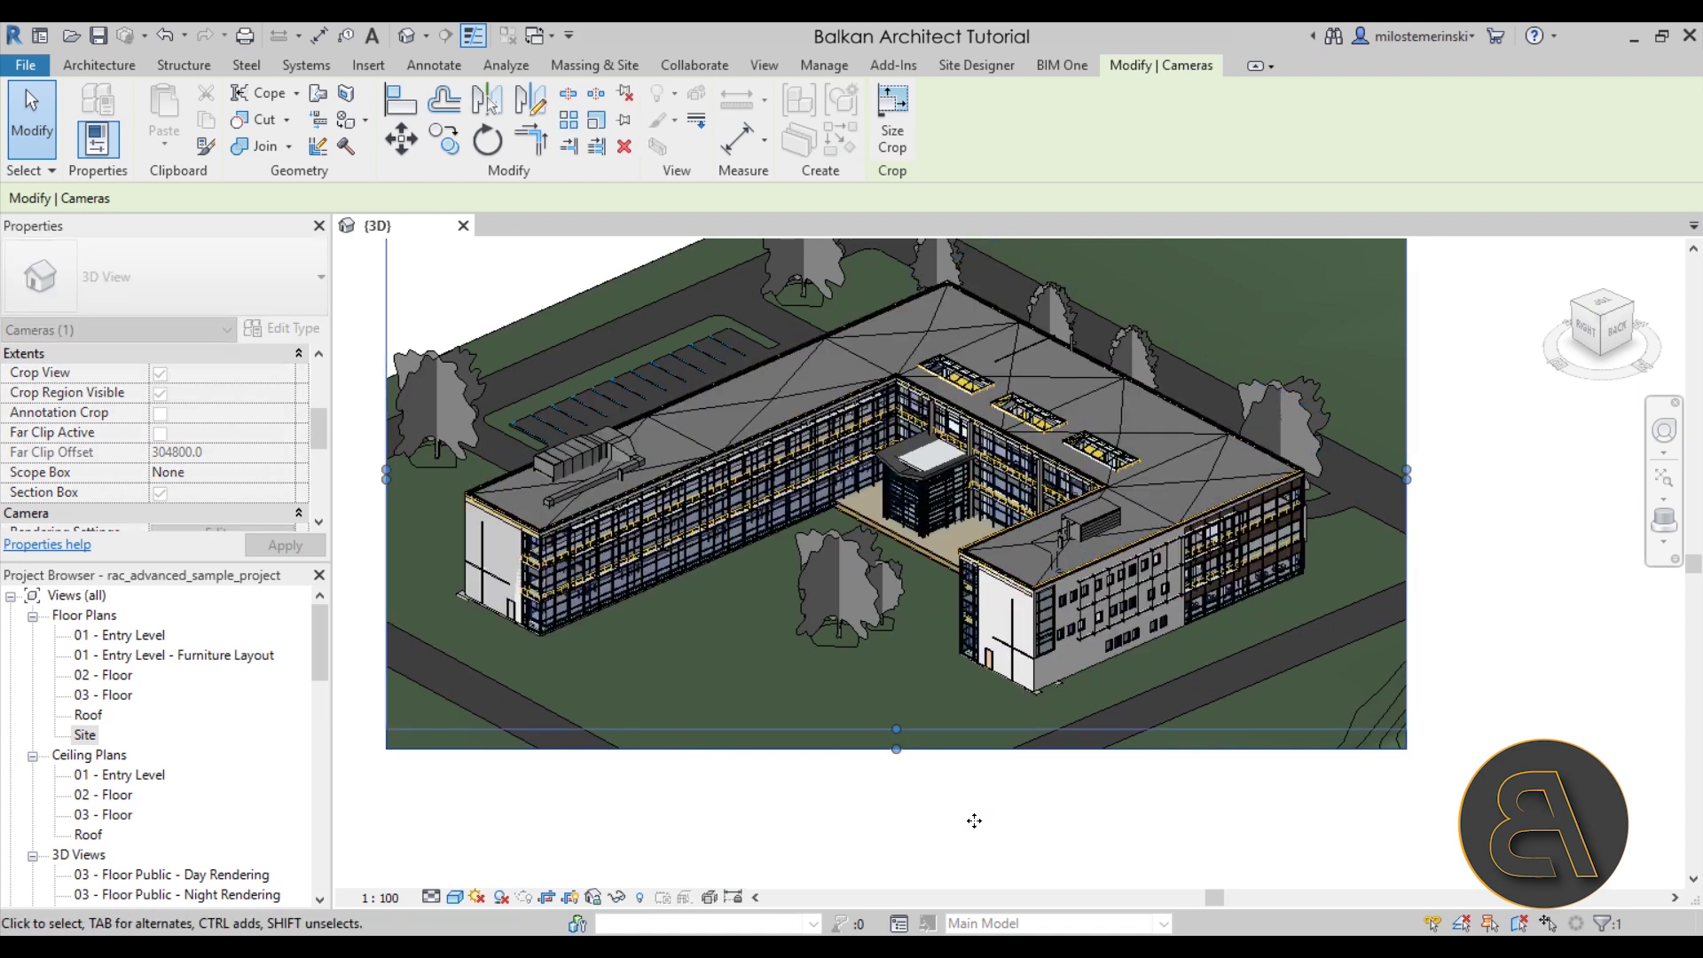
left_click(974, 821)
Step: Fine-tune the 3D viewing angle, and save the orientation and lock the view under the name 3D Diagram
scroll(995, 806, "down", 2)
middle_click_drag(922, 586, 880, 587)
scroll(880, 588, "up", 1)
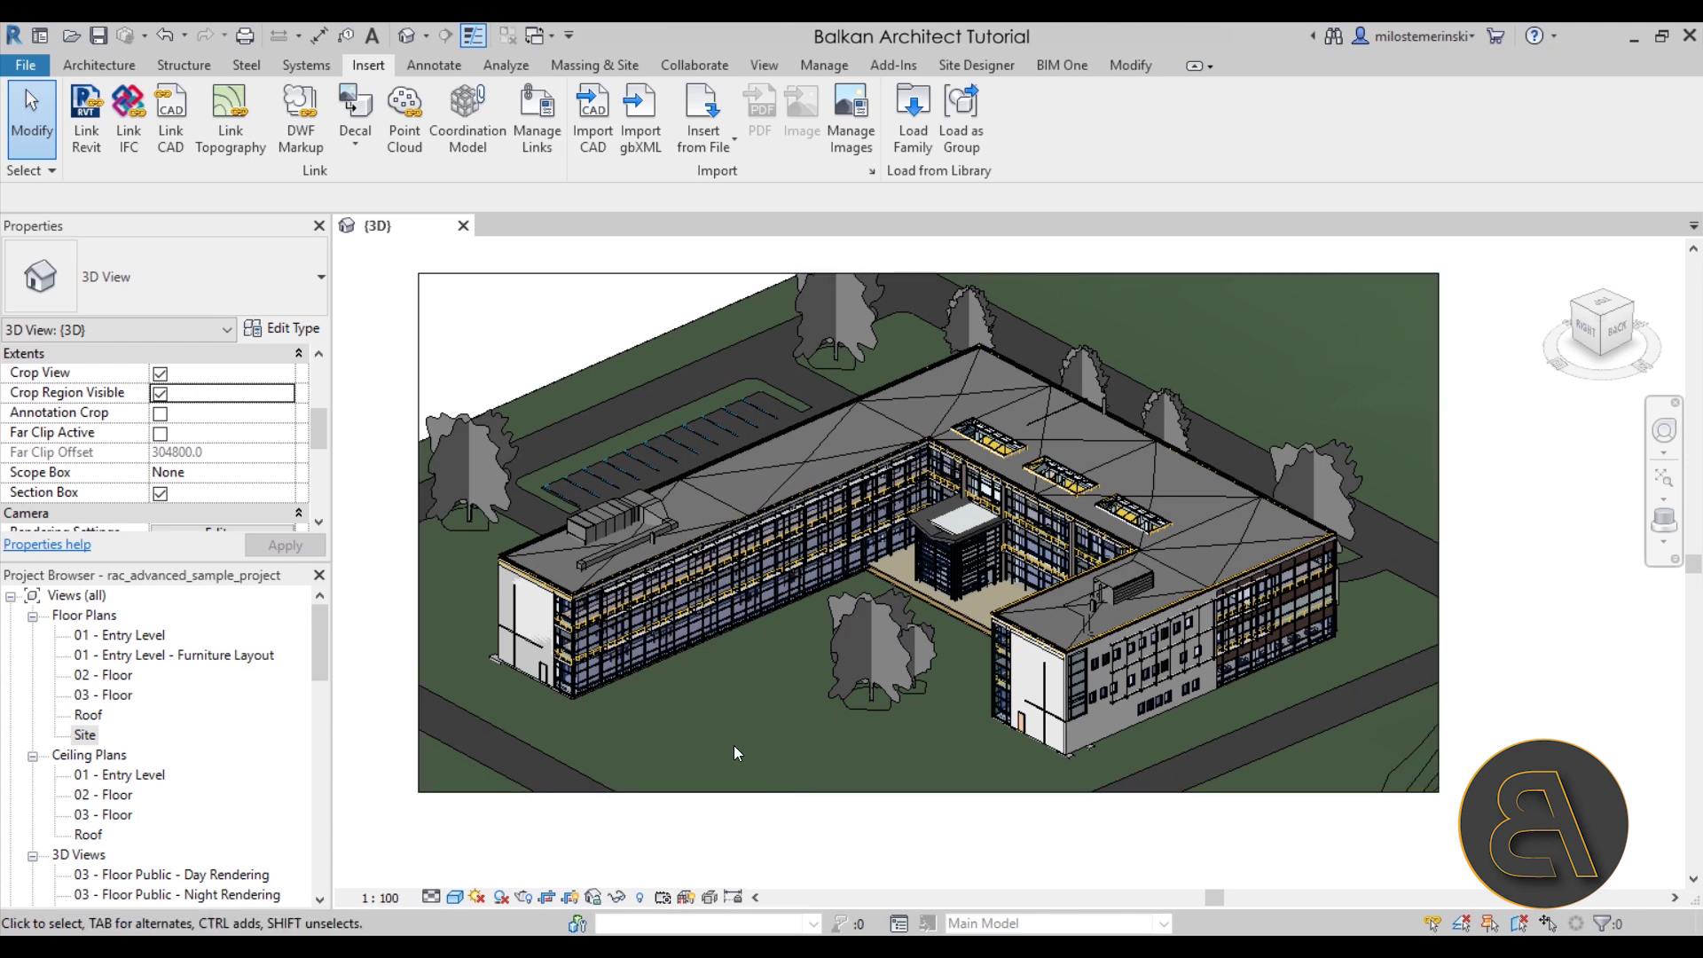
middle_click_drag(733, 688, 730, 680, "shift")
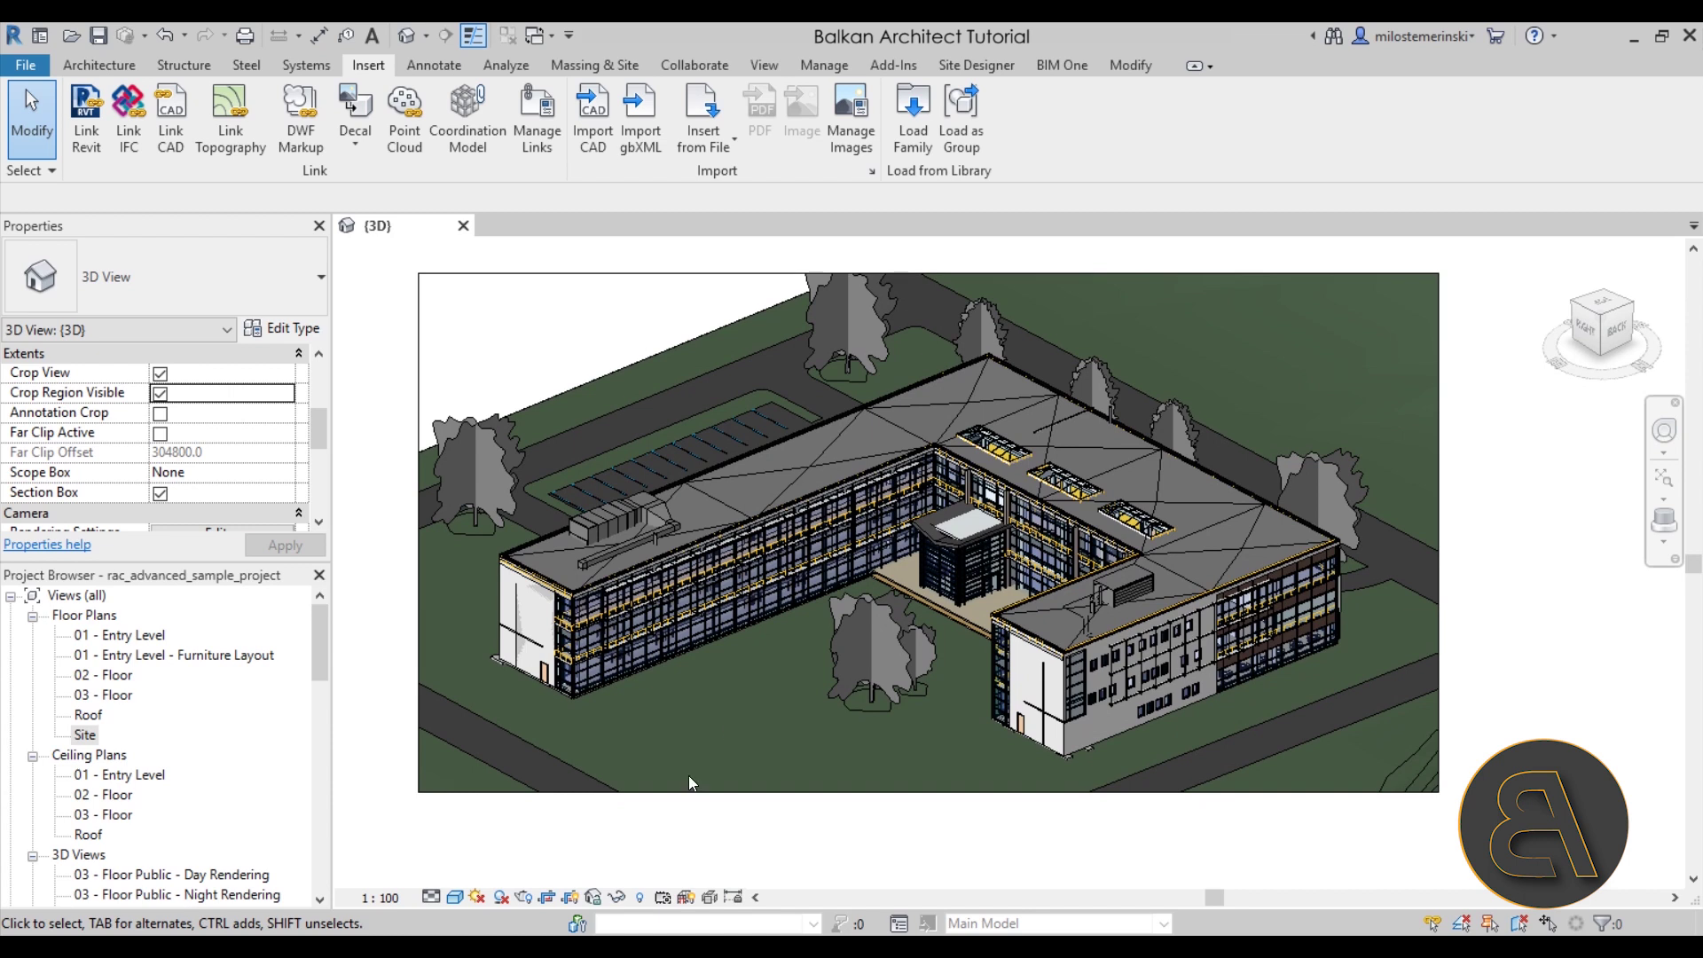
left_click(595, 902)
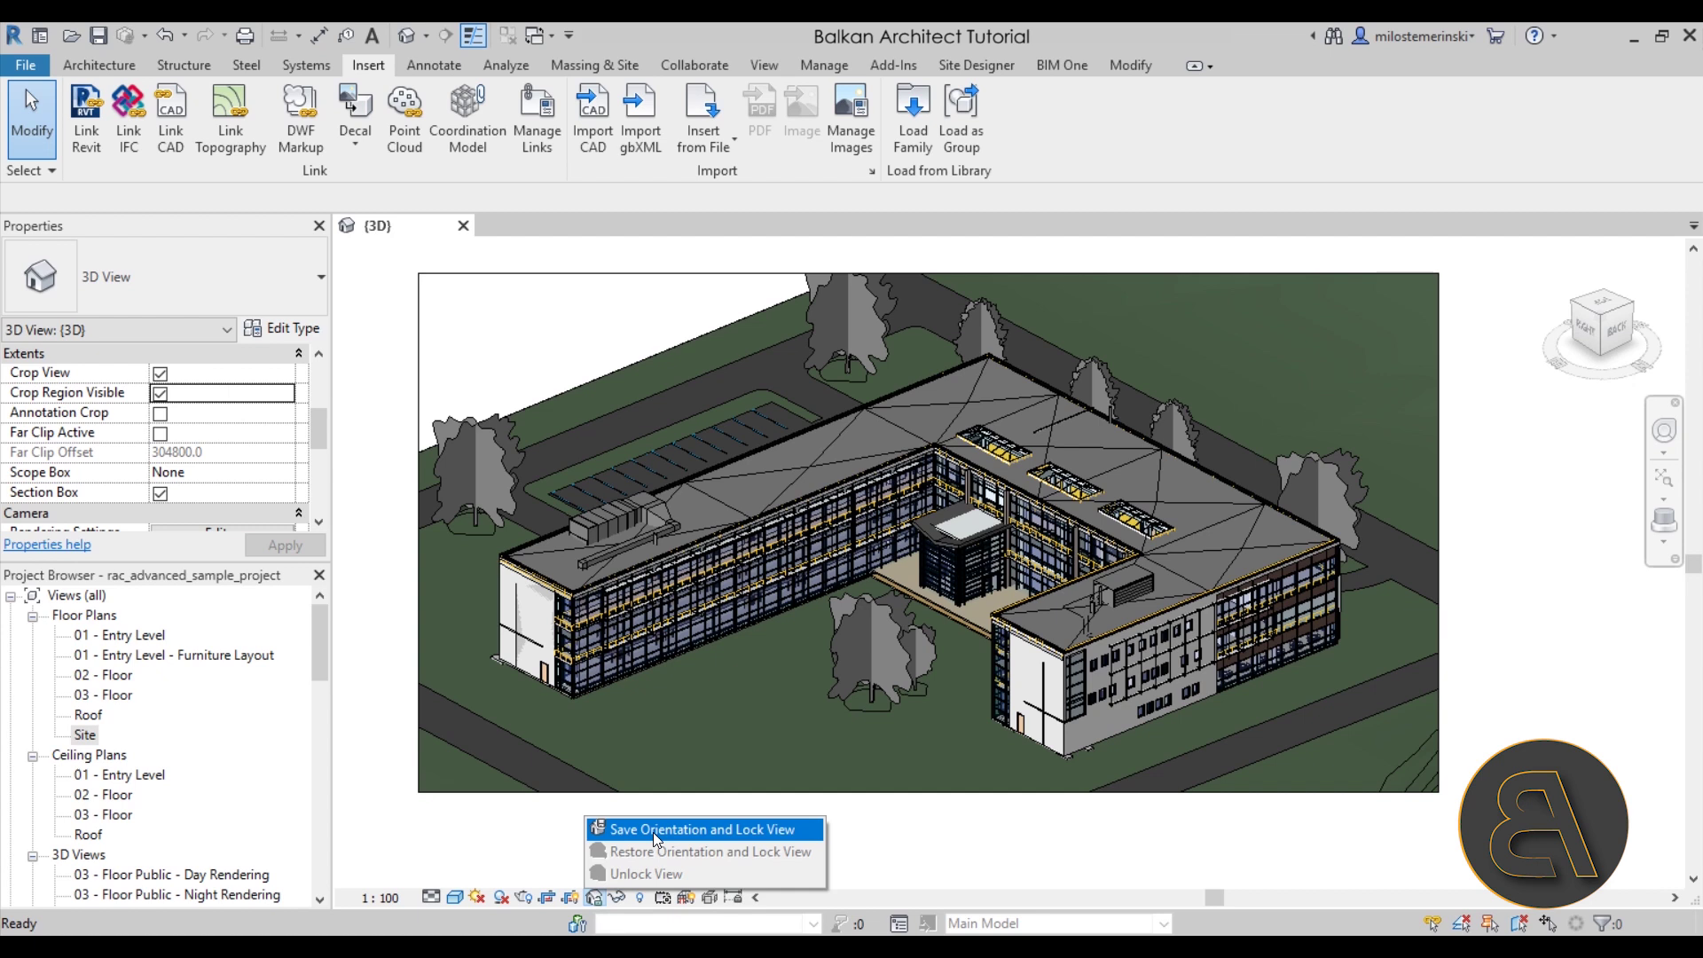
left_click(653, 831)
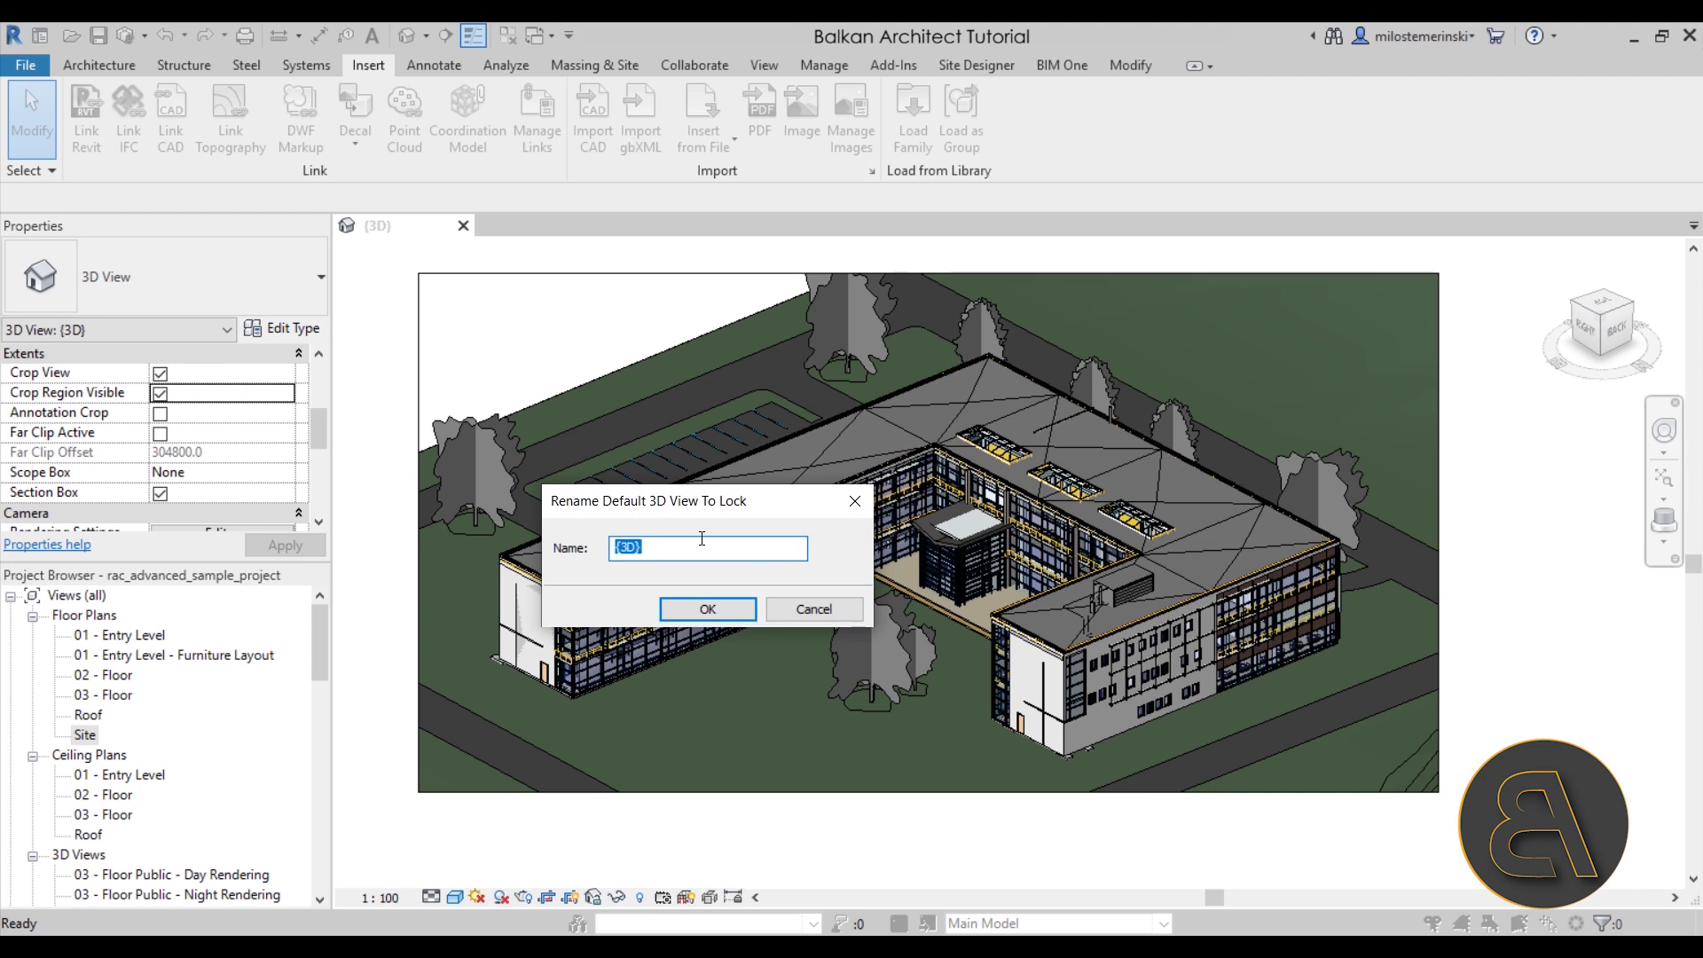
type("3D Diagram")
key("Return")
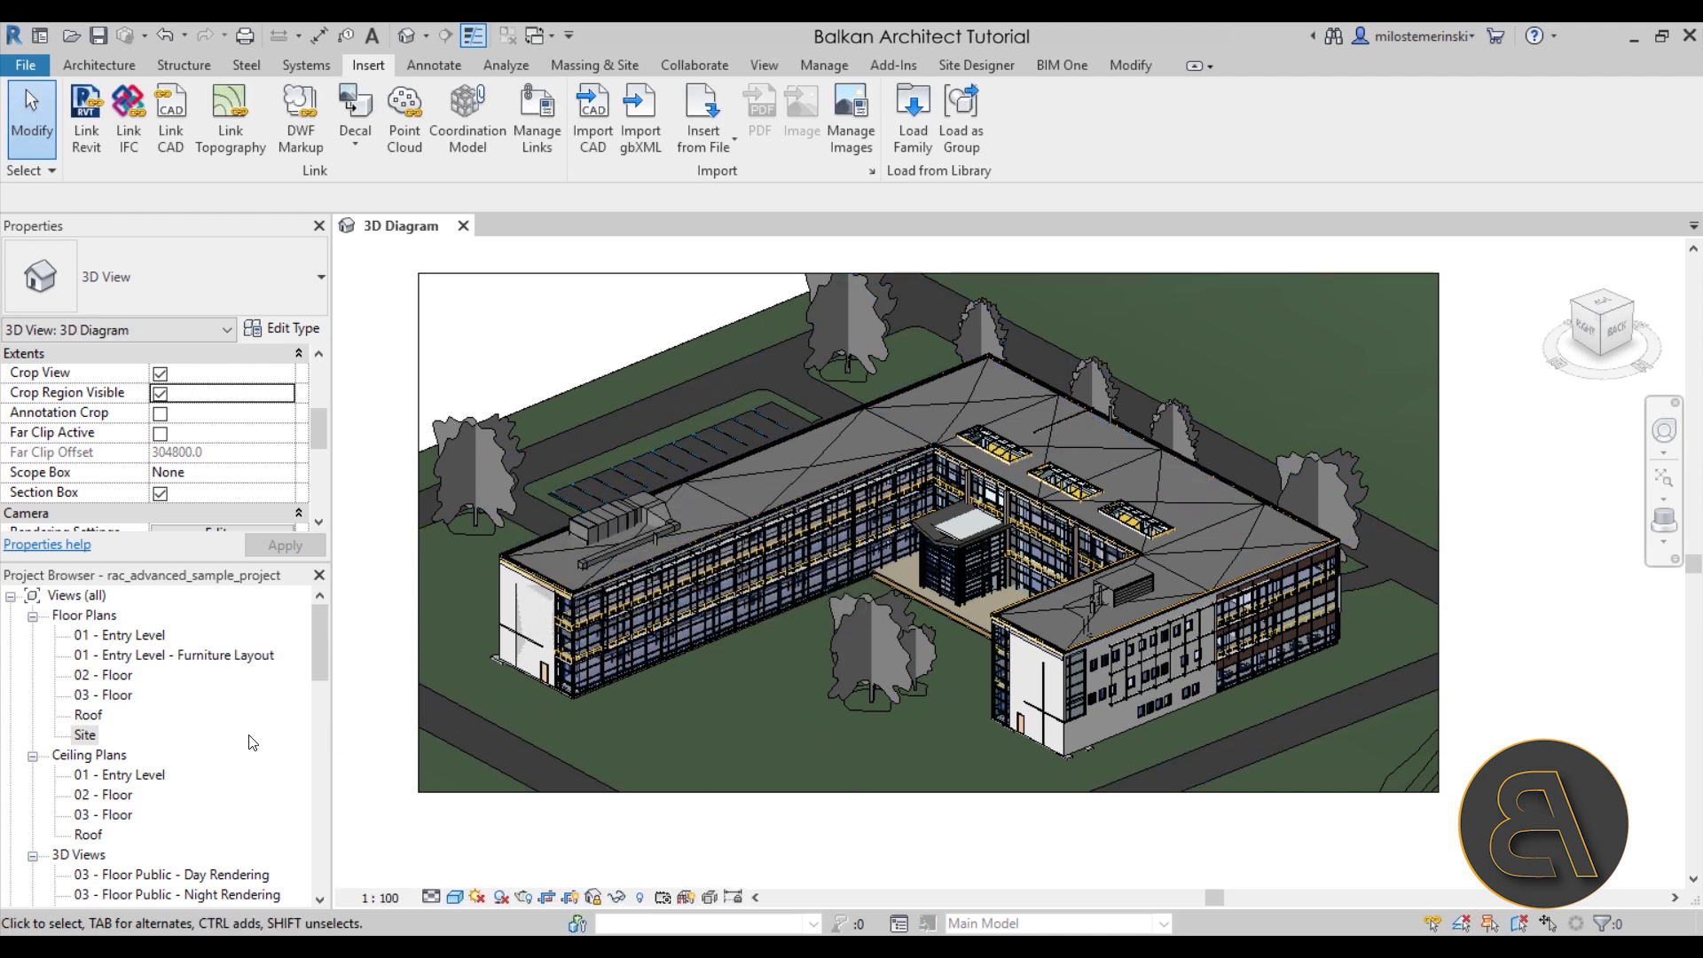
Step: Rename the 3D Diagram view as 3D Diagram 1
scroll(200, 743, "down", 3)
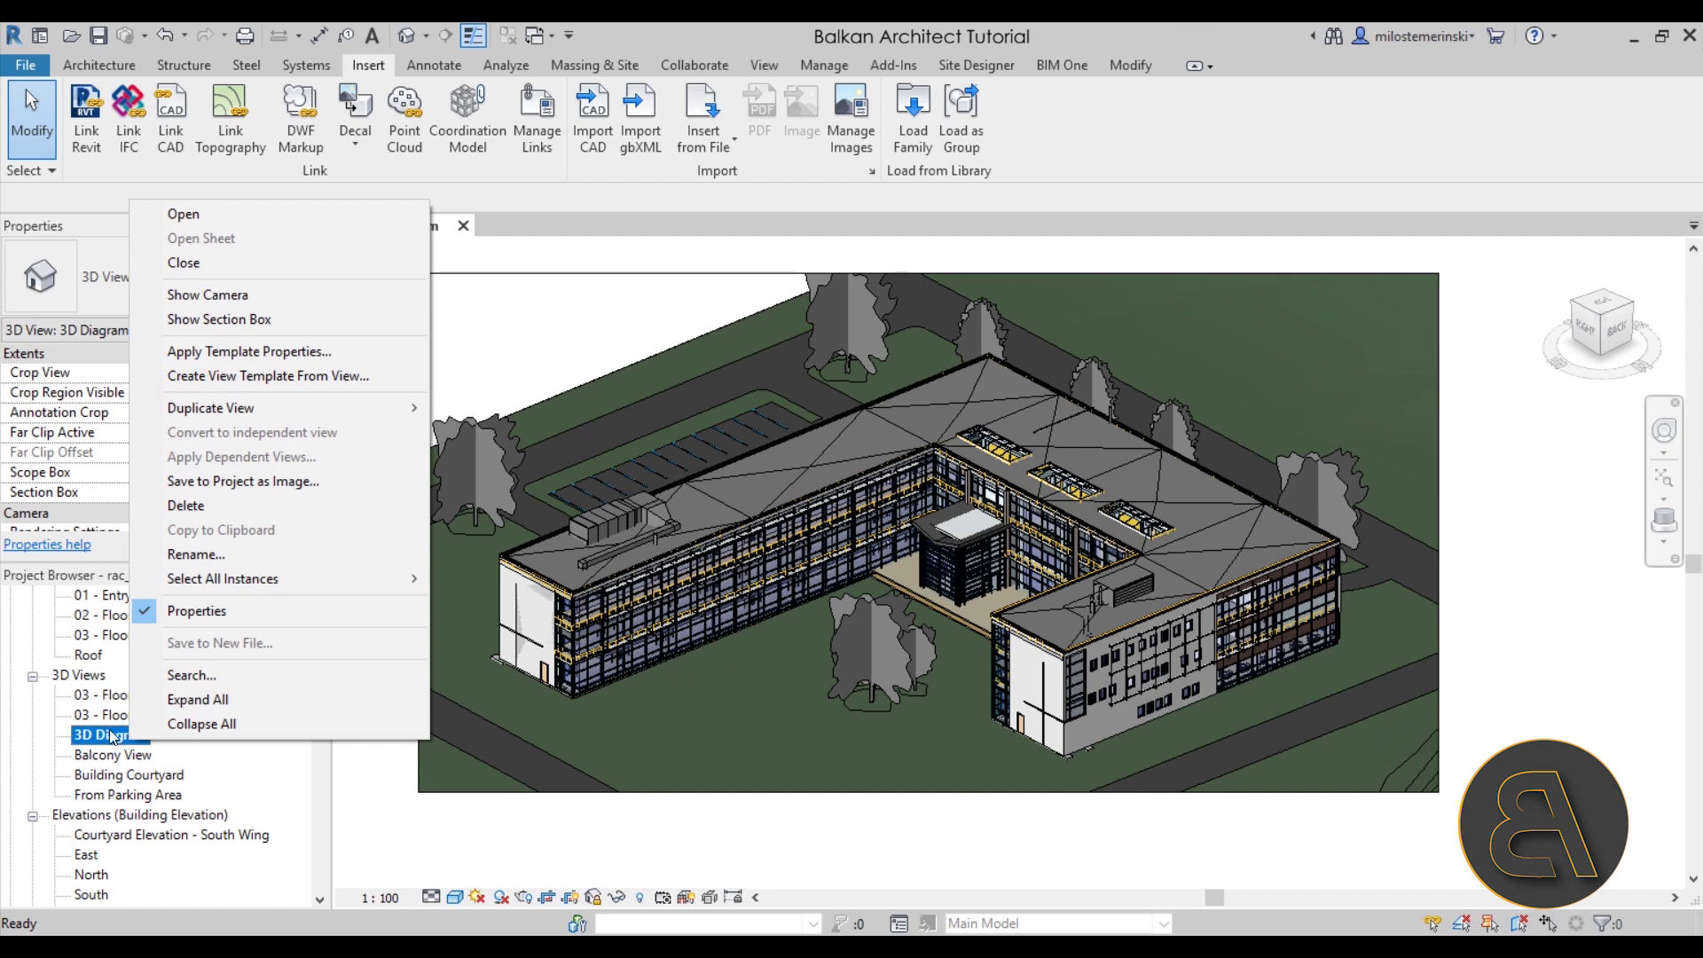
left_click(201, 555)
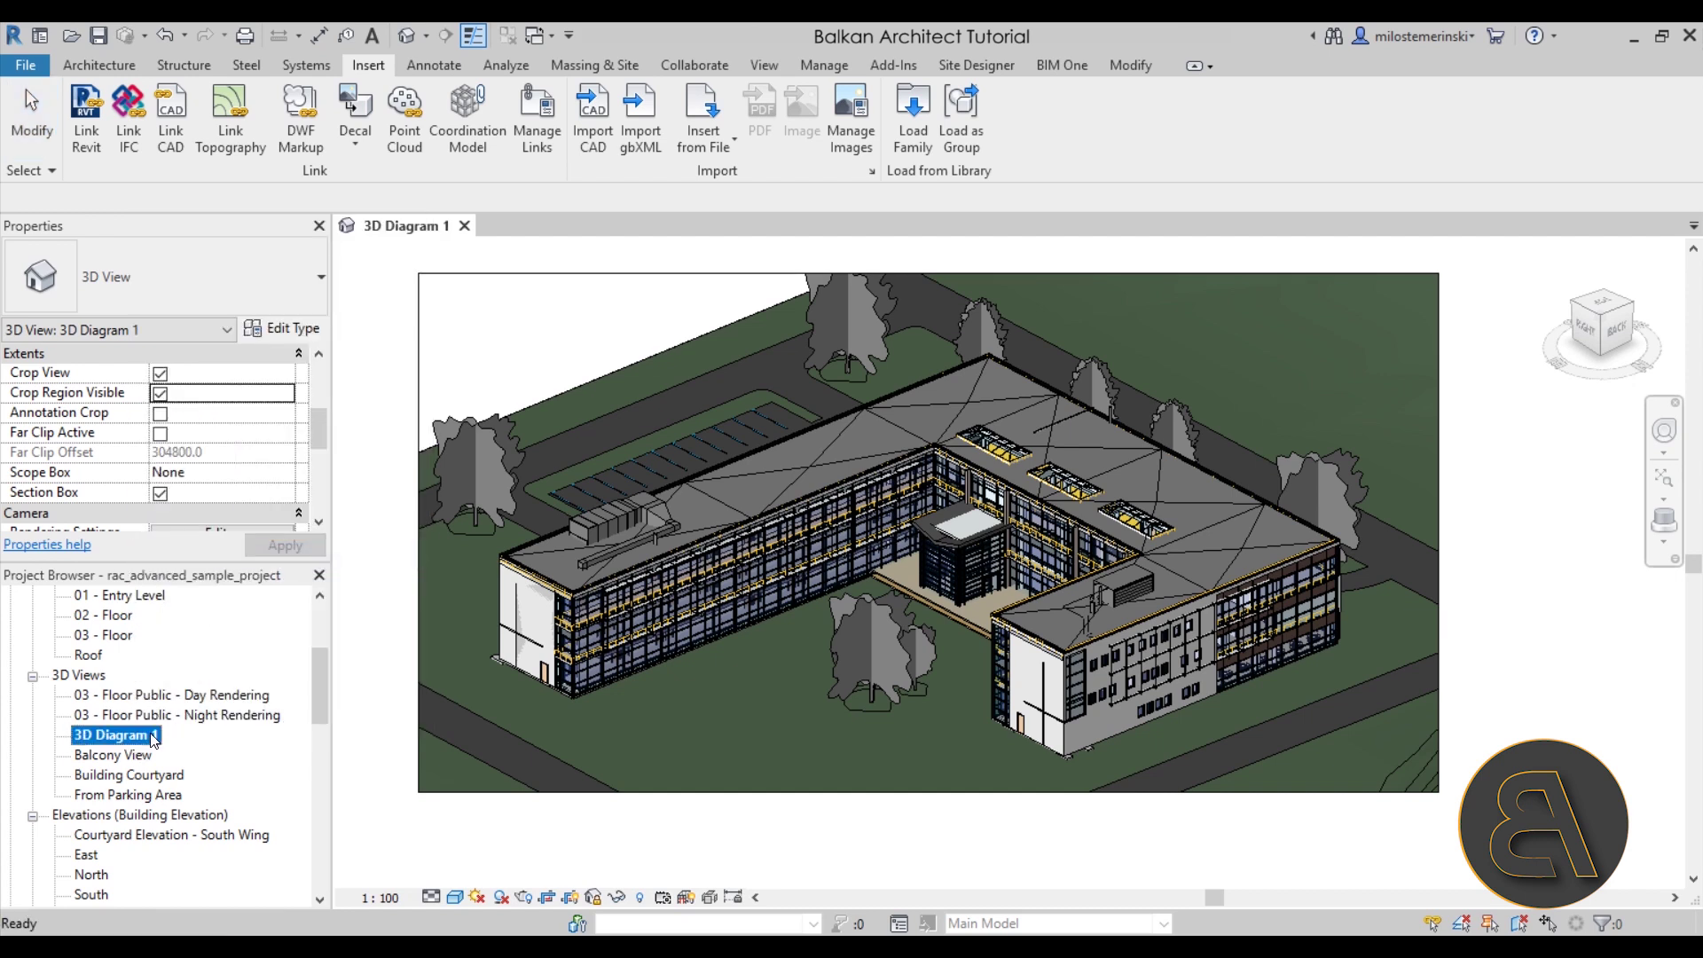
left_click(634, 832)
left_click(697, 479)
key("Escape")
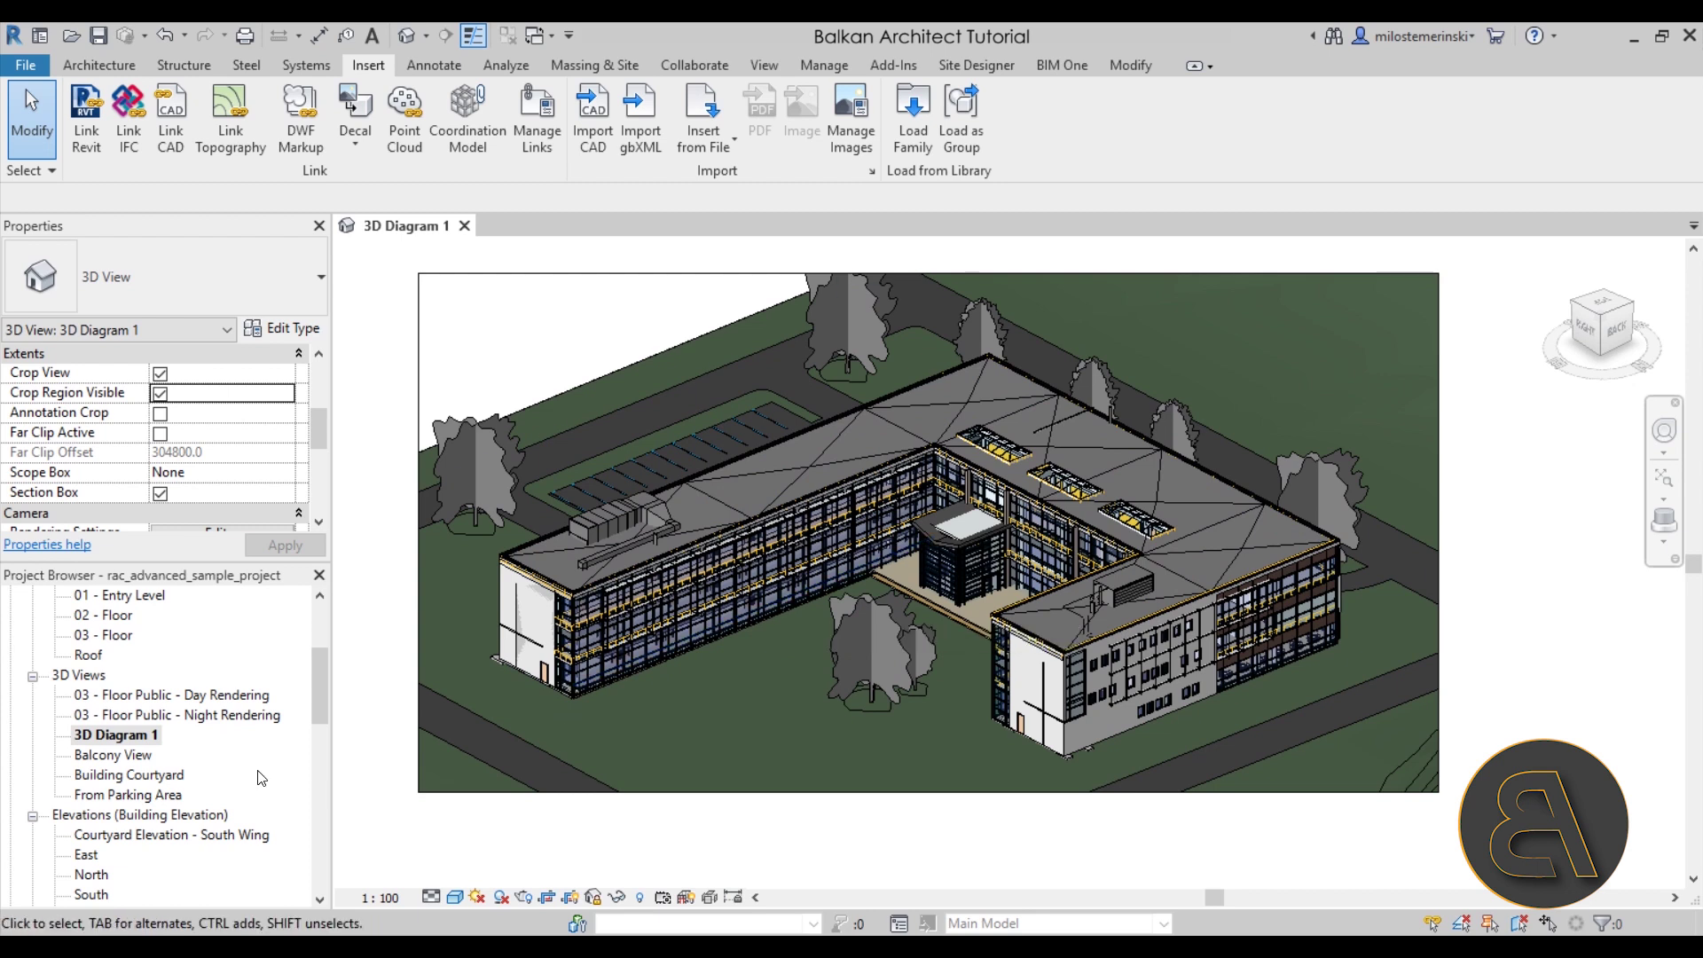
Step: Duplicate the 3D Diagram 1 view without detailing and rename the copy as 3D Diagram 2
right_click(111, 736)
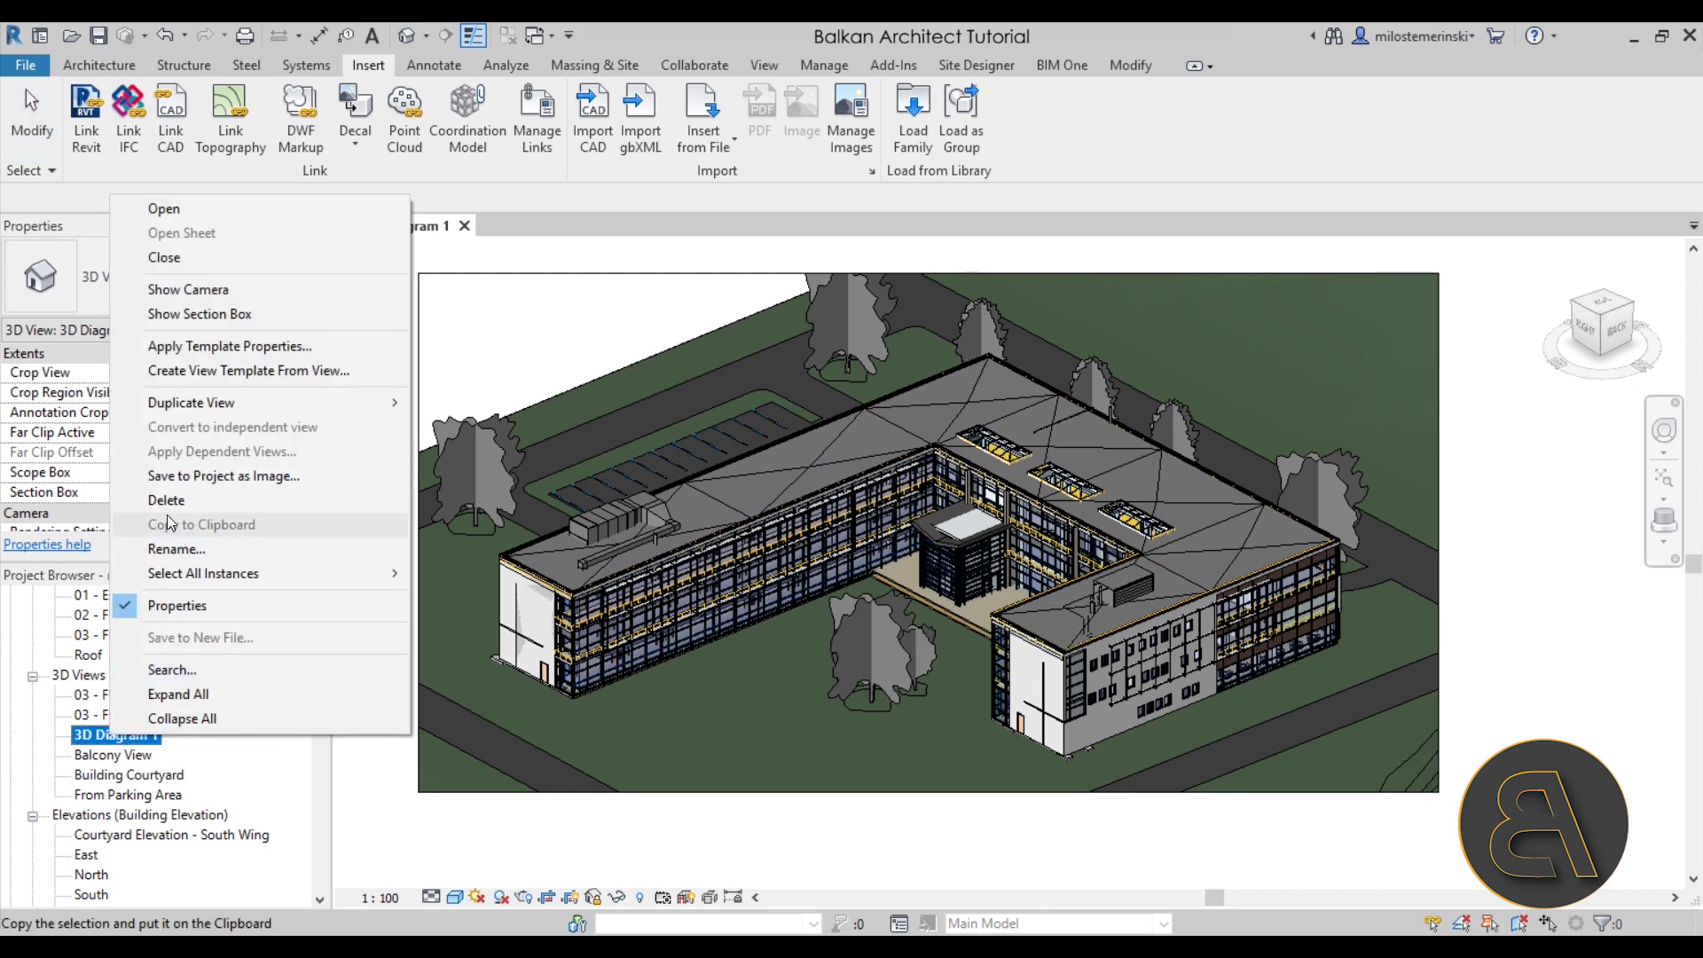
mouse_move(174, 404)
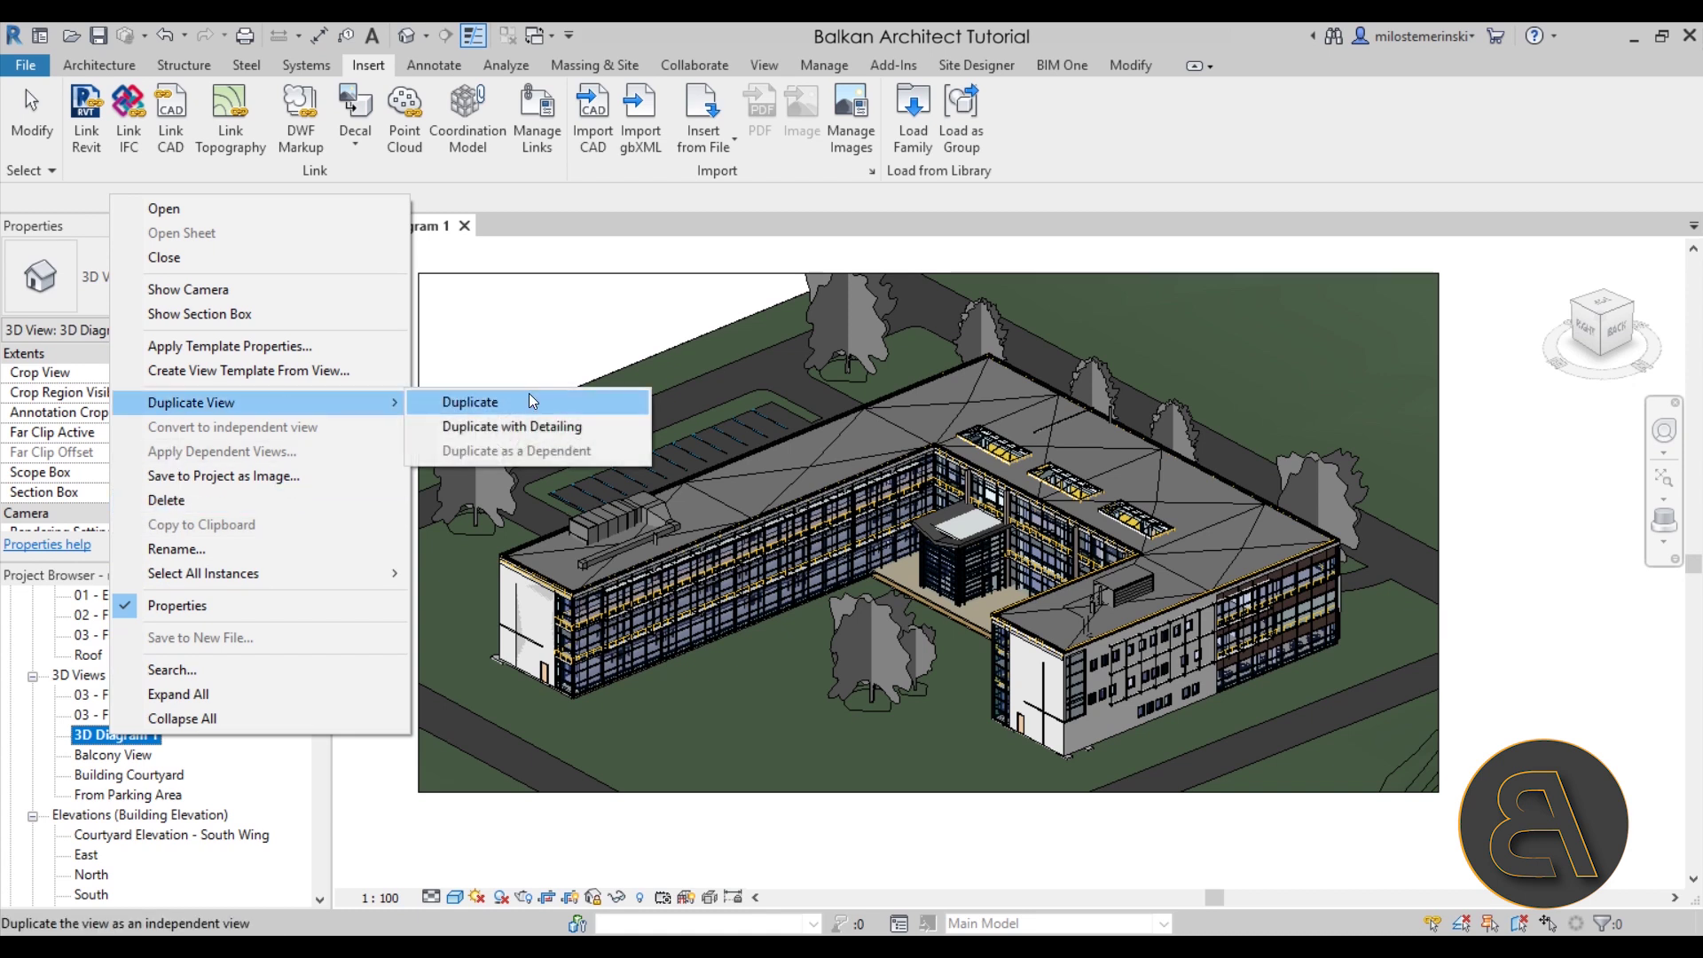
left_click(523, 403)
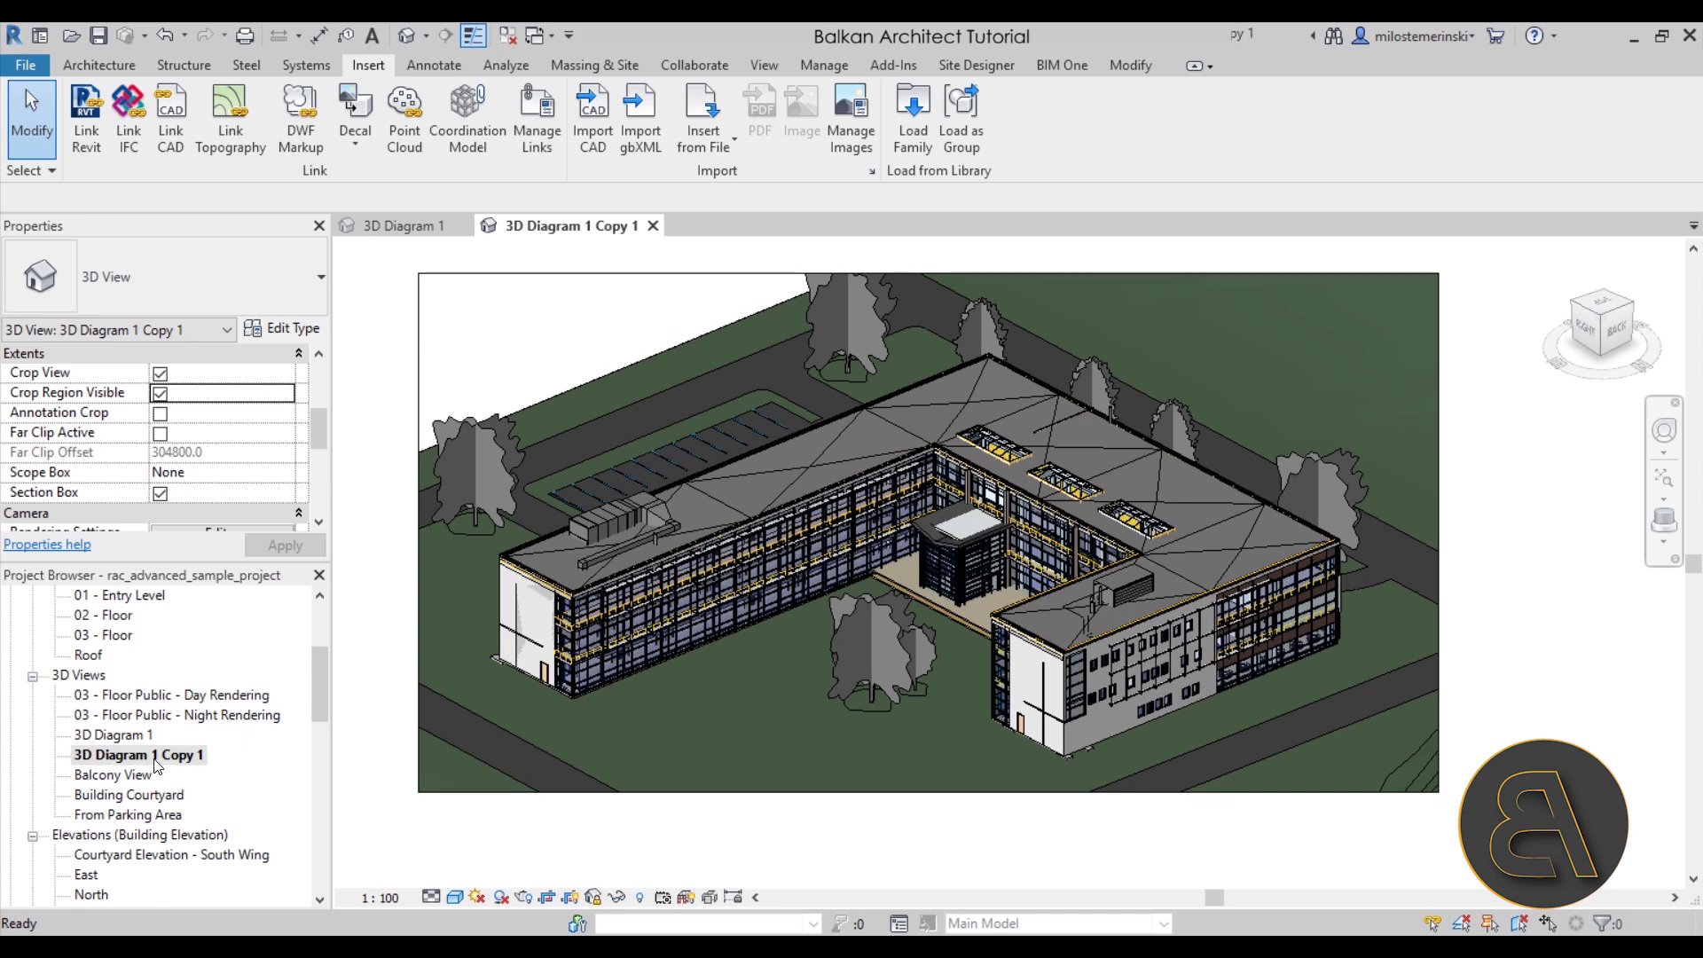
left_click(164, 759)
left_click(159, 757)
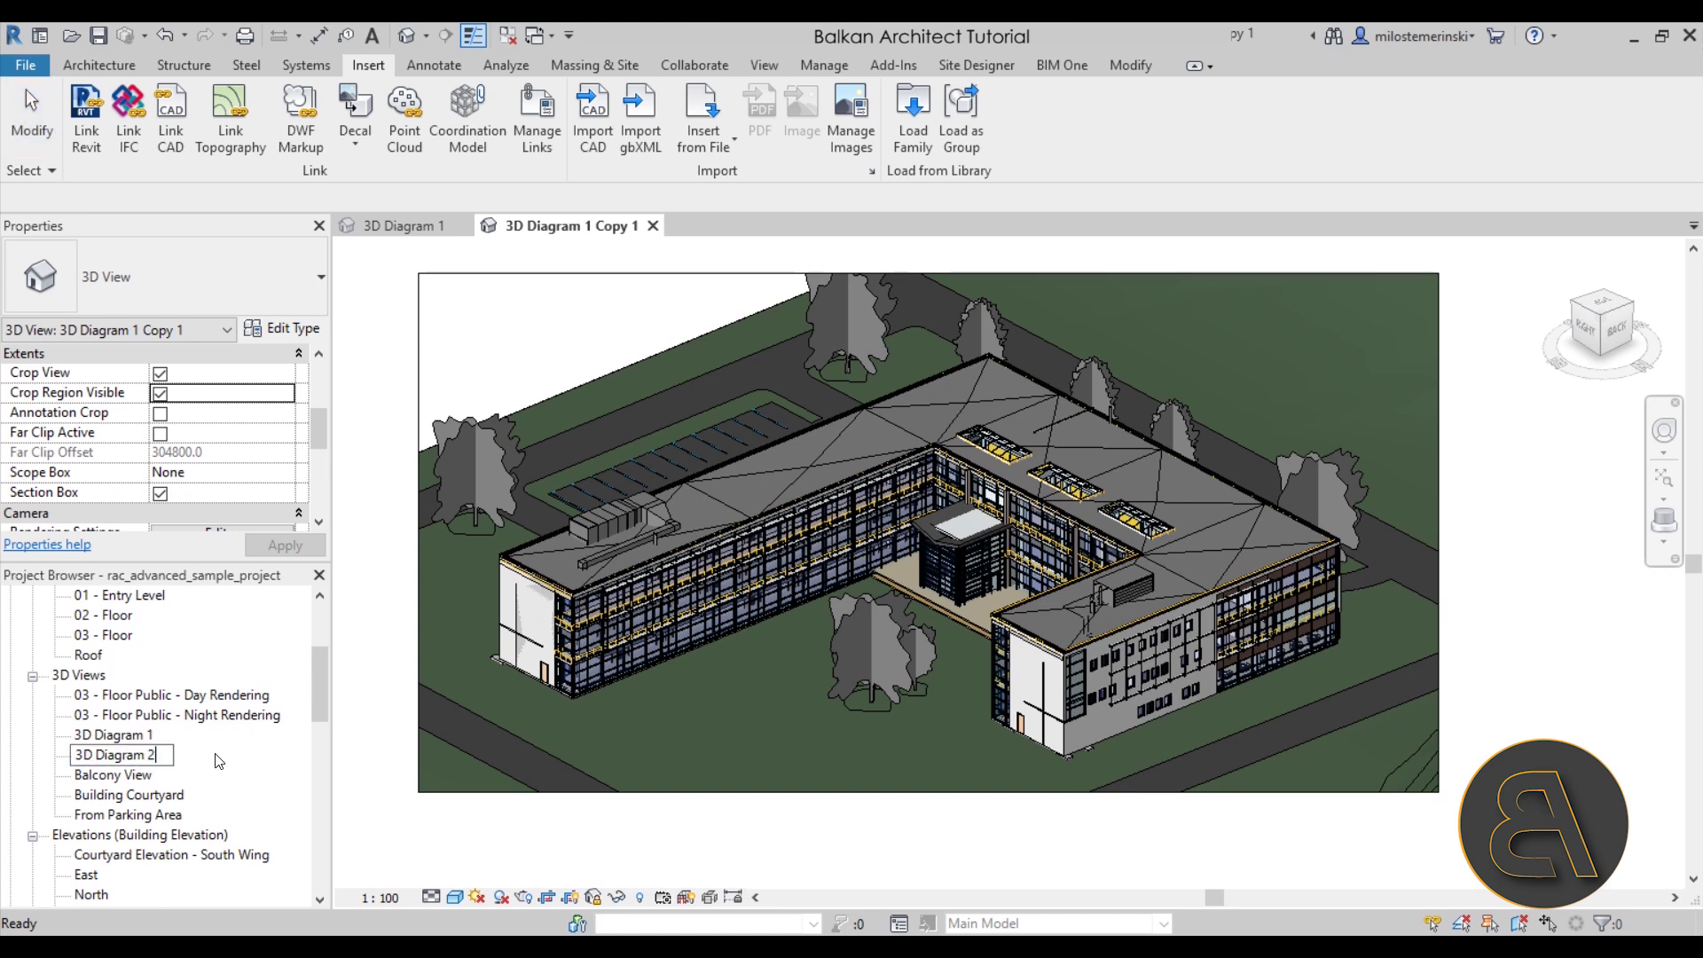
key("Return")
Step: Duplicate the 3D Diagram 2 view without detailing and rename the copy as 3D Diagram 3
right_click(99, 754)
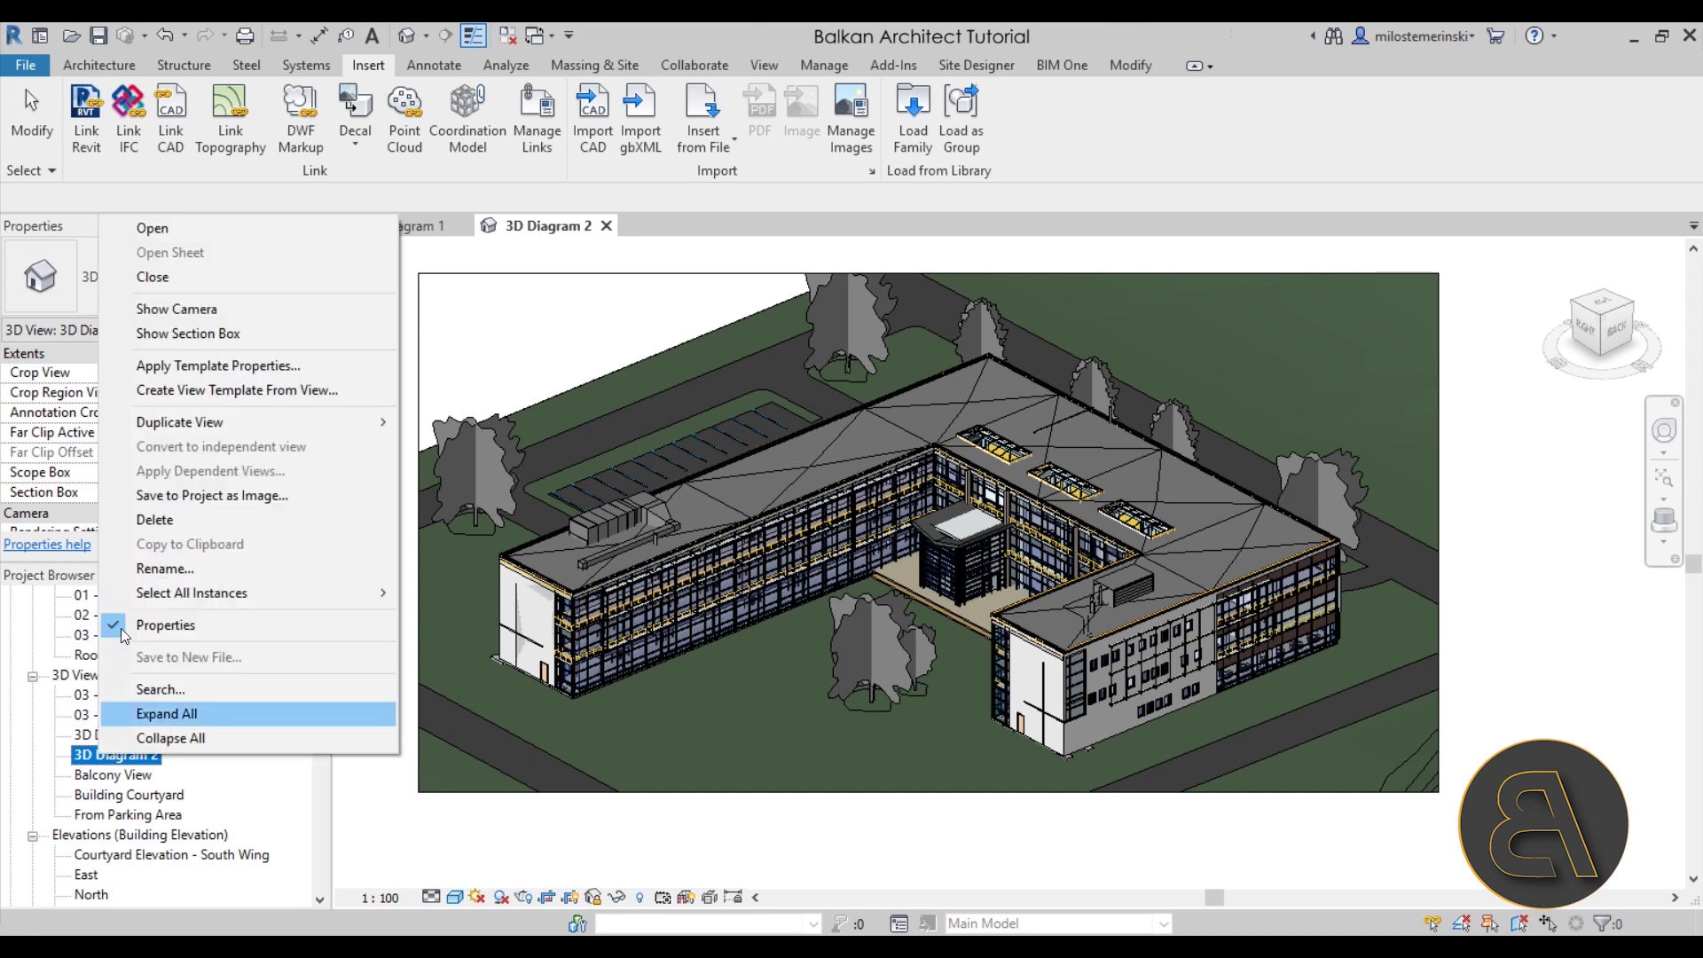
mouse_move(162, 426)
left_click(520, 424)
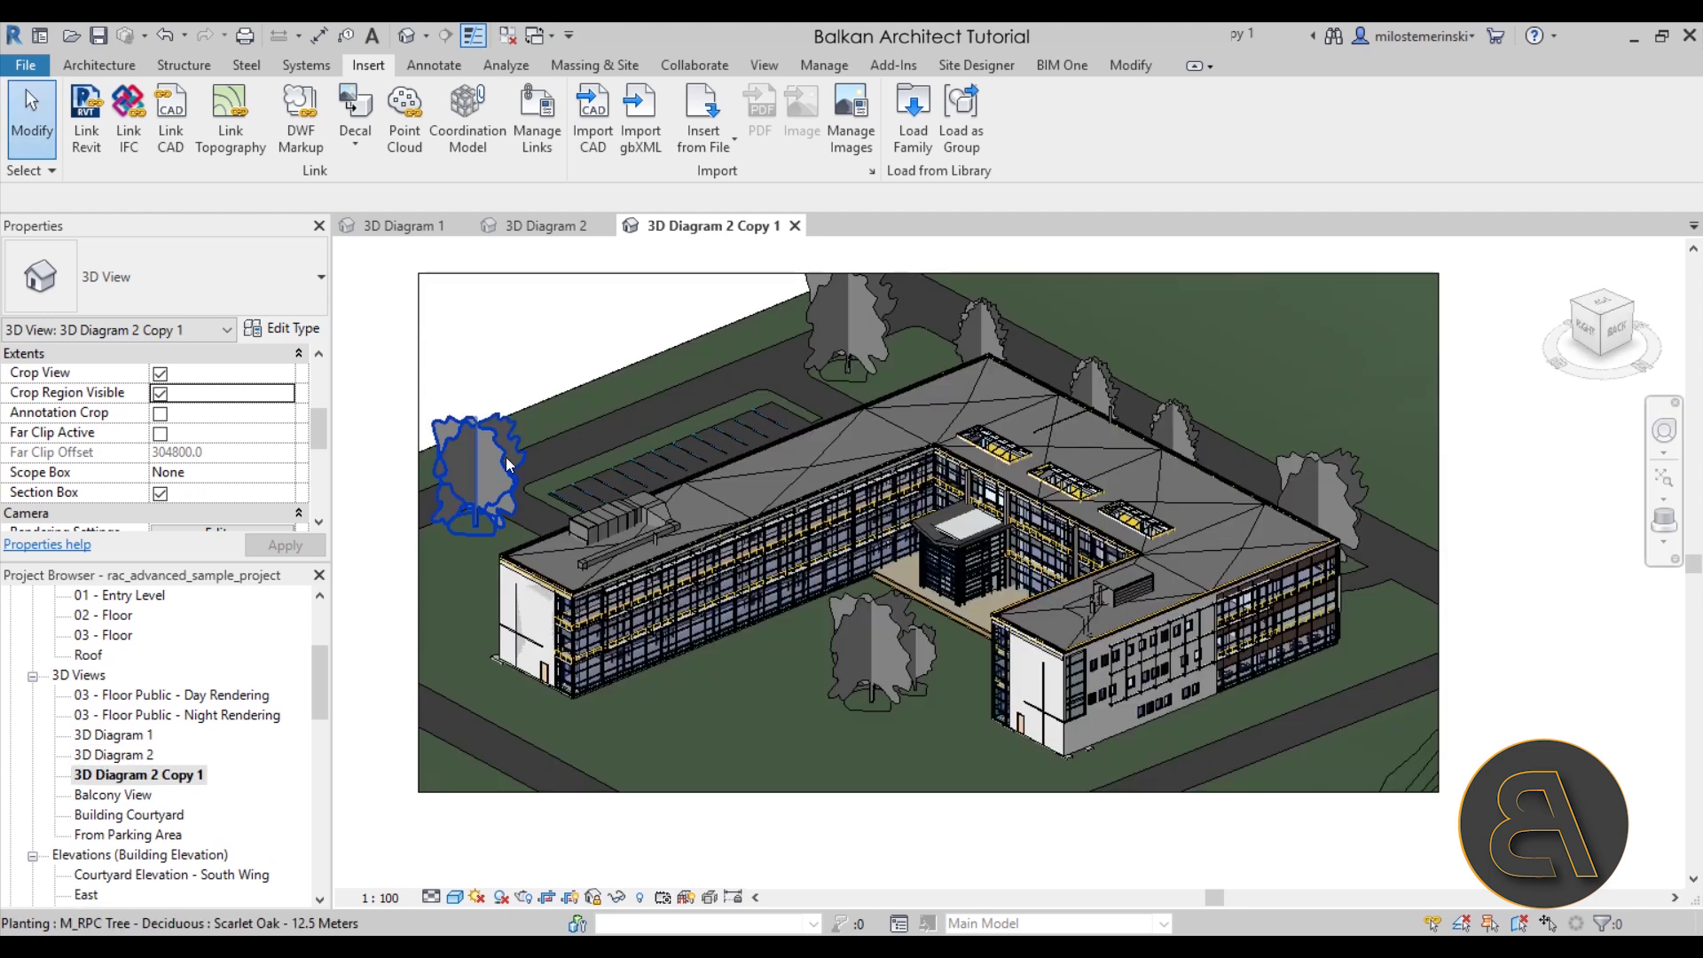
right_click(163, 777)
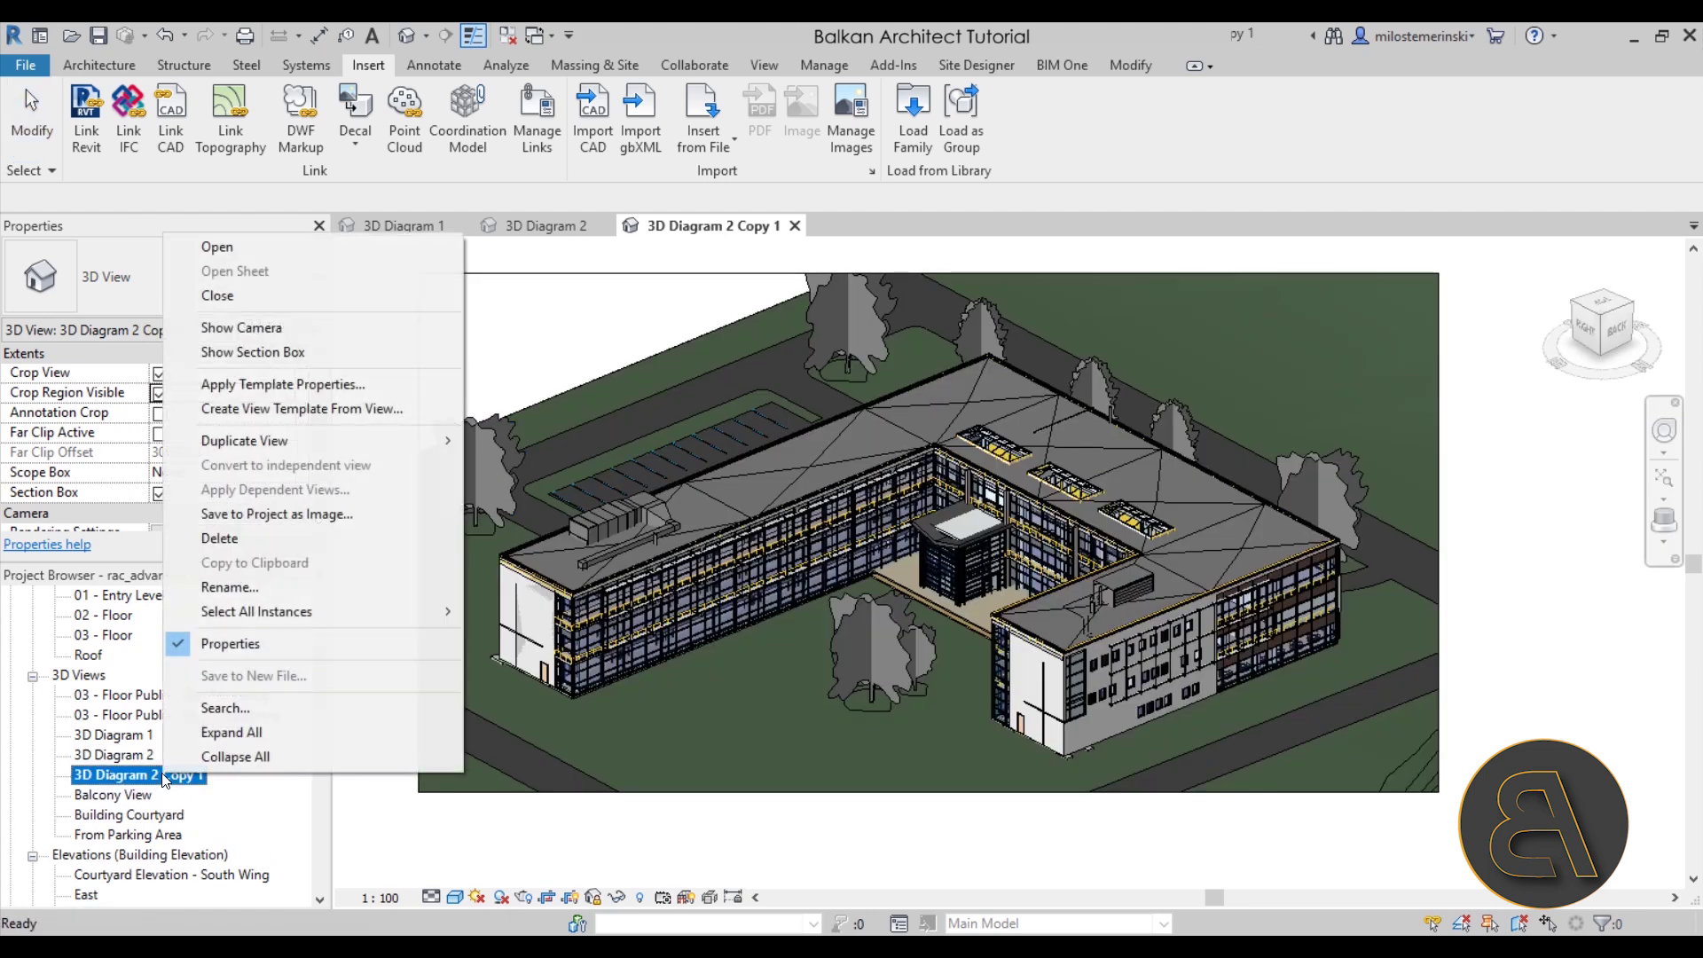
left_click(232, 587)
left_click(163, 774)
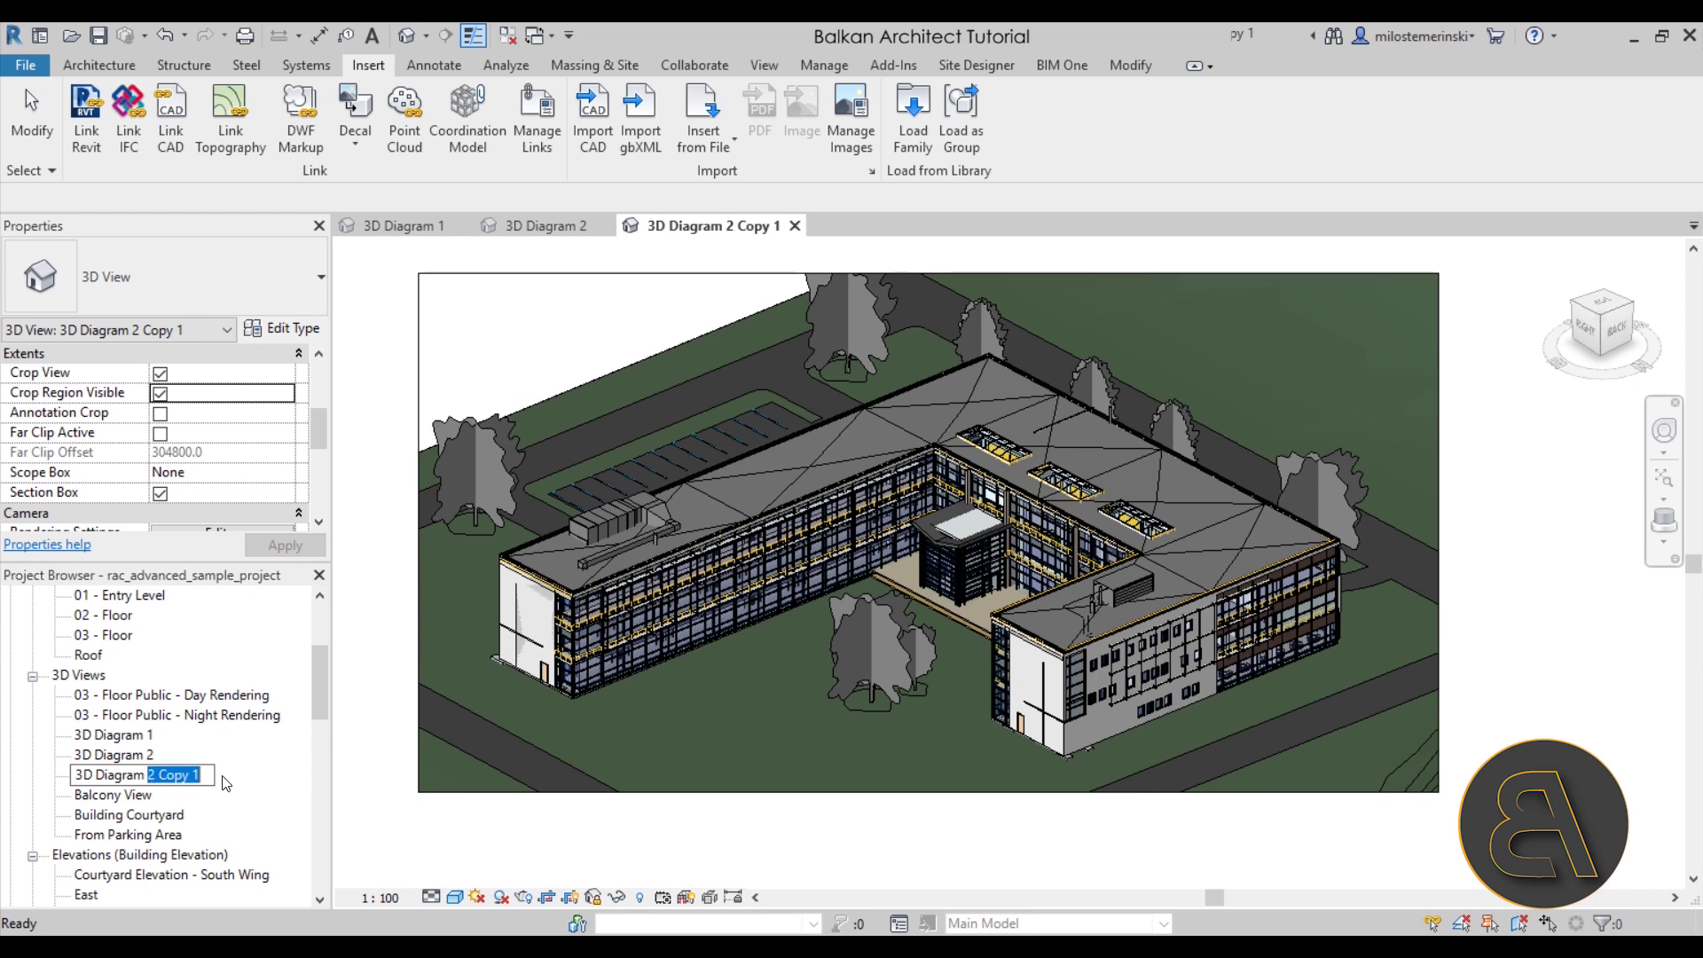
key("Return")
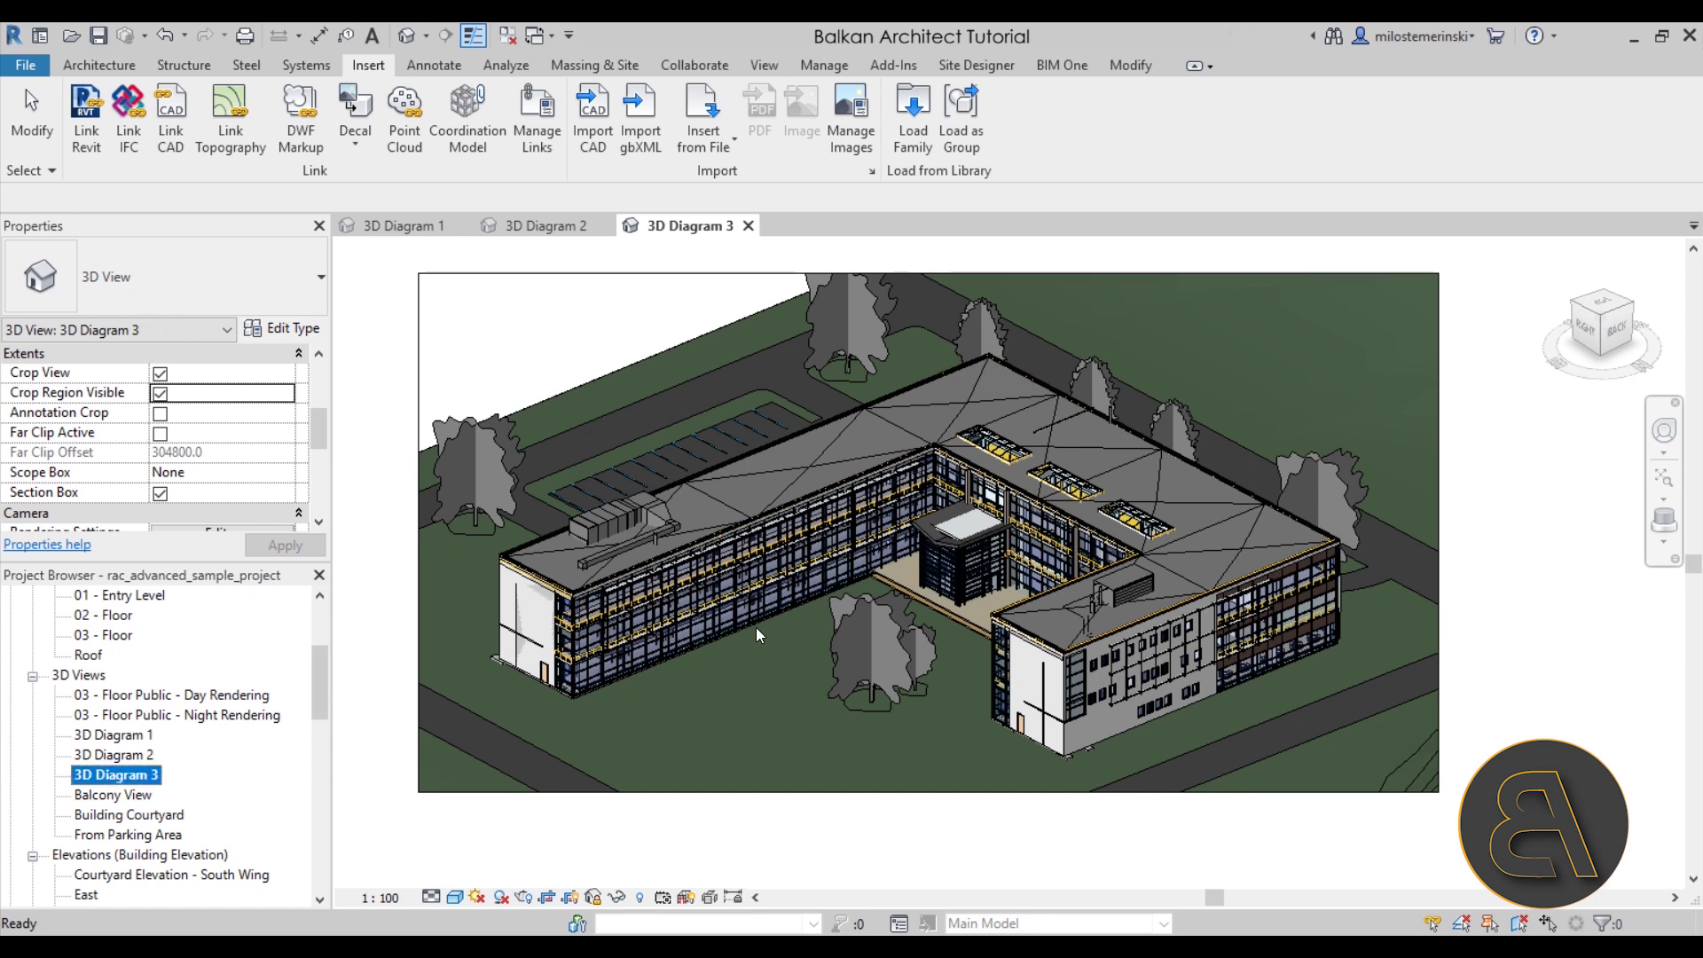
left_click(841, 859)
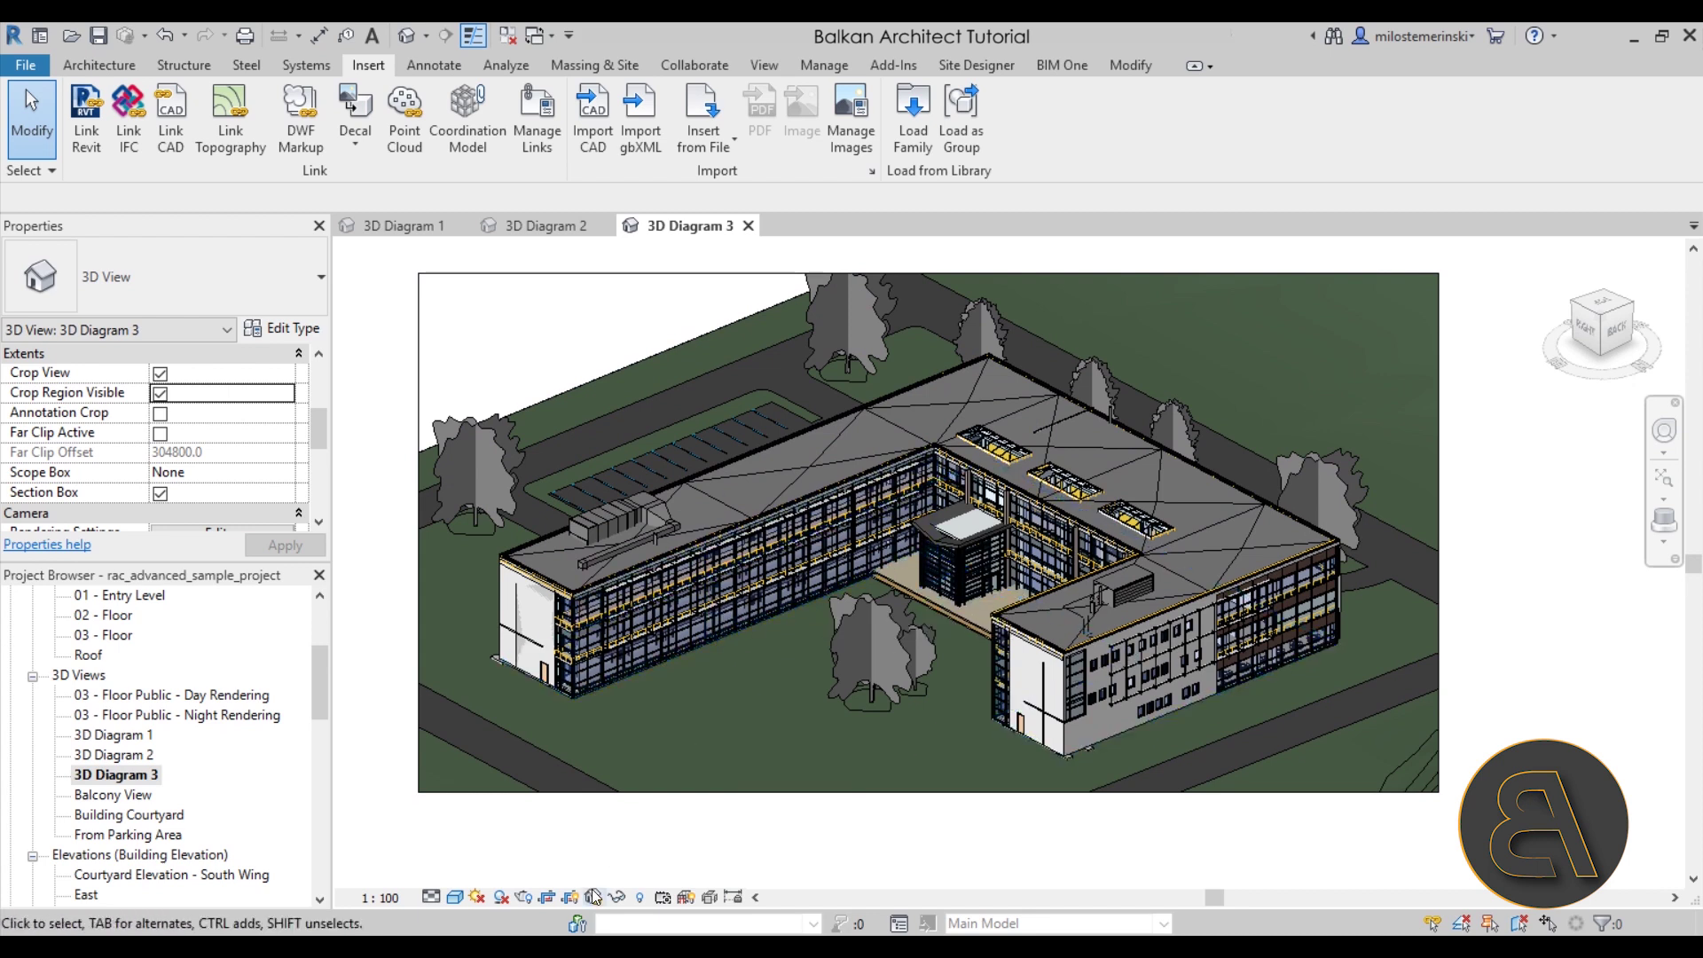
Step: In the 3D Diagram 1 view, pull the crop region's right edge inward so only the end of the left wing remains
left_click(438, 63)
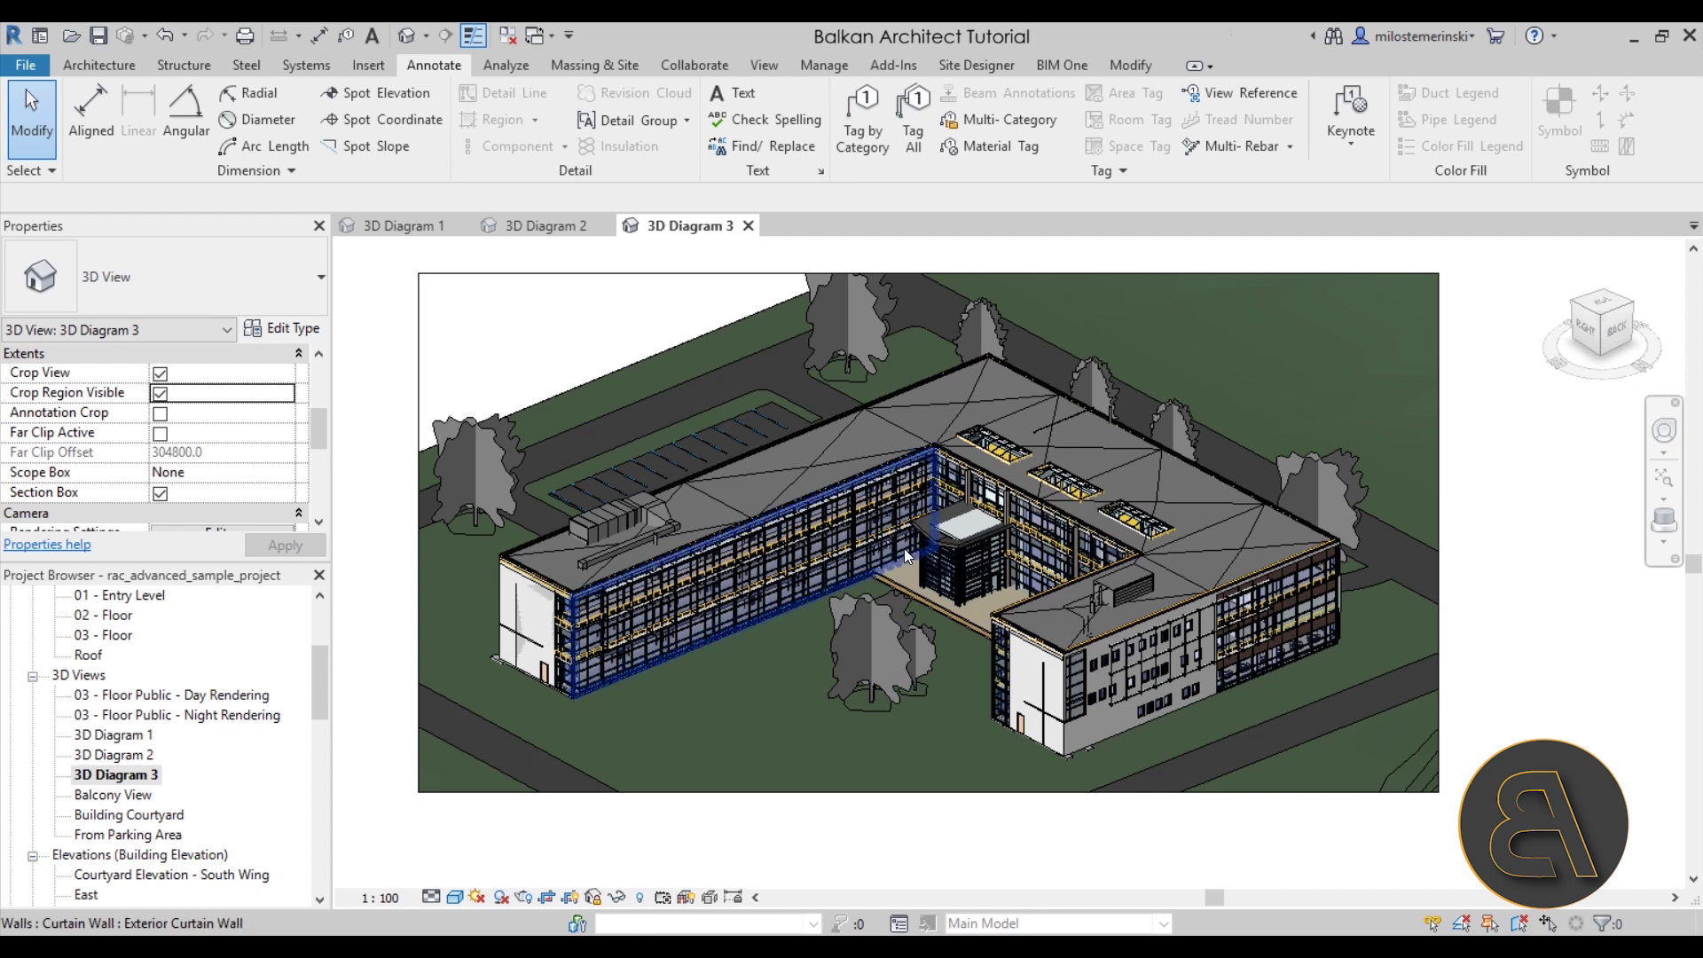
left_click(397, 235)
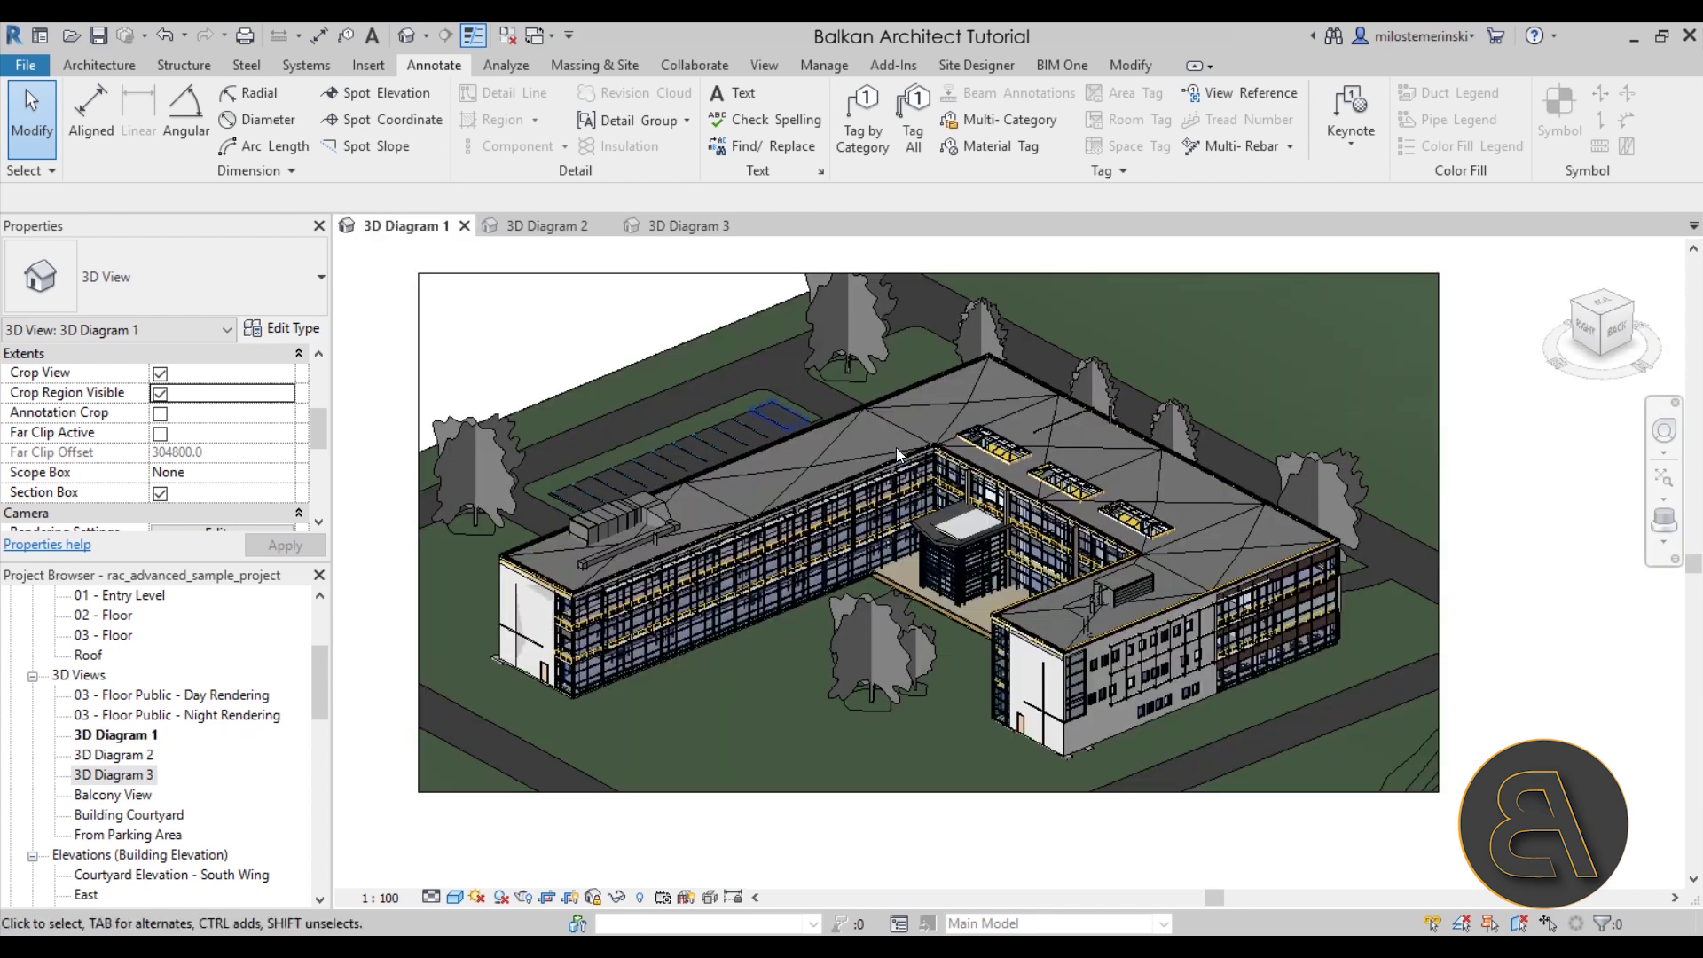
left_click(1439, 559)
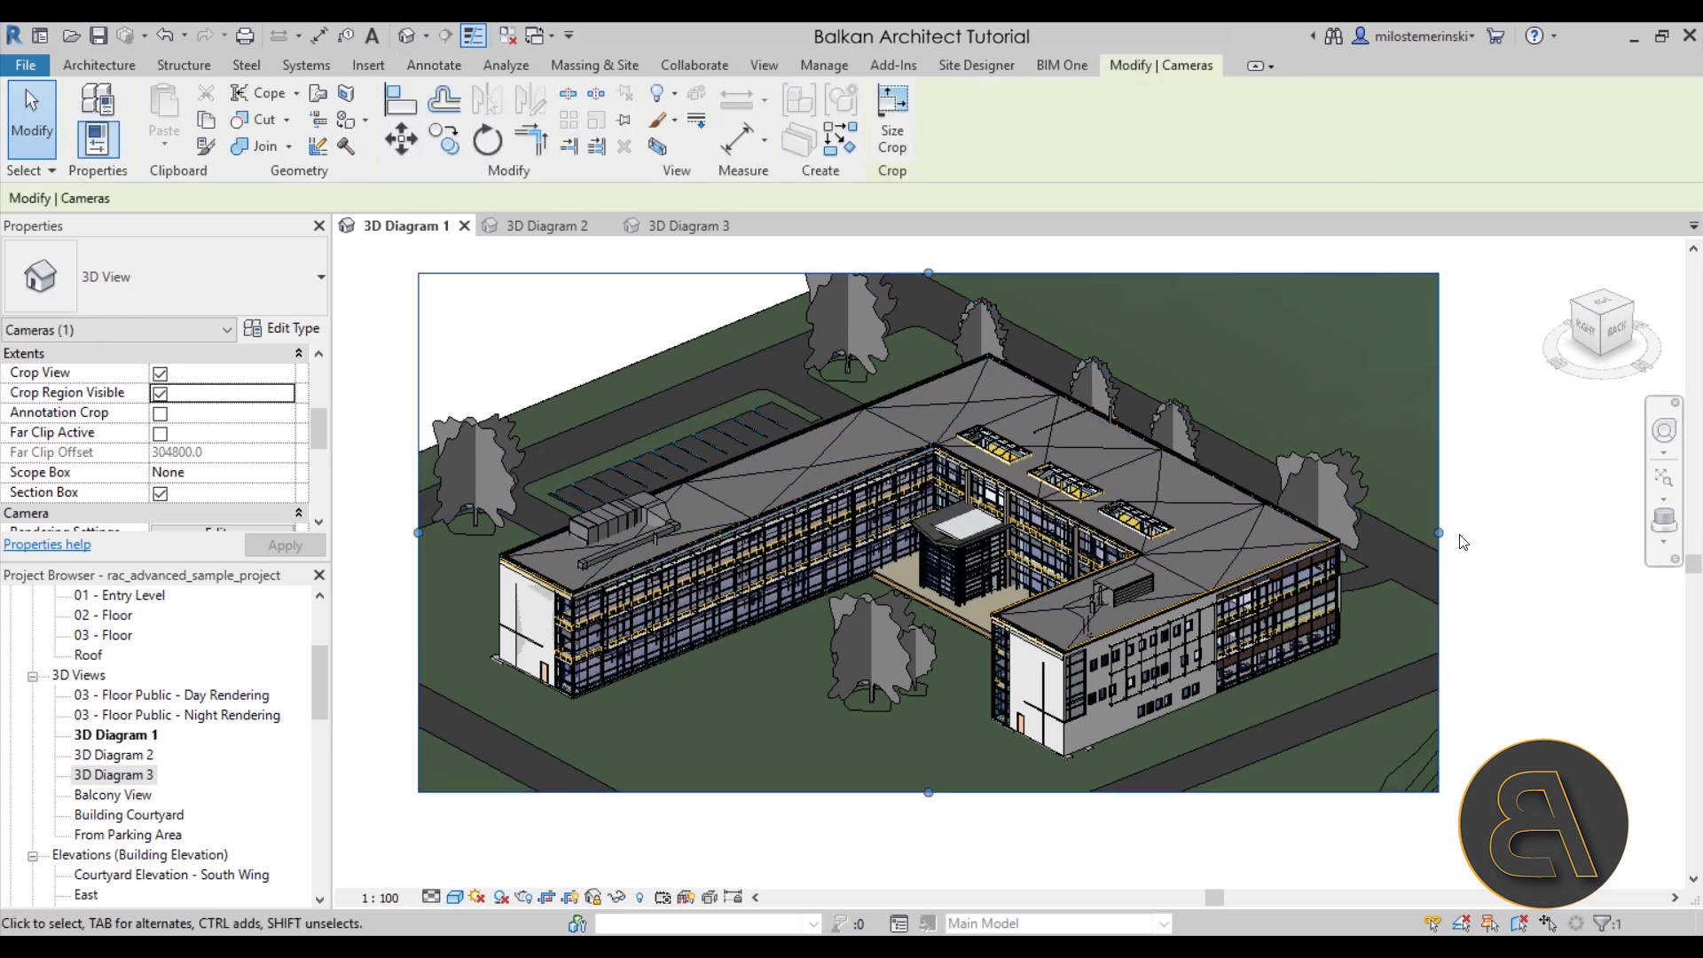
left_click_drag(1439, 536, 760, 575)
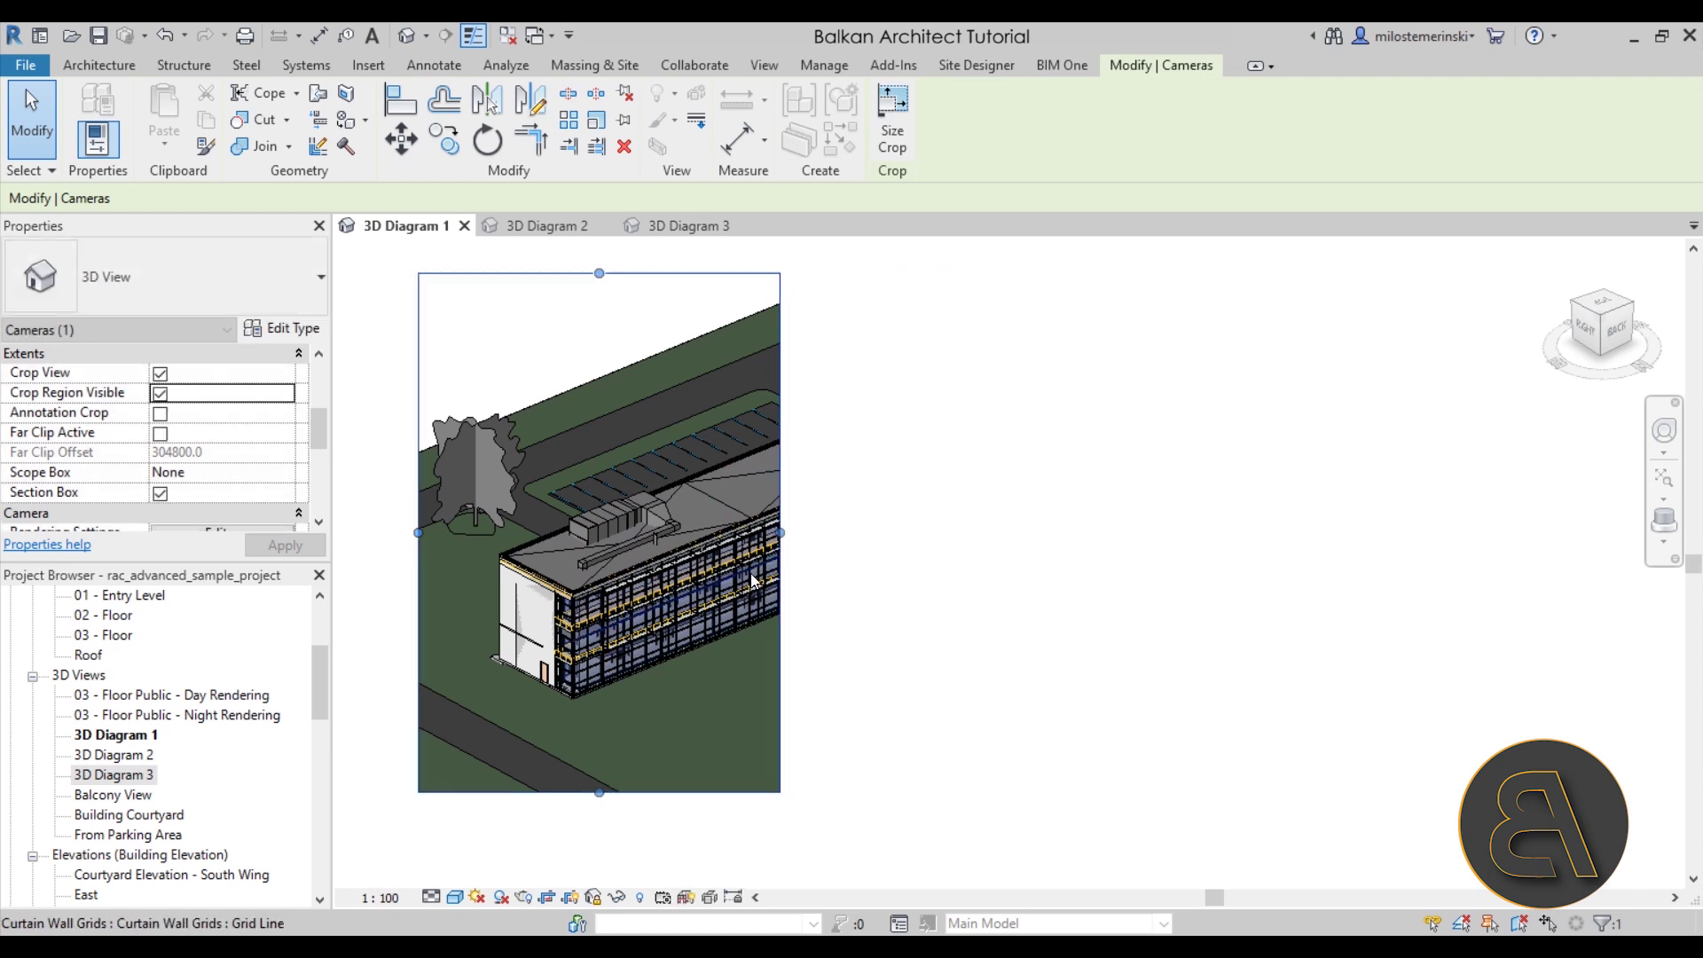
Step: Move the right crop edge of 3D Diagram 1 onto a vertical rod on the left wing's courtyard facade
scroll(756, 577, "up", 5)
scroll(553, 757, "up", 5)
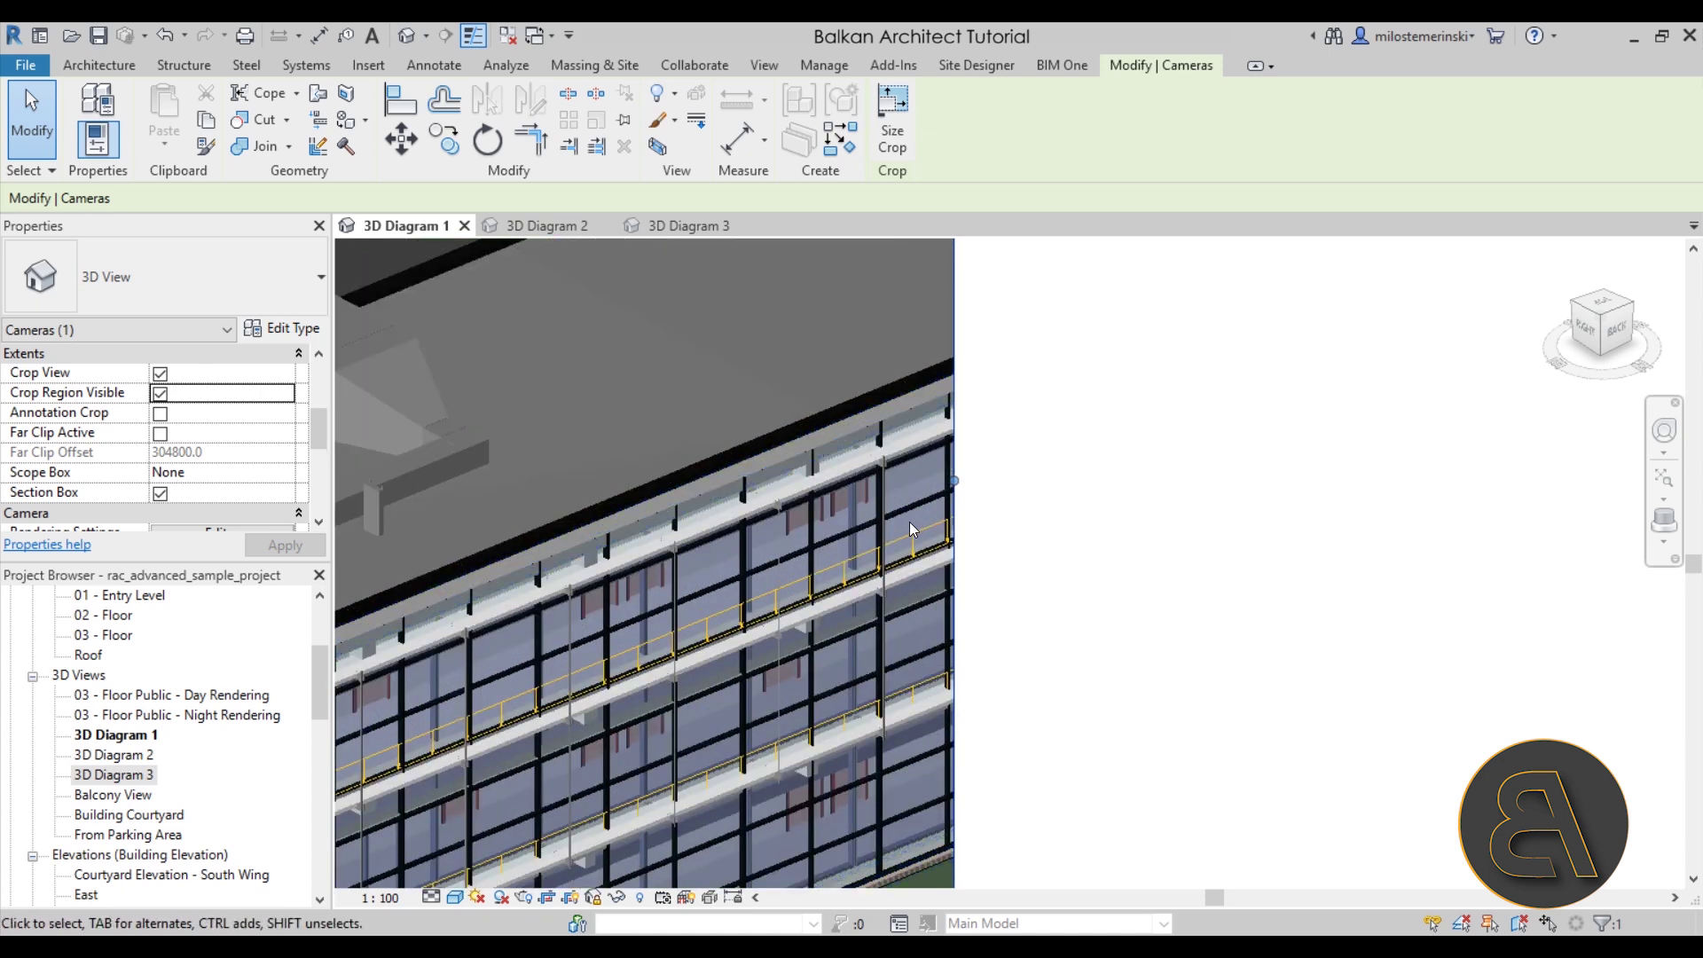
scroll(909, 521, "up", 3)
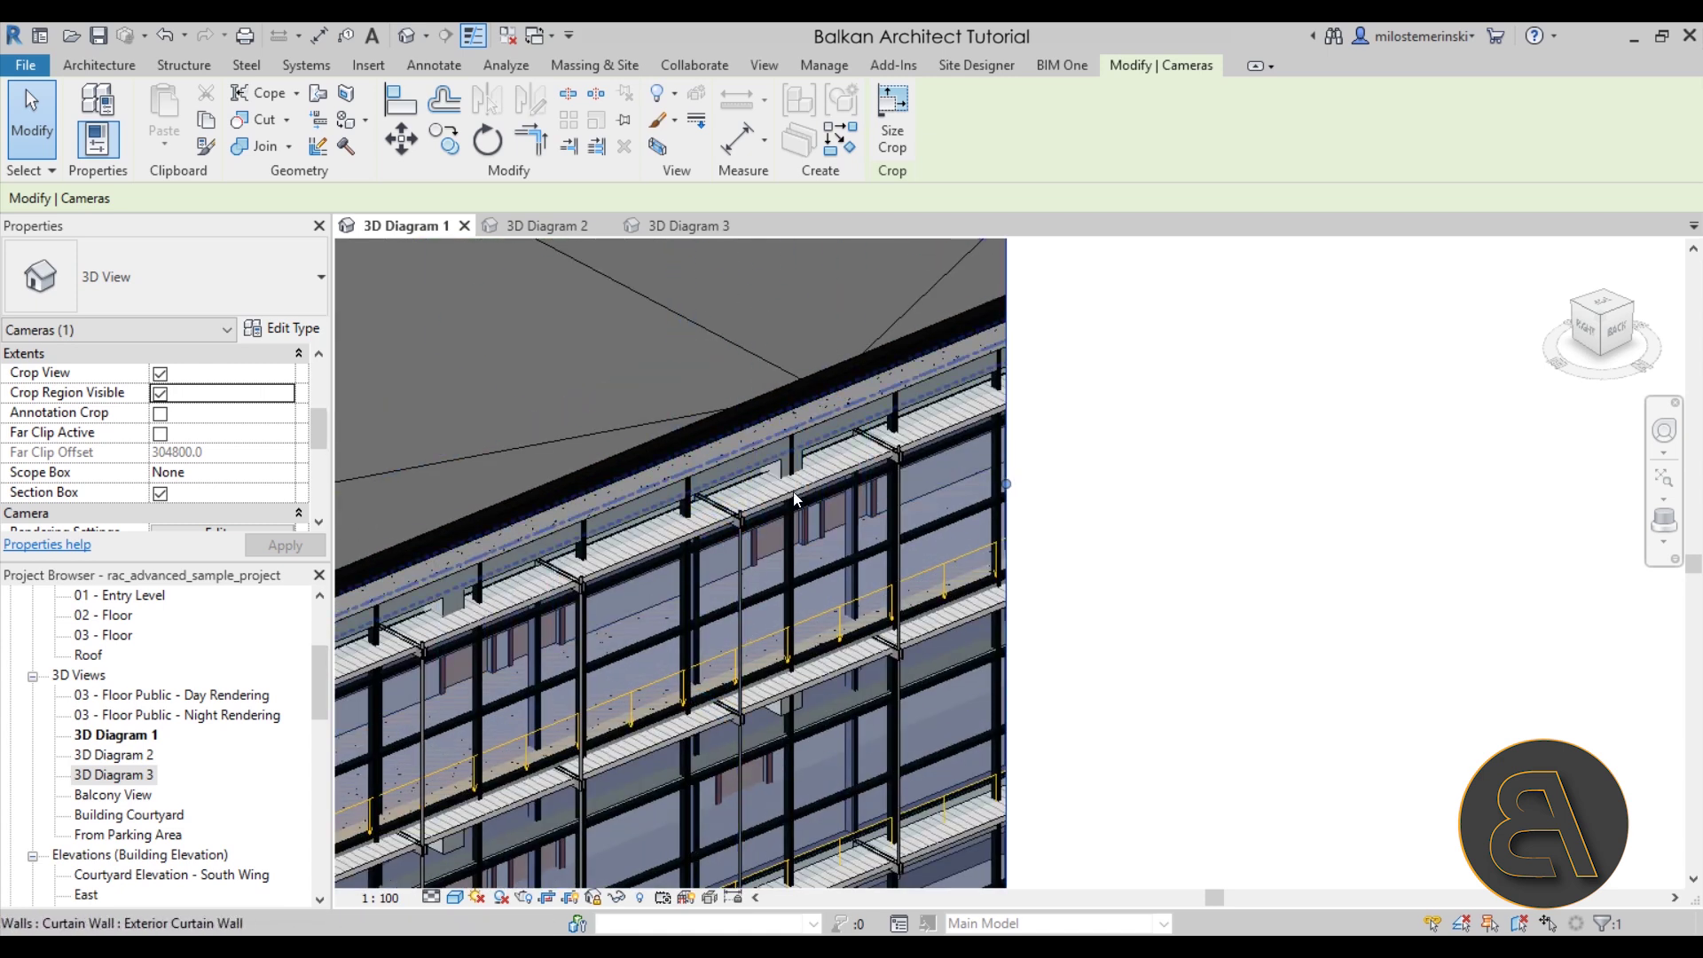
scroll(793, 491, "up", 5)
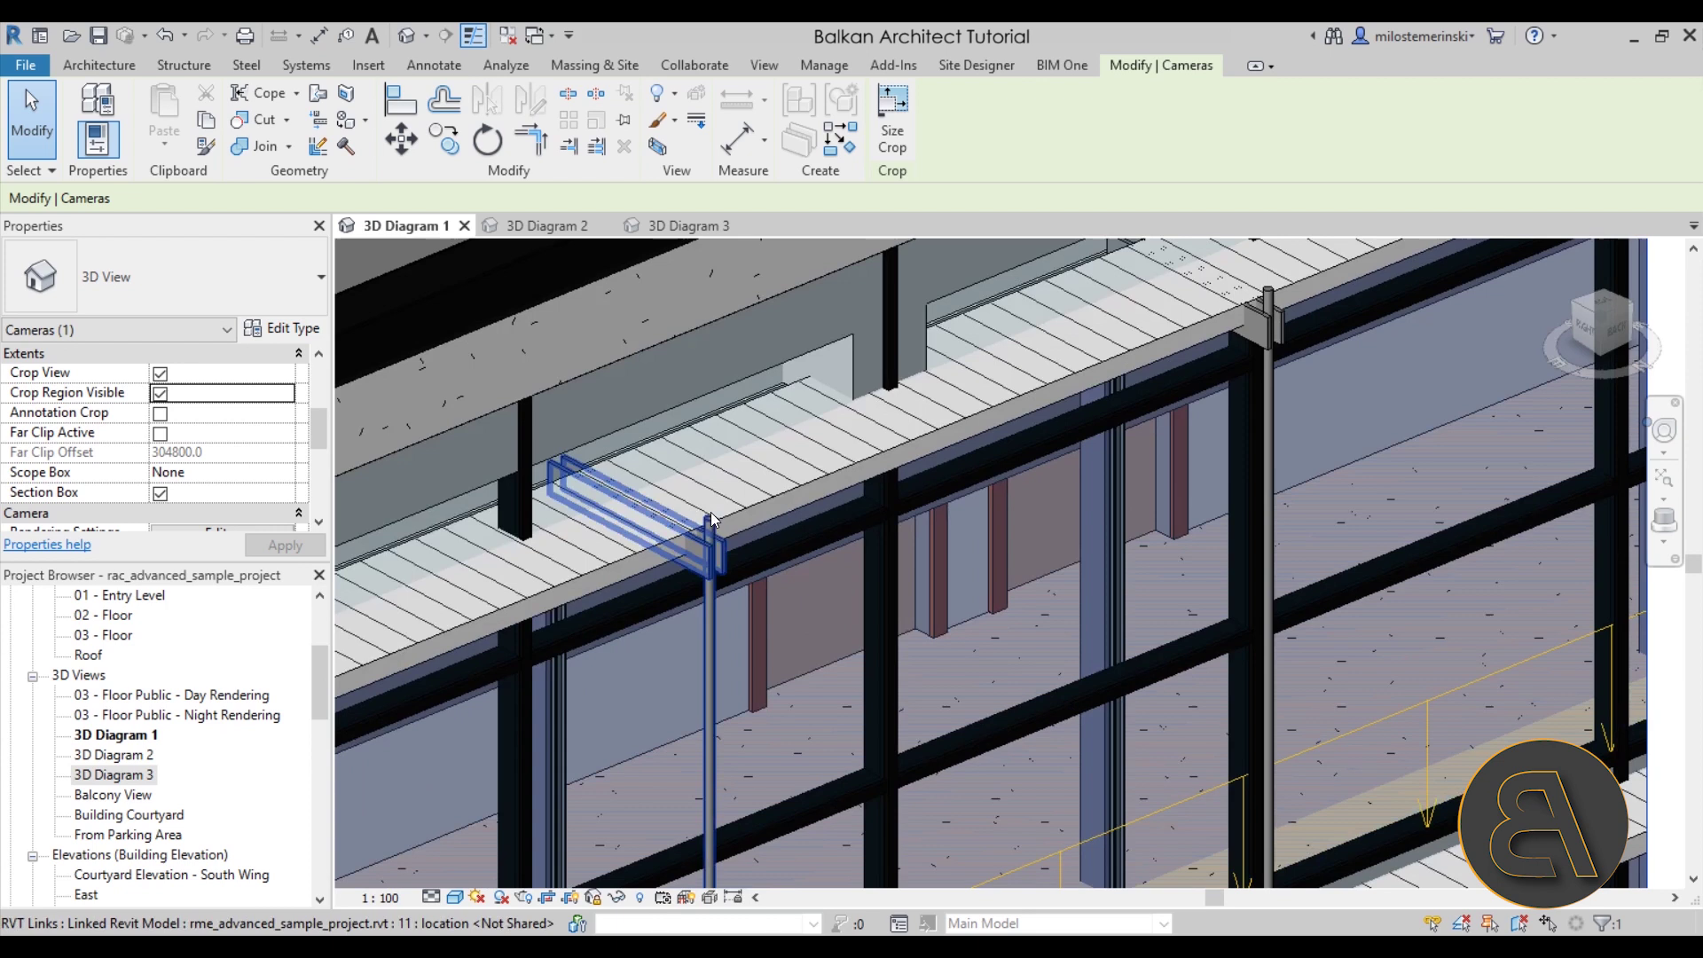
scroll(712, 529, "down", 5)
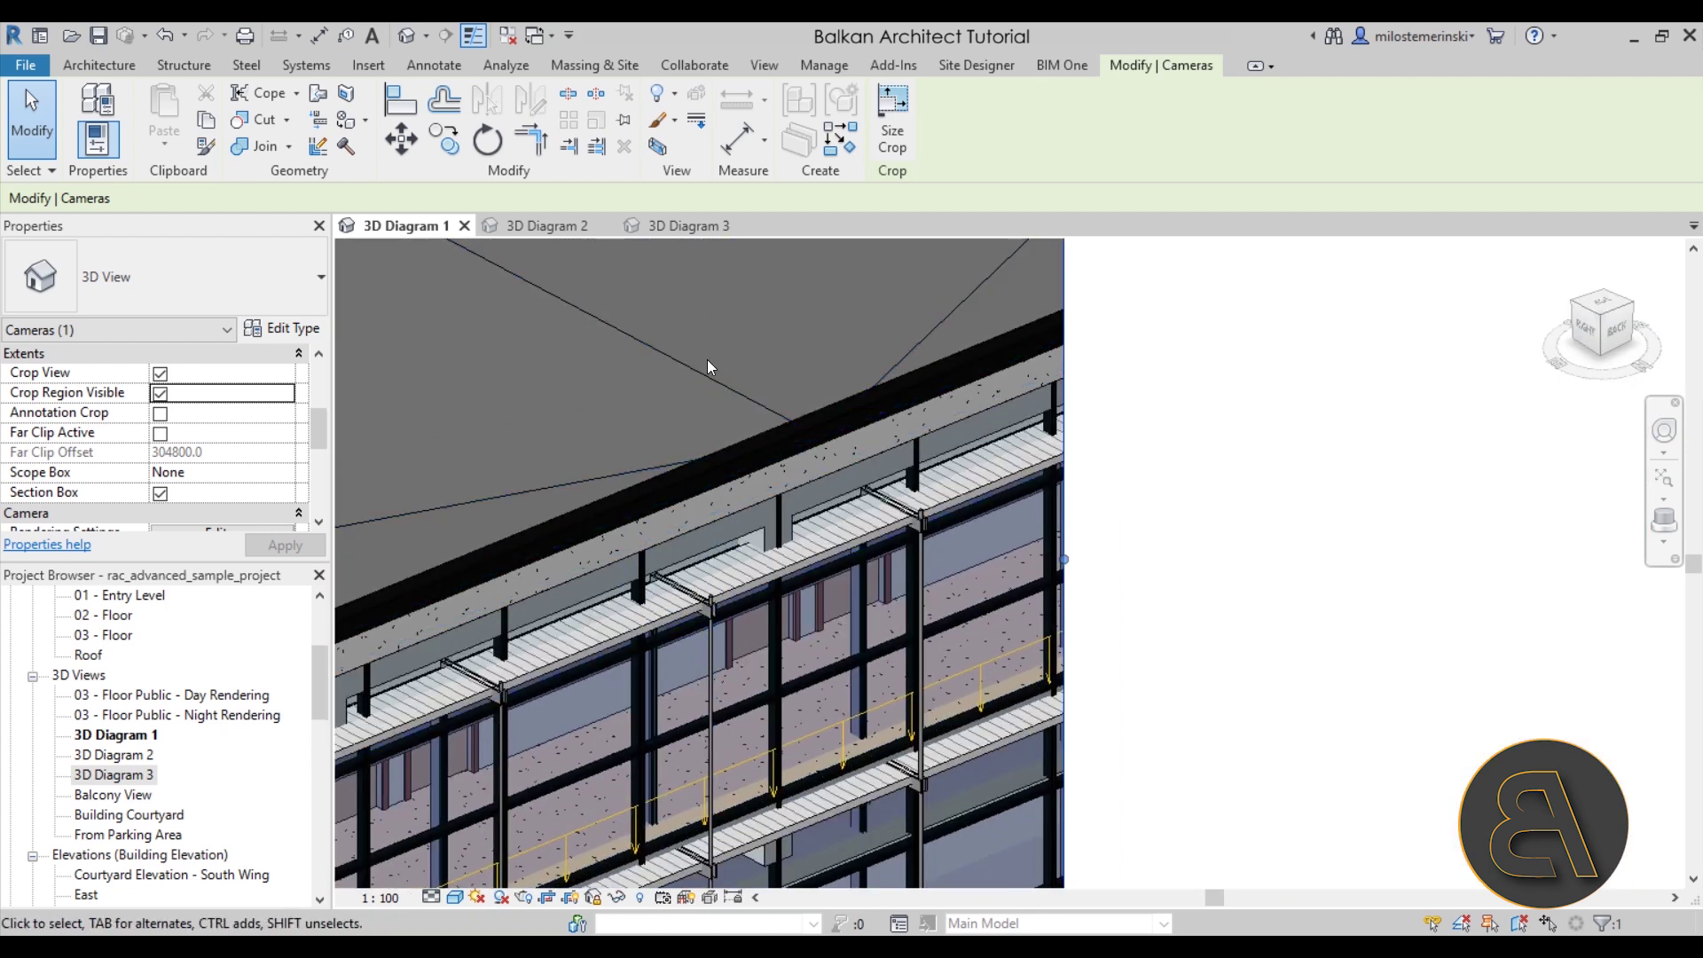
scroll(823, 444, "down", 5)
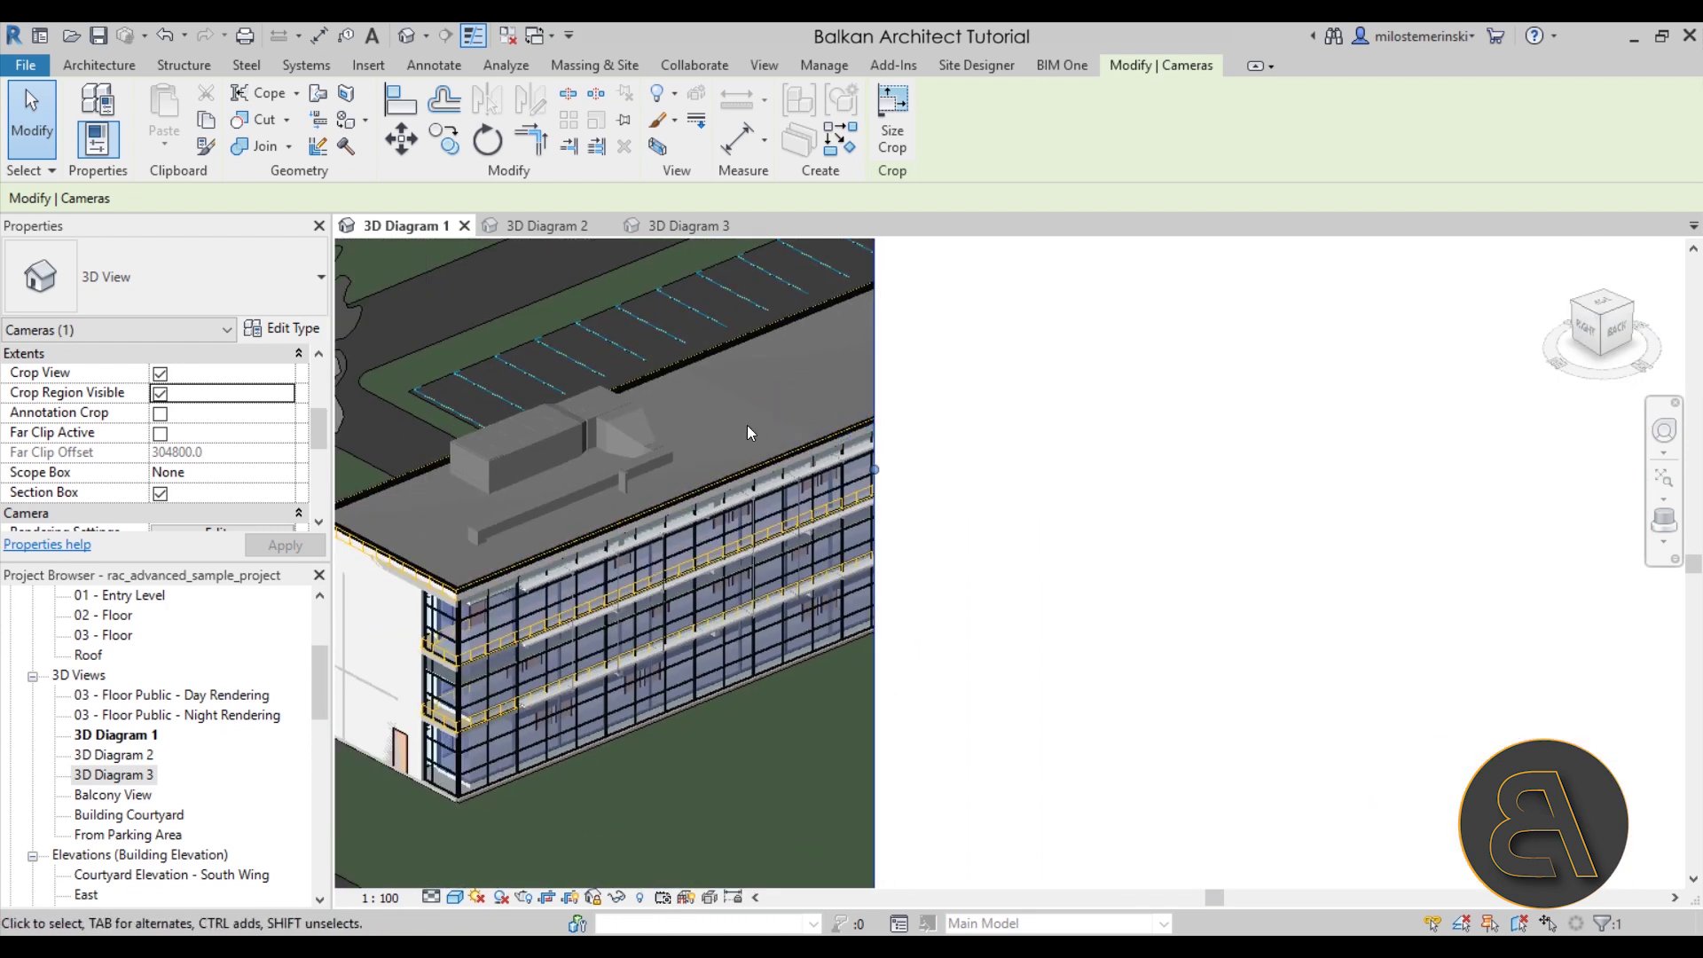
scroll(766, 413, "up", 5)
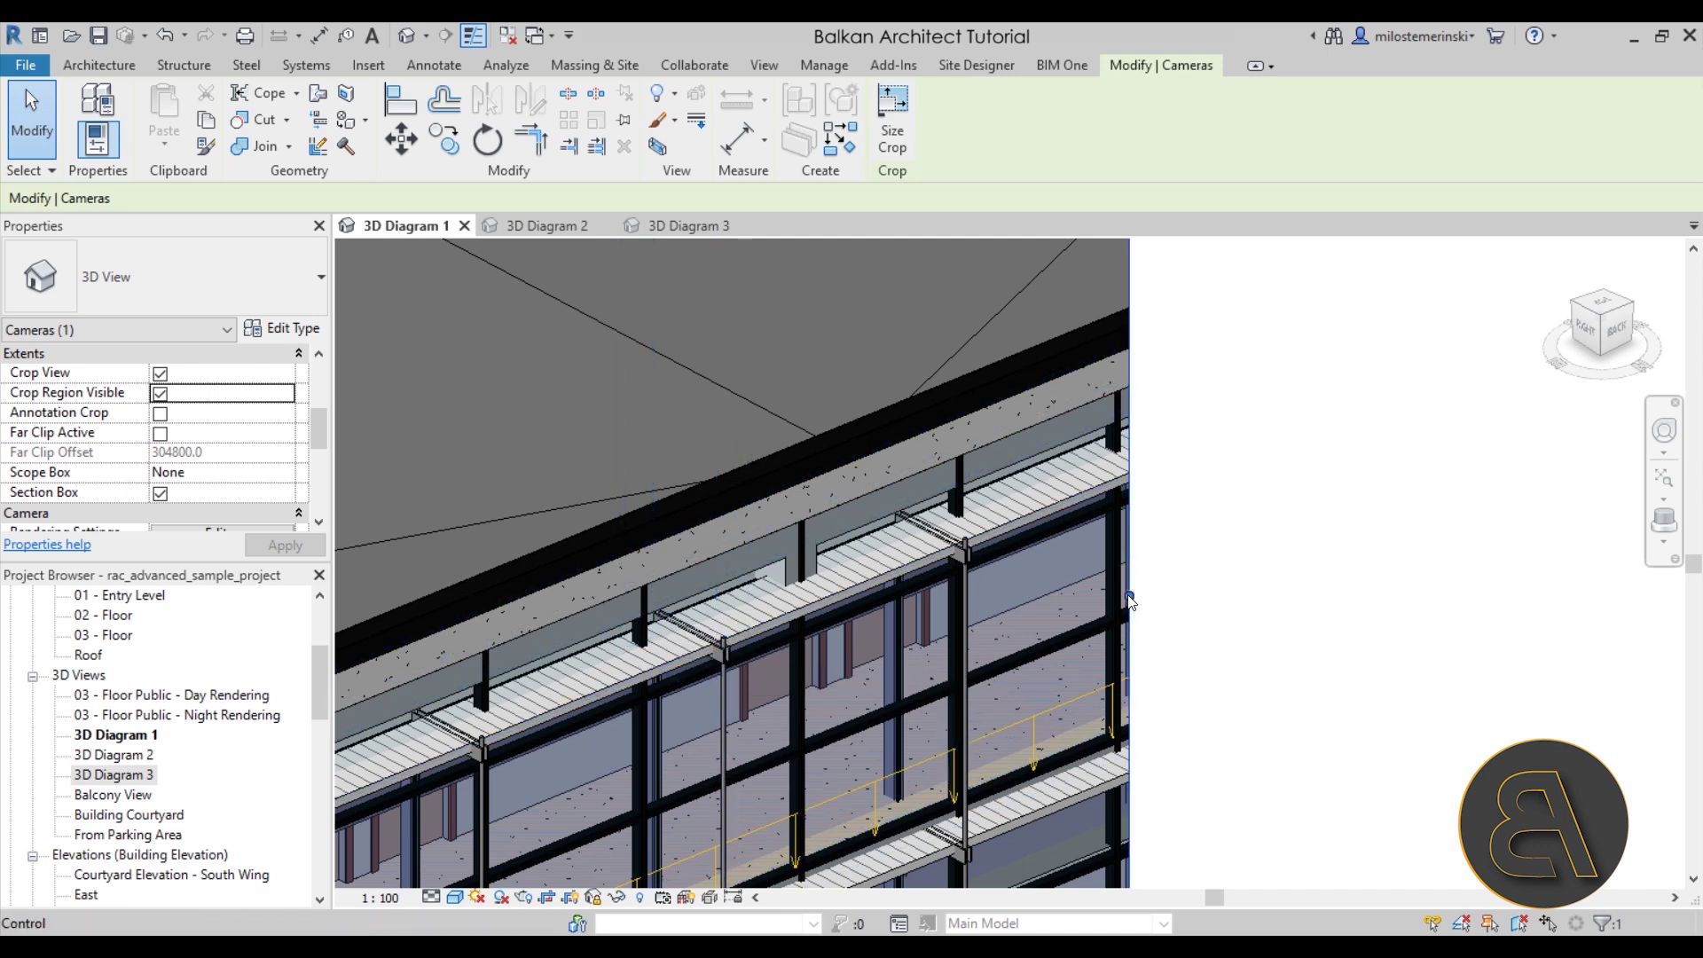
left_click_drag(807, 603, 721, 647)
Step: Fine-tune the right crop edge of 3D Diagram 1 to the centre of the vertical facade rod and deselect the crop region
scroll(718, 412, "up", 5)
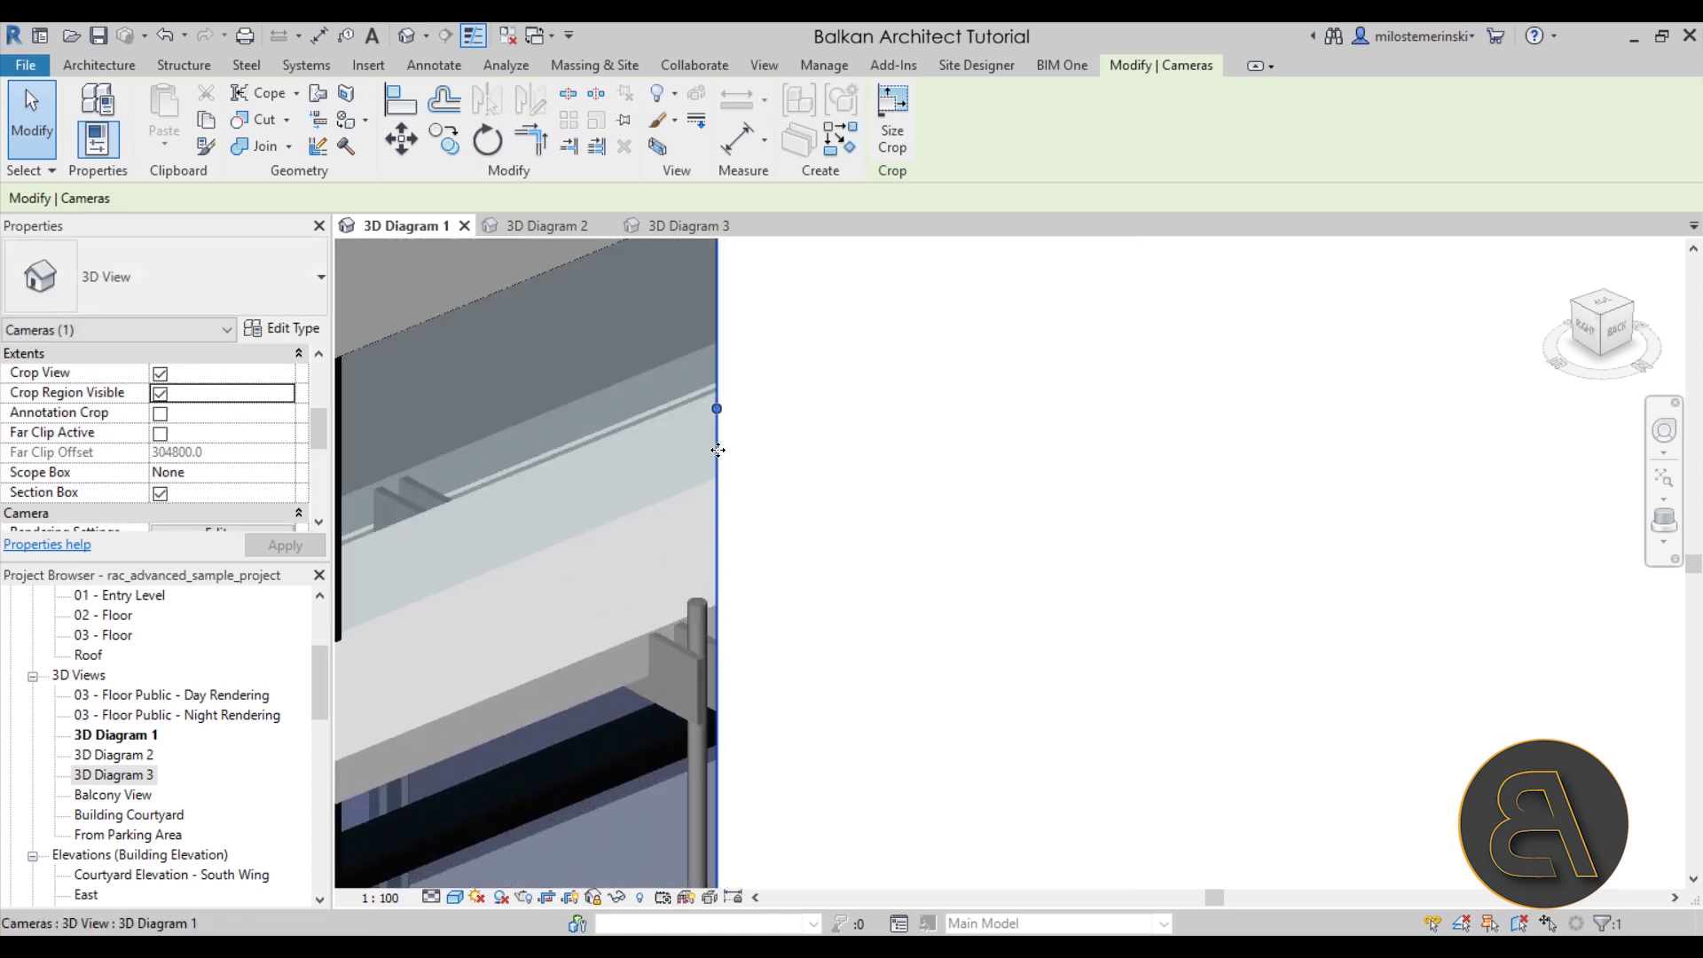
left_click_drag(717, 337, 694, 330)
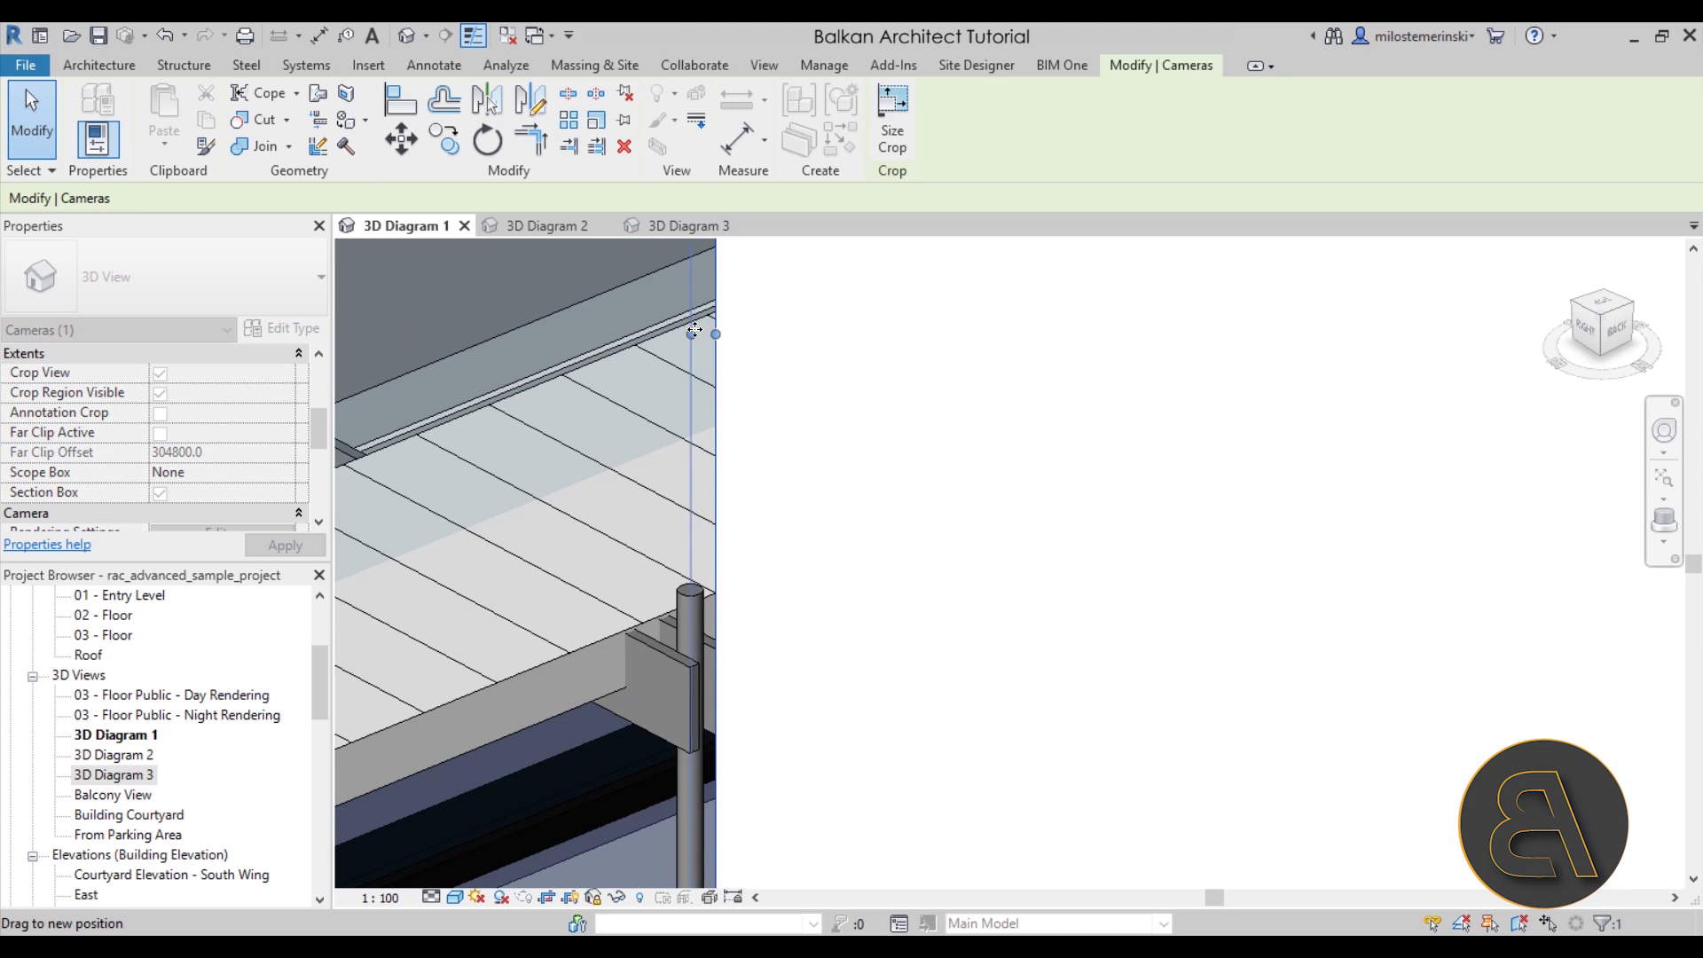
left_click_drag(908, 481, 908, 481)
left_click(970, 513)
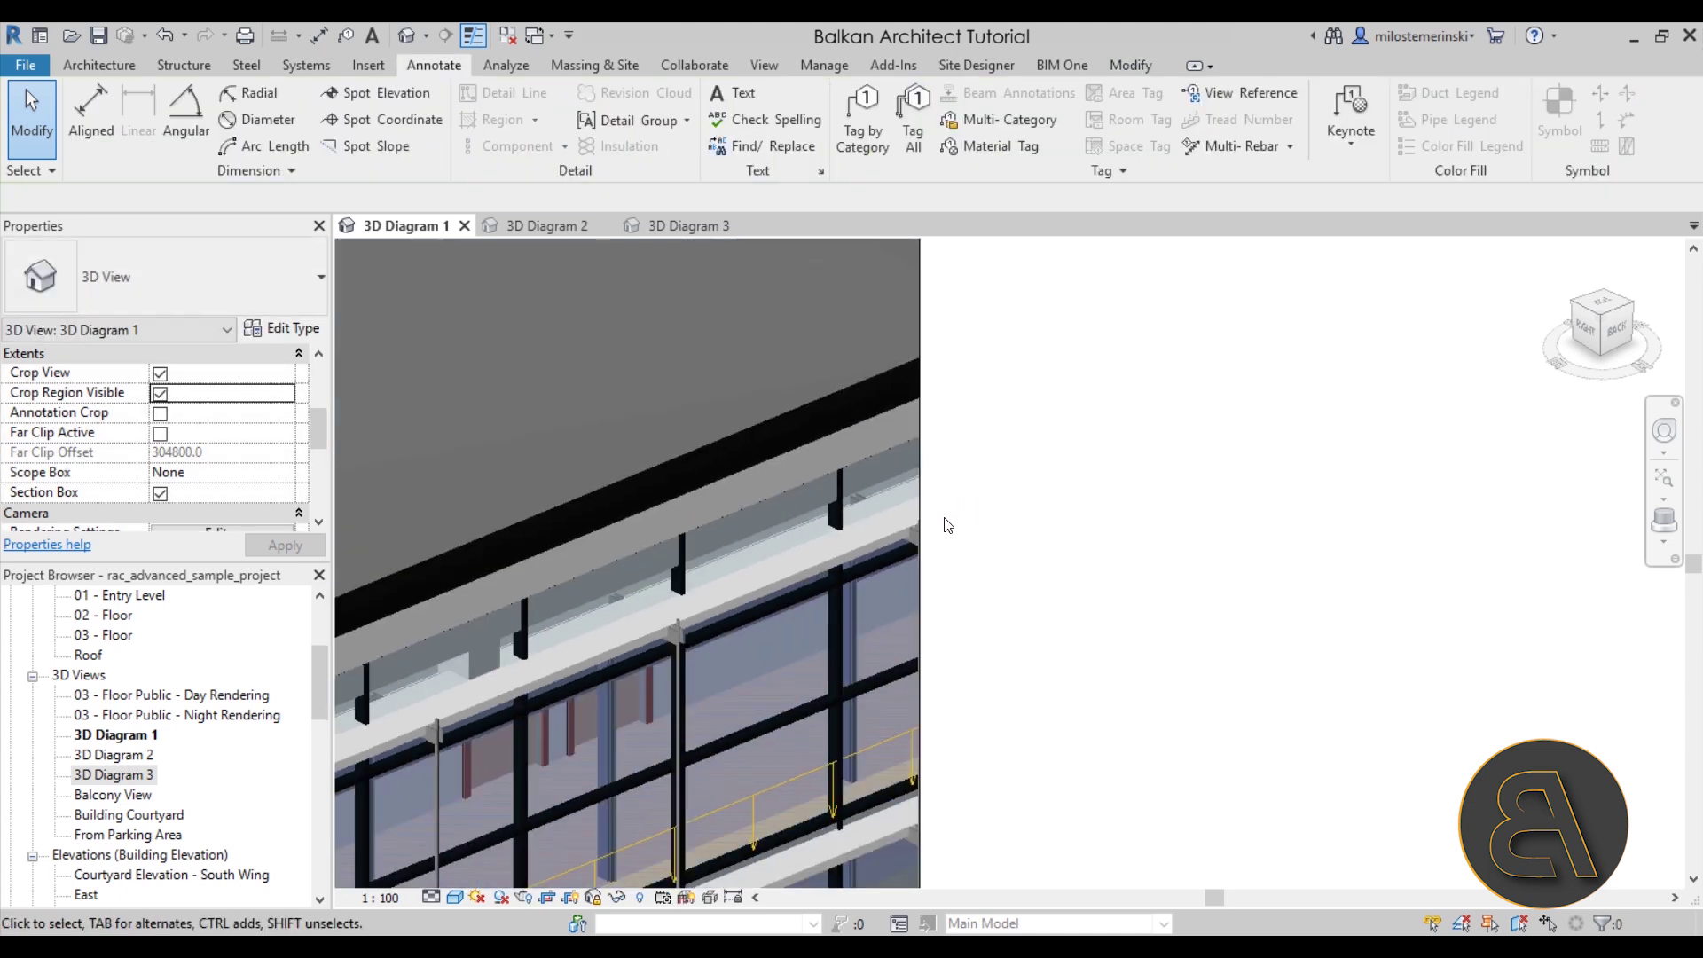
scroll(1153, 629, "down", 6)
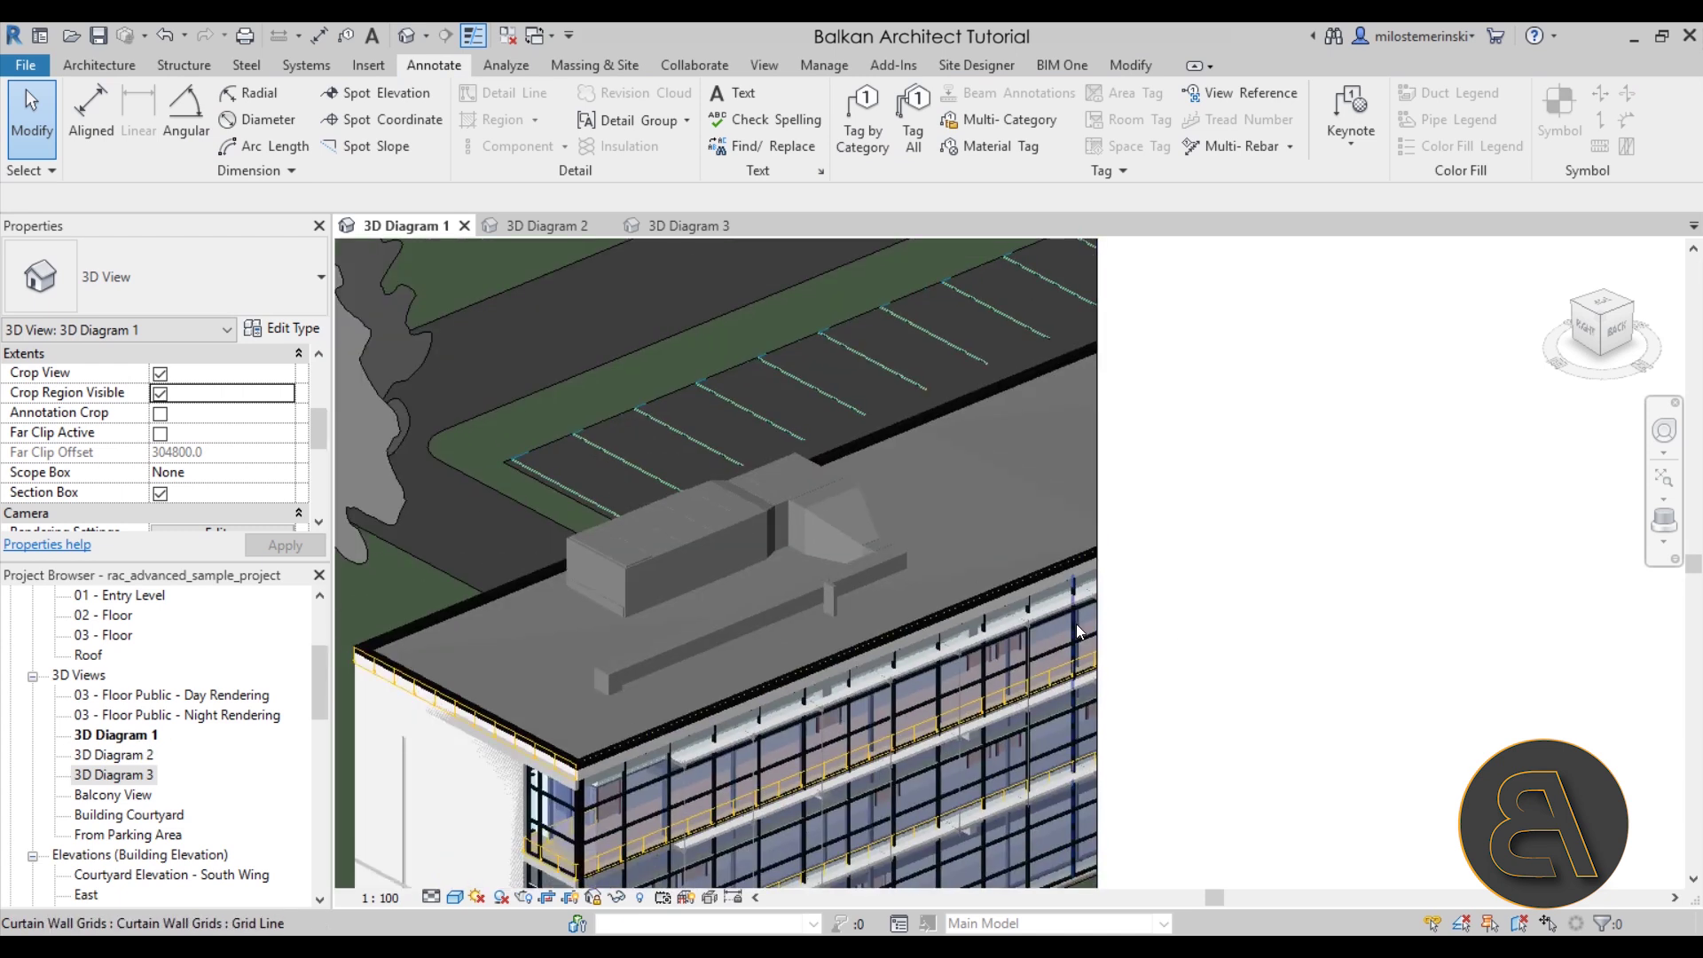
middle_click_drag(1299, 678, 946, 654)
scroll(1125, 666, "down", 2)
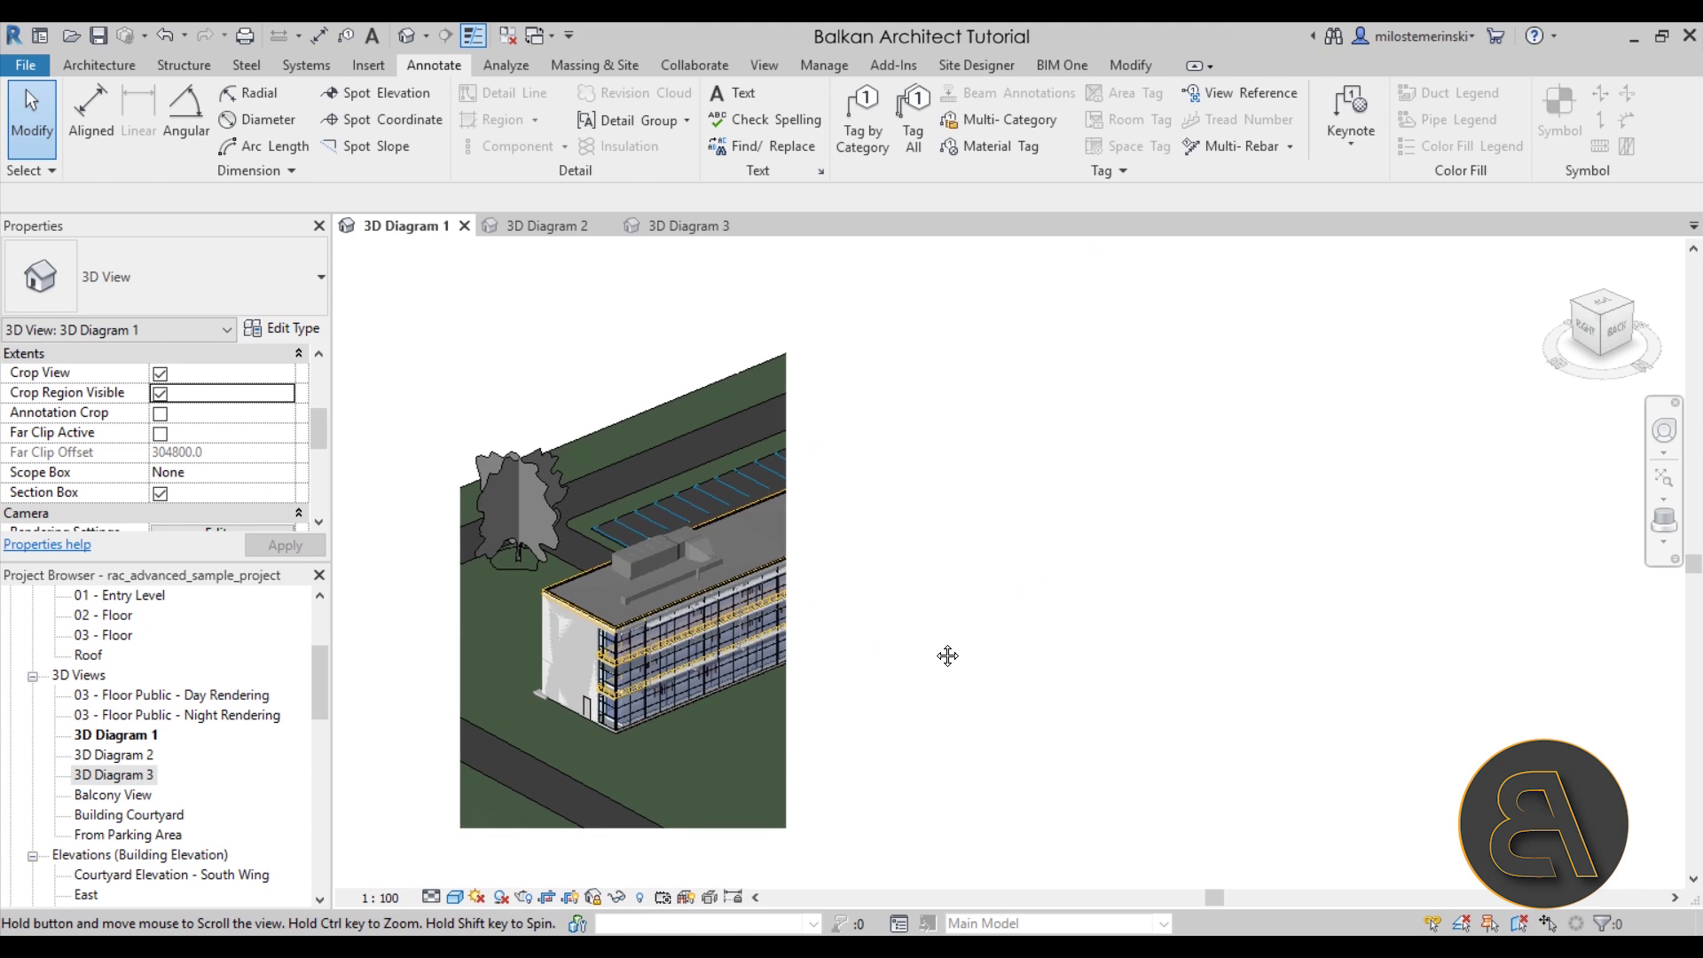
scroll(798, 639, "up", 1)
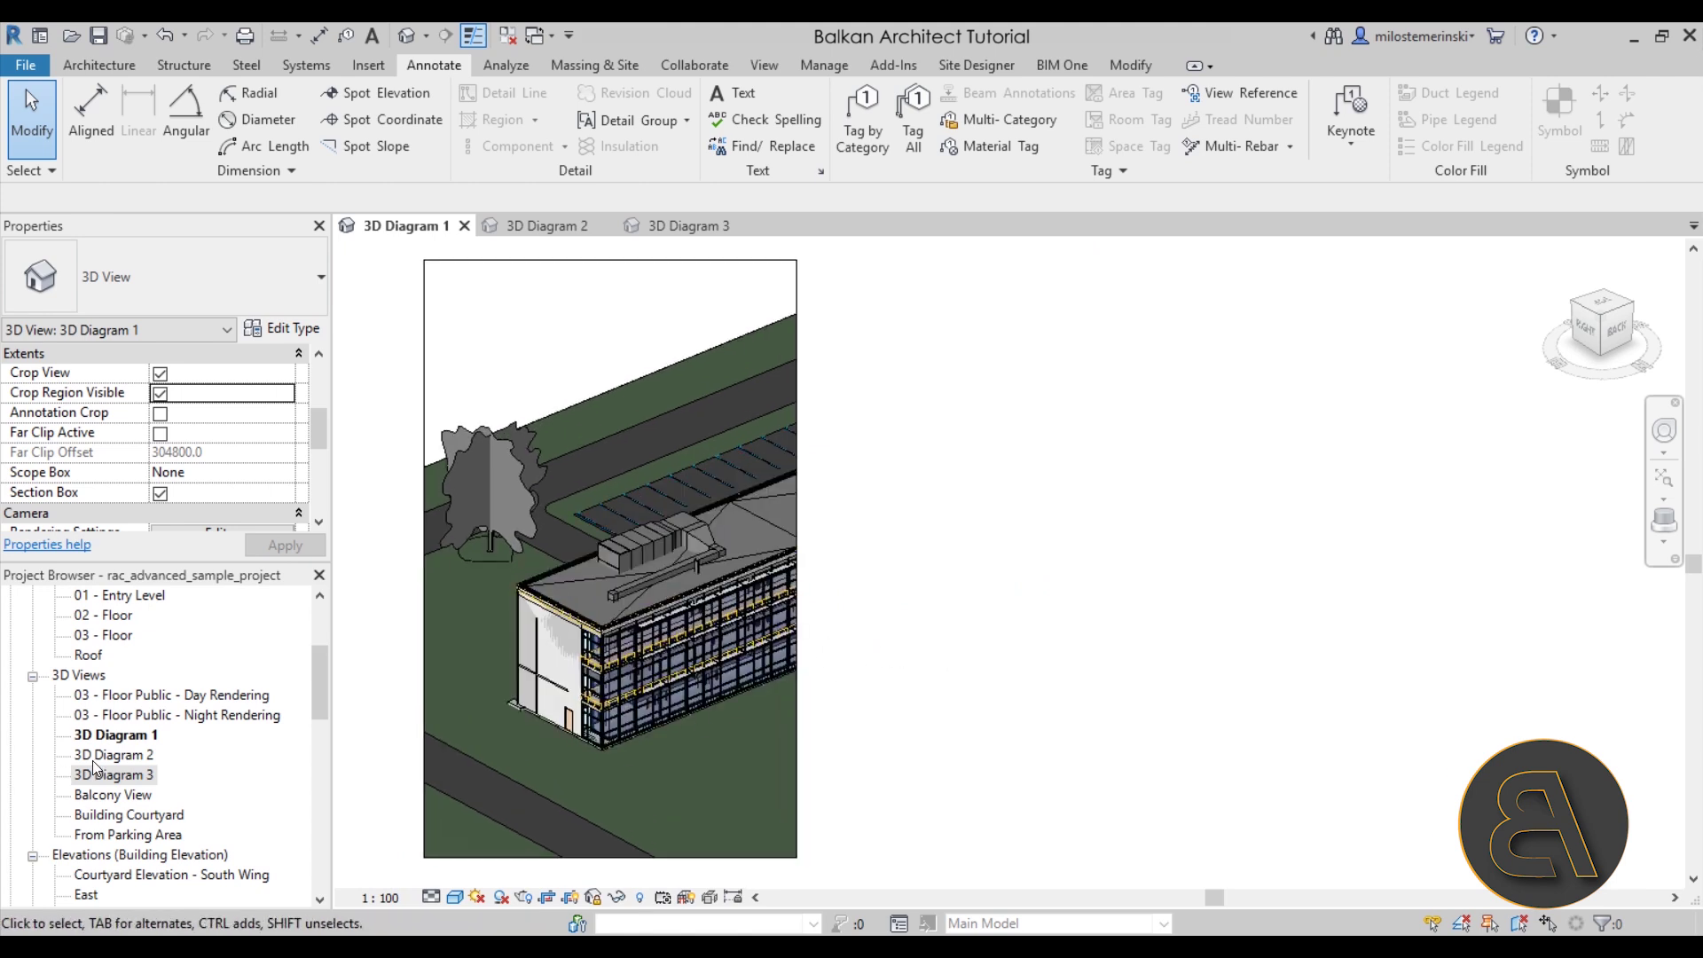
Step: Open the 3D Diagram 2 view and pull the crop region's left edge inward to cut through the left wing
double_click(93, 755)
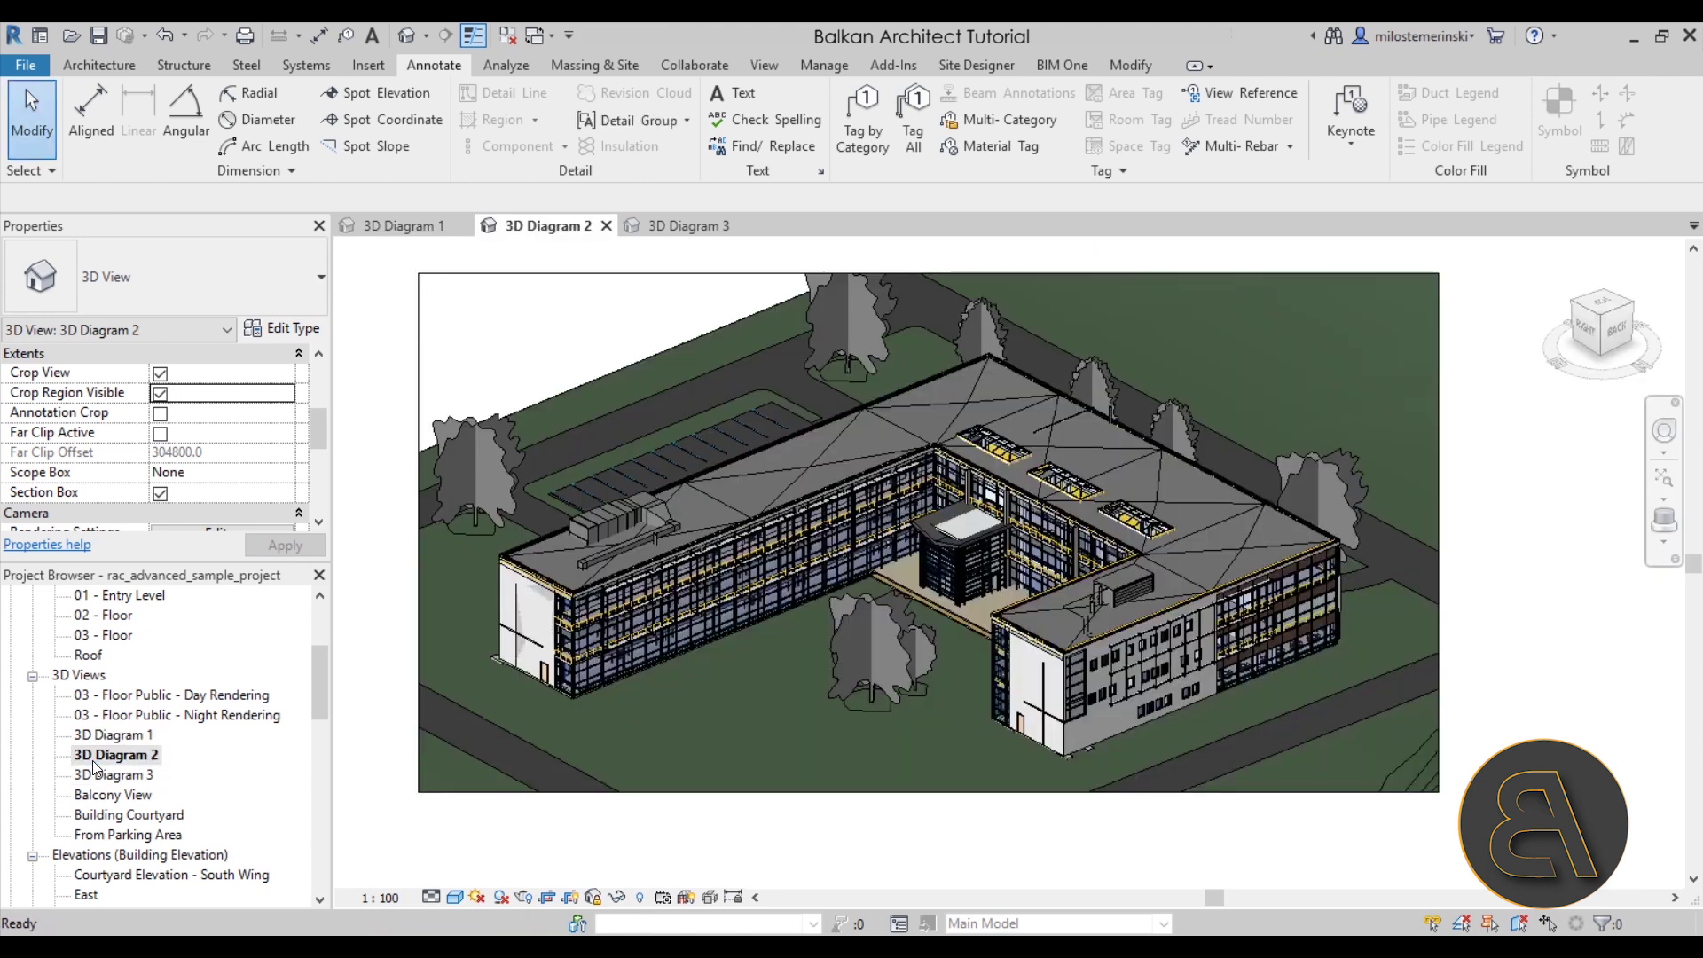
left_click(419, 363)
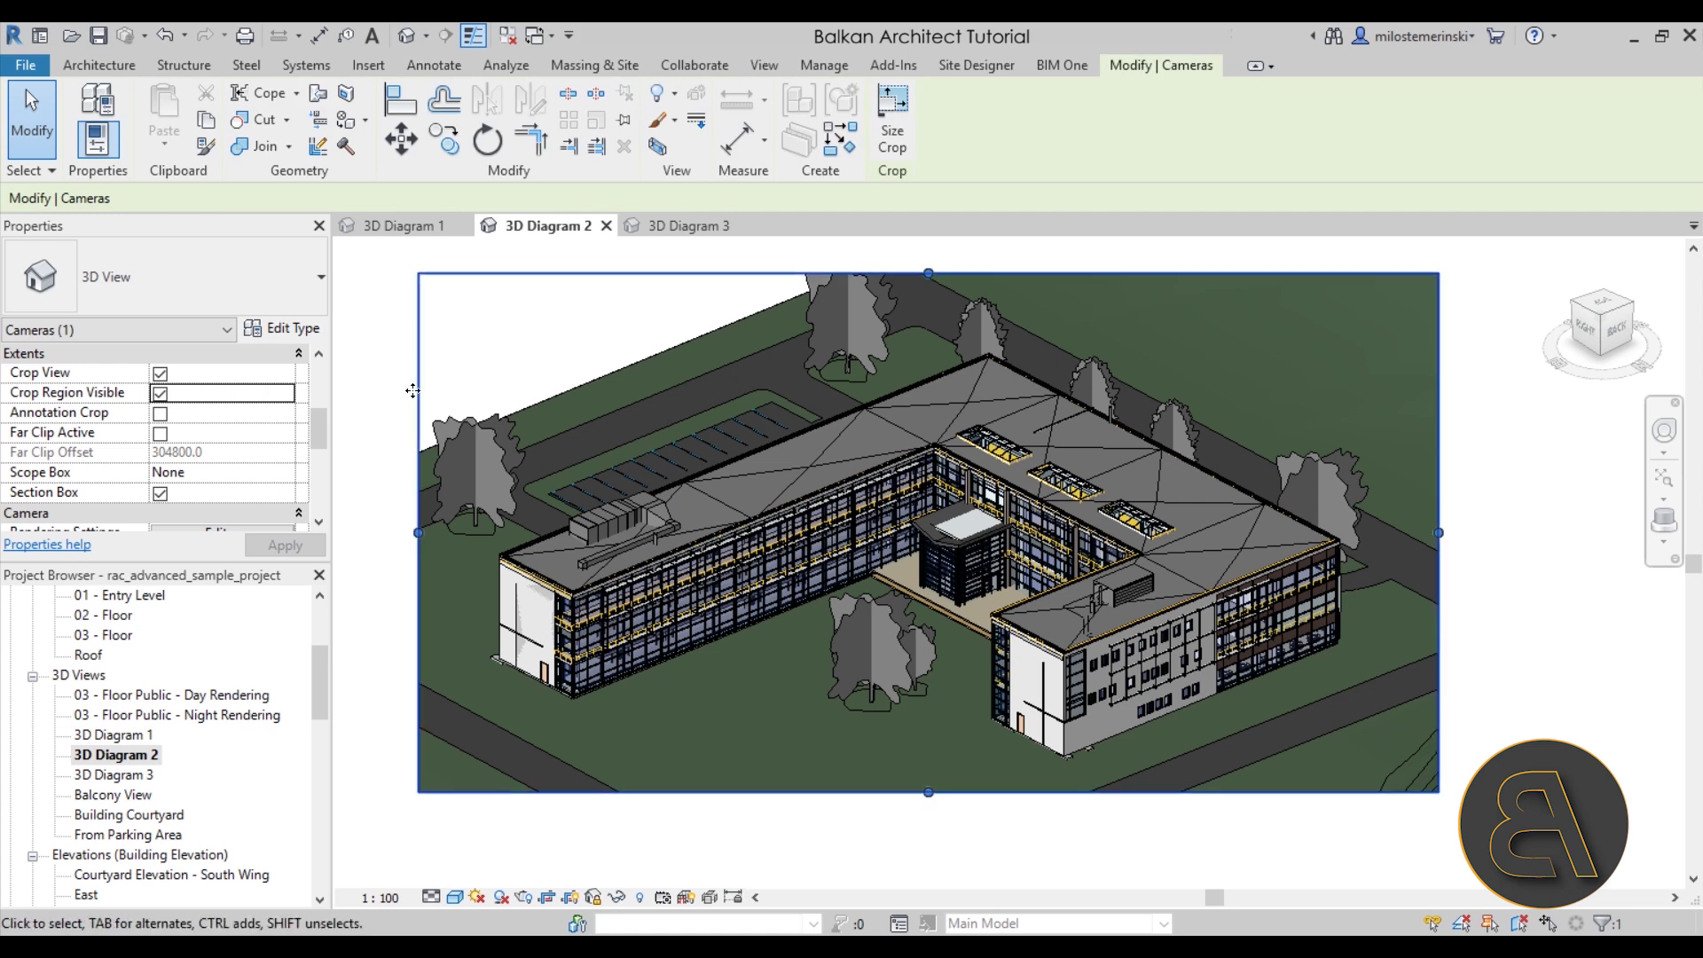
left_click_drag(419, 532, 693, 524)
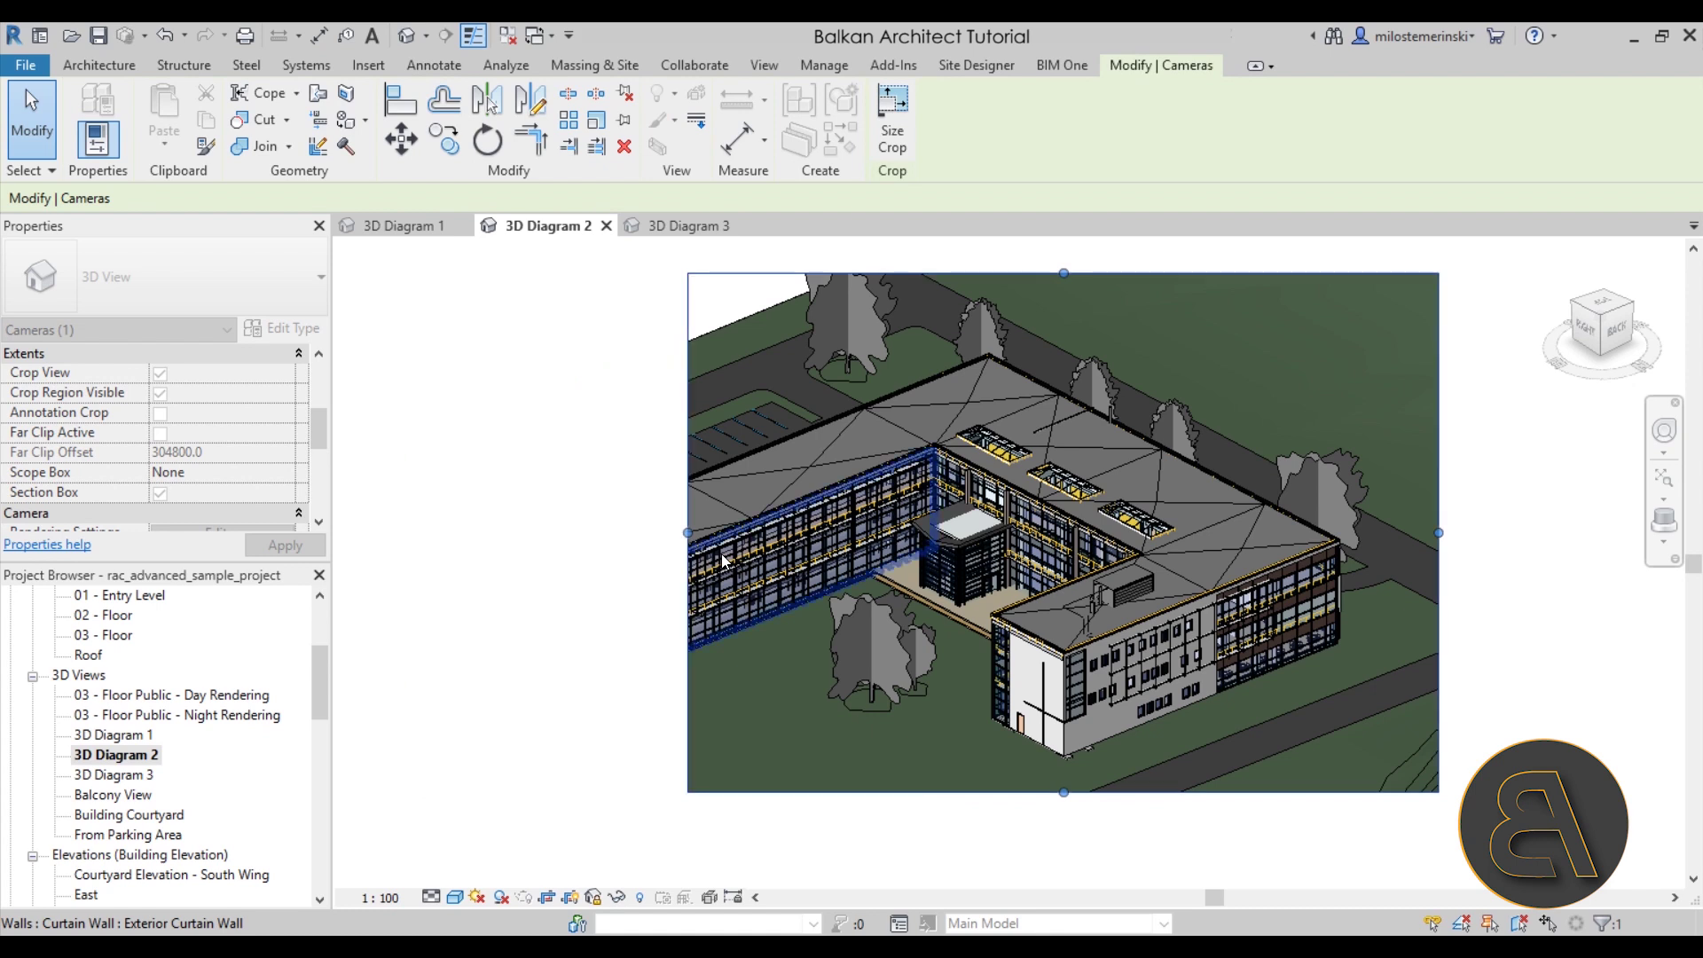
Step: Move the left crop edge of 3D Diagram 2 onto a vertical rod on the left wing's courtyard facade
scroll(721, 553, "up", 5)
middle_click_drag(946, 609, 716, 541)
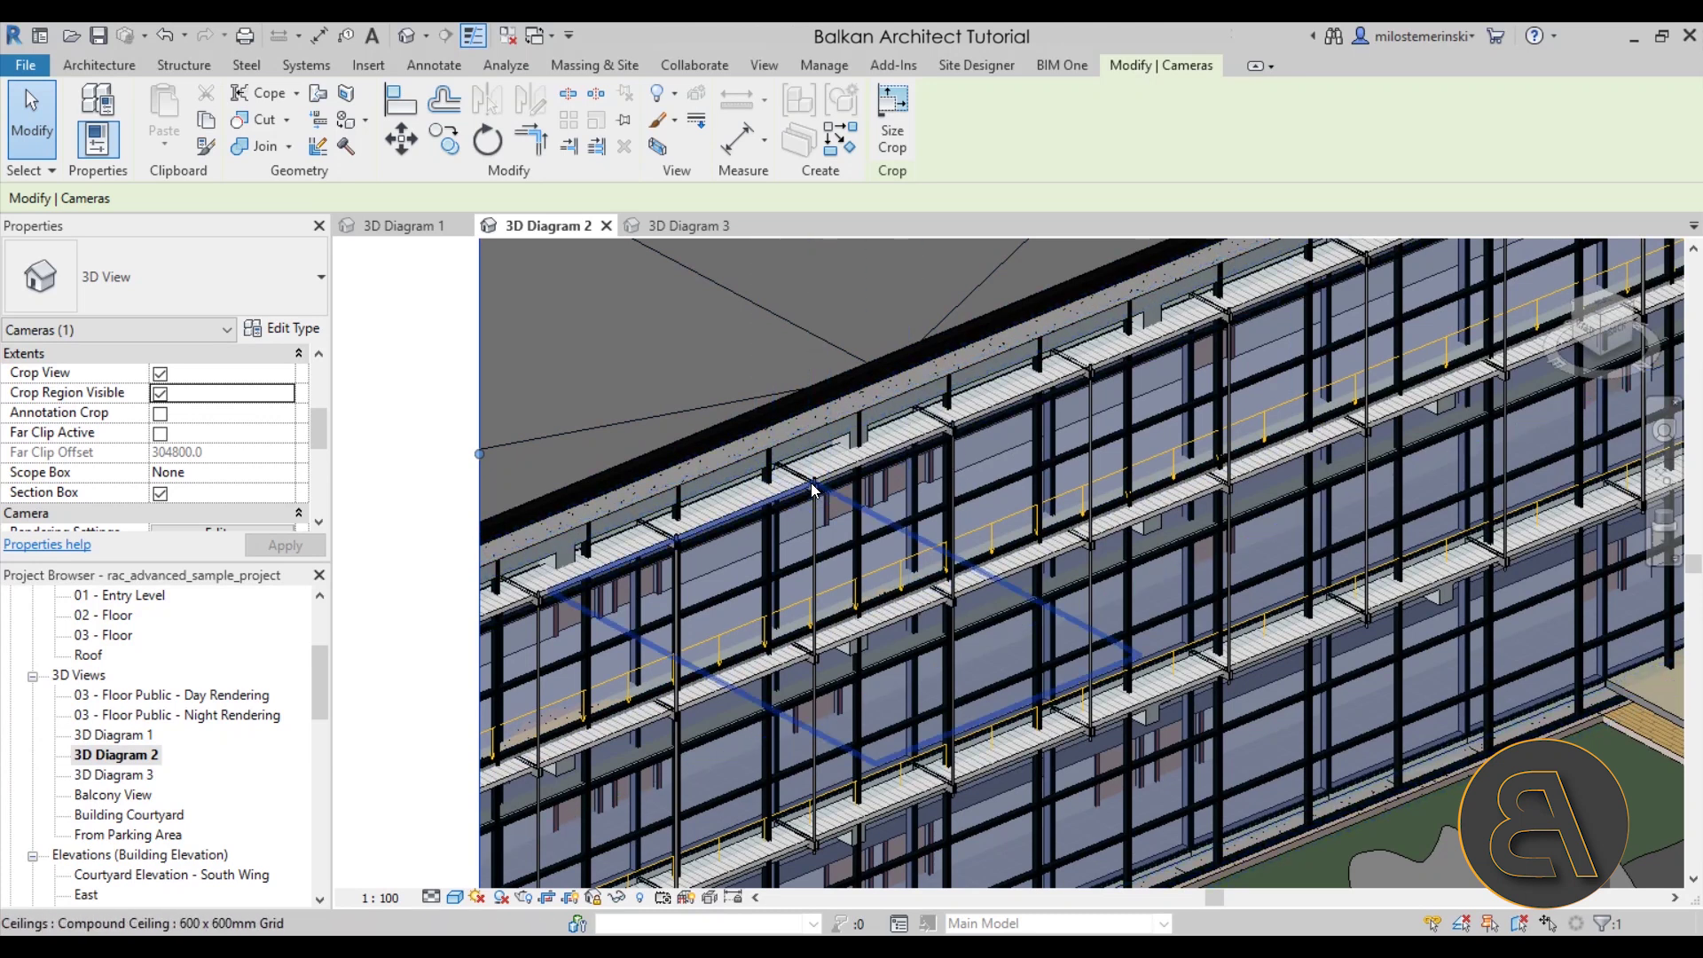
left_click_drag(724, 455, 818, 469)
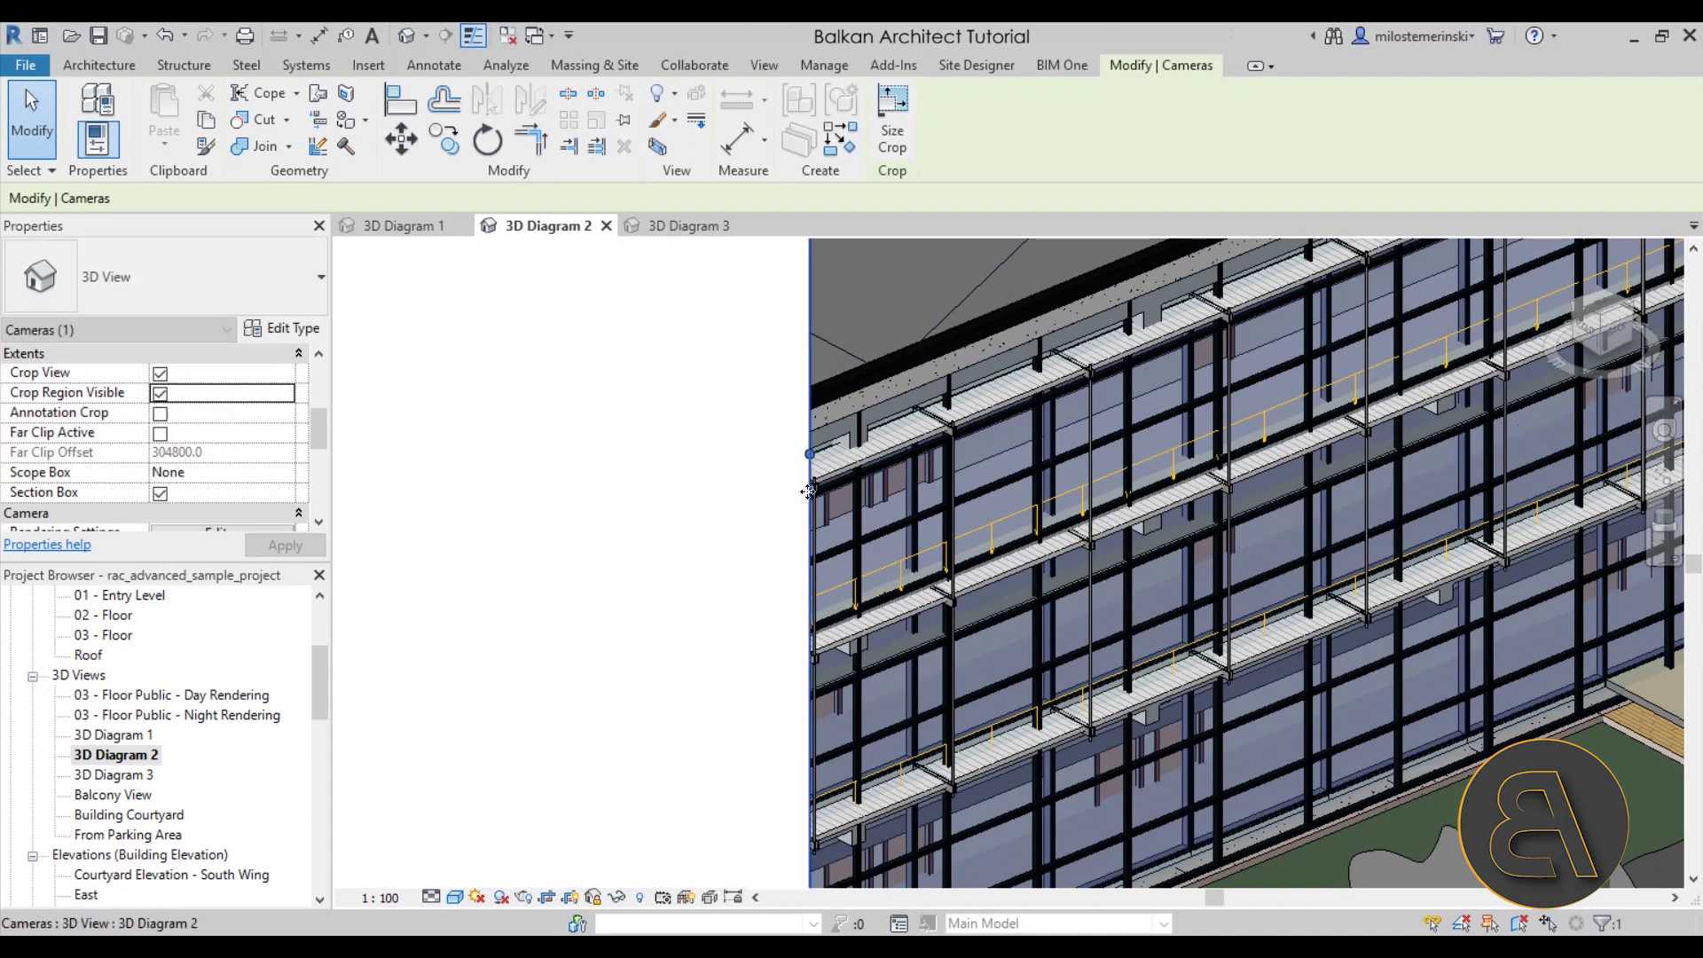
Step: Fine-tune the left crop edge of 3D Diagram 2 to the centre of the vertical facade rod and deselect the crop region
scroll(828, 440, "up", 5)
middle_click_drag(831, 432, 750, 400)
left_click_drag(740, 394, 792, 388)
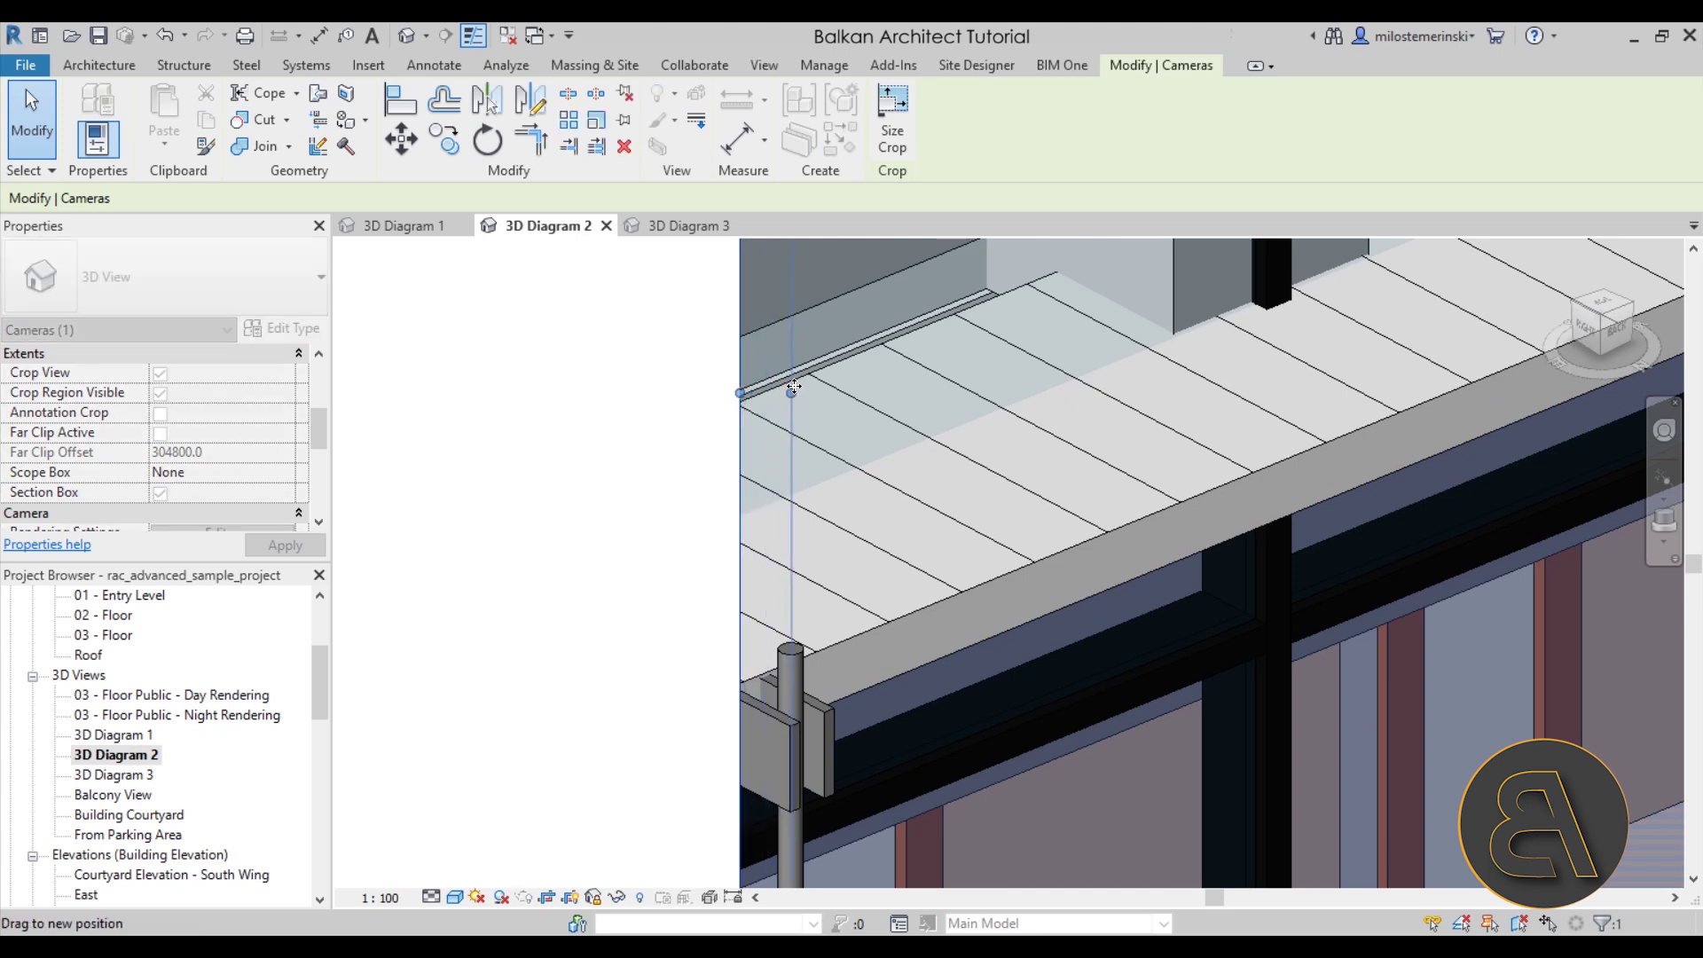
left_click_drag(413, 561, 476, 535)
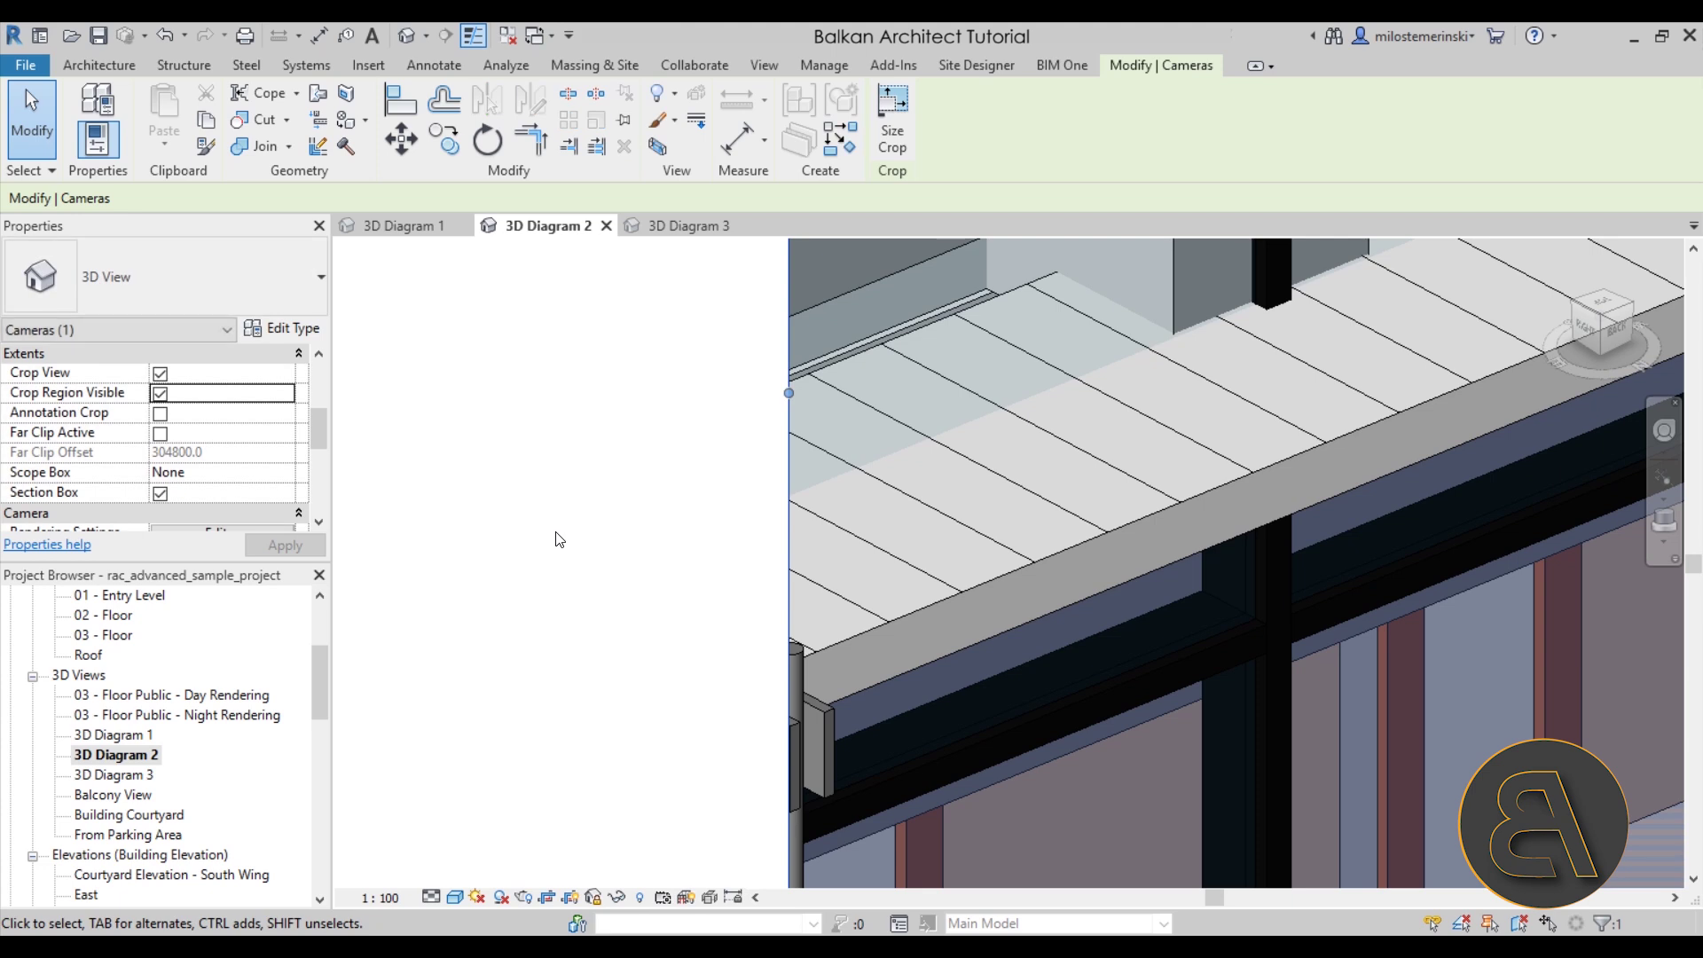
left_click(720, 488)
scroll(707, 548, "down", 8)
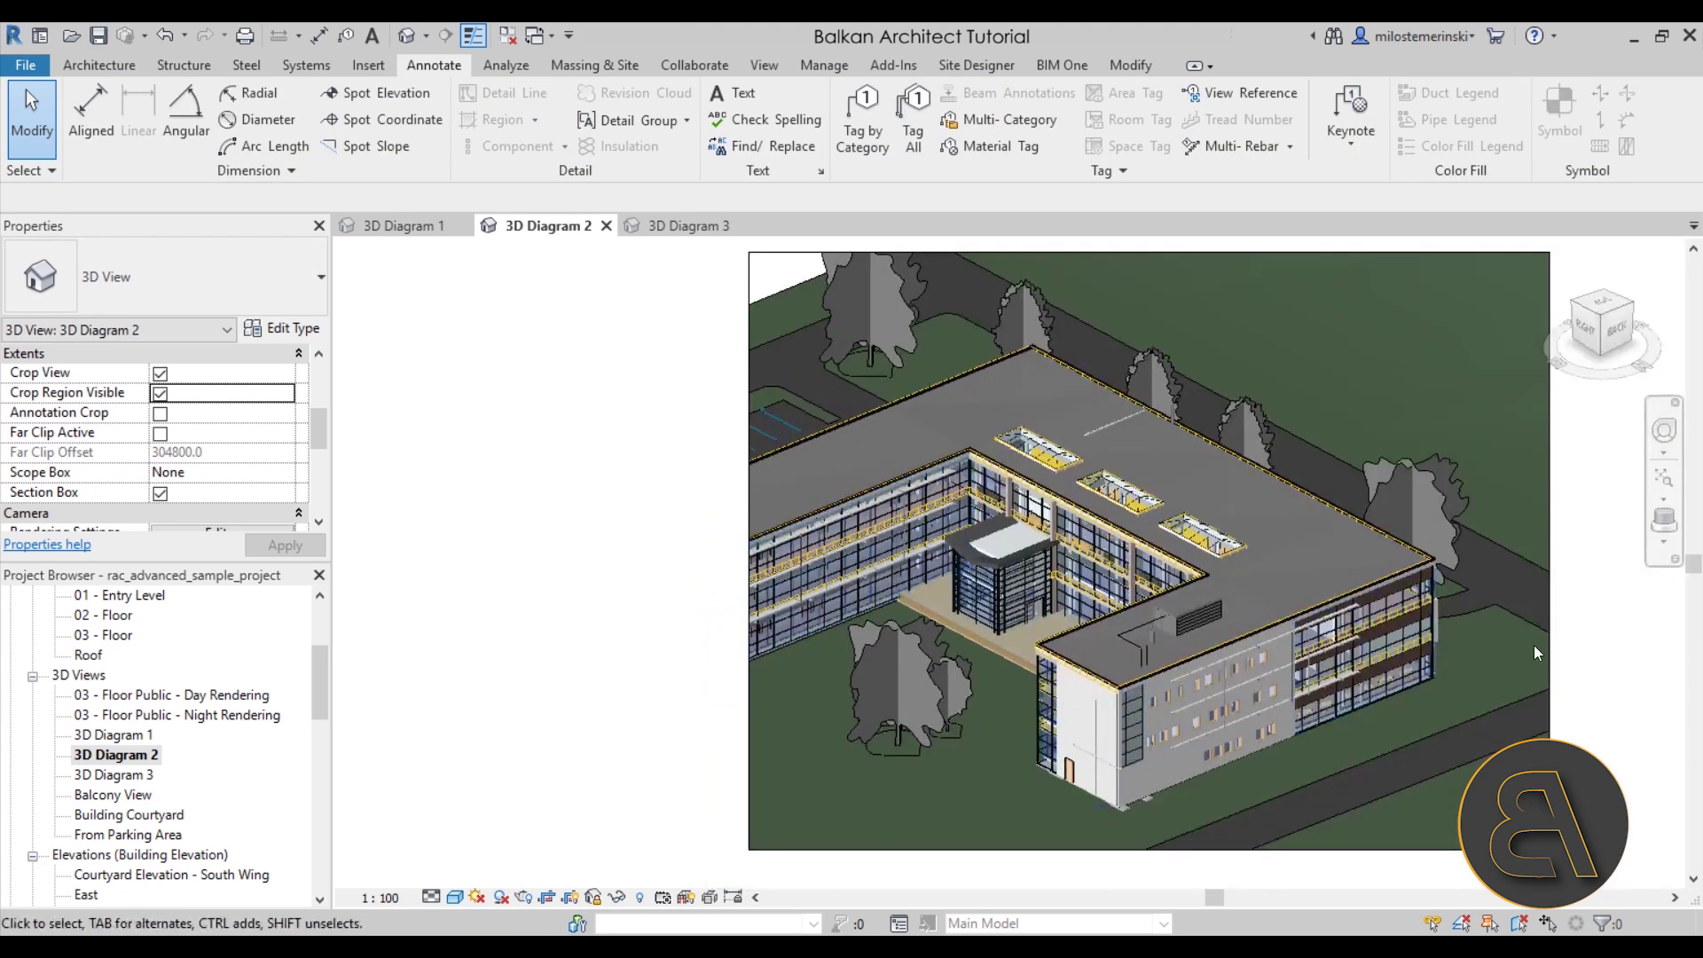
Step: Select the crop region of 3D Diagram 2 and pull its right edge inward to cut through the courtyard pavilion
left_click(1550, 525)
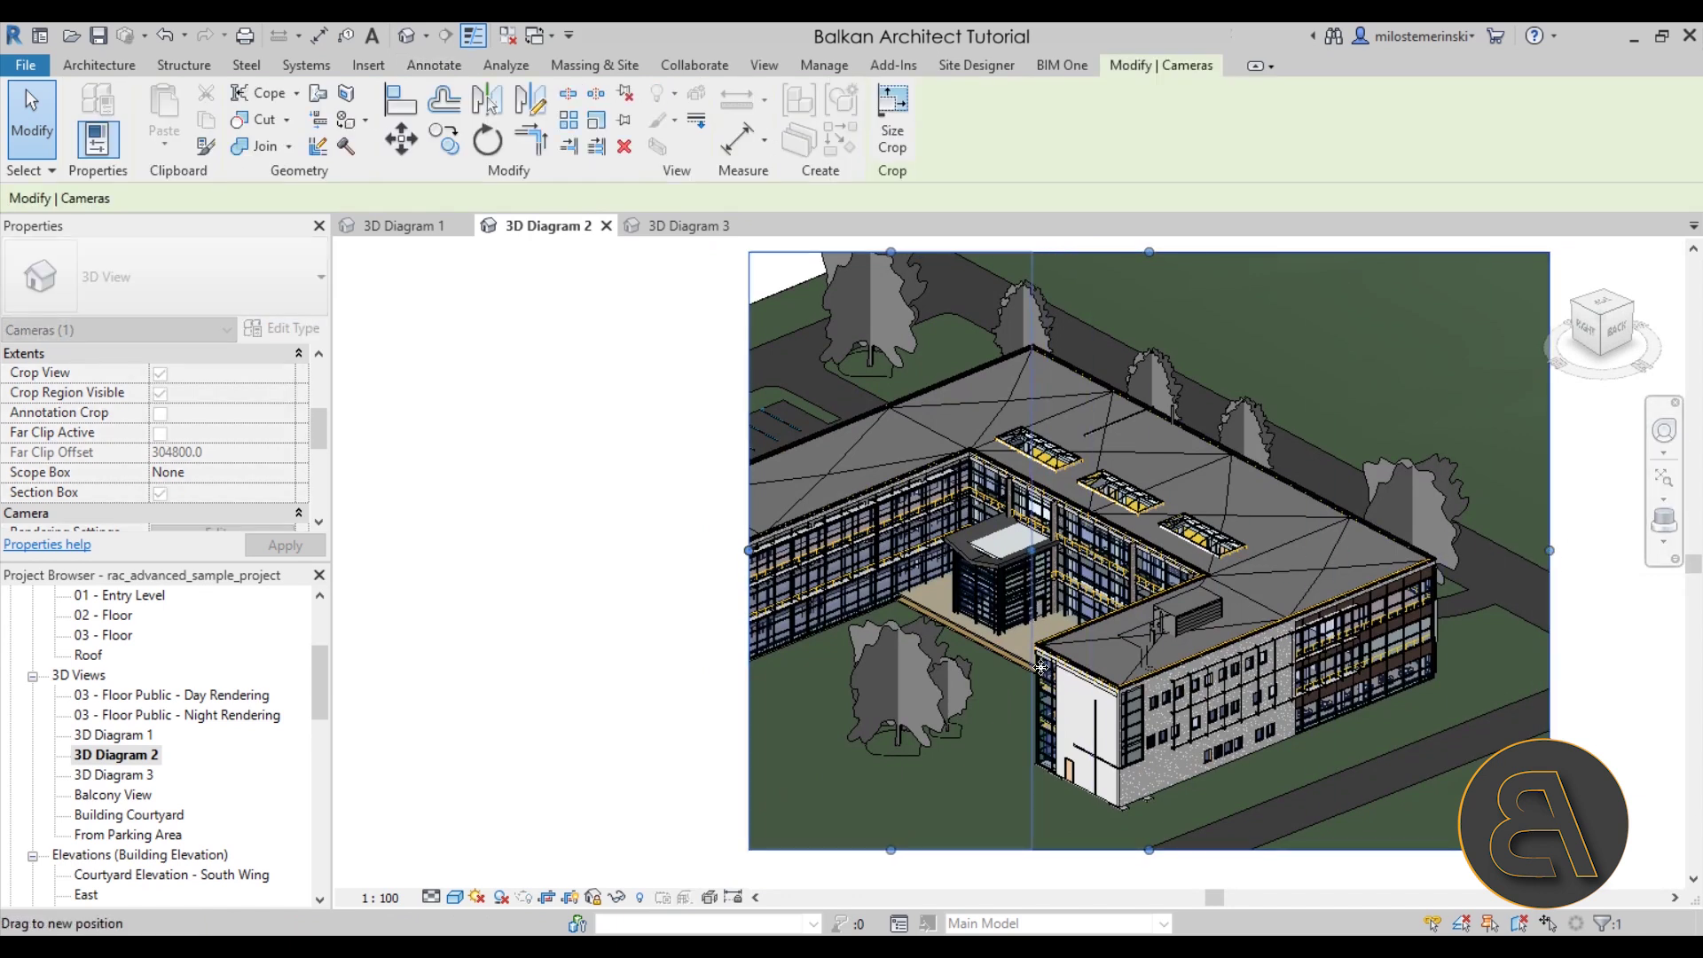
left_click_drag(1041, 667, 1032, 667)
middle_click_drag(1032, 667, 1115, 644)
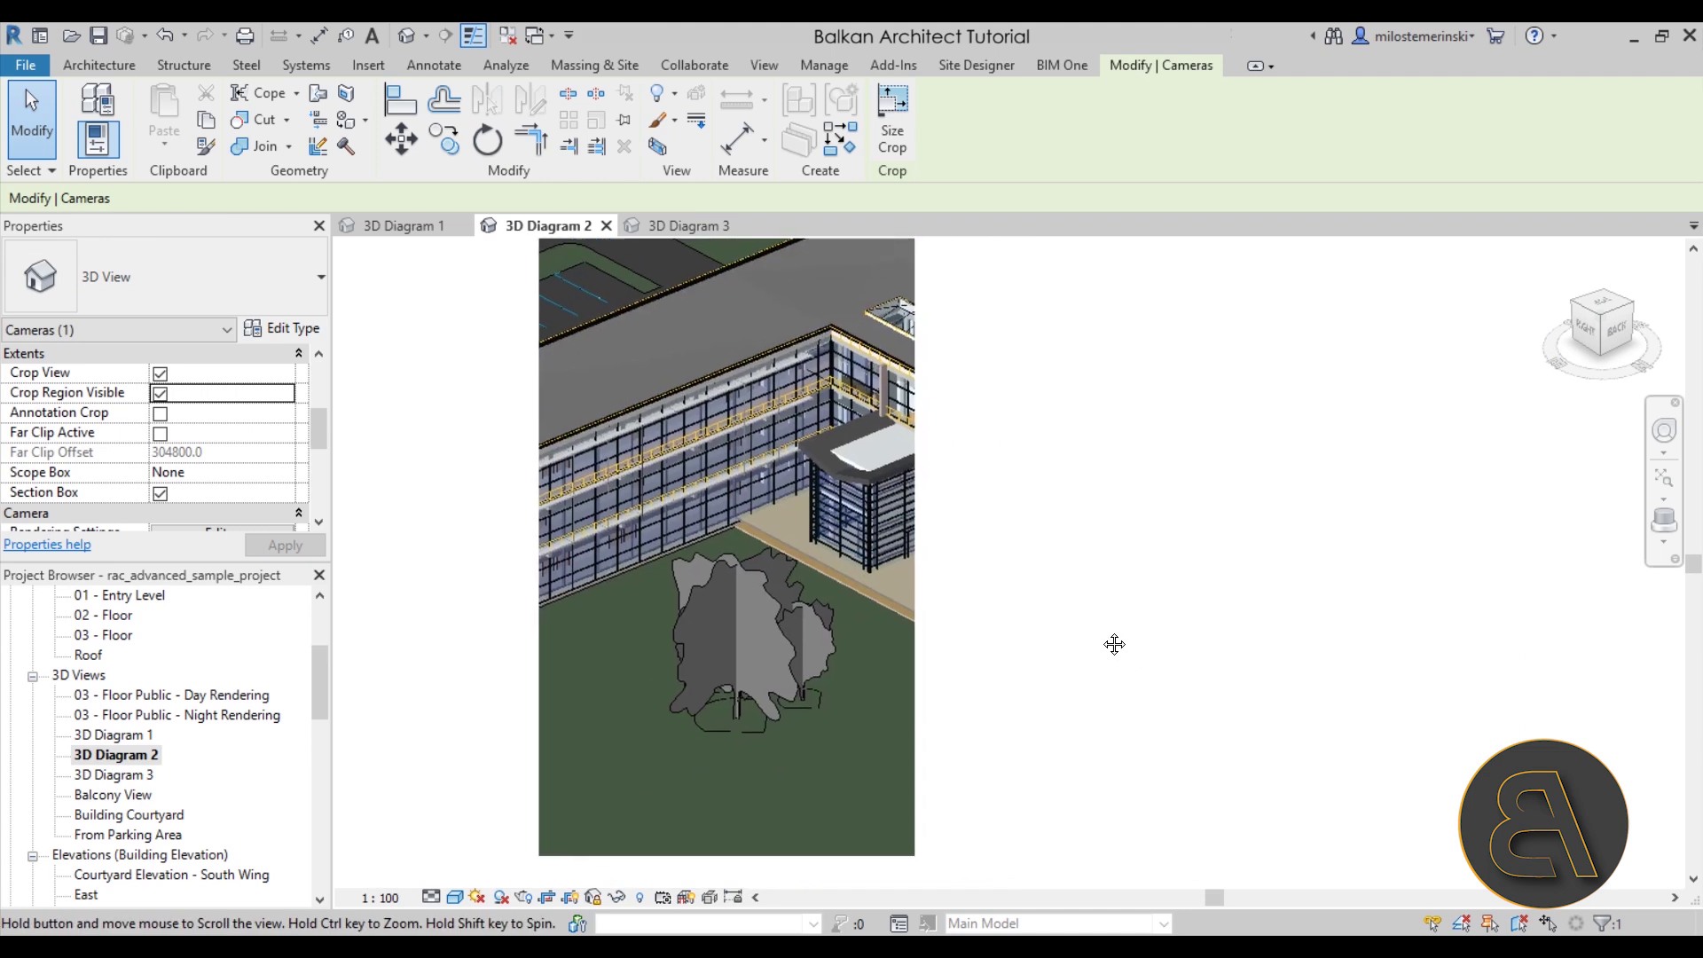
left_click_drag(915, 460, 936, 497)
Step: Align the right crop edge of 3D Diagram 2 with the vertical mullion beside the pavilion door and deselect the crop region
scroll(953, 413, "up", 3)
middle_click_drag(953, 413, 896, 372)
left_click_drag(903, 326, 823, 333)
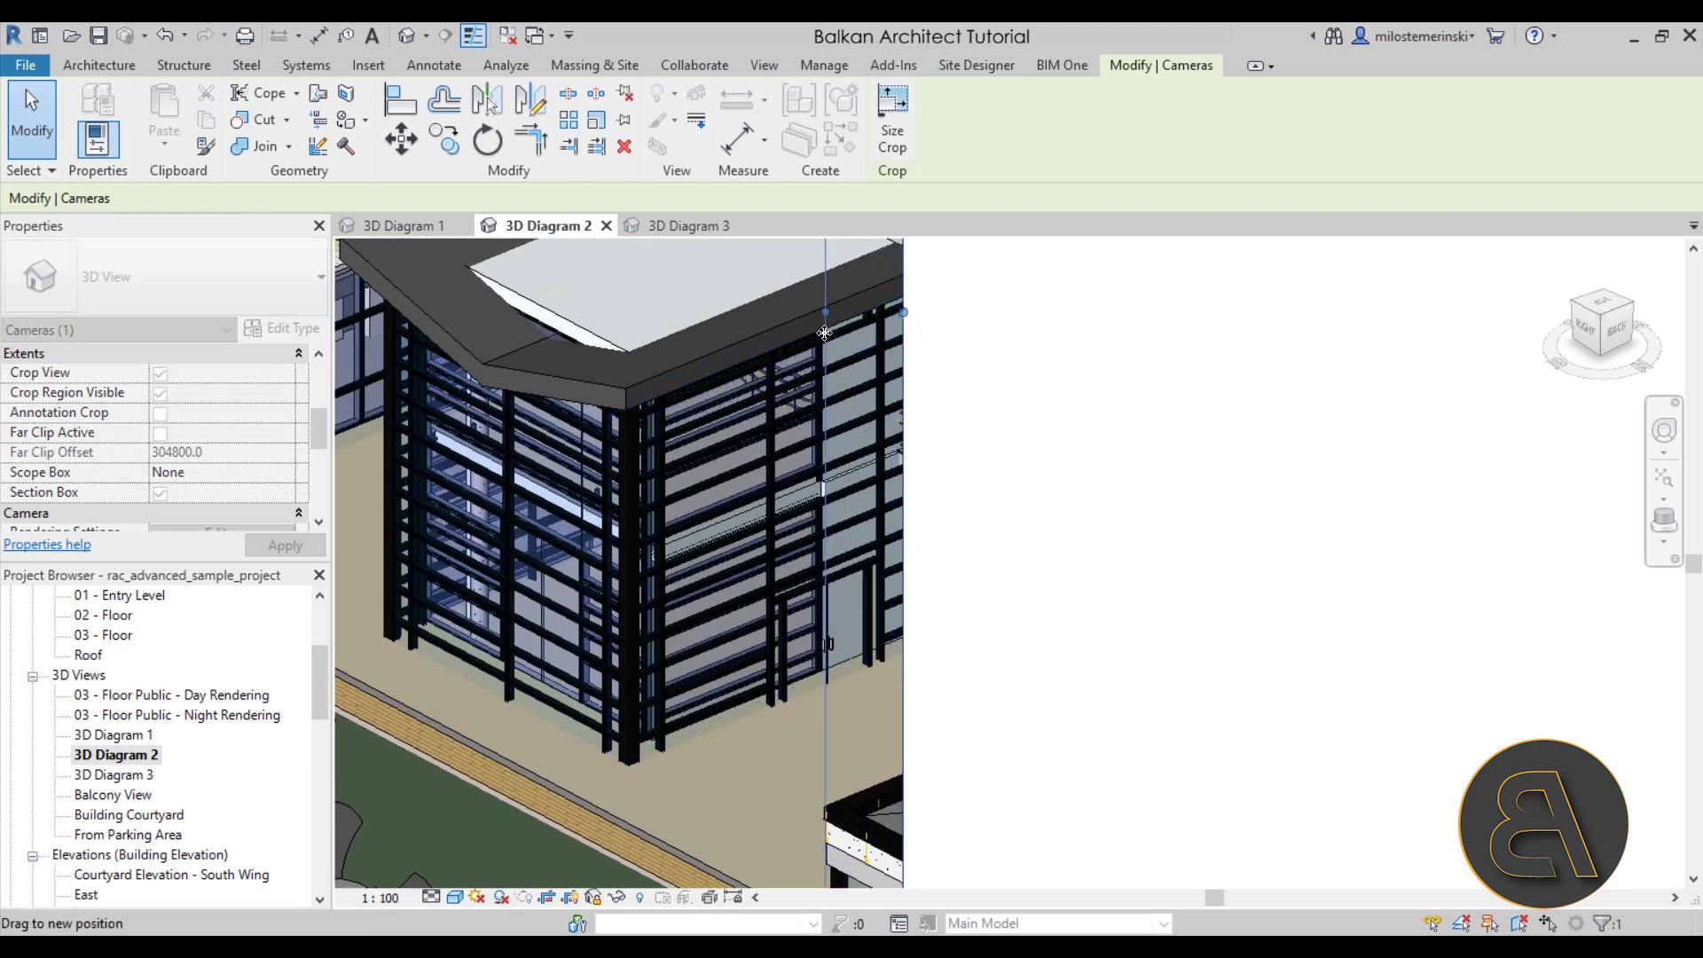
left_click(1114, 612)
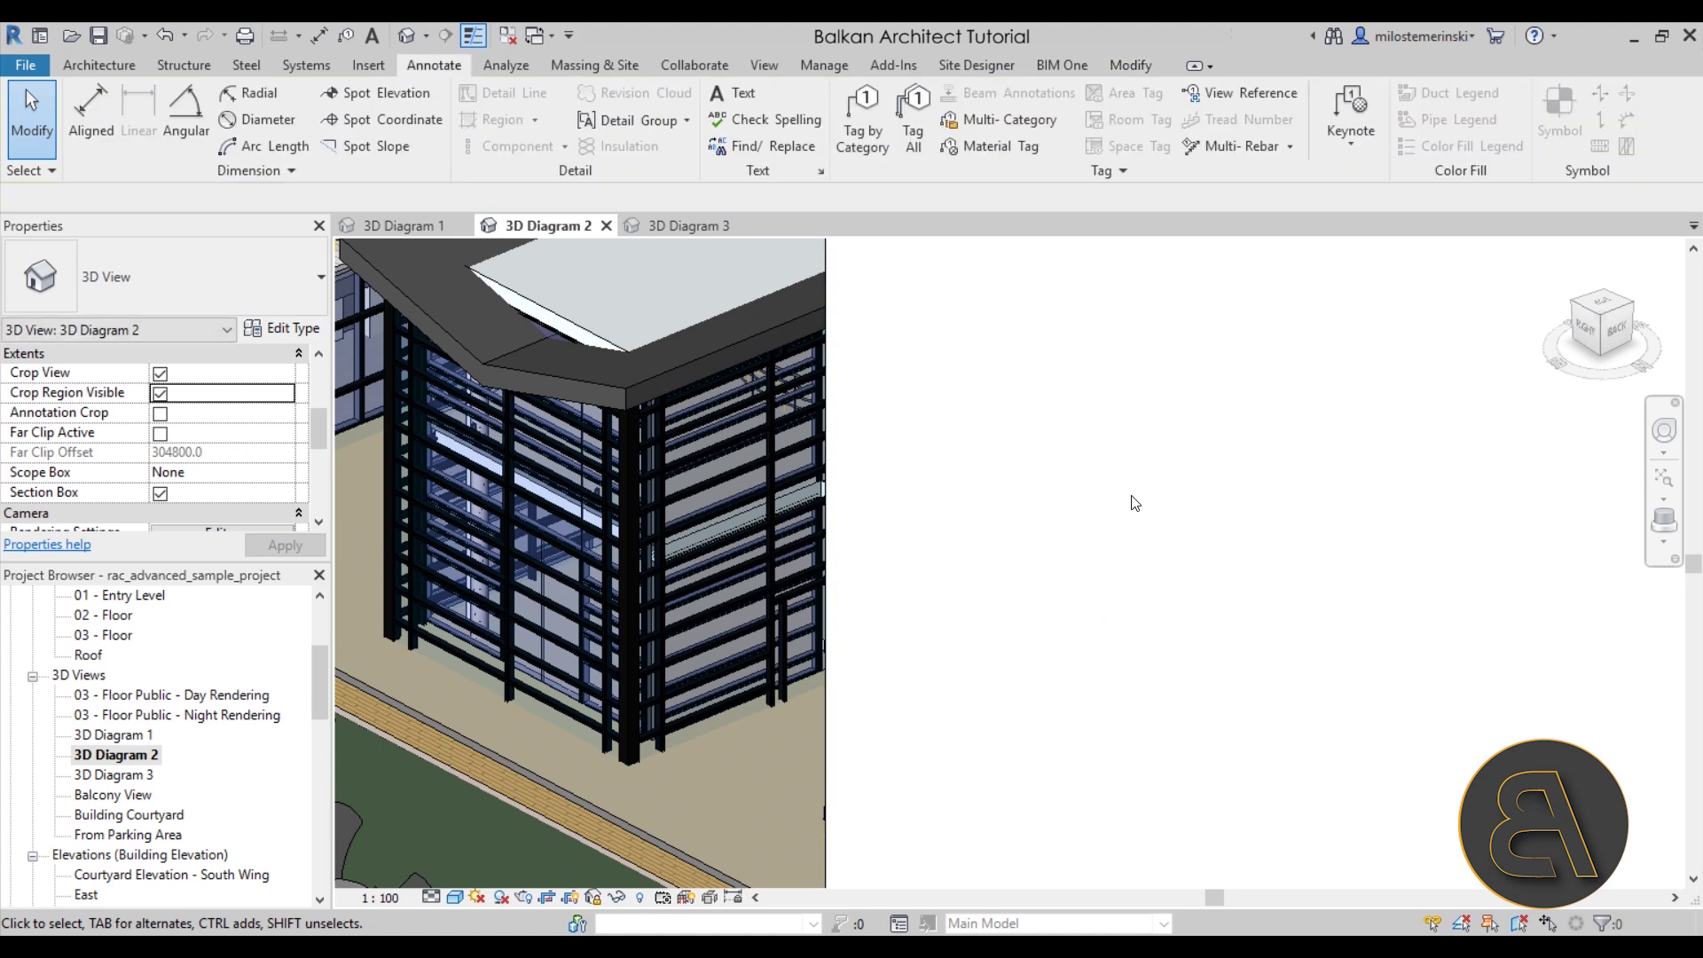
scroll(1109, 621, "down", 3)
mouse_move(1216, 626)
middle_mouse_down()
mouse_move(1102, 630)
mouse_move(1038, 594)
middle_mouse_up()
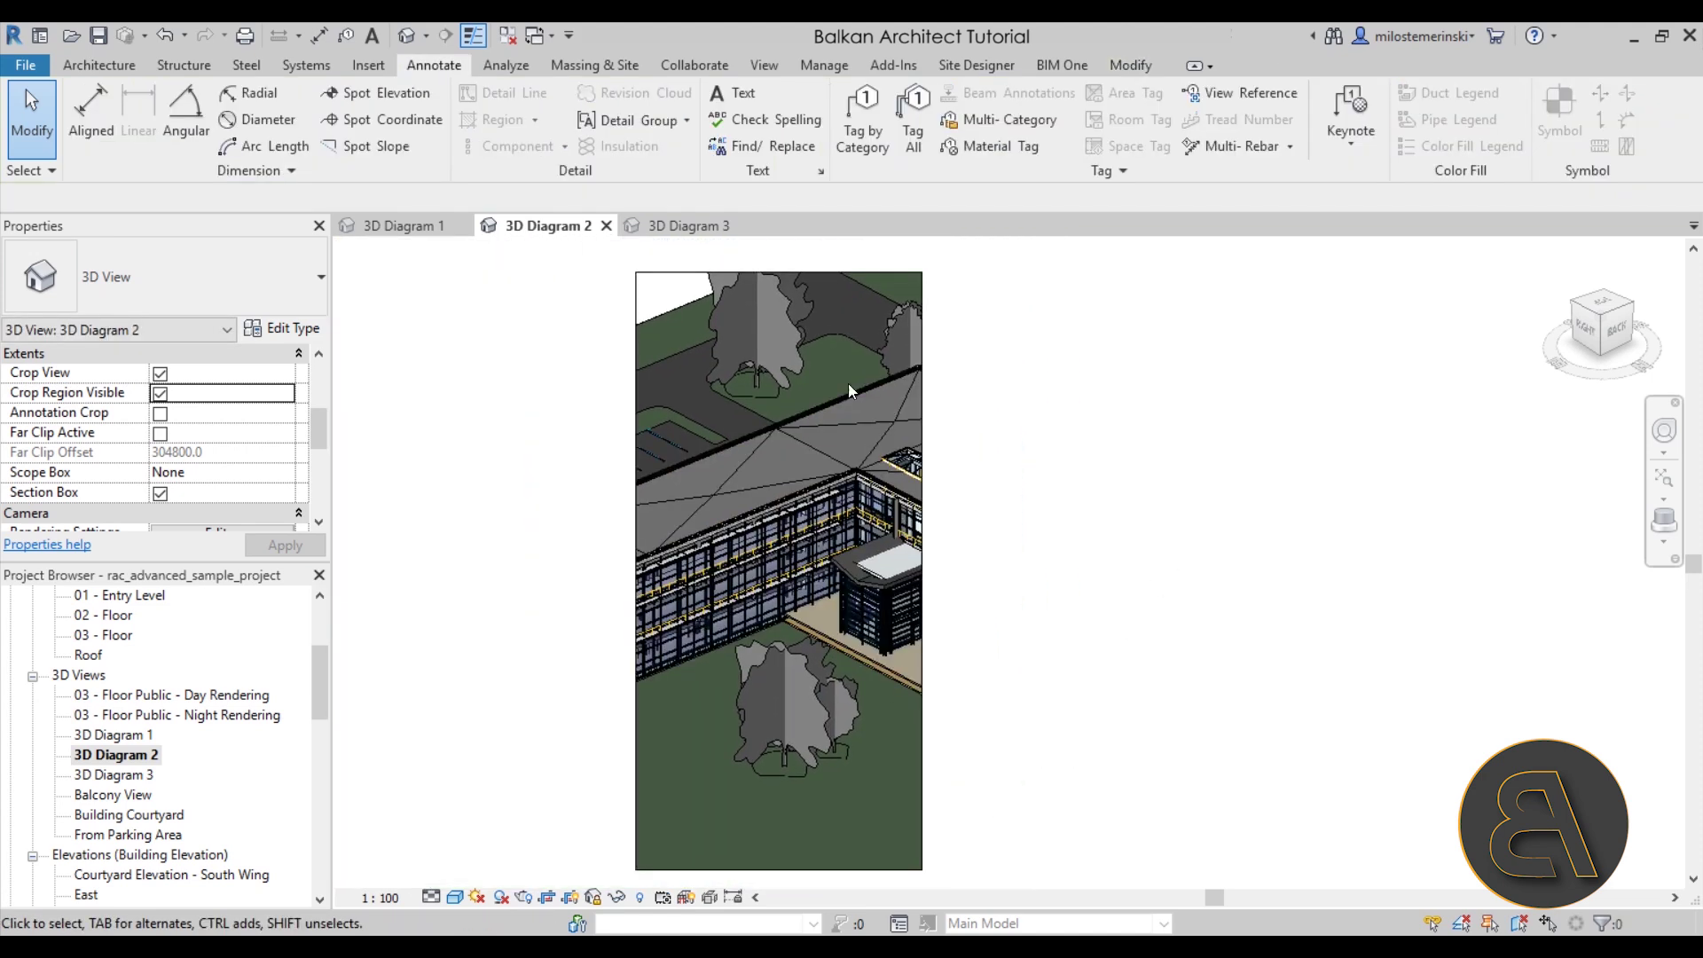
Step: Open the 3D Diagram 3 view and pull the crop region's left edge inward to the courtyard pavilion
left_click(671, 226)
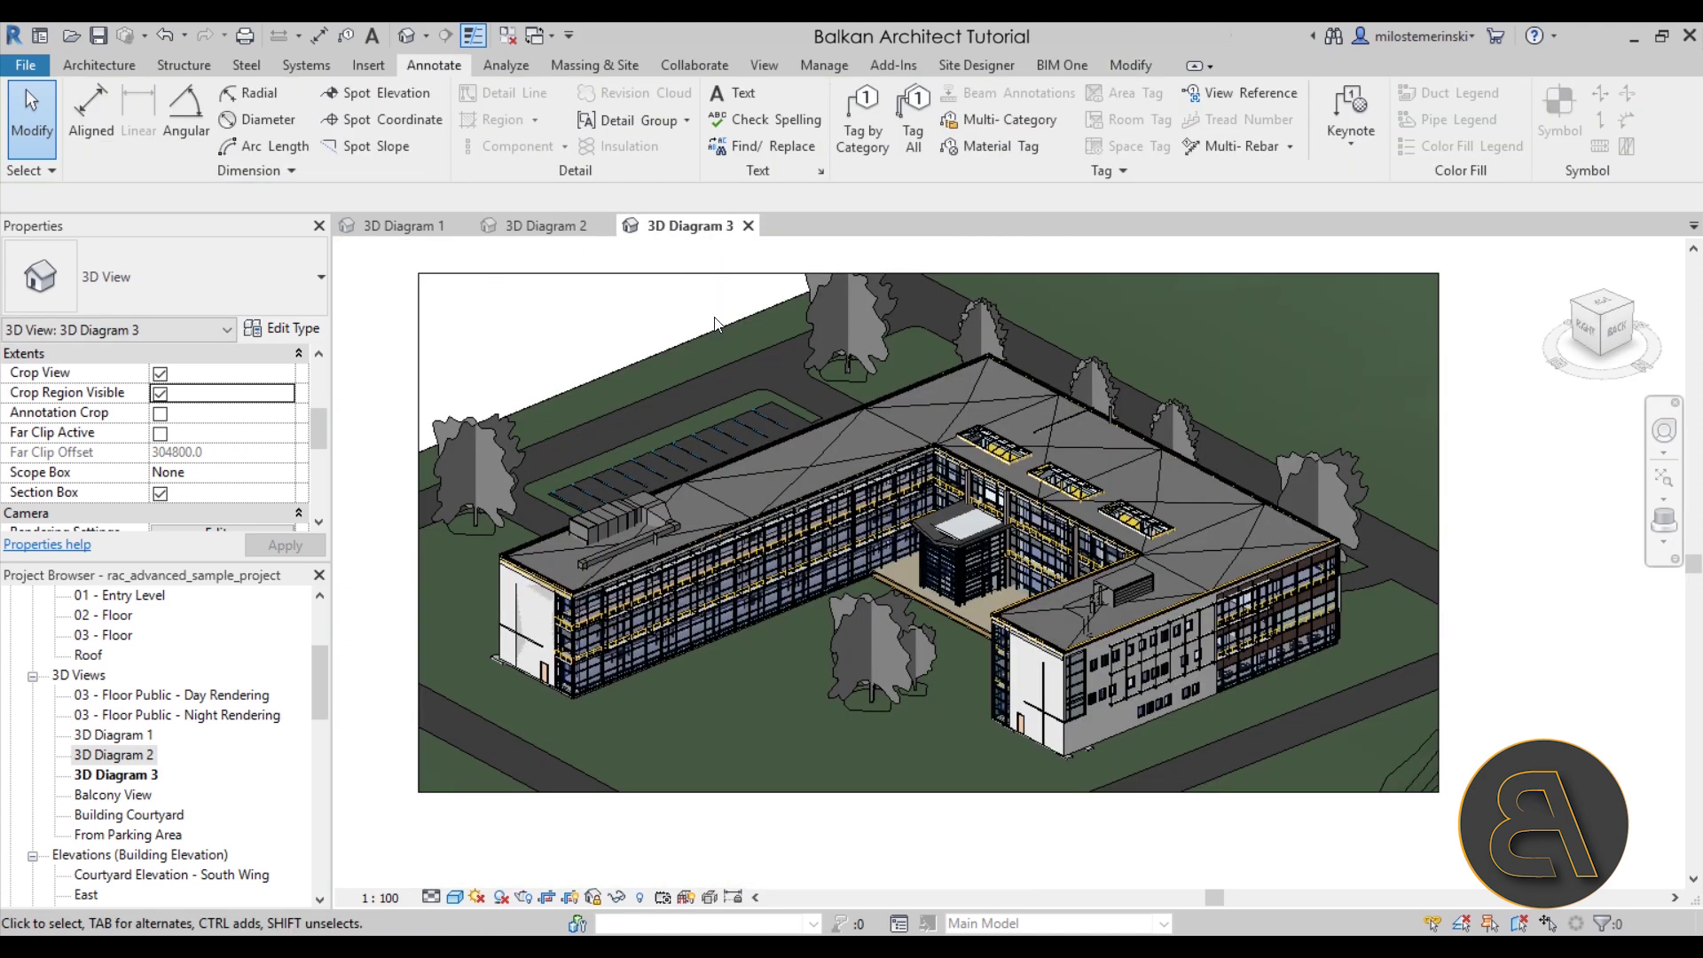
left_click(418, 535)
left_click_drag(416, 533, 983, 544)
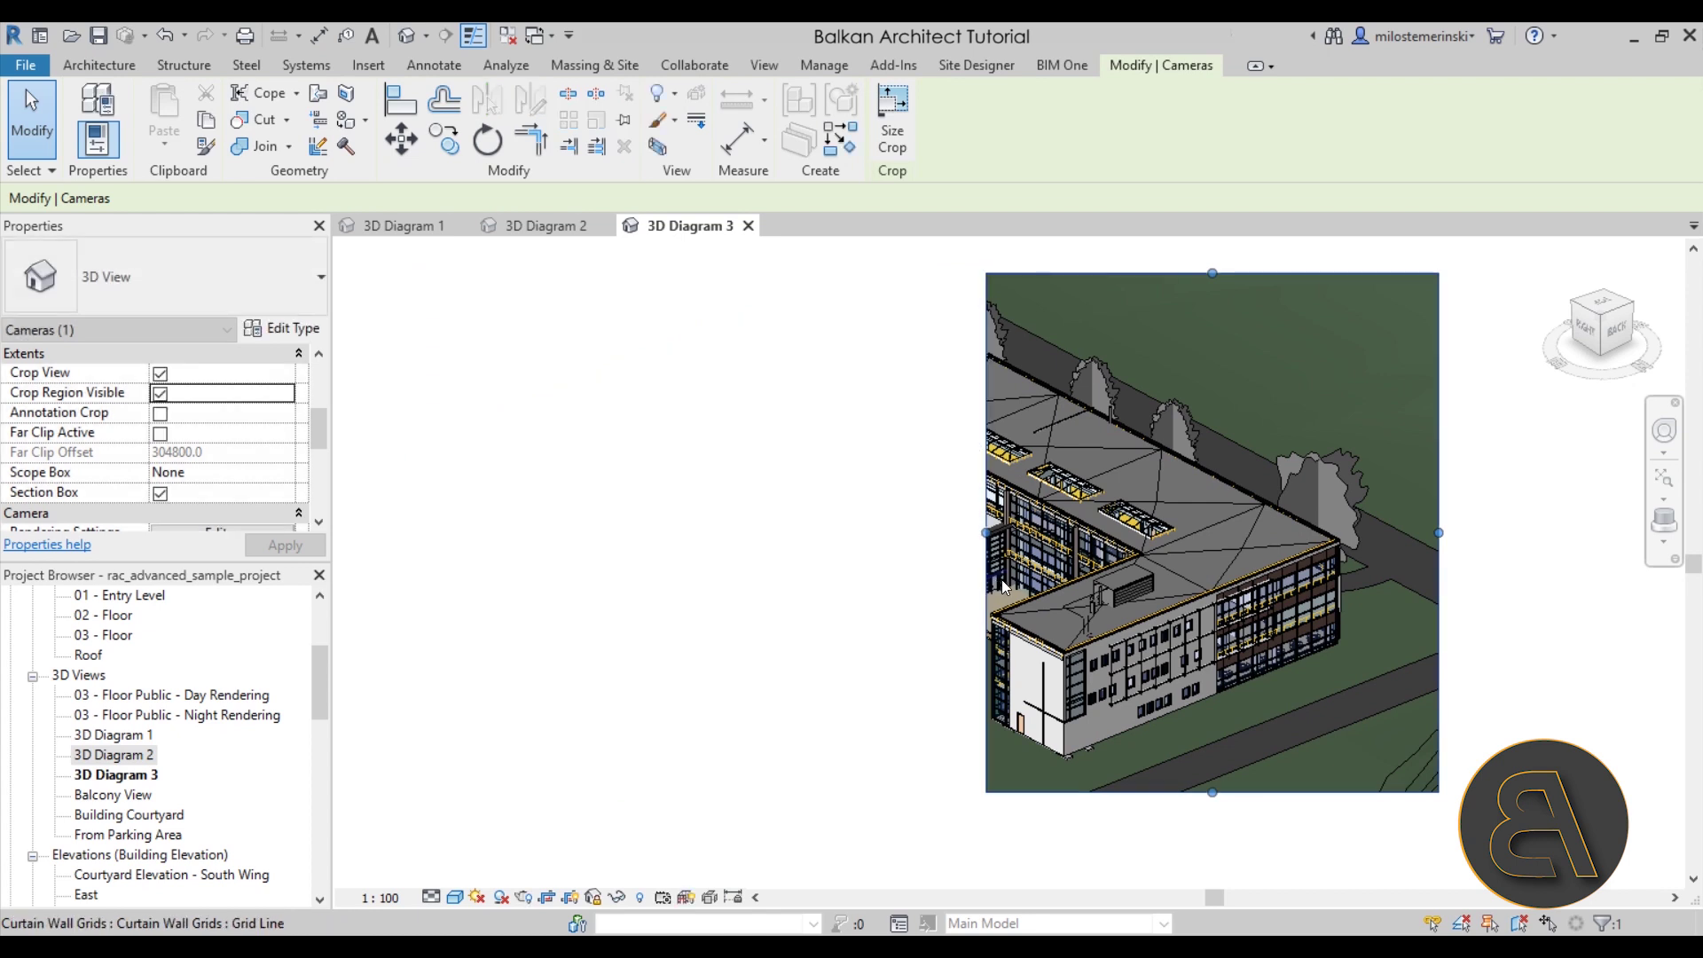
Step: Fine-tune the left crop edge of 3D Diagram 3 onto the vertical mullion beside the pavilion door and deselect the crop region
scroll(1002, 579, "up", 5)
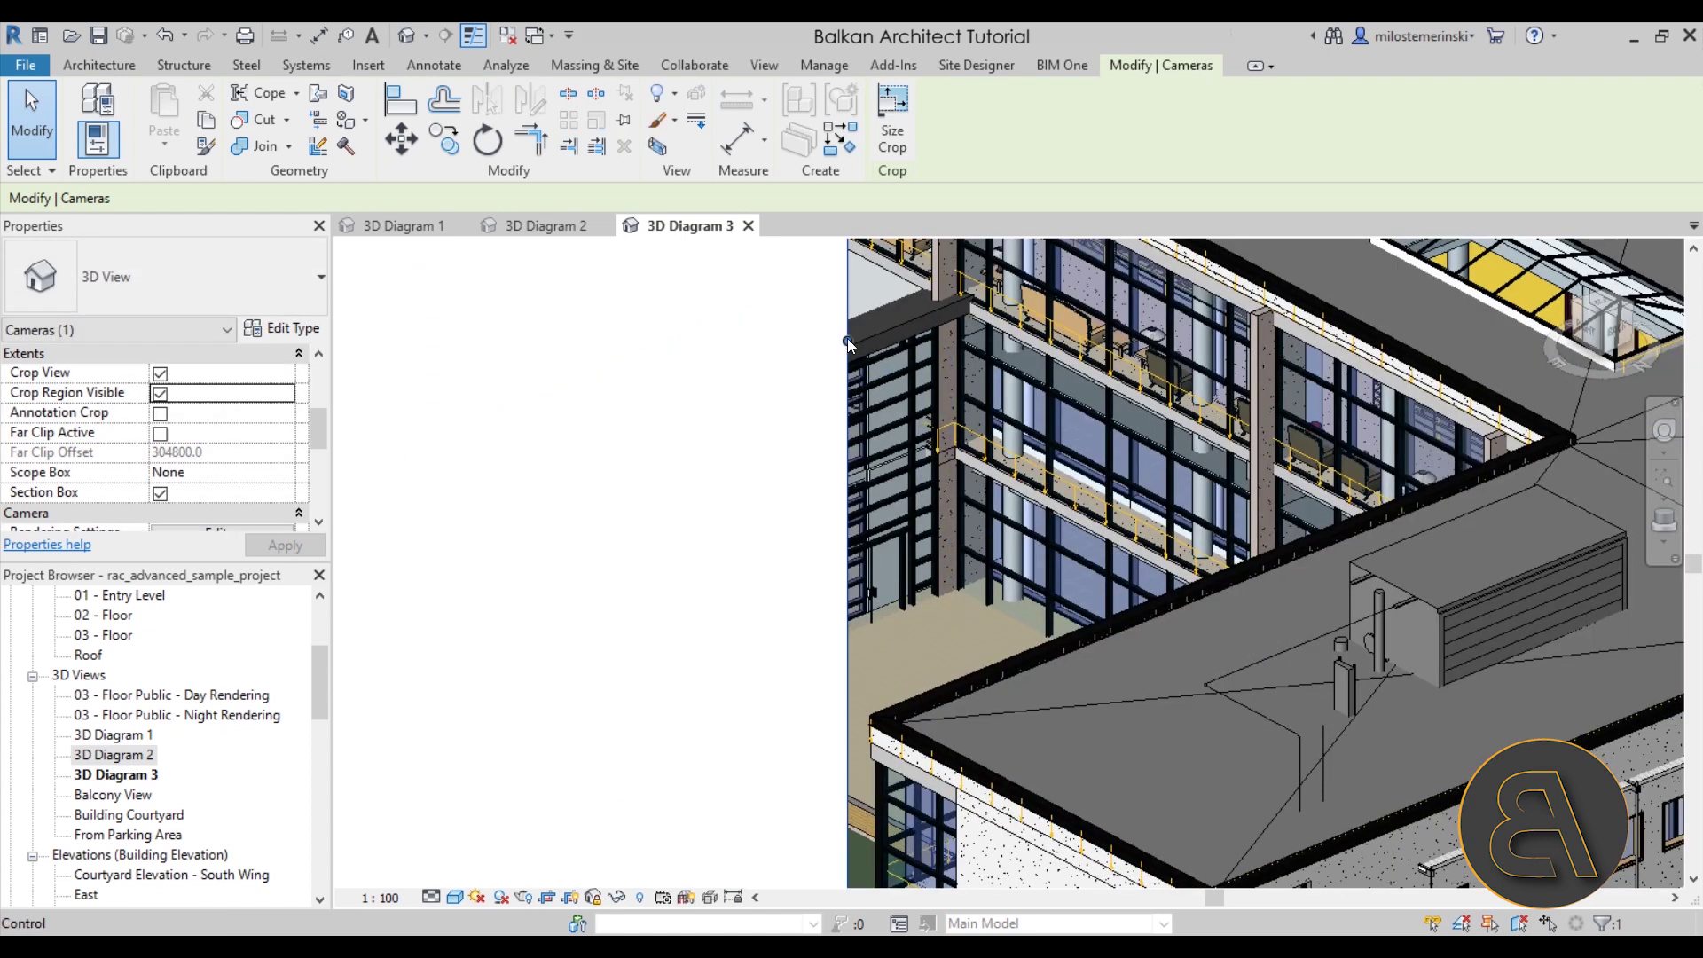
left_click_drag(849, 341, 867, 338)
left_click_drag(673, 625, 868, 624)
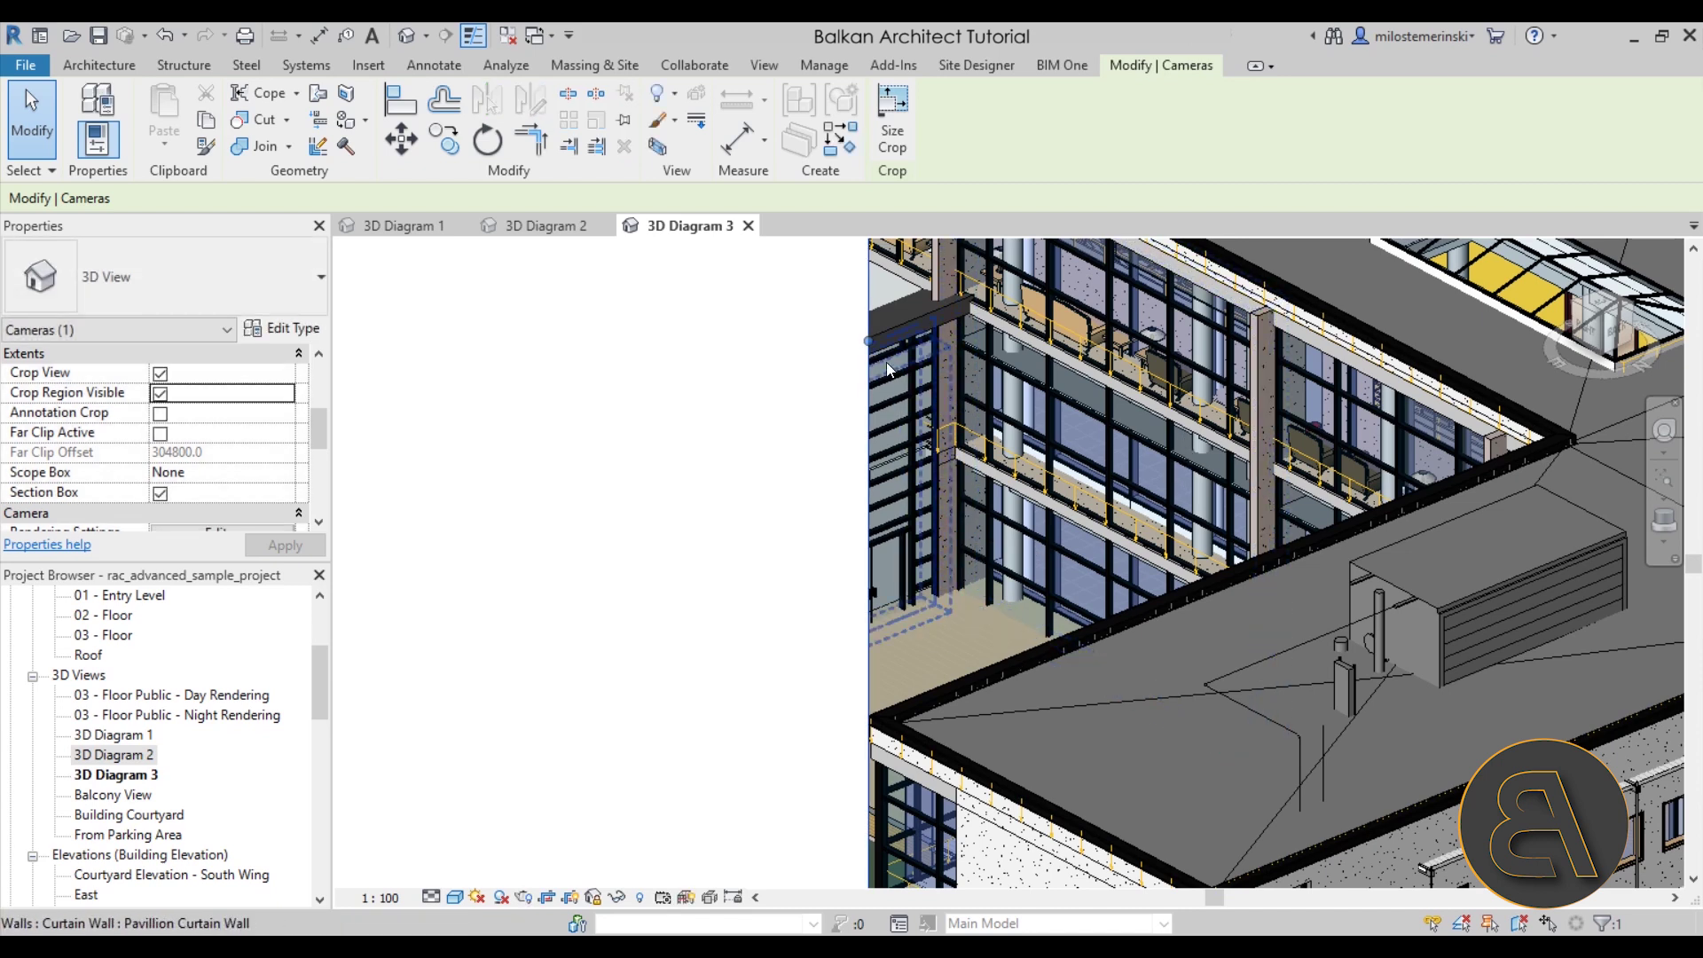
left_click_drag(868, 341, 873, 341)
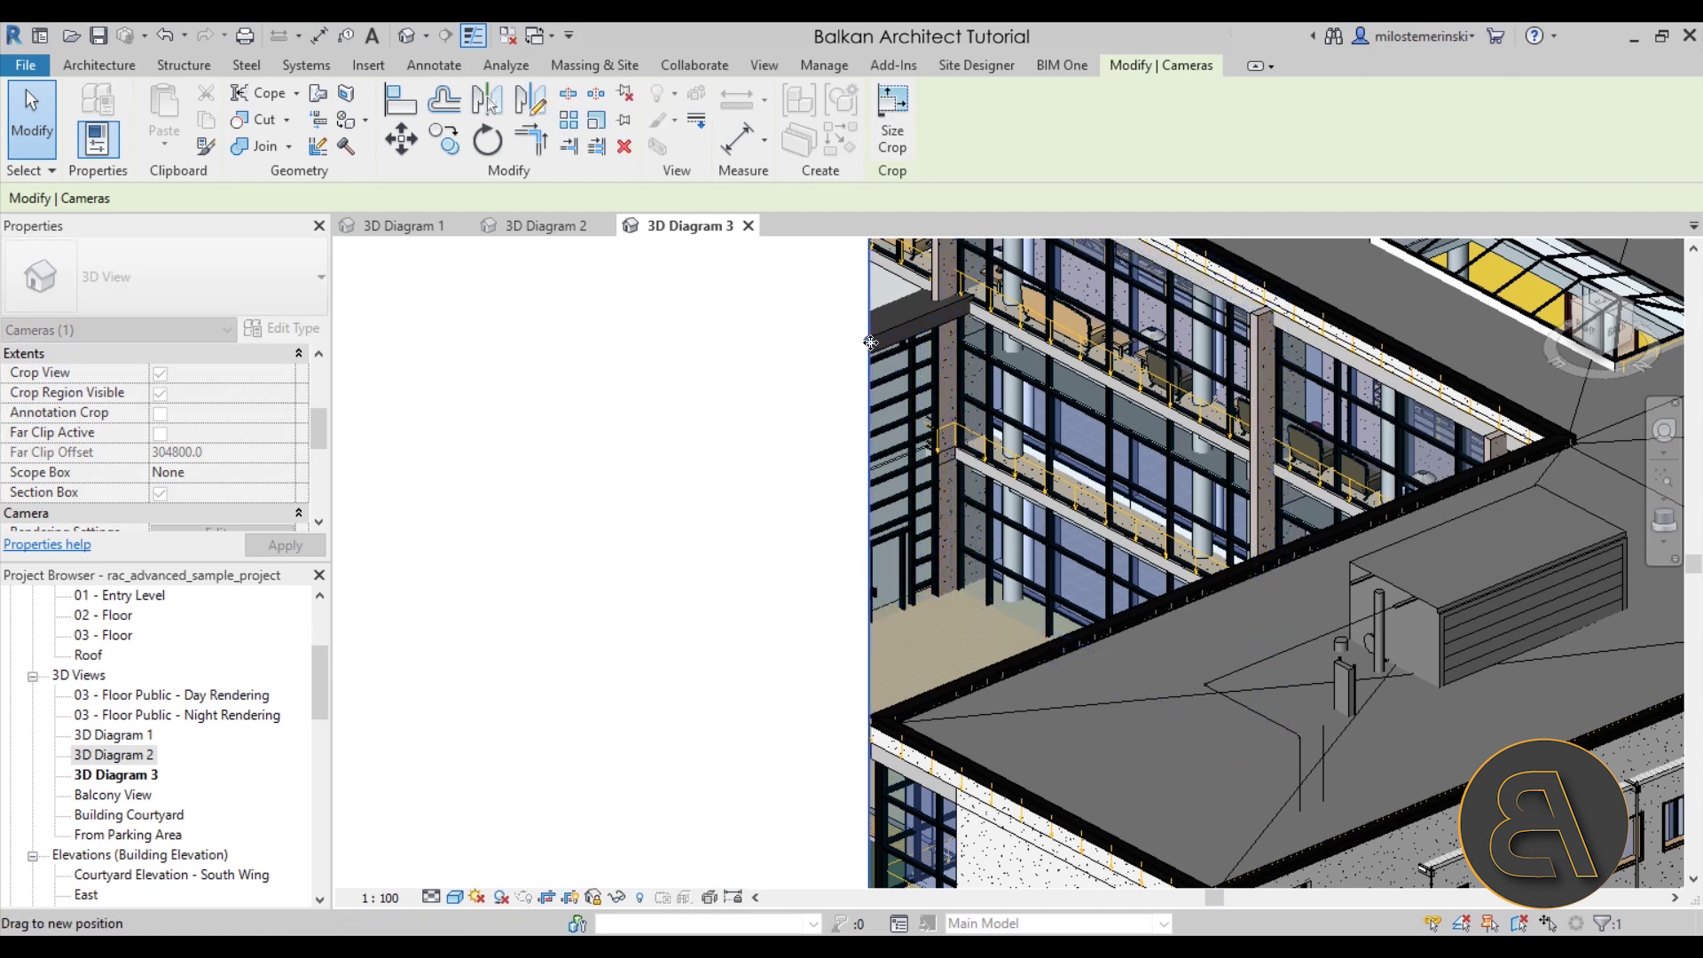
left_click_drag(829, 444, 829, 444)
key("Escape")
middle_click_drag(828, 443, 877, 693)
scroll(864, 678, "down", 3)
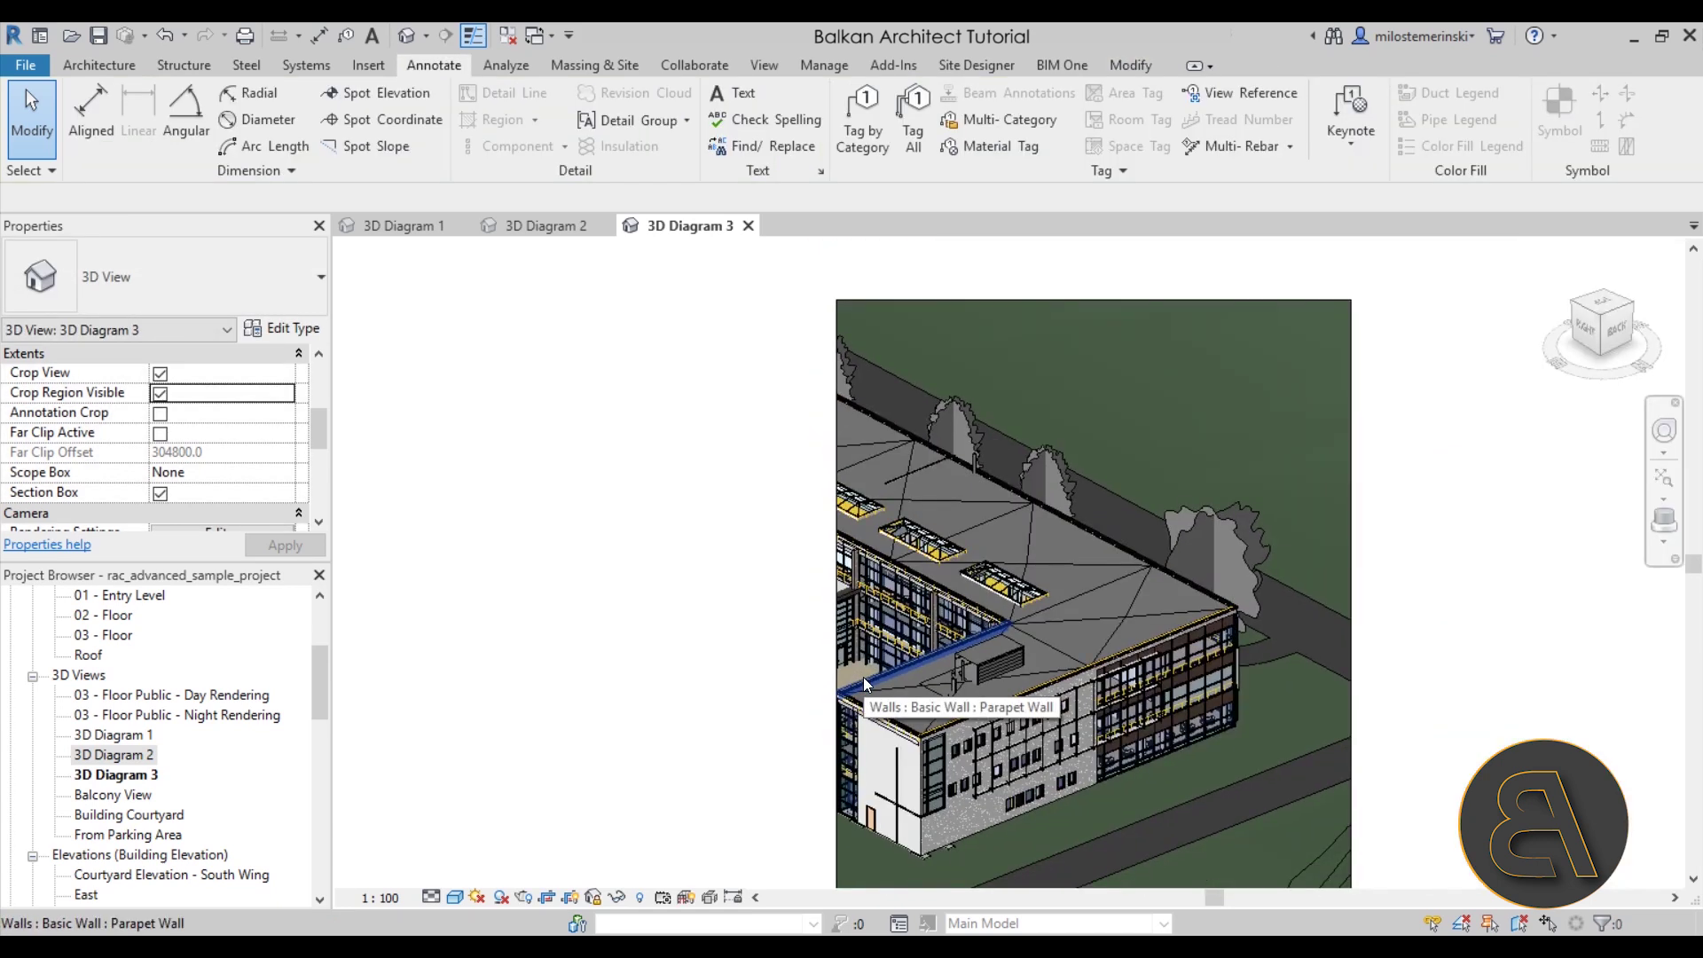
Step: Review the cropped 3D Diagram views one after another and return to 3D Diagram 1
scroll(1020, 550, "down", 2)
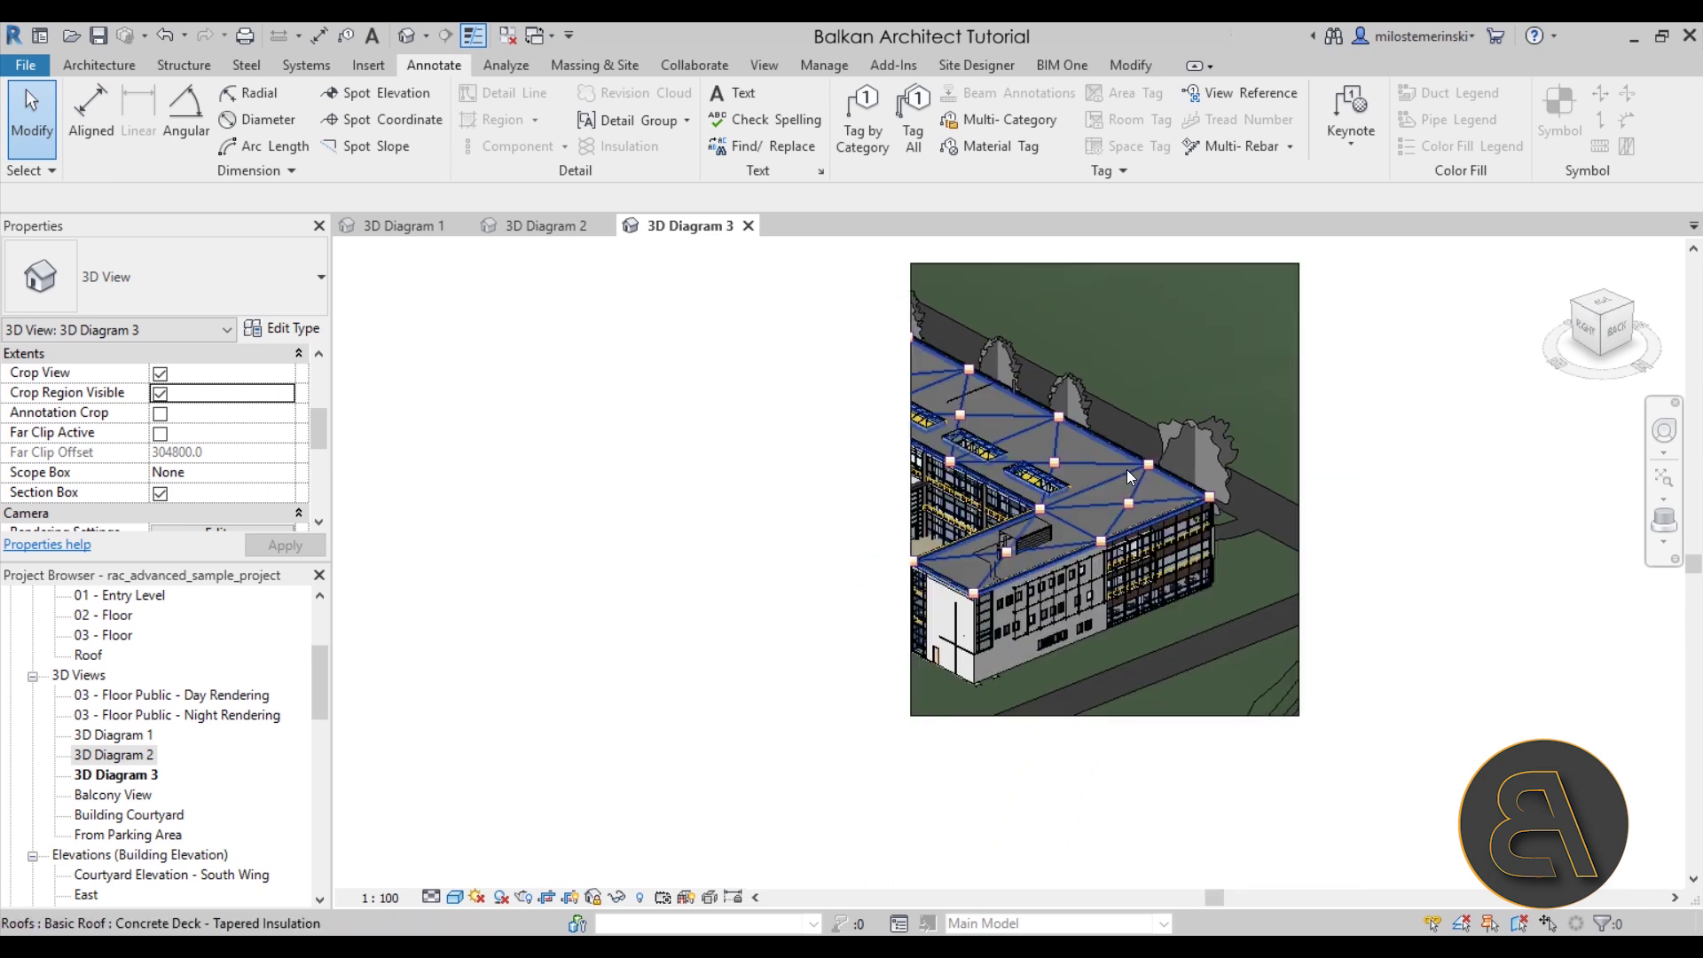
scroll(1126, 470, "up", 2)
middle_click_drag(1127, 463, 1112, 540)
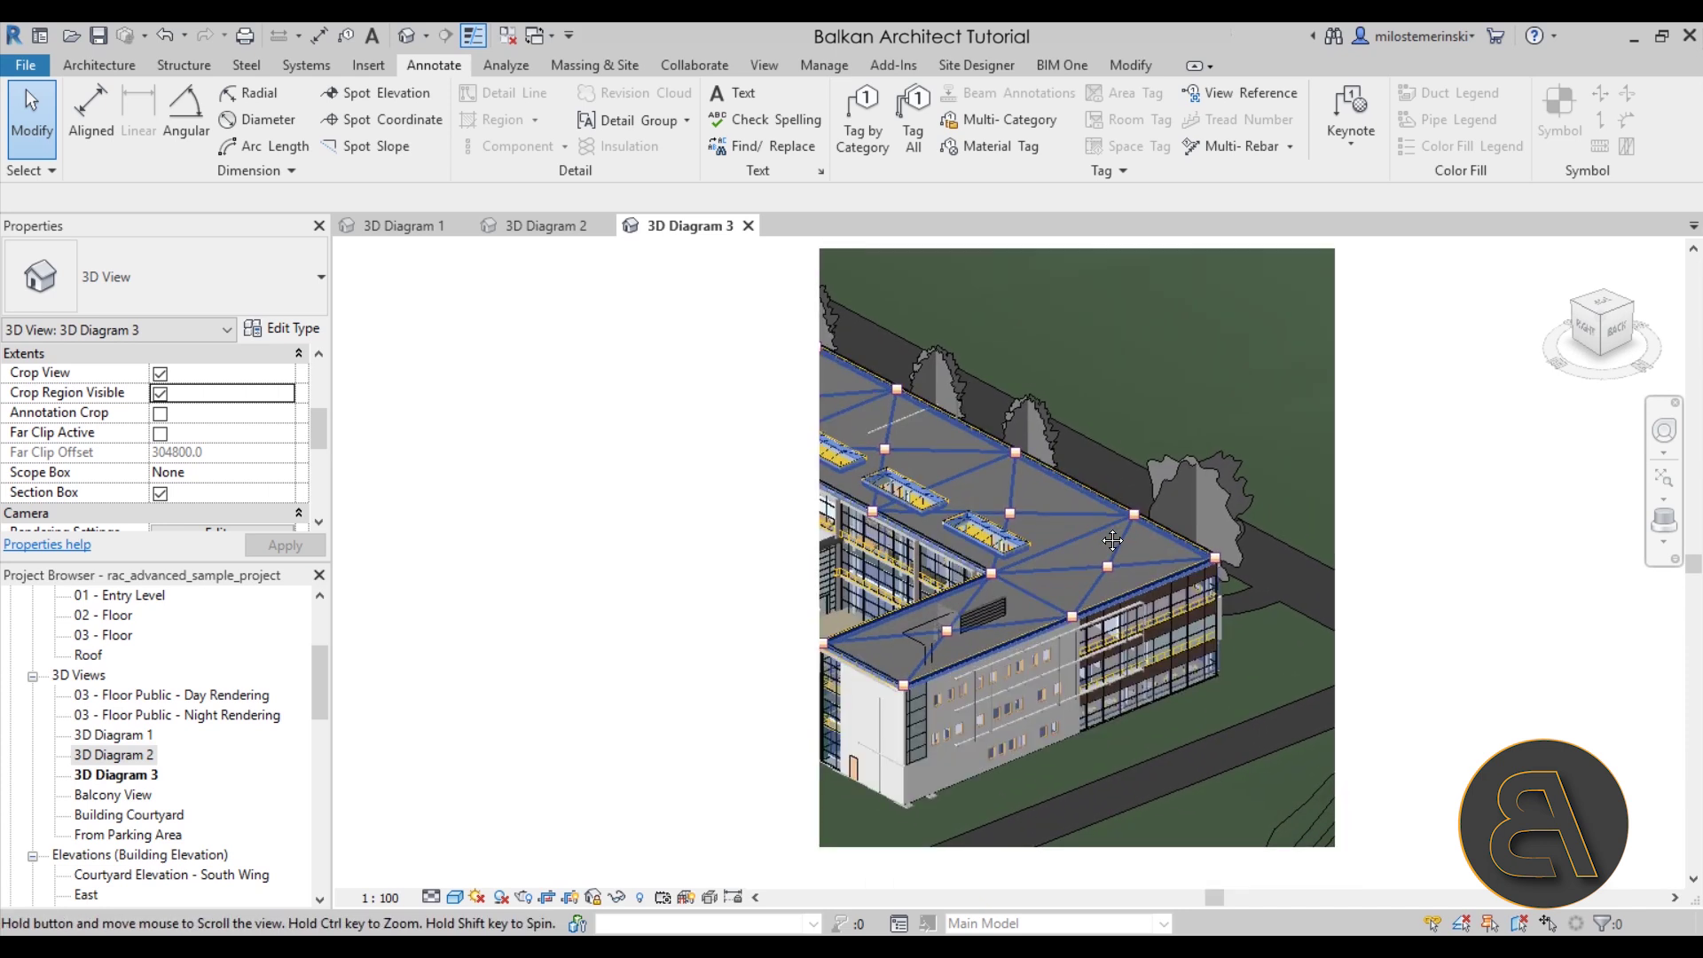
left_click(564, 228)
left_click(411, 224)
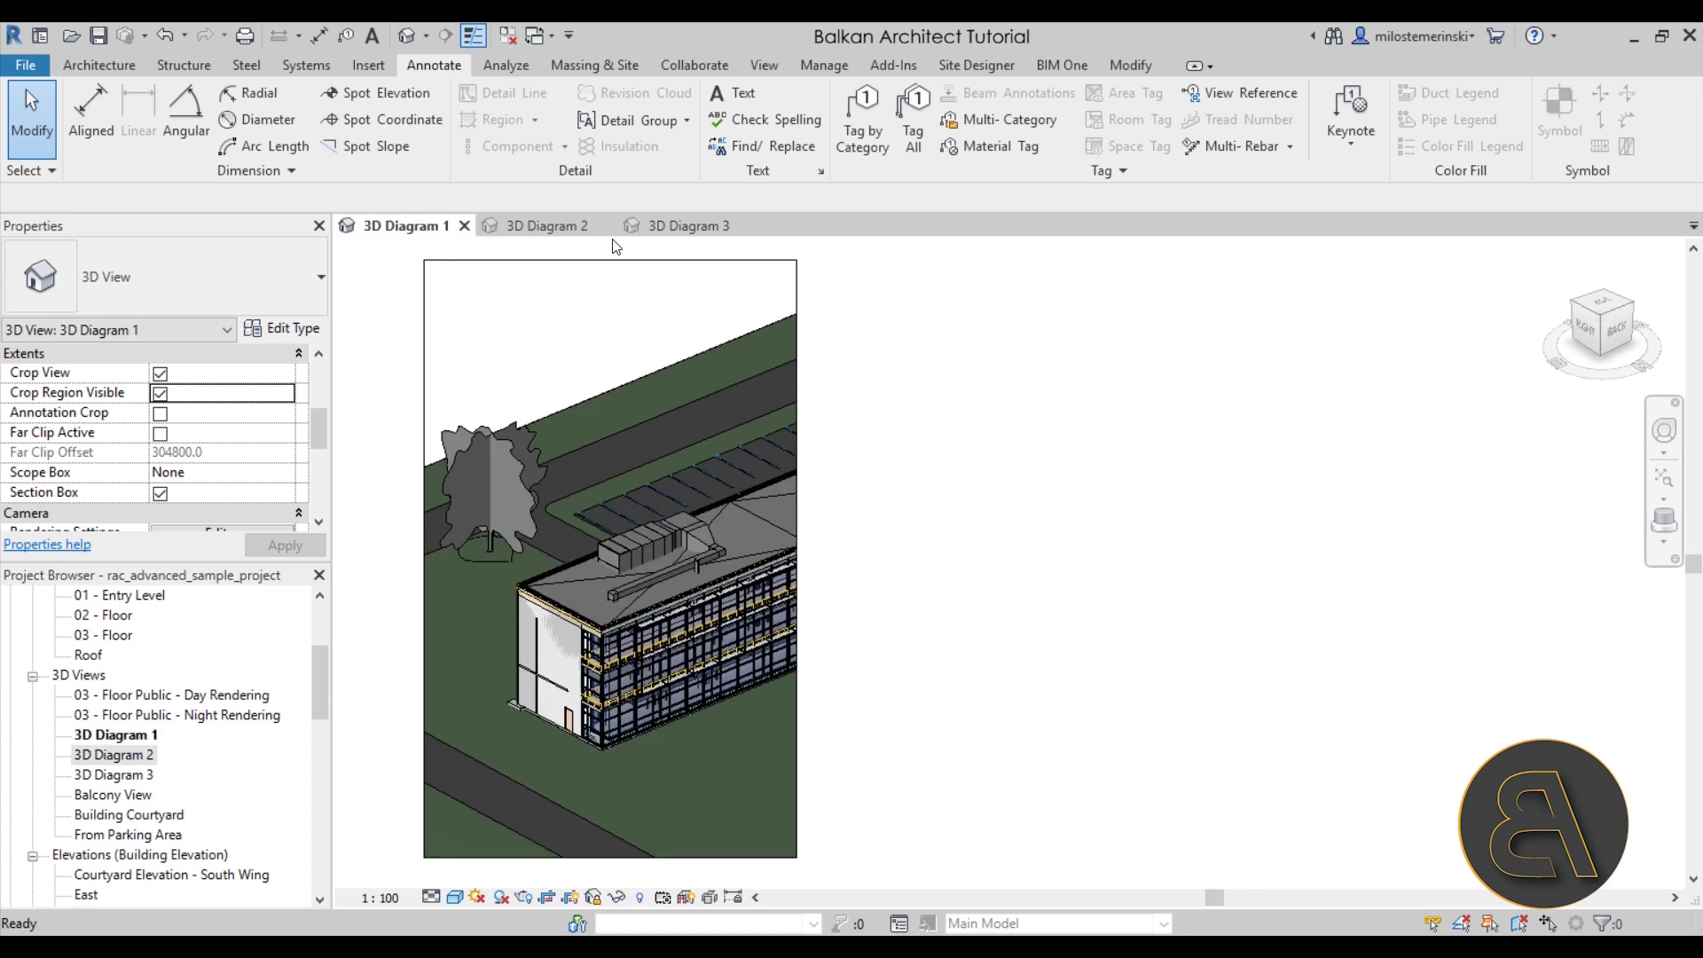
left_click(685, 225)
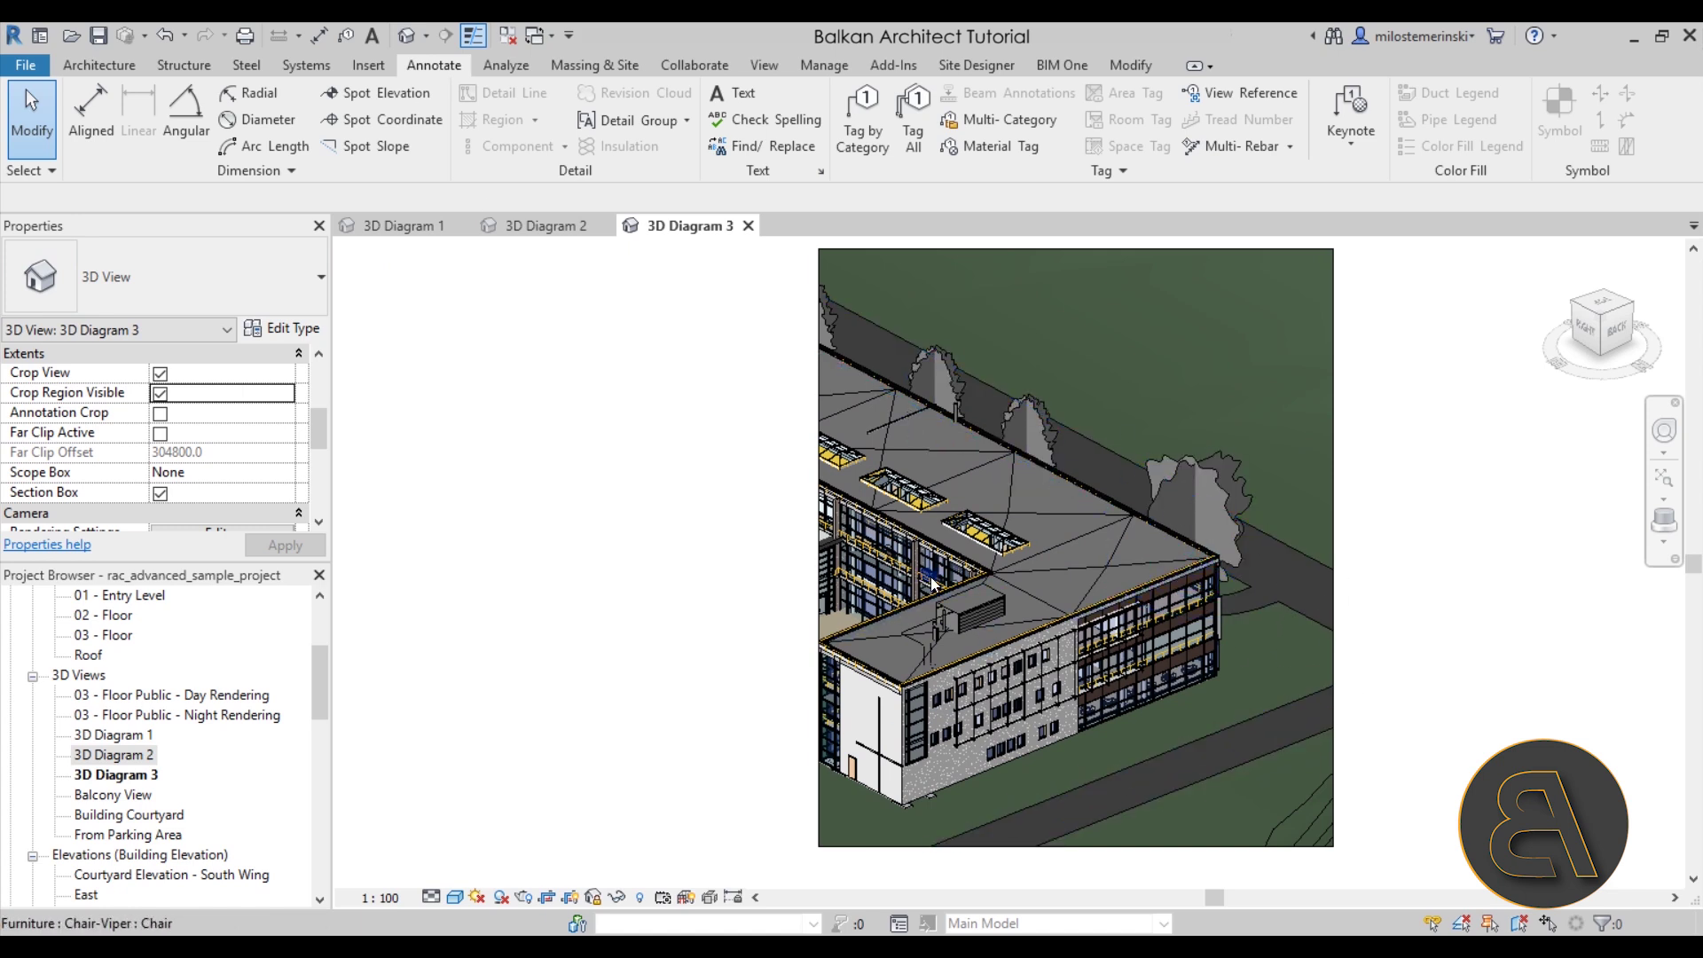
left_click(404, 225)
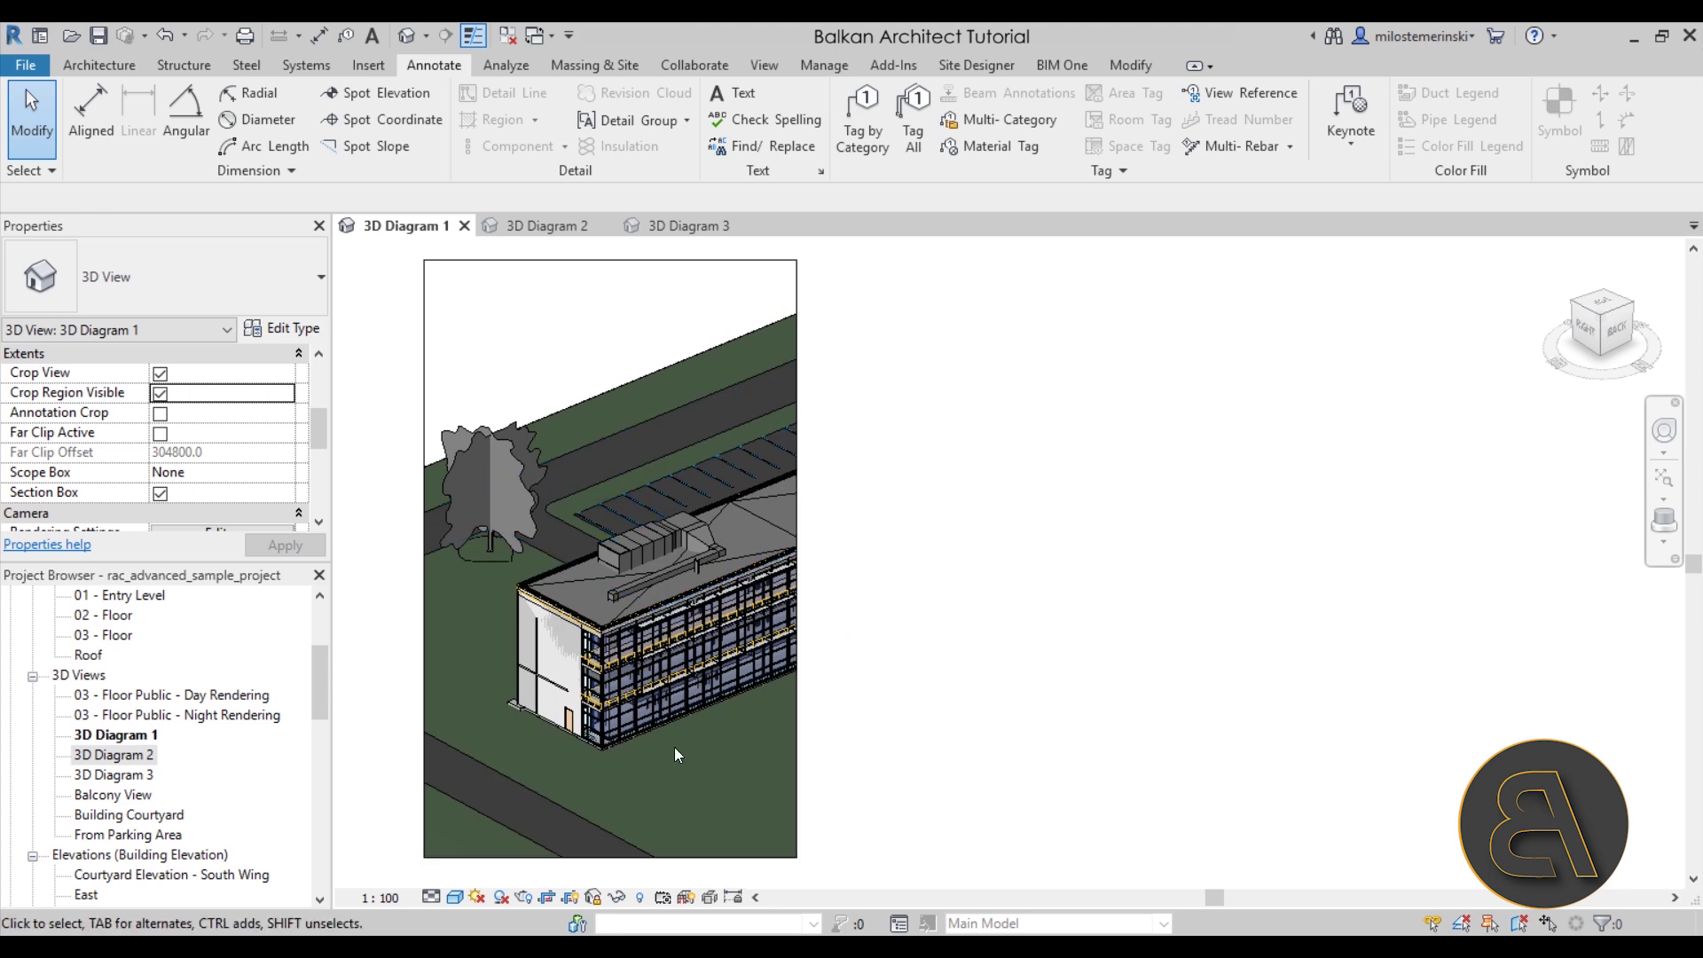
middle_click_drag(1027, 762, 1030, 723)
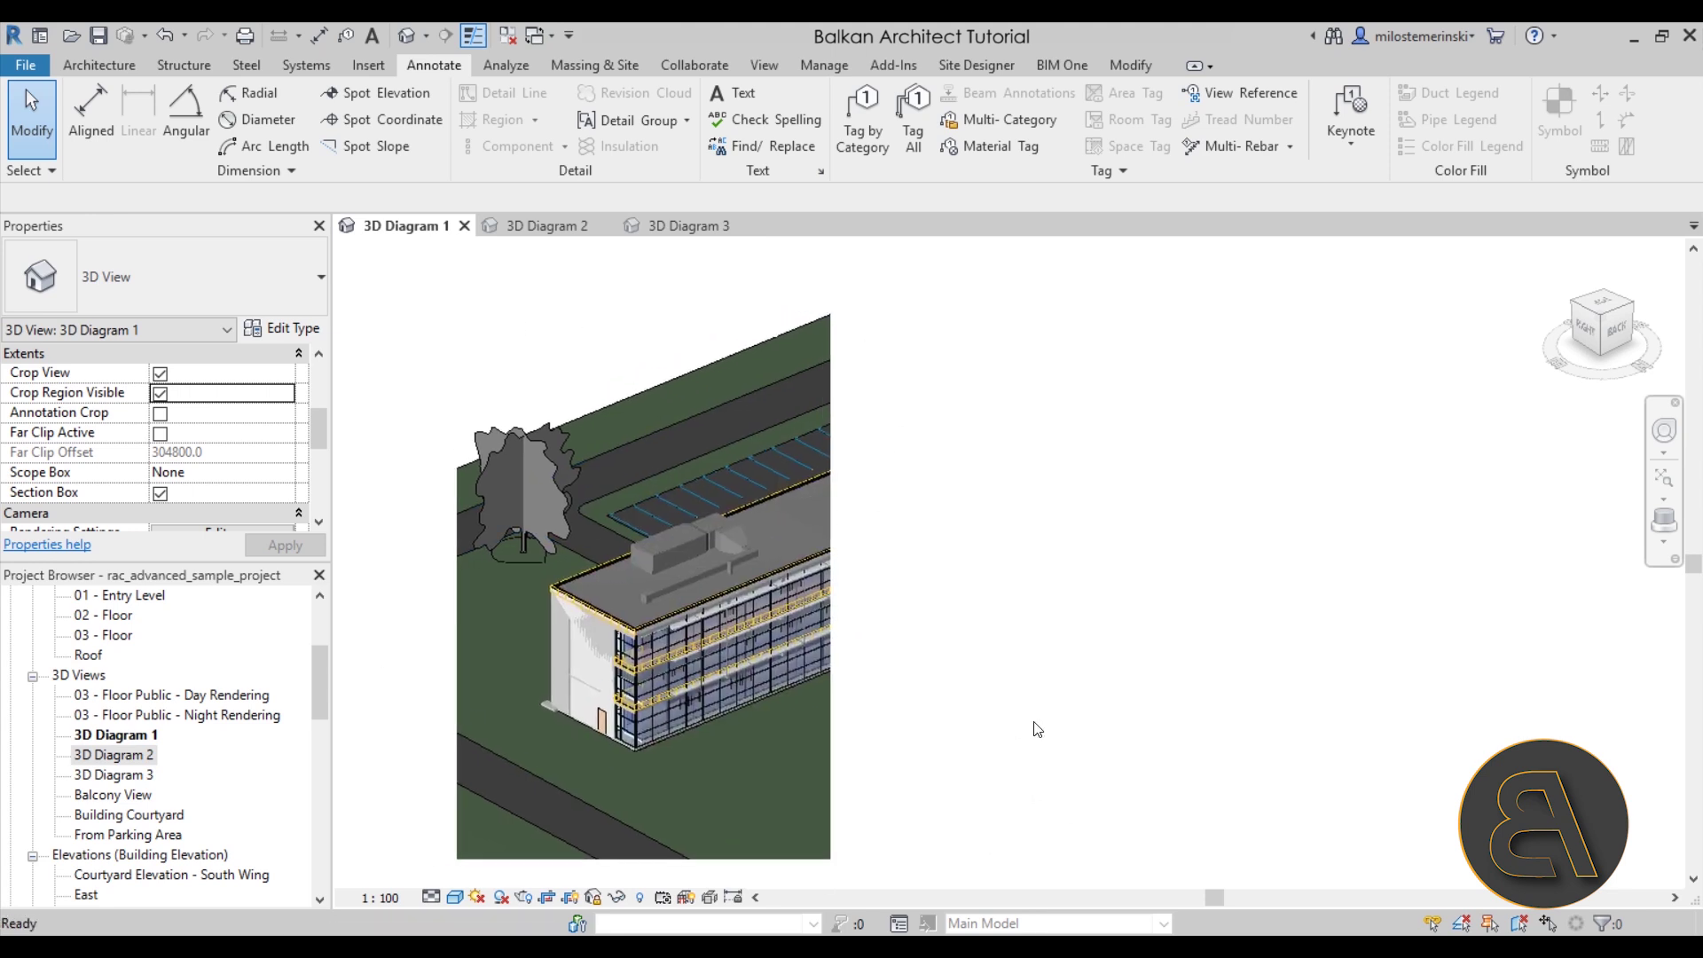
Step: Temporarily isolate the linked mechanical model rme_advanced_sample_project.rvt in 3D Diagram 1 and deselect it
left_click(659, 531)
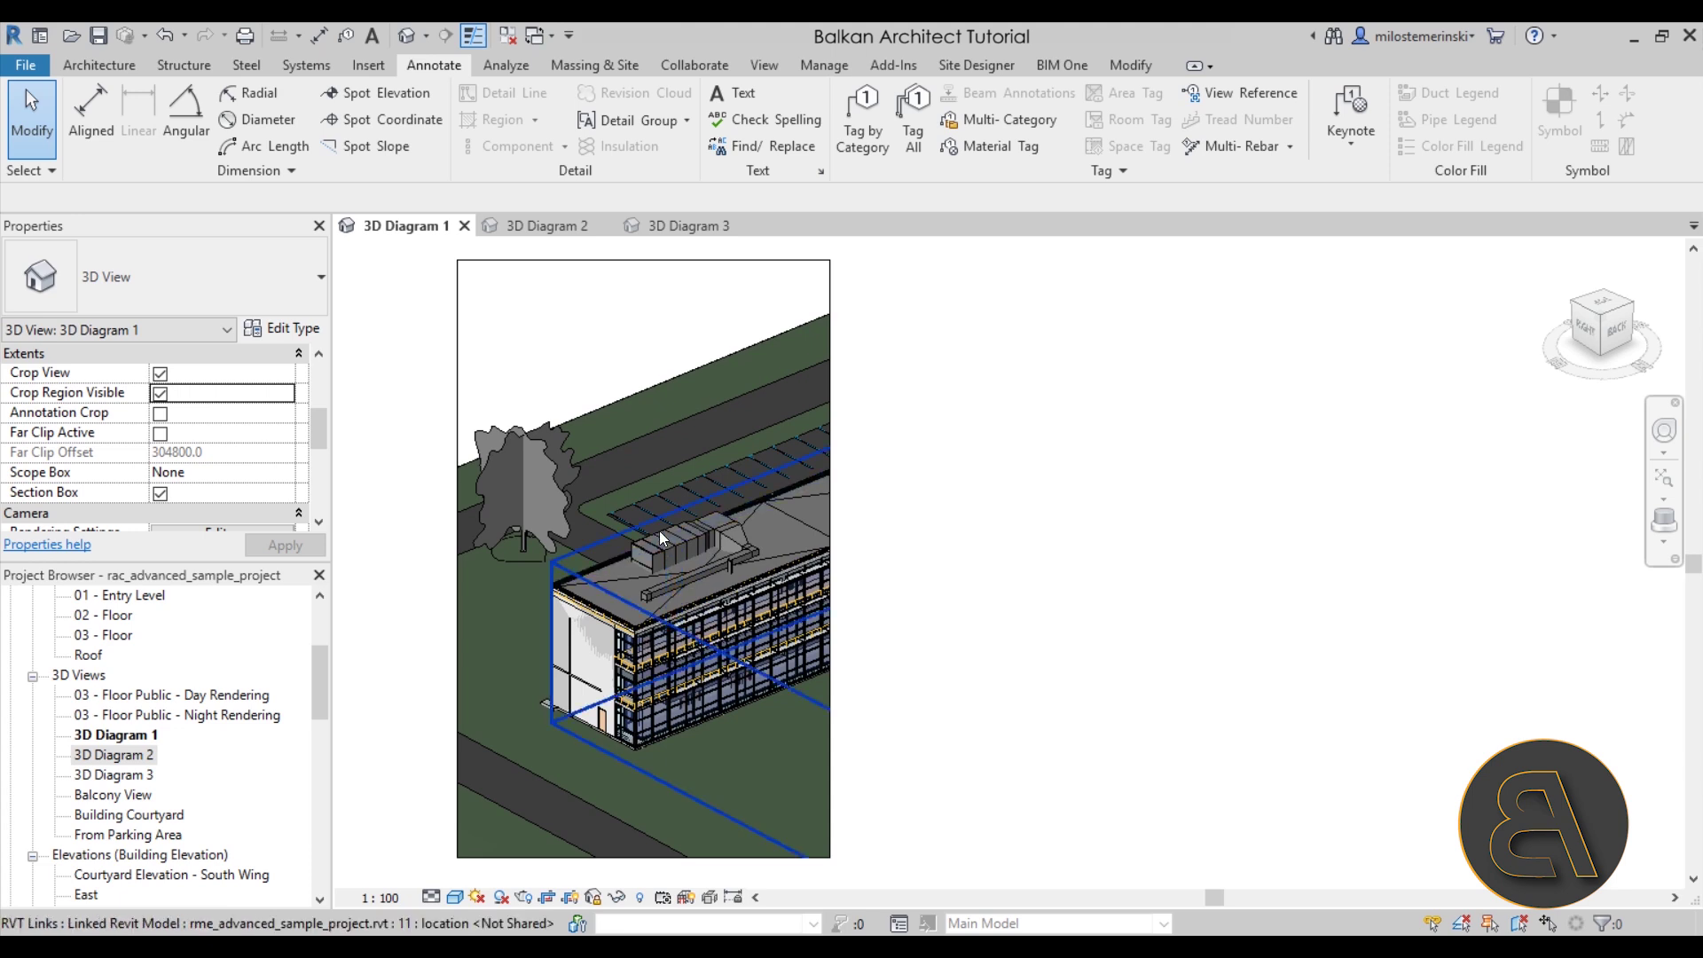
scroll(658, 531, "up", 5)
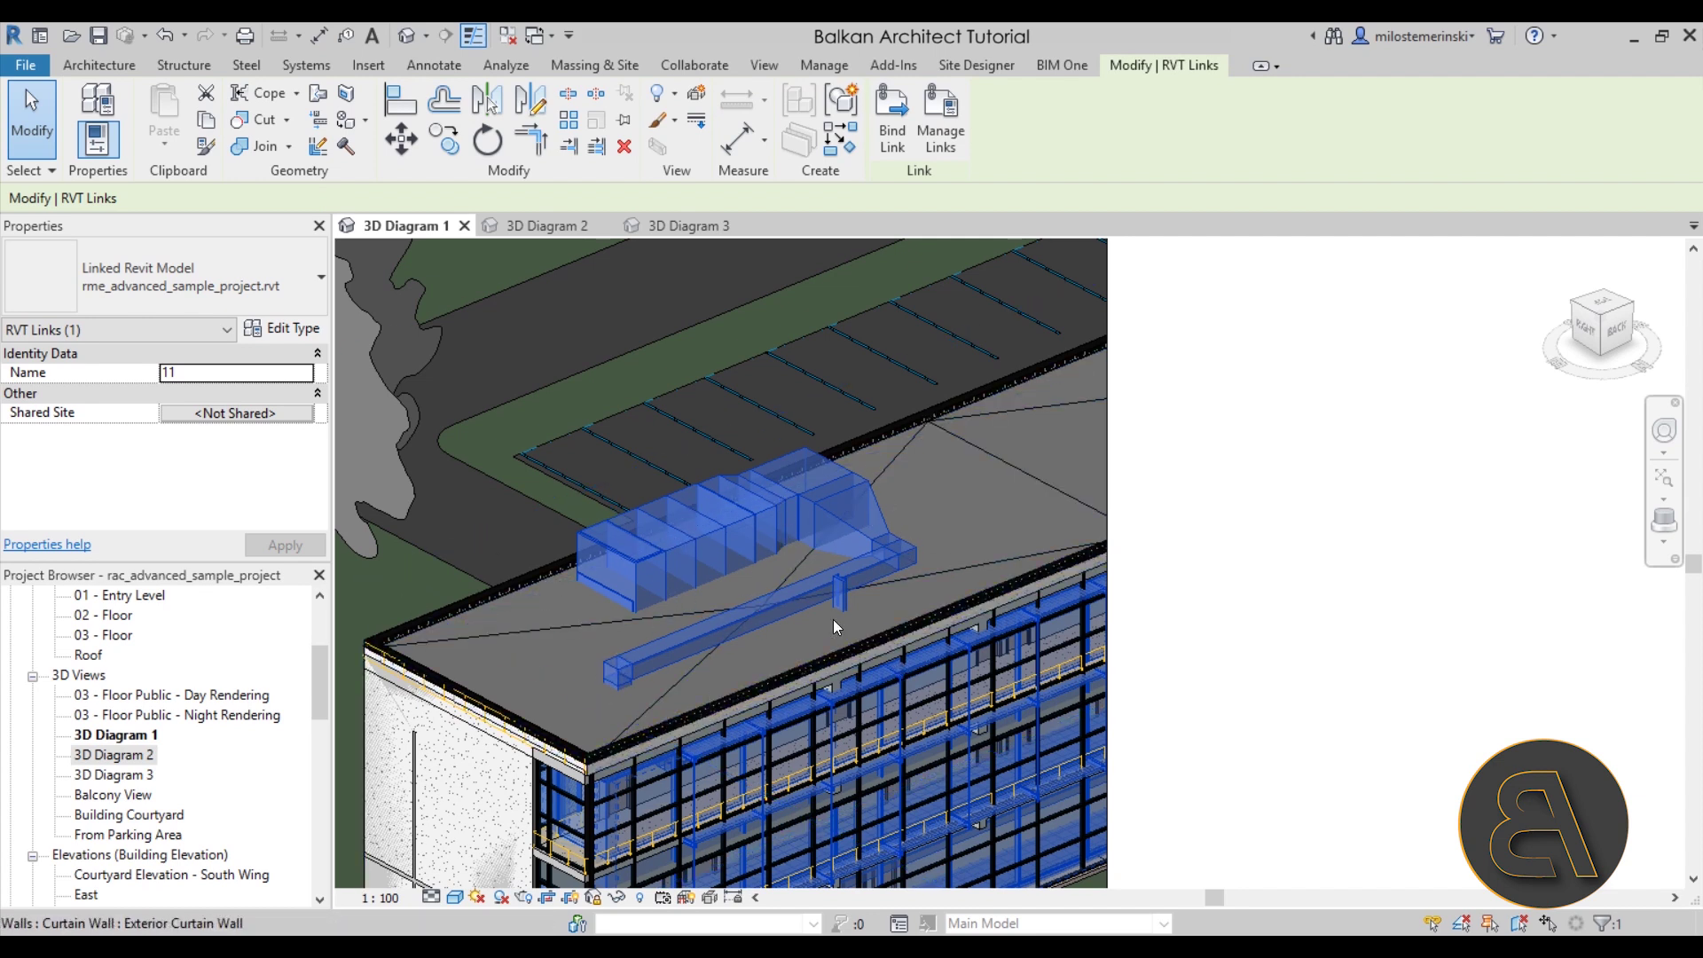
middle_click_drag(829, 609, 860, 594)
scroll(693, 418, "down", 4)
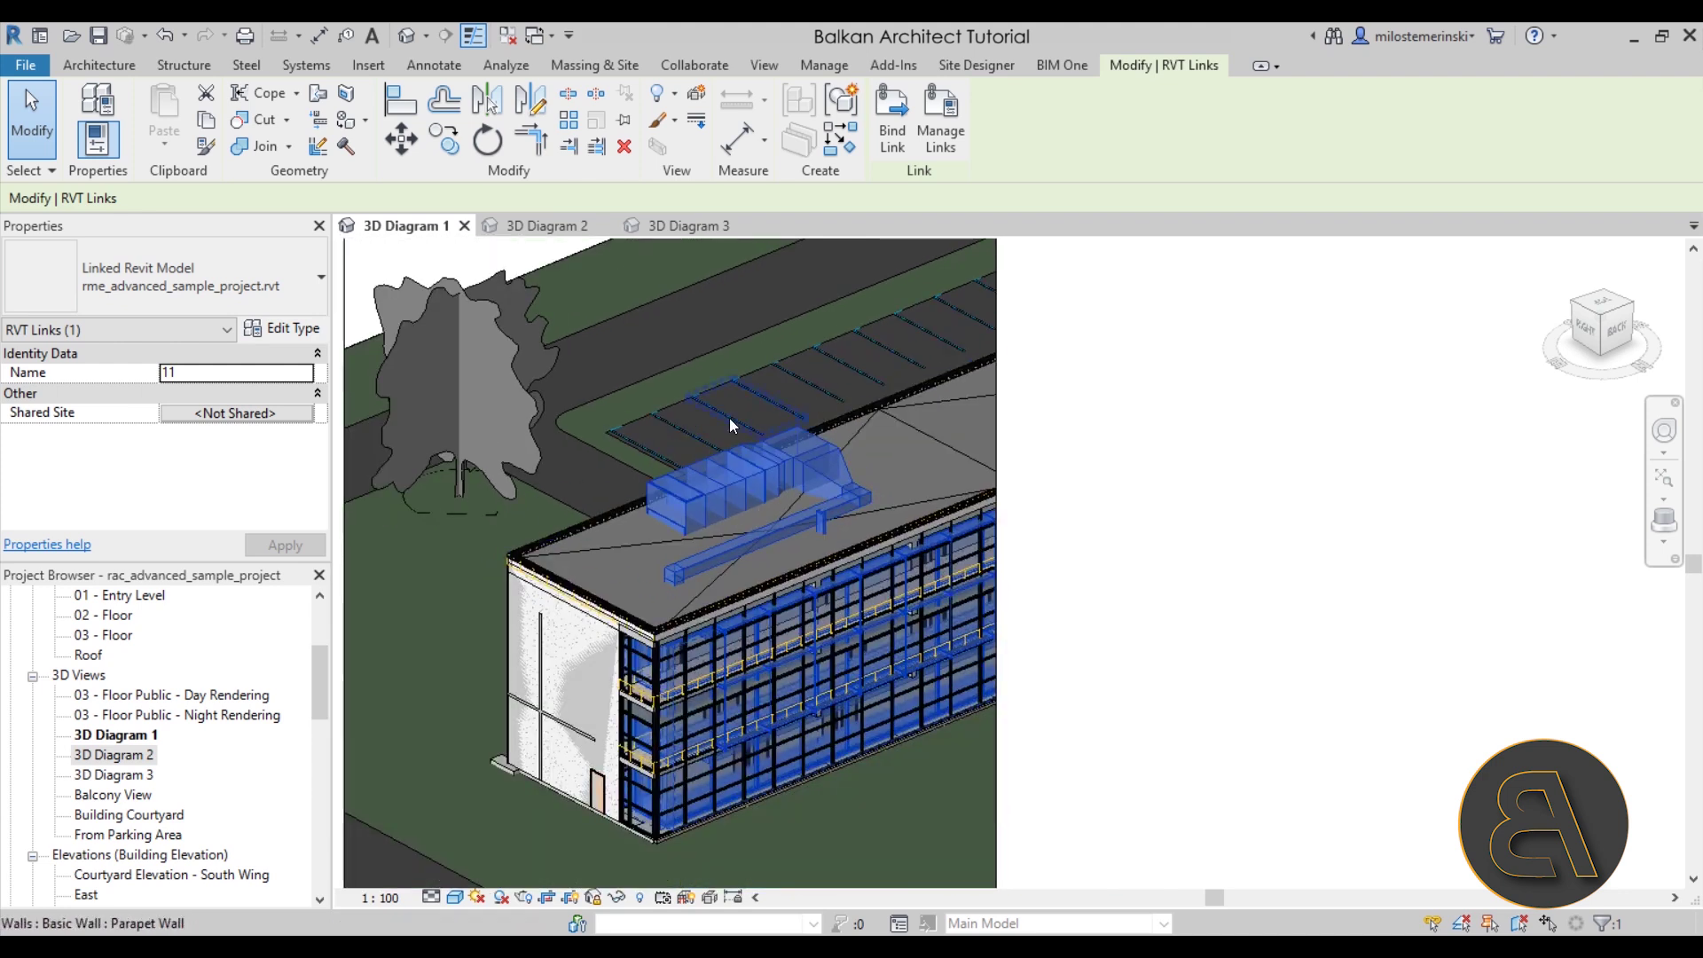
left_click(625, 903)
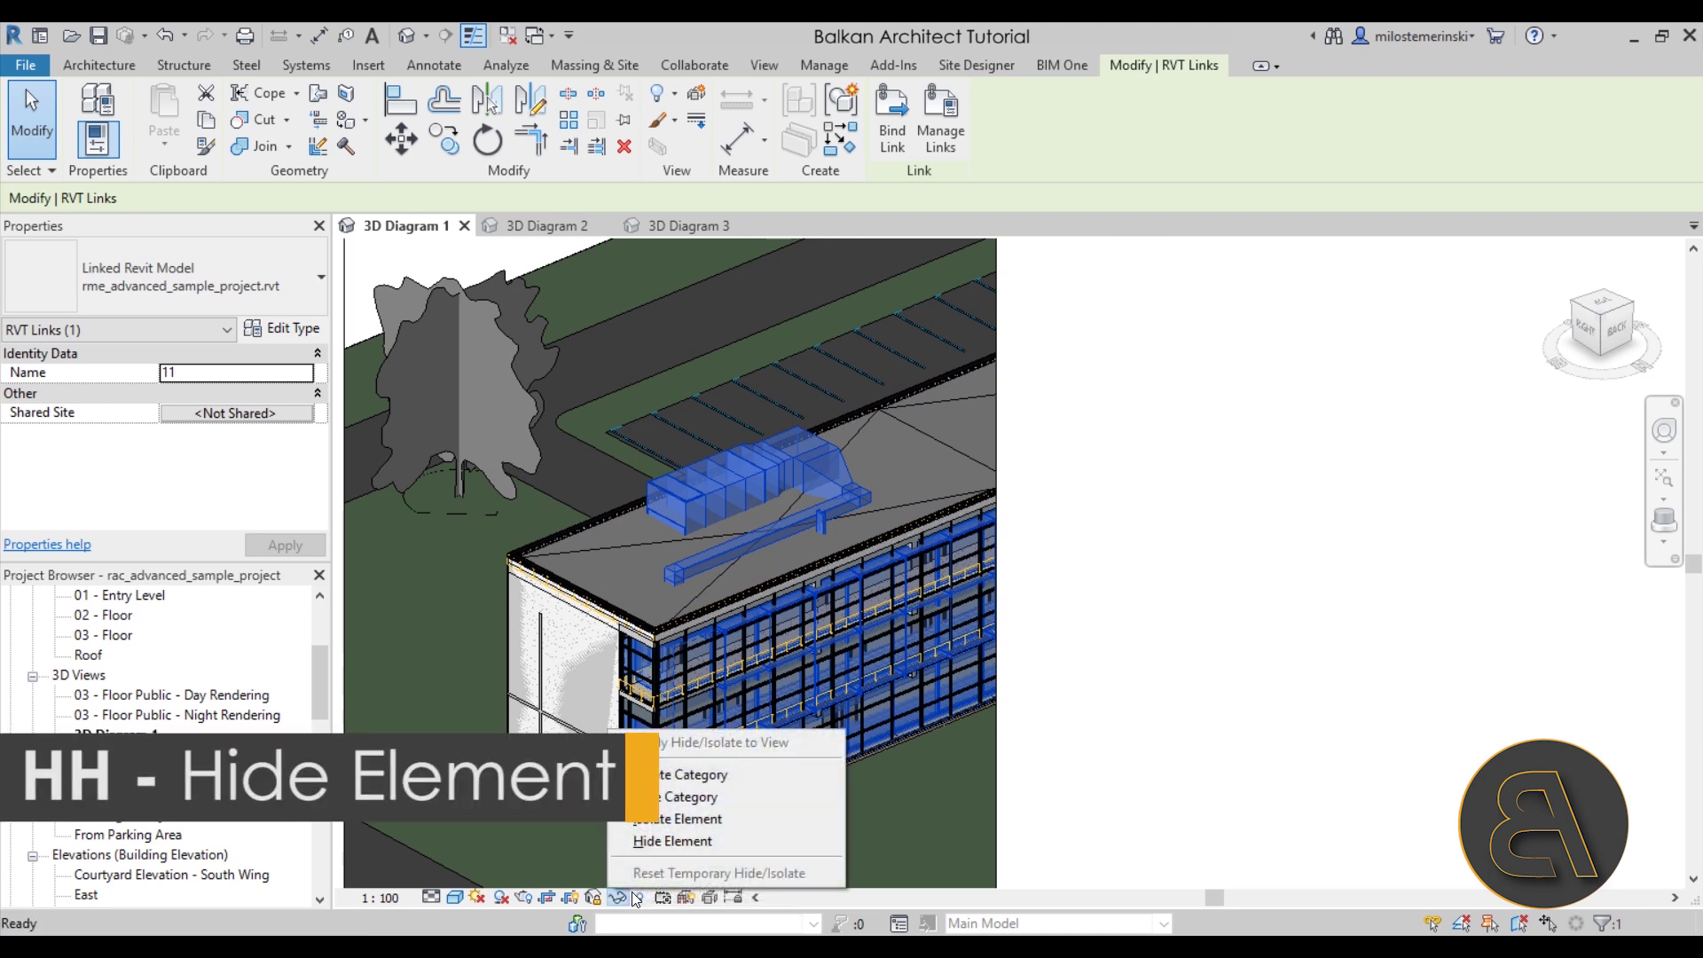
left_click(683, 818)
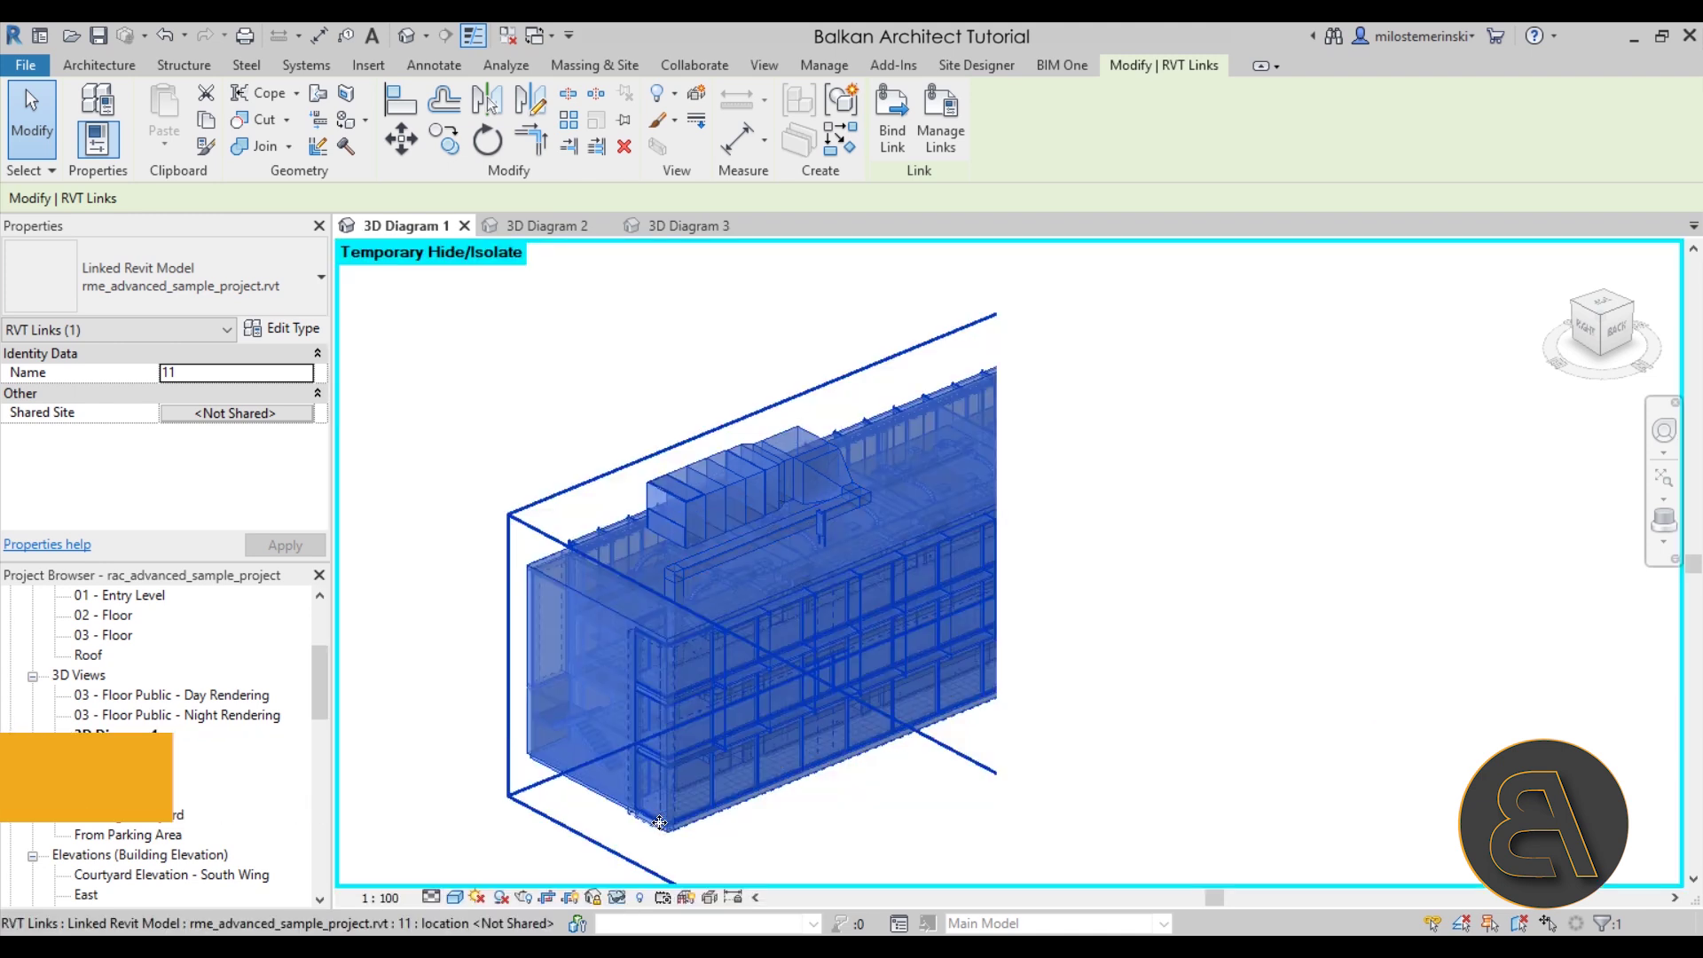
left_click(726, 364)
left_click(720, 462)
left_click(681, 407)
Step: Examine the isolated mechanical model's walls, roof and rooftop ductwork in 3D Diagram 1
middle_click_drag(935, 588, 909, 586)
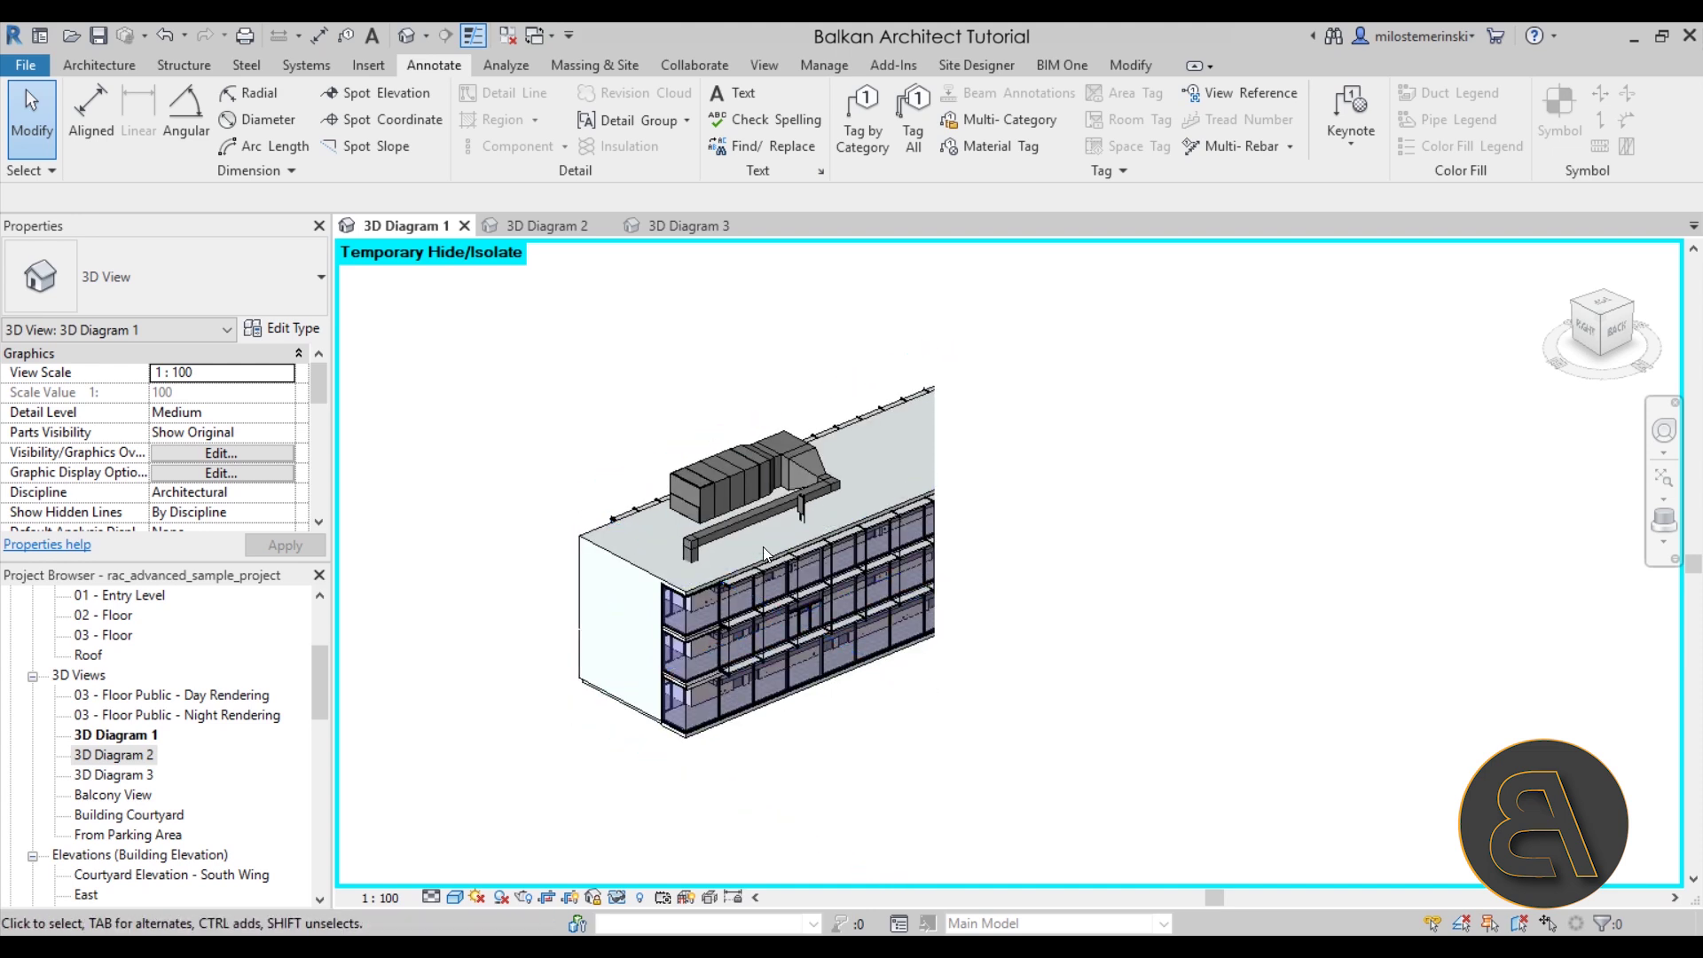
scroll(762, 547, "up", 1)
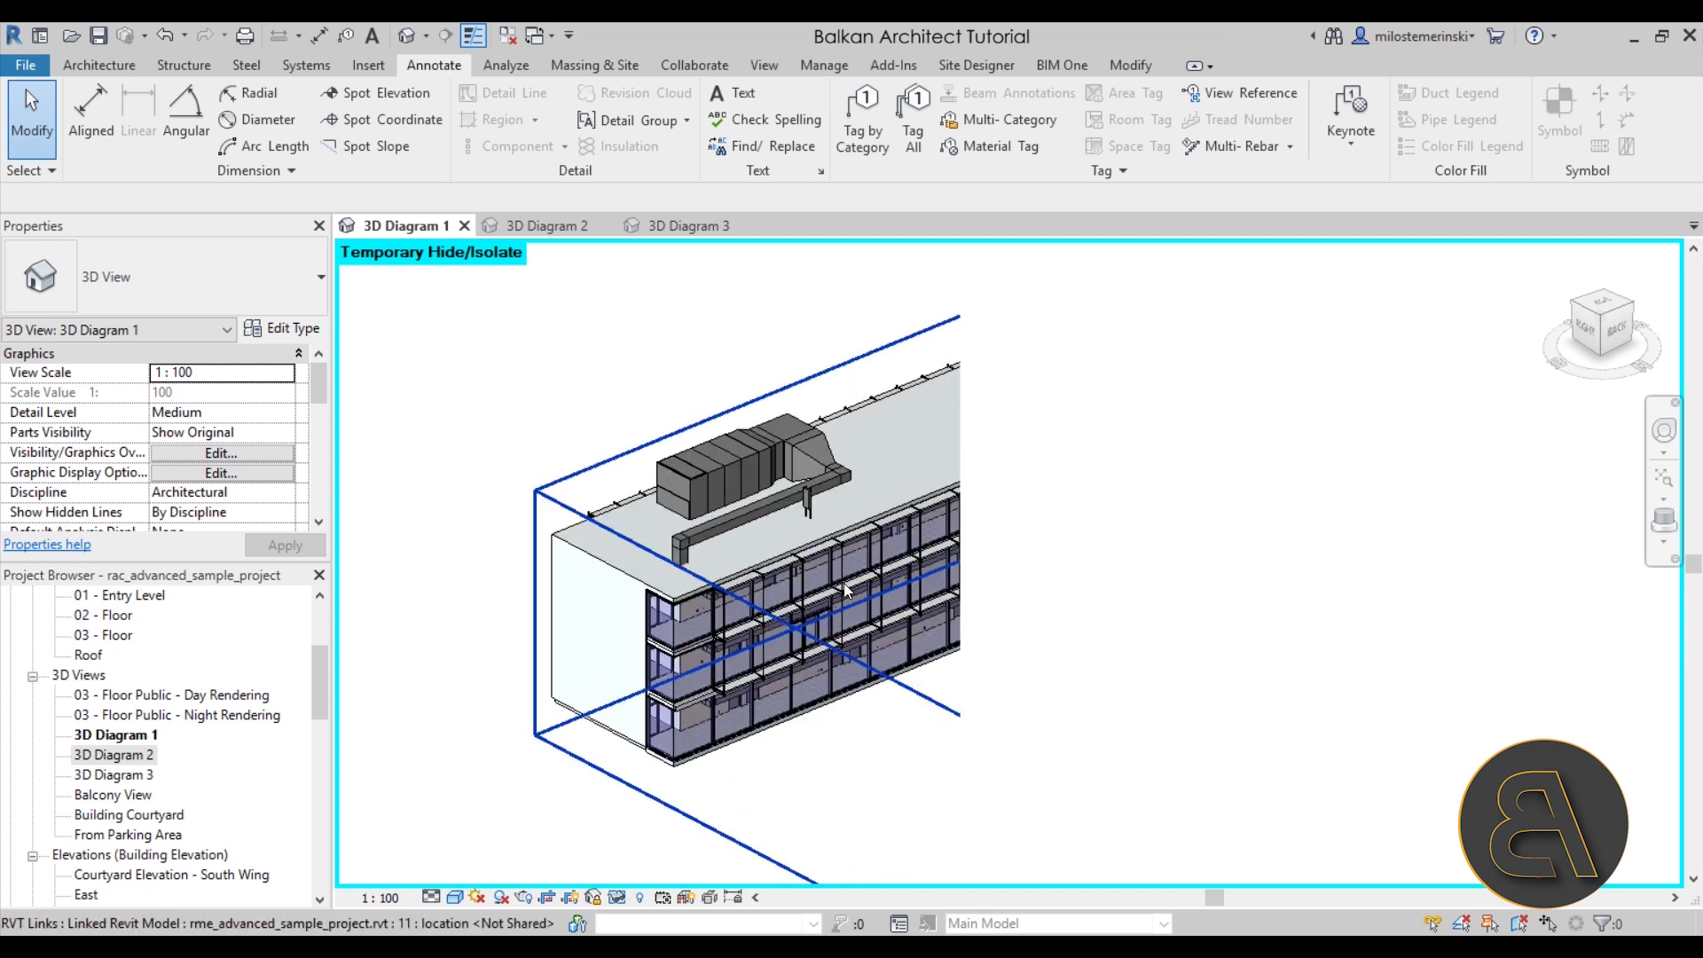
left_click(660, 763)
left_click(796, 761)
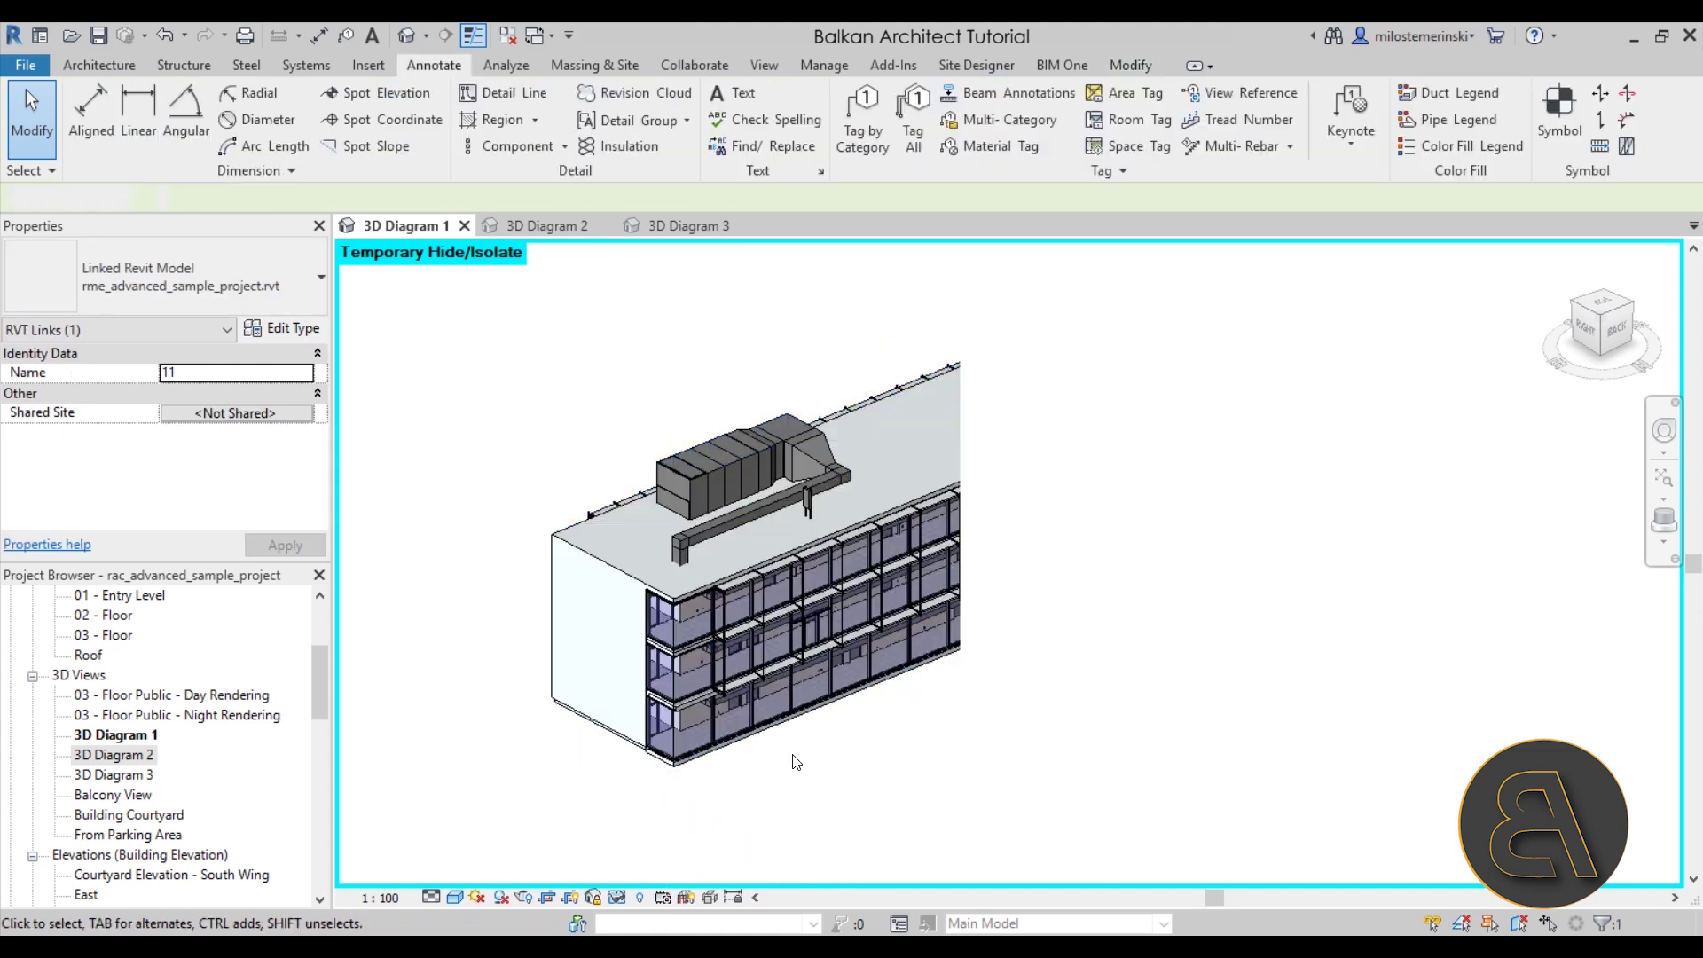
scroll(761, 651, "up", 2)
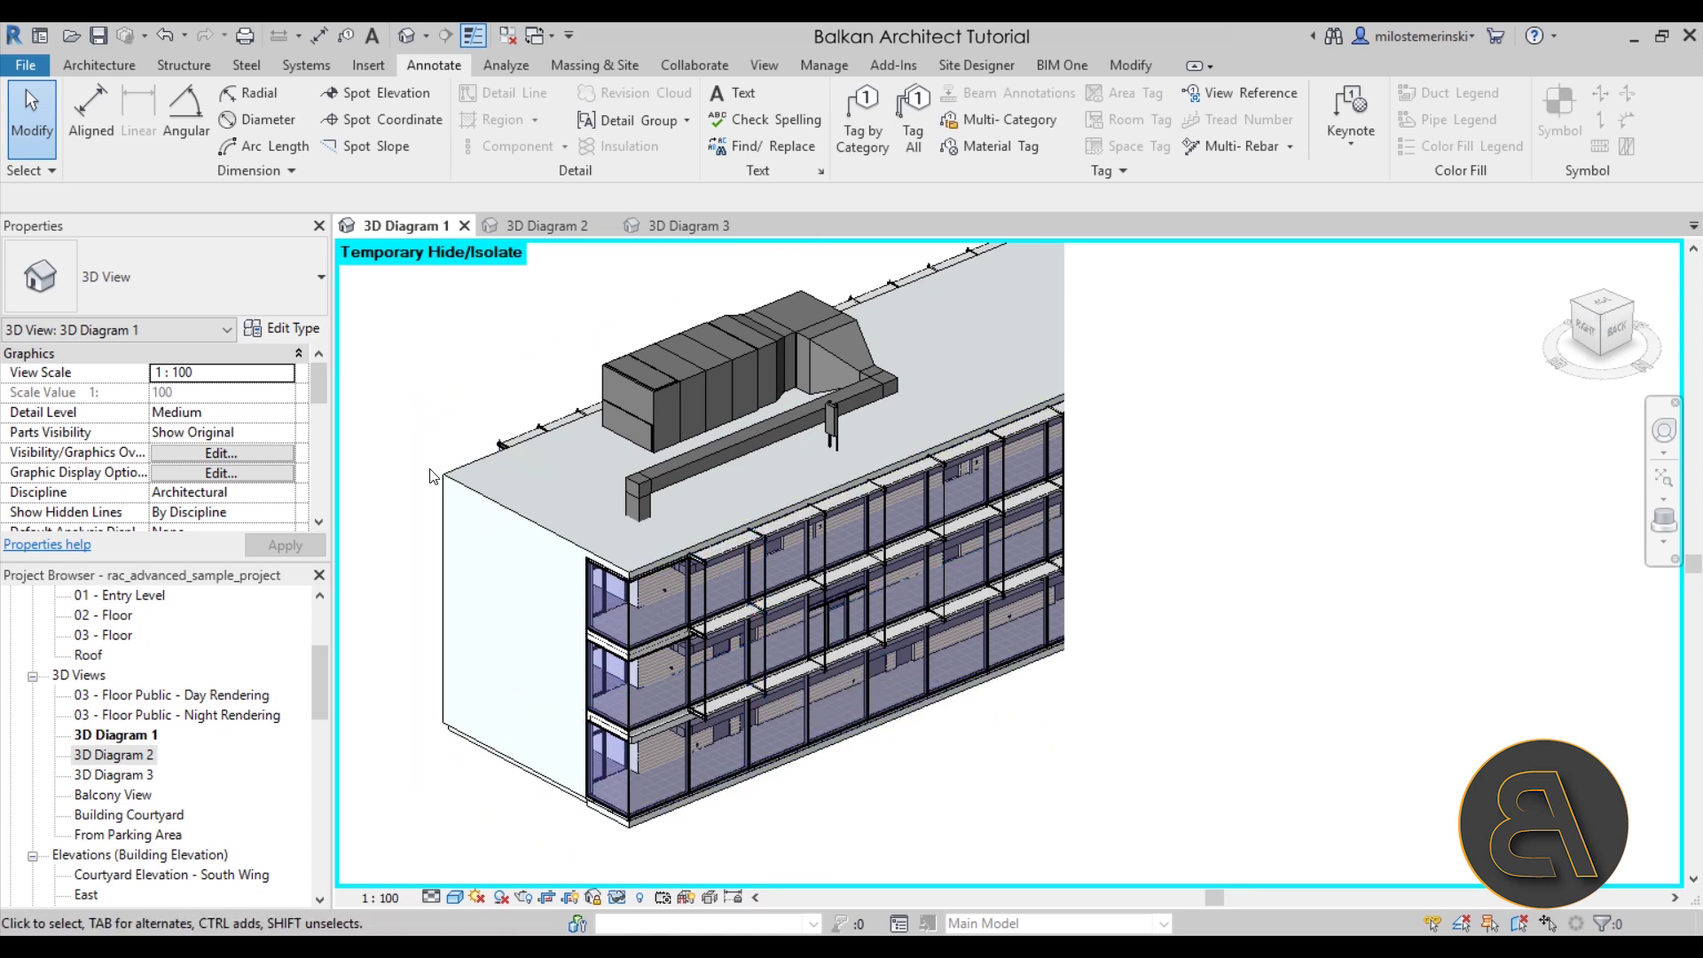
scroll(447, 408, "down", 2)
middle_click_drag(501, 390, 589, 452)
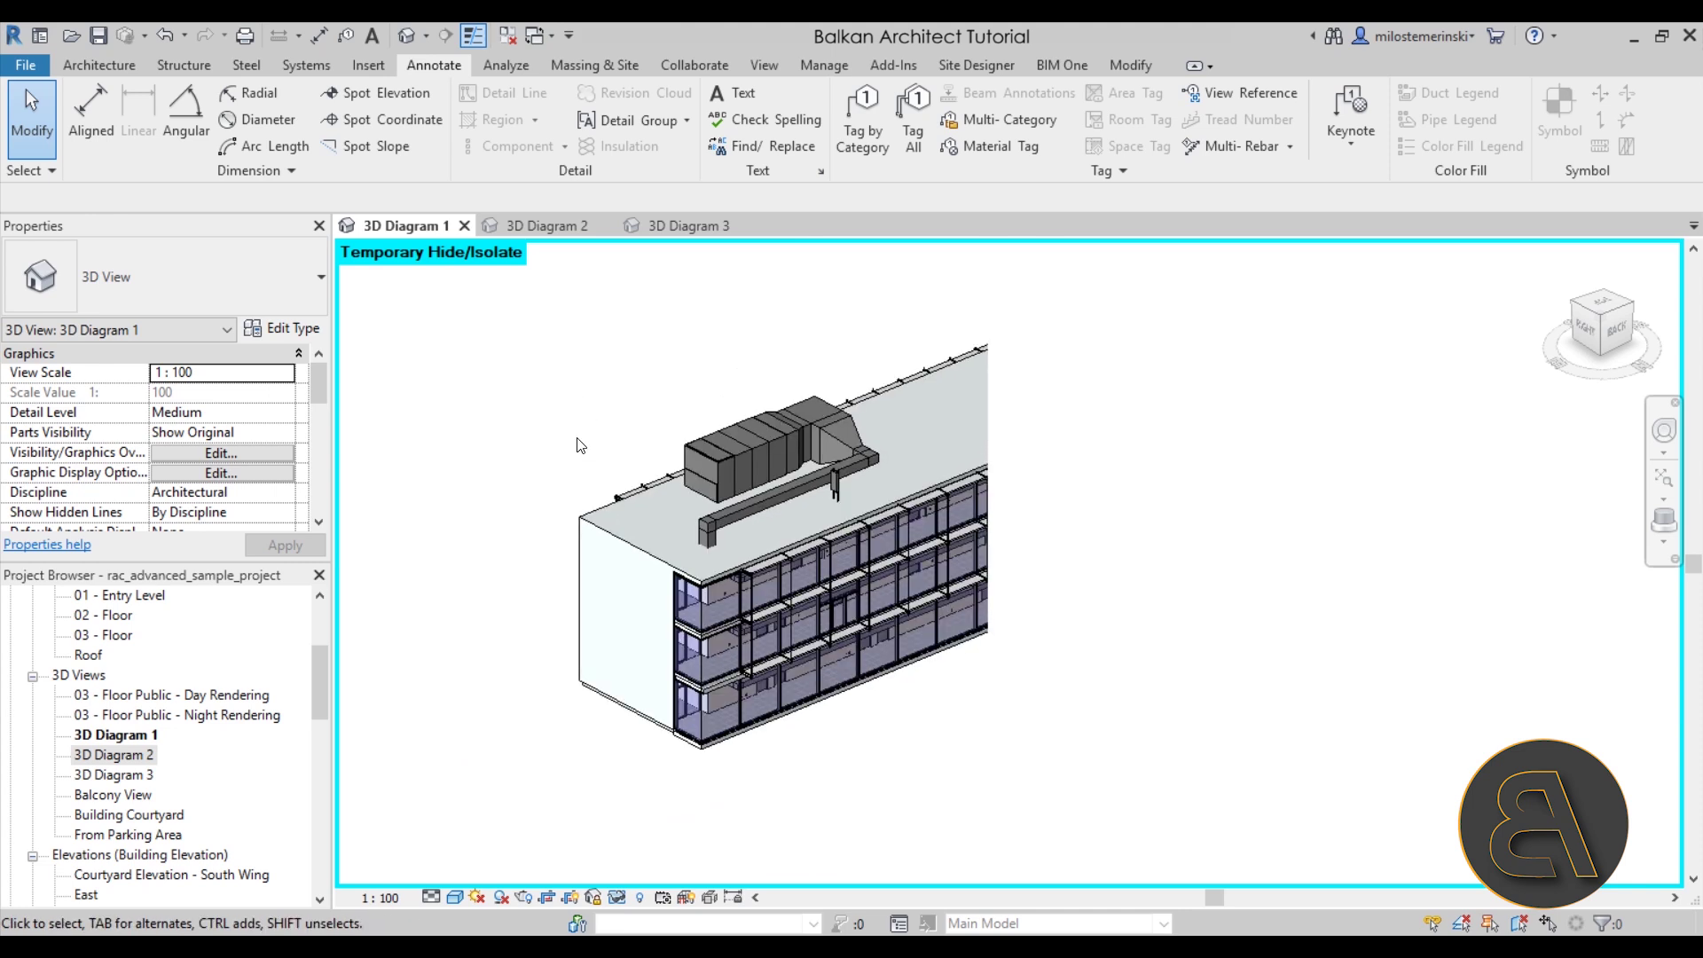
Step: Turn off the visibility of all model categories in 3D Diagram 1's Visibility/Graphic Overrides and clear the multiple row selection
left_click(174, 454)
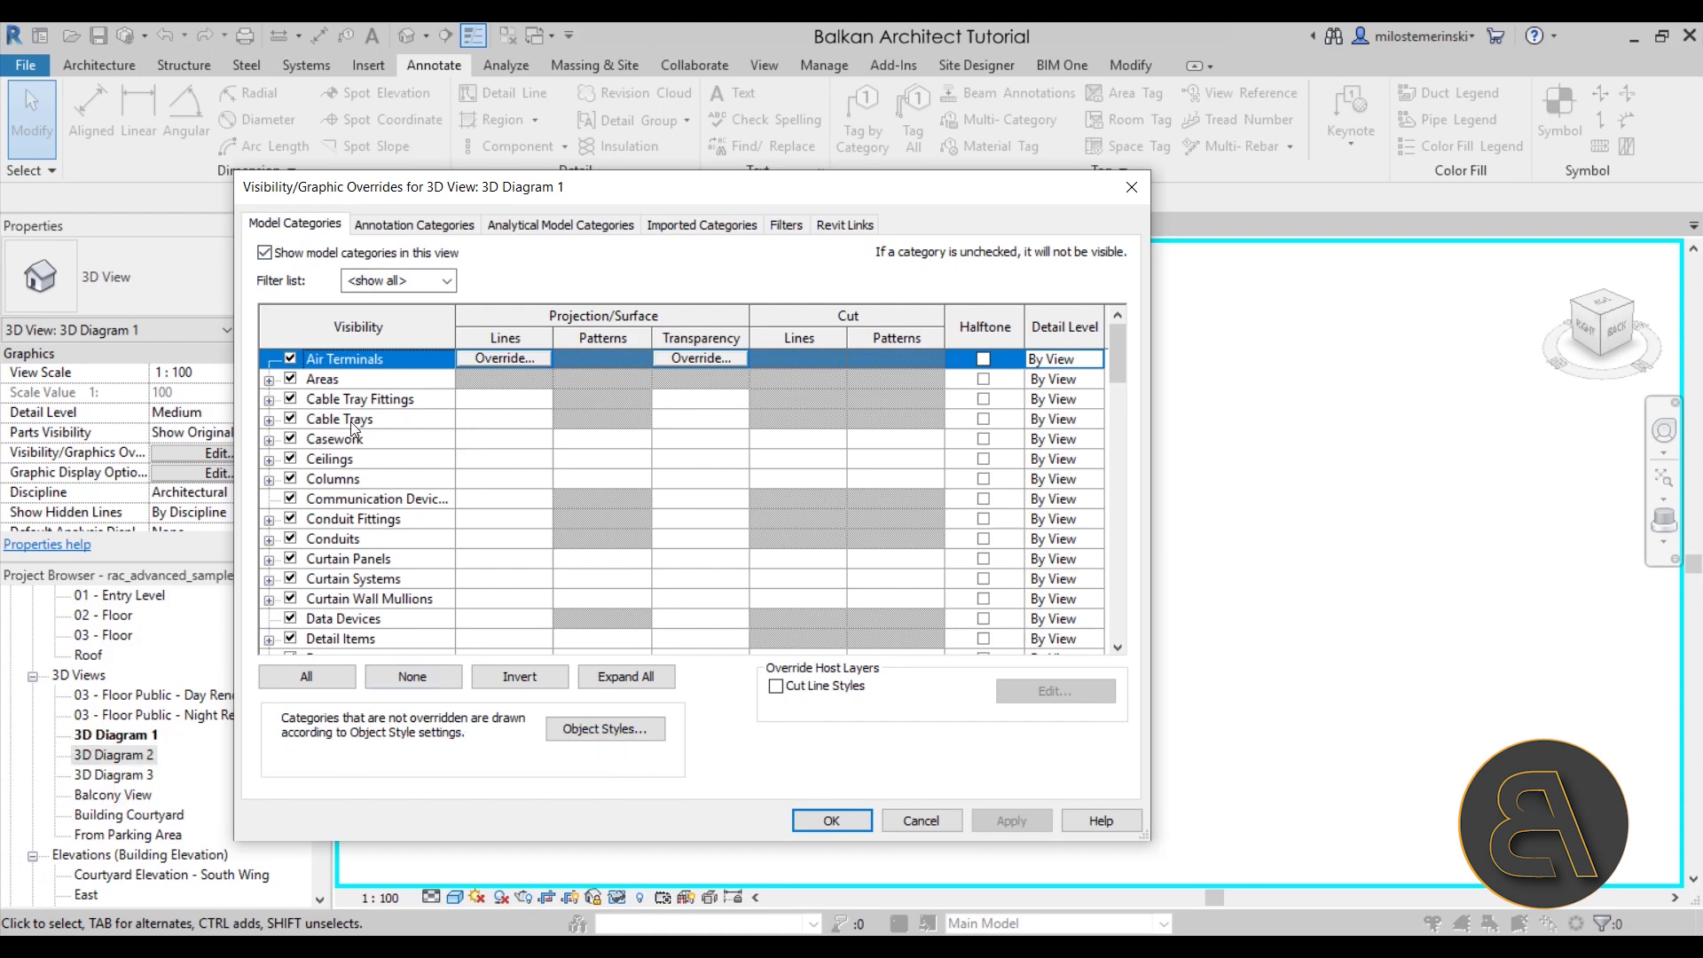
scroll(350, 431, "down", 8)
scroll(347, 432, "up", 3)
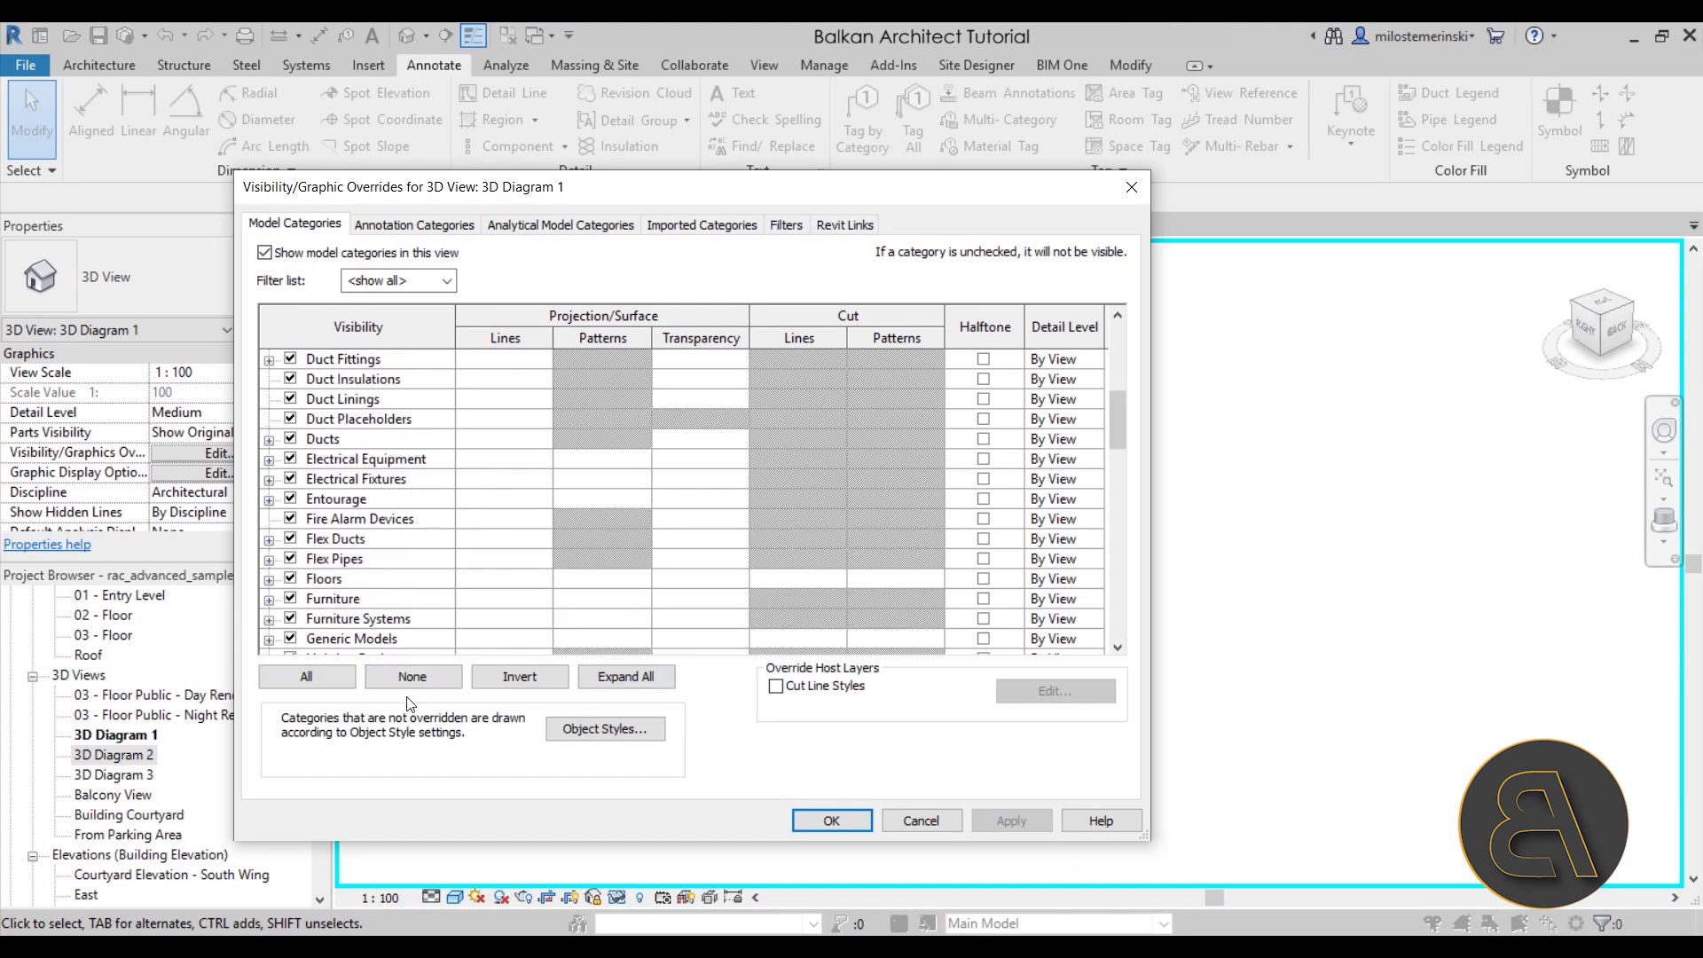
left_click(308, 681)
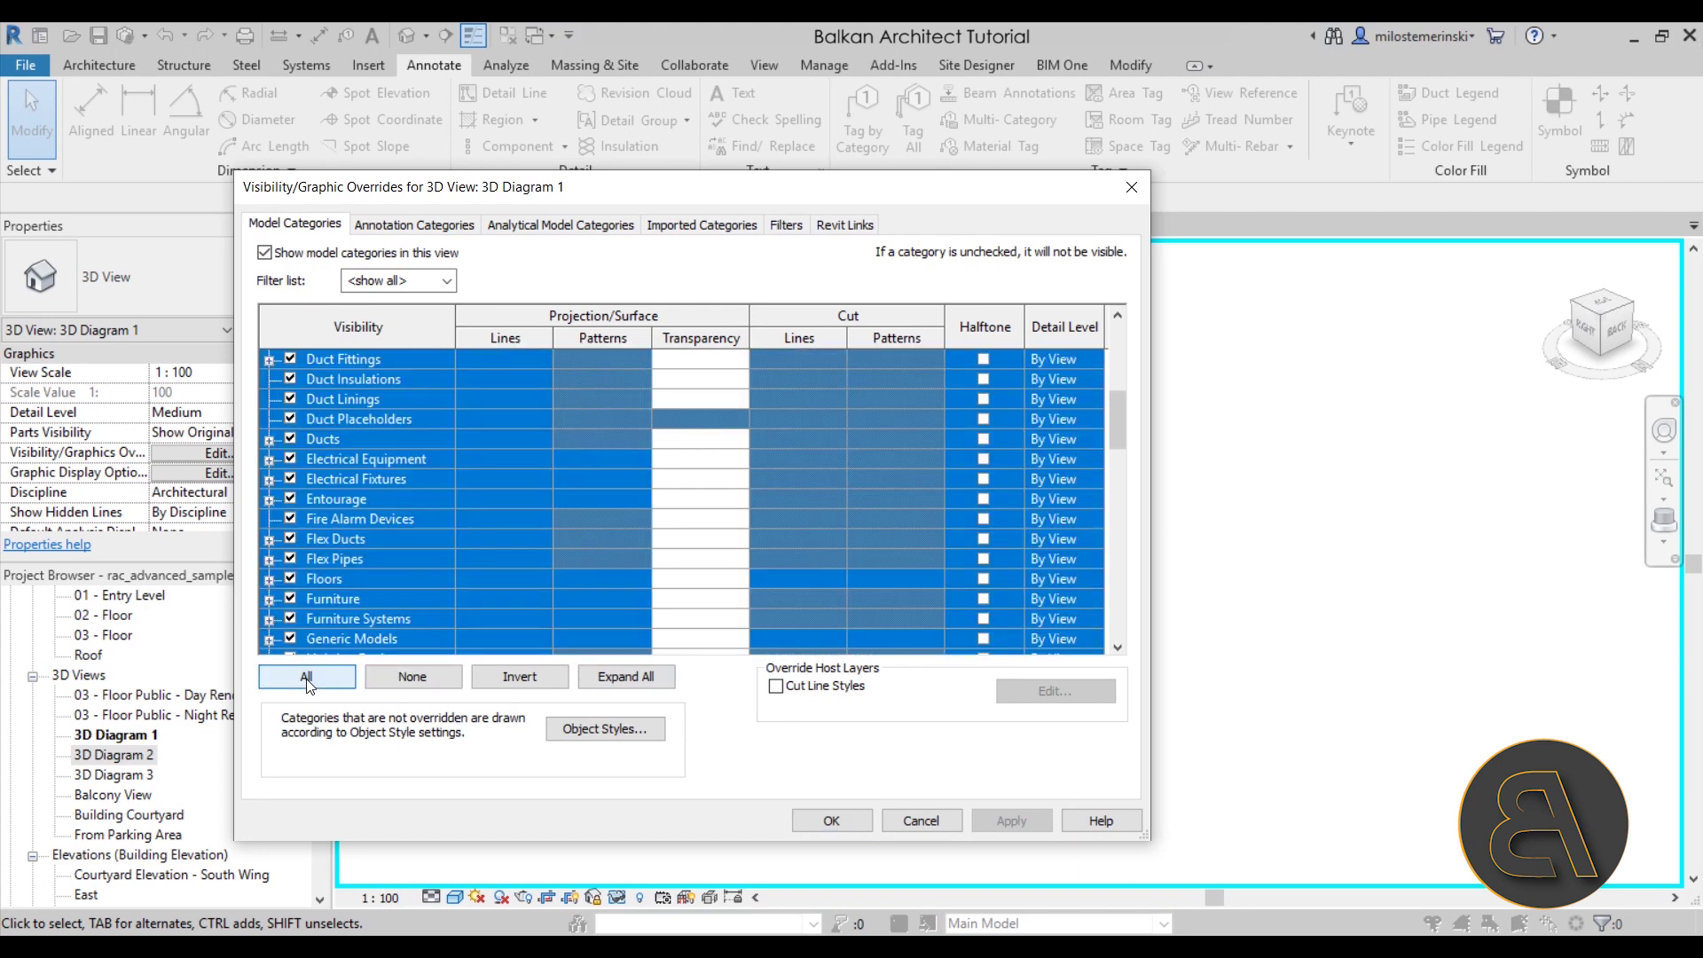
left_click(291, 479)
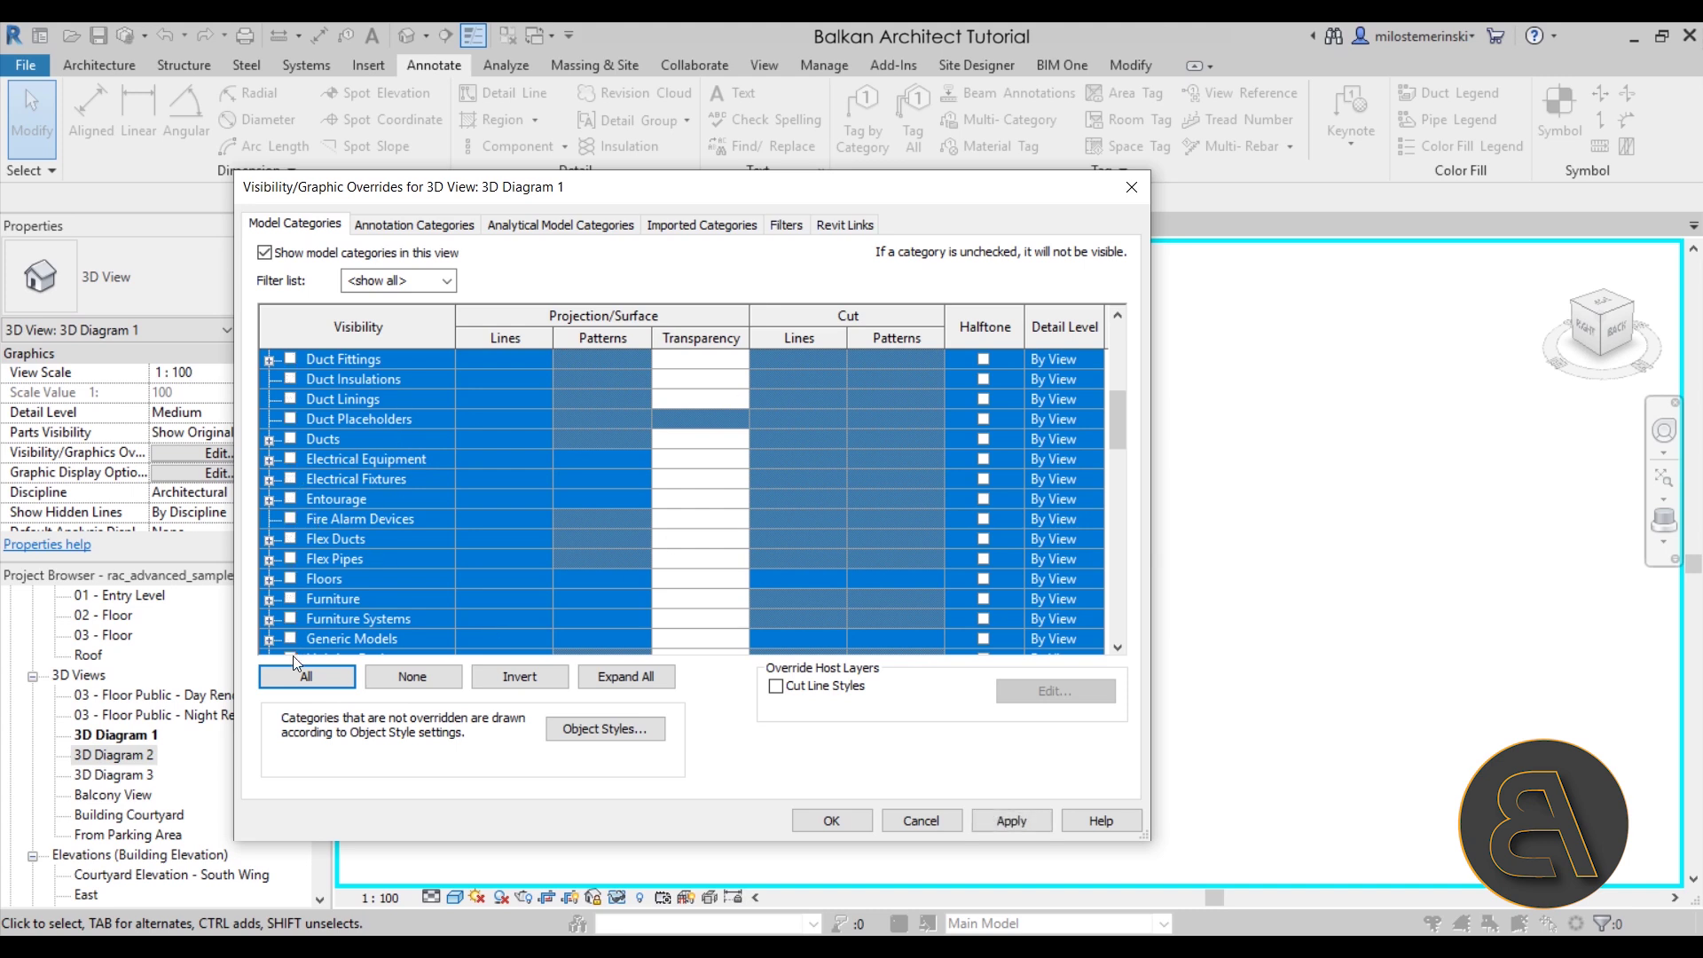
left_click(411, 677)
left_click(351, 541)
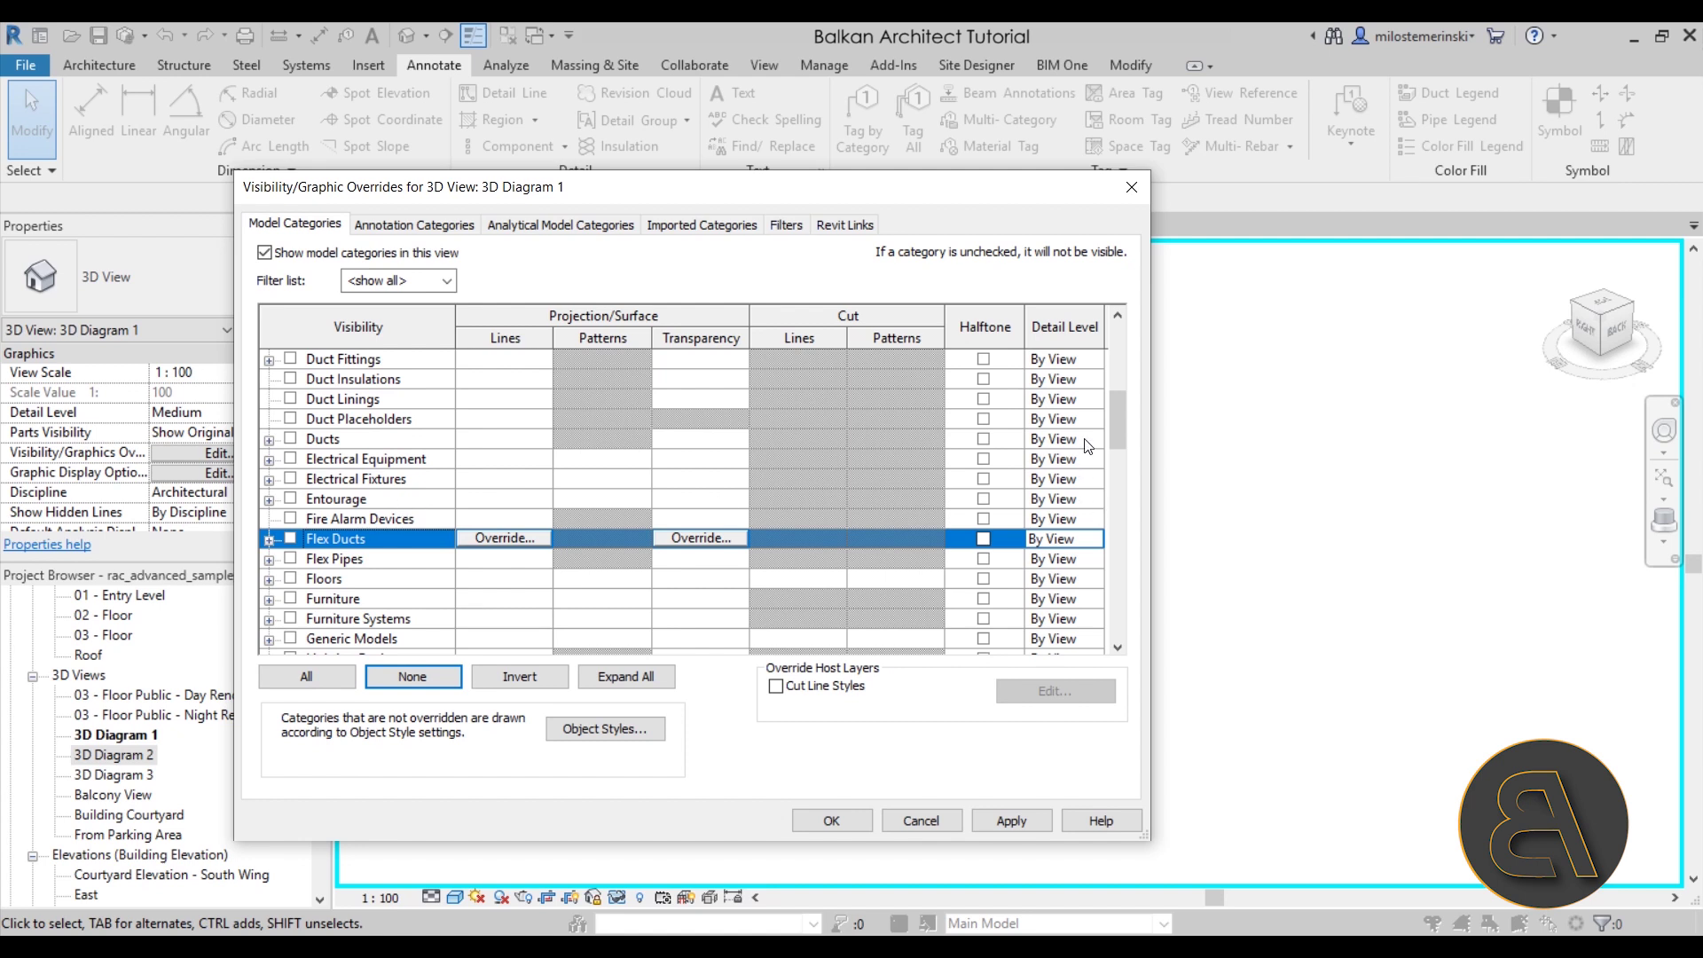
Step: Make the Air Terminals, Cable Tray Fittings, Cable Trays, Conduit Fittings and Conduits categories visible in 3D Diagram 1
left_click_drag(1120, 438, 1120, 358)
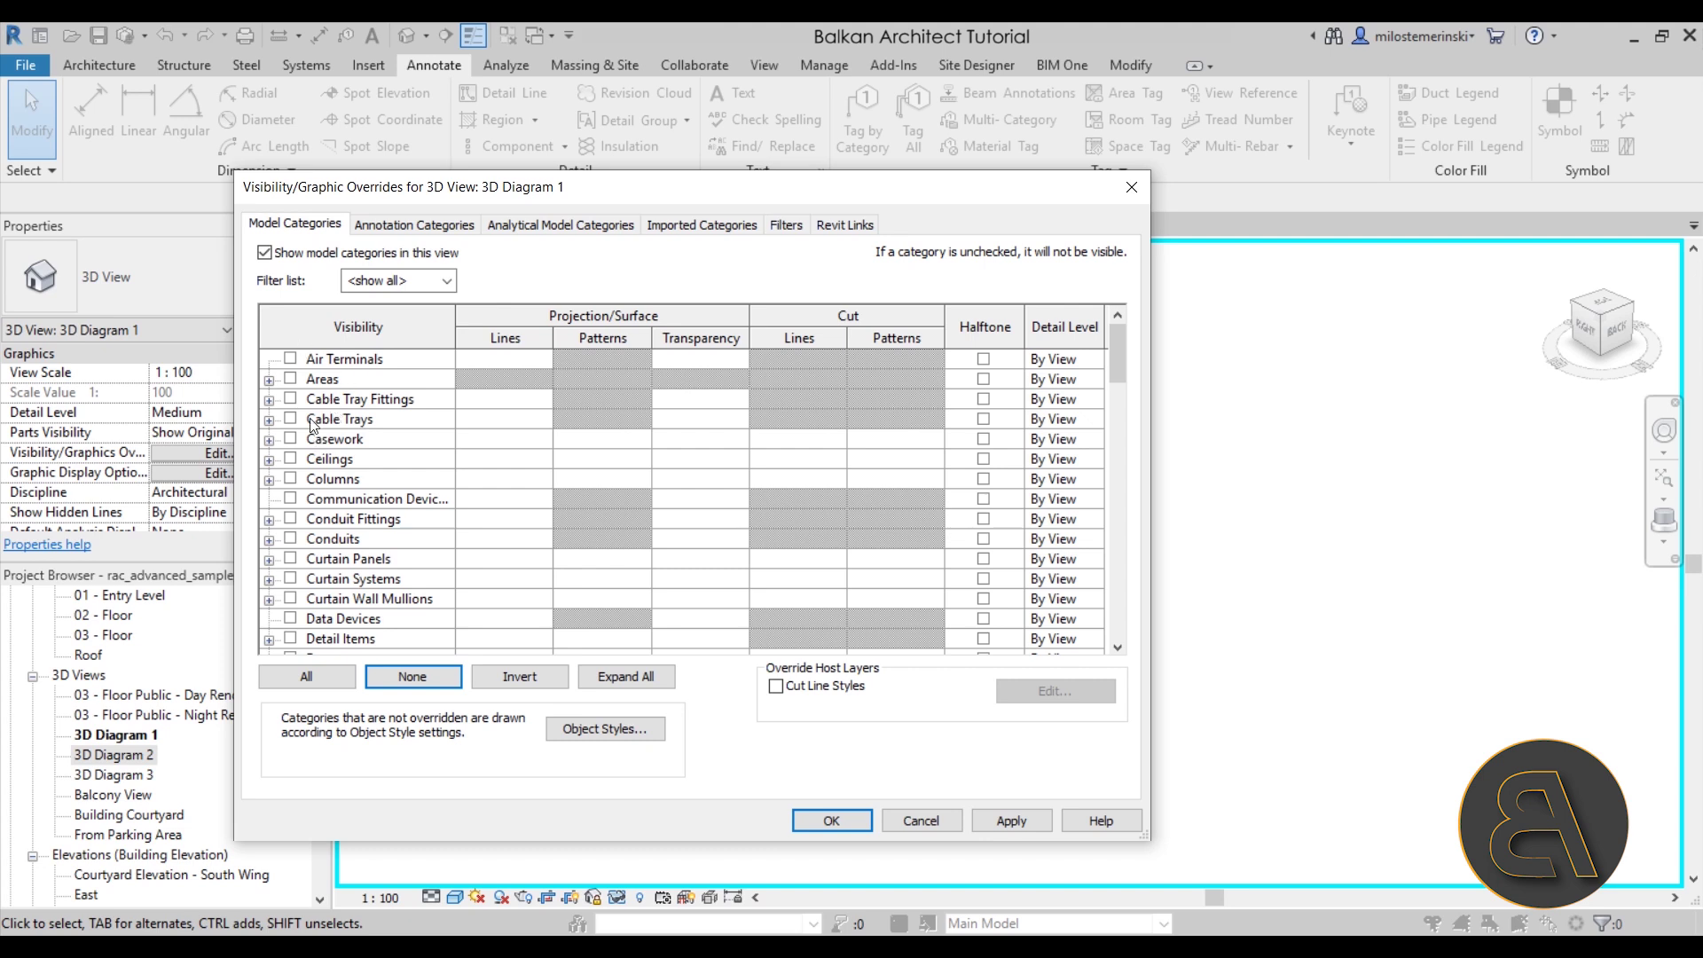
left_click(291, 359)
left_click(291, 399)
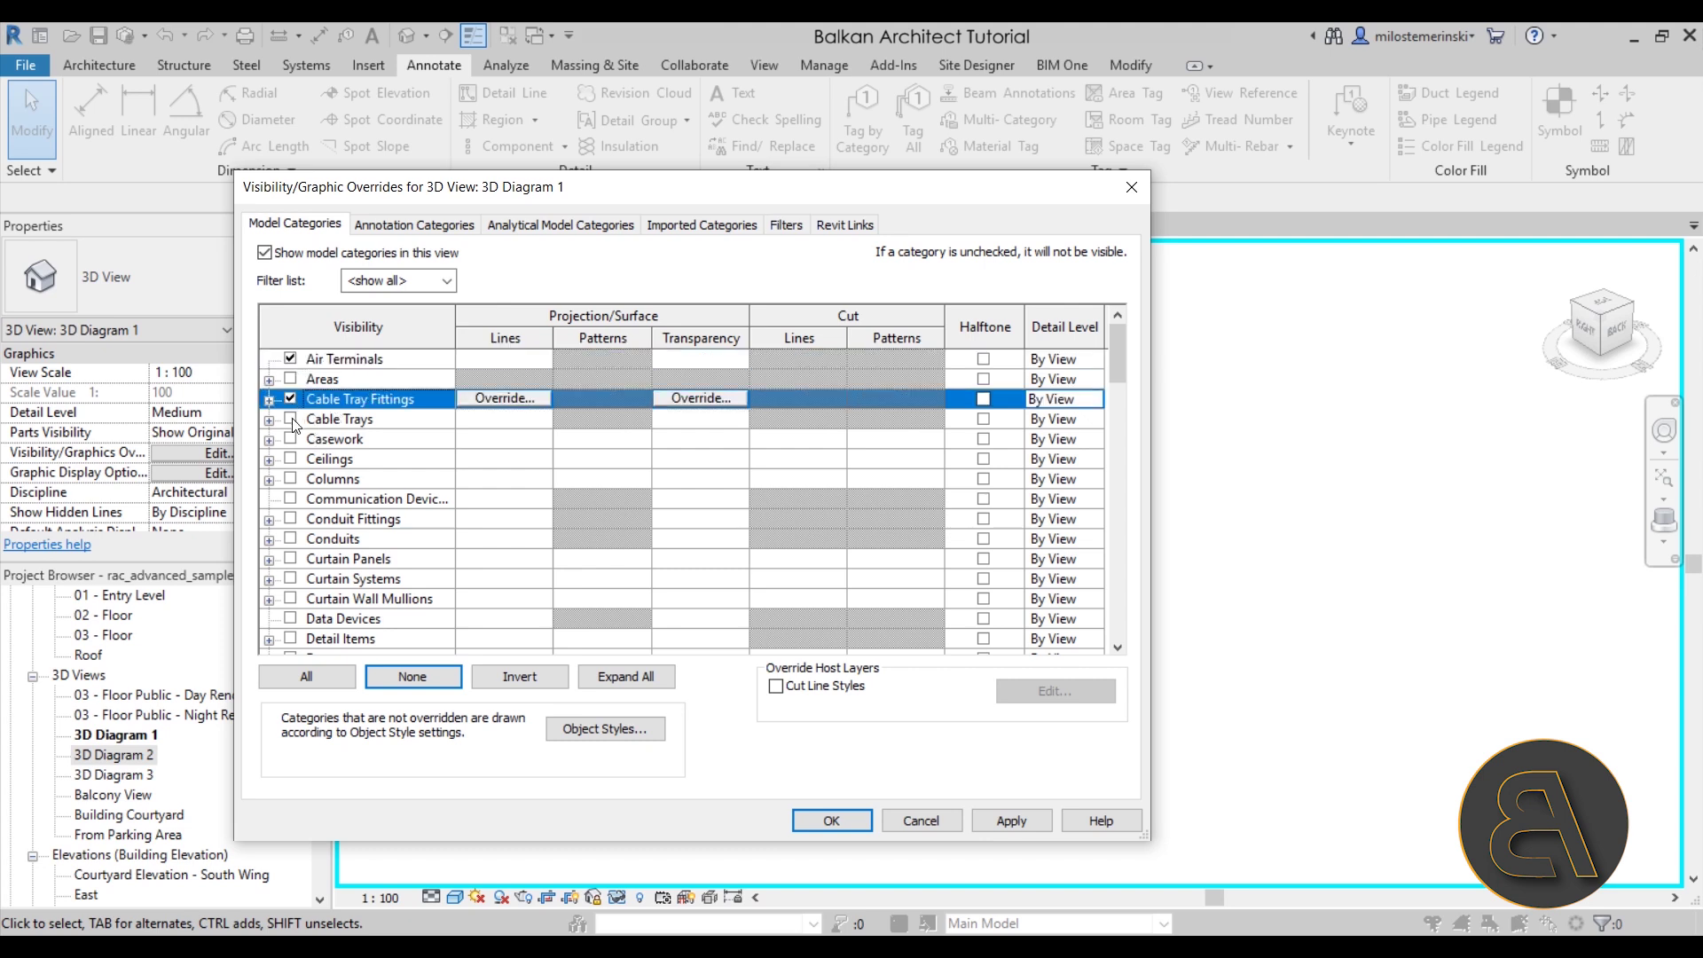
left_click(291, 419)
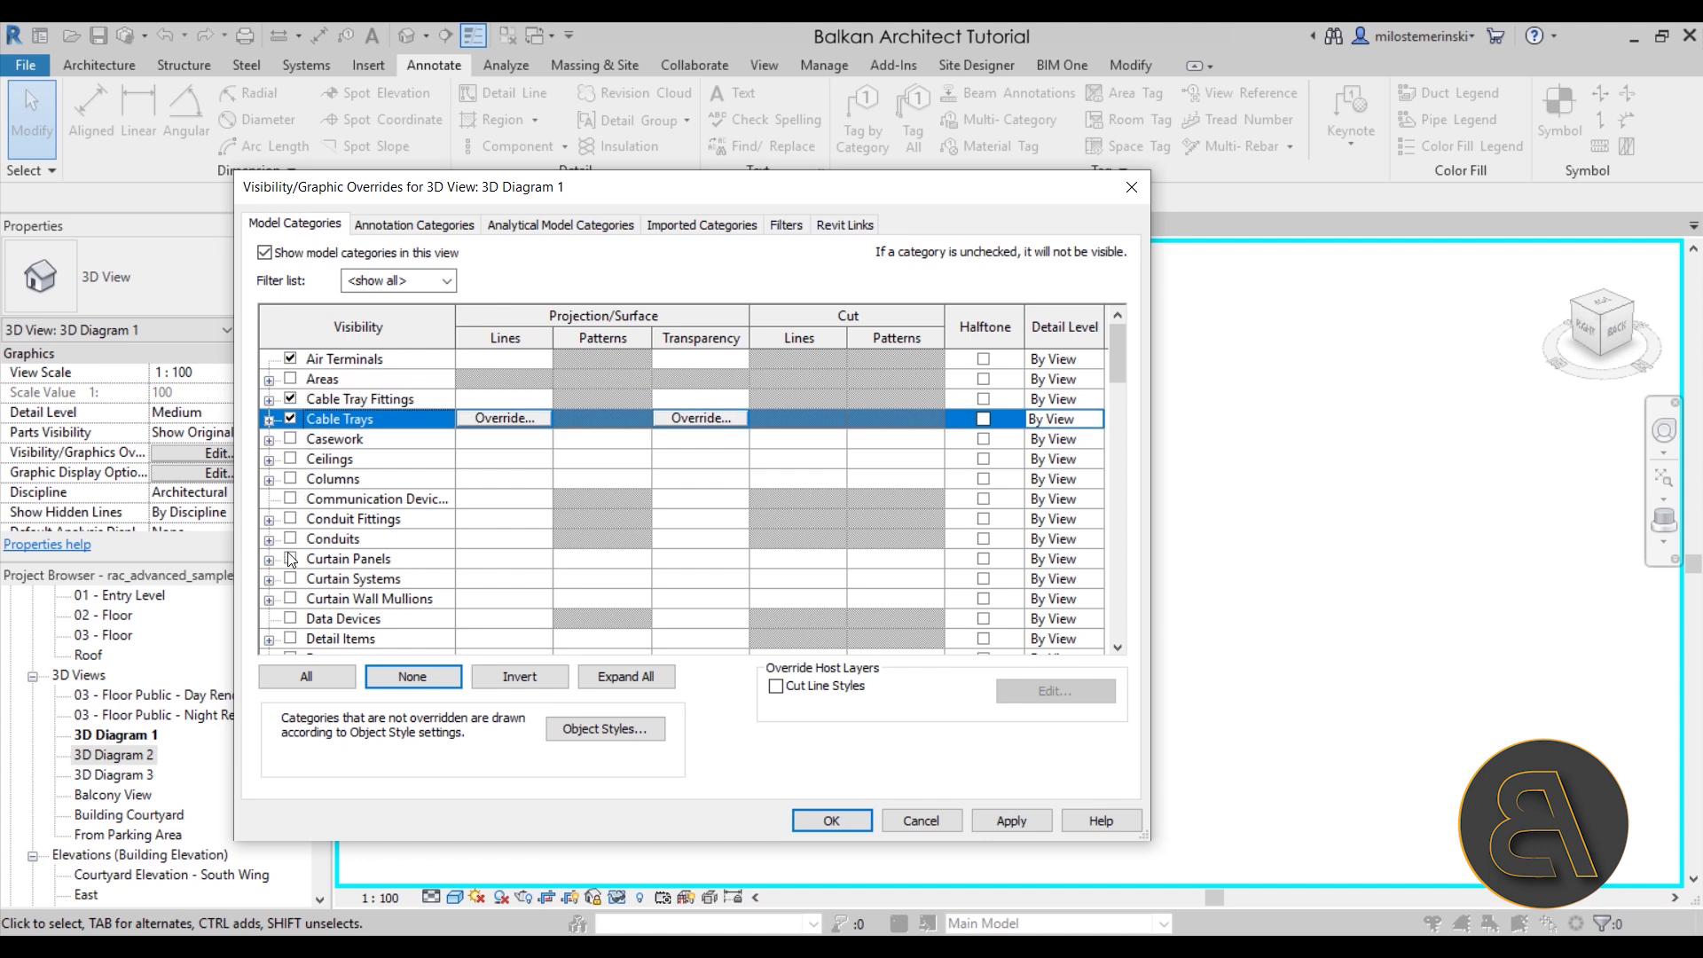
left_click(291, 519)
left_click(291, 538)
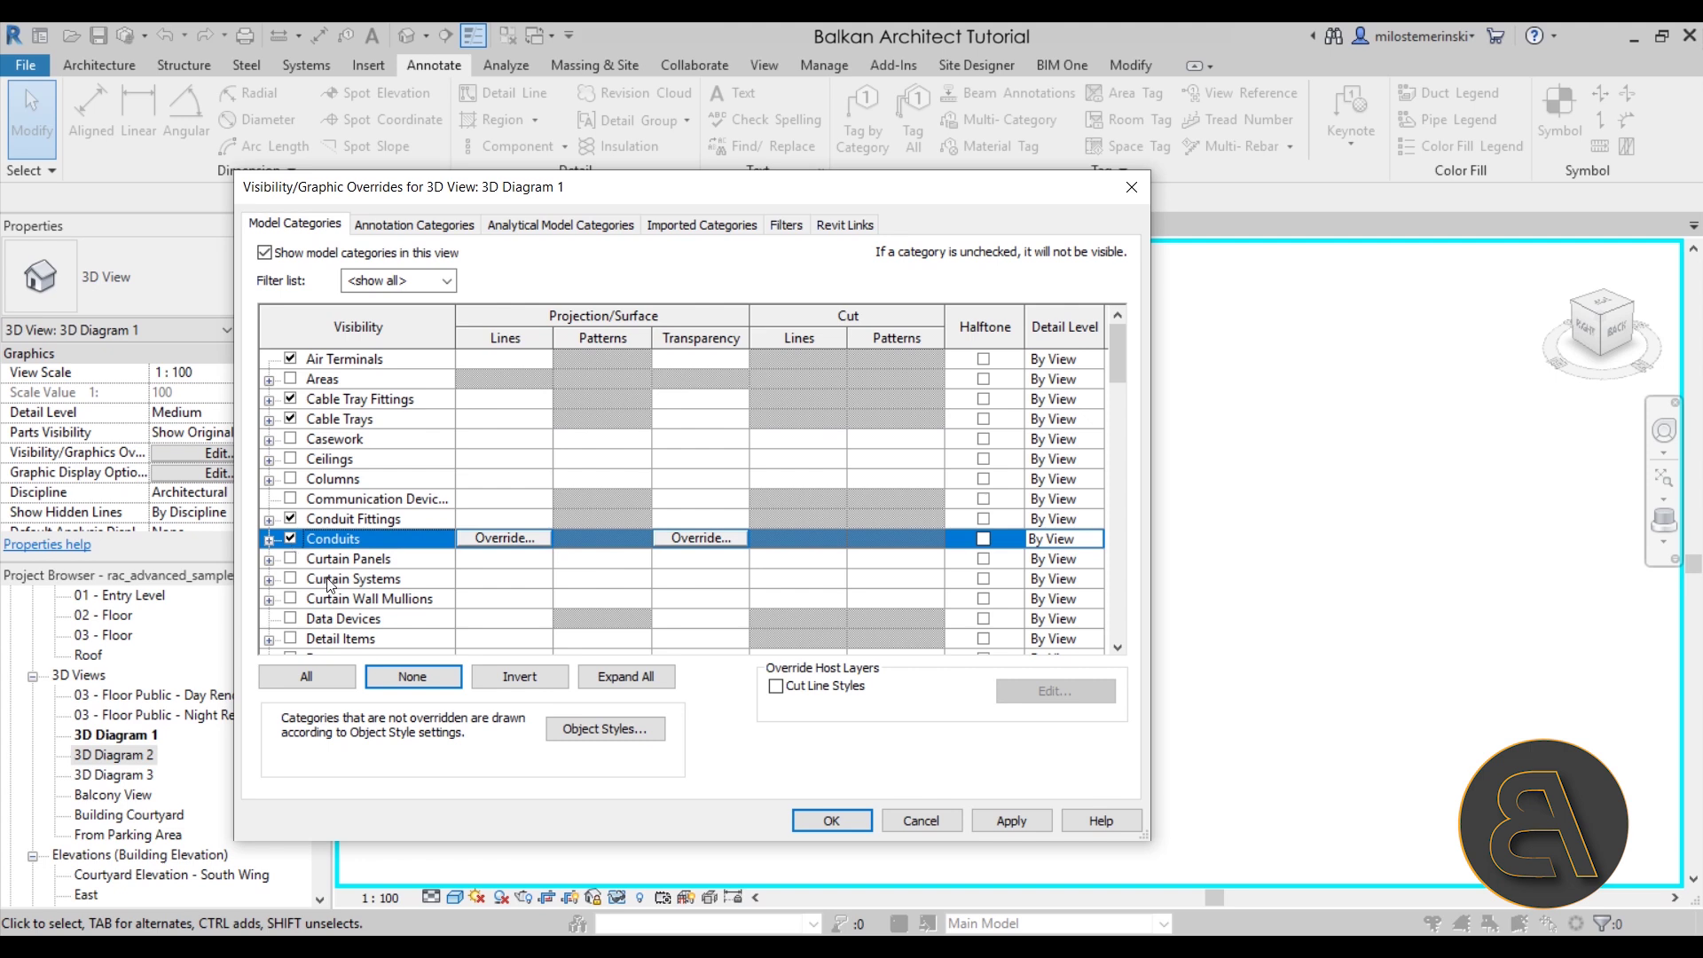
Step: Make Duct Accessories, Duct Fittings, Duct Insulations, Duct Linings, Duct Placeholders, Ducts and Data Devices visible in 3D Diagram 1
scroll(377, 558, "down", 1)
scroll(376, 557, "down", 3)
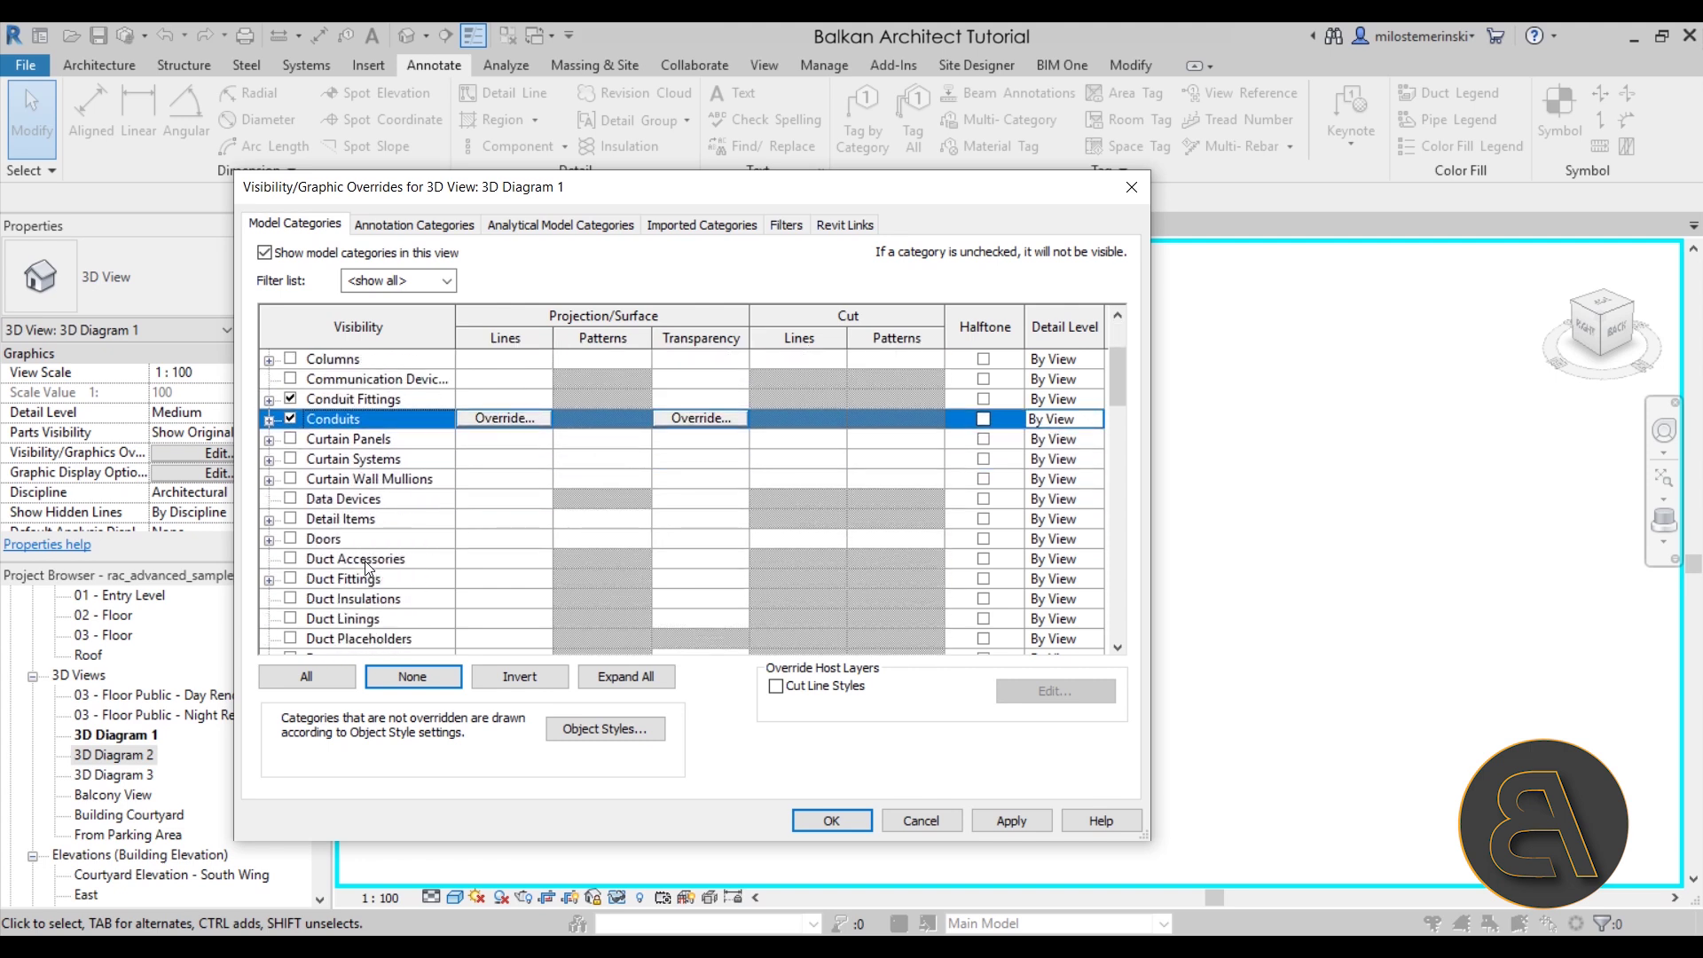
scroll(364, 559, "down", 1)
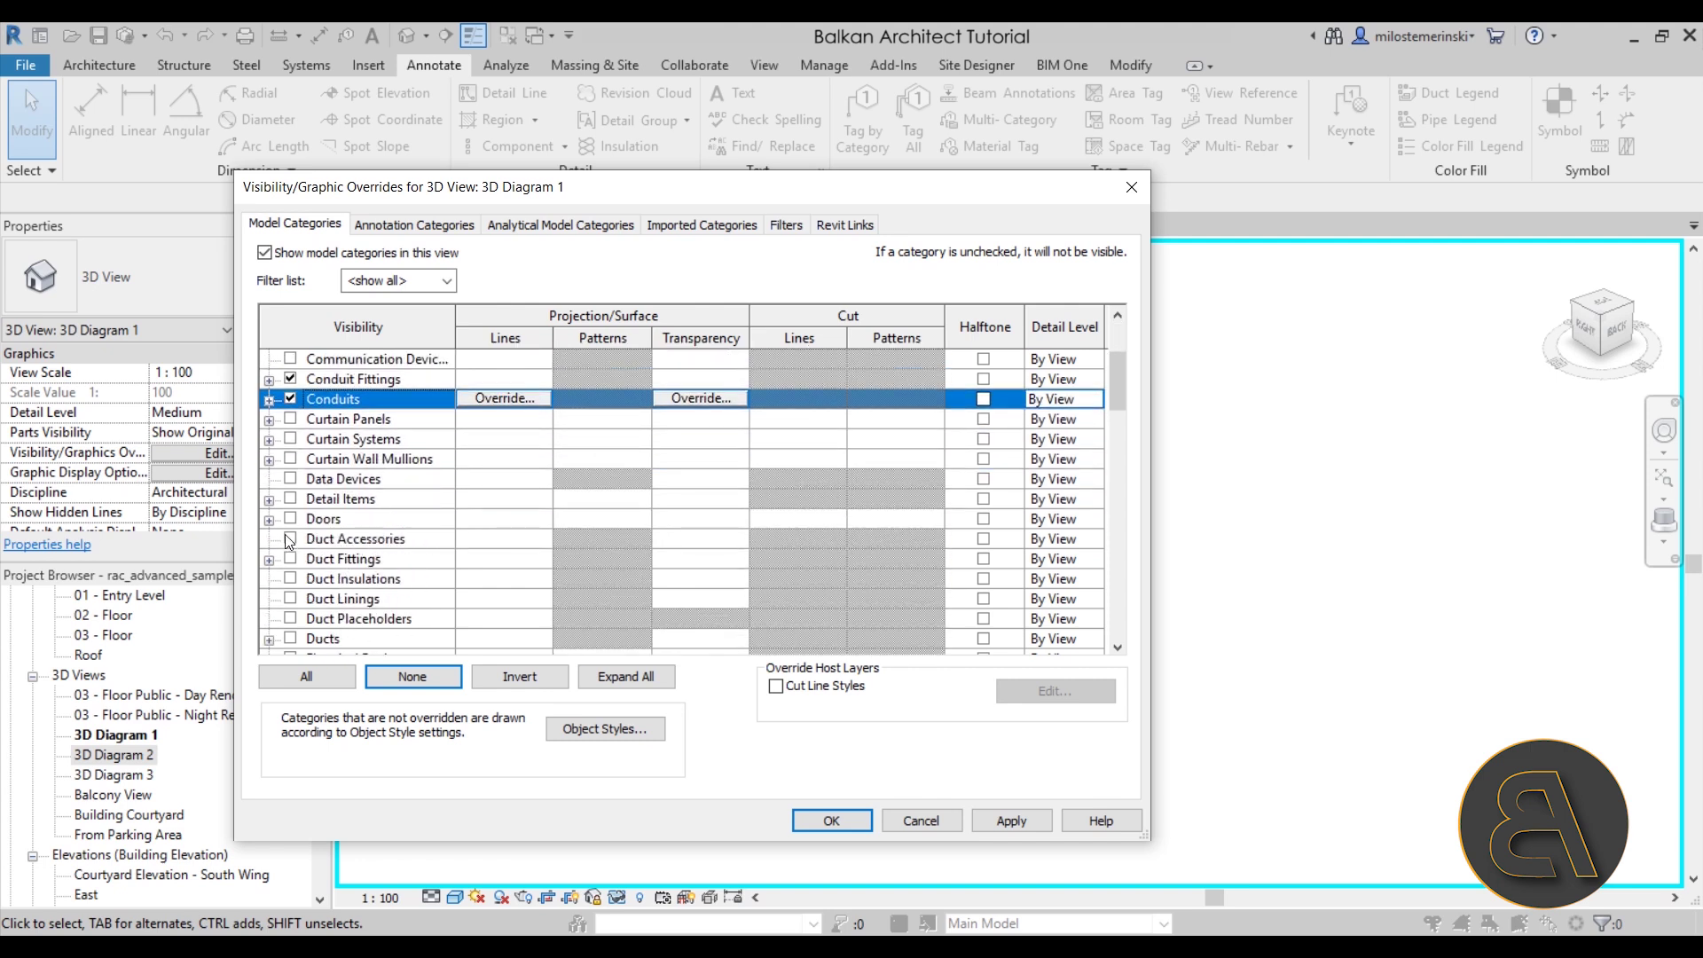
left_click(291, 539)
left_click(291, 559)
left_click(291, 579)
left_click(291, 599)
left_click(291, 618)
left_click(291, 638)
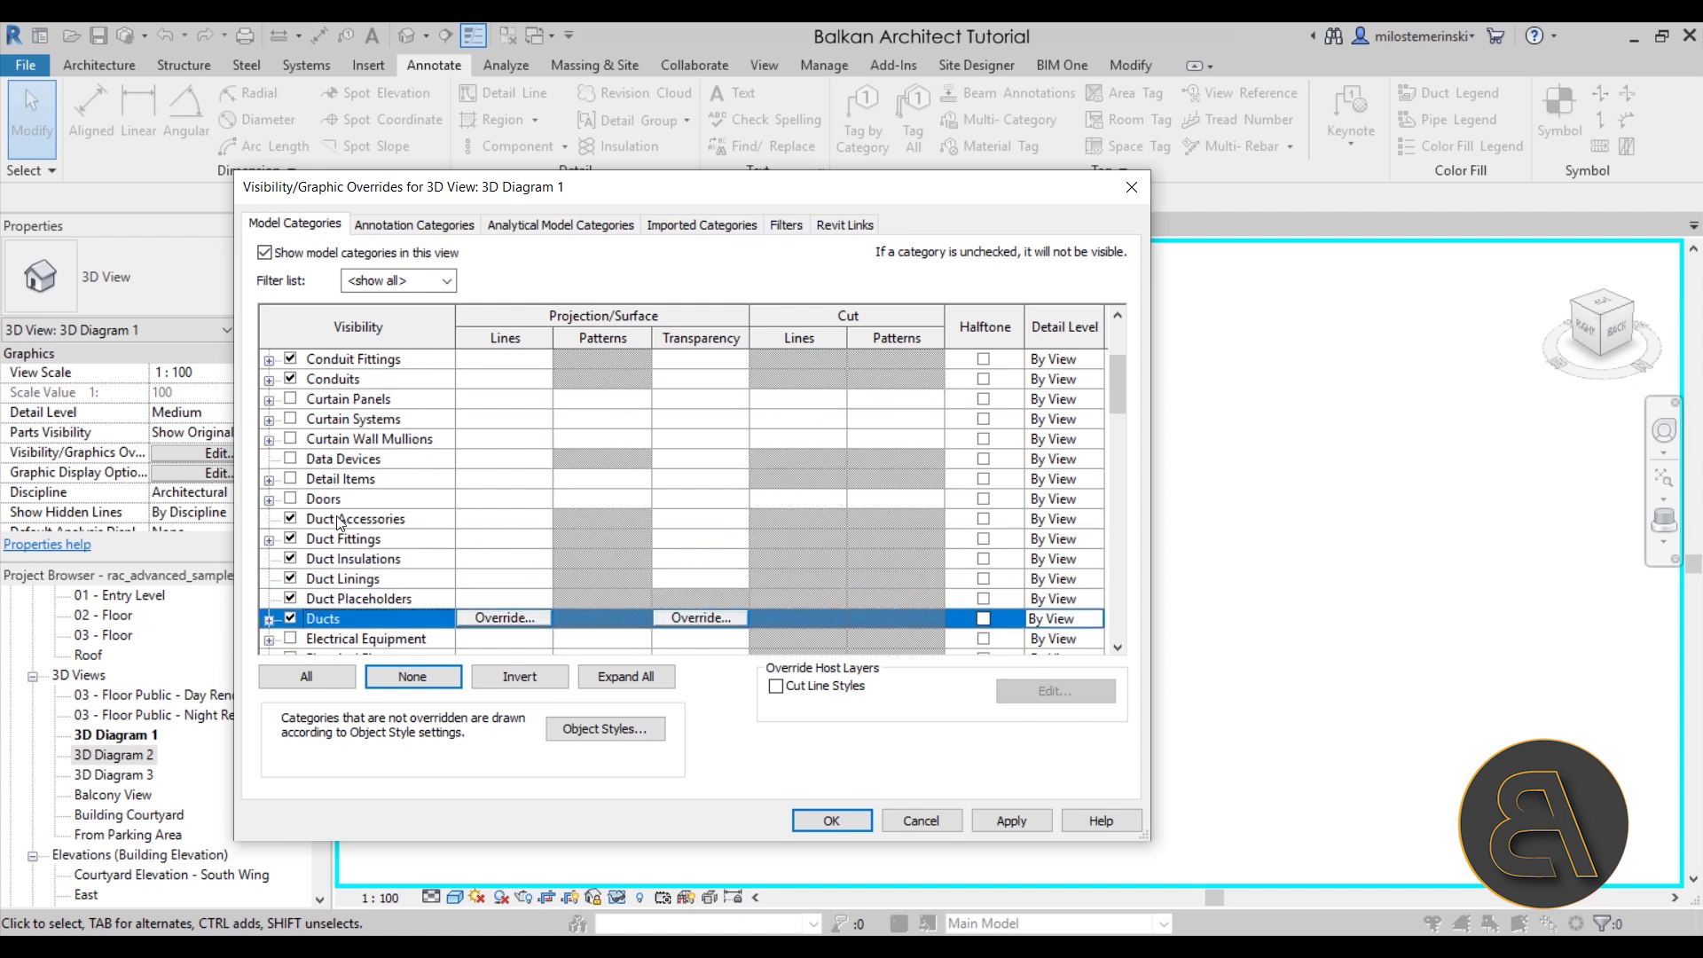
left_click(291, 459)
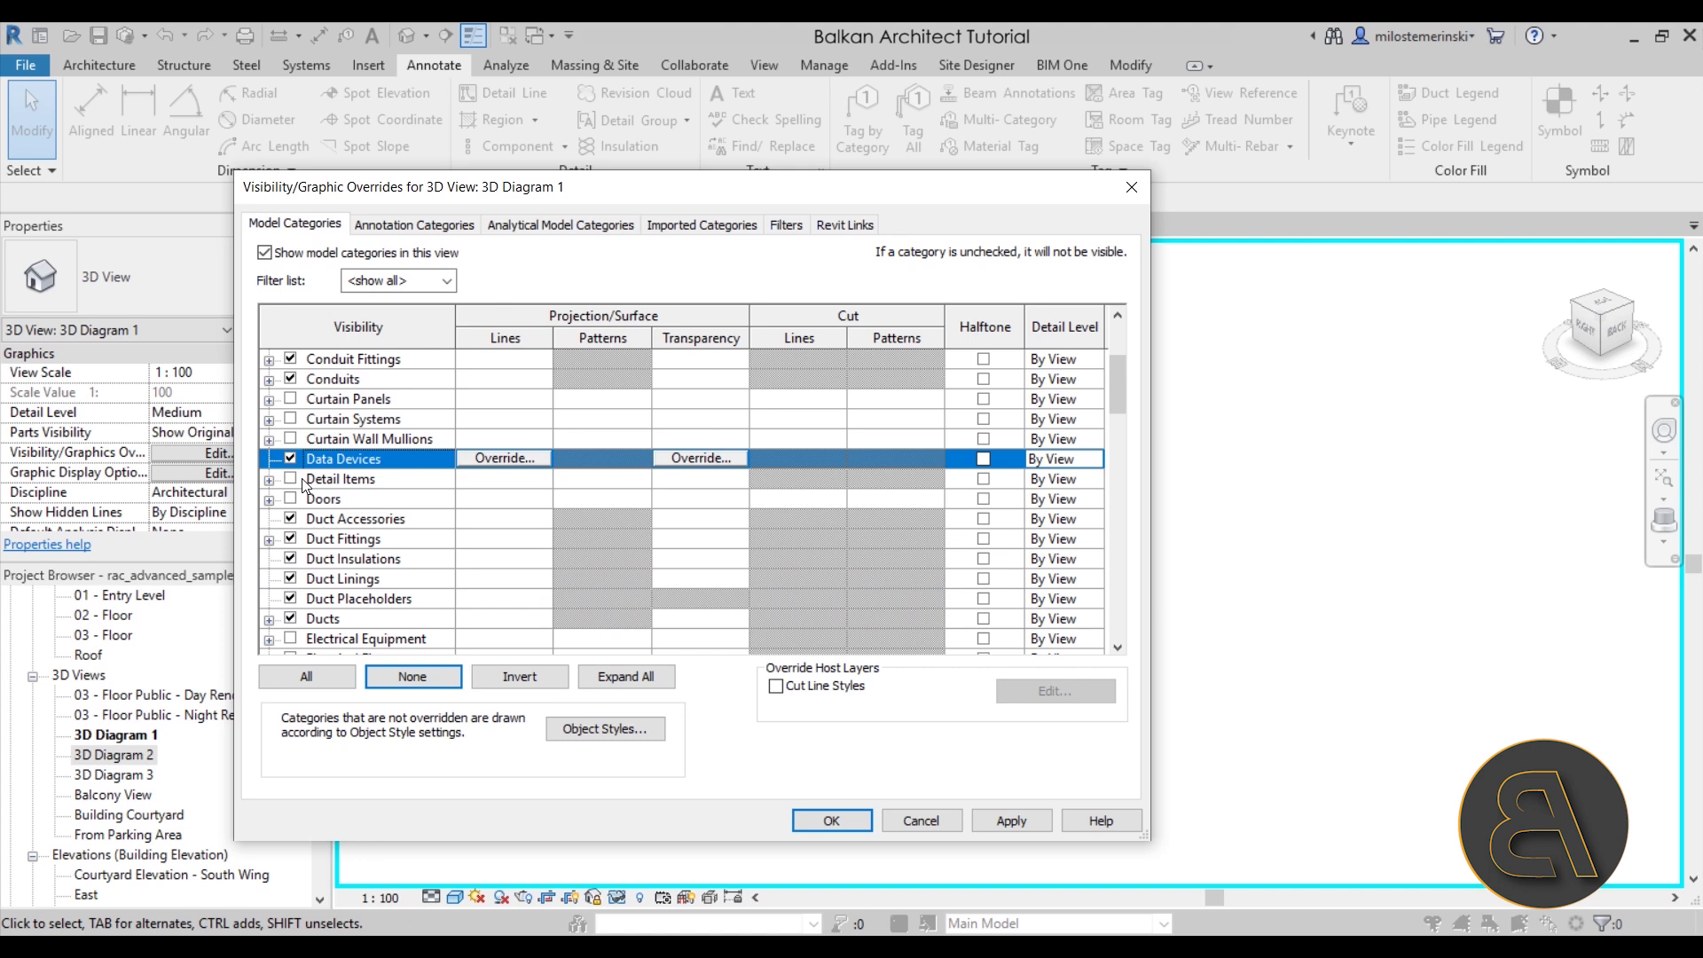
Step: Make Electrical Equipment, Electrical Fixtures, Fire Alarm Devices, Flex Ducts and Flex Pipes visible in 3D Diagram 1
scroll(386, 503, "down", 4)
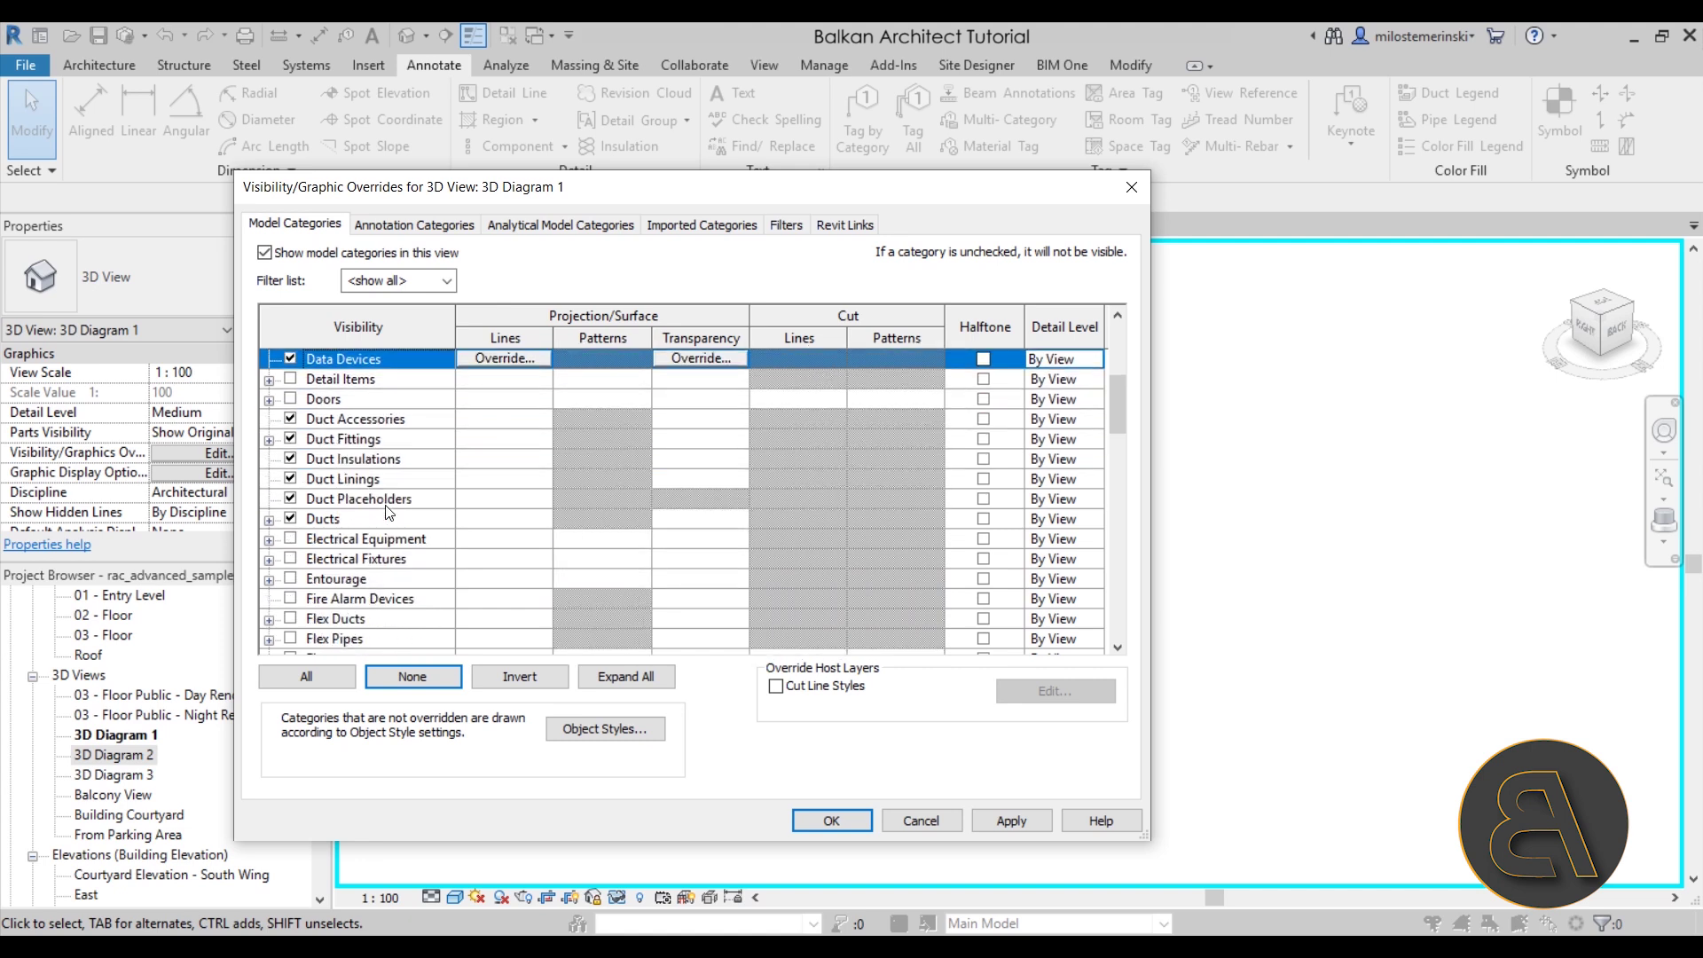
left_click(290, 479)
left_click(291, 499)
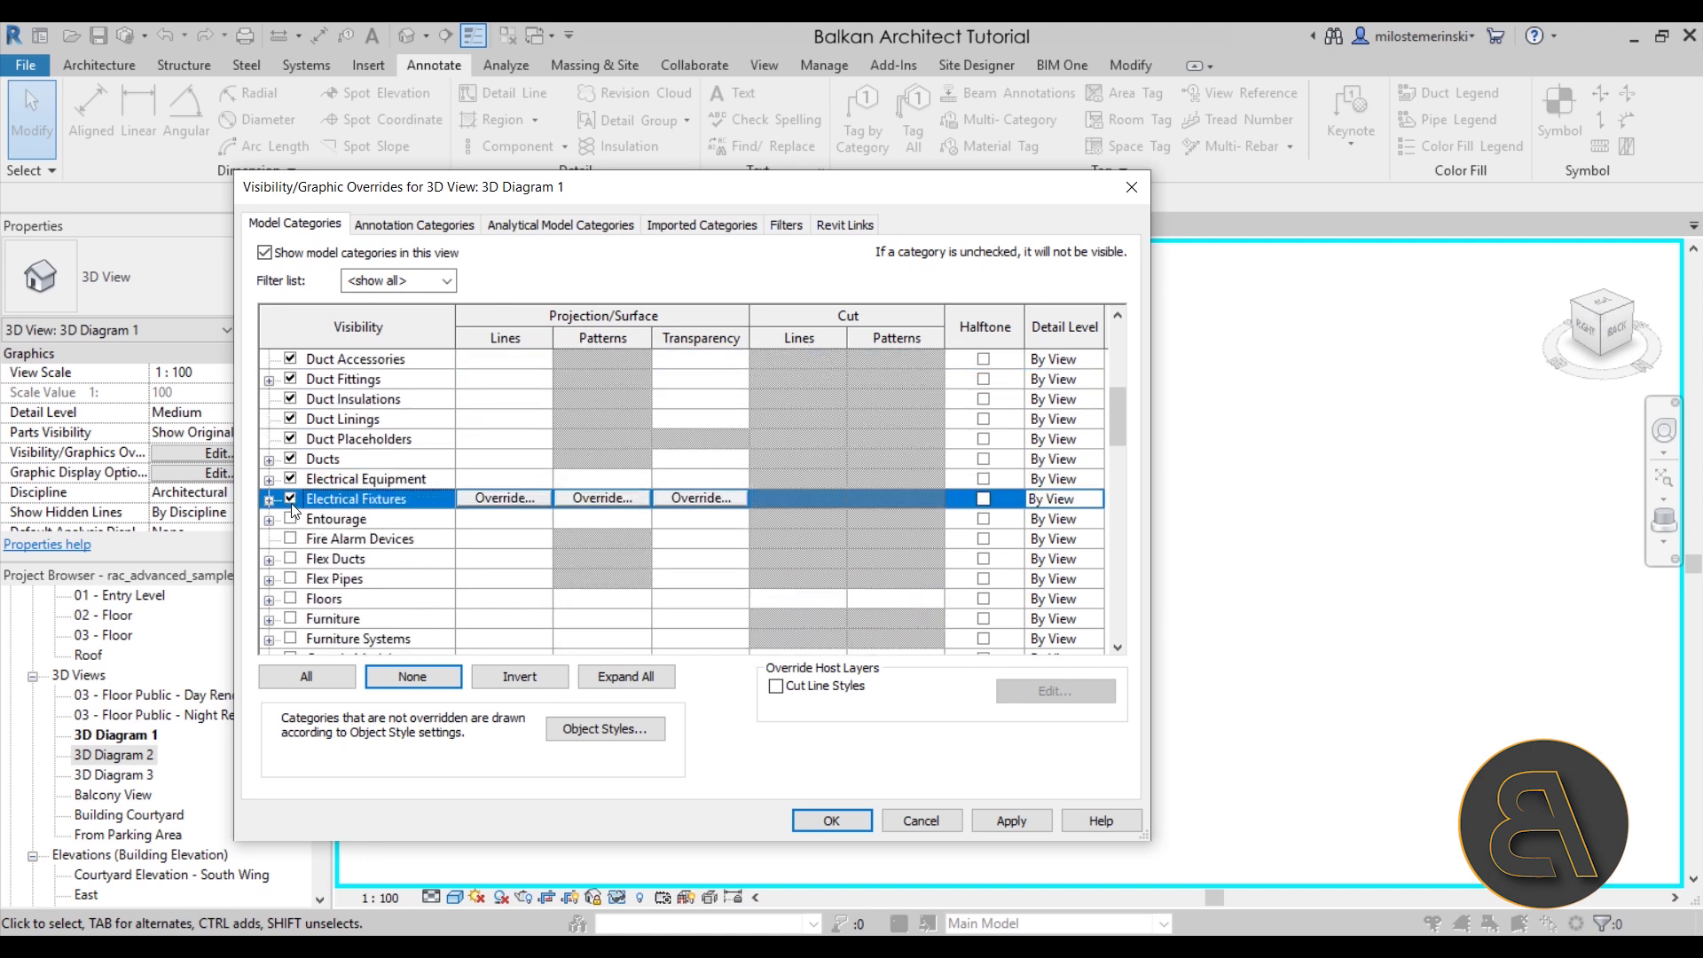
left_click(291, 539)
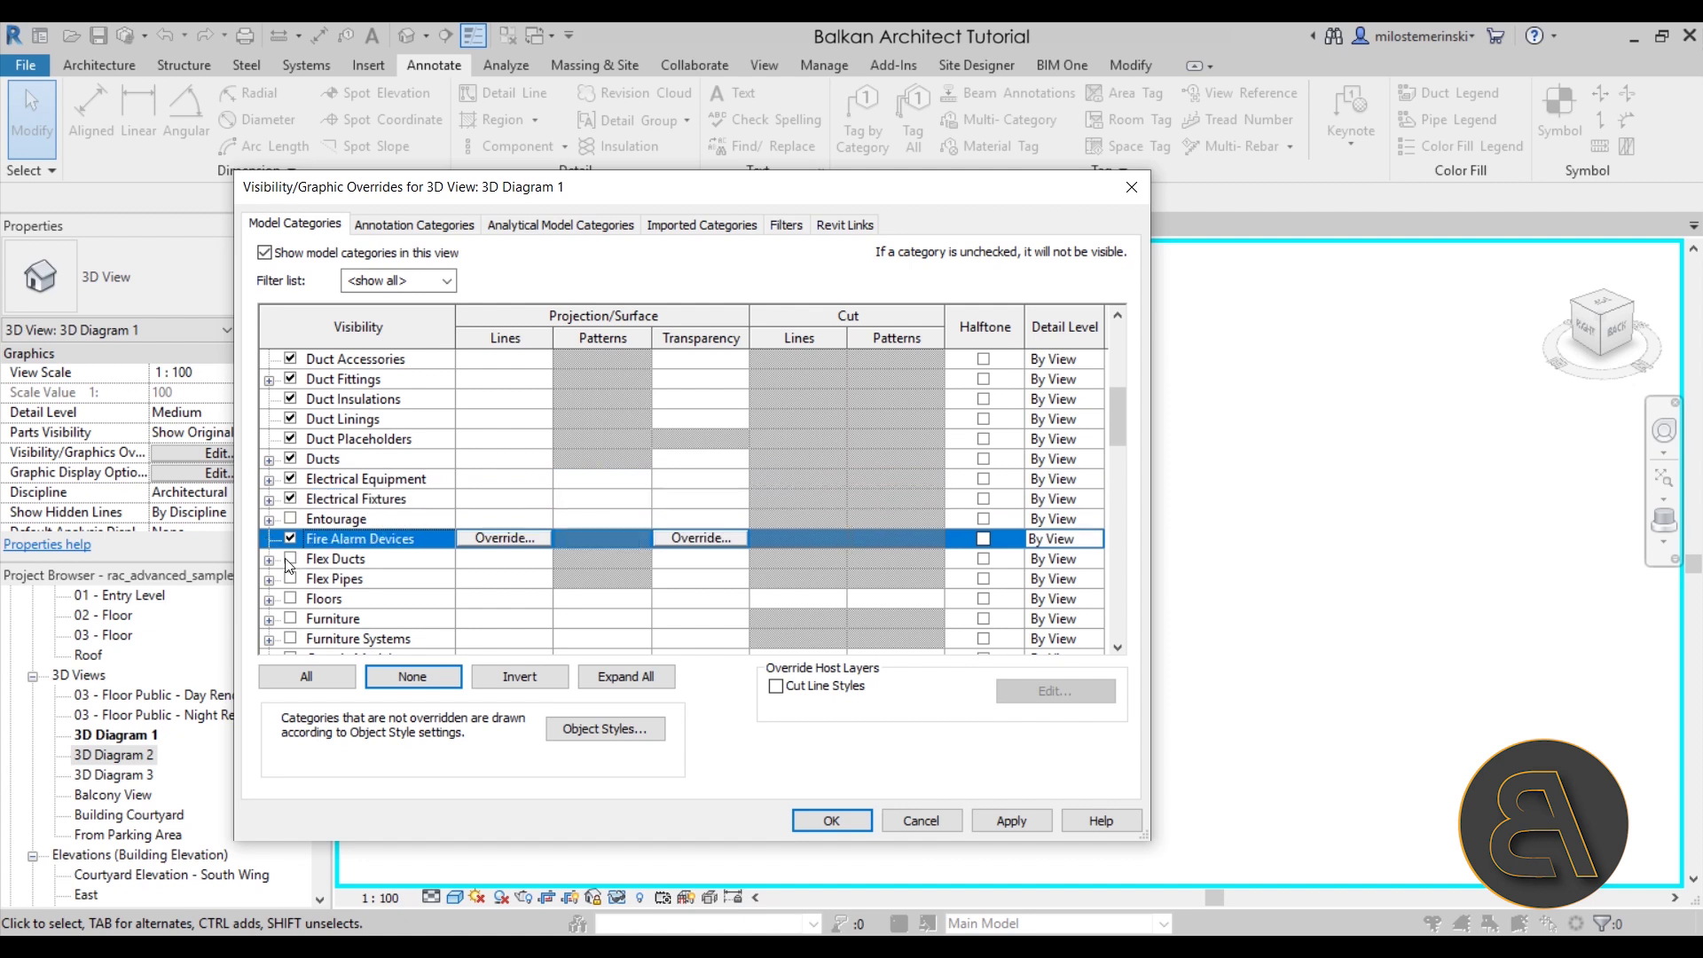
left_click(291, 558)
left_click(291, 579)
Step: Make Mechanical Equipment, the four MEP Fabrication categories and Nurse Call Devices visible in 3D Diagram 1
scroll(446, 486, "down", 5)
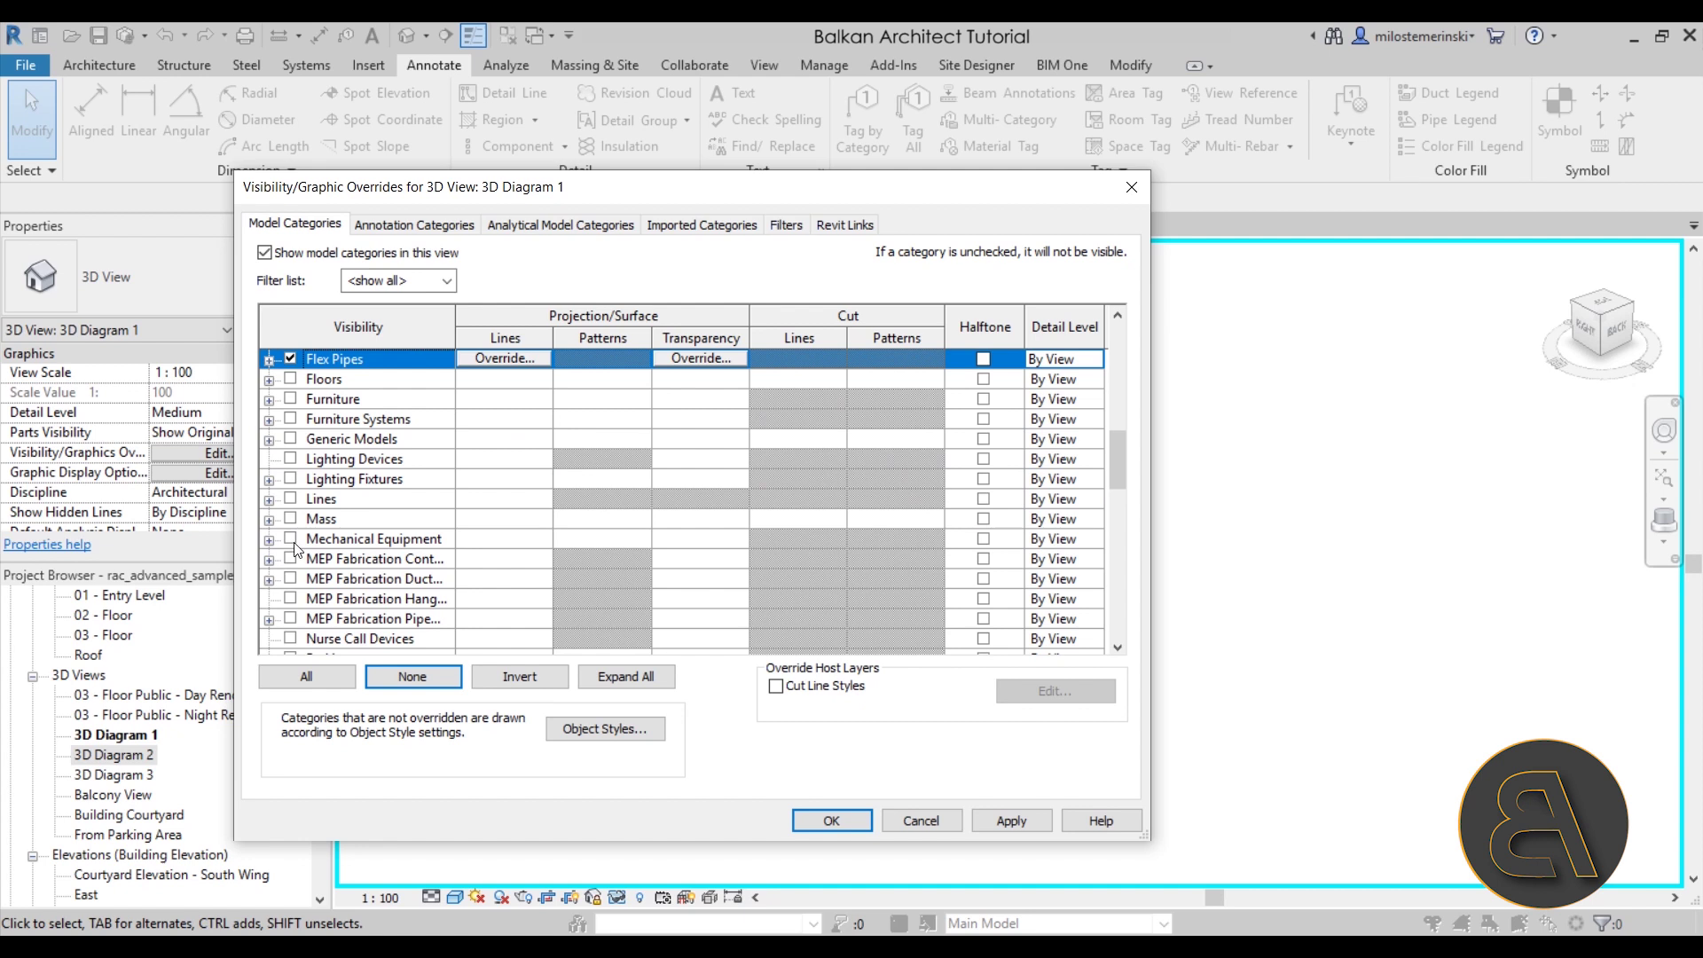
left_click(291, 538)
left_click(291, 559)
left_click(290, 578)
left_click(291, 599)
left_click(291, 618)
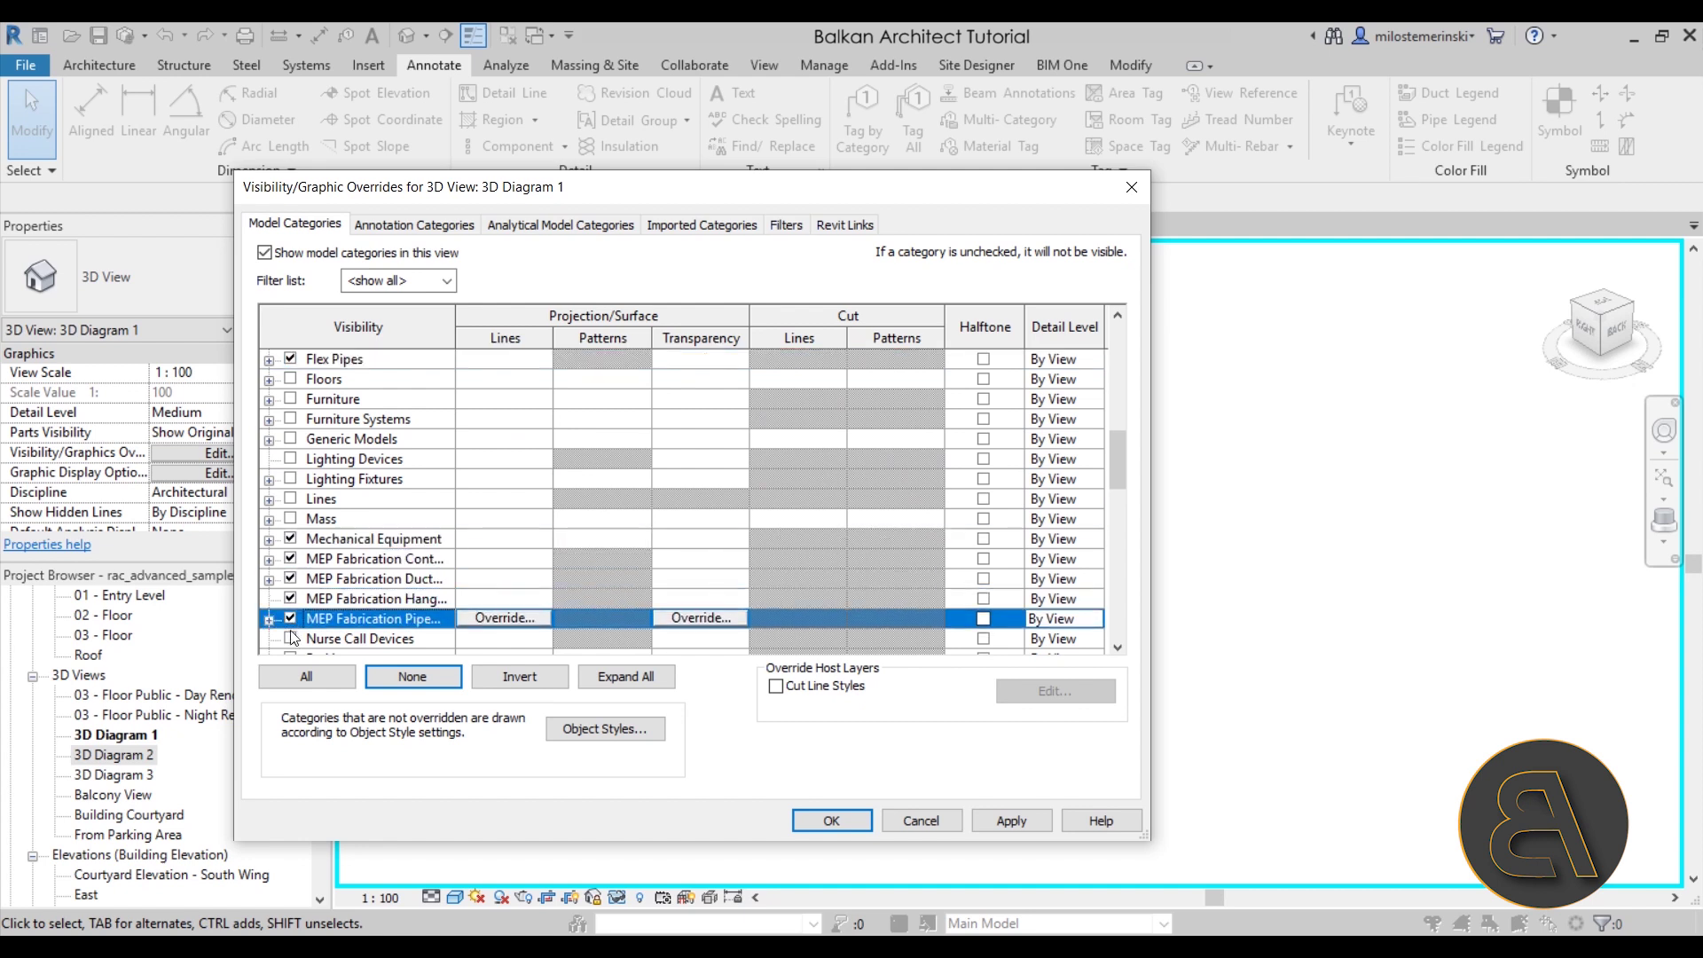
left_click(291, 638)
Step: Make Pipe Accessories, Pipe Fittings, Pipe Insulations, Pipe Placeholders, Pipes and Plumbing Fixtures visible in 3D Diagram 1
scroll(353, 538, "down", 1)
scroll(310, 568, "down", 1)
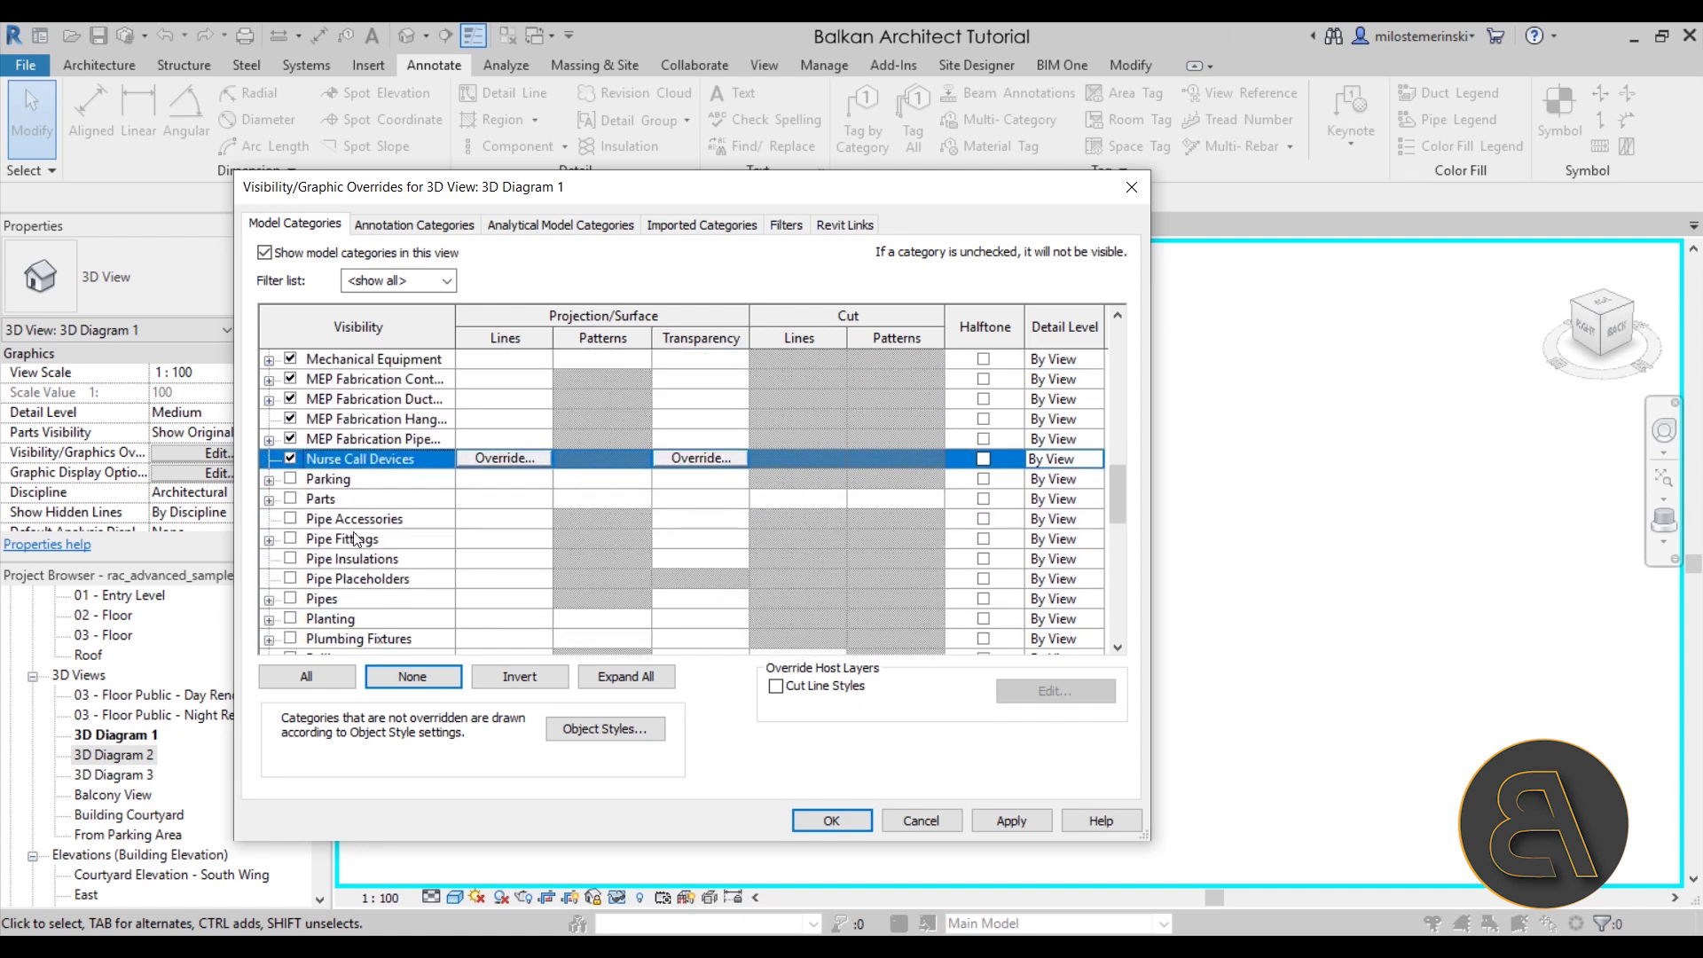
left_click(291, 538)
left_click(291, 558)
left_click(291, 579)
left_click(291, 618)
left_click(291, 598)
scroll(374, 543, "down", 2)
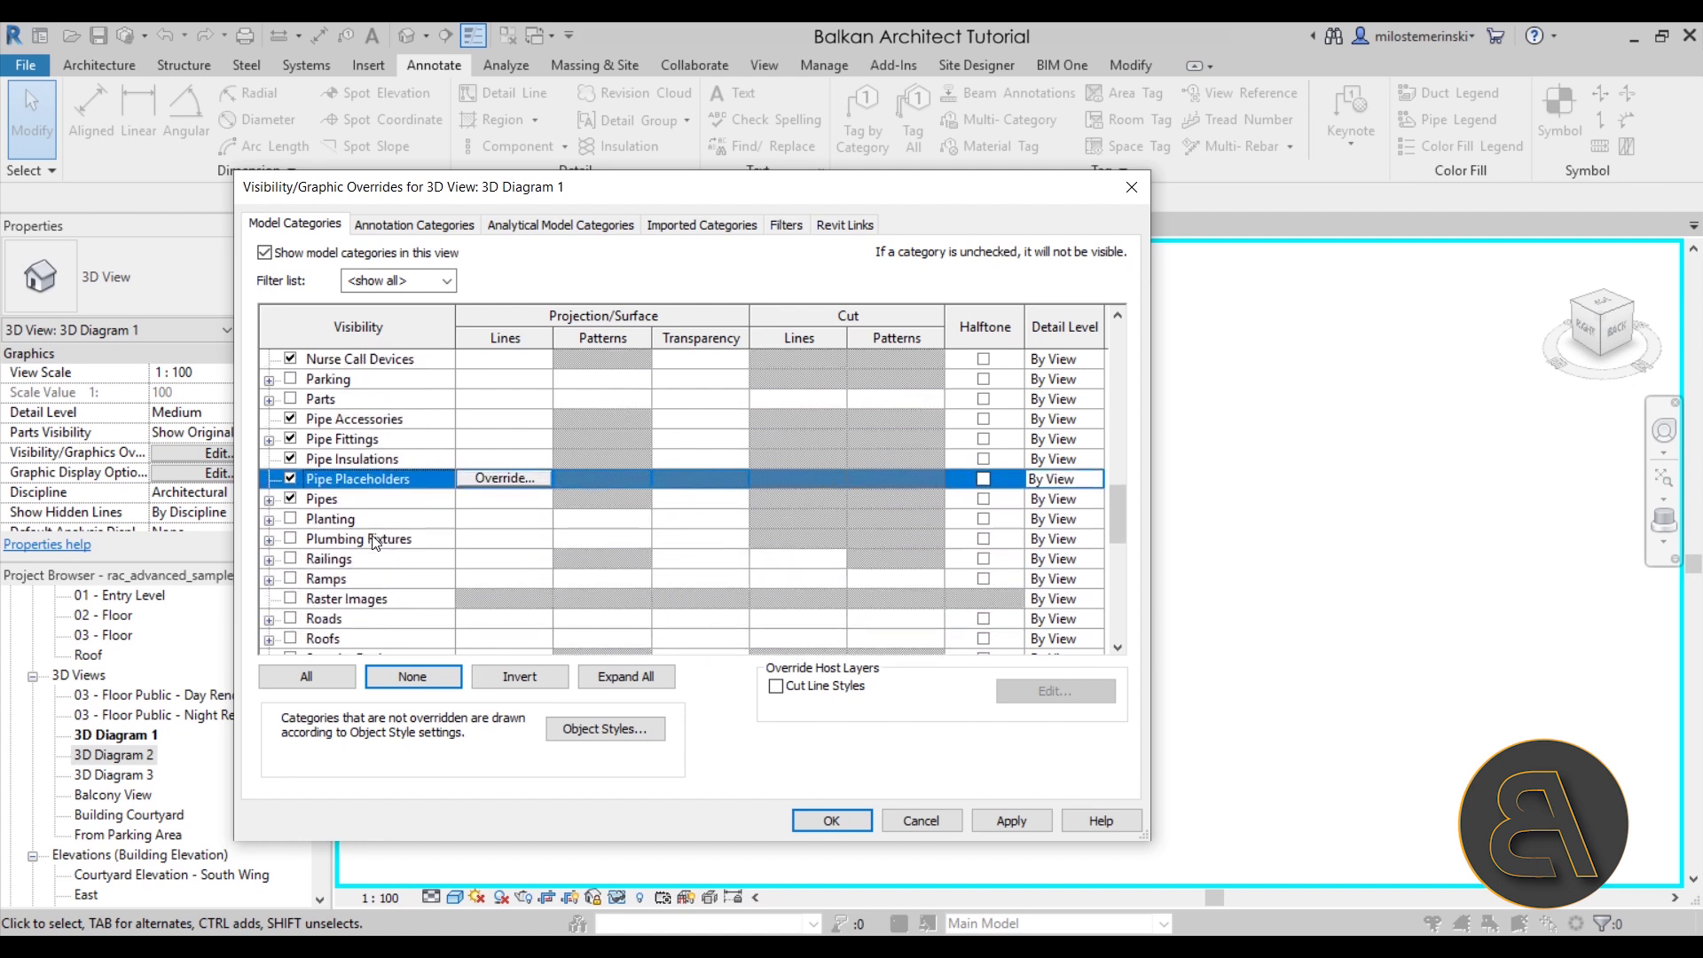
left_click(291, 538)
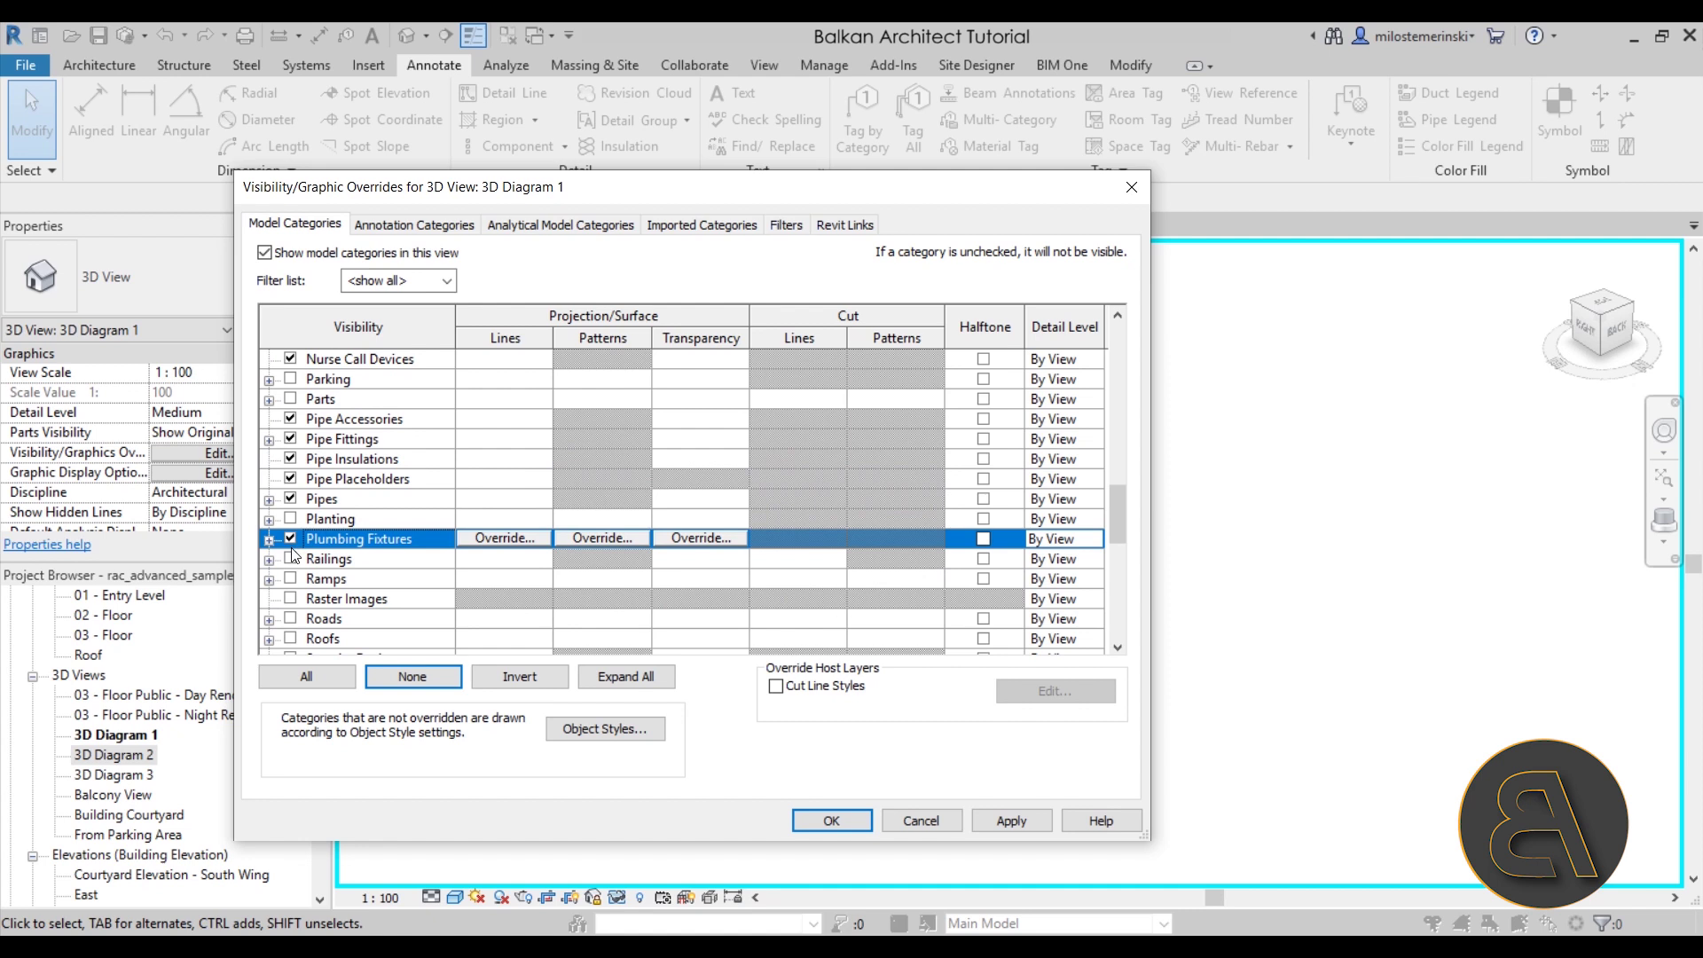
Step: Make the Sprinklers, Specialty Equipment and Security Devices categories visible in 3D Diagram 1
scroll(397, 518, "down", 3)
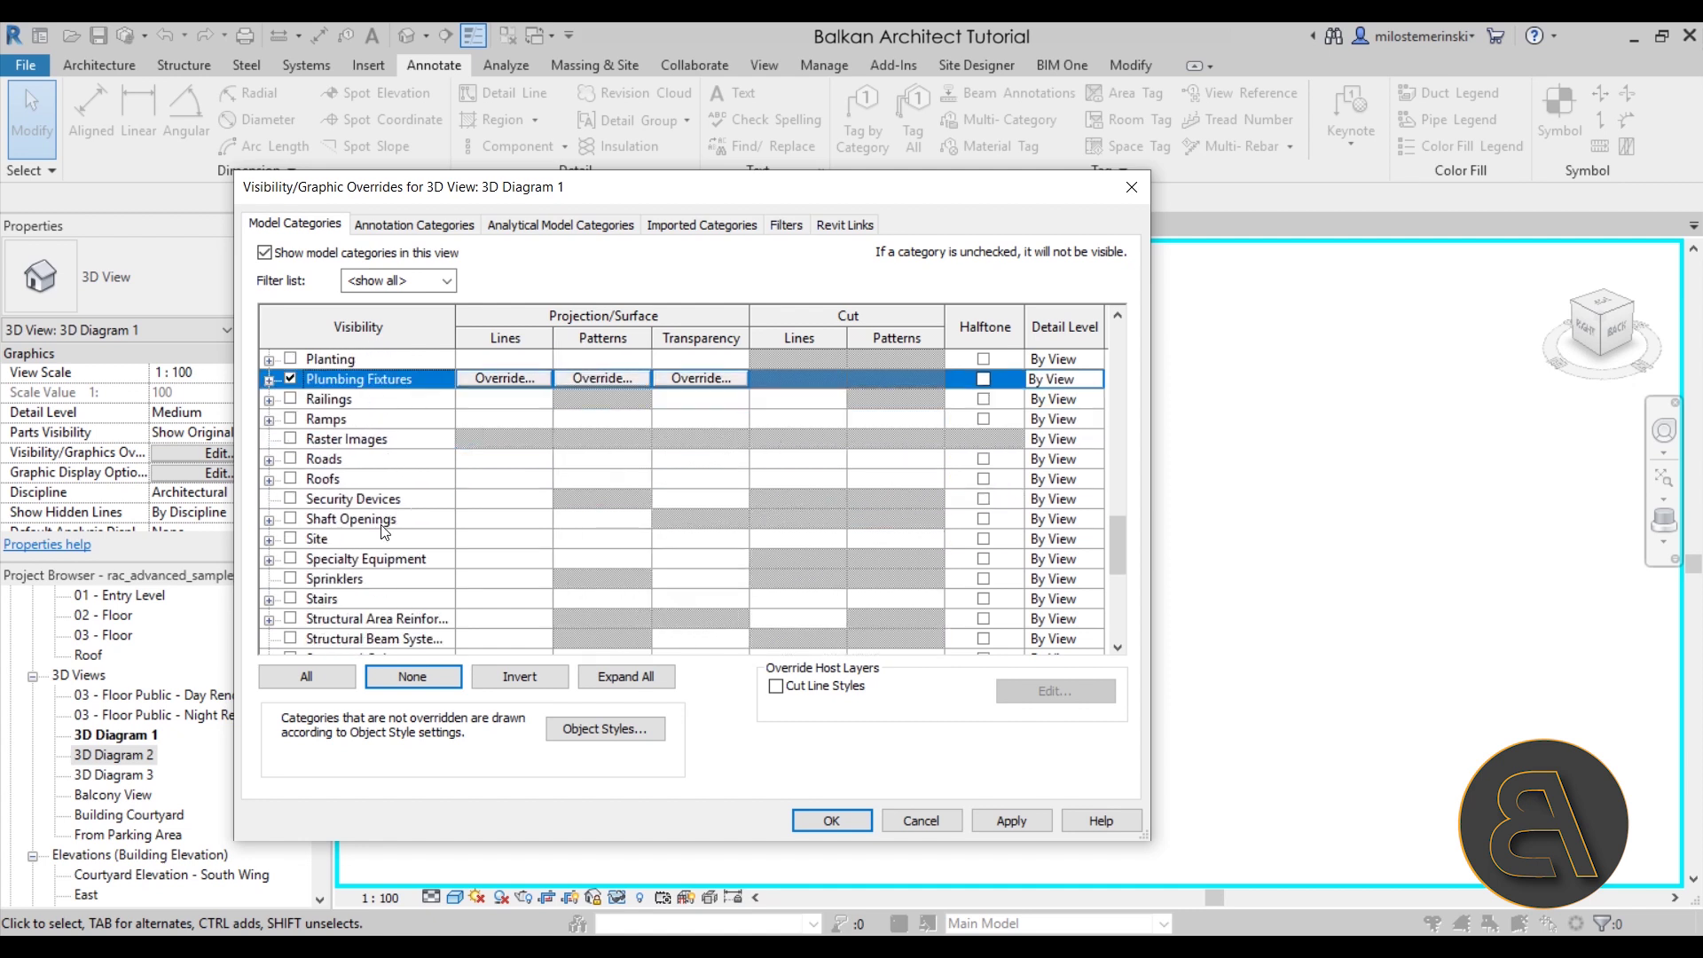
scroll(384, 530, "down", 1)
left_click(291, 518)
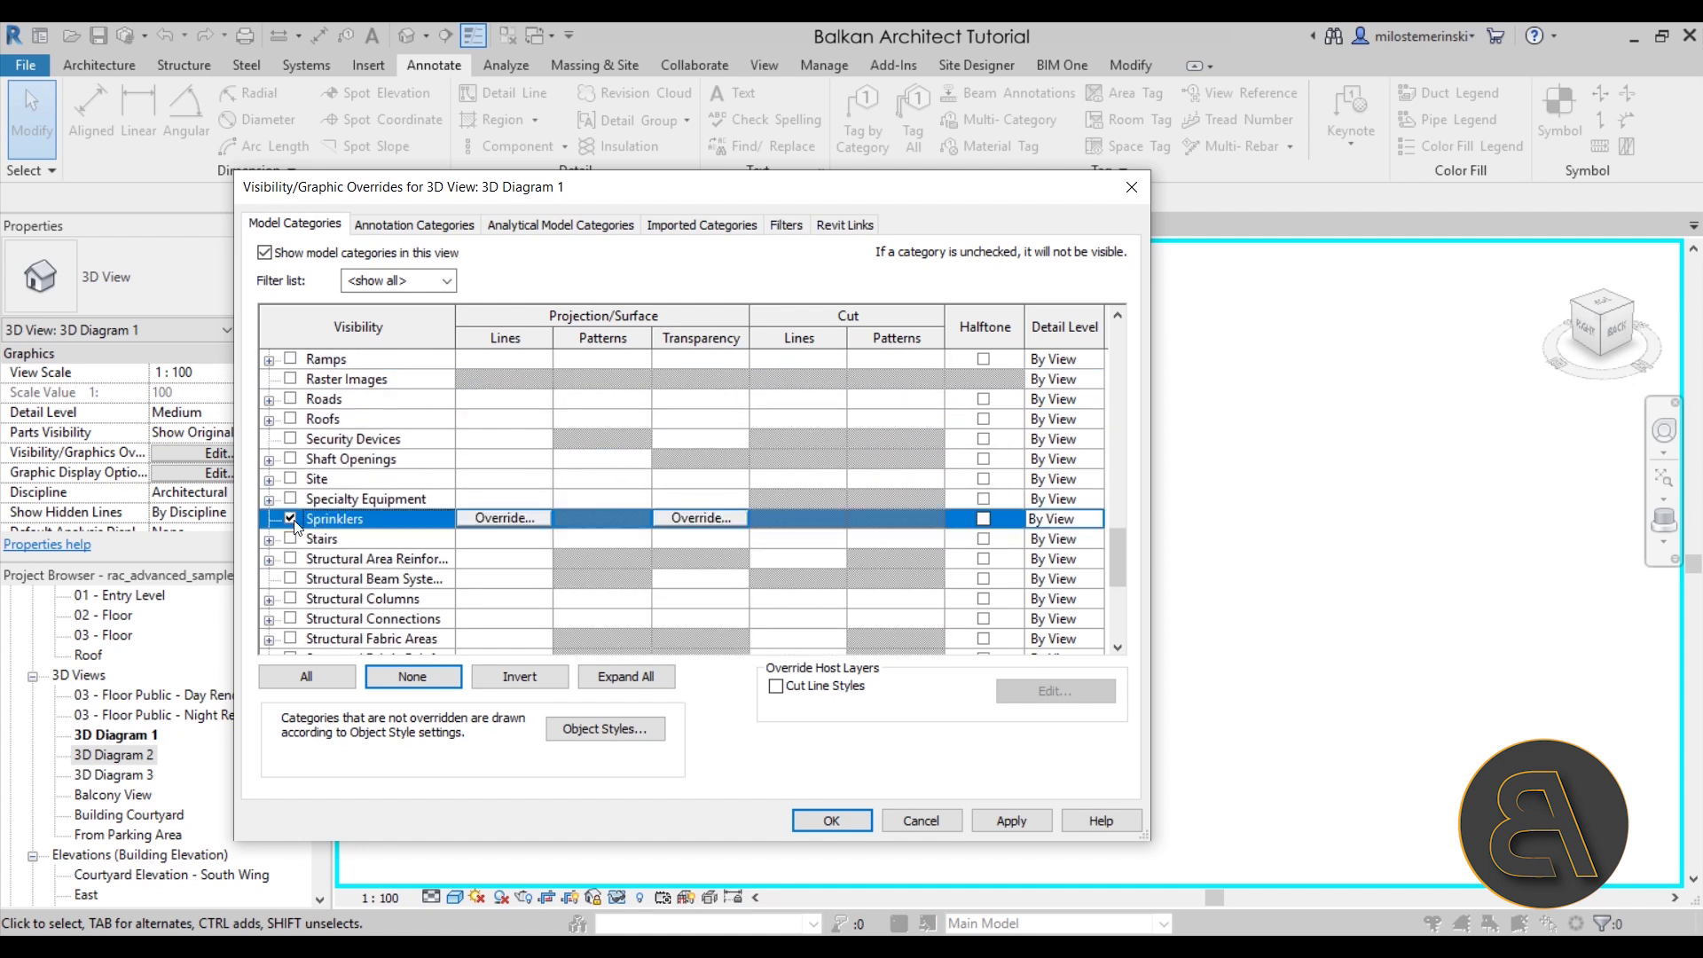
left_click(292, 498)
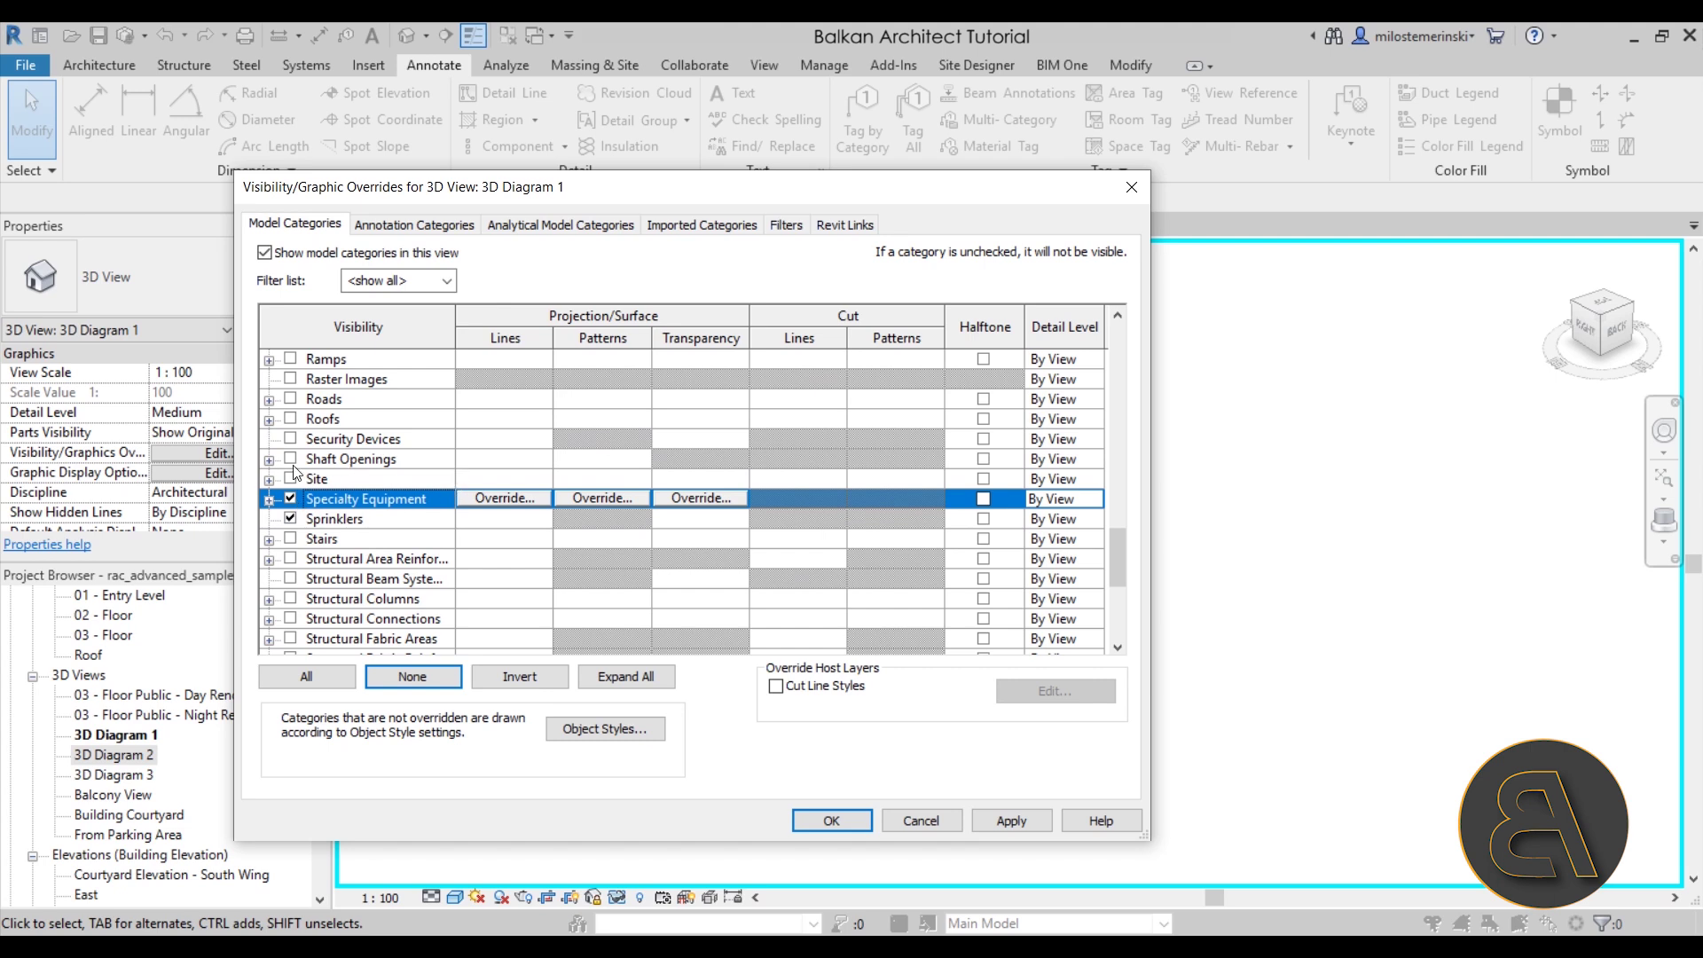
left_click(289, 444)
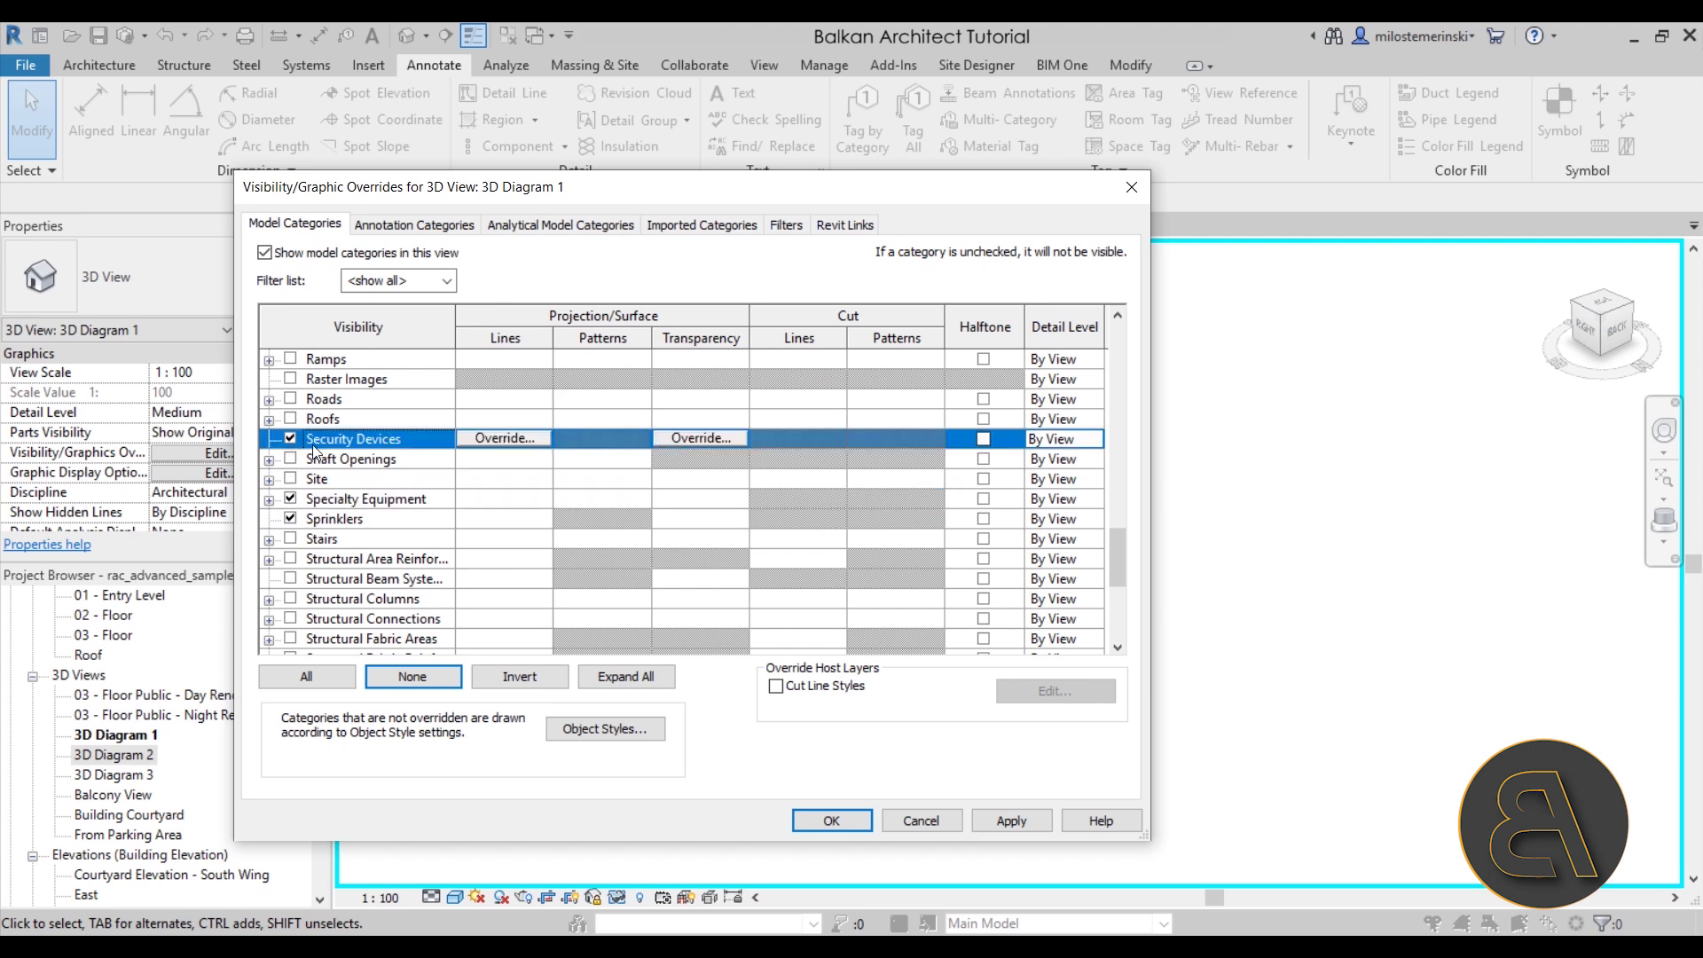
Step: Make the Telephone Devices category visible, then apply the visibility overrides to 3D Diagram 1 and close the dialog
scroll(311, 458, "down", 3)
scroll(311, 459, "down", 2)
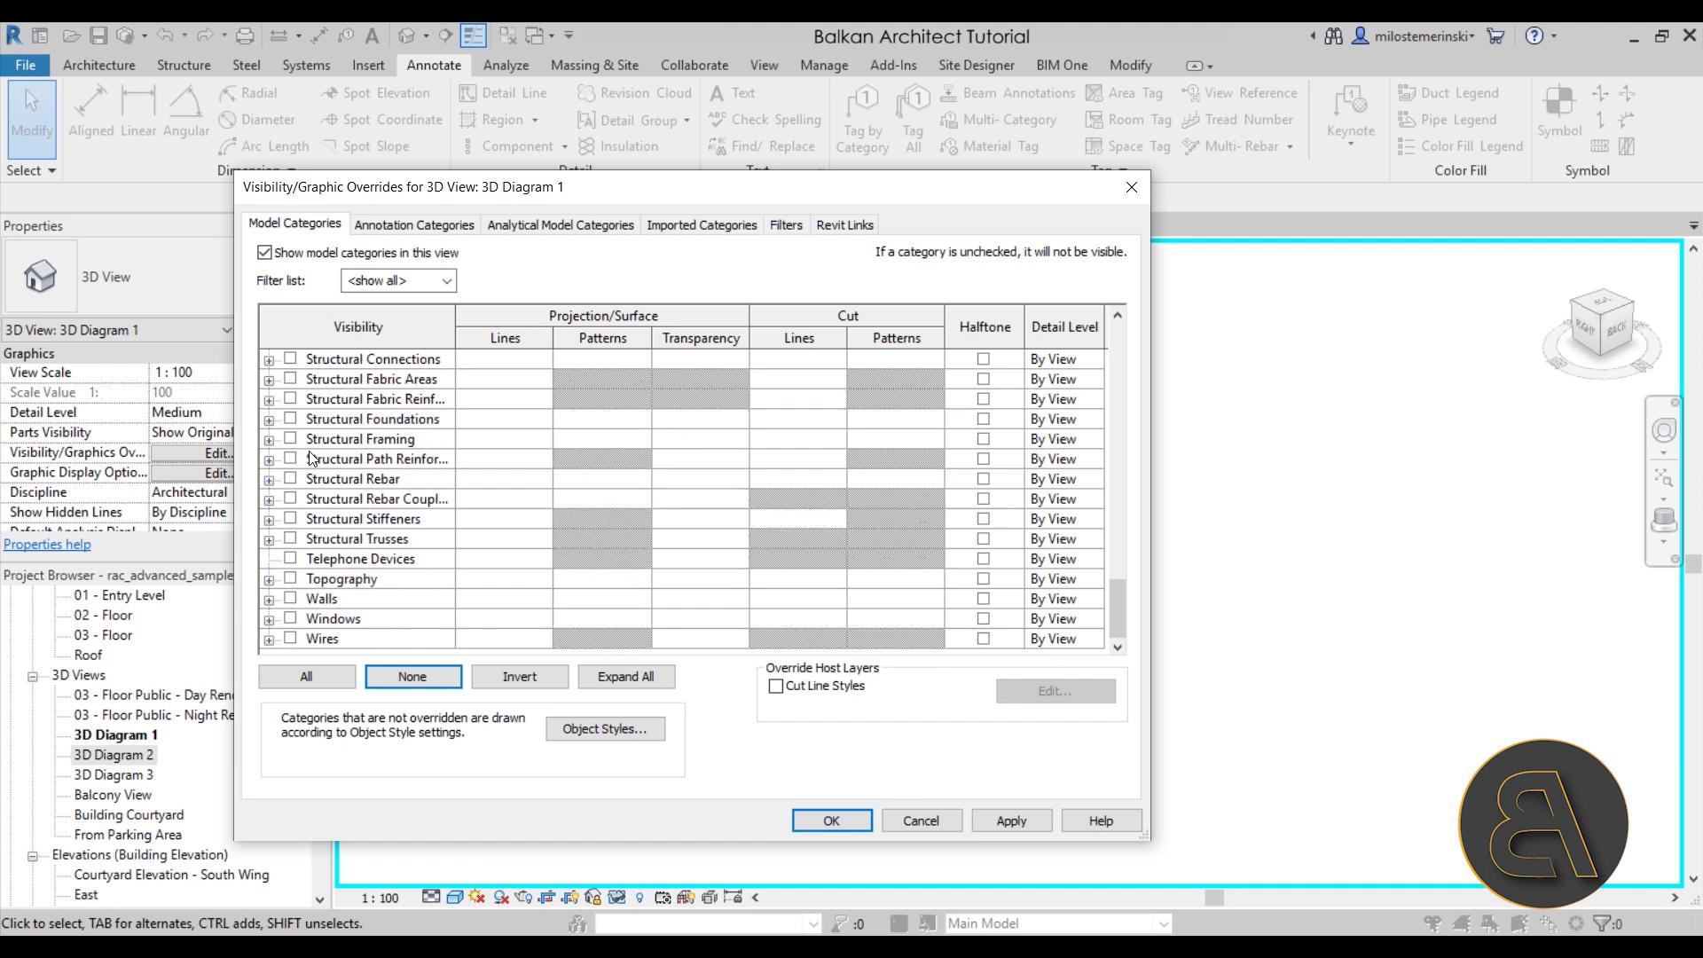
left_click(290, 558)
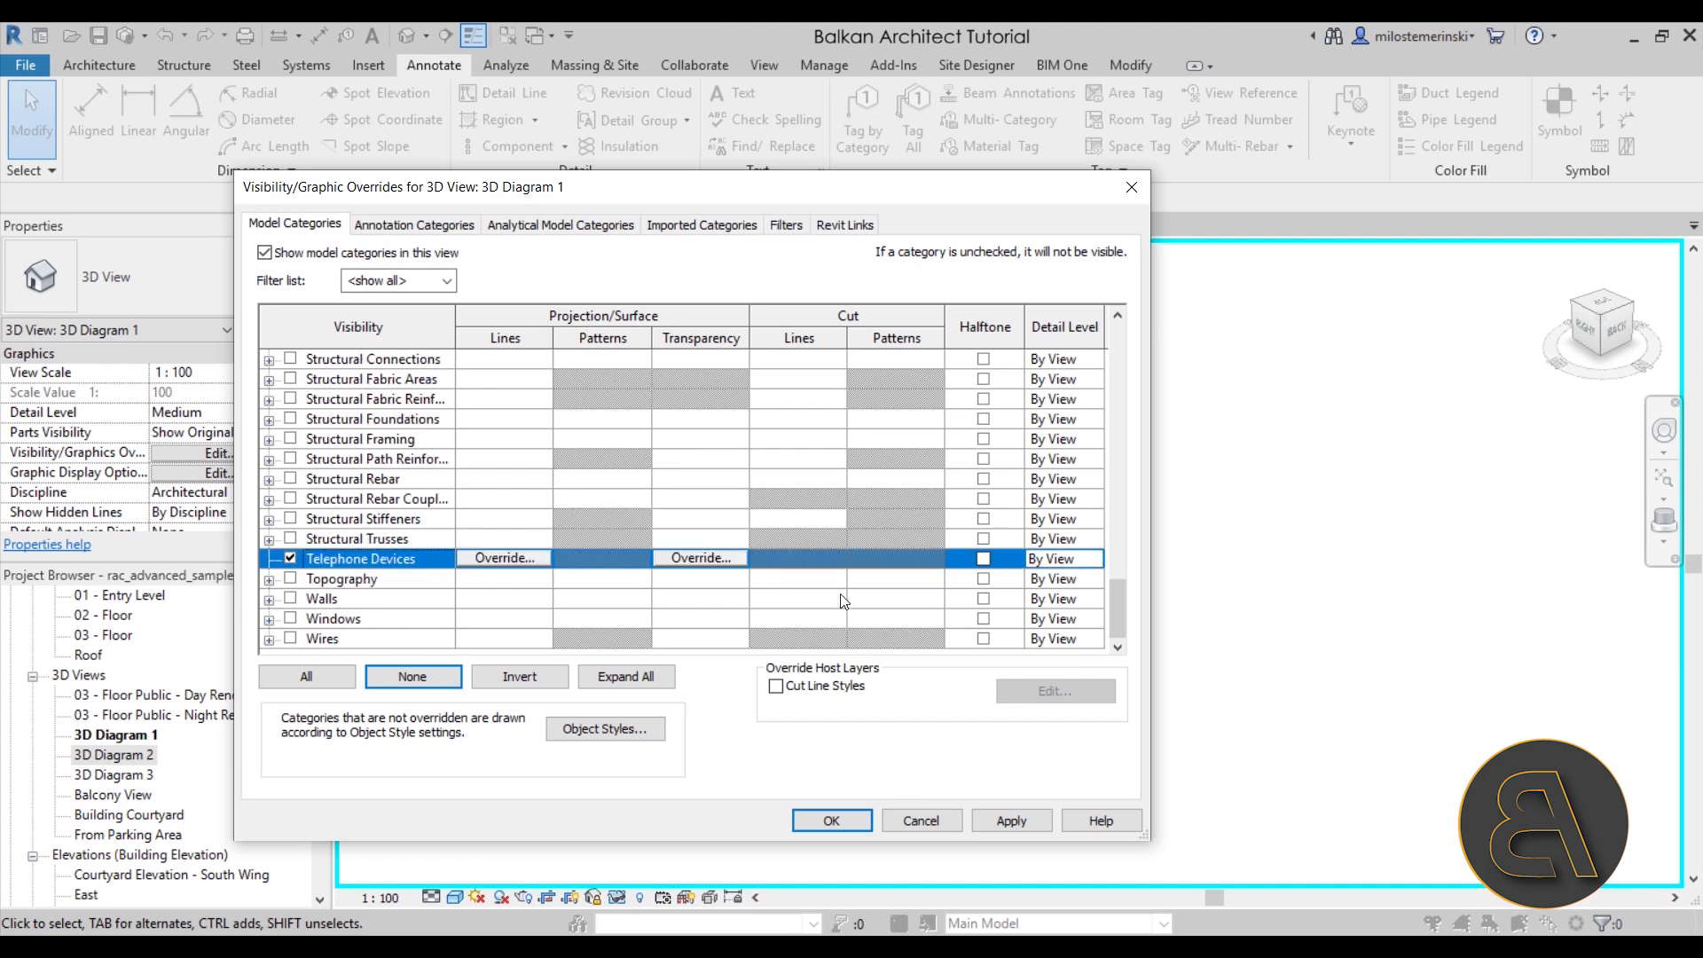
left_click(994, 822)
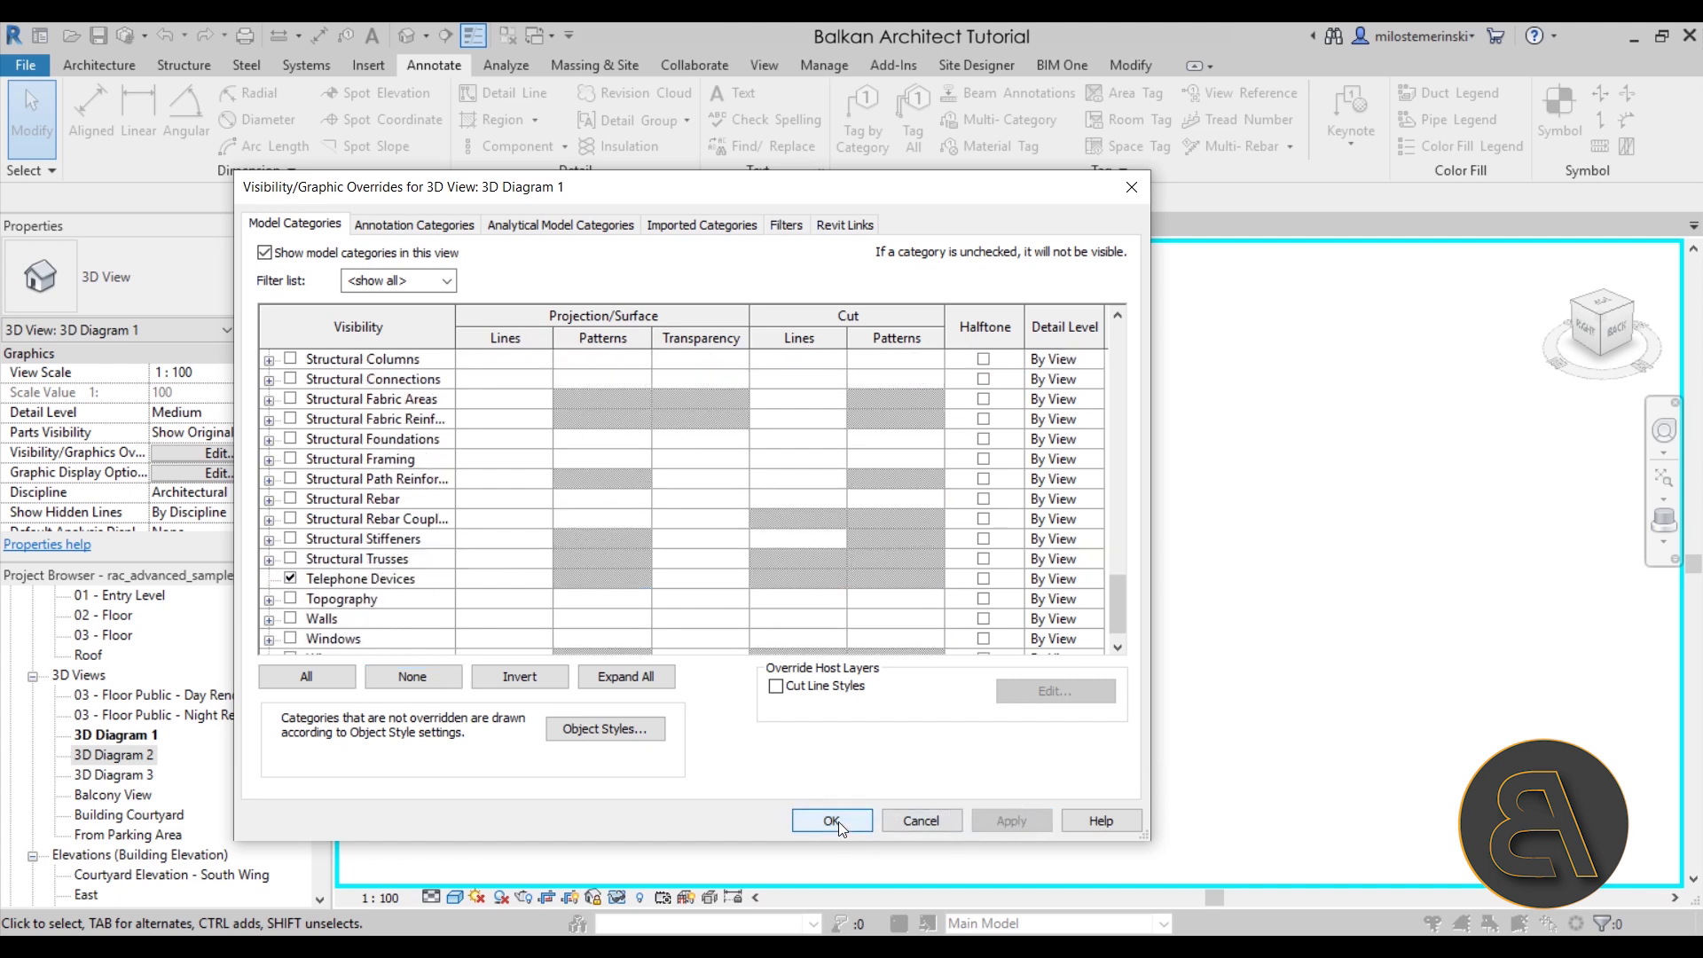
left_click(833, 821)
Step: Examine the mechanical systems in 3D Diagram 1, and switch to 3D Diagram 2 to inspect its roof and curtain wall facade
scroll(890, 570, "up", 3)
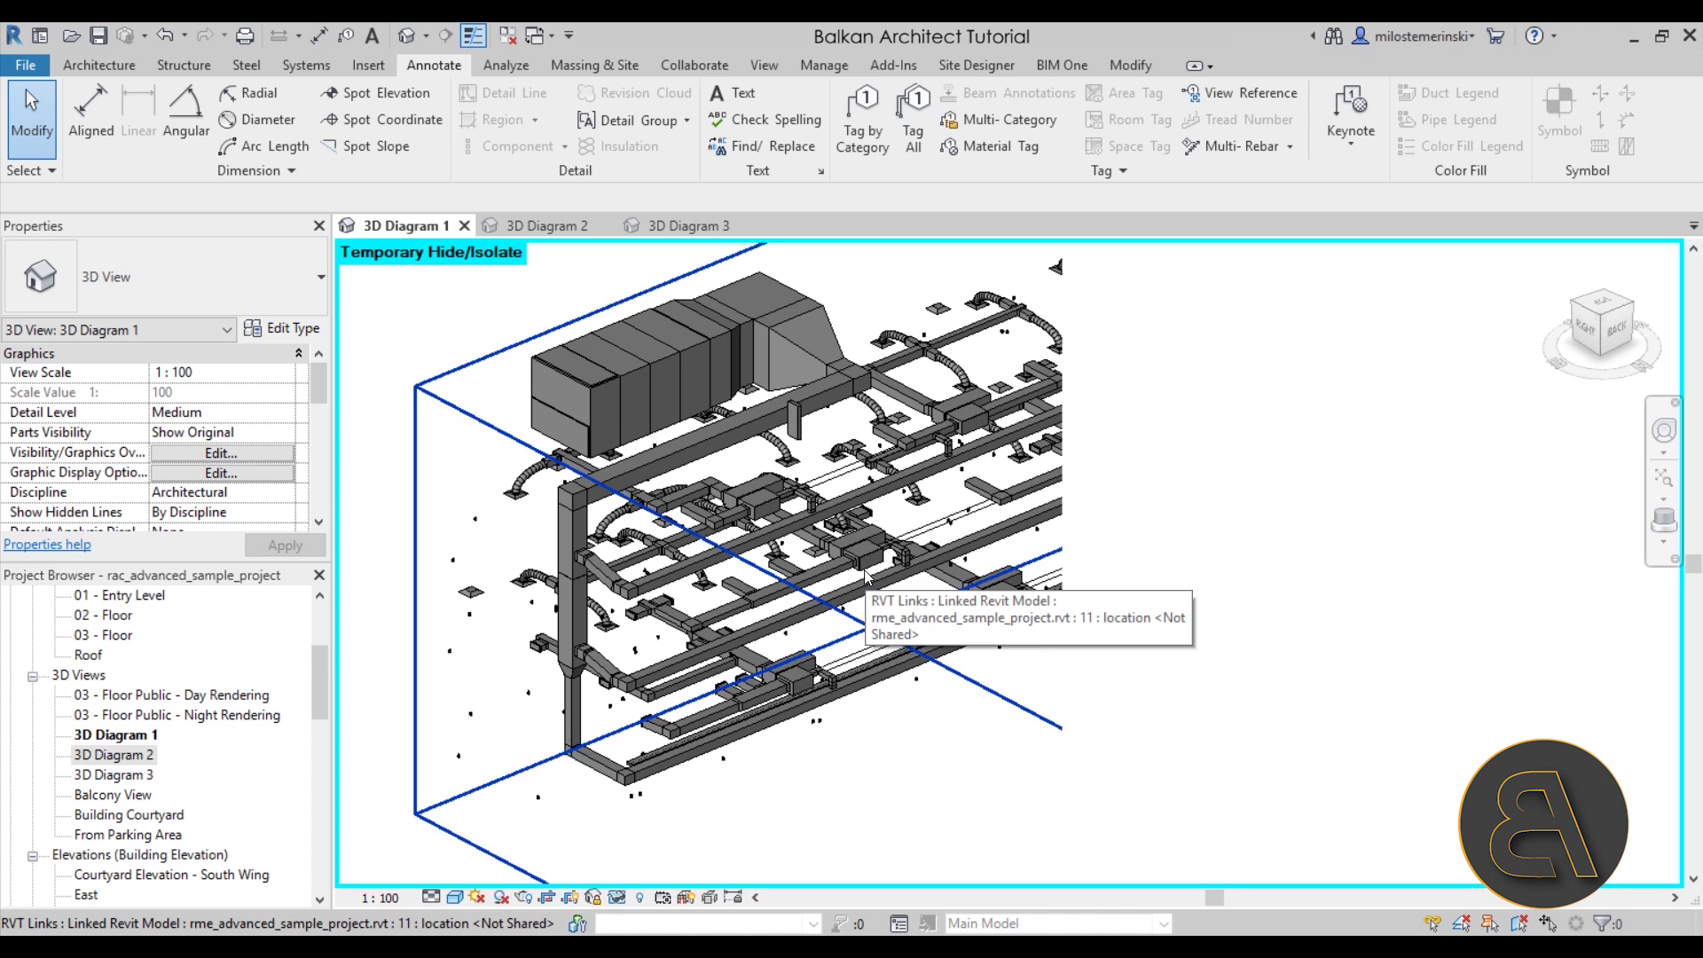
scroll(866, 575, "down", 4)
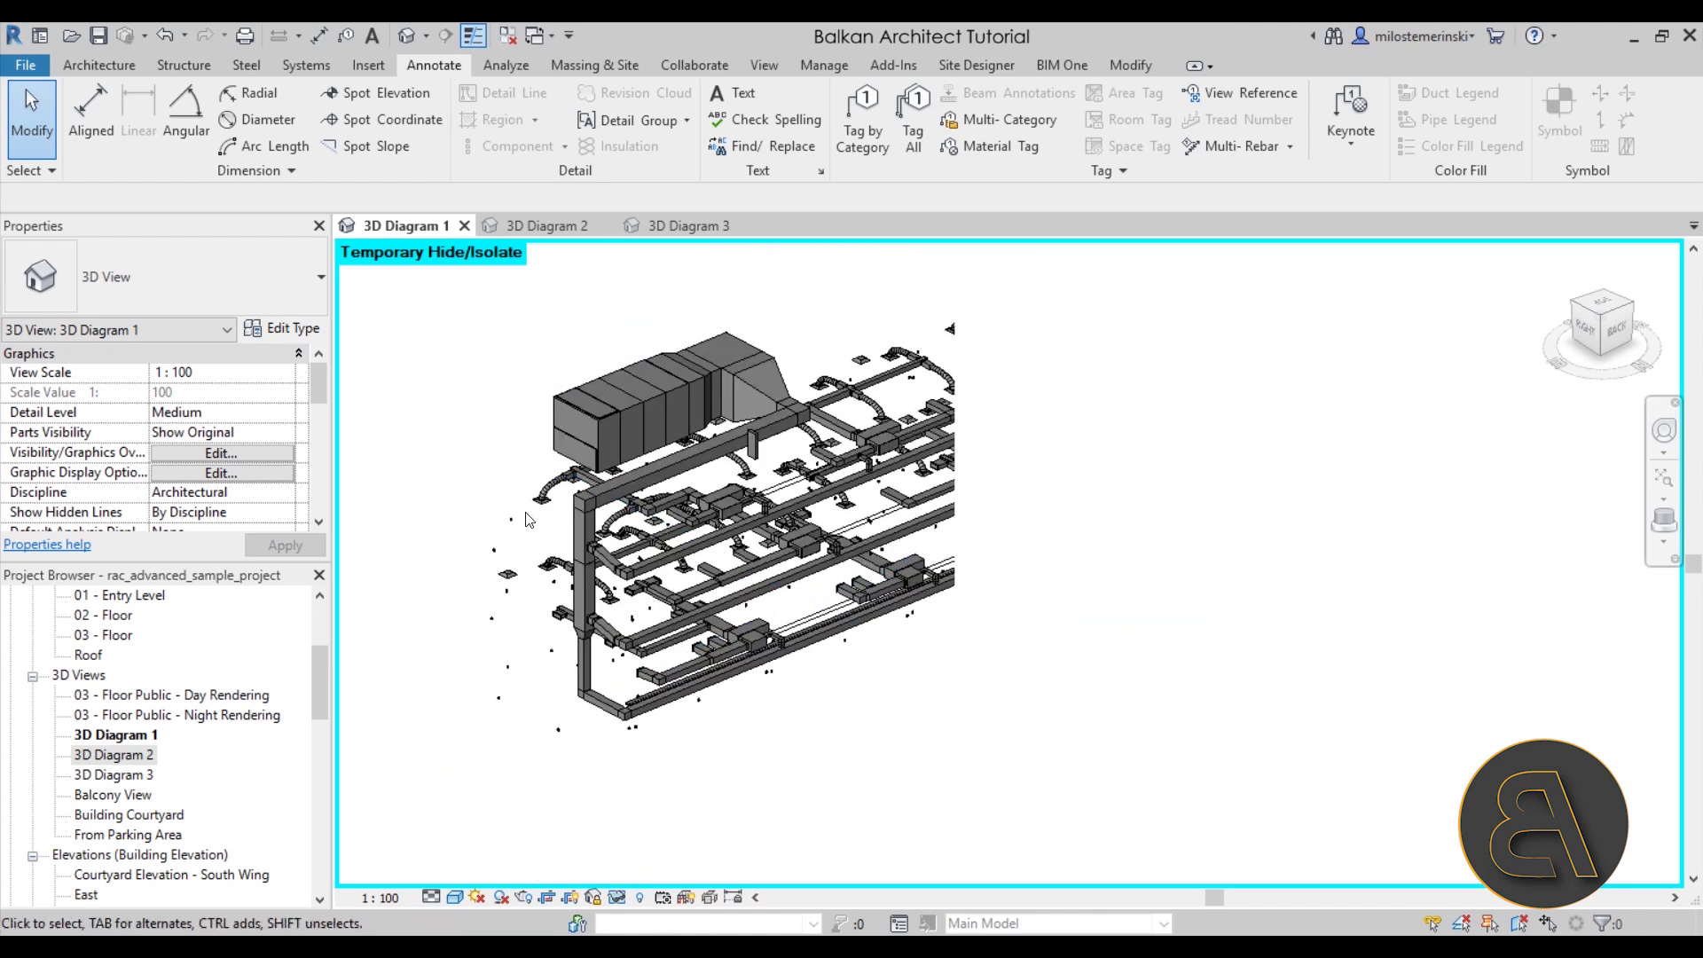
middle_click_drag(1033, 586, 976, 592)
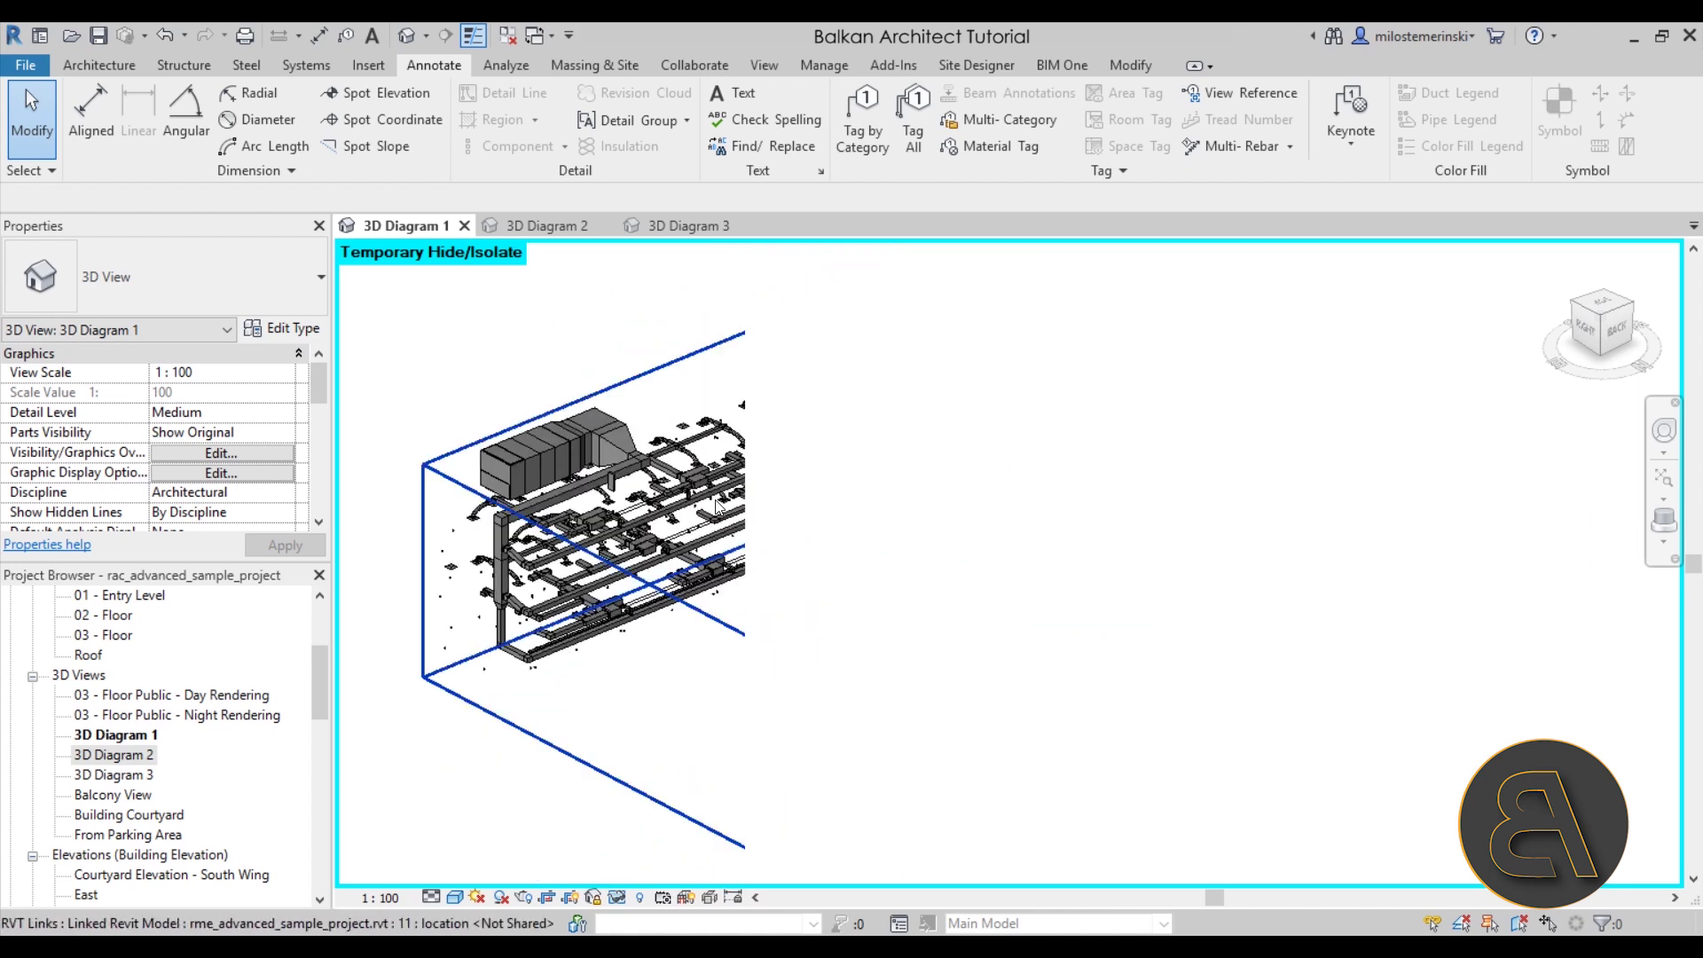
left_click(541, 223)
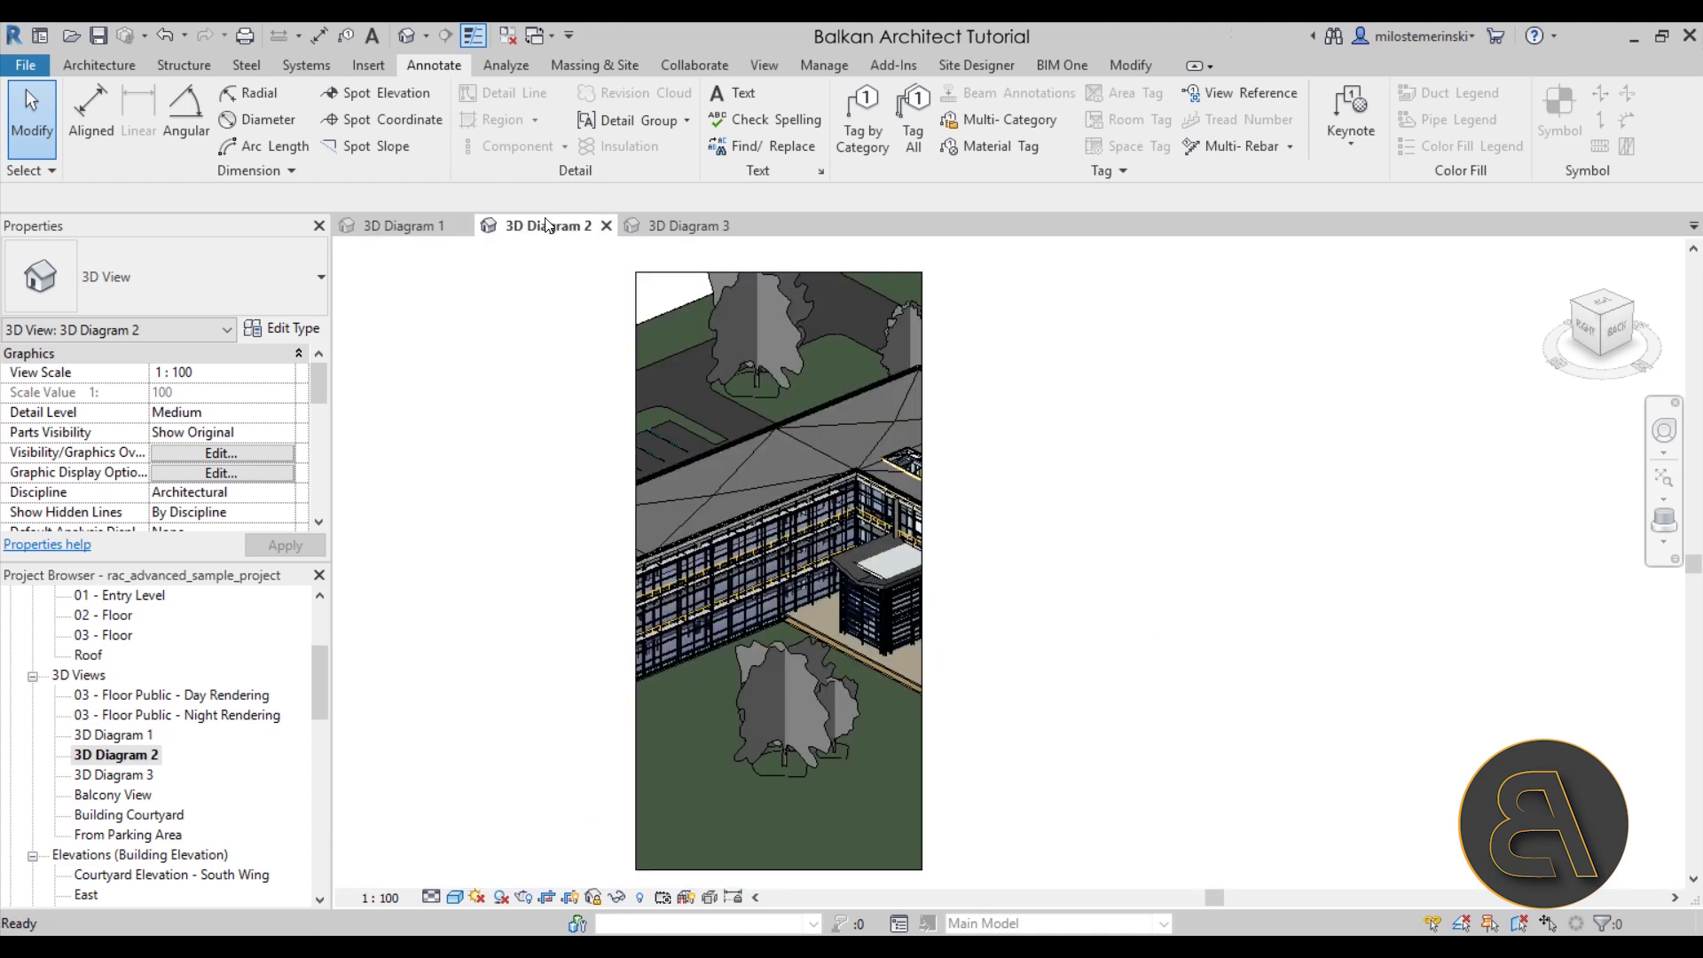
middle_click_drag(741, 508, 750, 532)
scroll(750, 532, "up", 2)
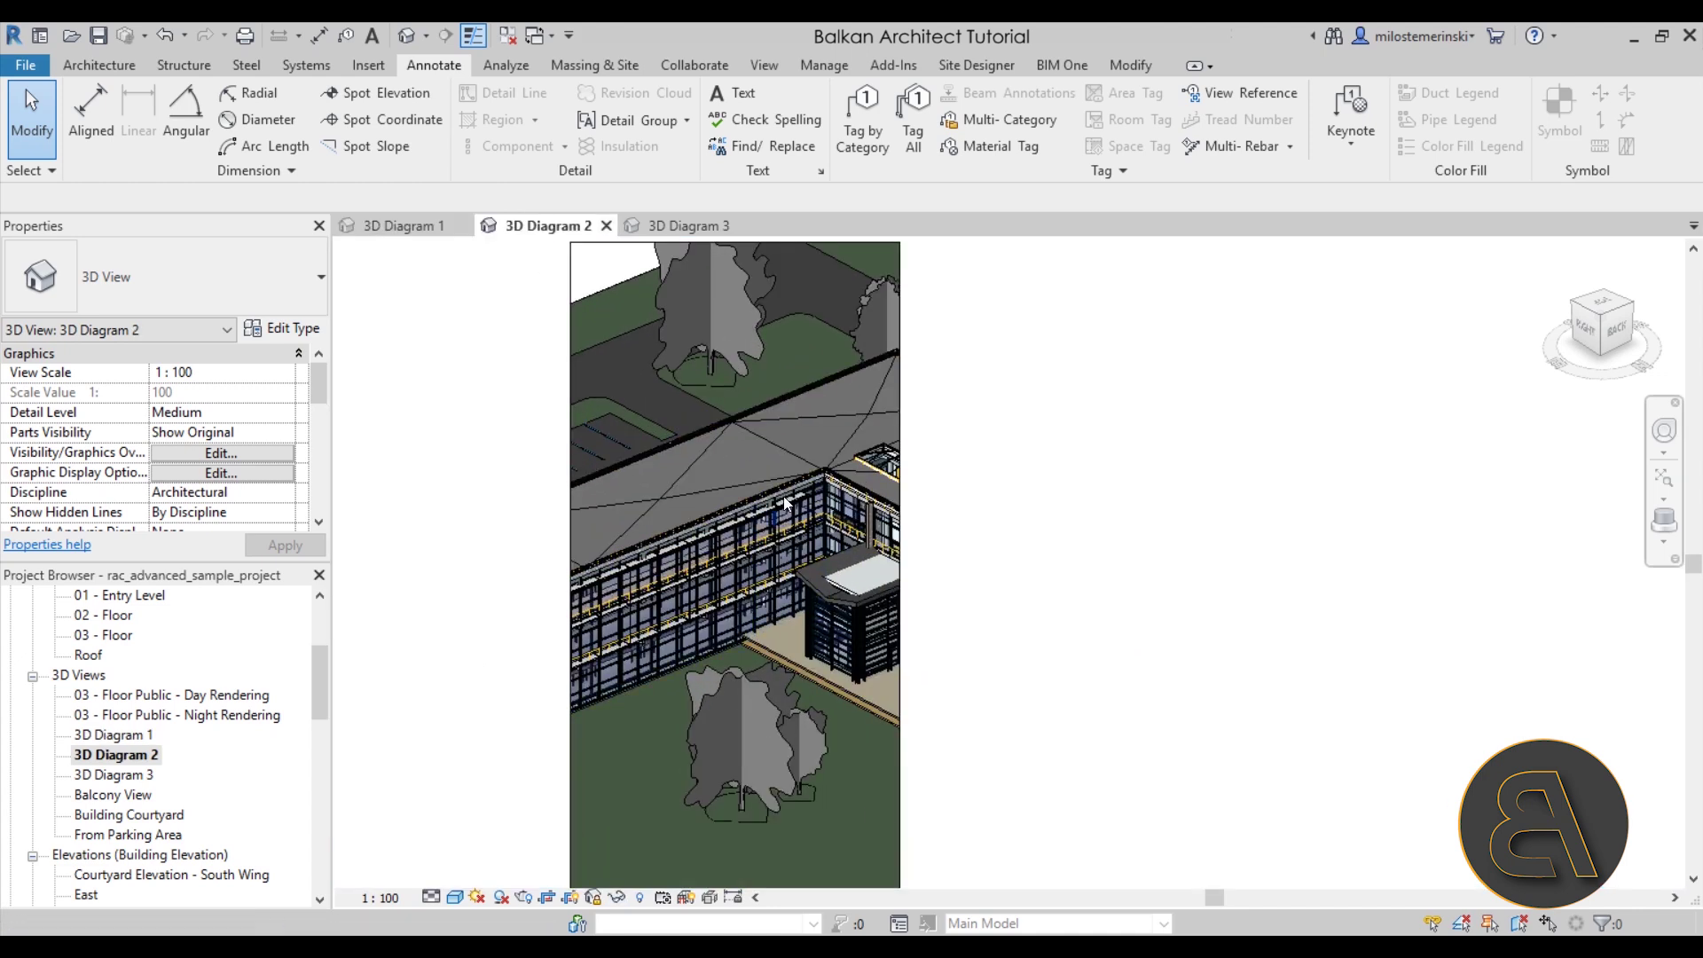
scroll(816, 545, "up", 2)
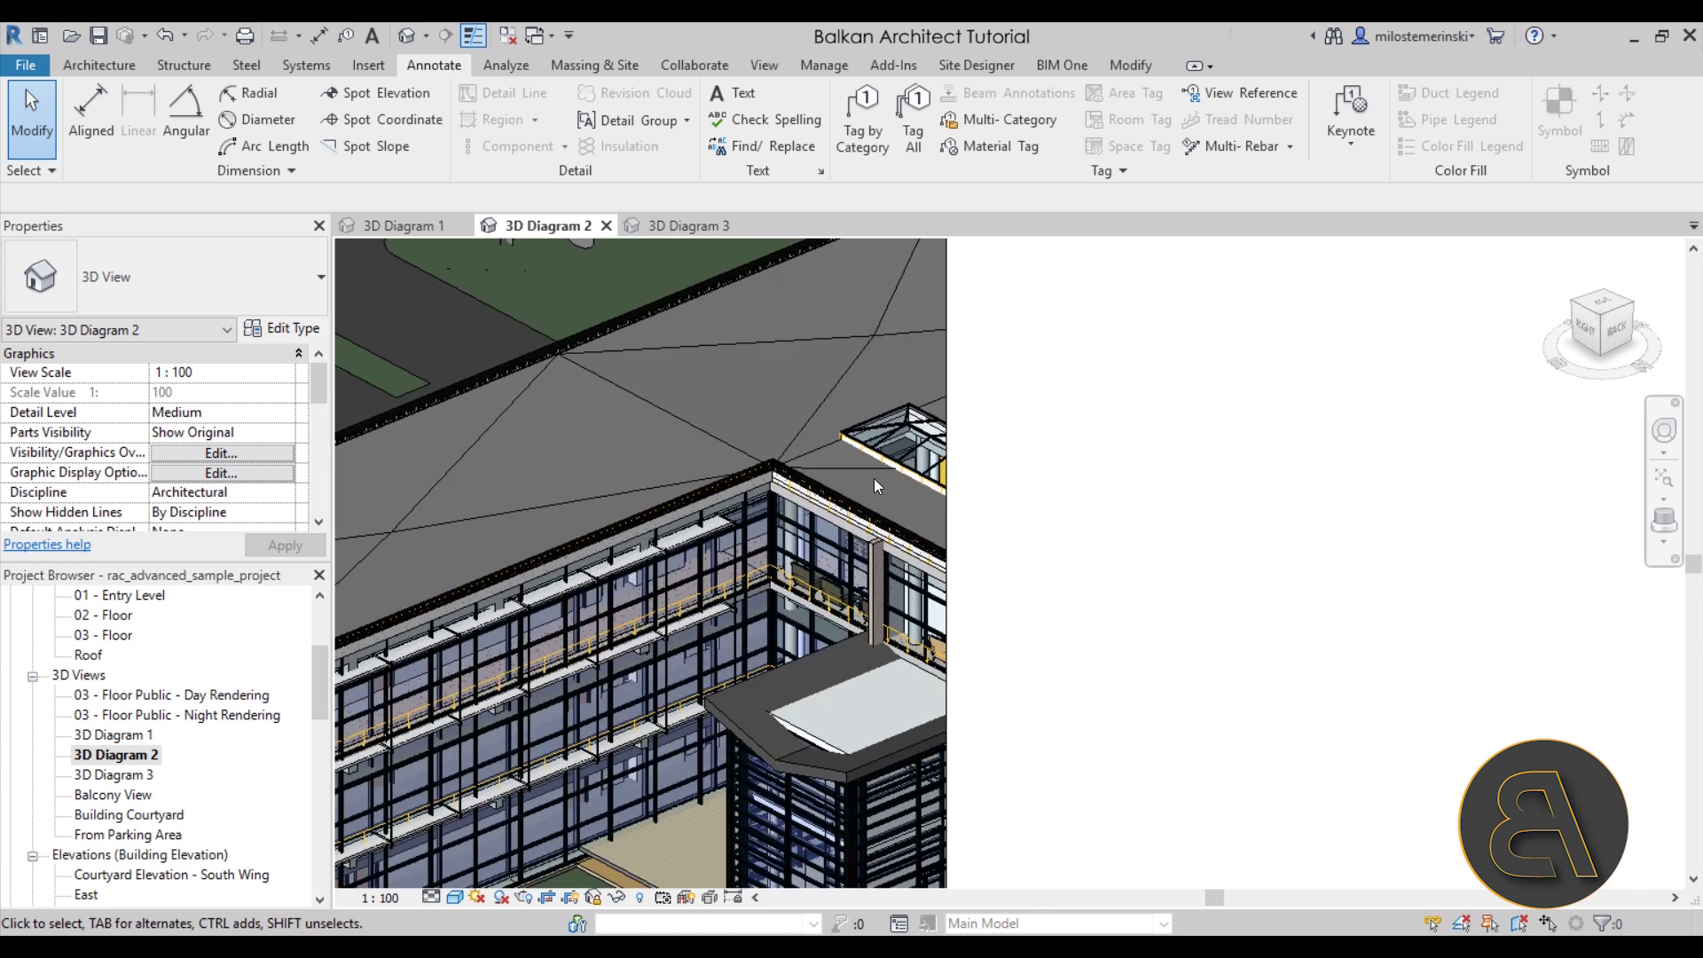
middle_click_drag(640, 487, 723, 502)
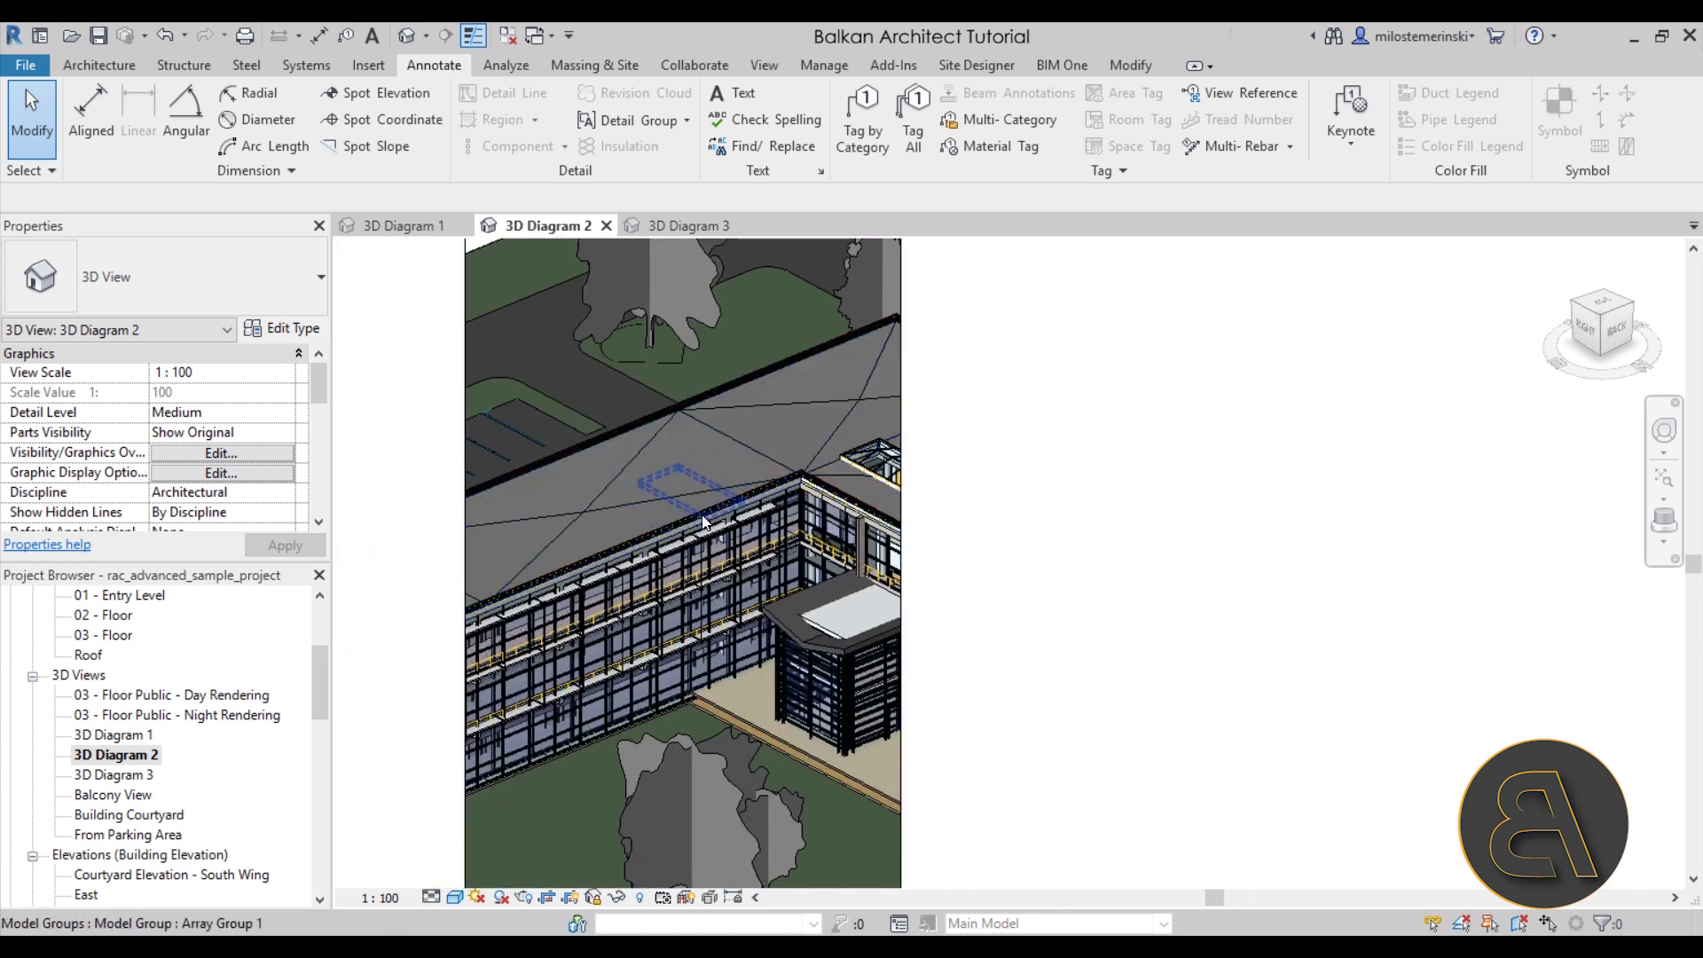
Step: Hide the linked model rme_advanced_sample_project.rvt in 3D Diagram 2 and apply the visibility overrides
scroll(933, 499, "down", 3)
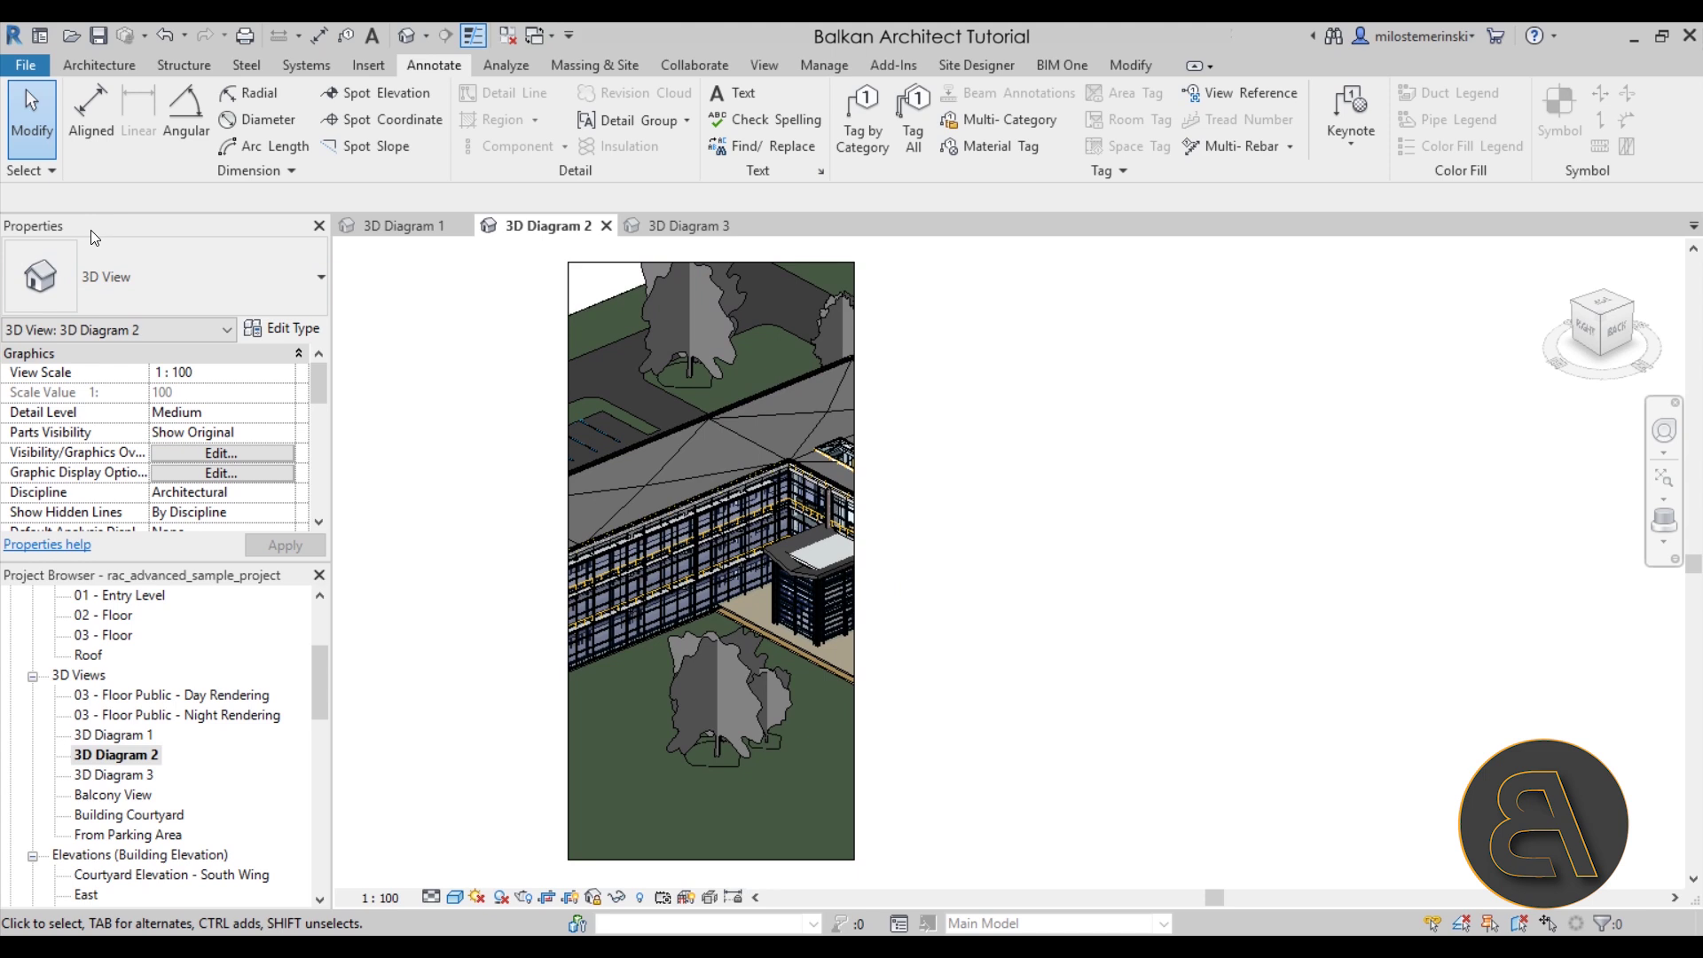
left_click(158, 454)
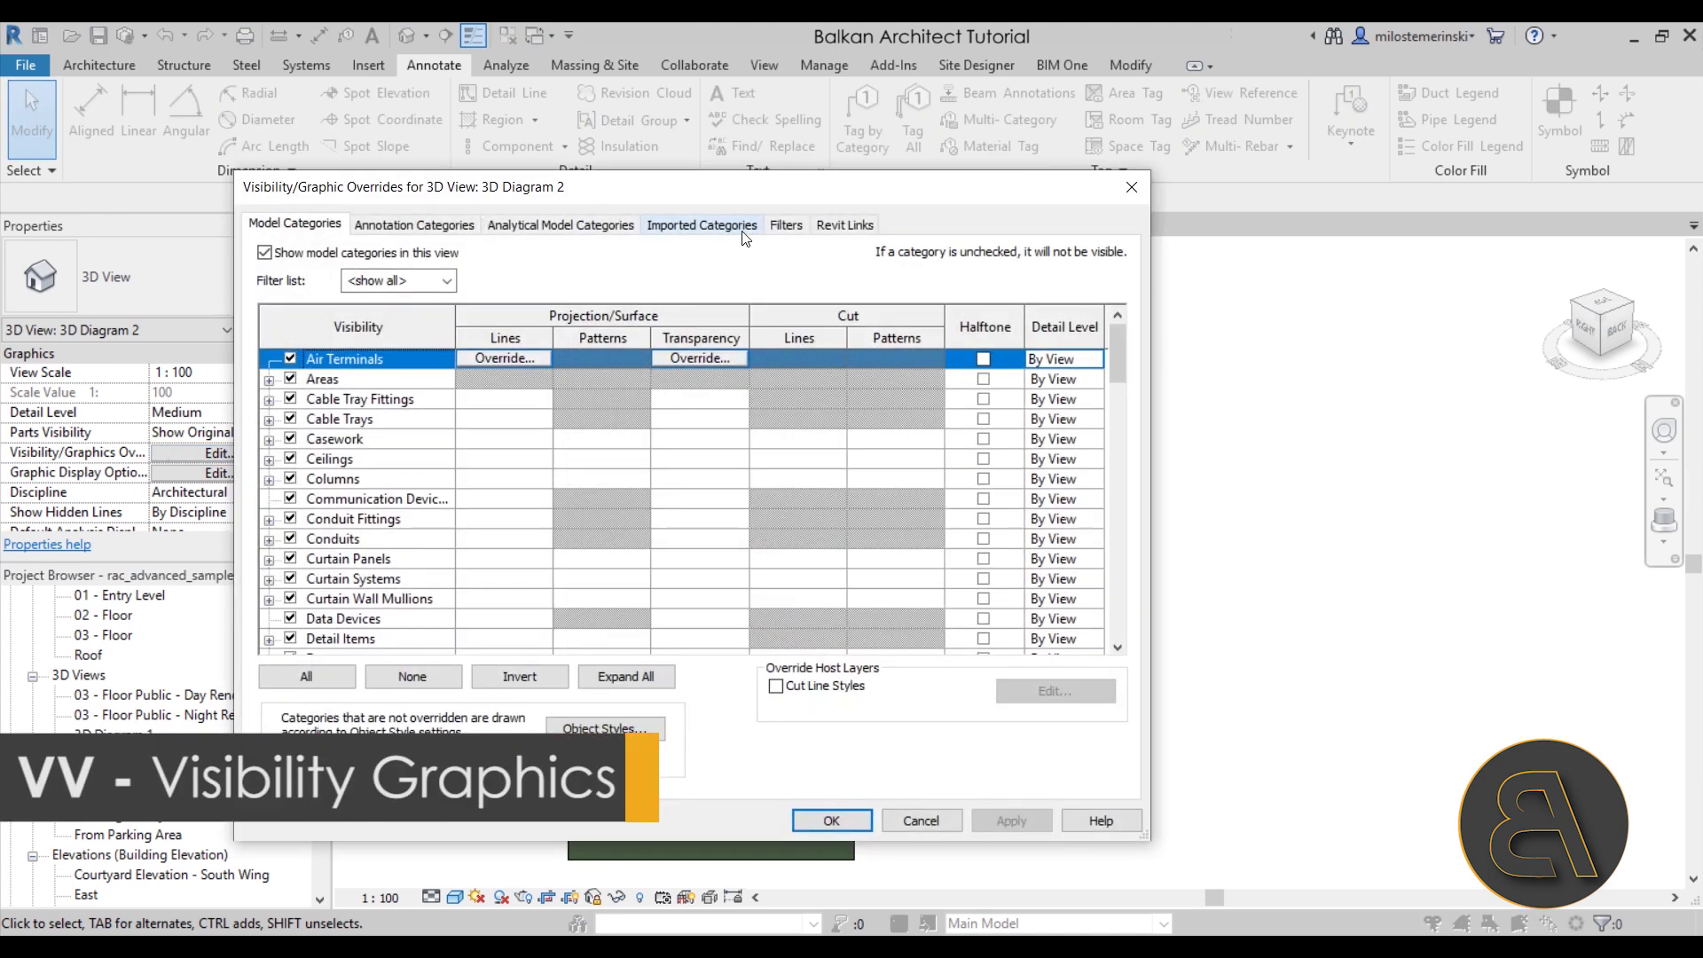
left_click(838, 227)
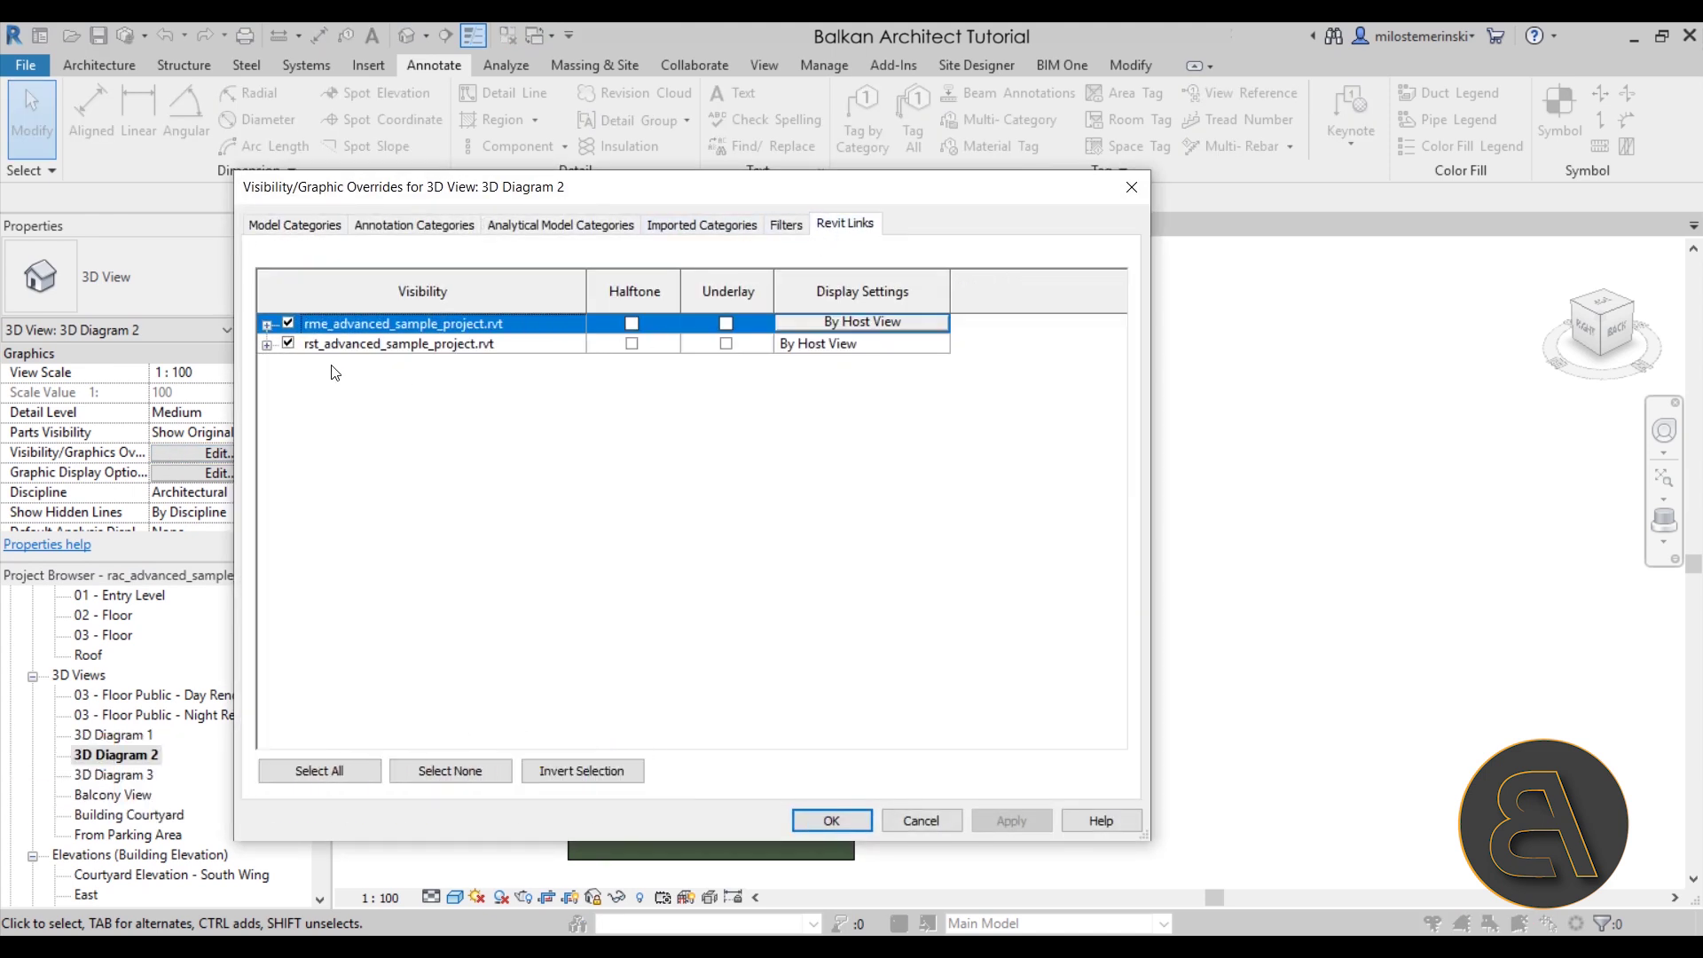
left_click(289, 324)
left_click(1009, 821)
left_click(816, 812)
Step: Temporarily isolate the linked structural model rst_advanced_sample_project.rvt in 3D Diagram 2 and check the remaining columns, slabs and foundations
scroll(750, 589, "up", 10)
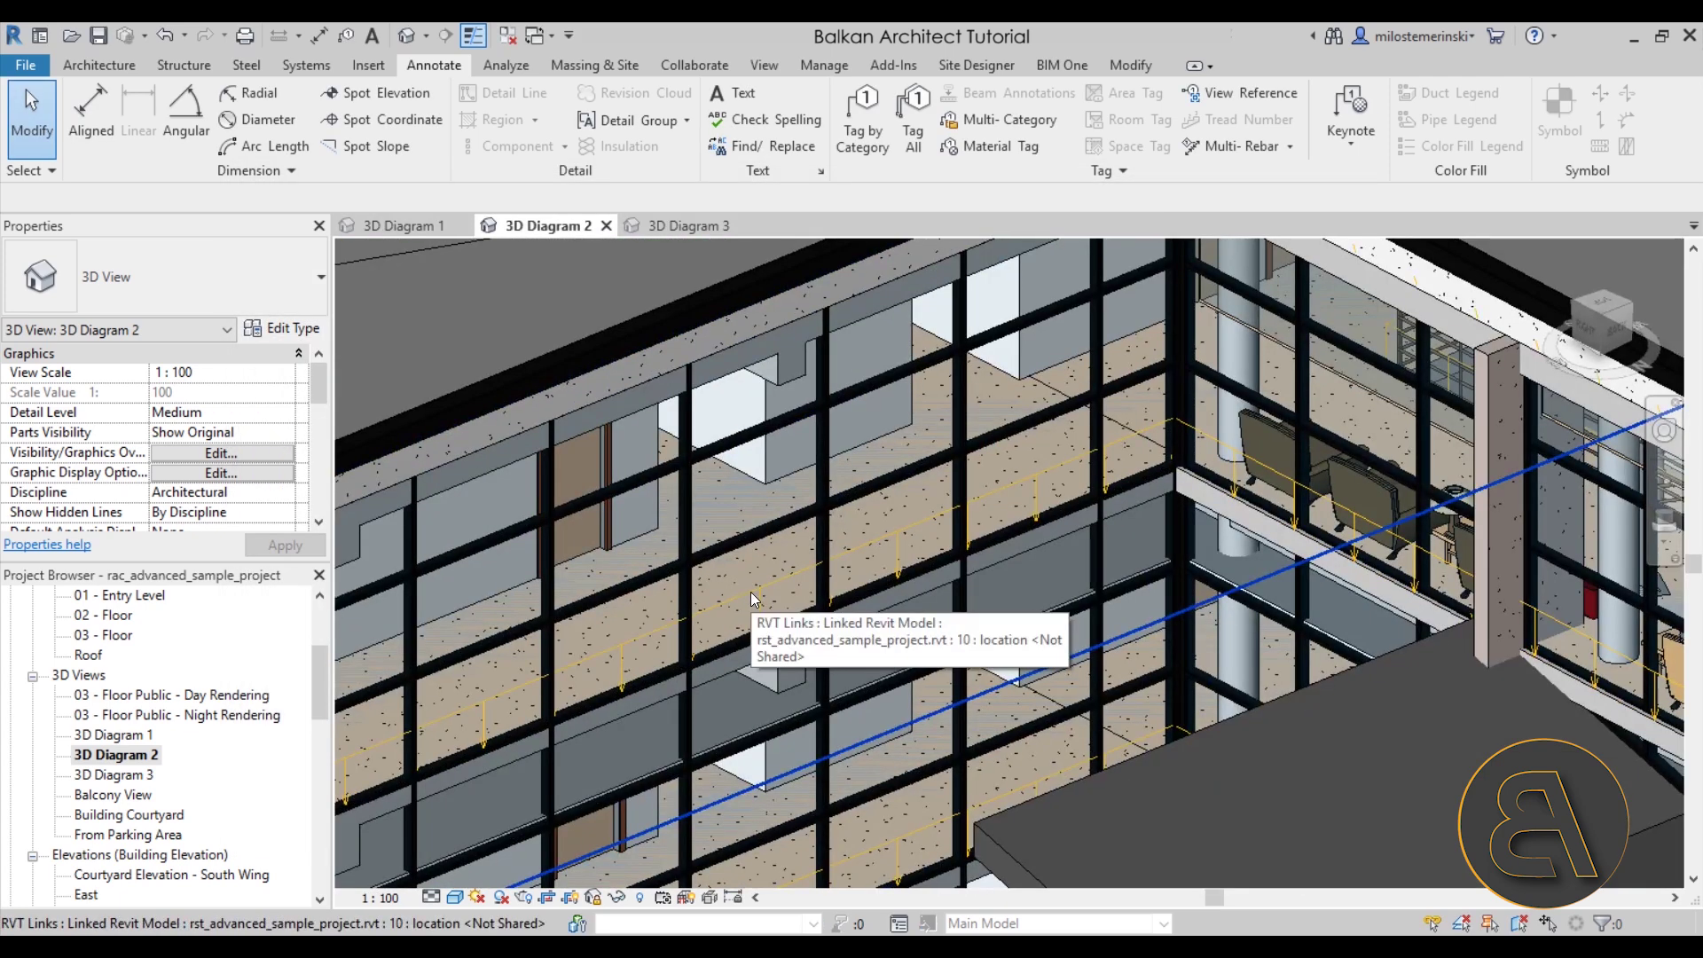
scroll(750, 593, "down", 6)
scroll(680, 630, "up", 6)
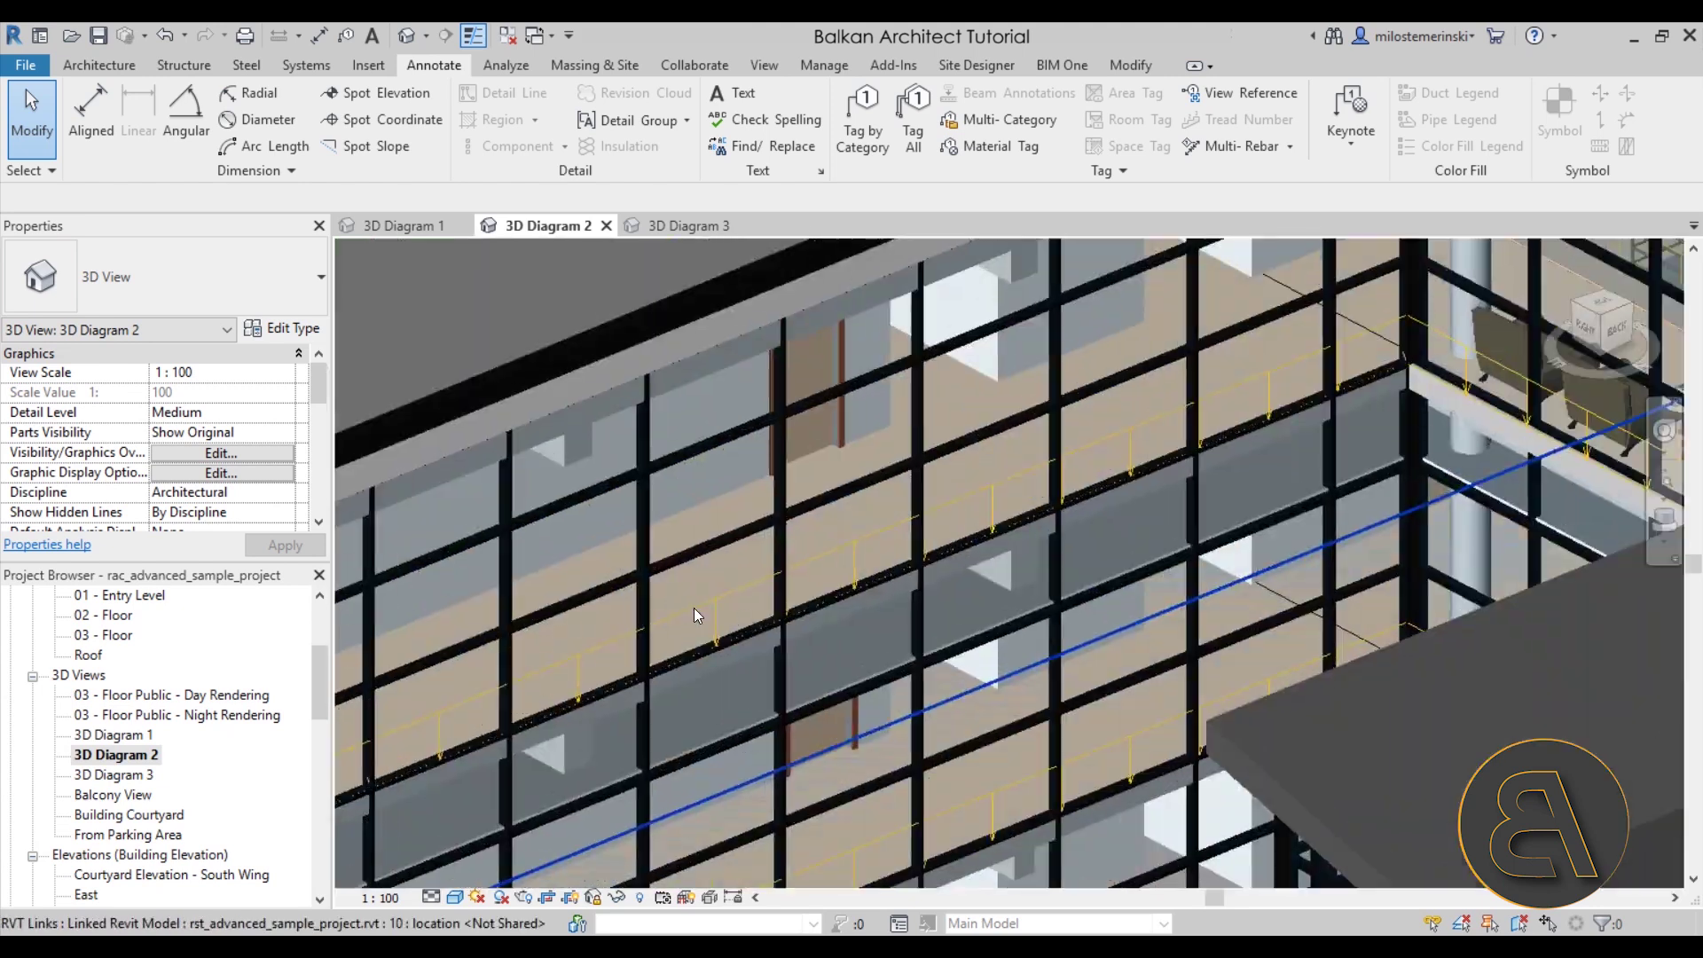
left_click(738, 578)
scroll(769, 492, "down", 4)
scroll(769, 491, "down", 3)
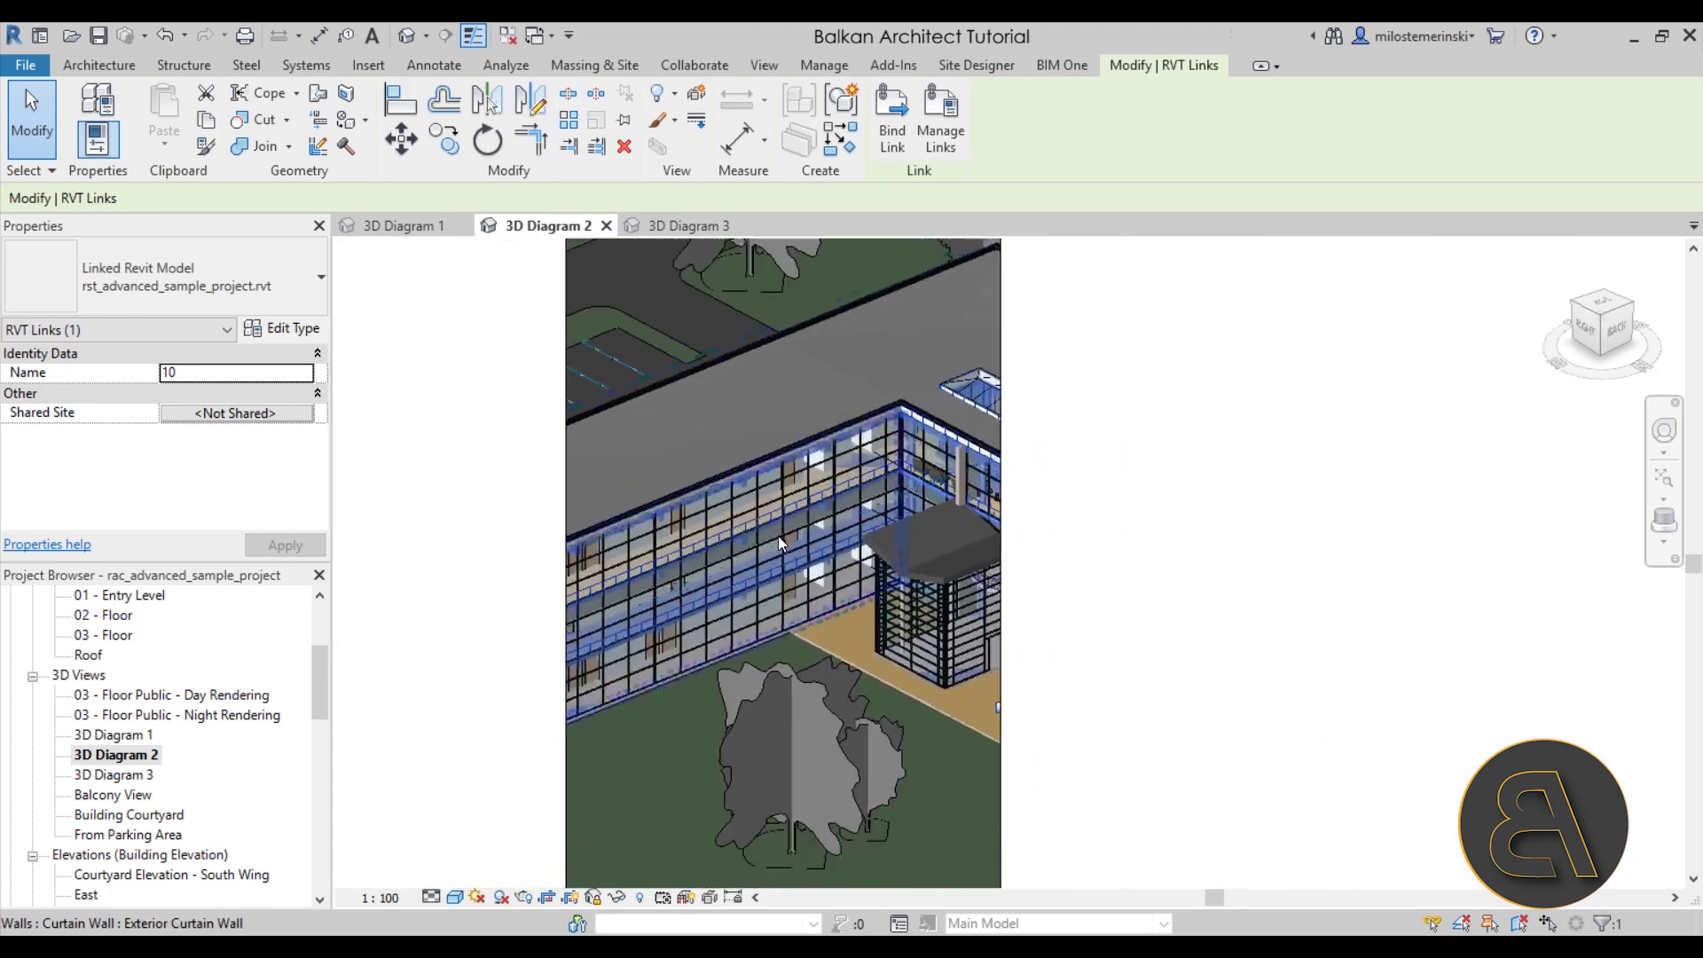
left_click(618, 899)
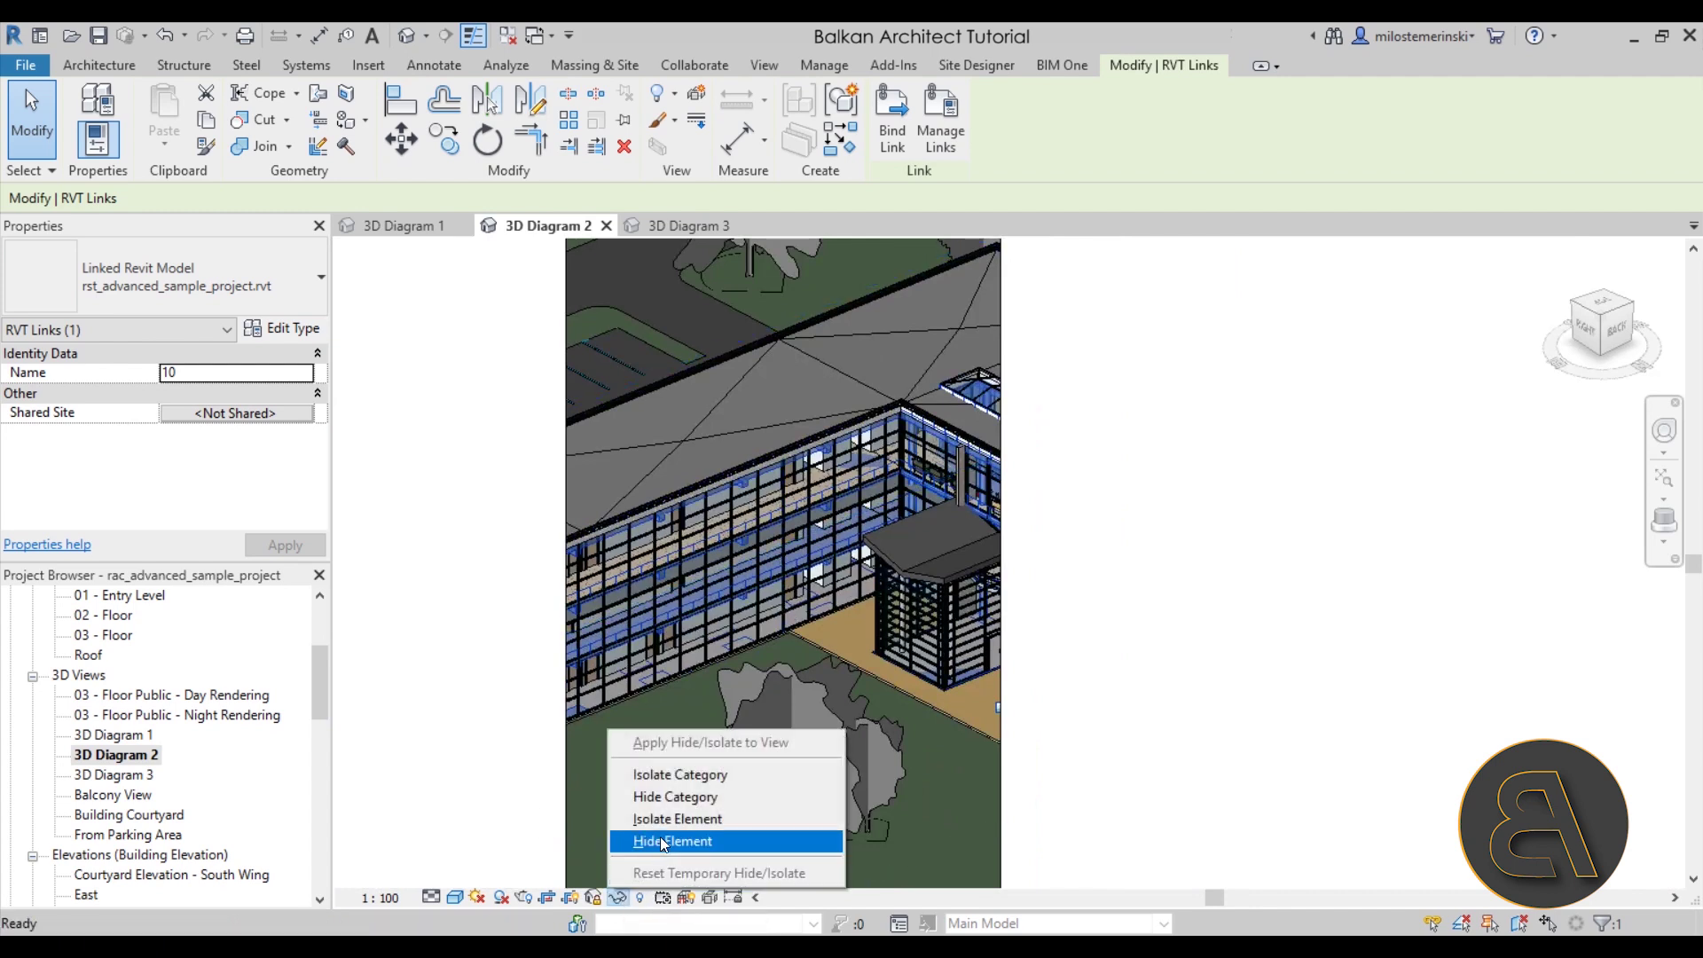
left_click(971, 713)
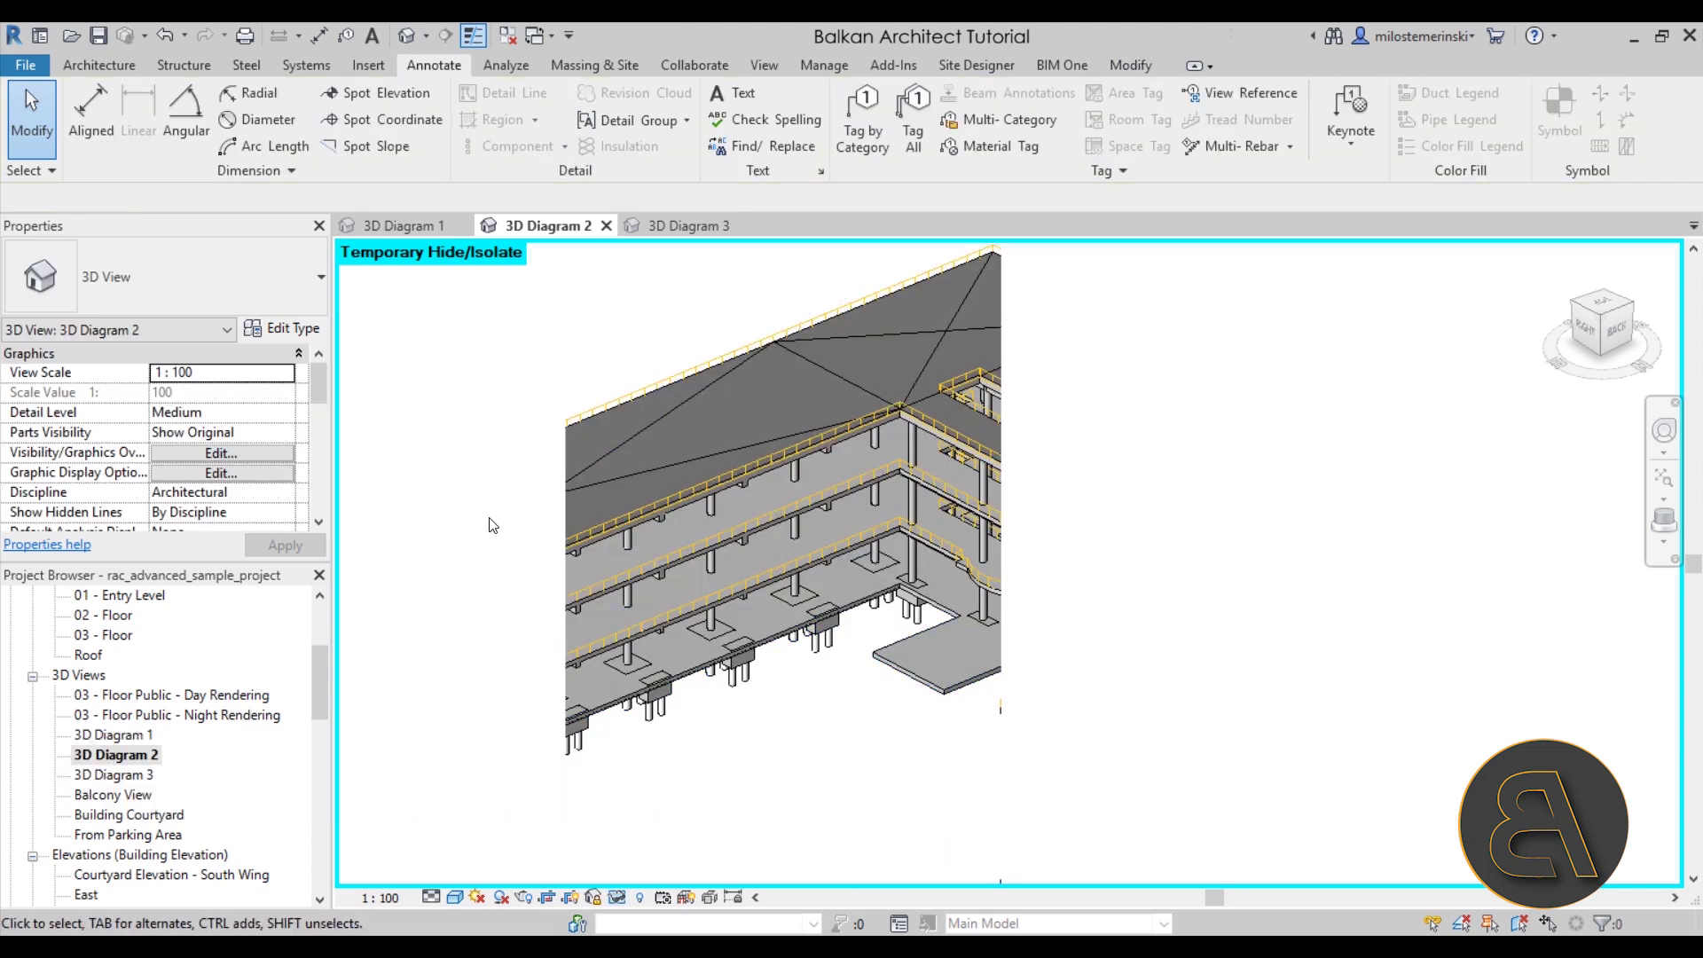
key("h")
key("h")
scroll(870, 475, "up", 3)
scroll(1004, 495, "down", 3)
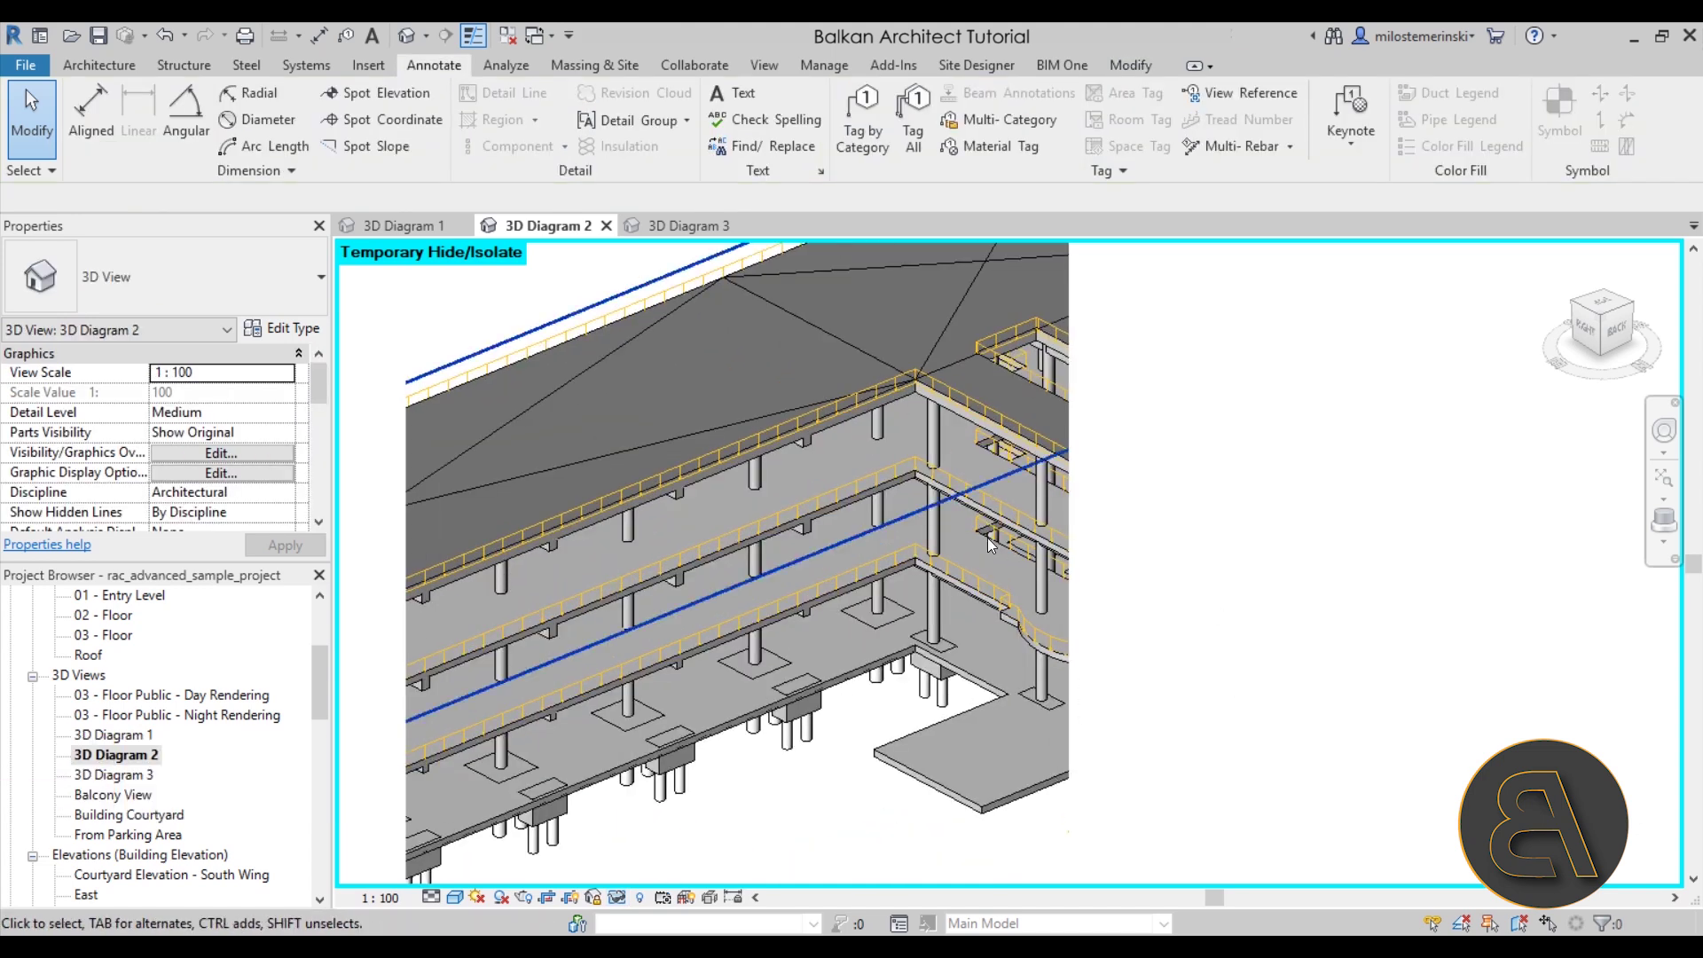
middle_click_drag(1162, 557, 1046, 544)
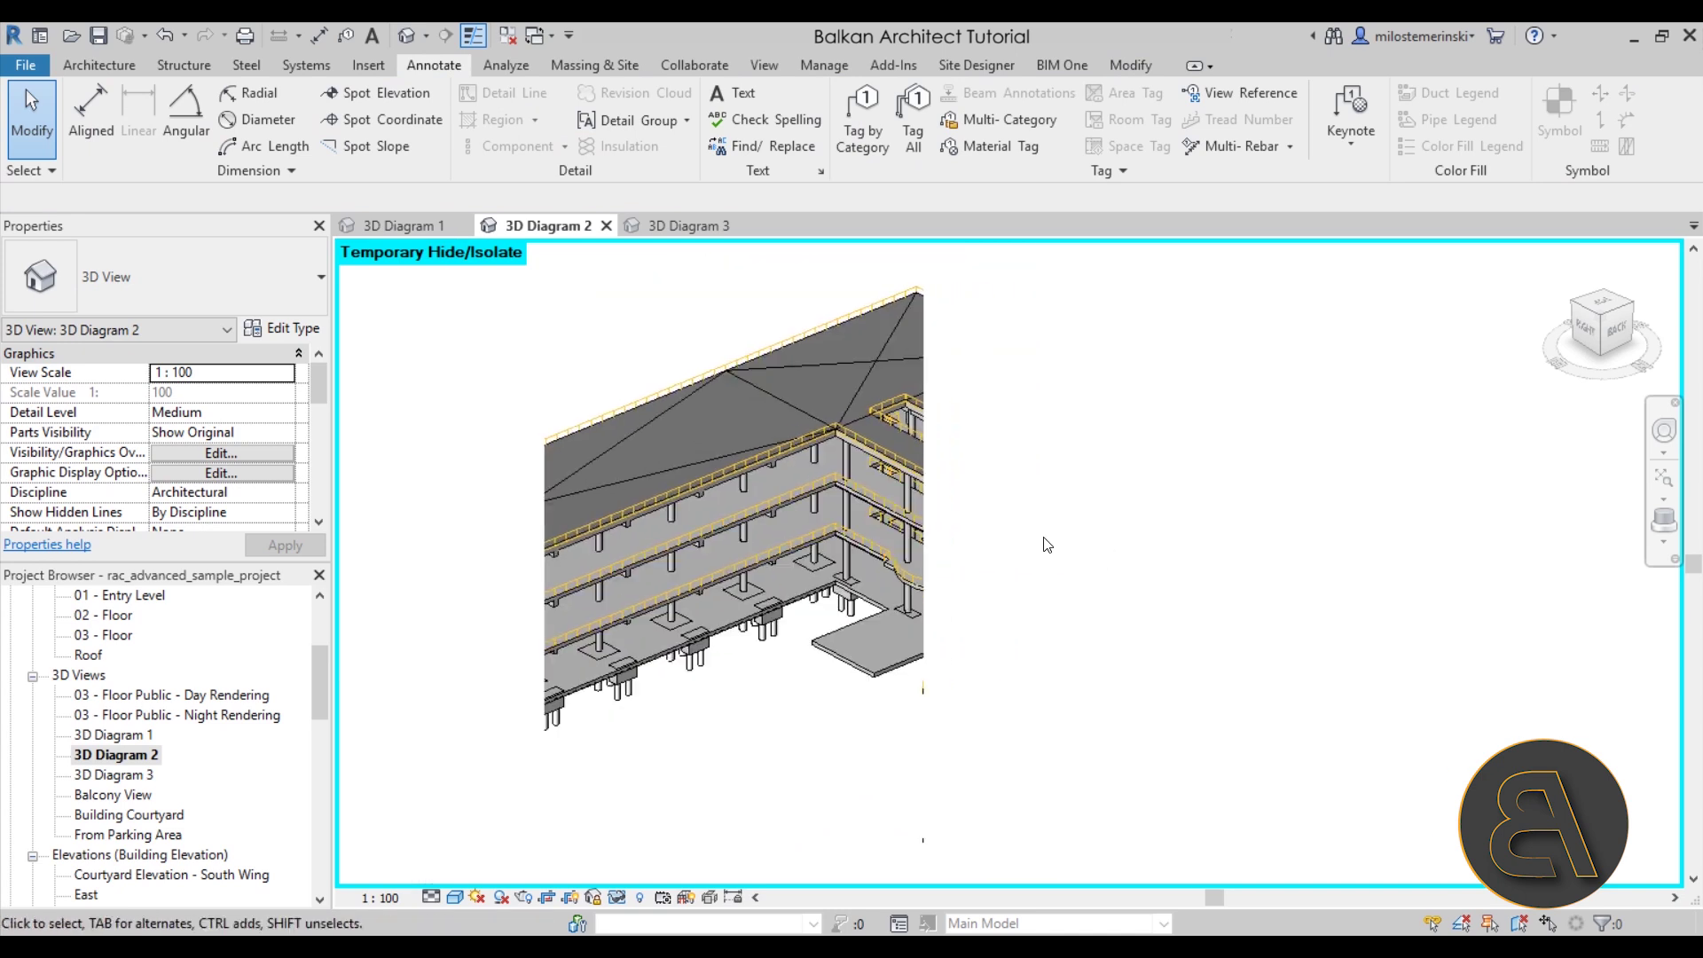
Step: In 3D Diagram 3, hide both linked models, rme_advanced_sample_project.rvt and rst_advanced_sample_project.rvt, and apply the visibility overrides
left_click(682, 227)
middle_click_drag(1084, 616, 903, 615)
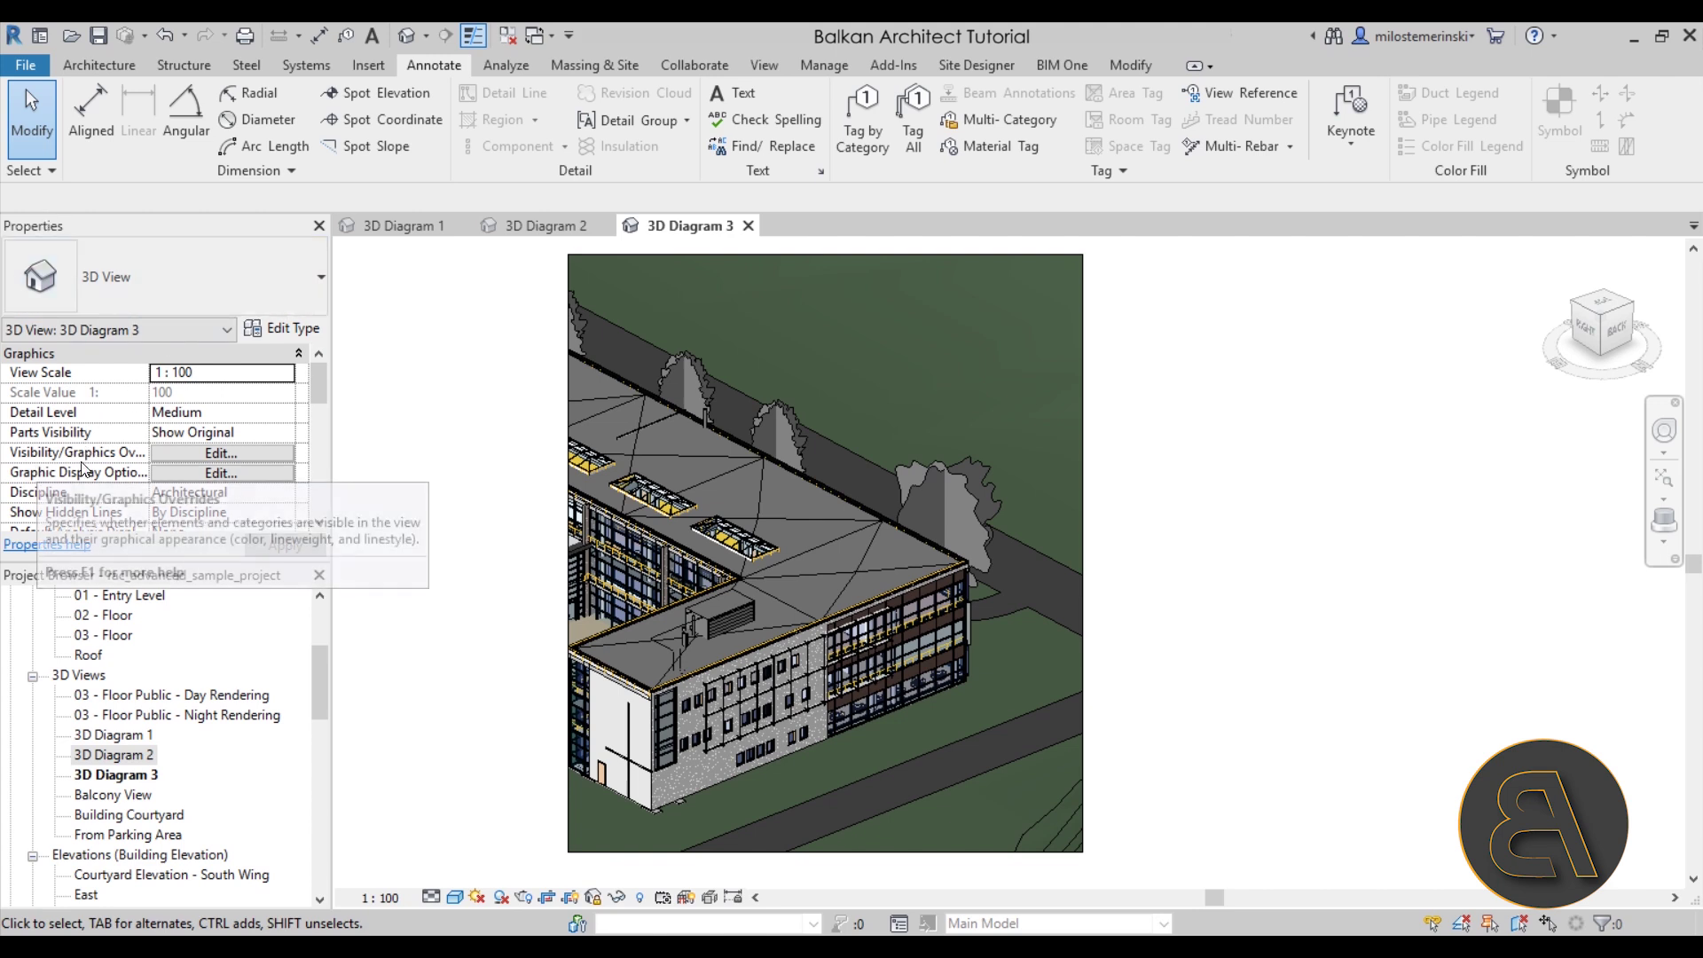
left_click(185, 453)
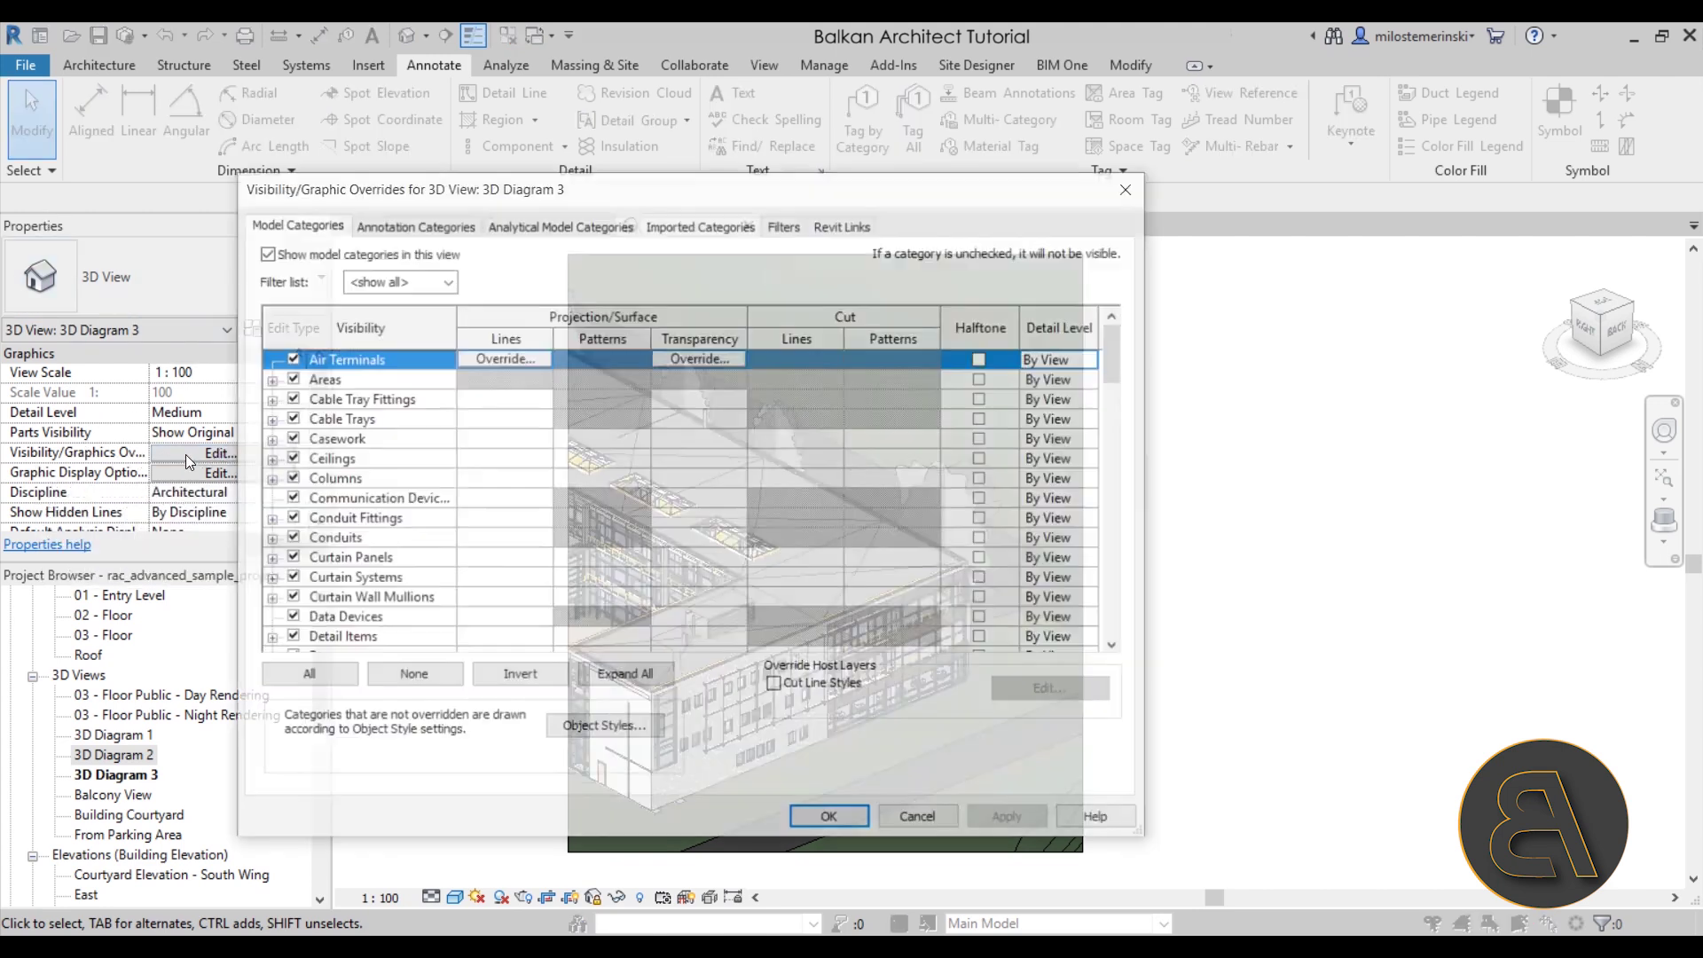
left_click(844, 225)
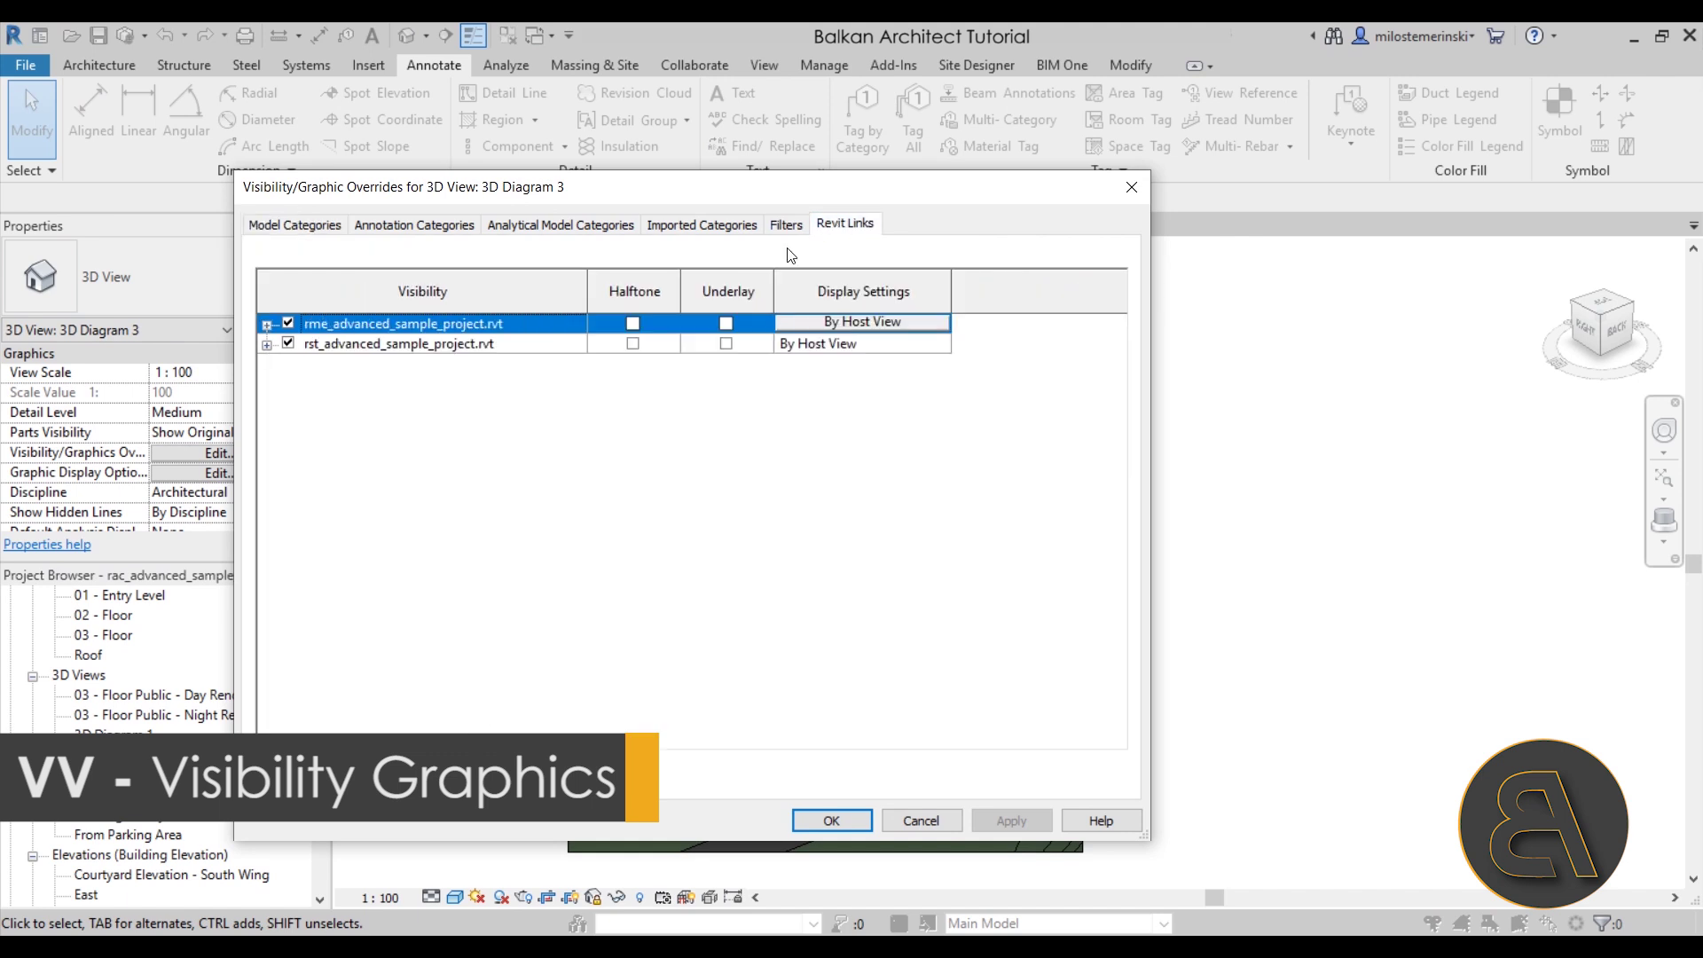
left_click(287, 323)
left_click(288, 343)
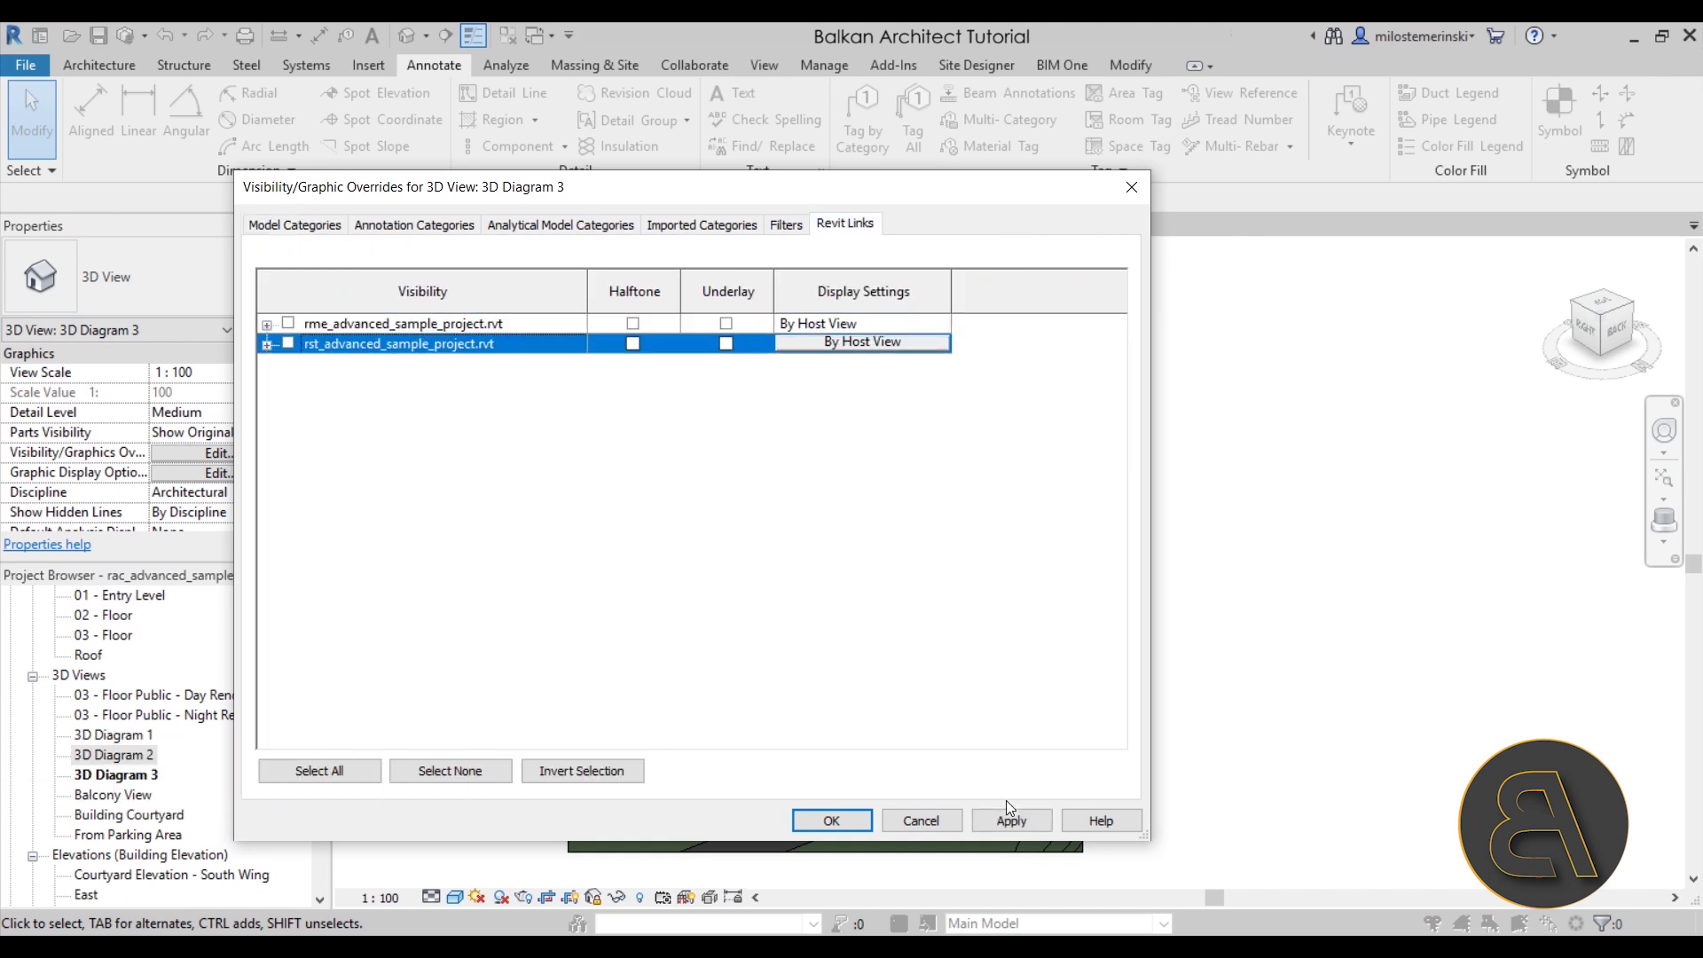
left_click(950, 813)
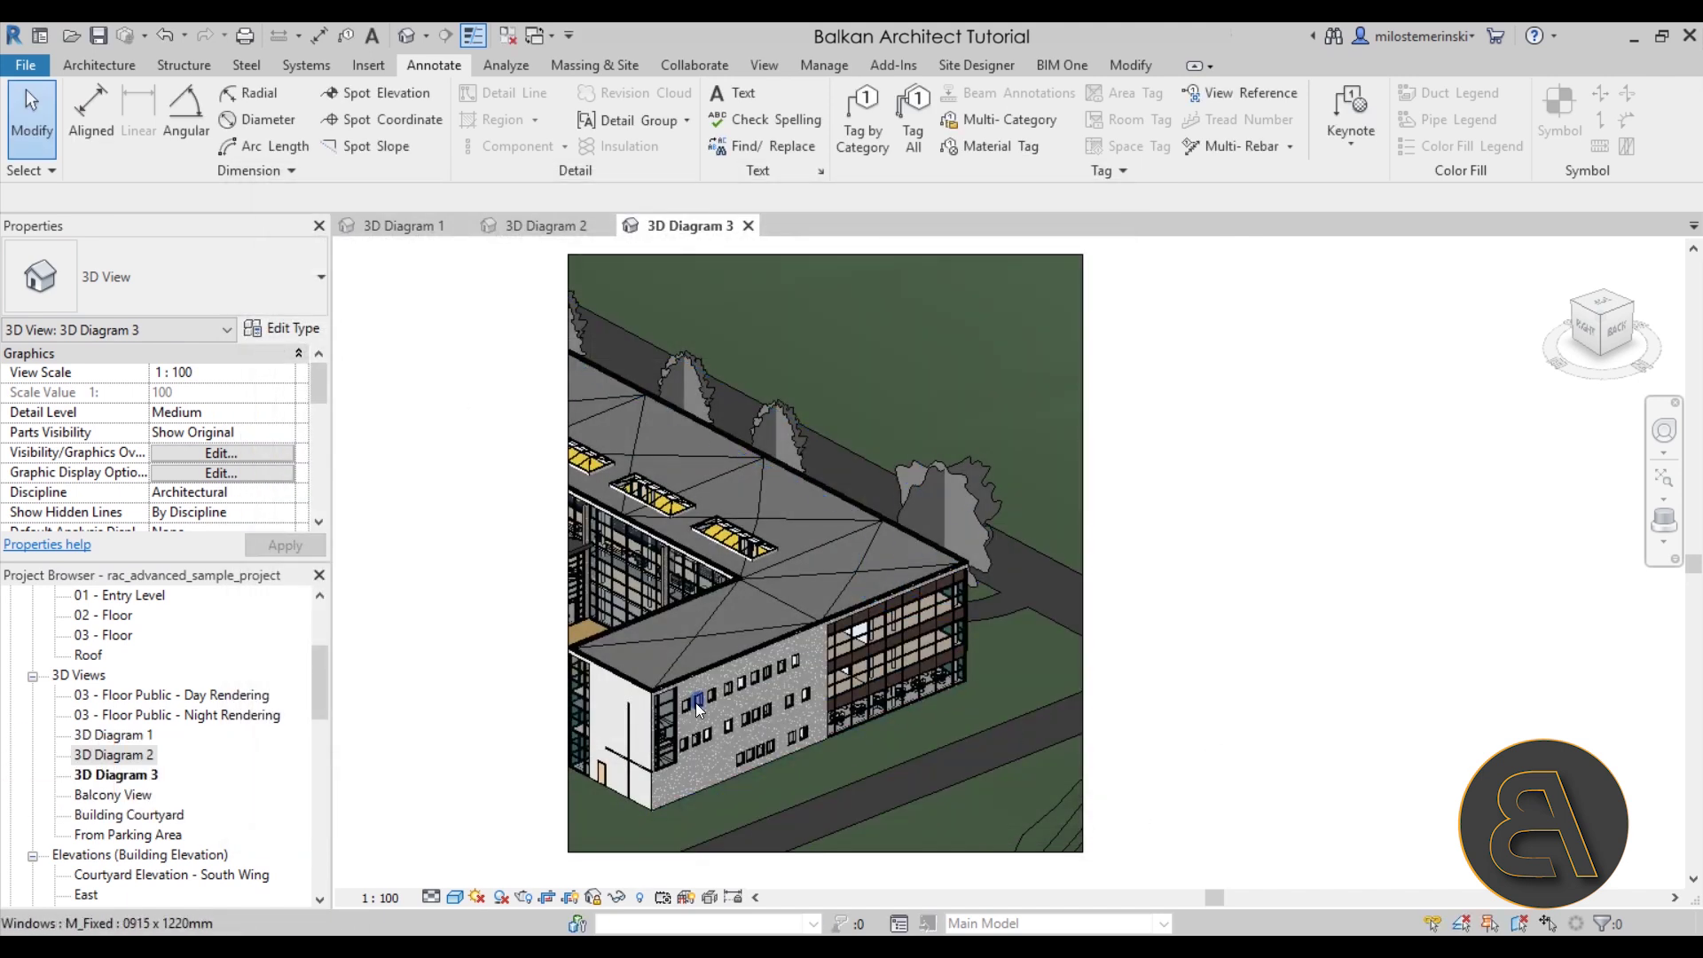
Step: In the graphic display options of 3D Diagram 3, turn off edges and enable cast shadows and ambient shadows
left_click(454, 898)
left_click(515, 723)
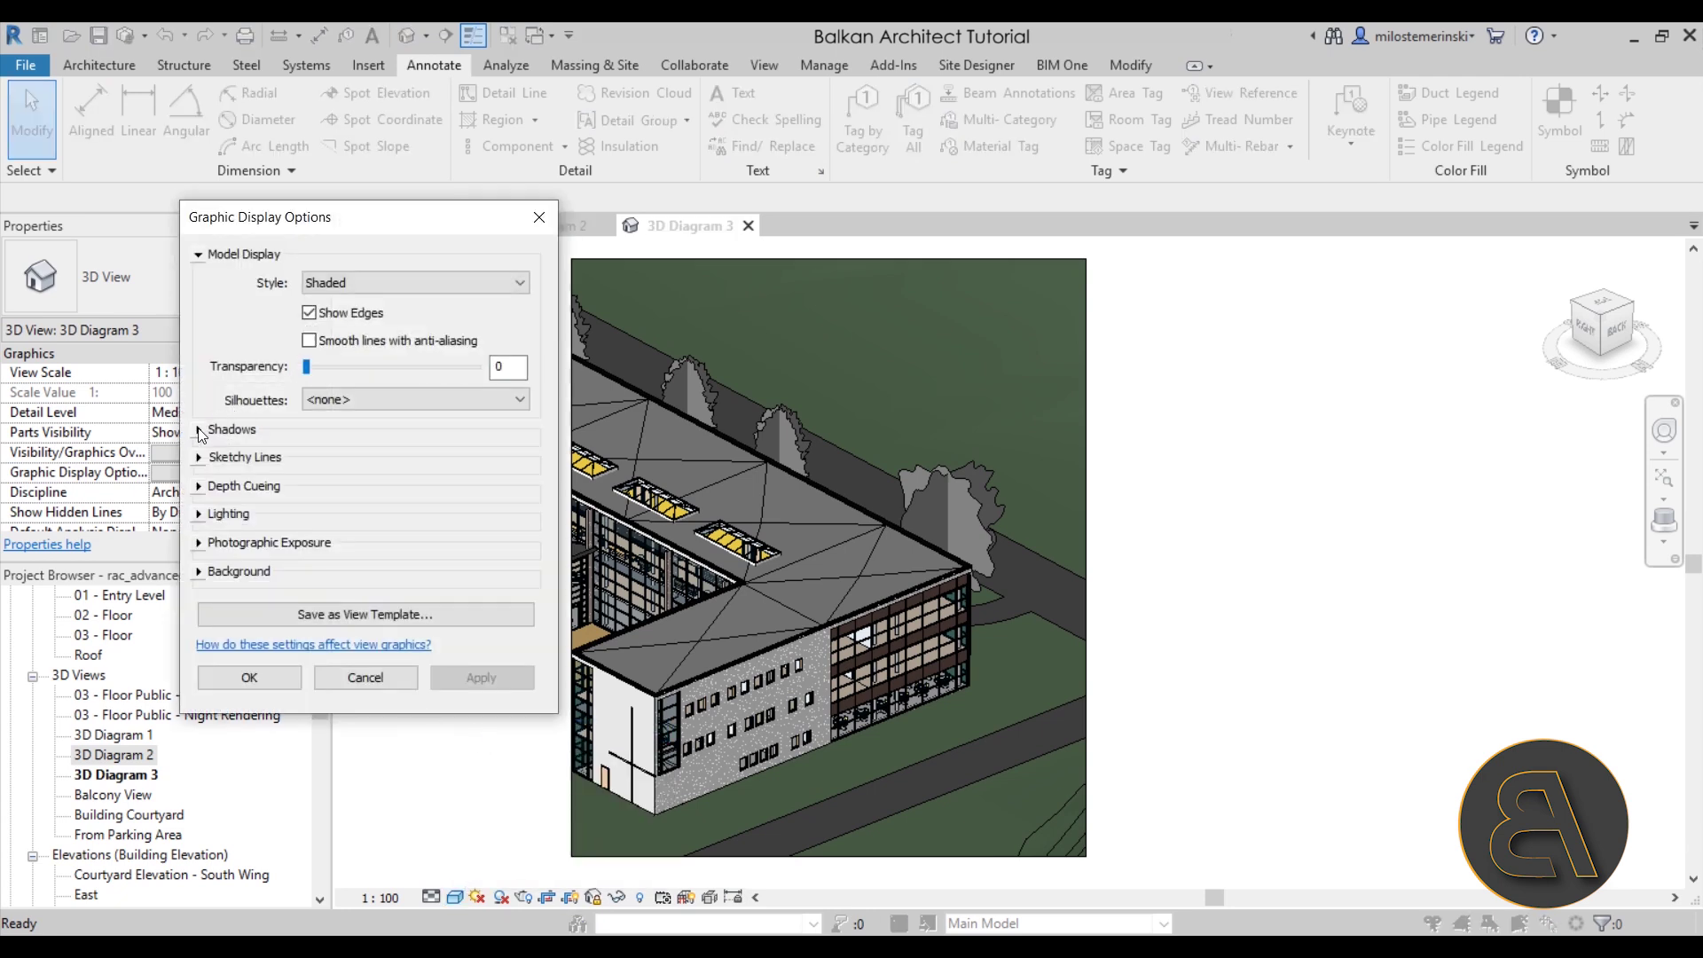
left_click(309, 312)
left_click(213, 431)
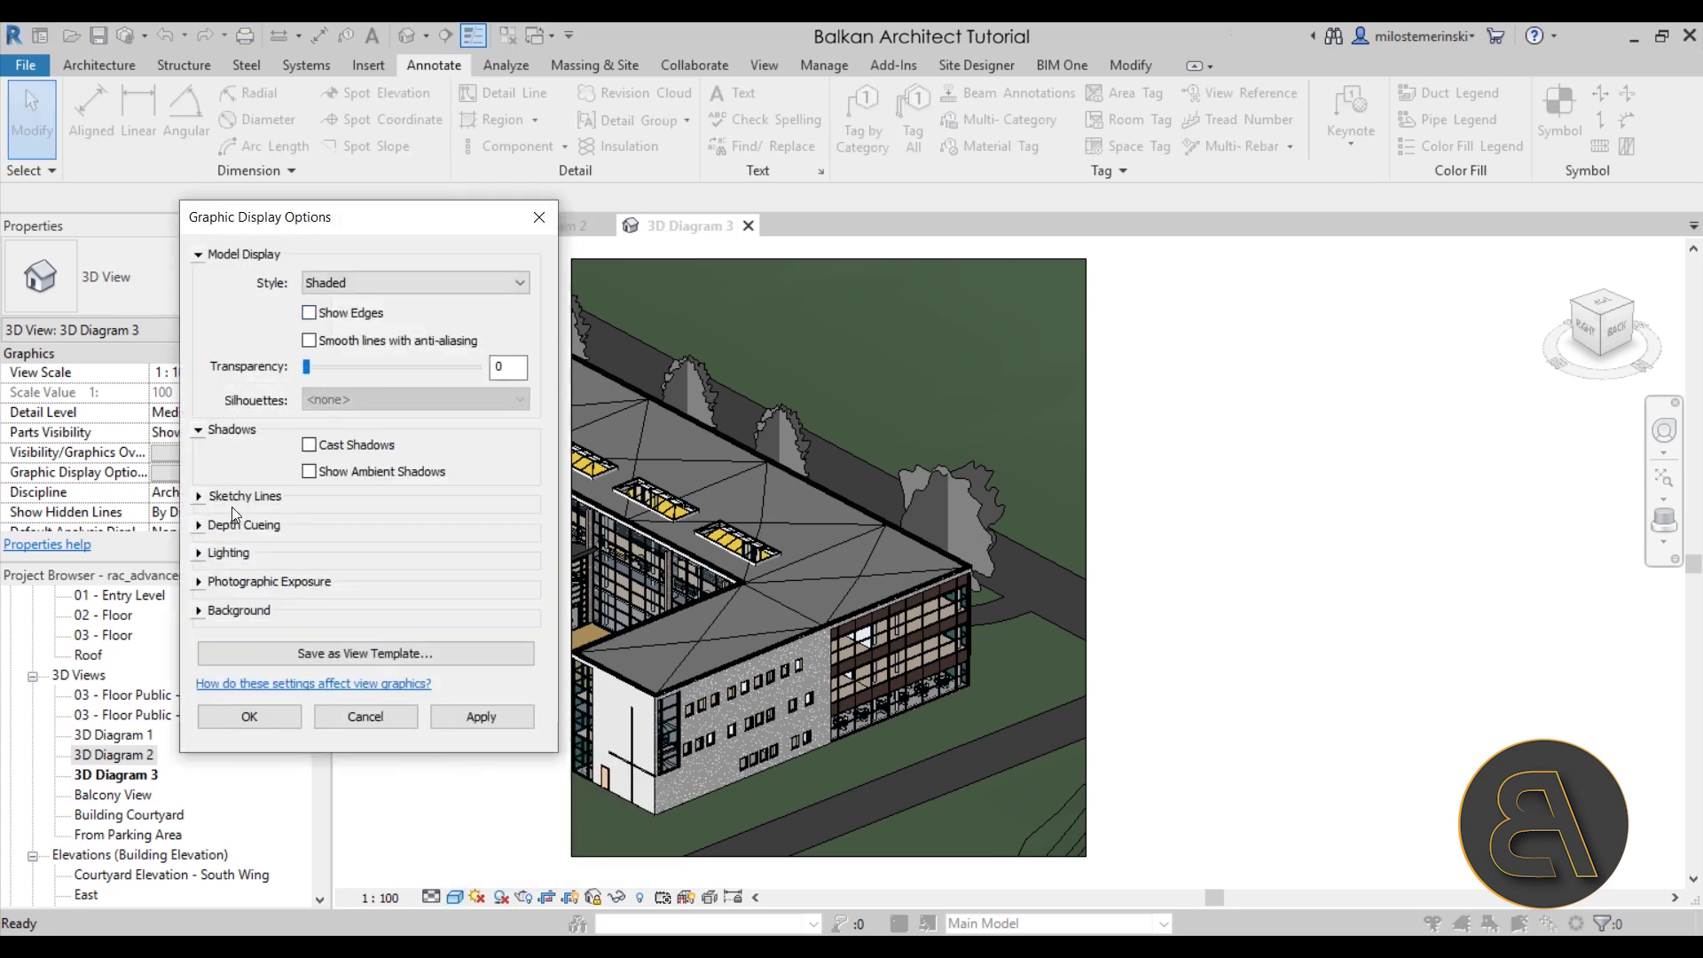
left_click(310, 445)
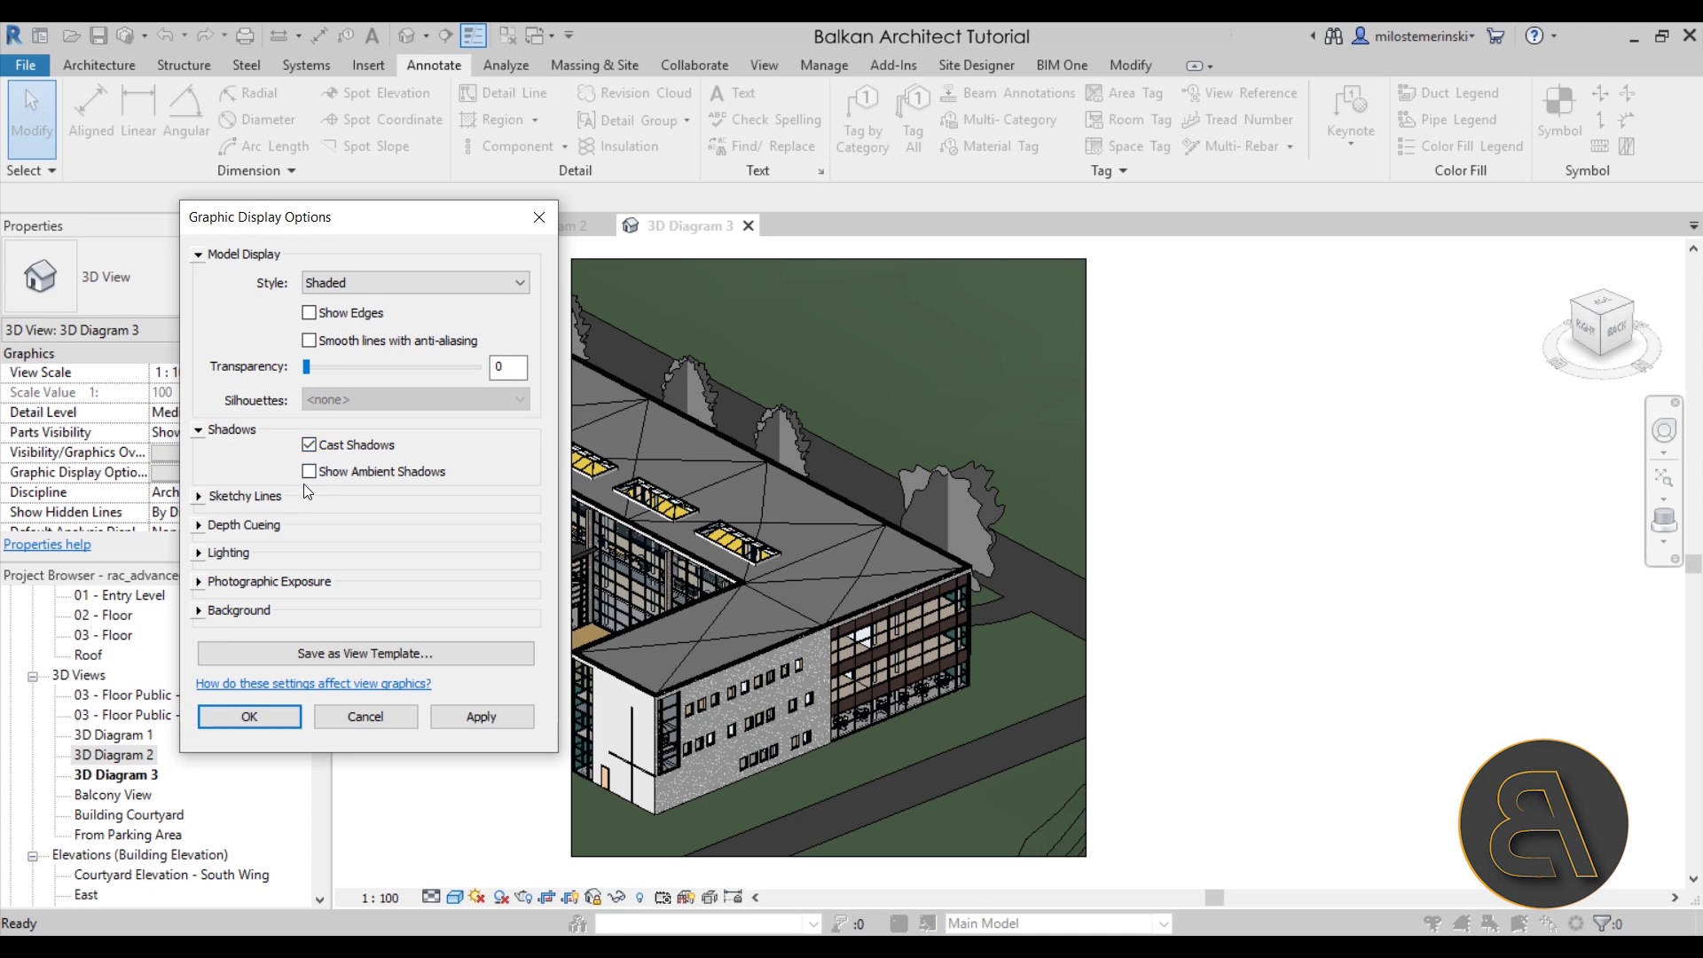
Step: Set the lighting of 3D Diagram 3 to sun 70, ambient light 60 and shadows 30, and apply the display options
left_click(200, 554)
left_click_drag(357, 684, 454, 685)
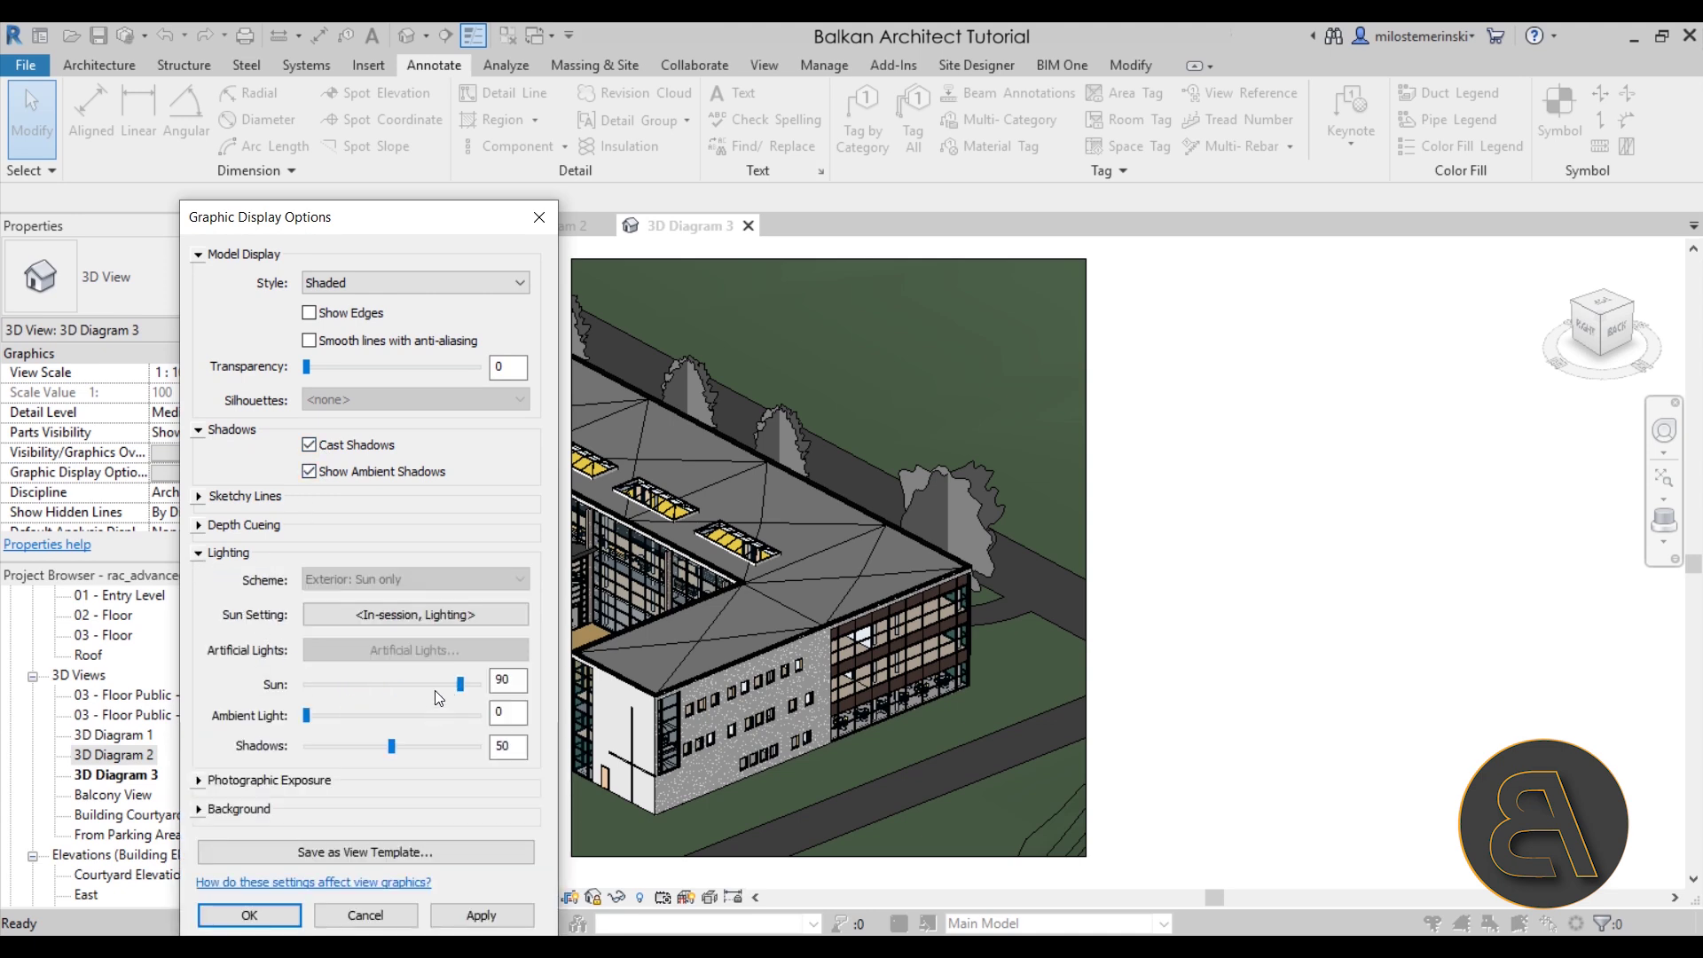
left_click(421, 714)
left_click(448, 907)
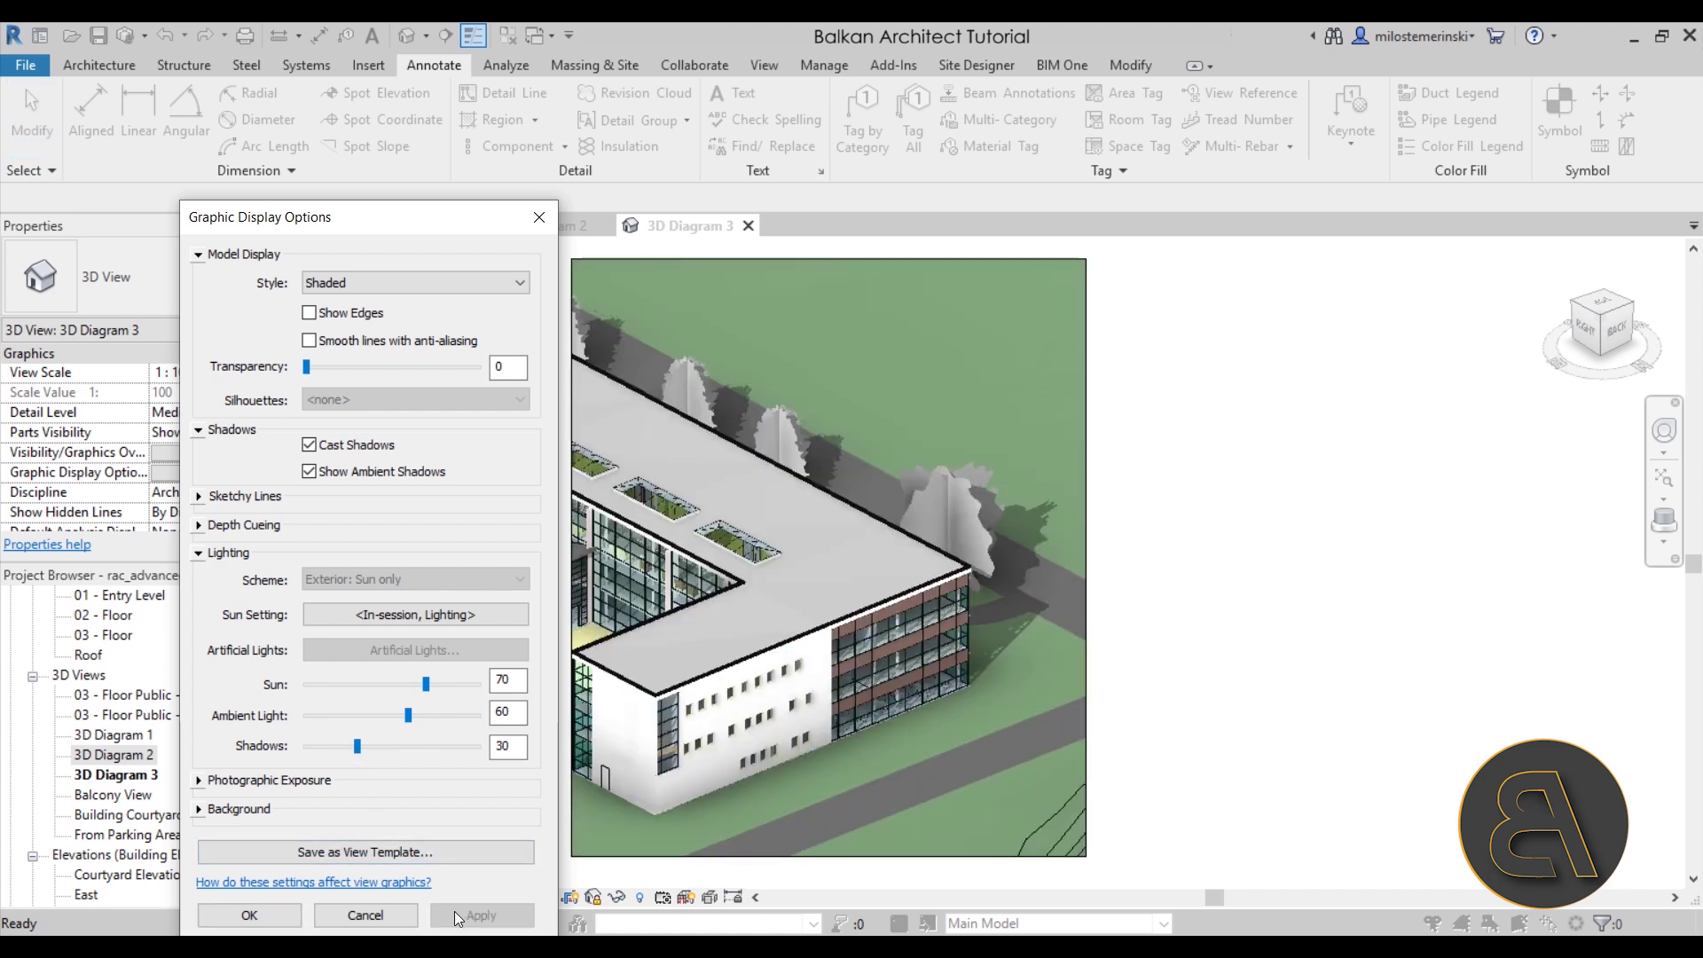
left_click(275, 915)
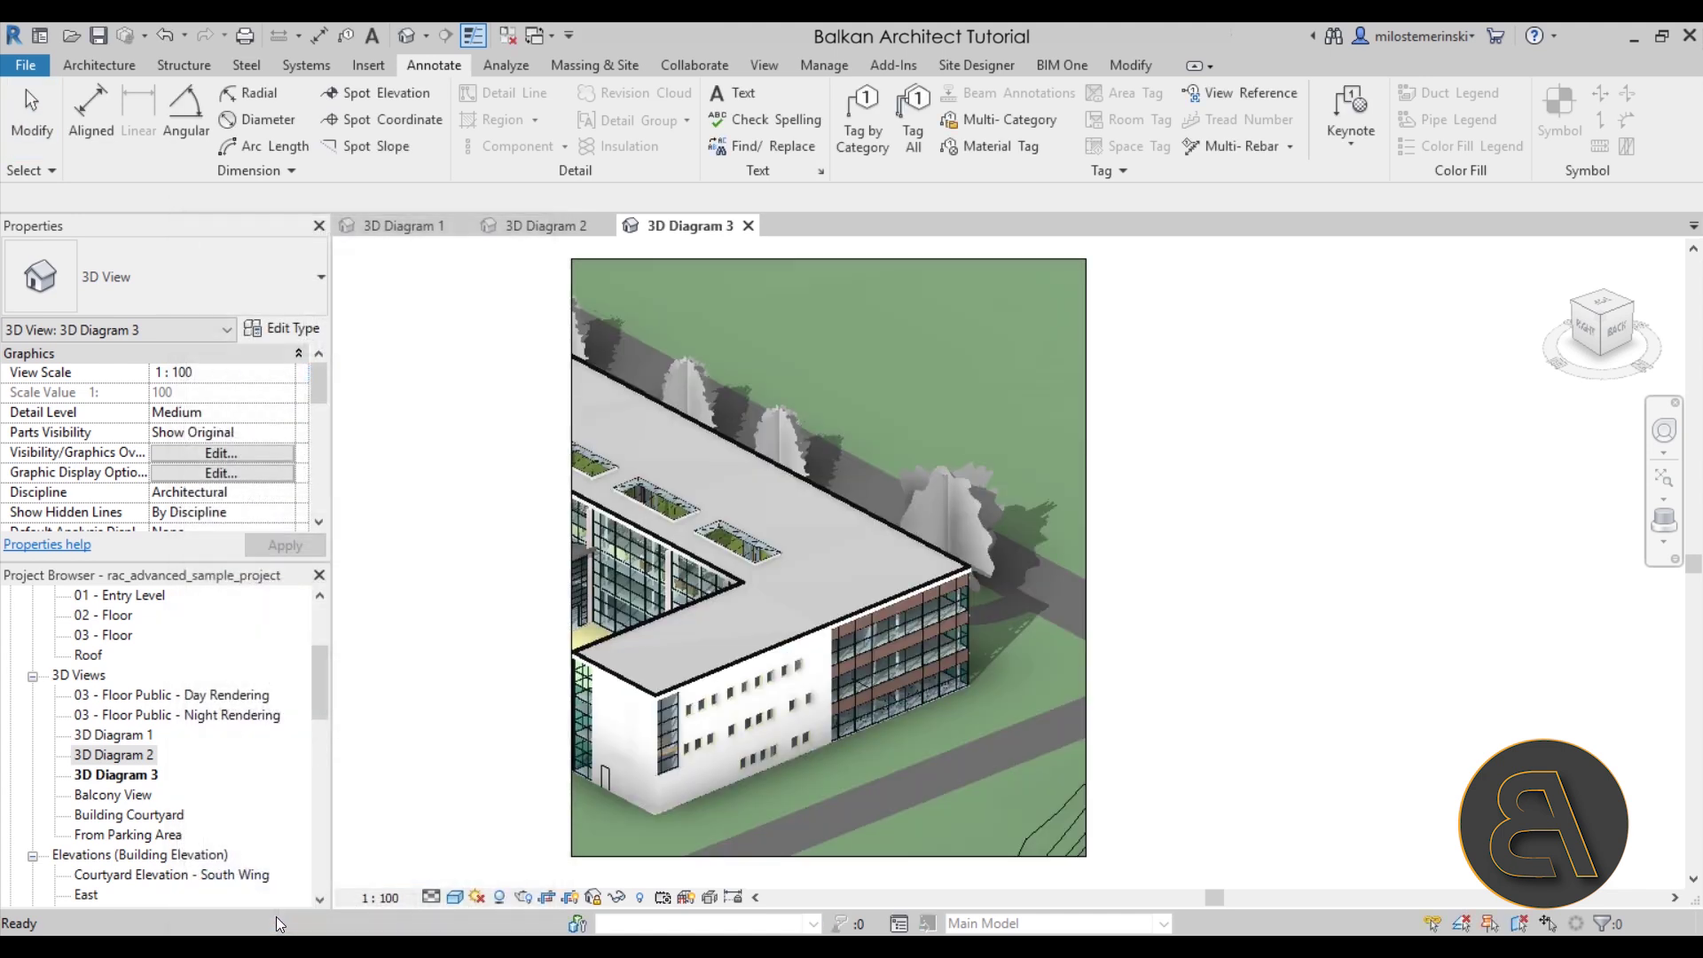
middle_click_drag(1202, 612, 1198, 611)
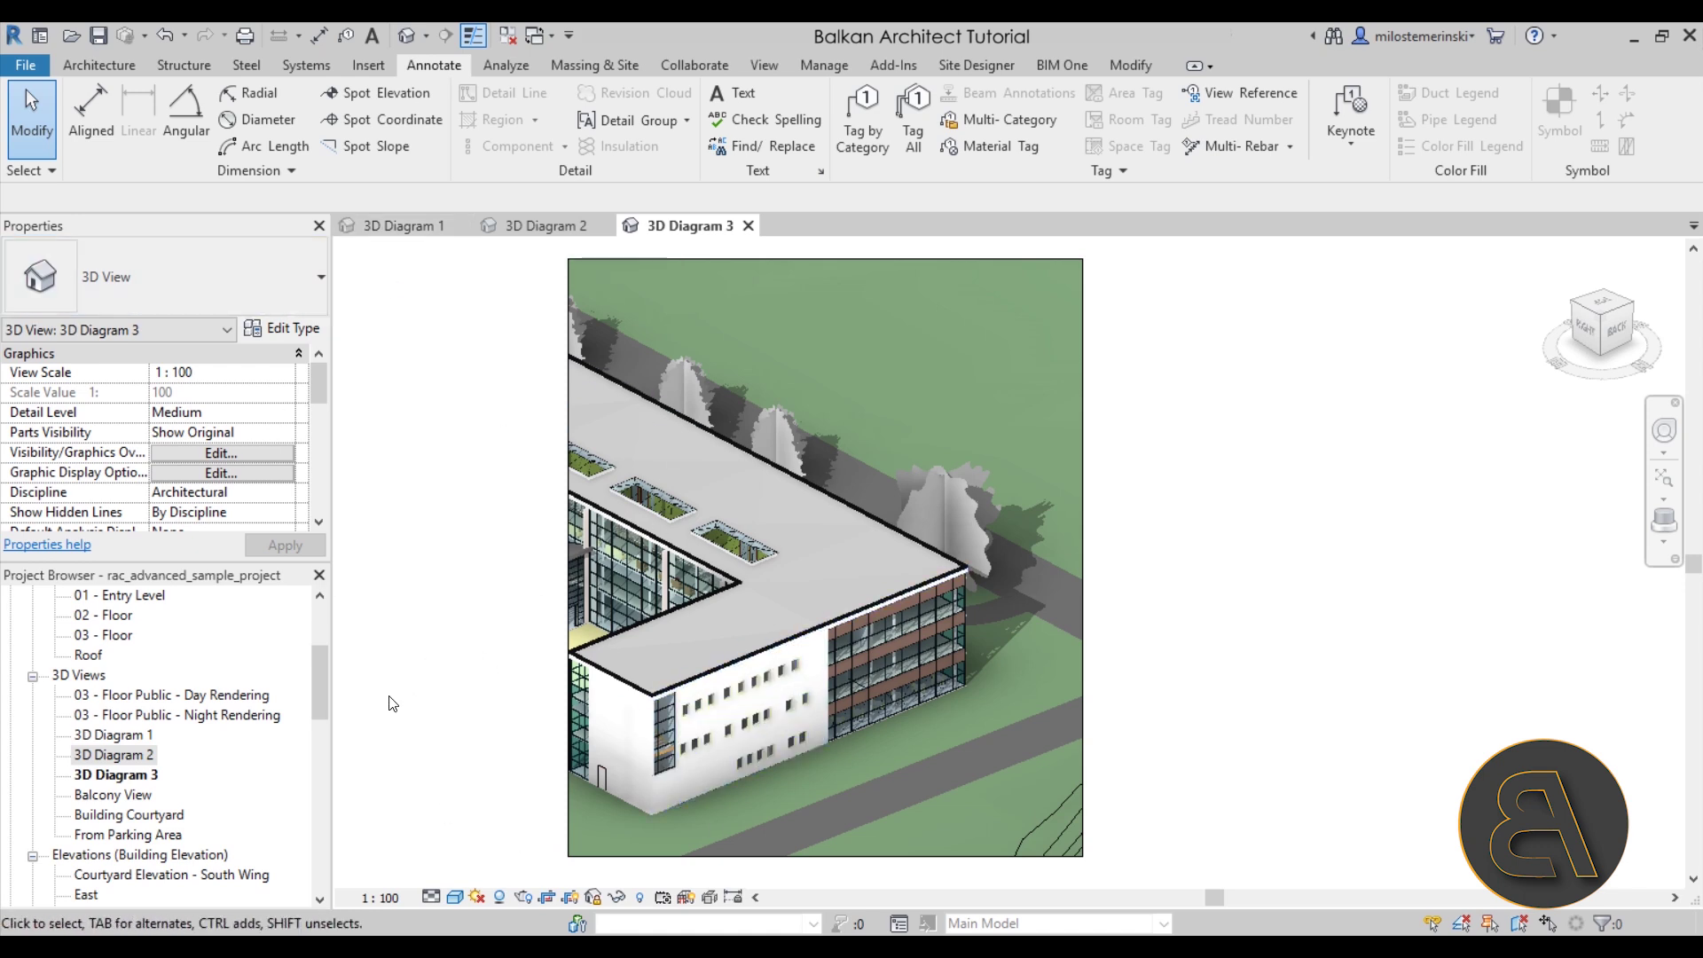
Step: Create a new sheet with the A0 metric titleblock
scroll(215, 726, "down", 7)
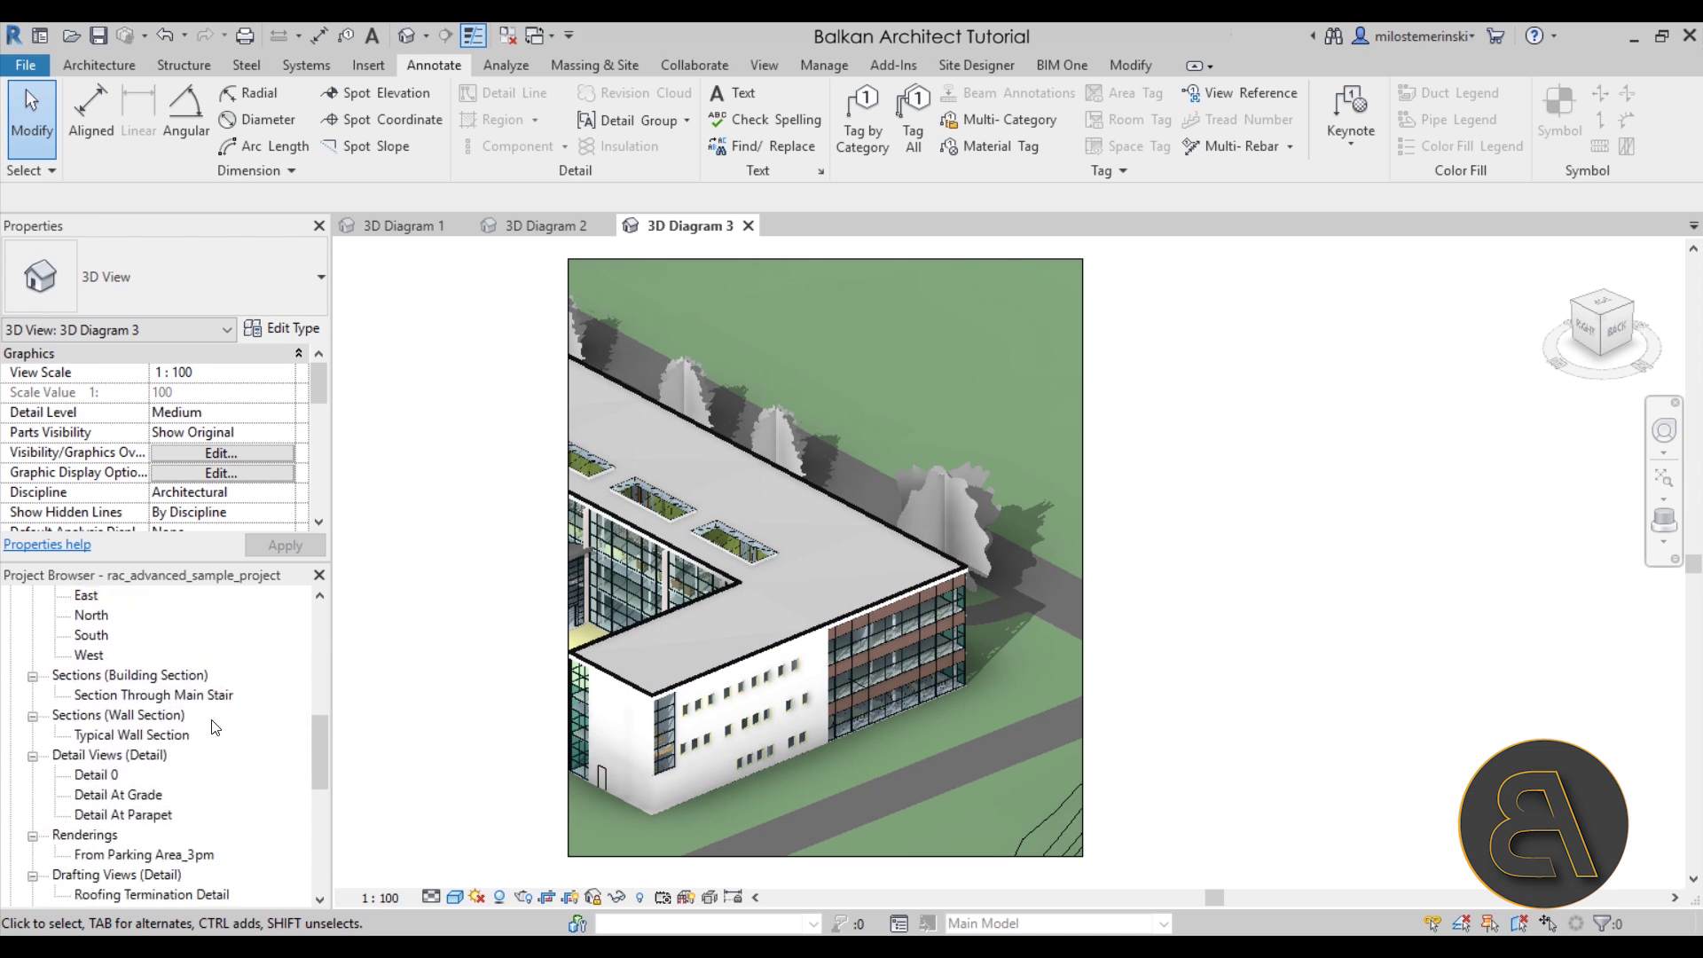
scroll(213, 735, "down", 4)
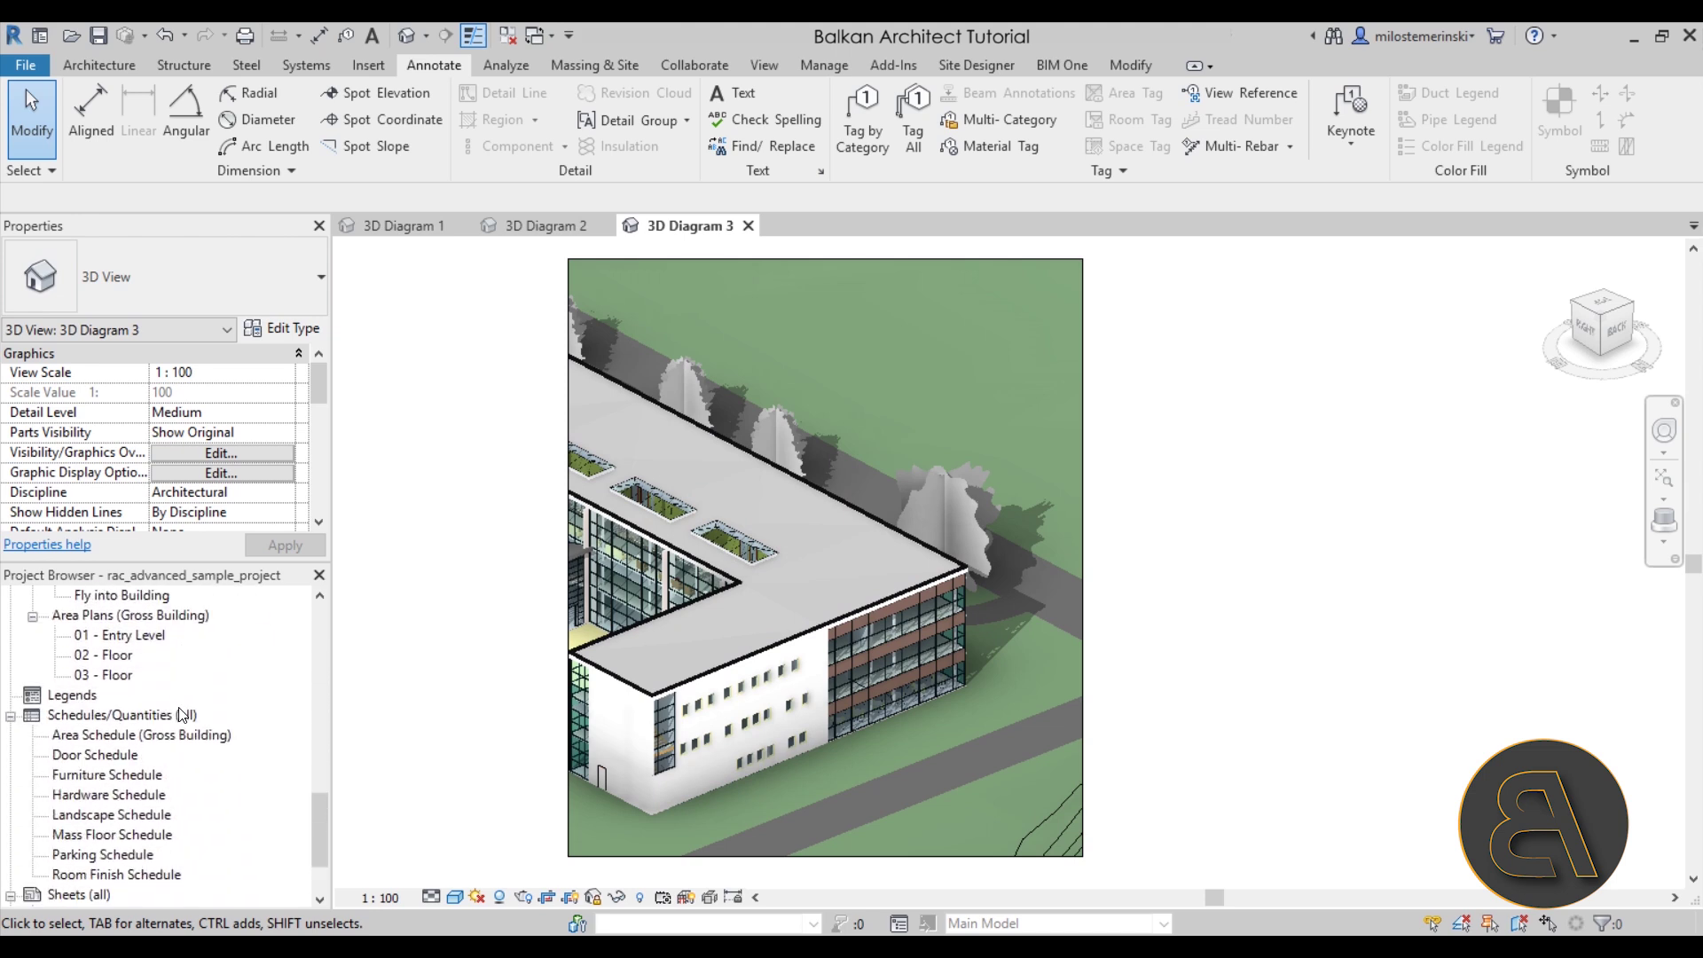
scroll(169, 761, "down", 2)
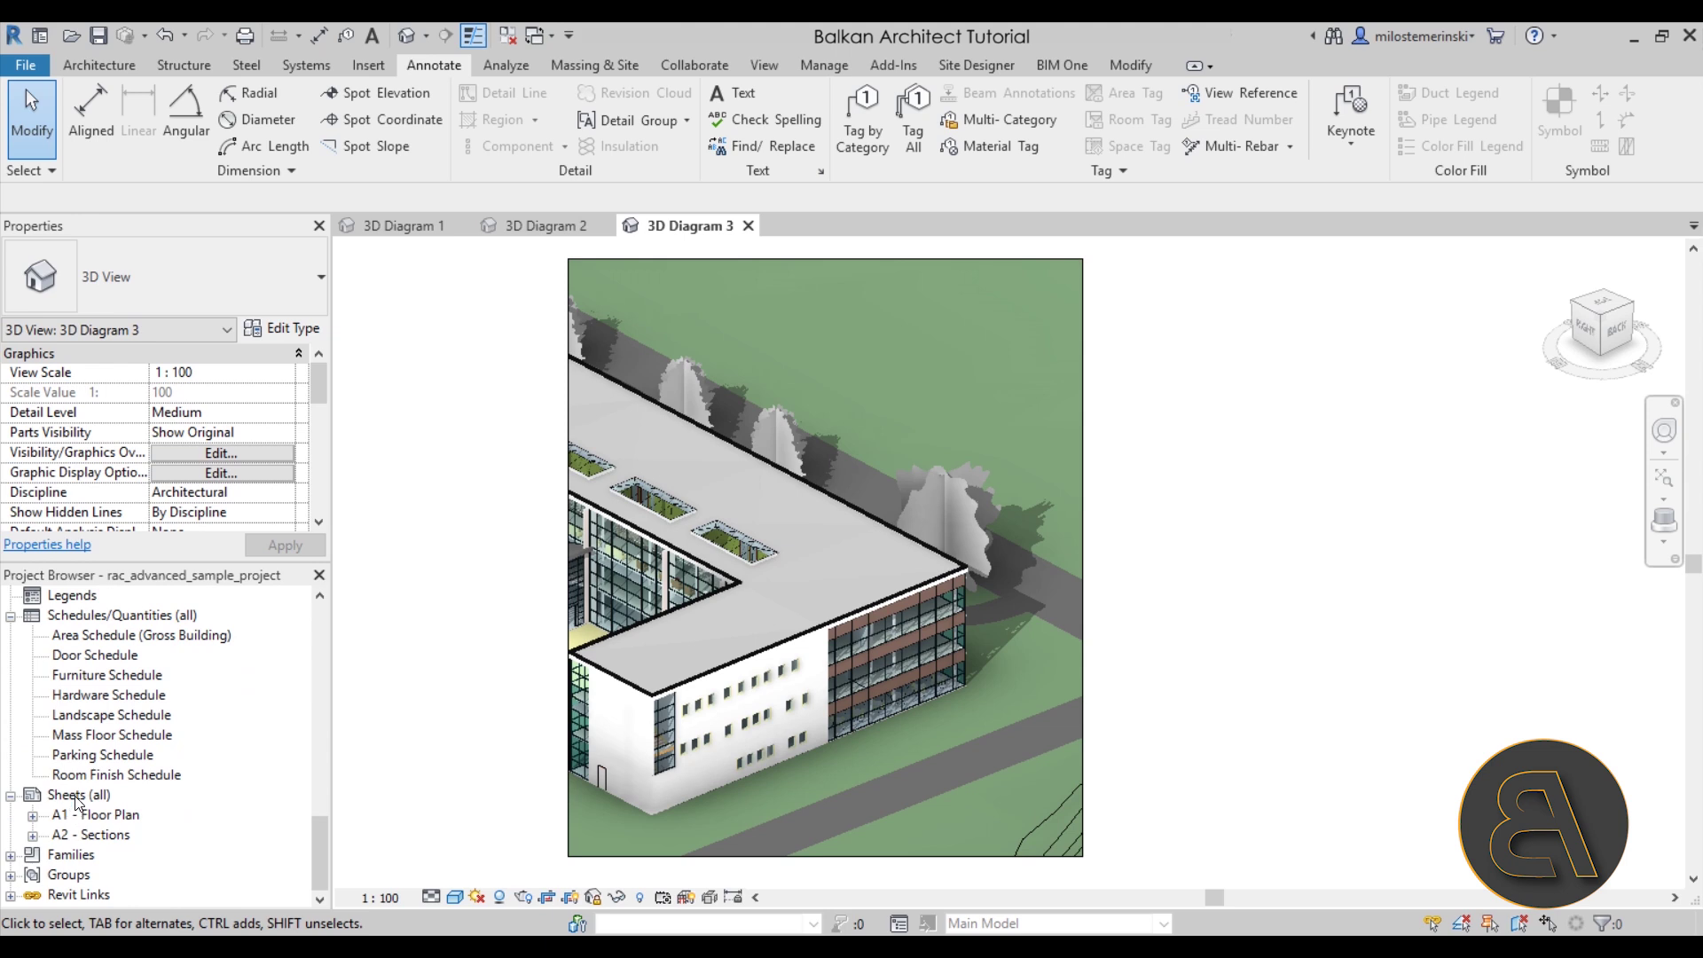
right_click(78, 795)
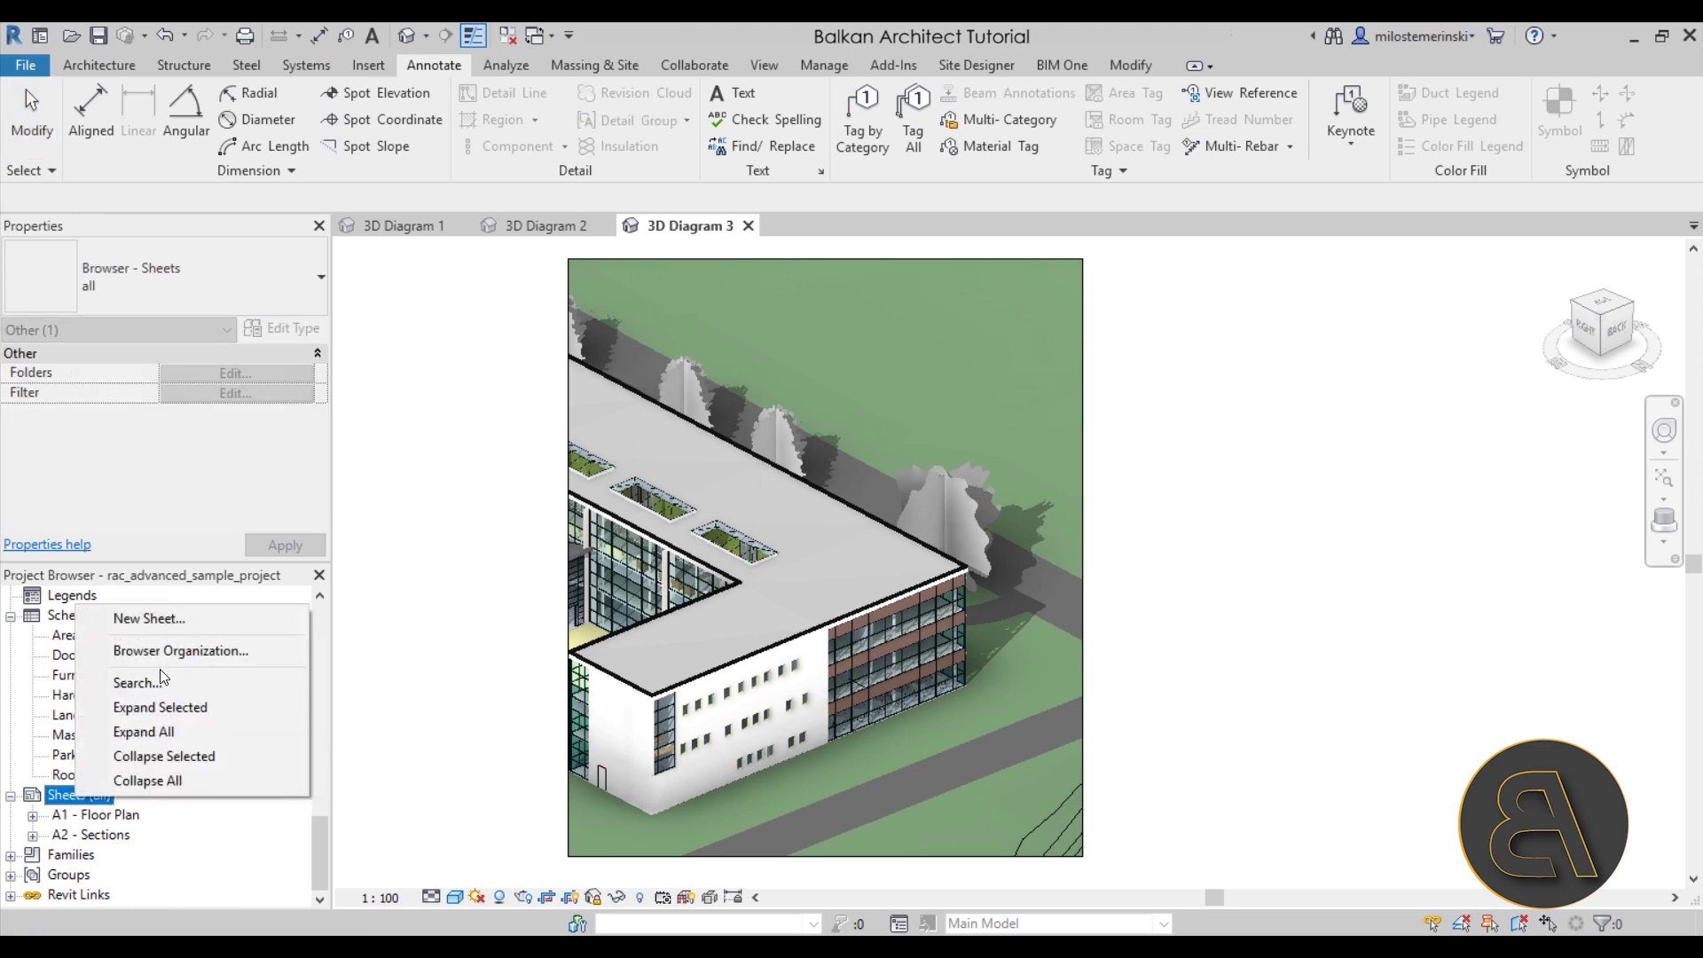
left_click(164, 620)
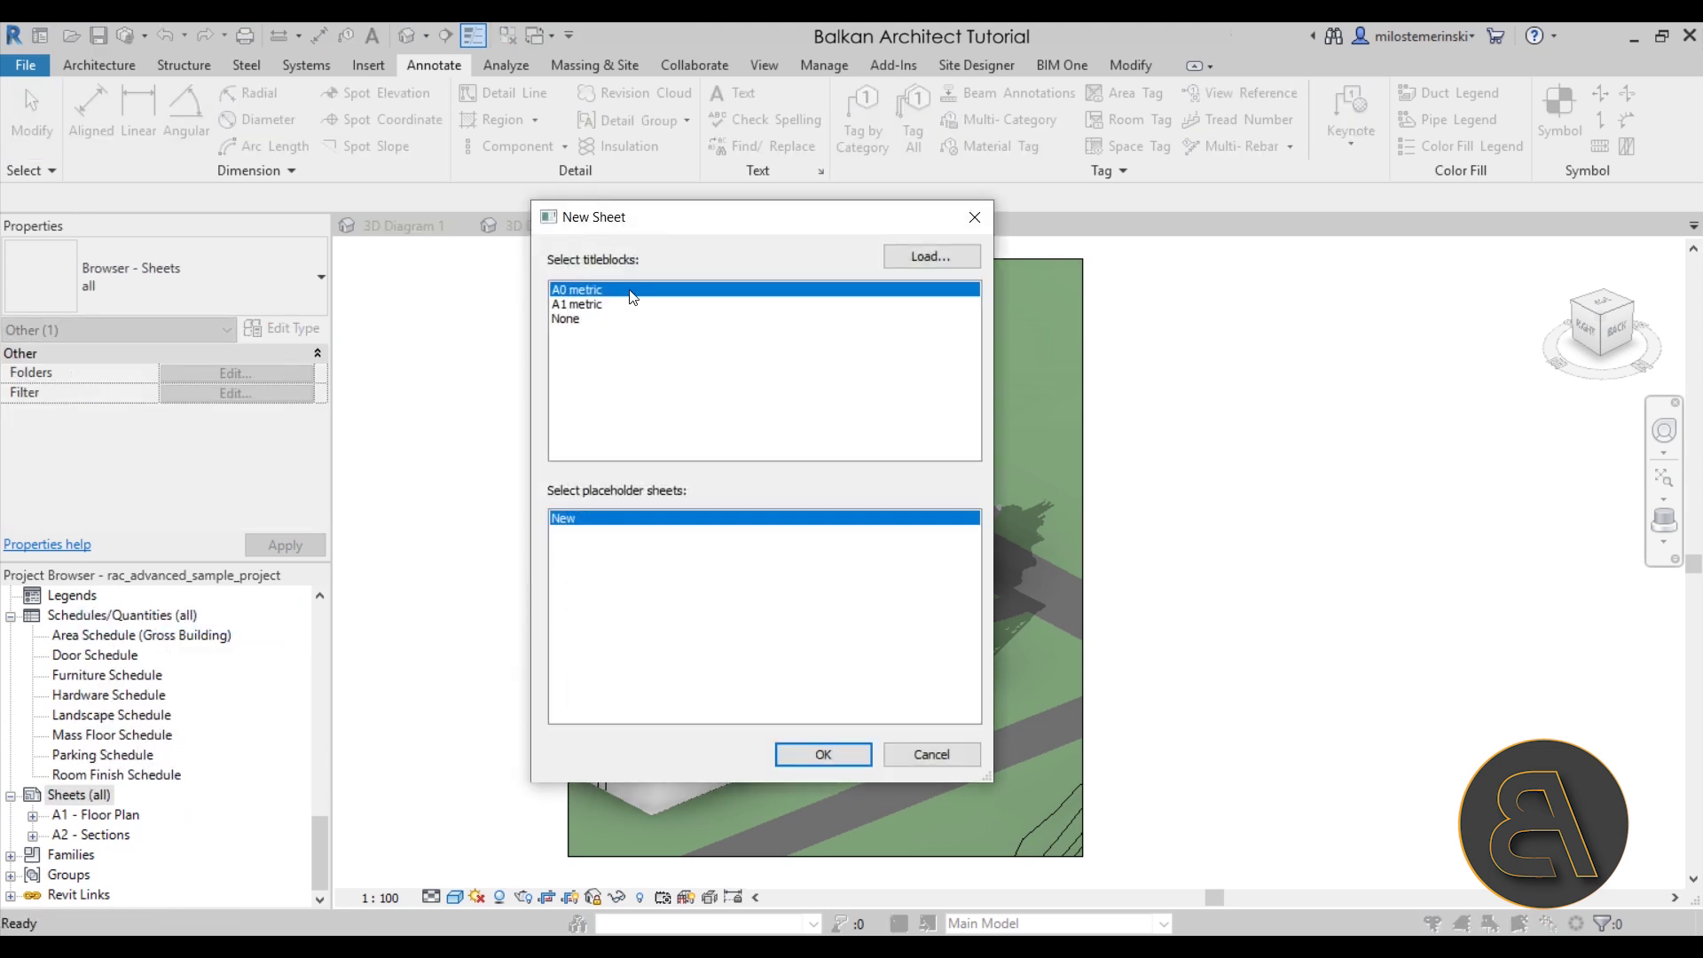
left_click(805, 754)
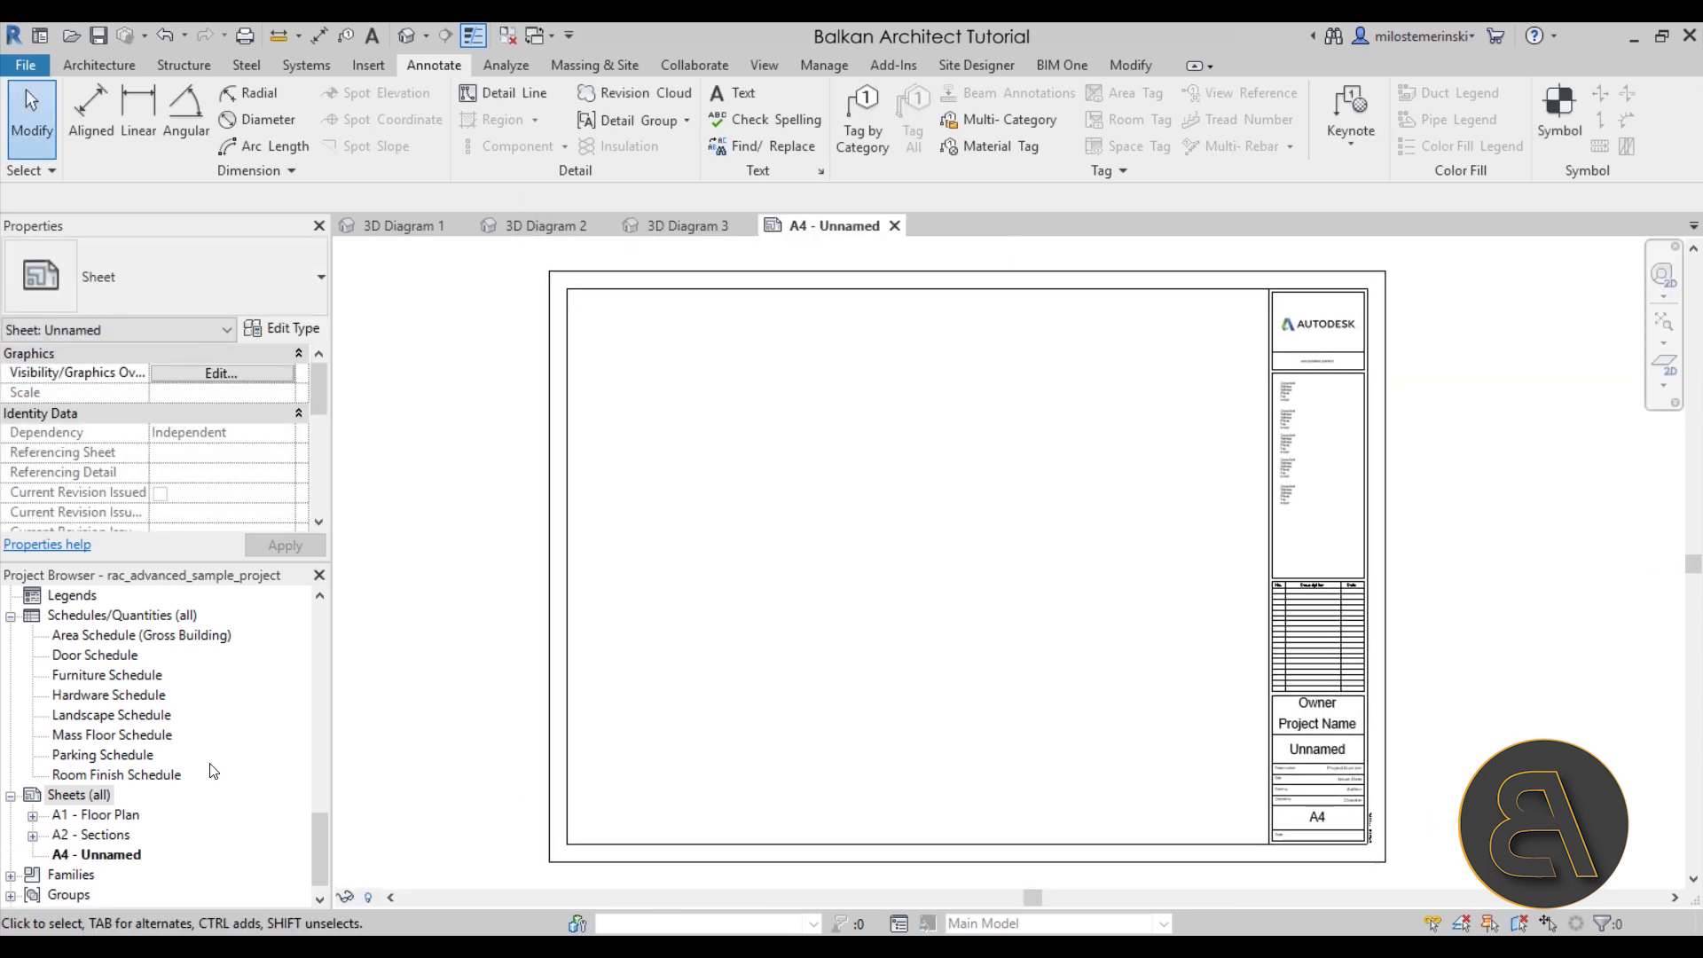
Step: Place the 3D Diagram 1 view on the left part of the new sheet
scroll(211, 770, "up", 5)
scroll(212, 771, "up", 5)
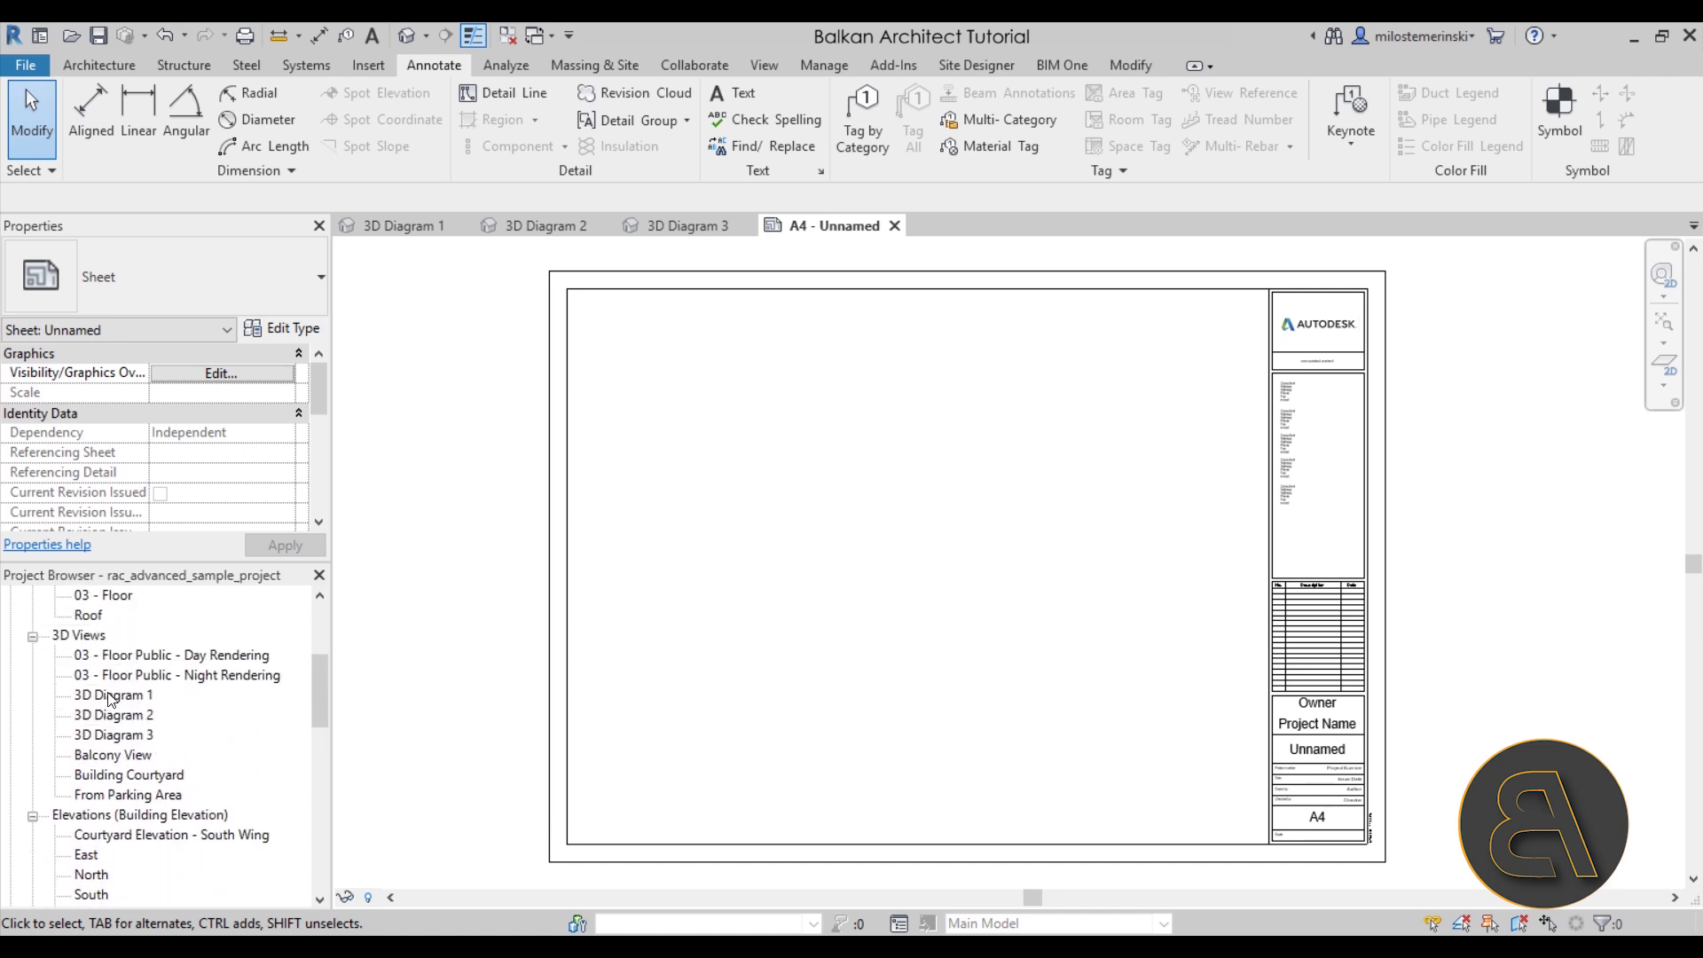
left_click_drag(96, 697, 177, 715)
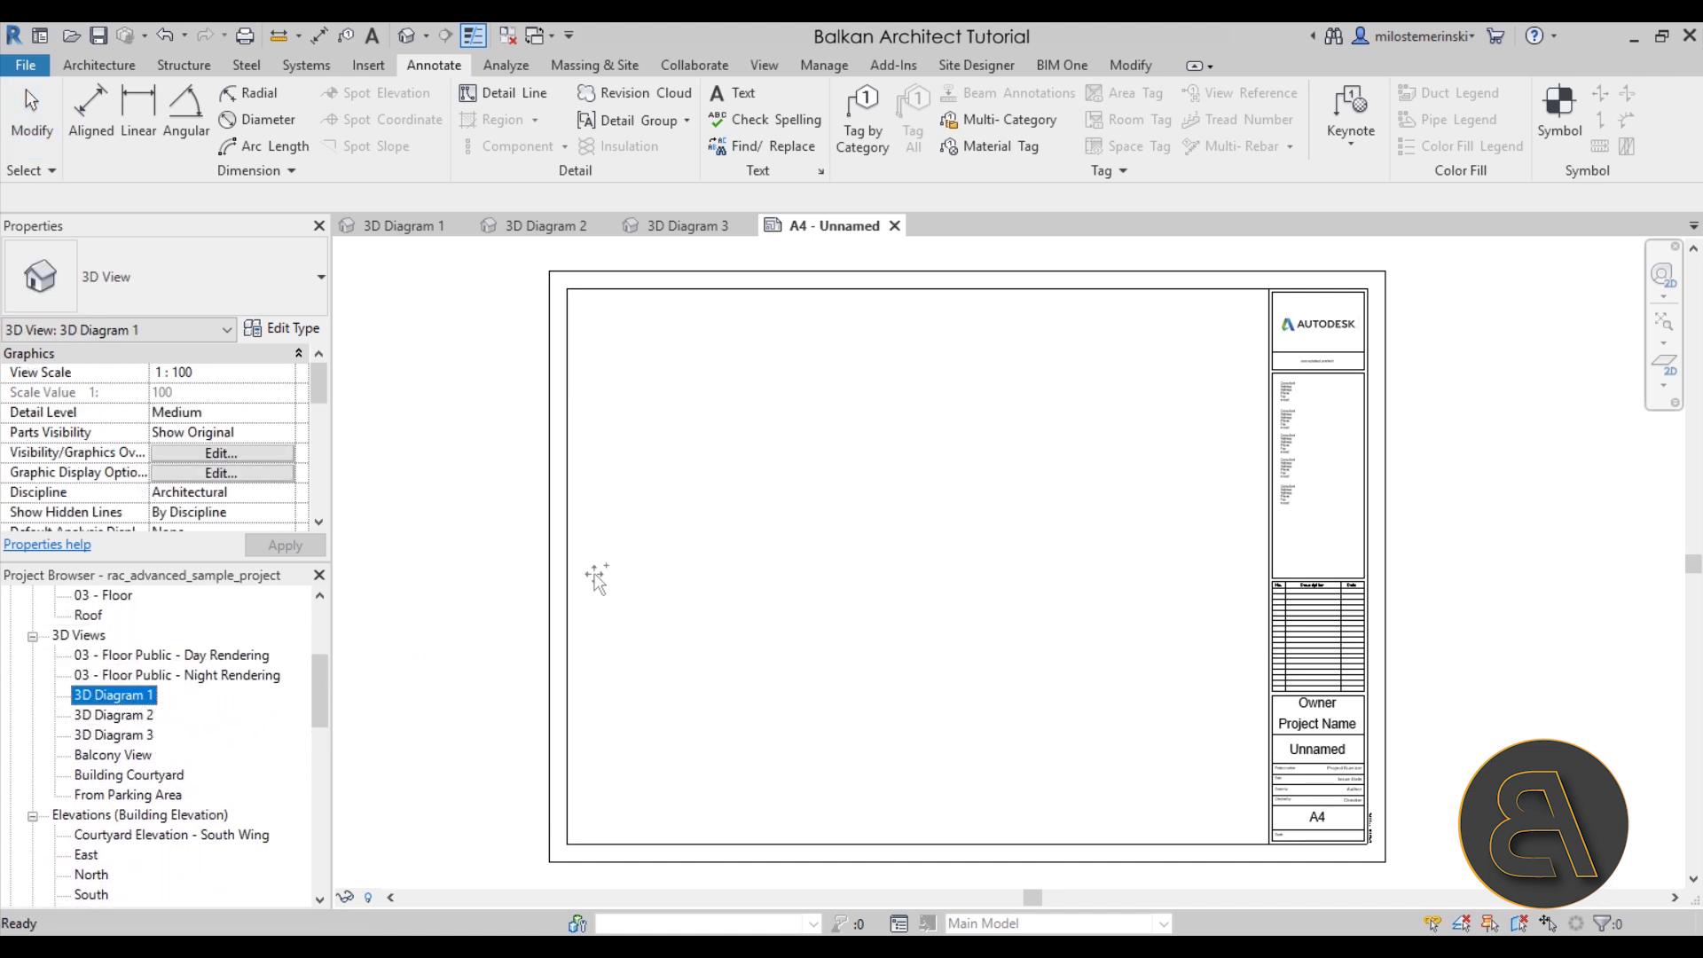
mouse_move(652, 547)
left_mouse_down()
mouse_move(627, 619)
mouse_move(635, 605)
left_mouse_up()
left_click(669, 570)
left_click(847, 635)
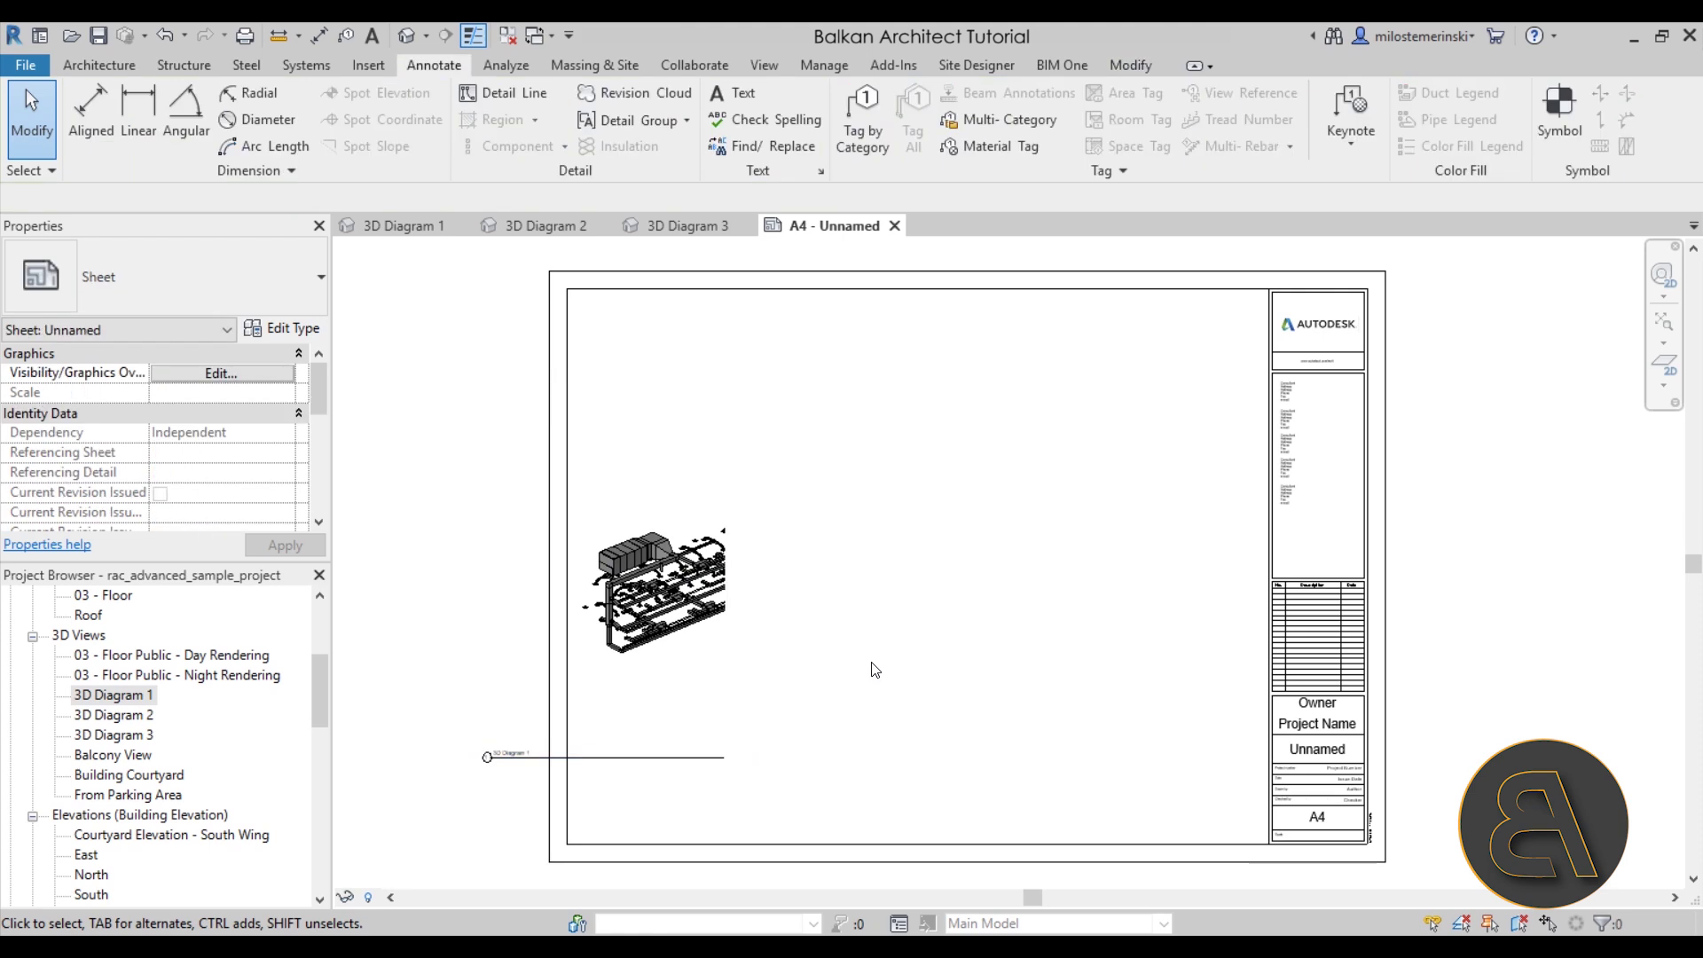
Step: Place the 3D Diagram 2 view on the sheet directly right of 3D Diagram 1, aligned with it
scroll(871, 668, "up", 1)
middle_click_drag(870, 669, 837, 667)
scroll(837, 667, "down", 1)
left_click_drag(137, 714, 249, 705)
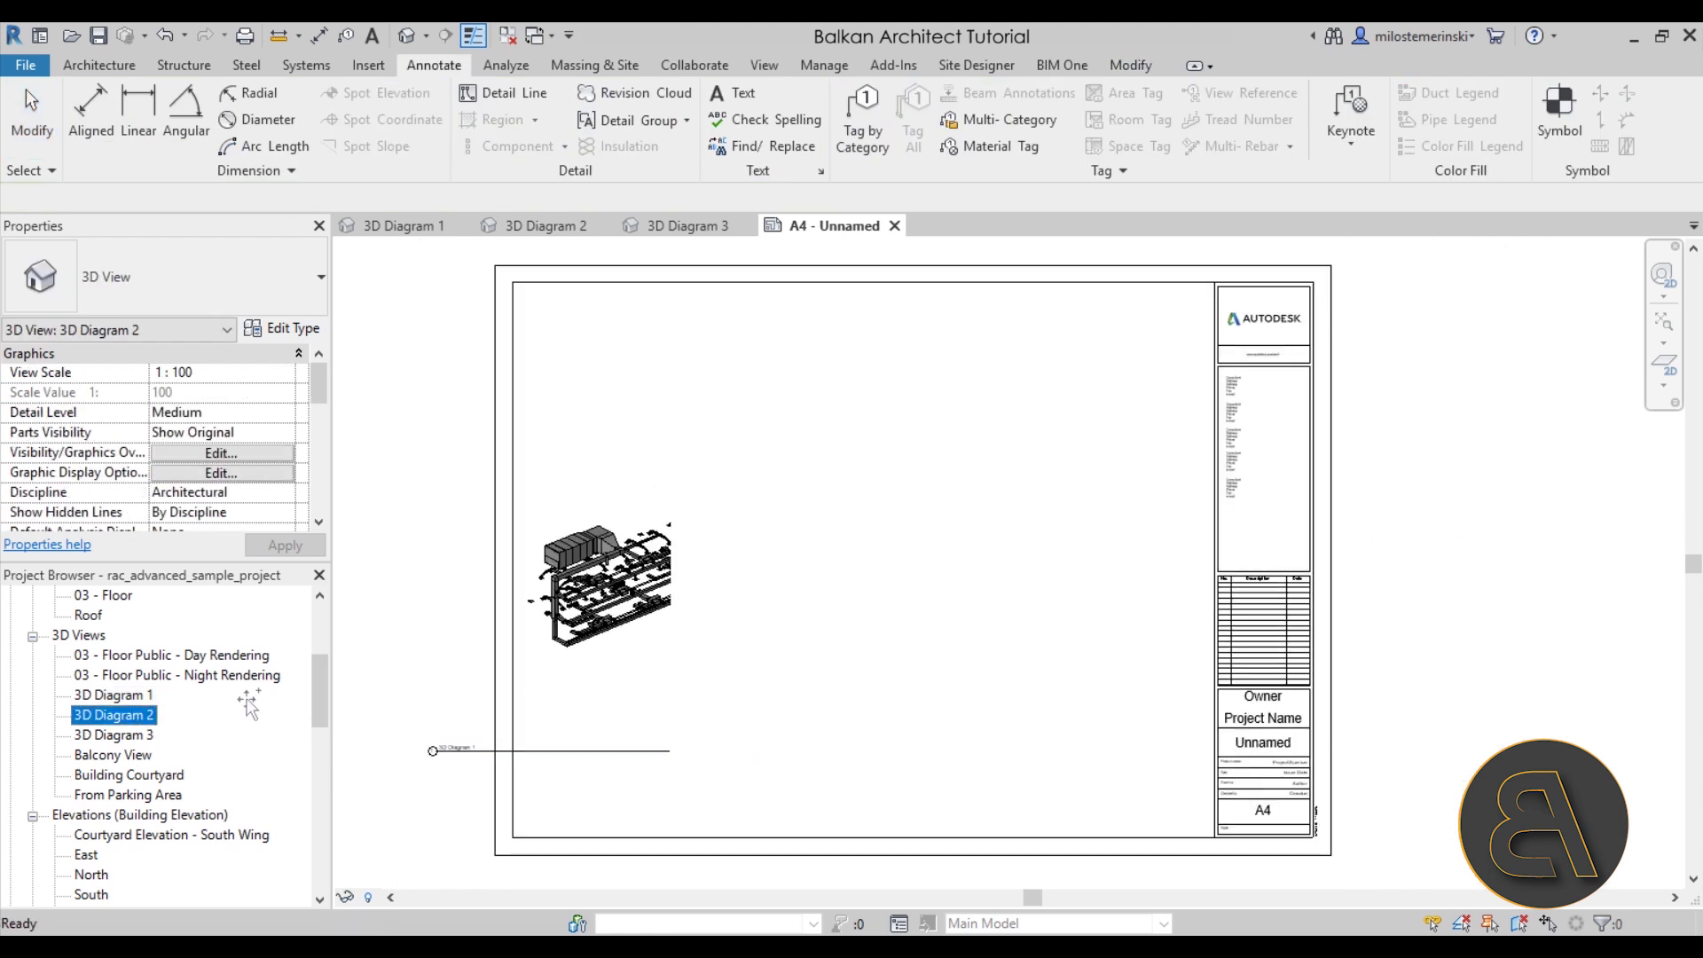
left_click_drag(735, 560, 779, 582)
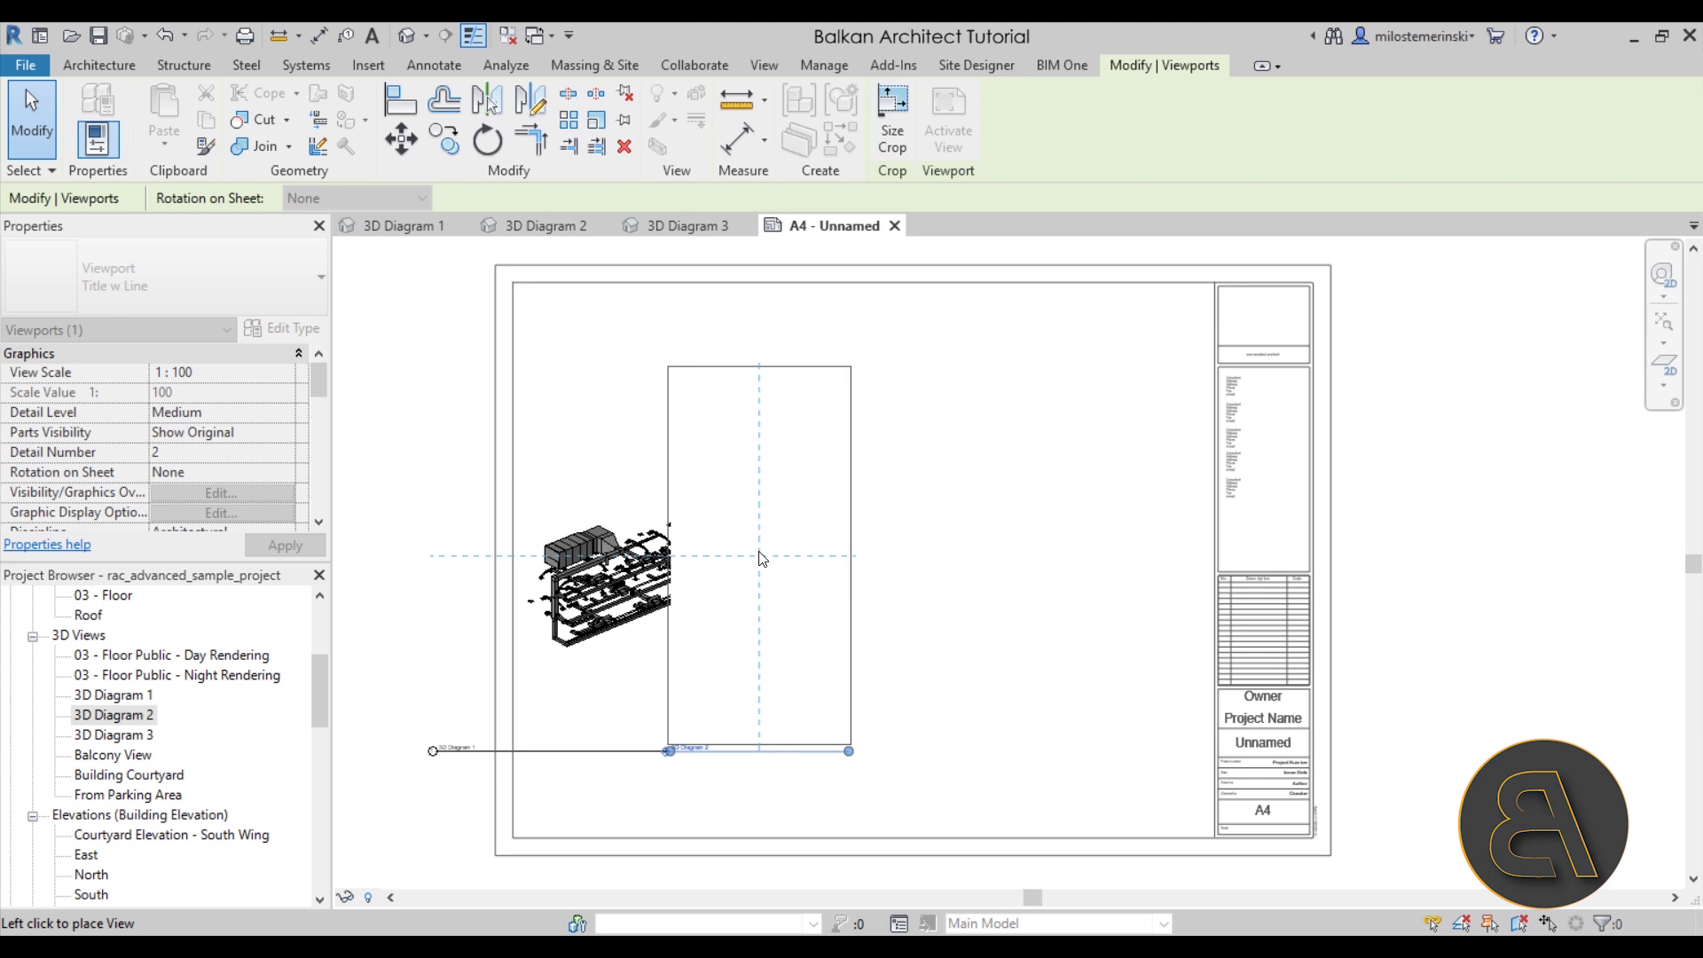
left_click(760, 559)
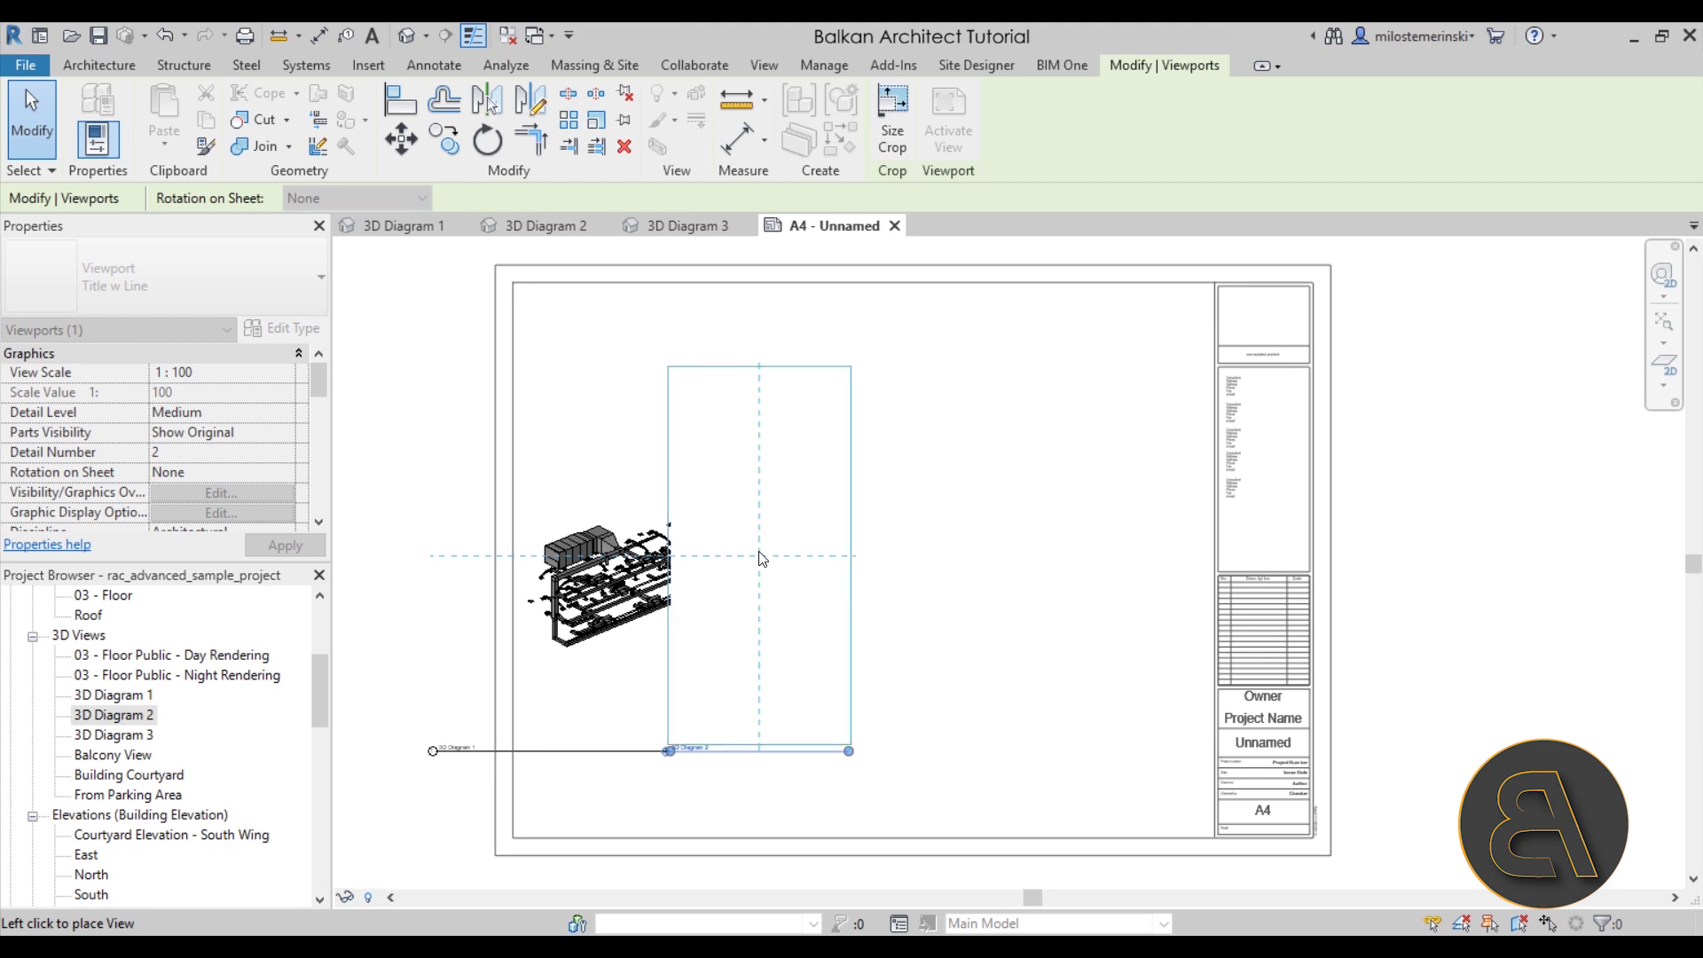
left_click(971, 717)
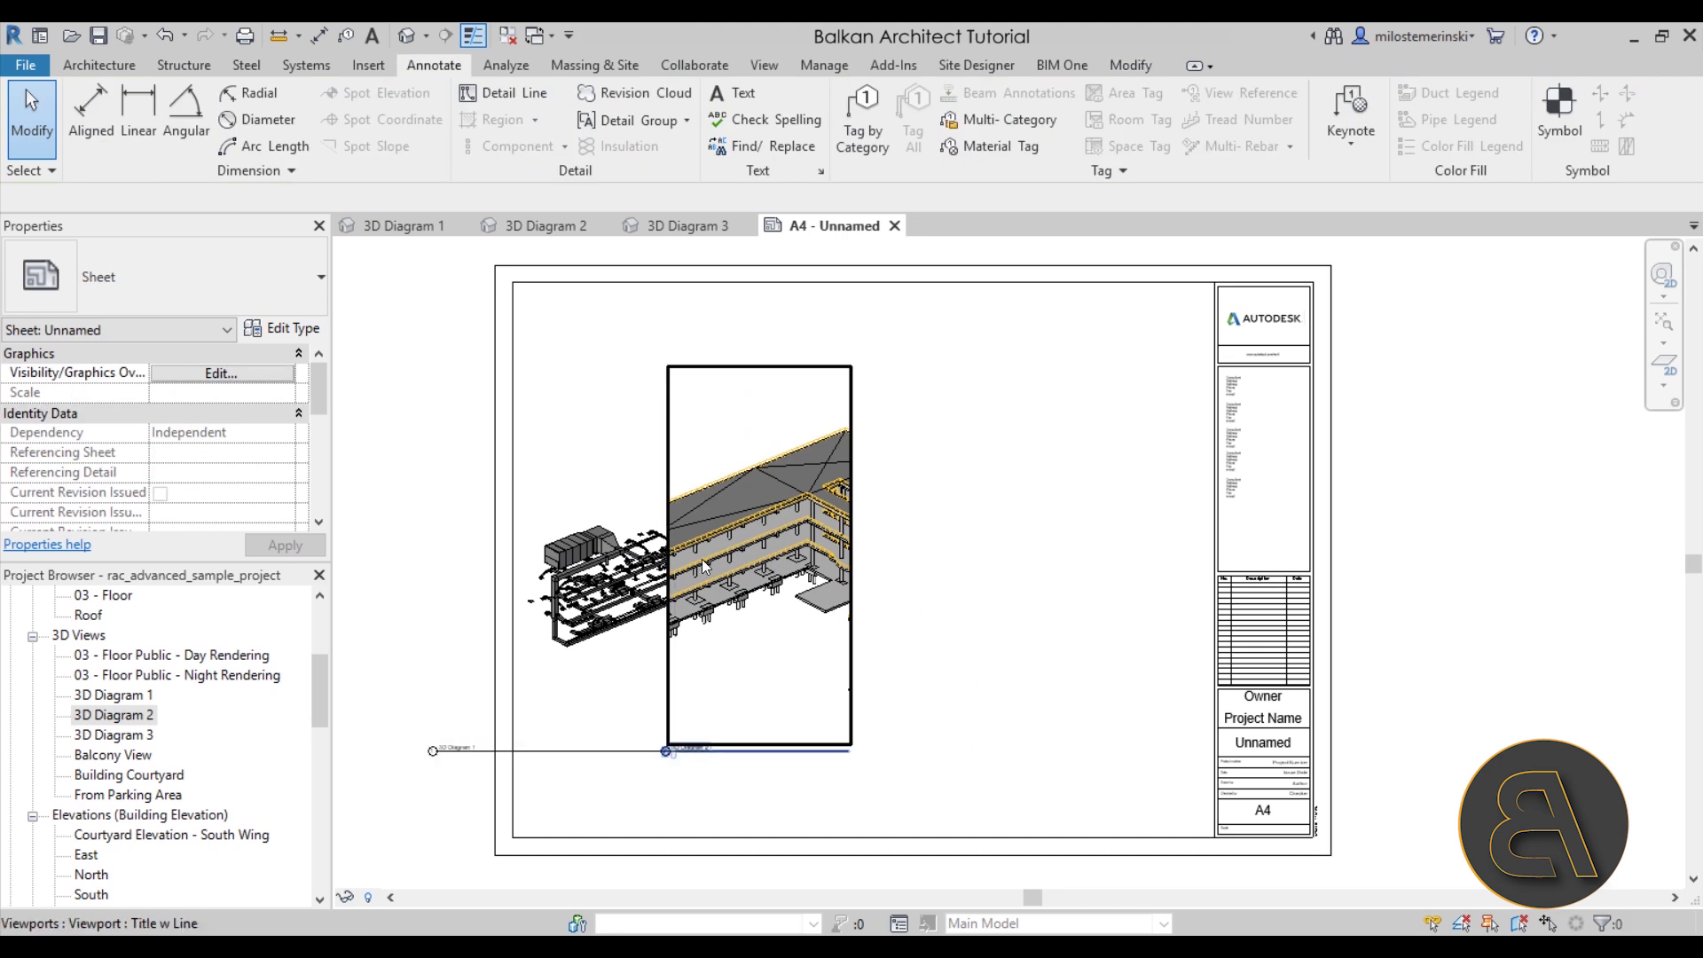
Step: Place the 3D Diagram 3 view on the sheet directly right of 3D Diagram 2, aligned with the other two views
scroll(699, 557, "up", 4)
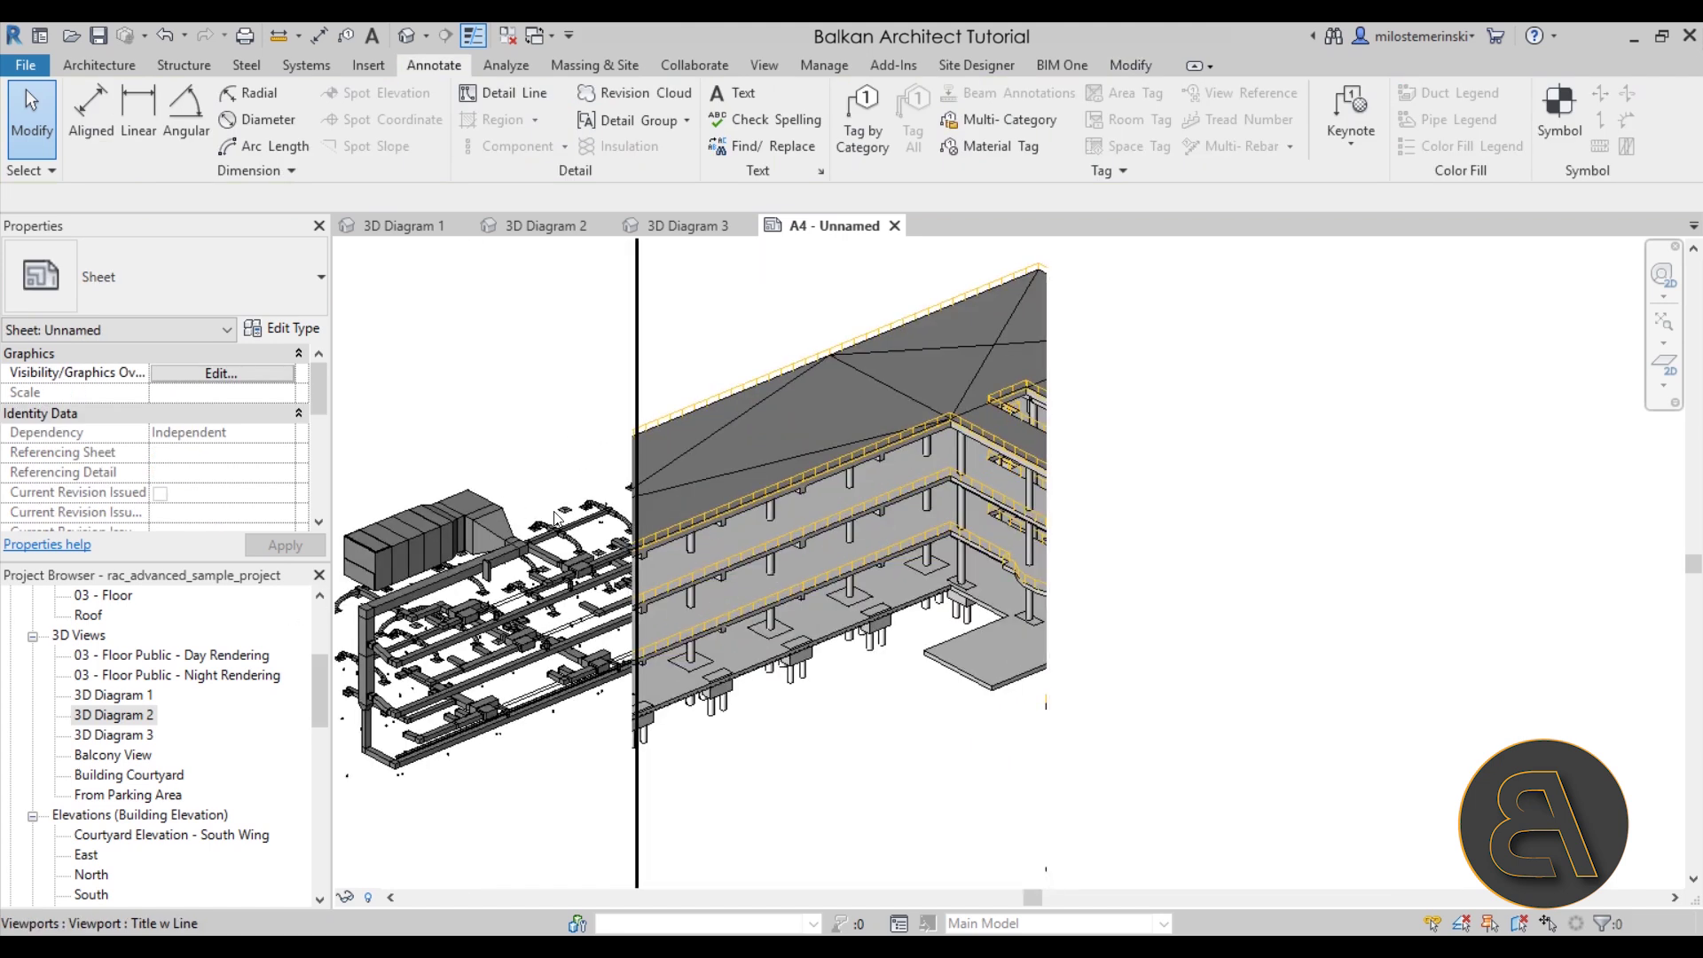
scroll(532, 514, "down", 3)
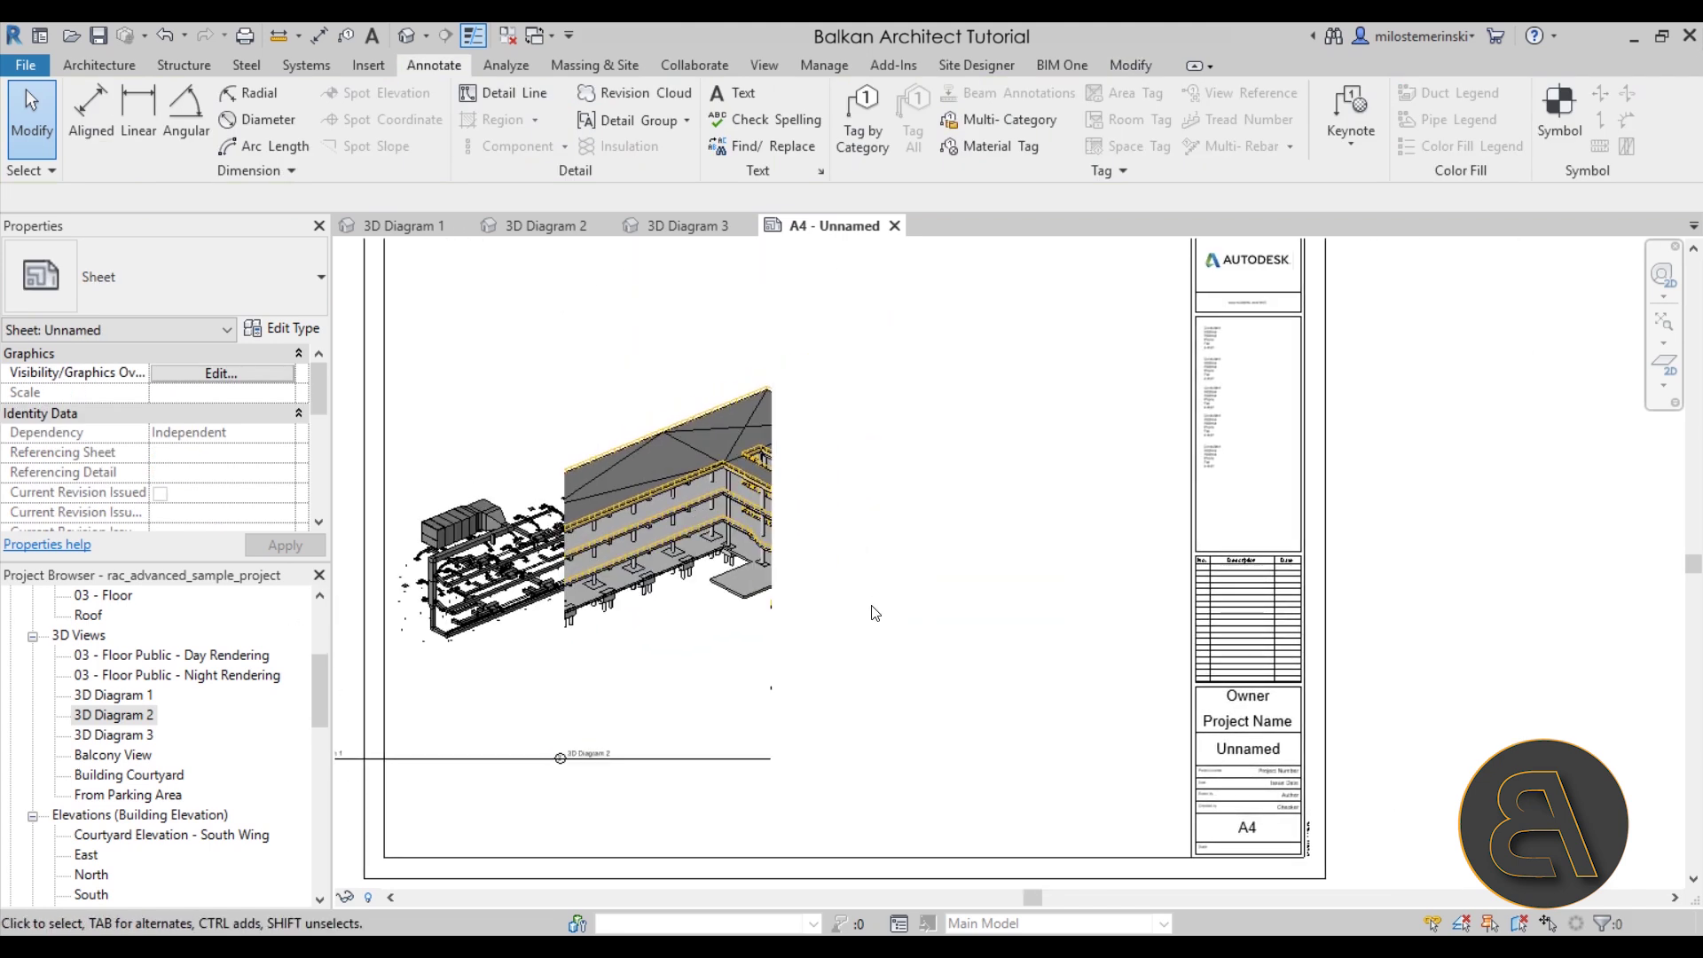
left_click(113, 735)
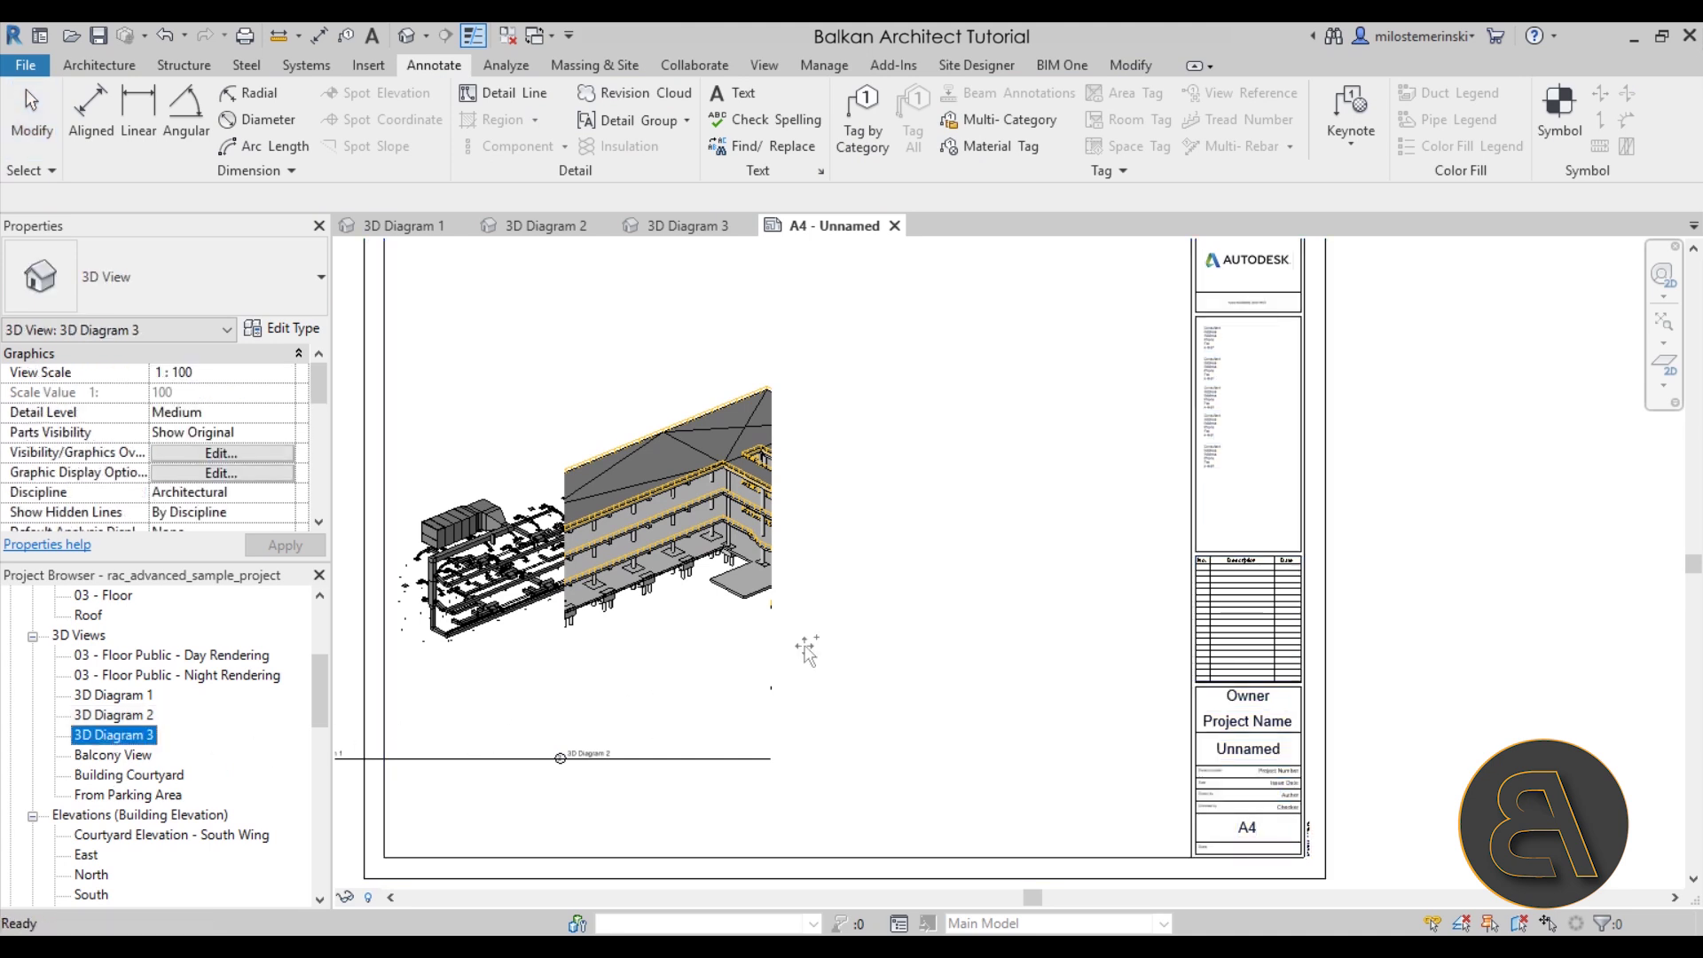
left_click_drag(938, 581, 931, 609)
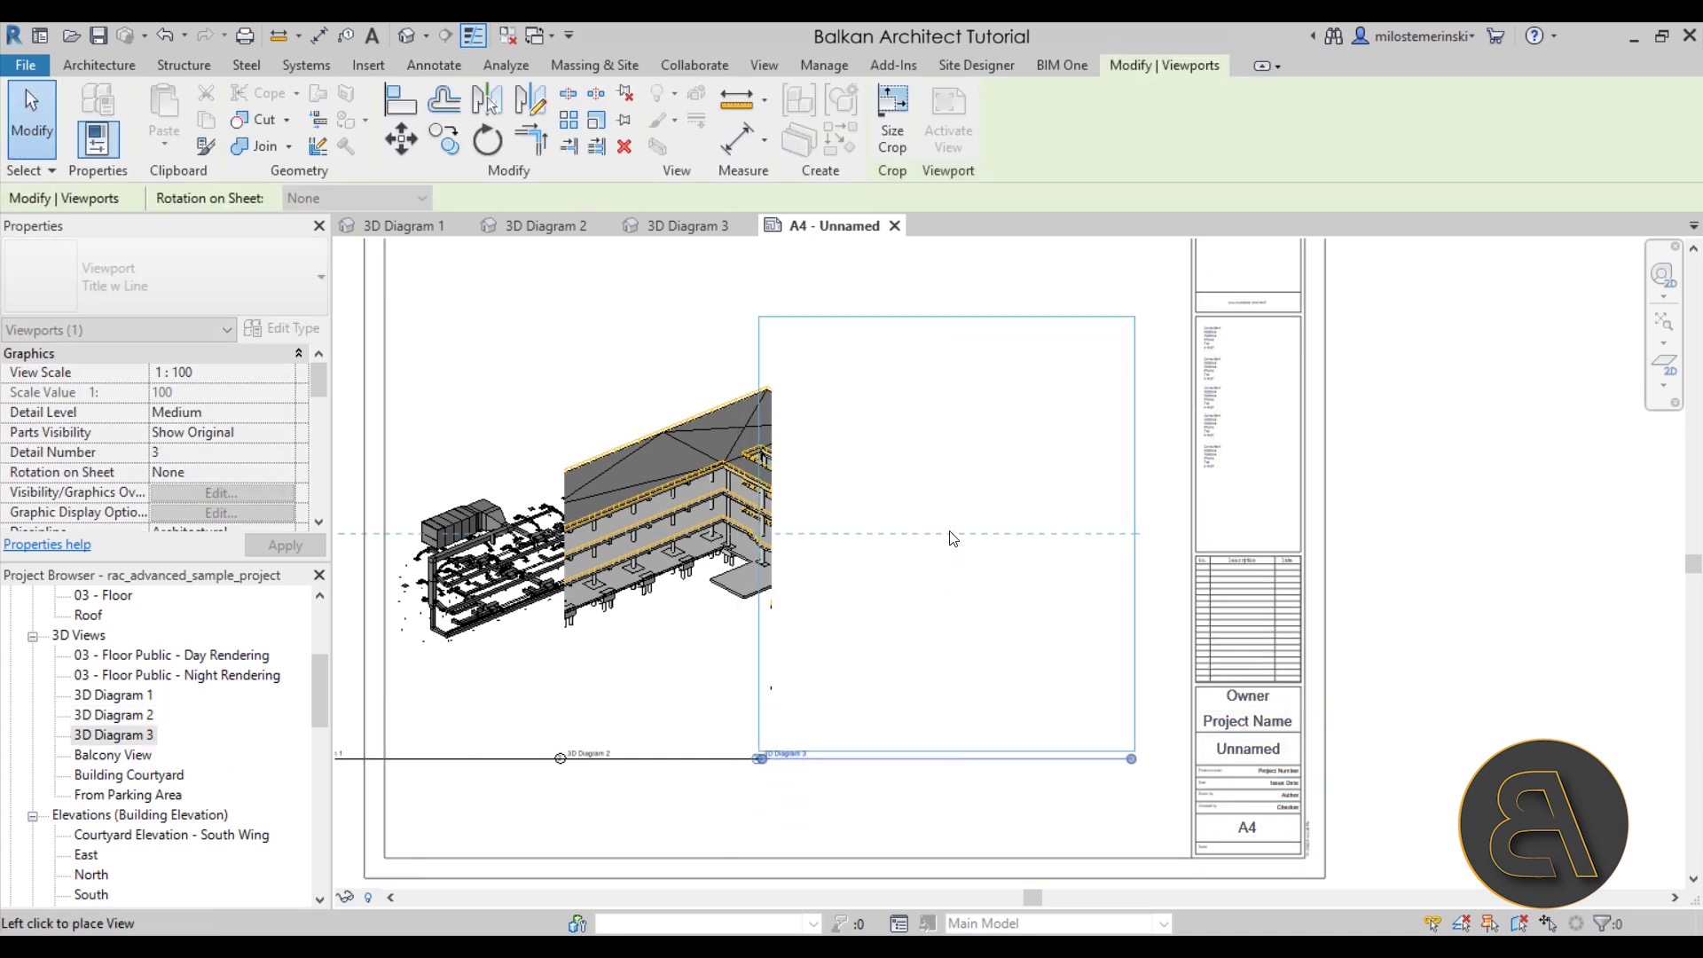
left_click(896, 710)
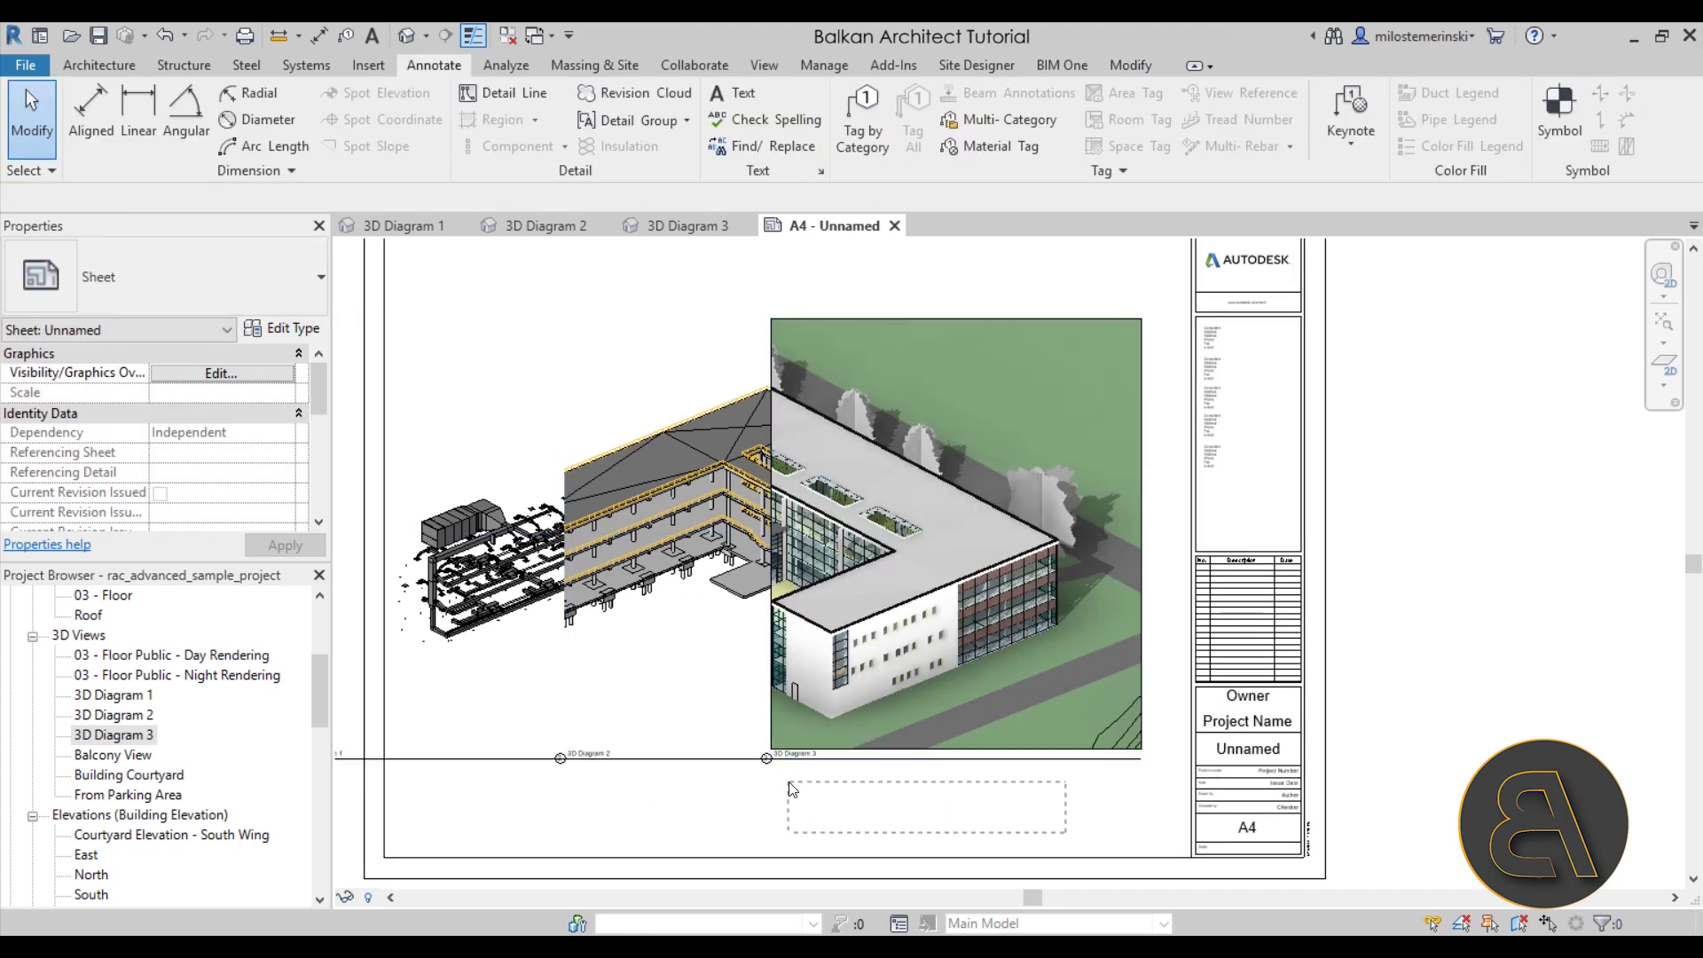
Step: Change the viewport type of all three placed views to No Title
left_click_drag(861, 280, 423, 429)
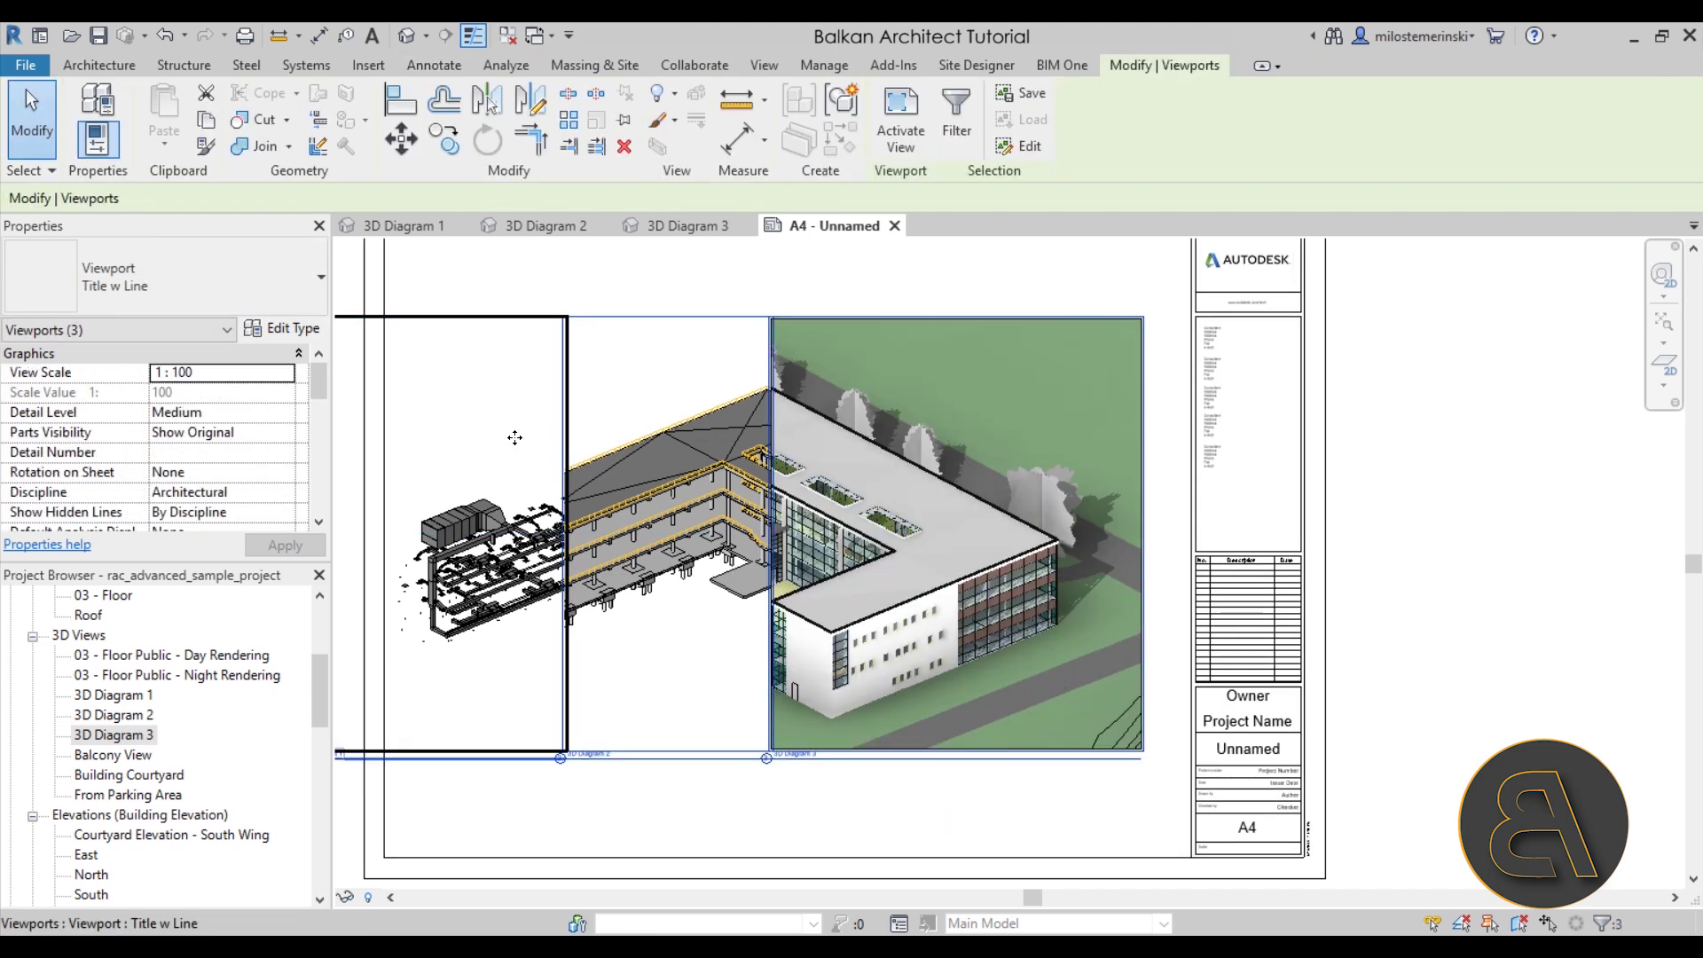
left_click(105, 283)
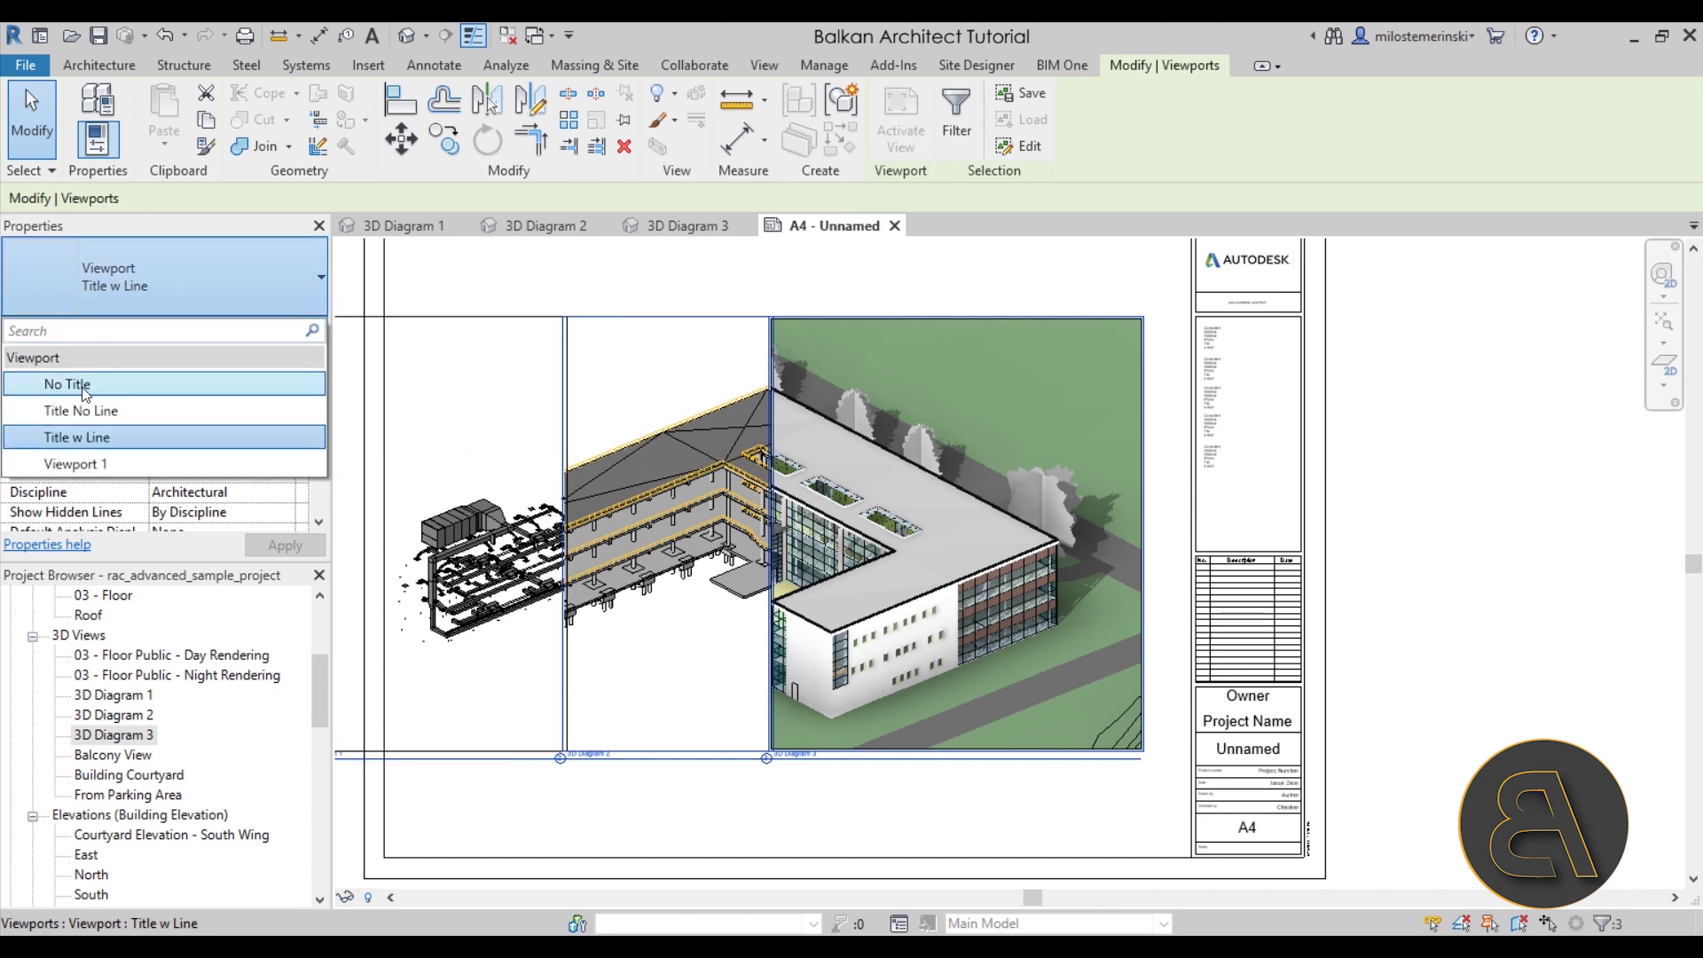
left_click(80, 385)
left_click(878, 814)
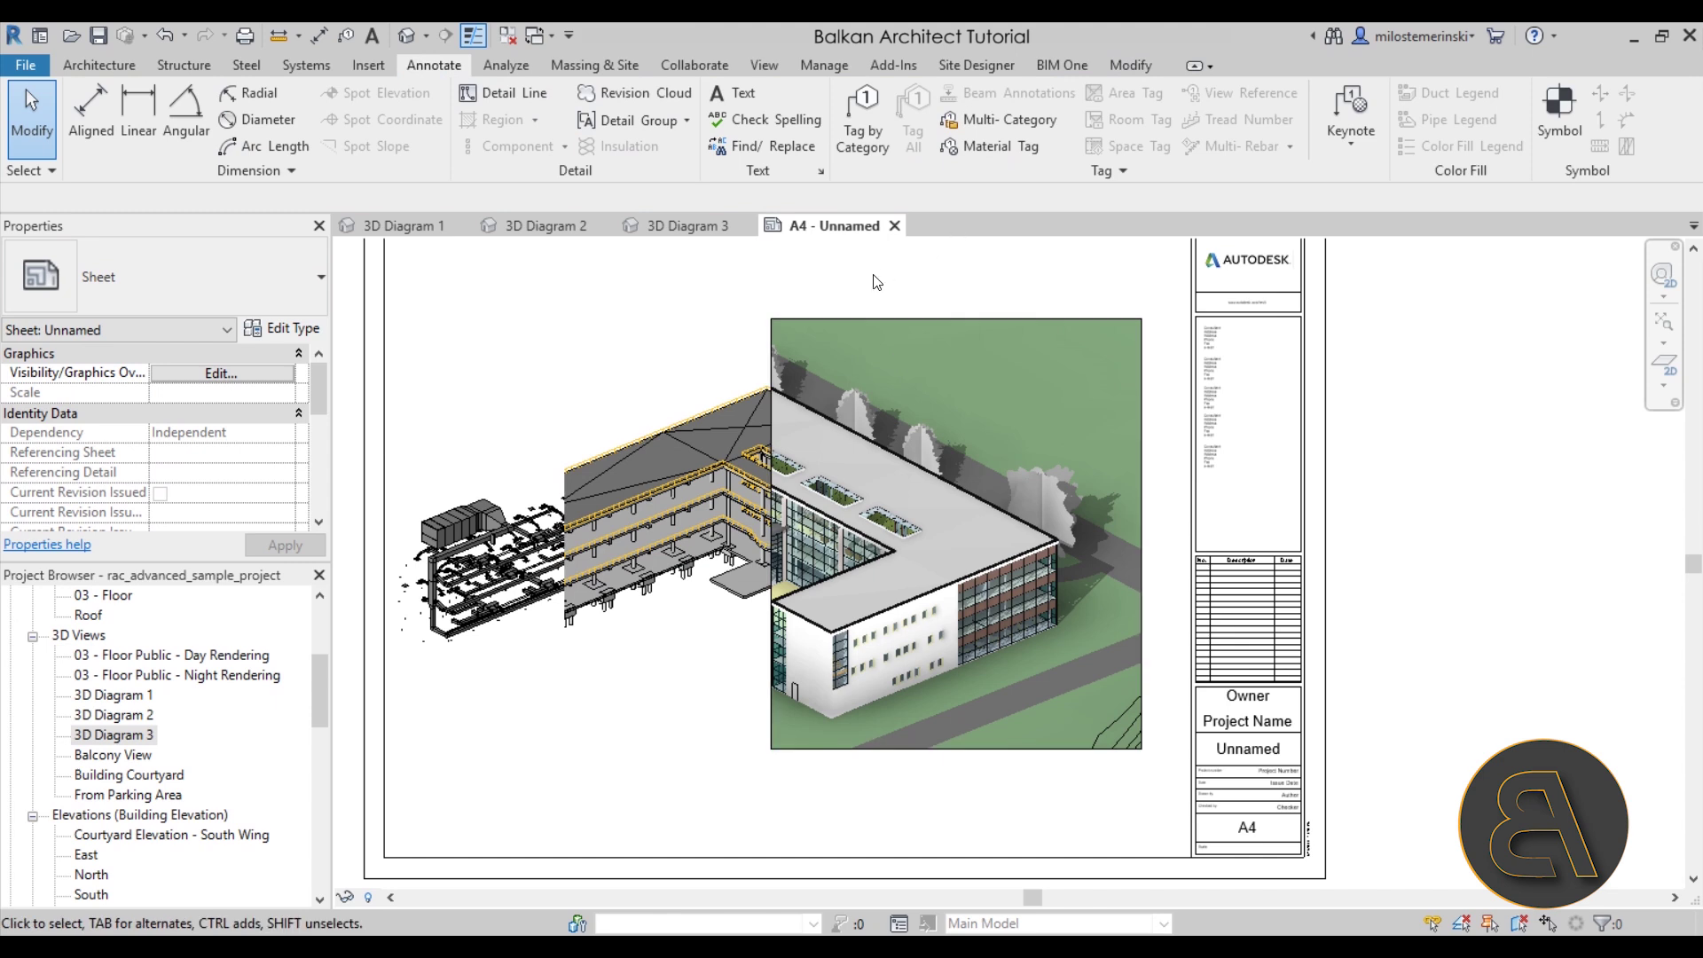
Step: Activate the 3D Diagram 3 viewport, turn off its crop region visibility, and return to the sheet
scroll(878, 279, "up", 3)
scroll(1146, 358, "down", 3)
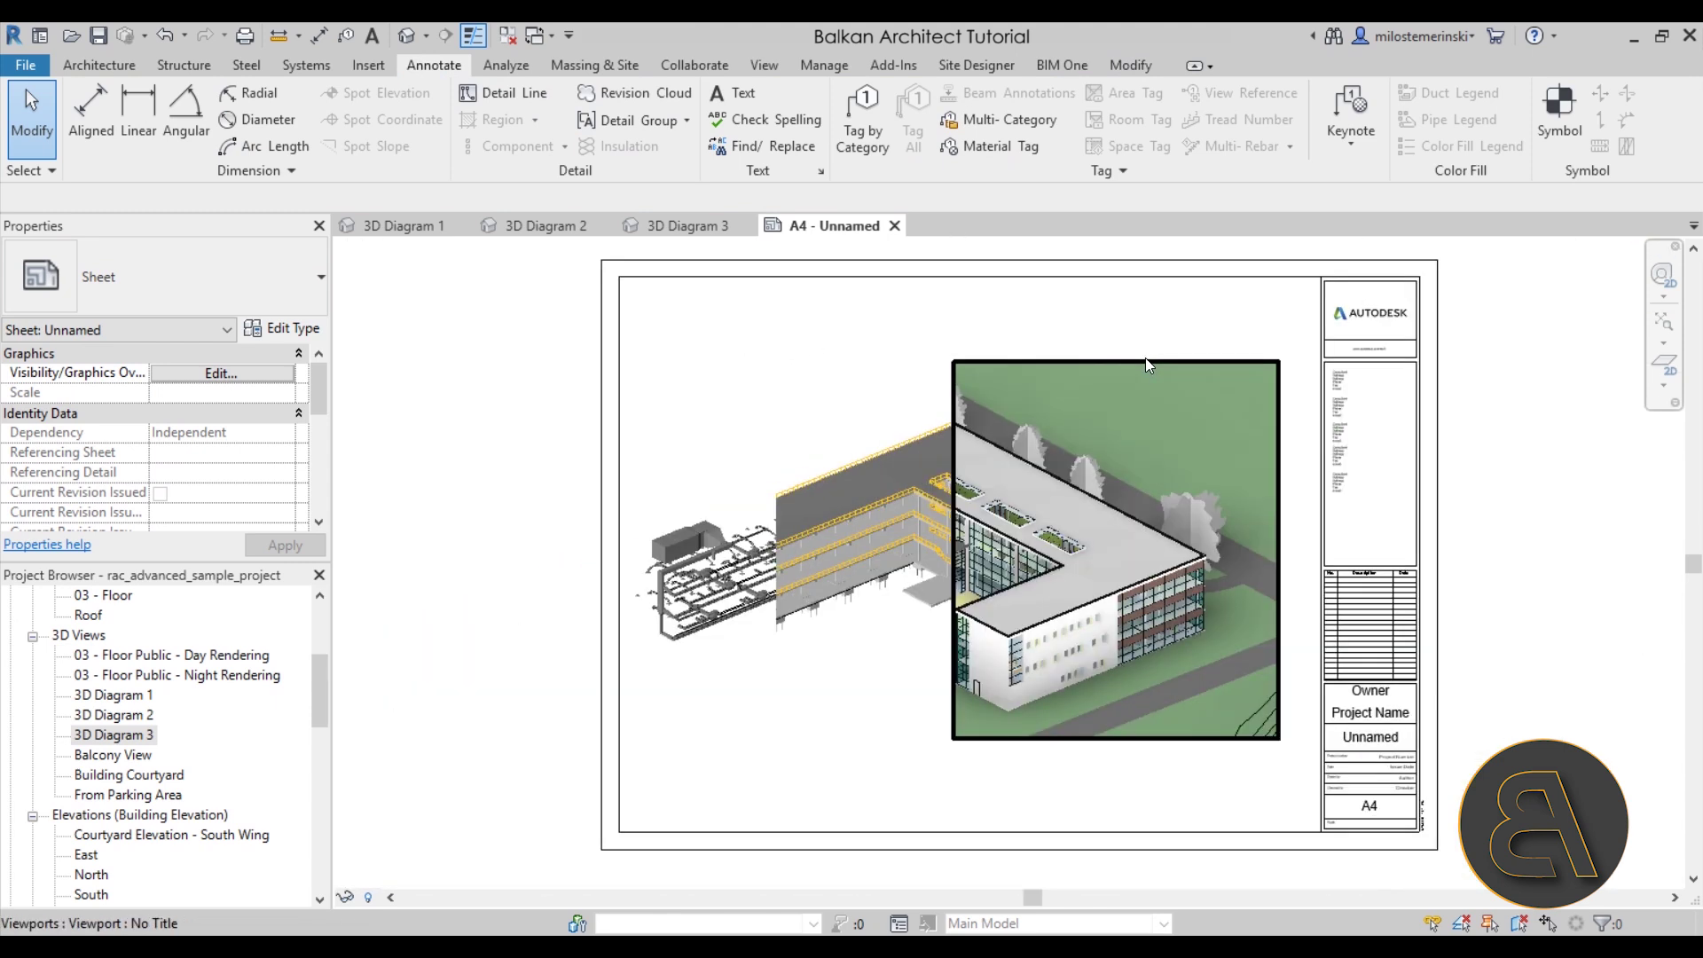
middle_click_drag(1055, 790, 985, 798)
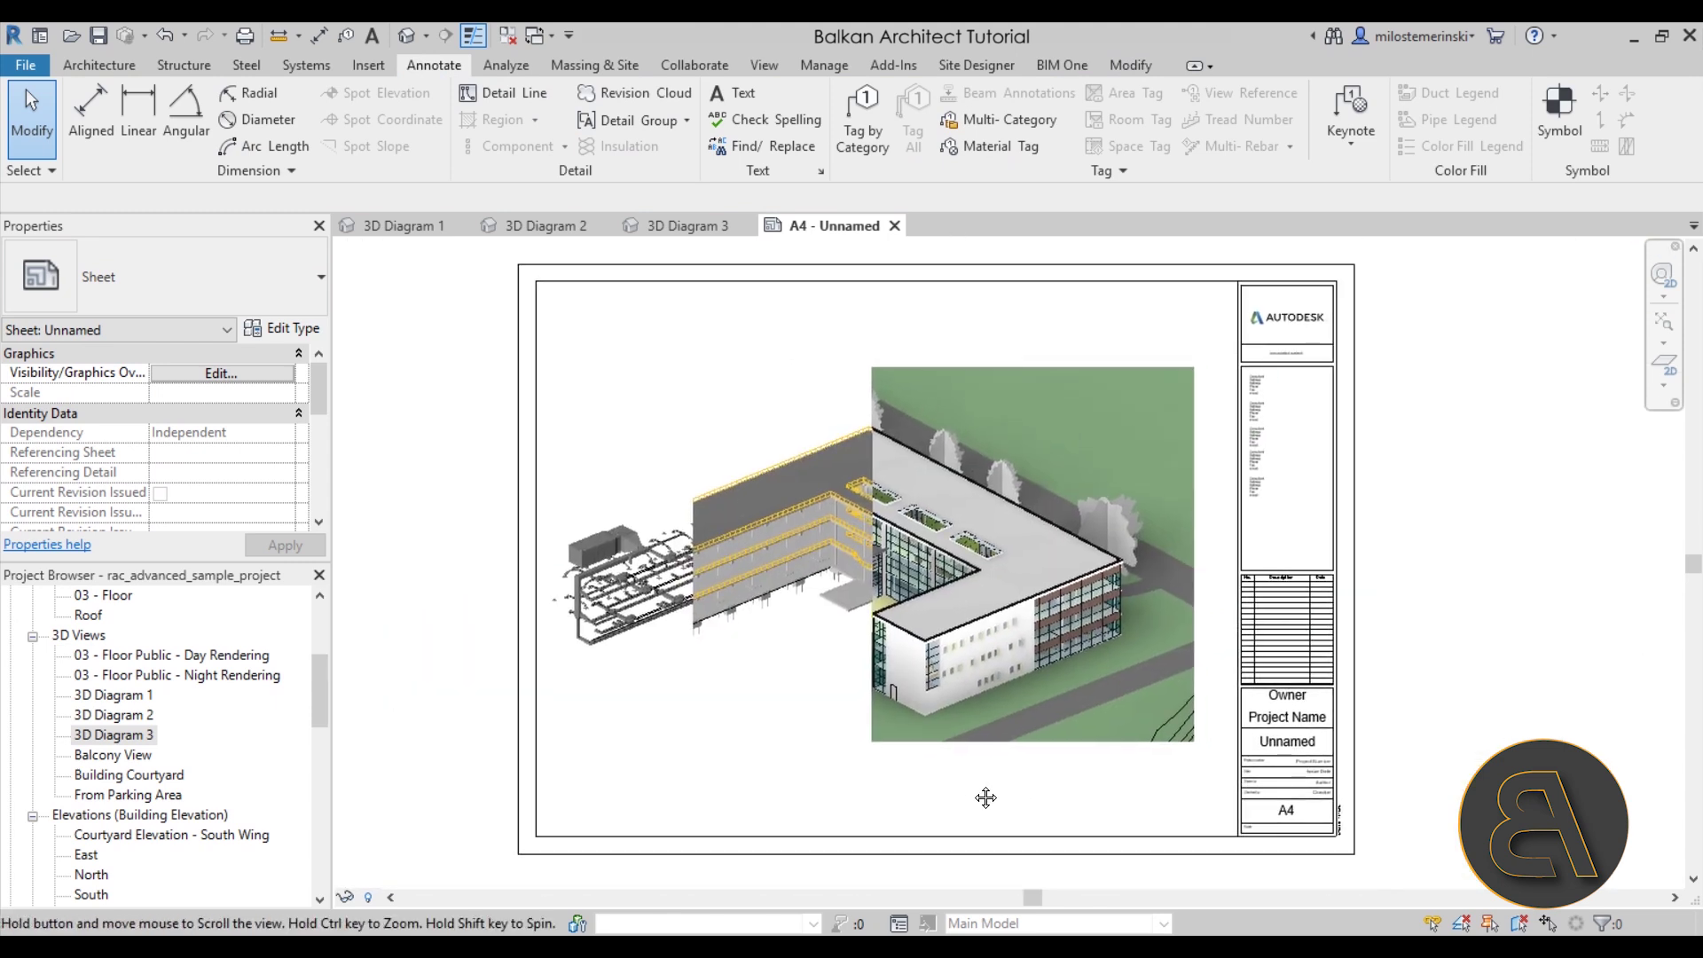
double_click(1050, 691)
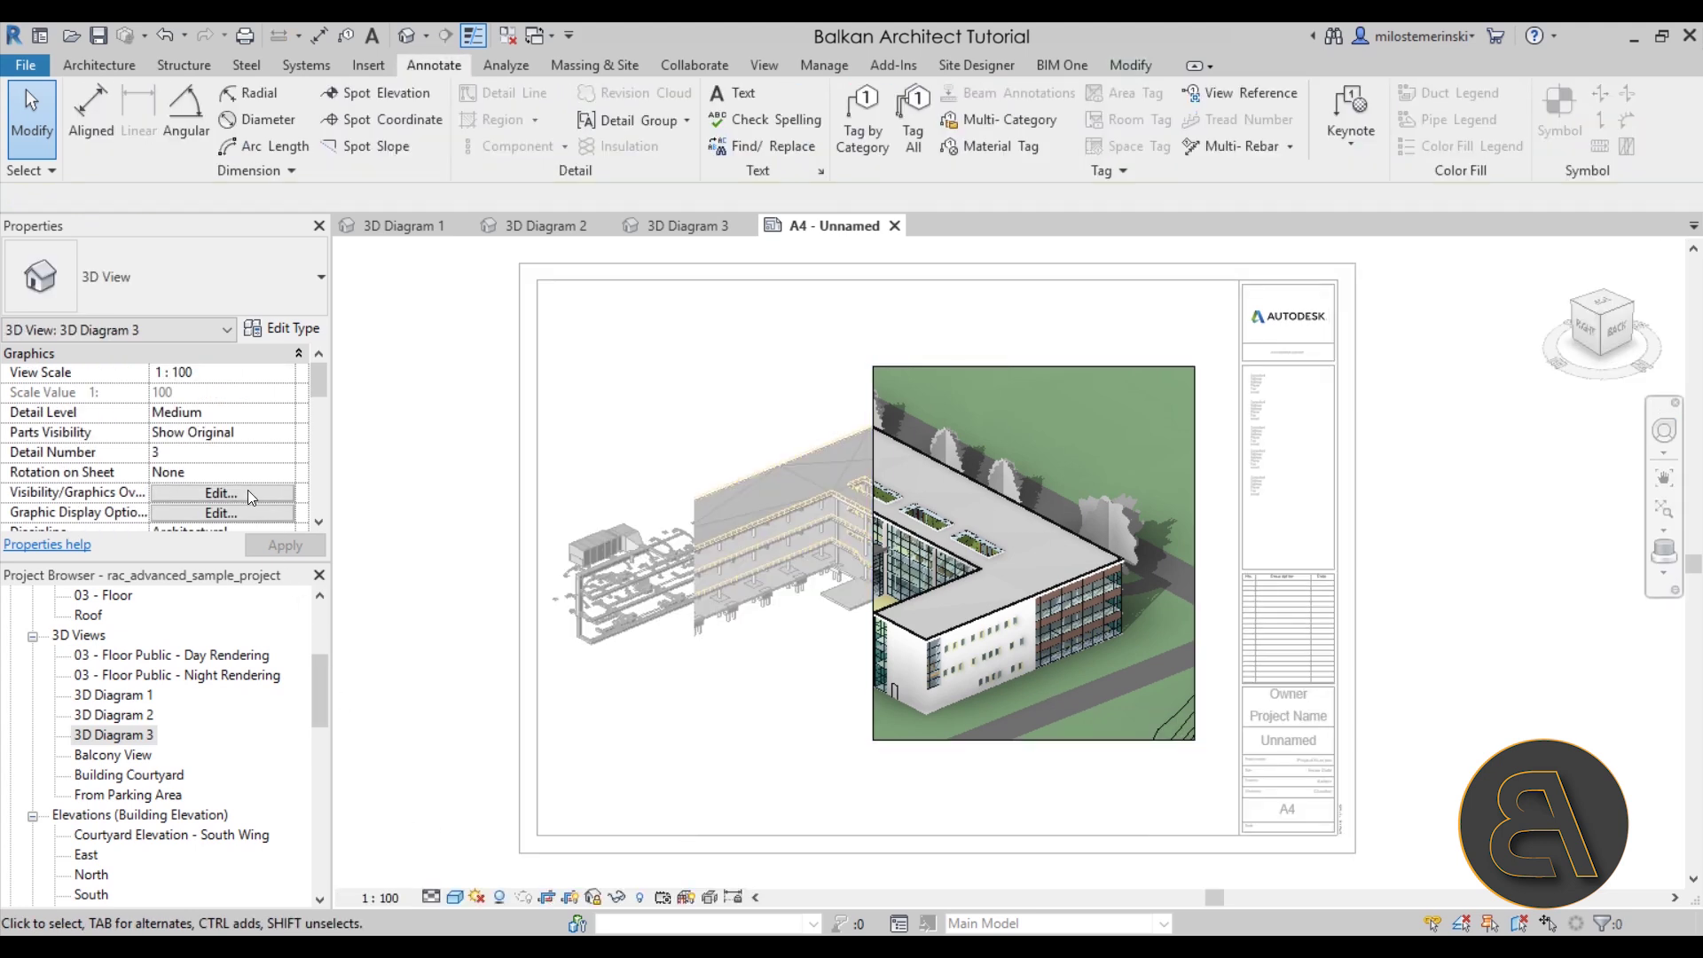
scroll(221, 434, "down", 8)
scroll(160, 455, "up", 5)
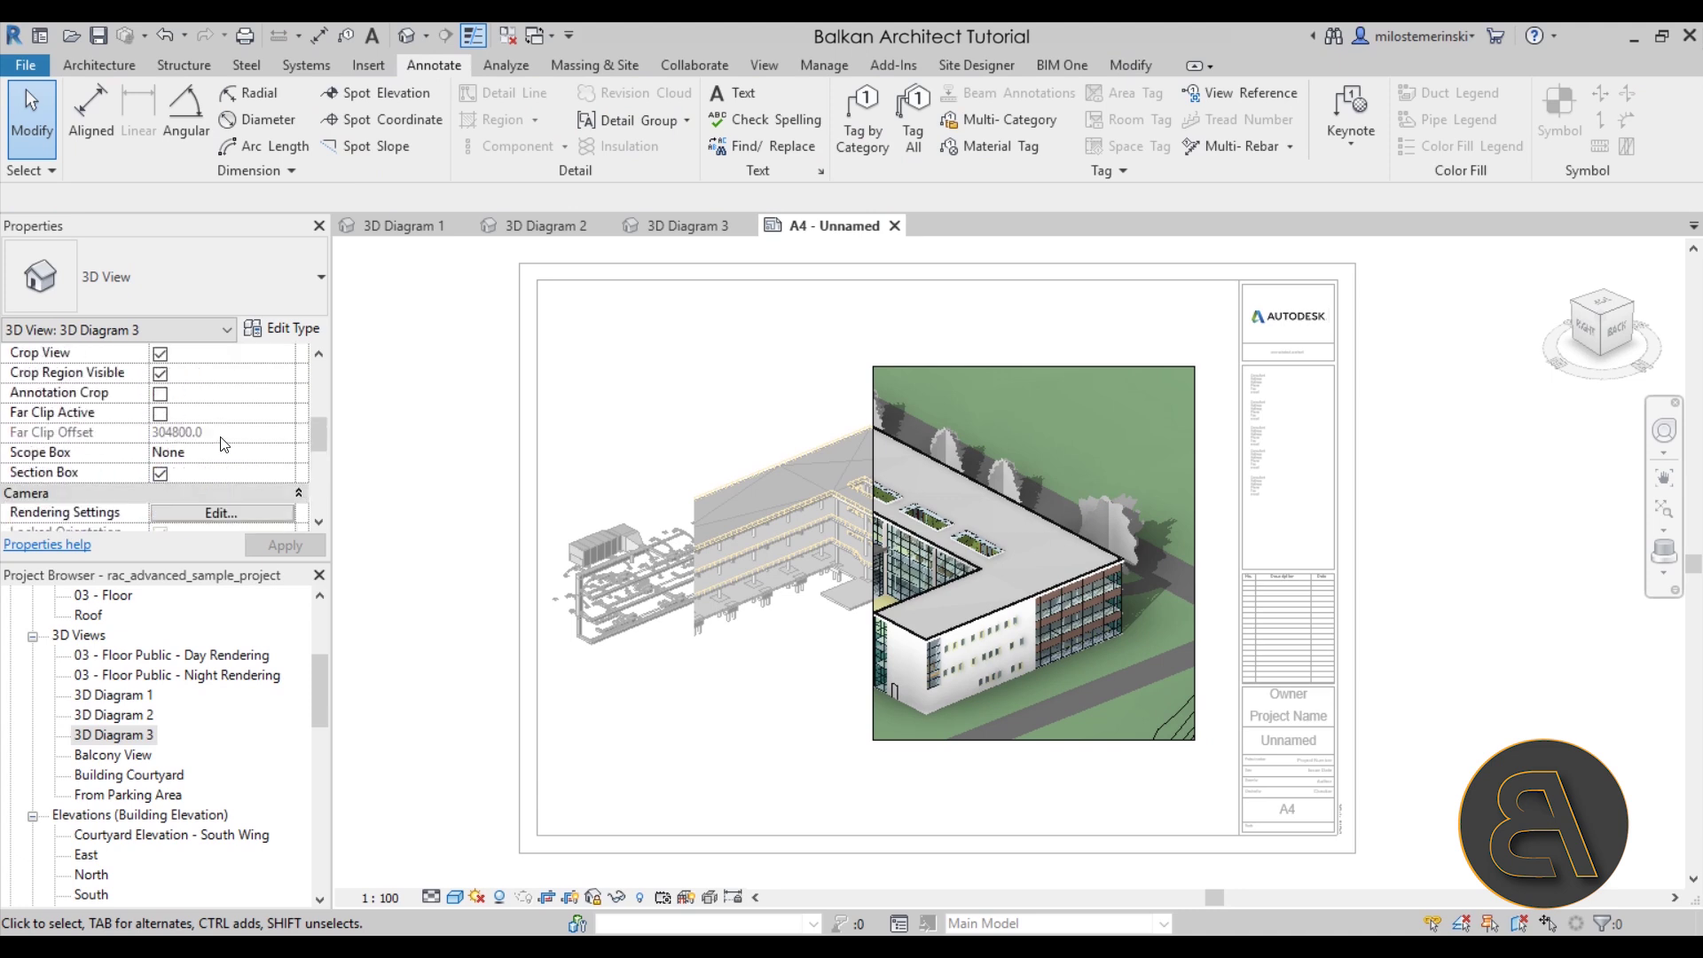
left_click(159, 473)
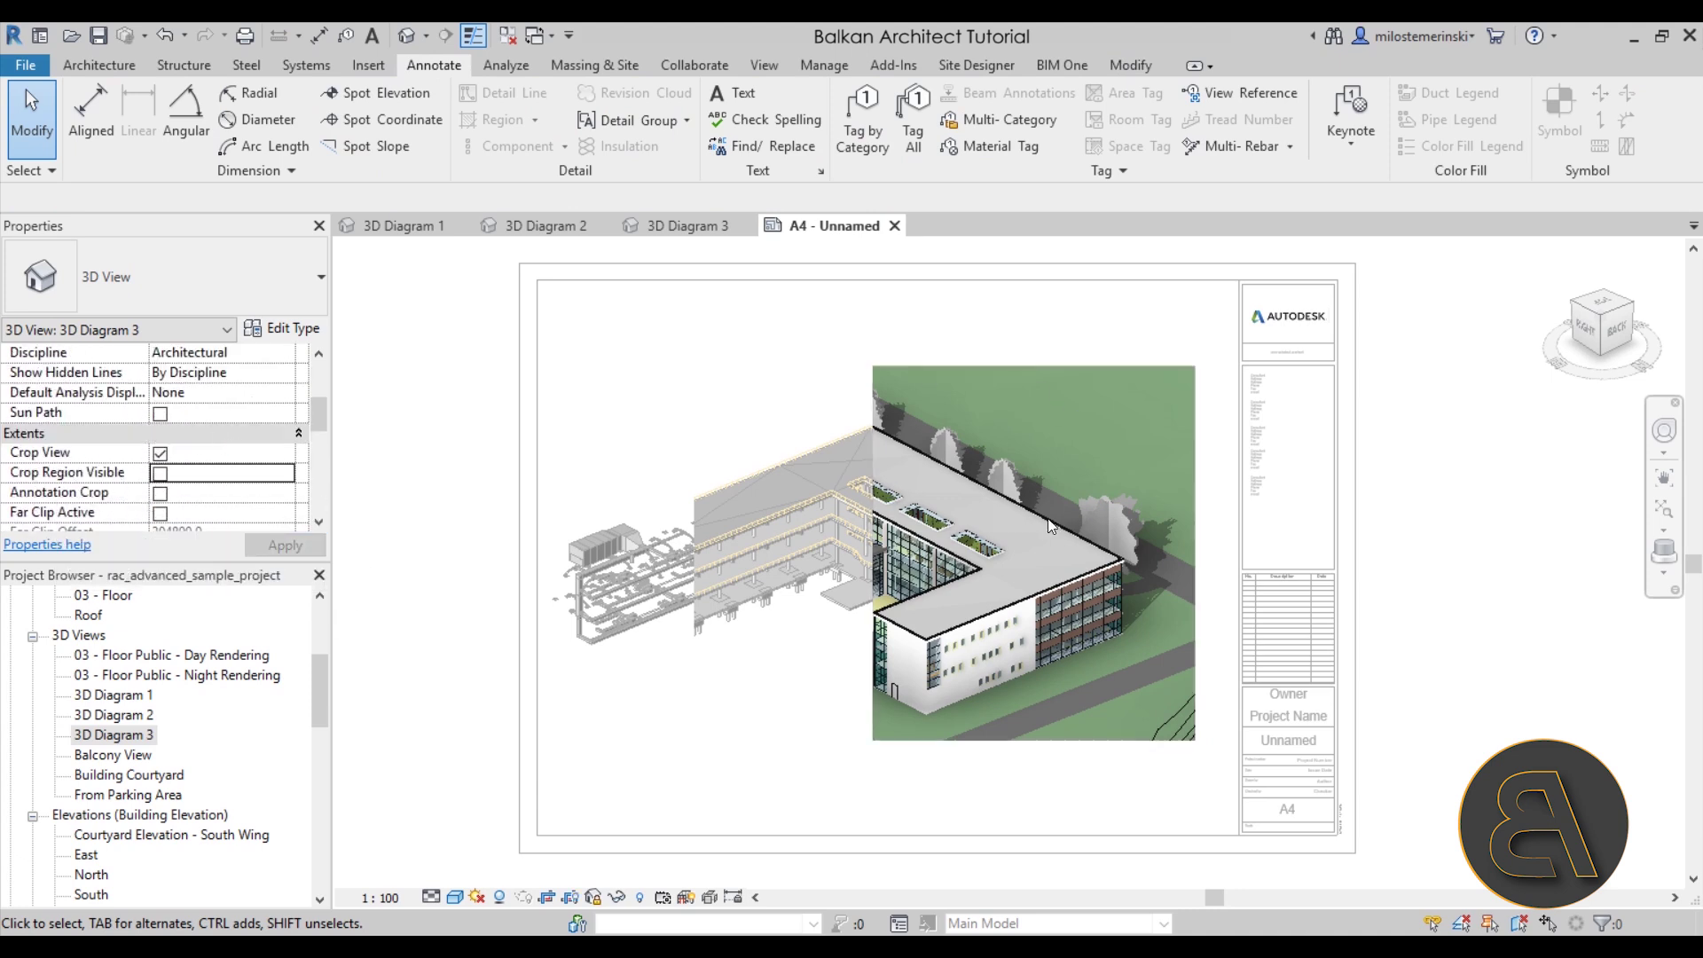
double_click(452, 790)
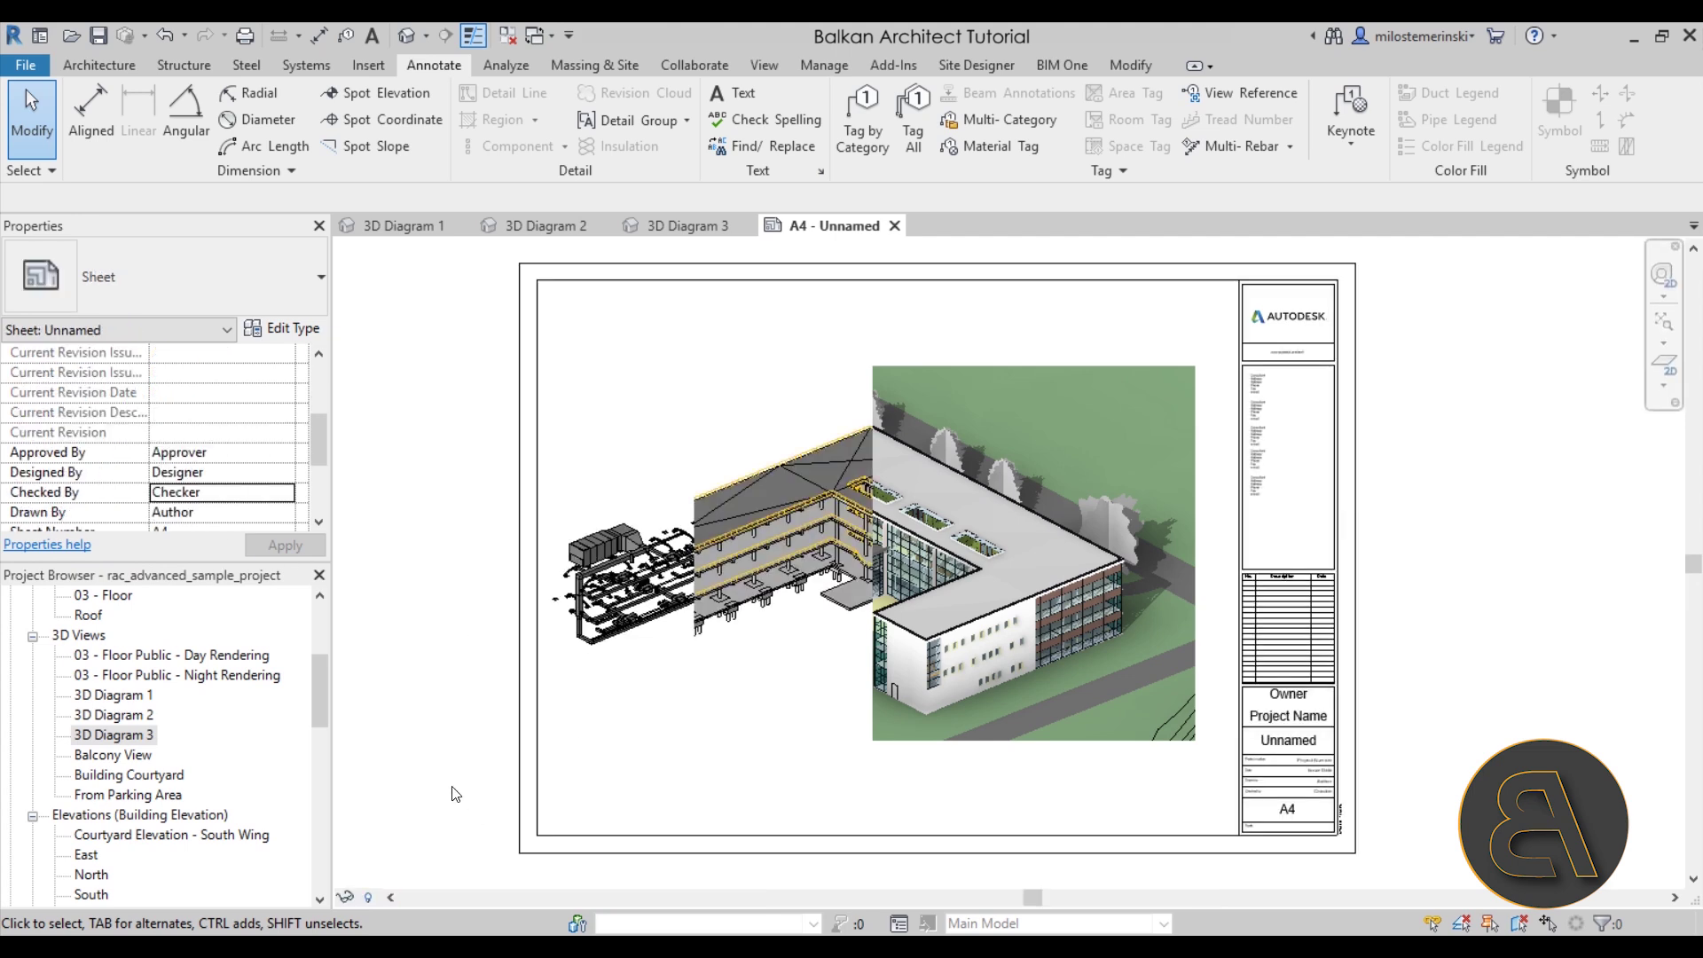
Step: Move all three viewports together to the right, close to the titleblock's information column
scroll(980, 766, "up", 1)
left_click_drag(980, 766, 674, 527)
left_click(866, 794)
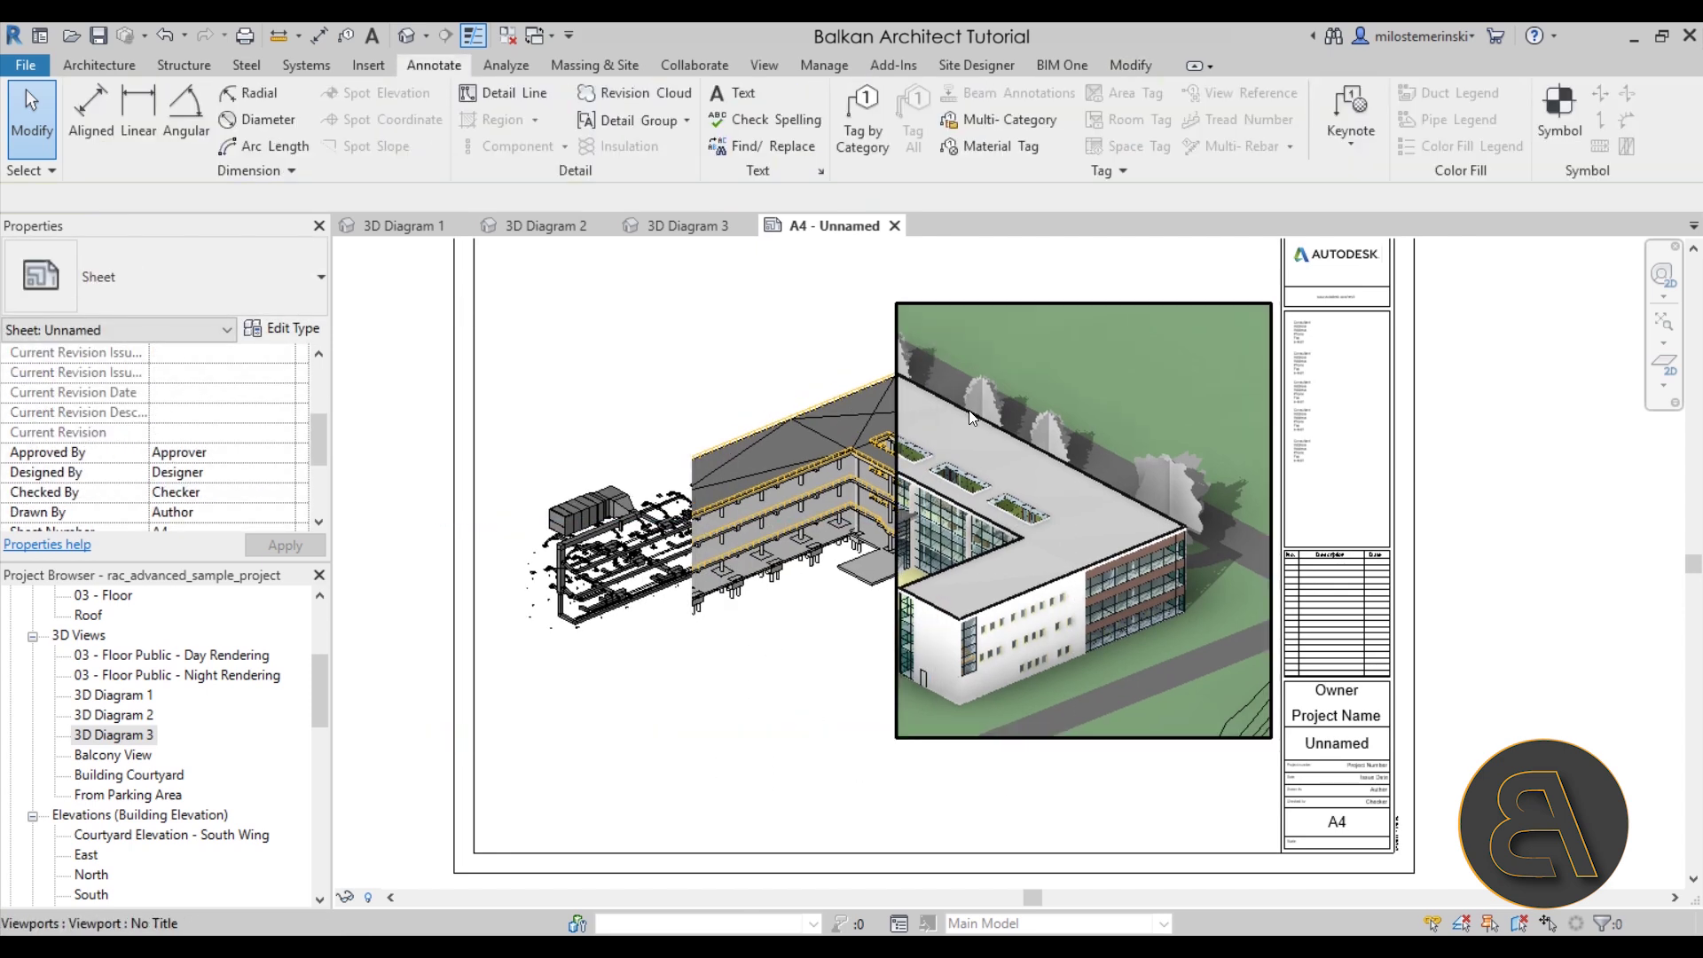
Step: Move all three viewports together upward, close to the sheet's upper border
scroll(935, 434, "up", 2)
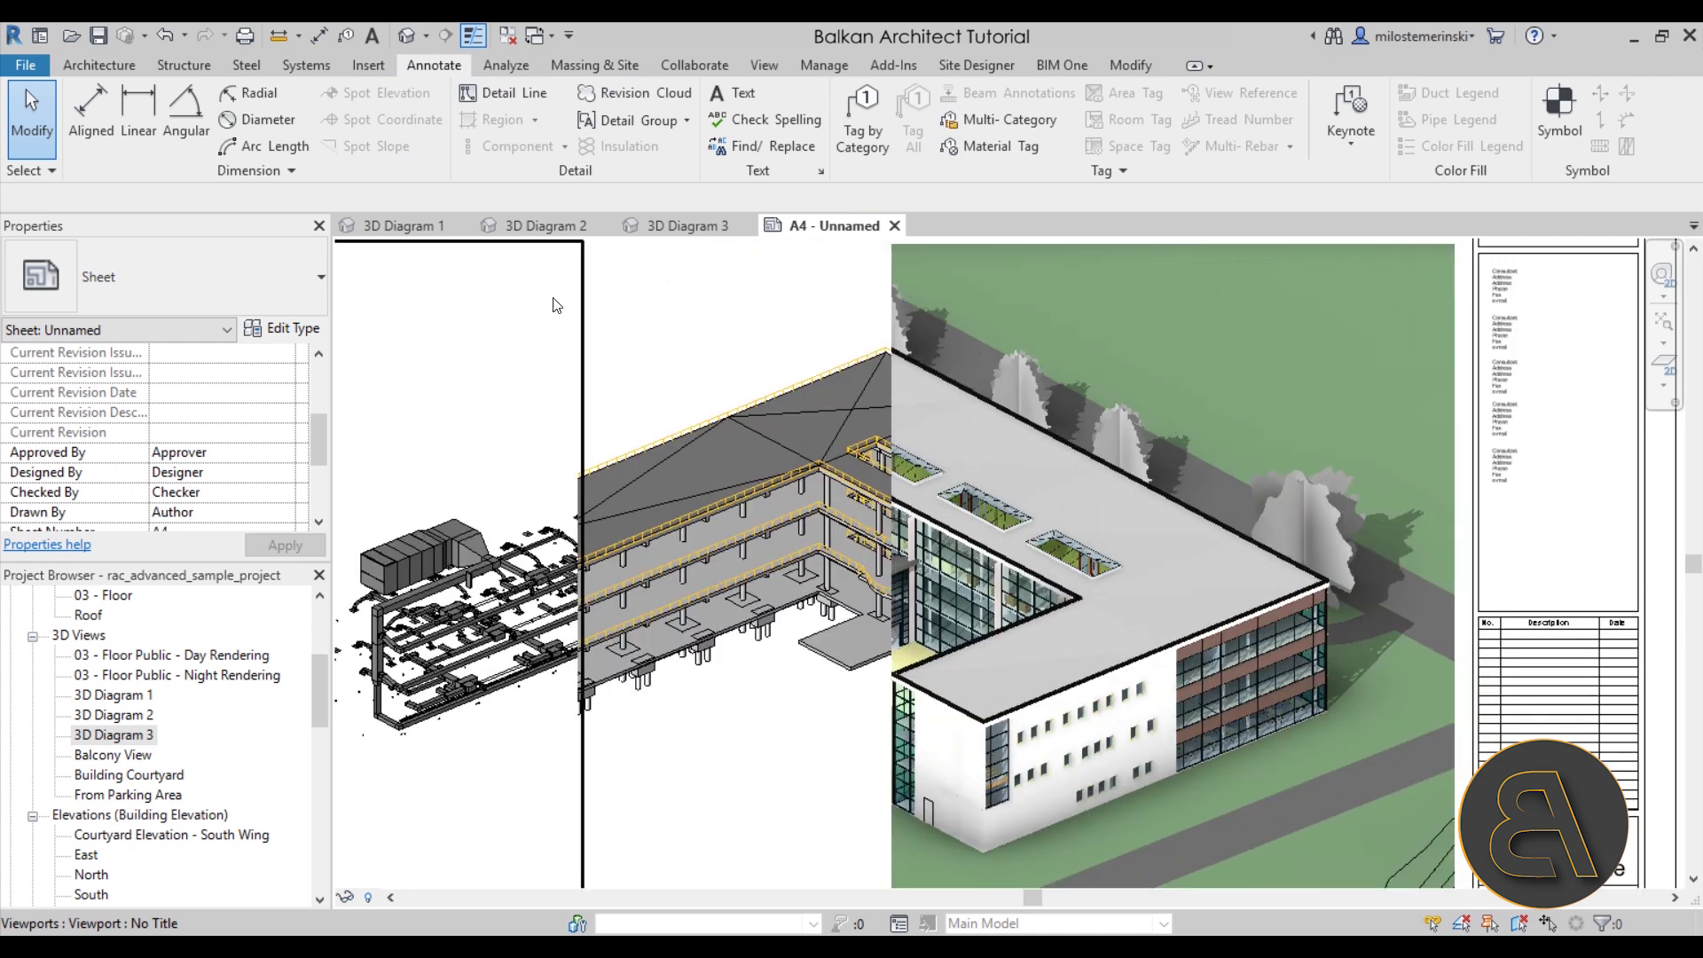
scroll(893, 456, "down", 2)
middle_click_drag(893, 455, 902, 504)
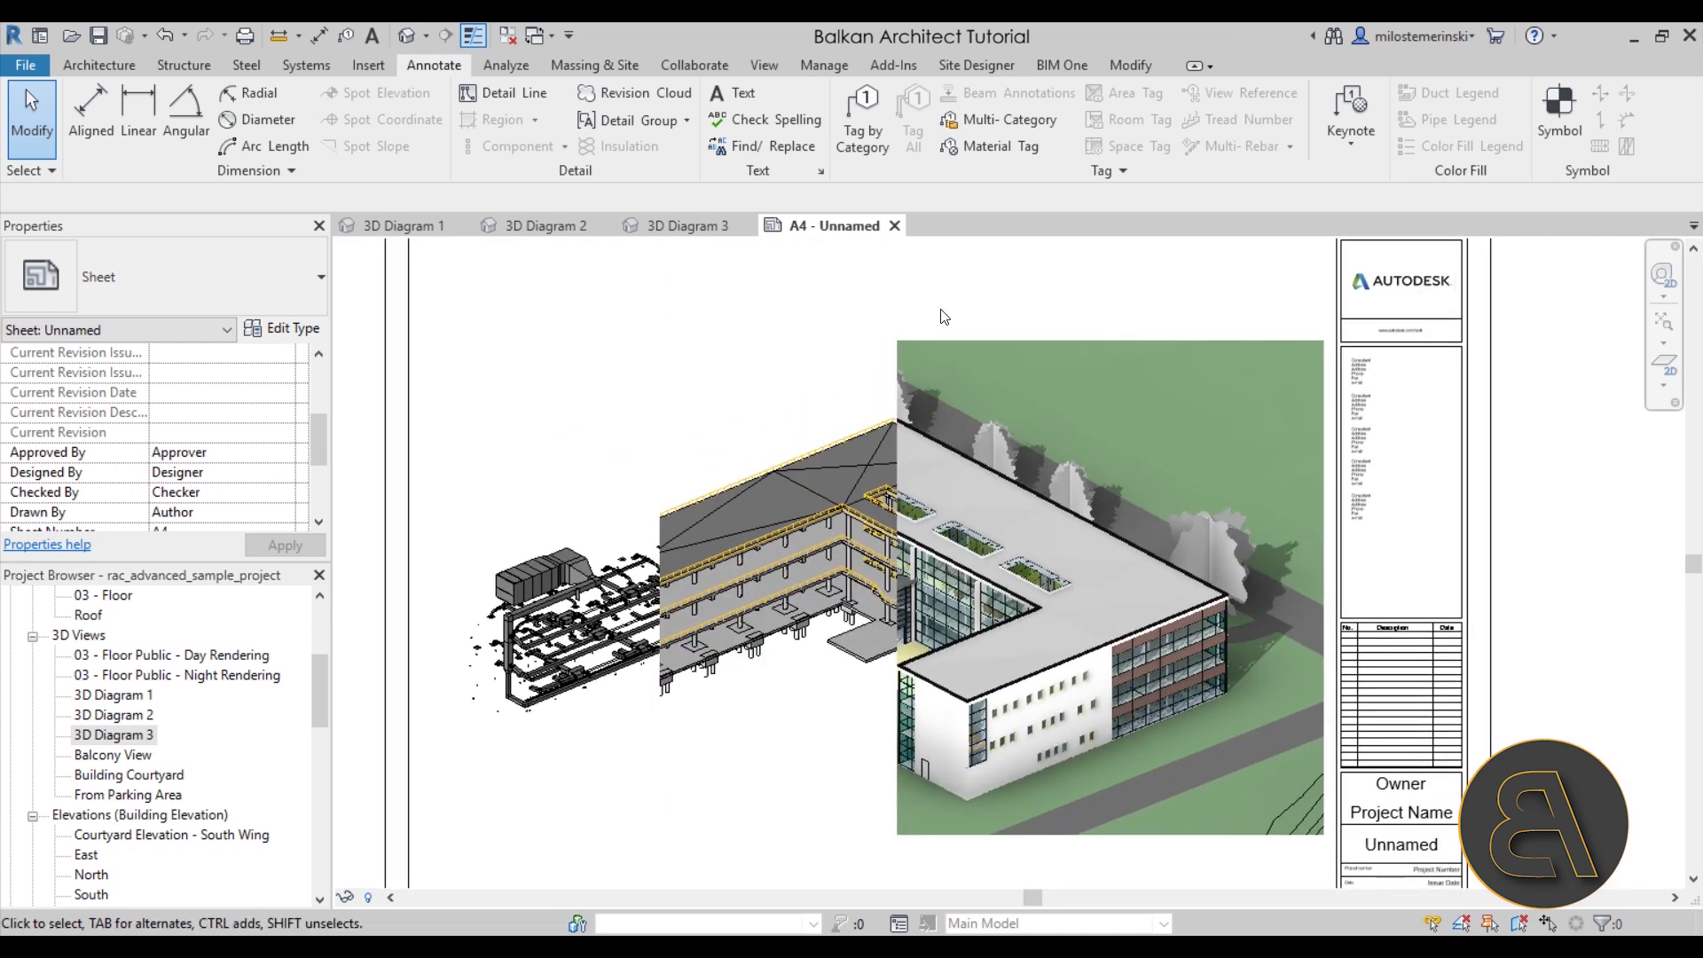
scroll(943, 317, "down", 1)
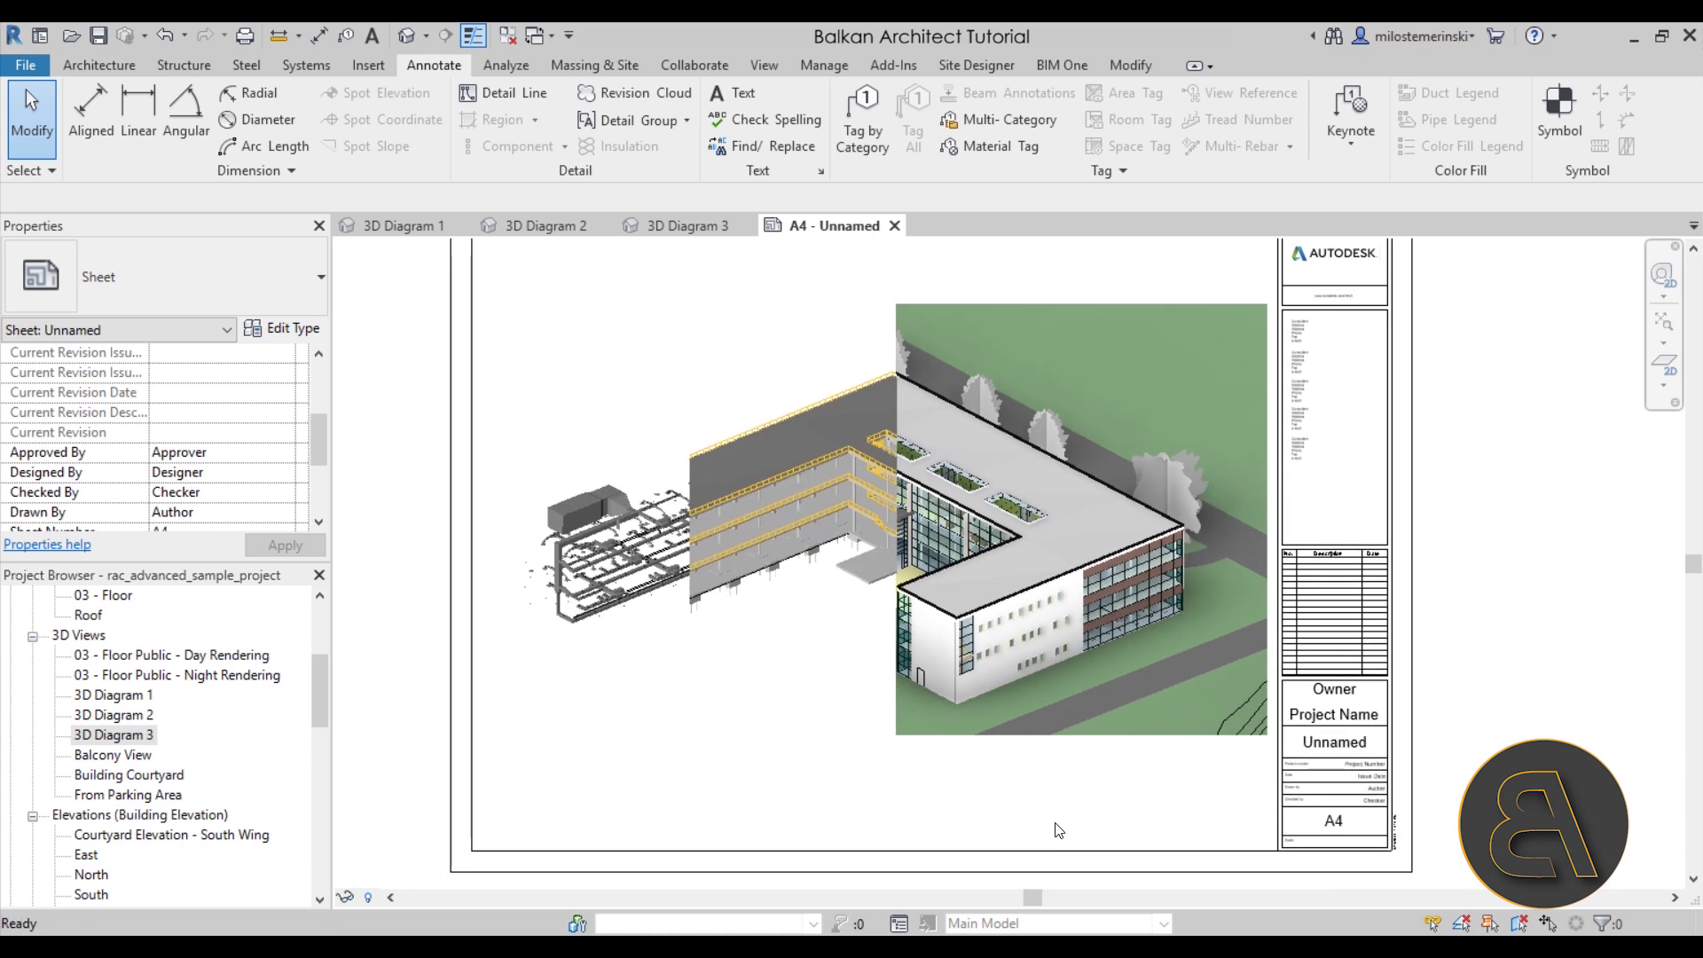
scroll(1058, 830, "down", 1)
mouse_move(884, 728)
left_mouse_down()
mouse_move(735, 644)
mouse_move(757, 541)
left_mouse_up()
left_click(743, 272)
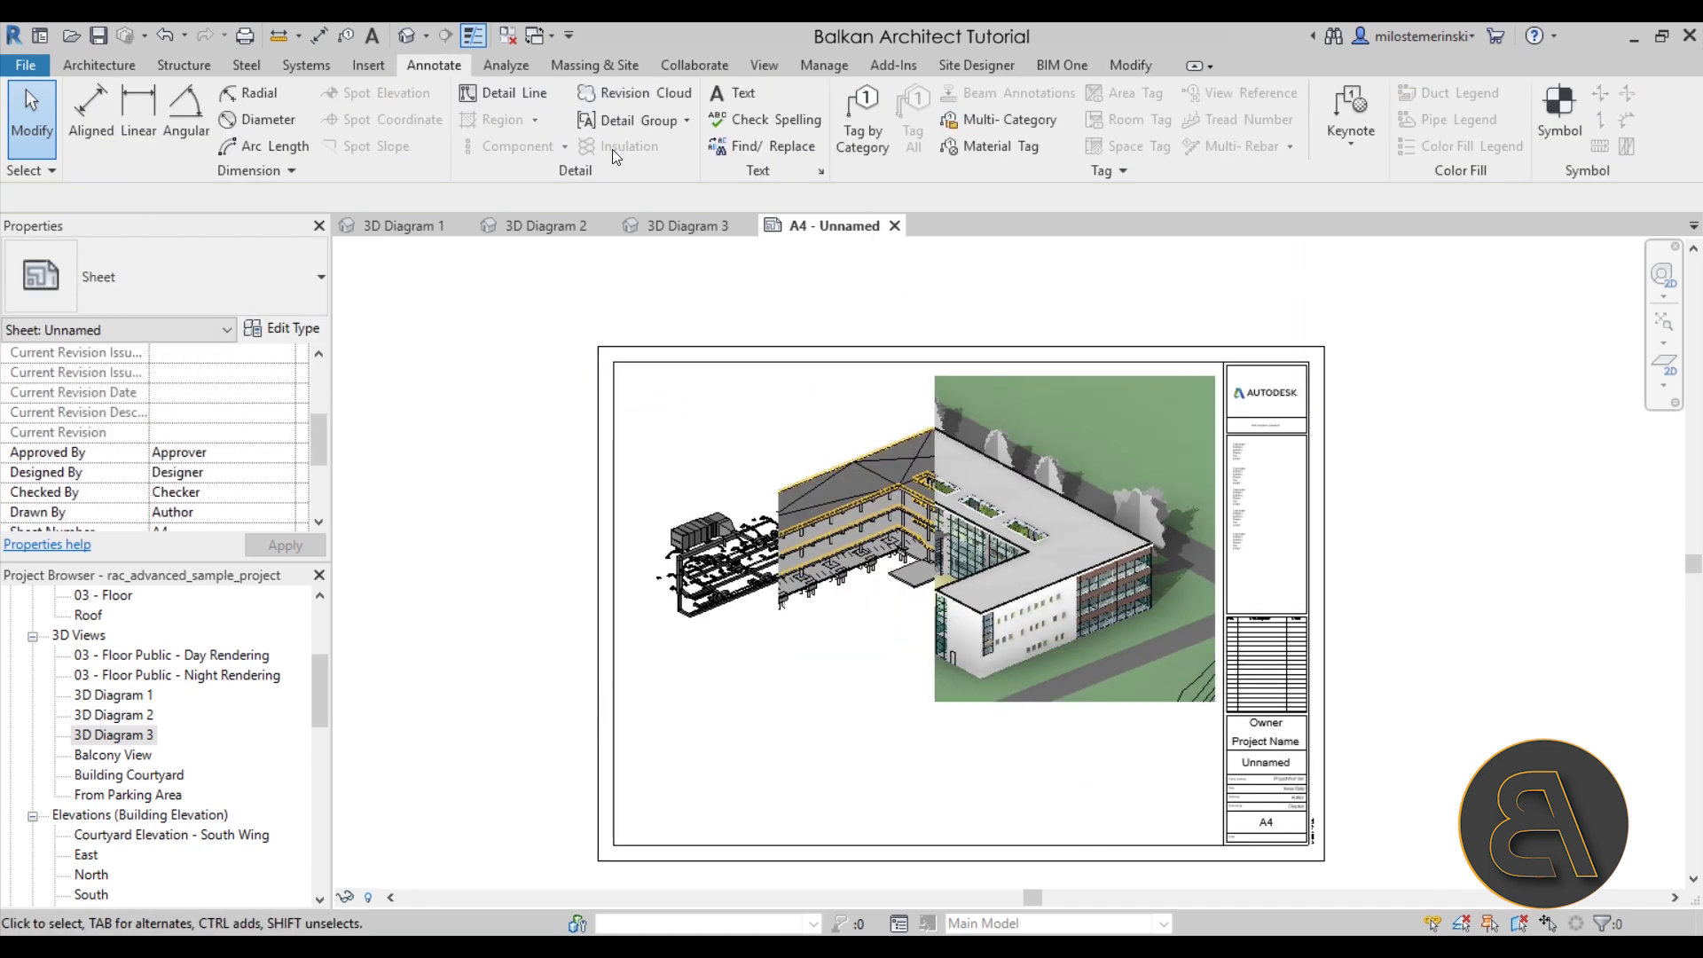
Step: Draw a vertical <Demolished> style detail line along the boundary between 3D Diagram 2 and 3D Diagram 3, extending below the views
left_click(489, 93)
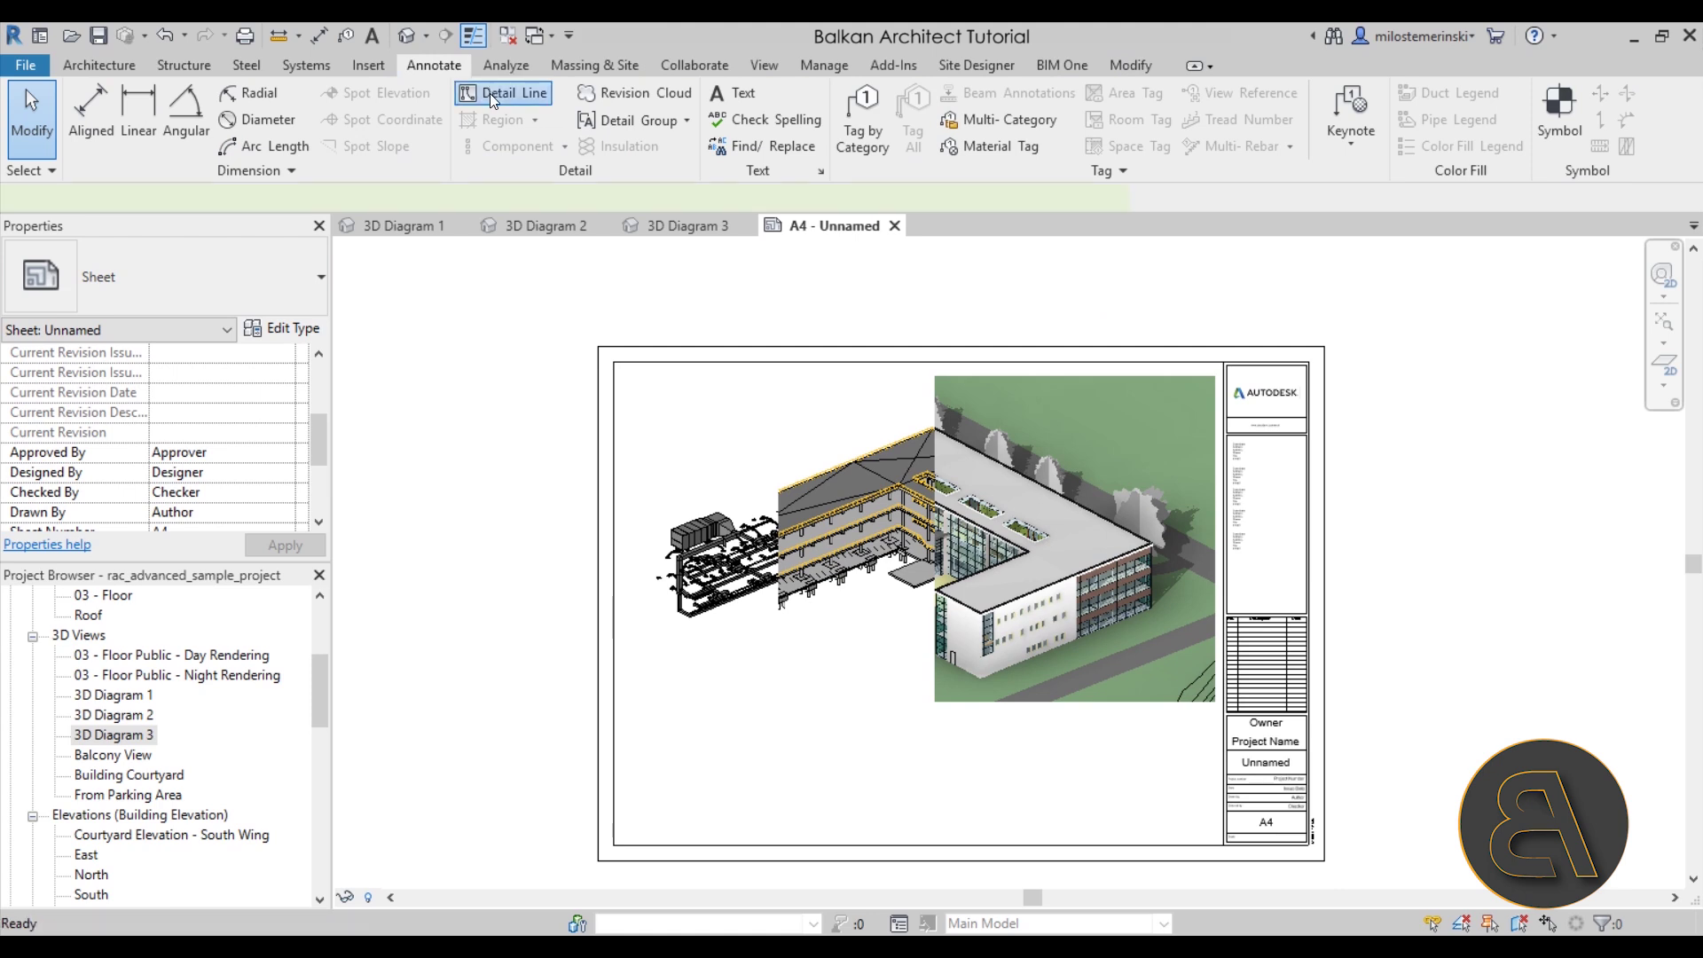
left_click(1084, 129)
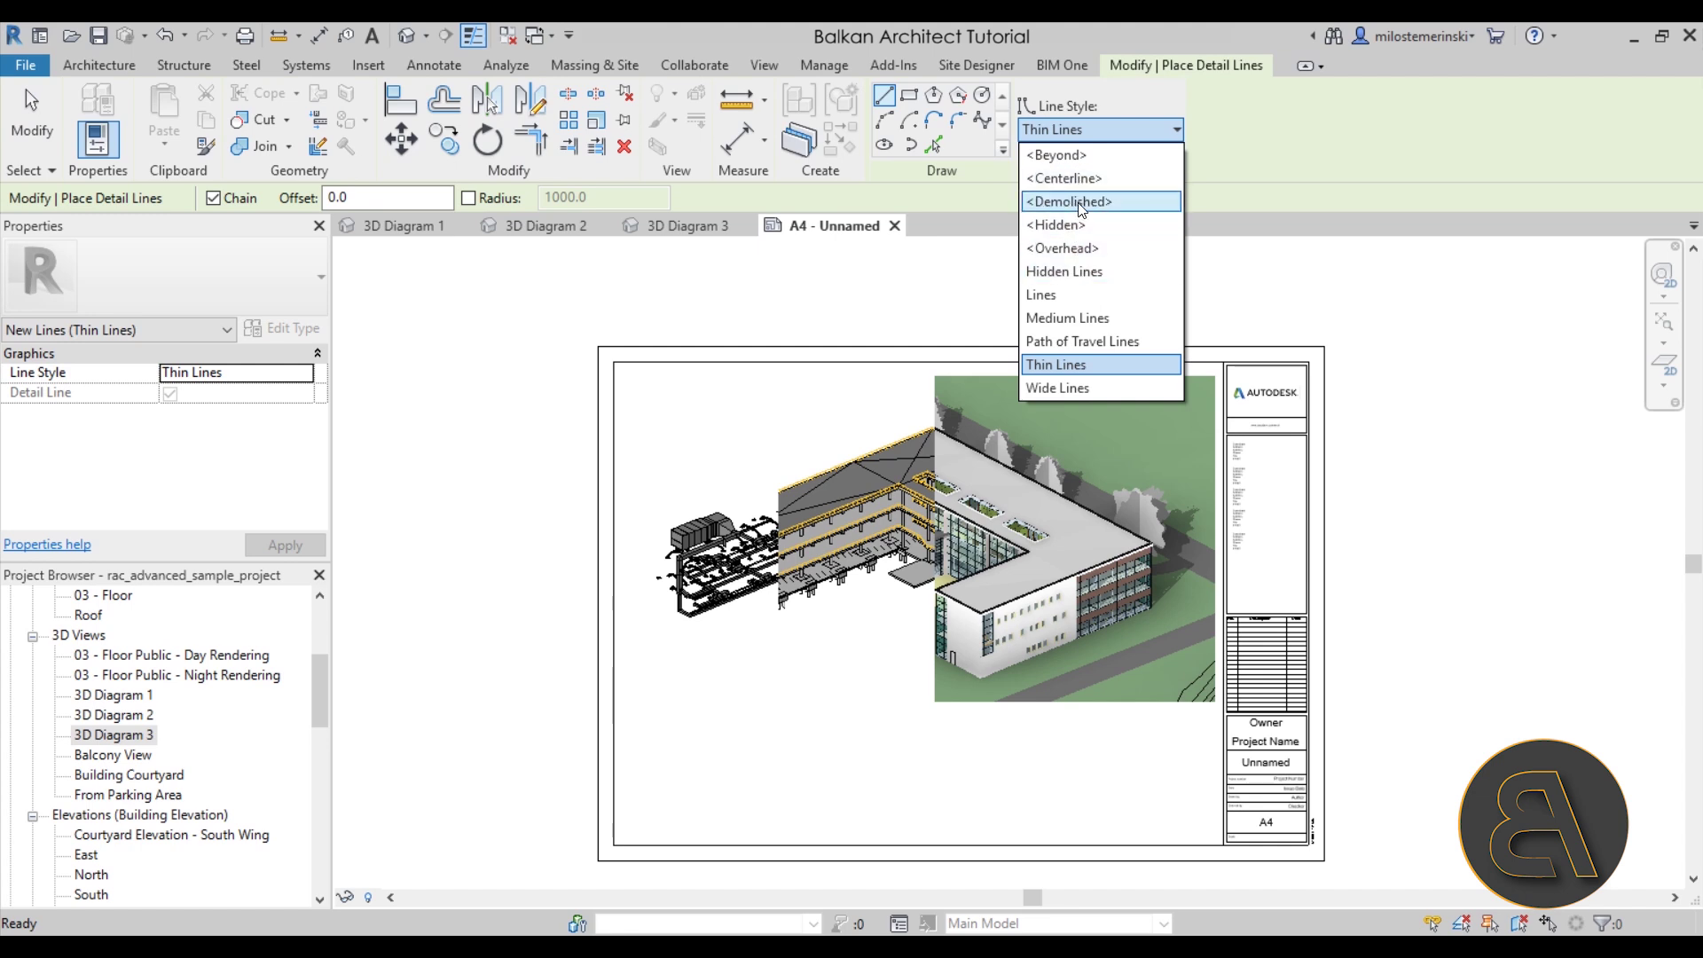
left_click(1067, 201)
scroll(937, 404, "up", 5)
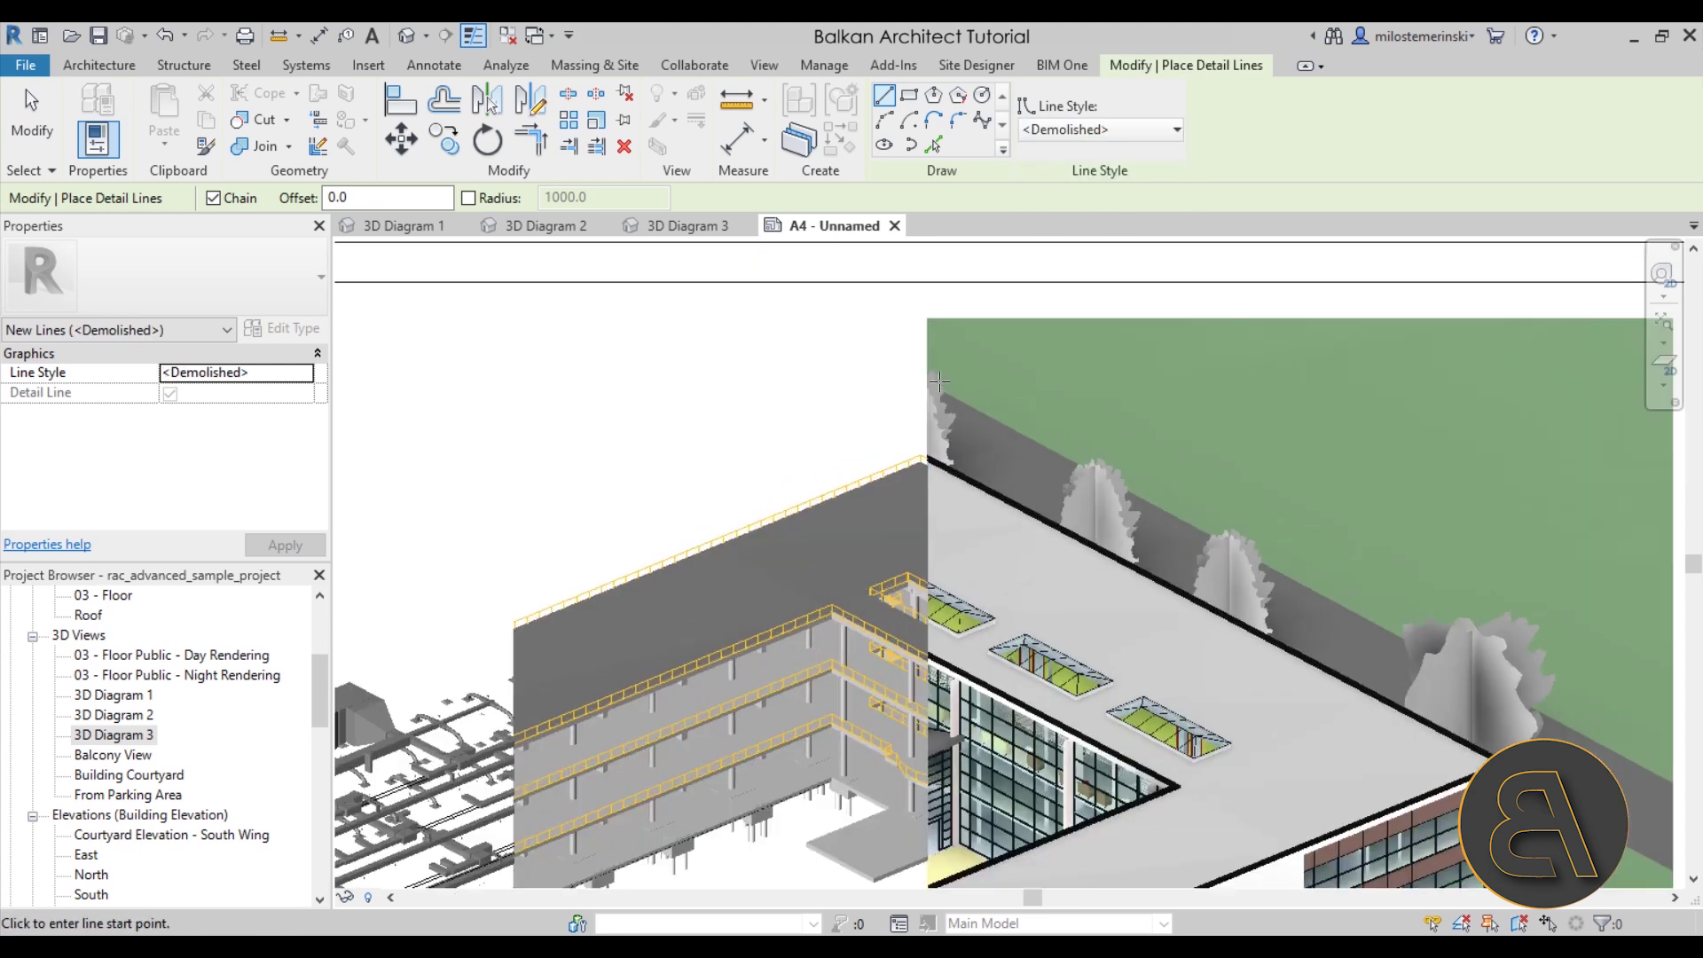
left_click(927, 321)
scroll(905, 463, "down", 5)
middle_click_drag(895, 811, 892, 555)
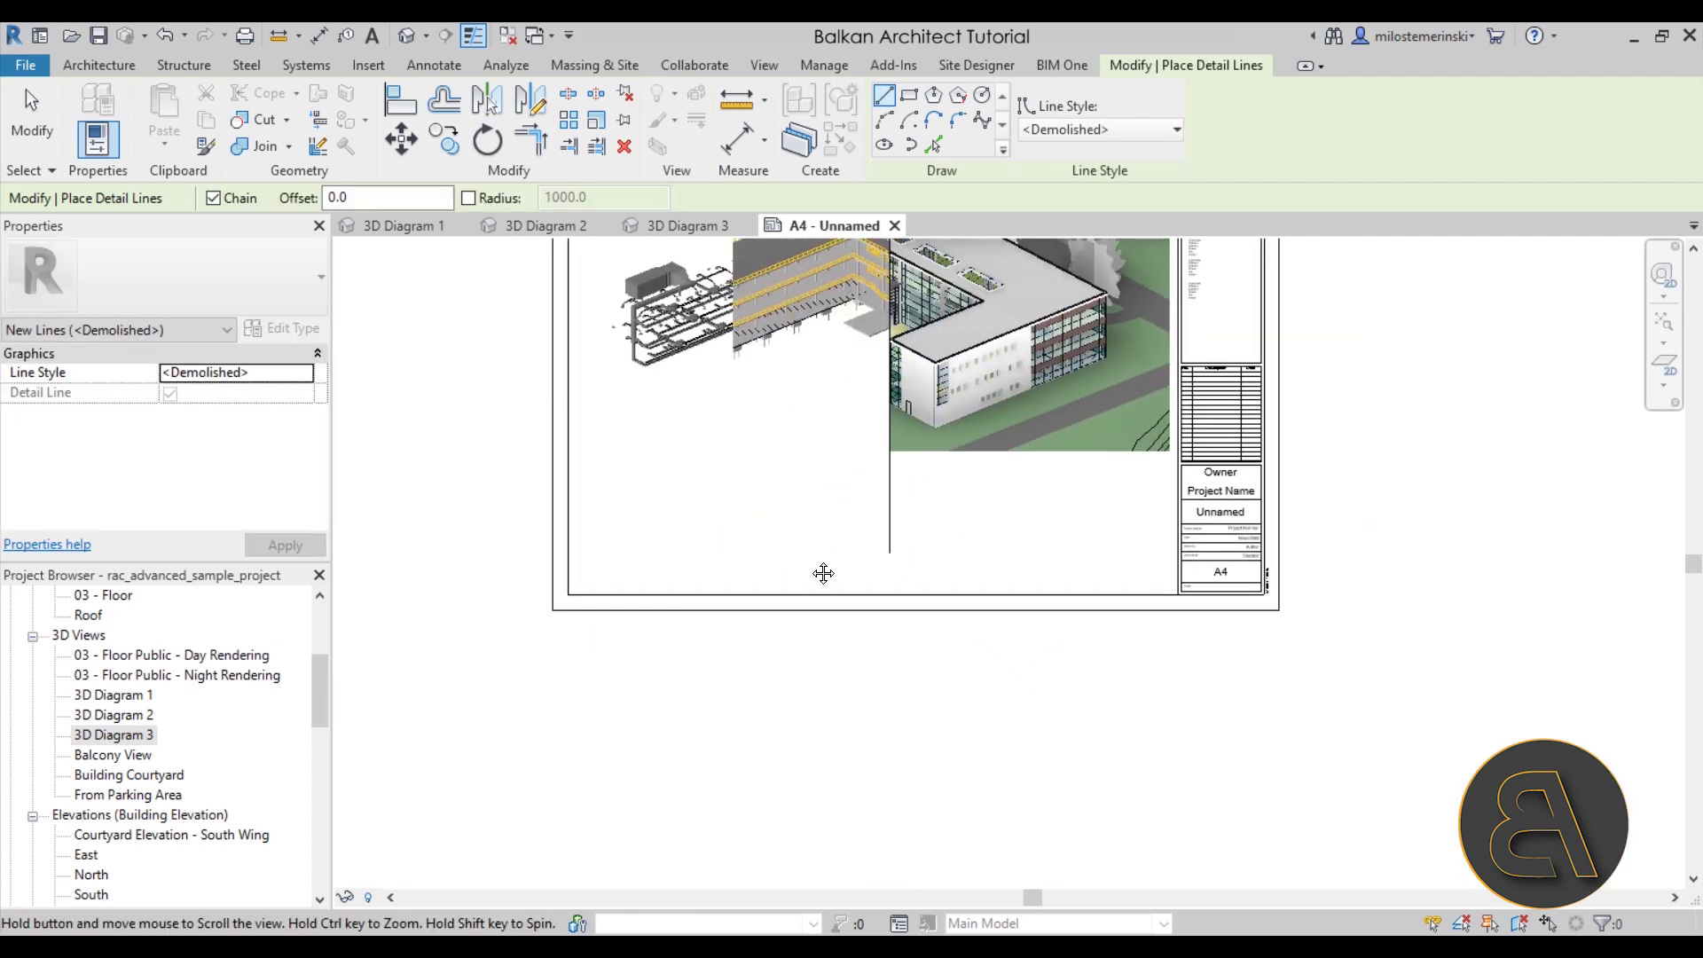
Step: Draw a matching vertical <Demolished> style detail line along the boundary between 3D Diagram 1 and 3D Diagram 2
scroll(821, 571, "up", 4)
scroll(701, 381, "down", 2)
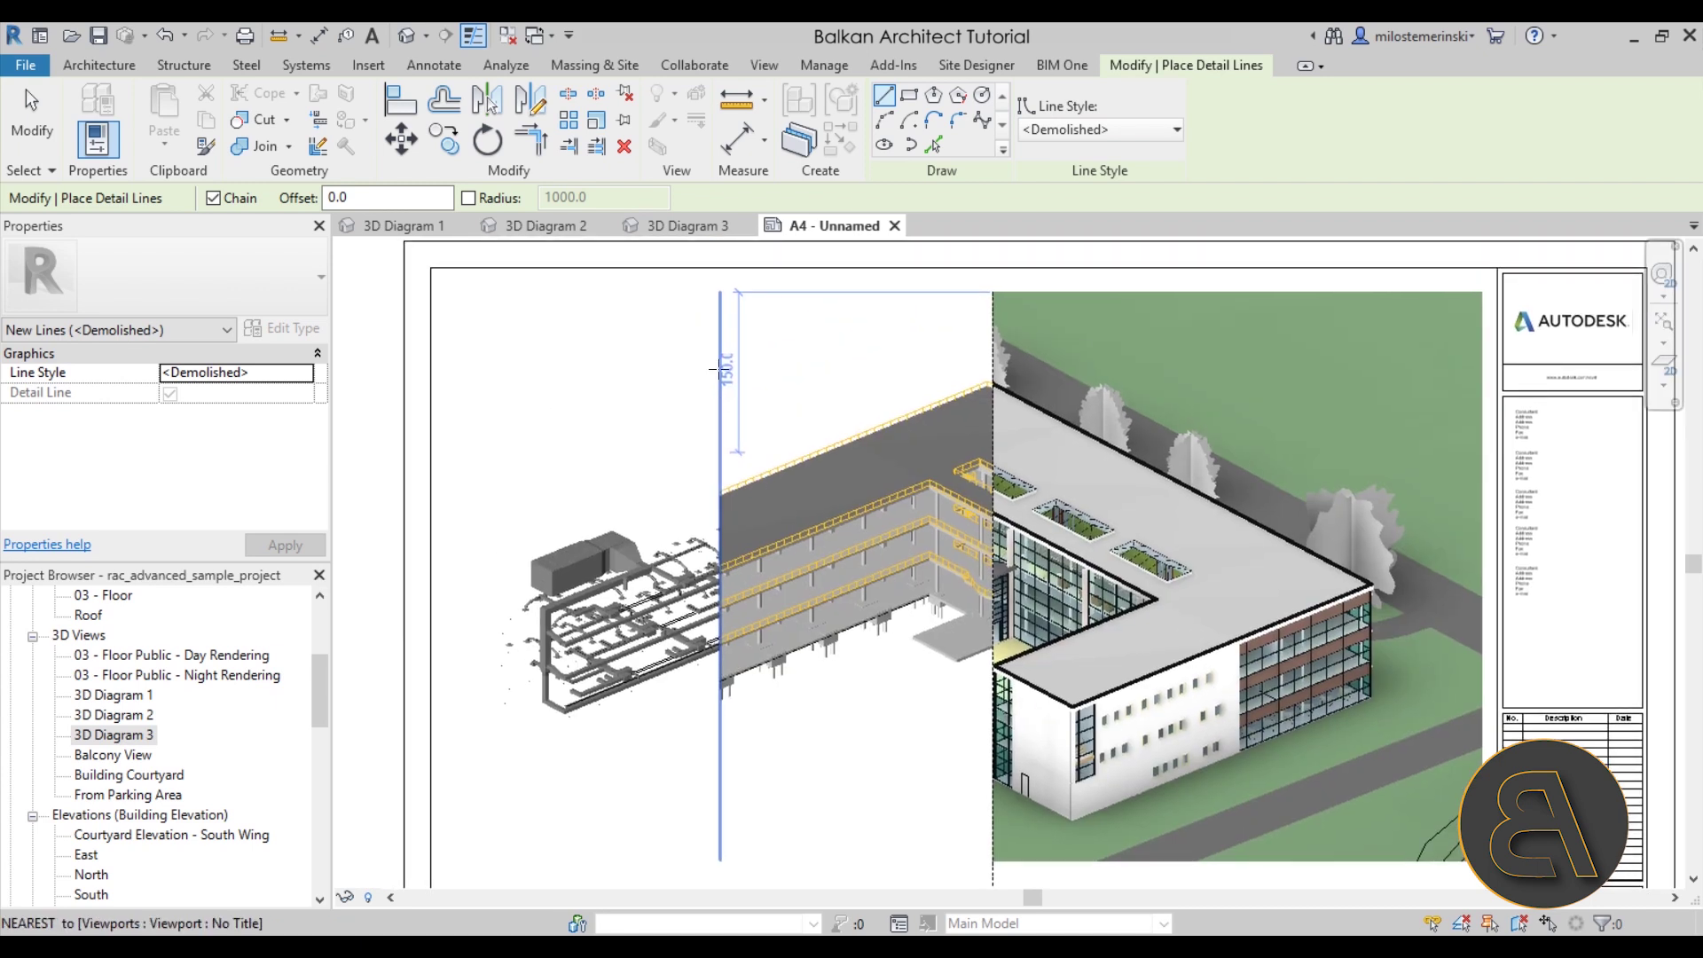
scroll(716, 448, "down", 2)
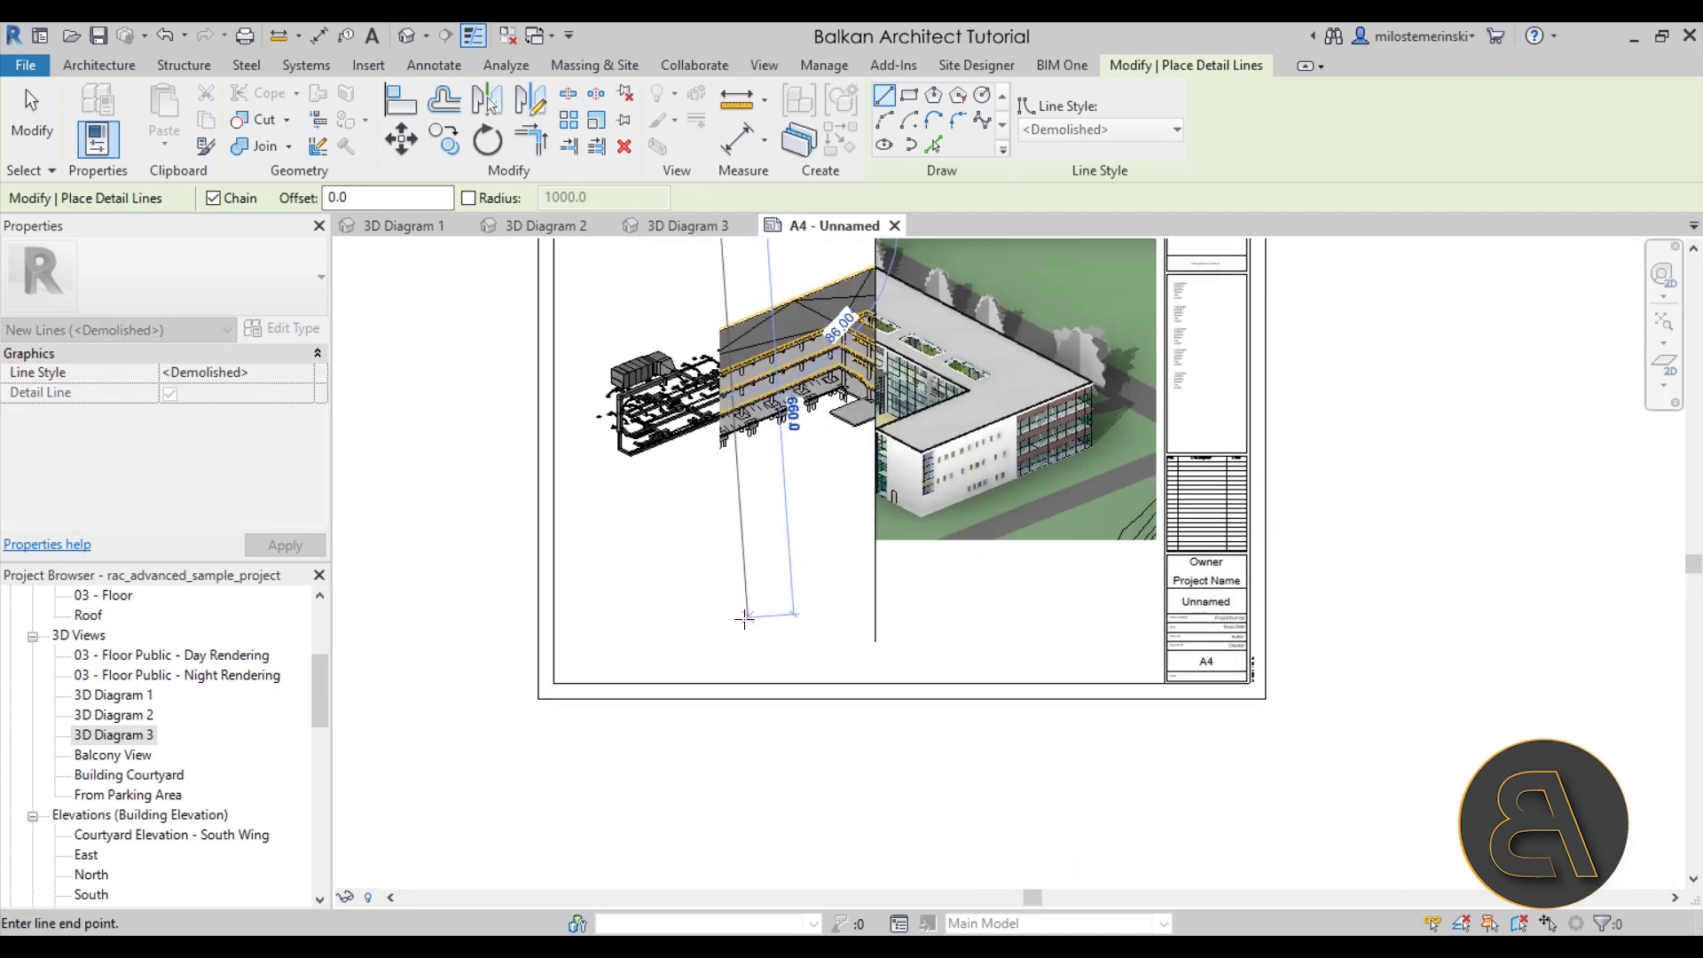
left_click(720, 632)
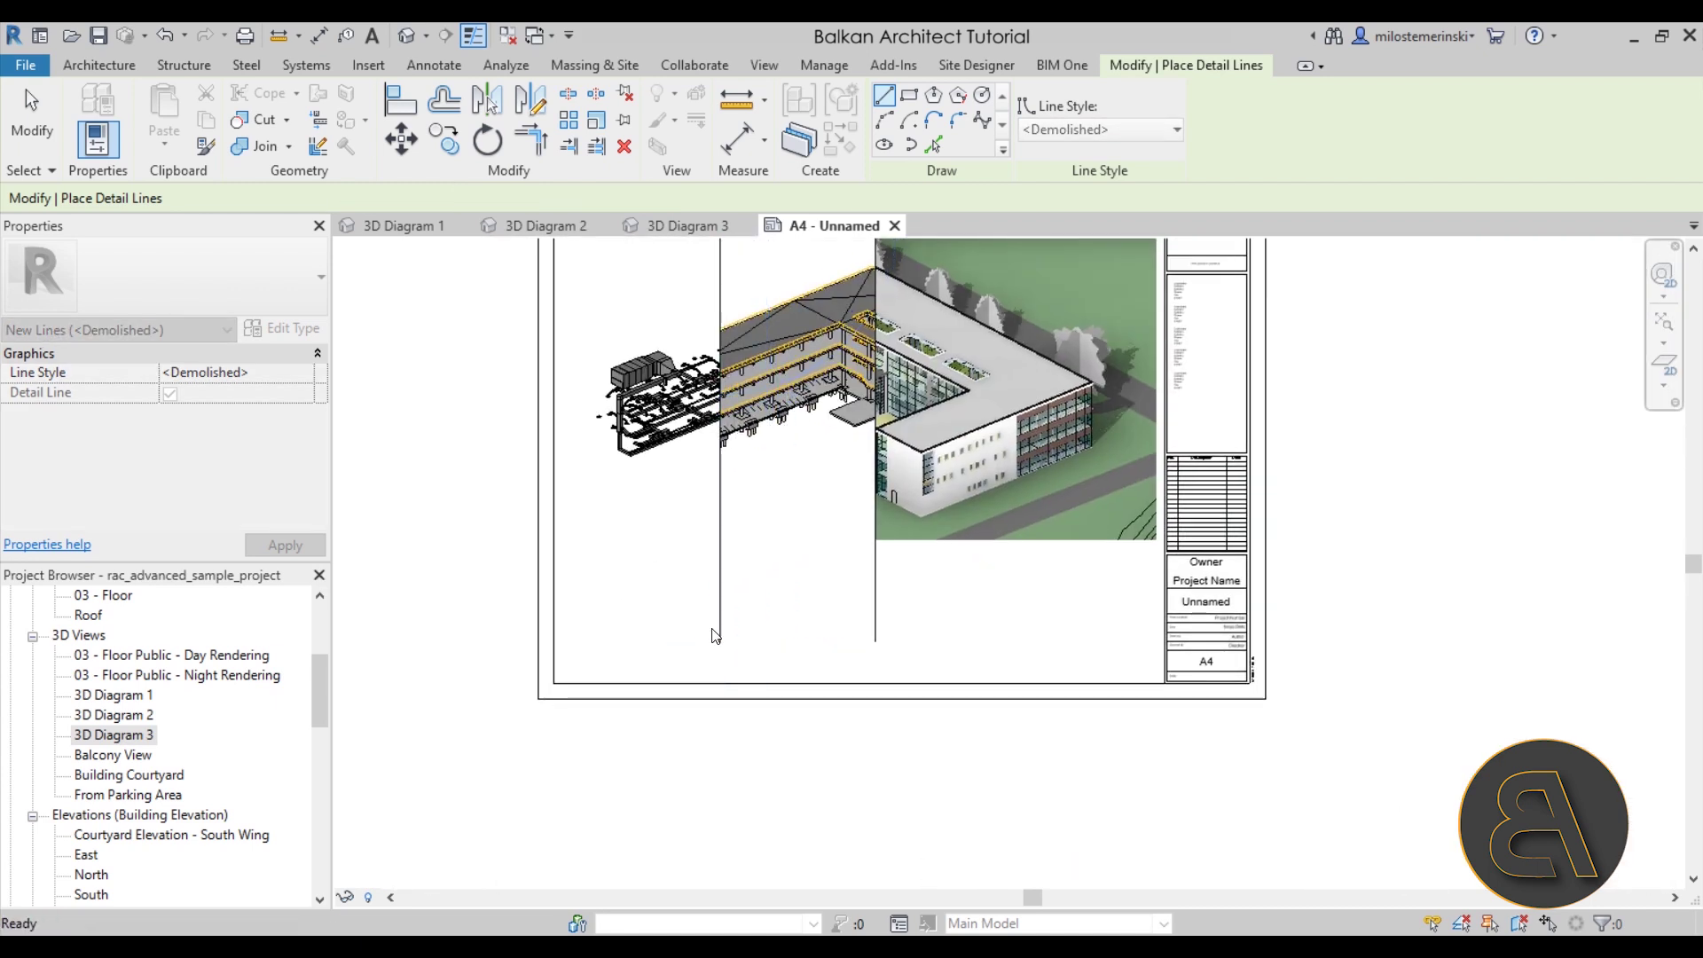
key("Escape")
scroll(687, 616, "down", 2)
scroll(763, 618, "up", 5)
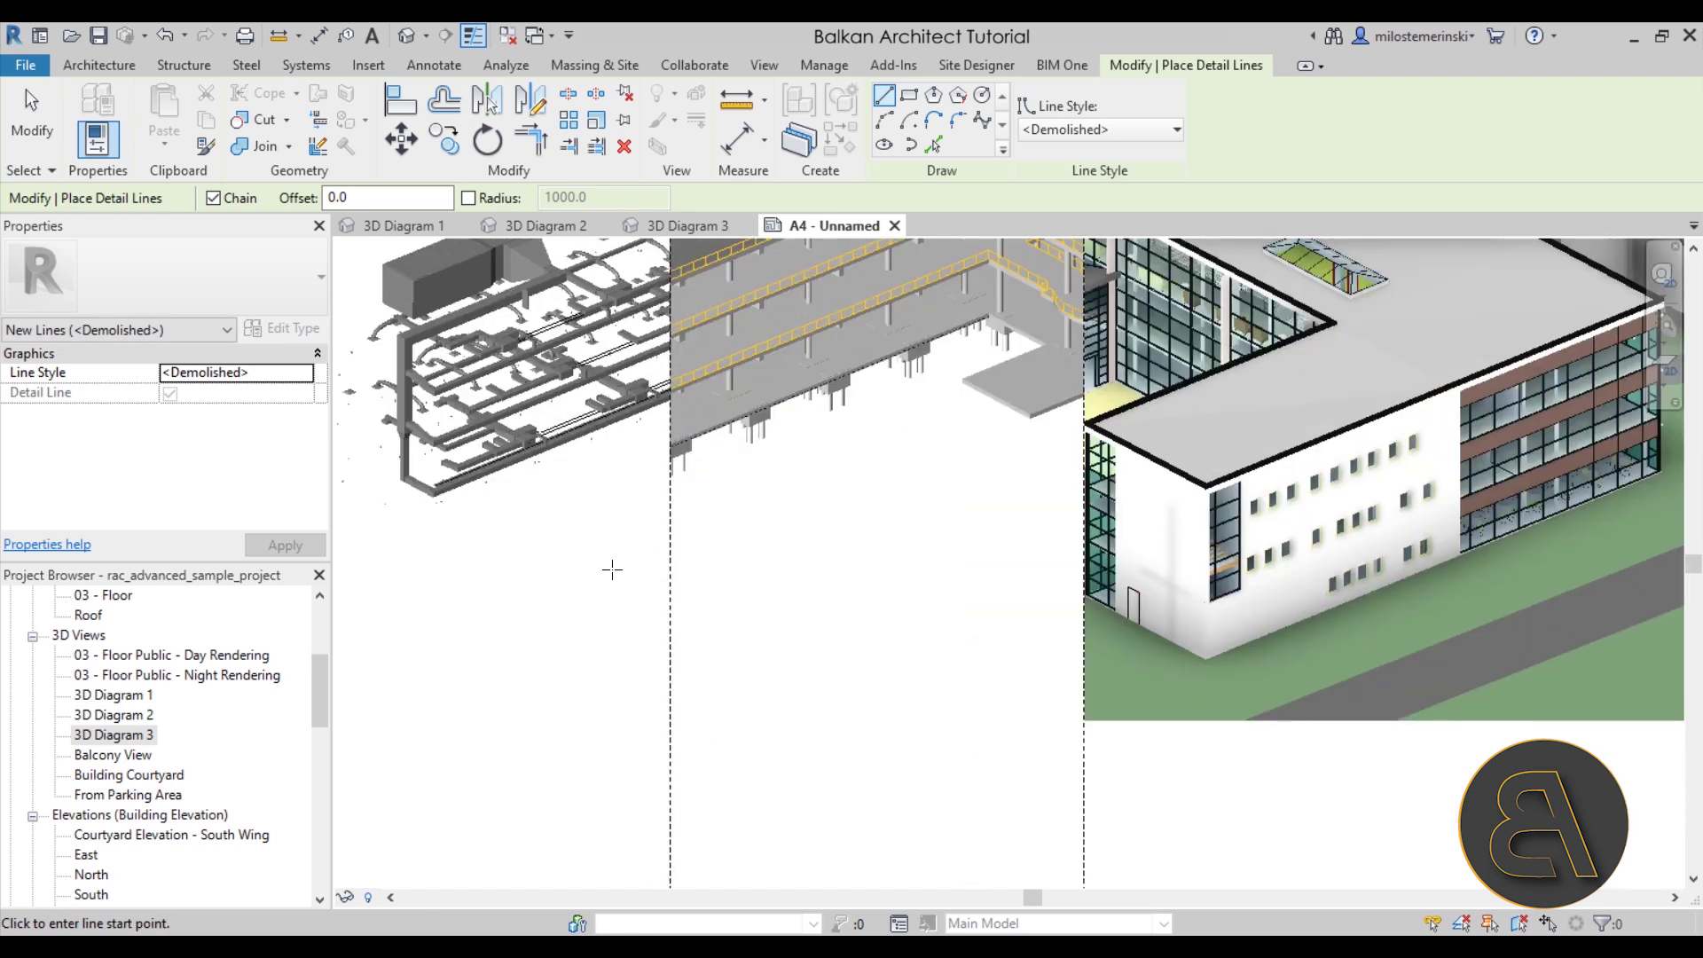
scroll(748, 613, "down", 2)
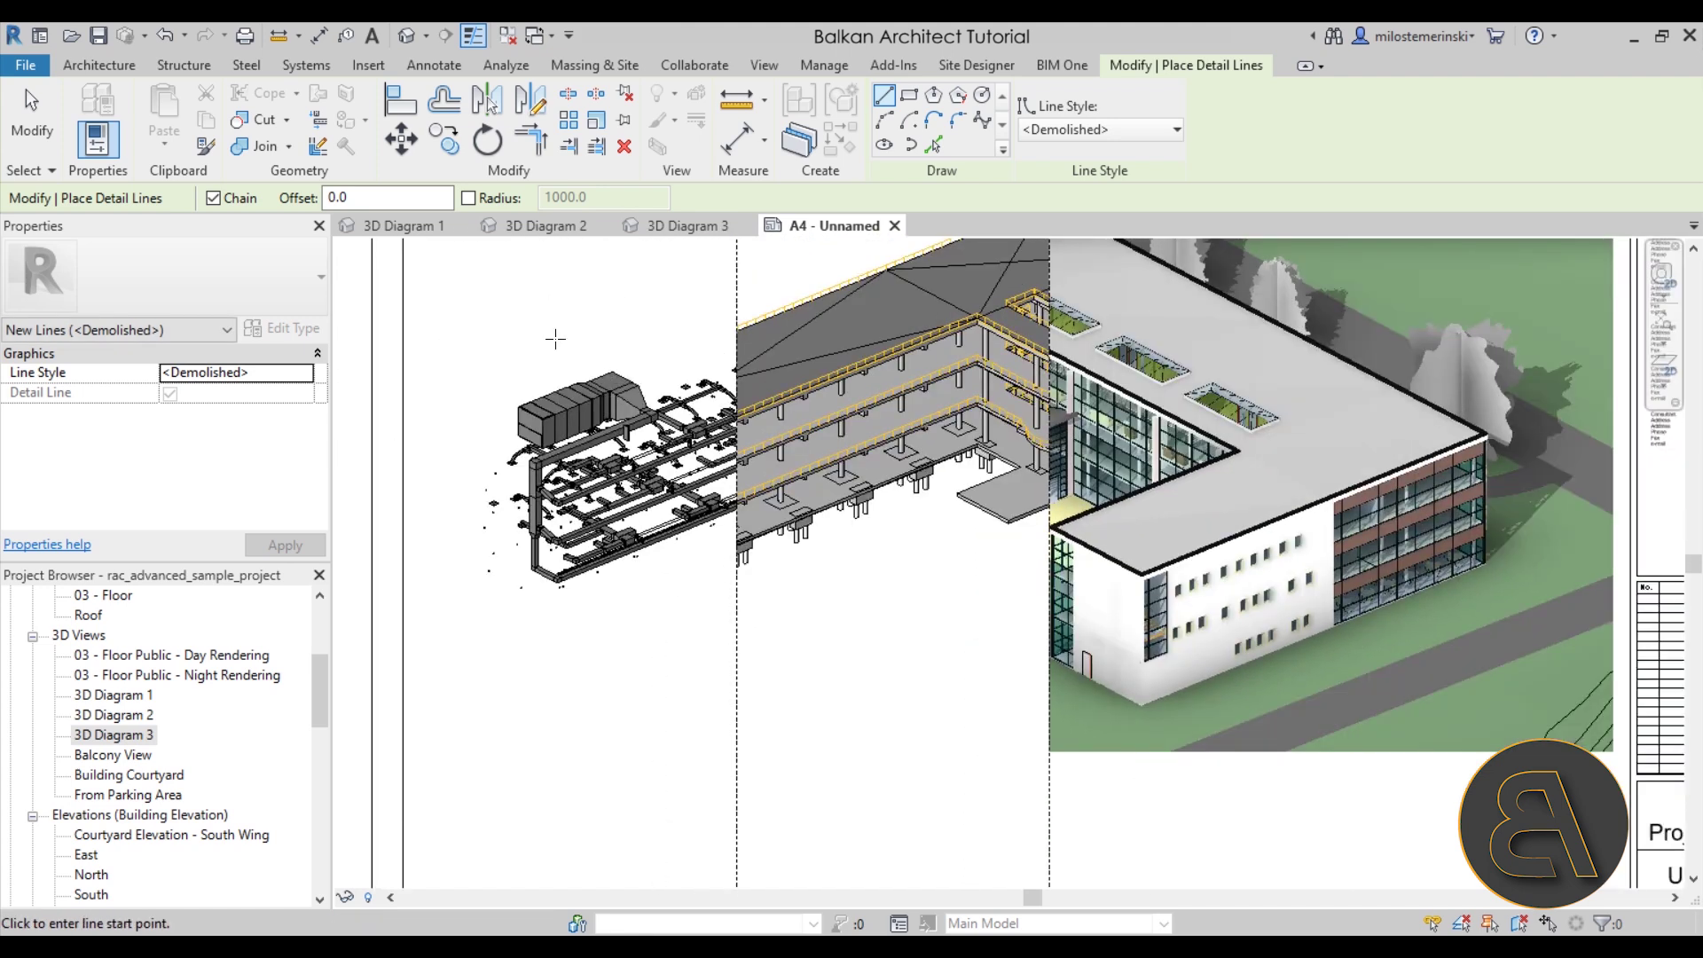
key("Escape")
Step: Examine the combined diagram on the sheet, including the alignment of the three views and their dividing lines
middle_click_drag(894, 580, 833, 559)
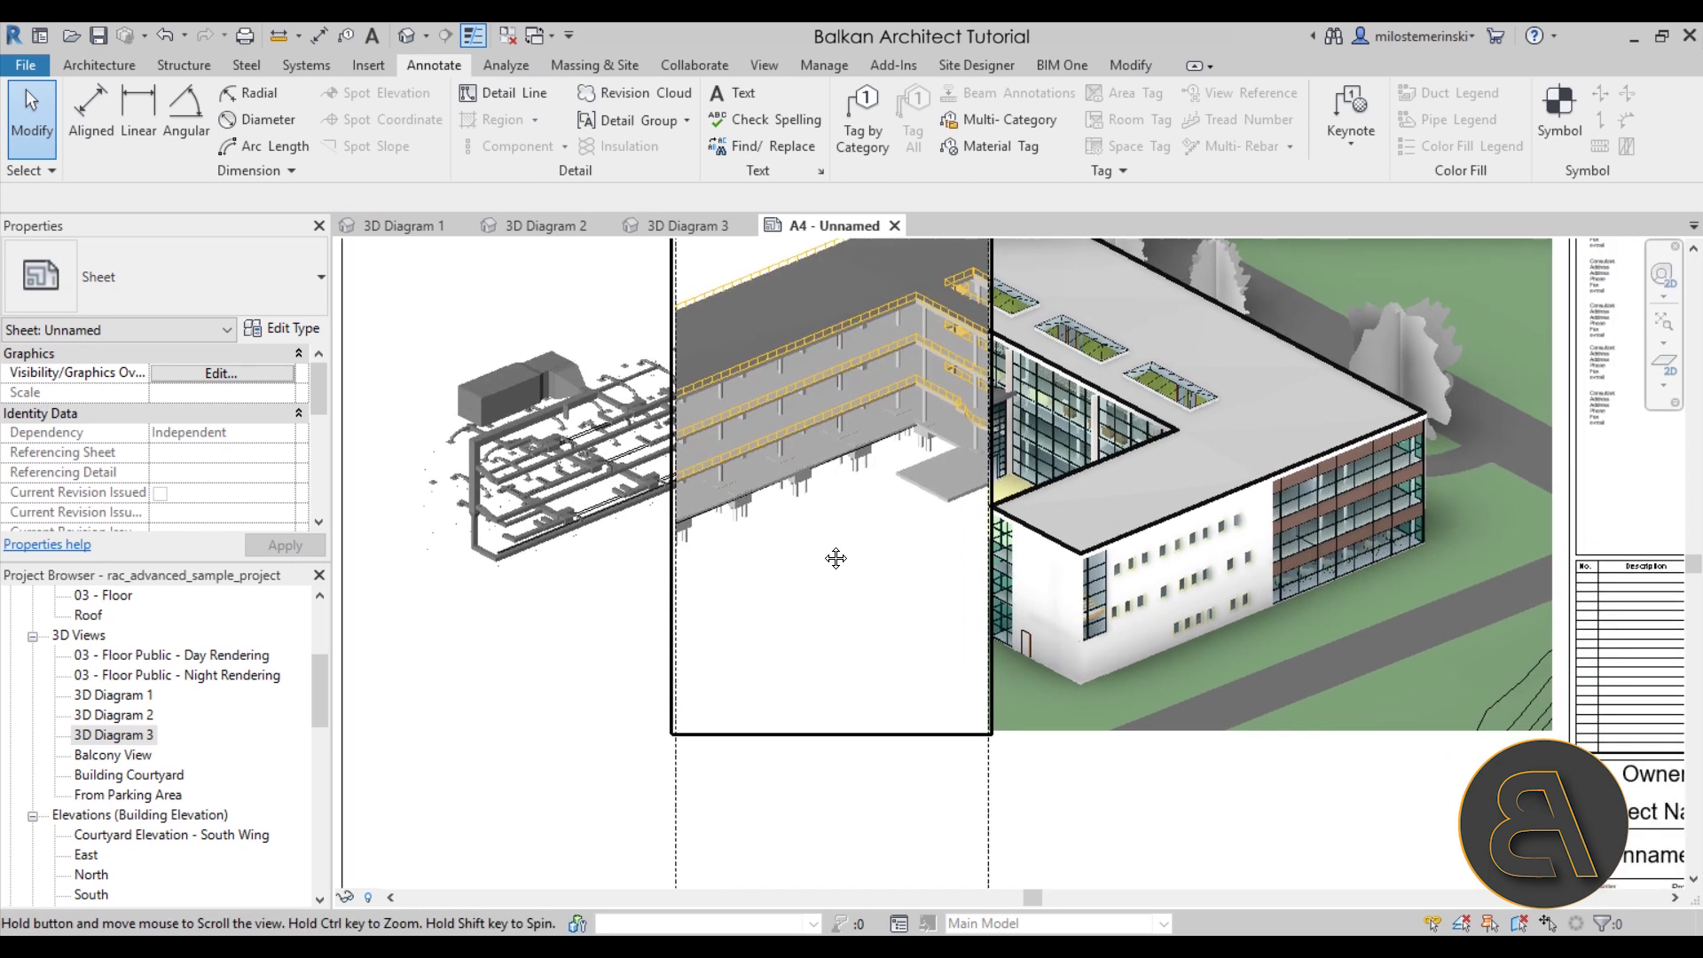
scroll(1169, 867, "down", 2)
middle_click_drag(1242, 852, 1074, 799)
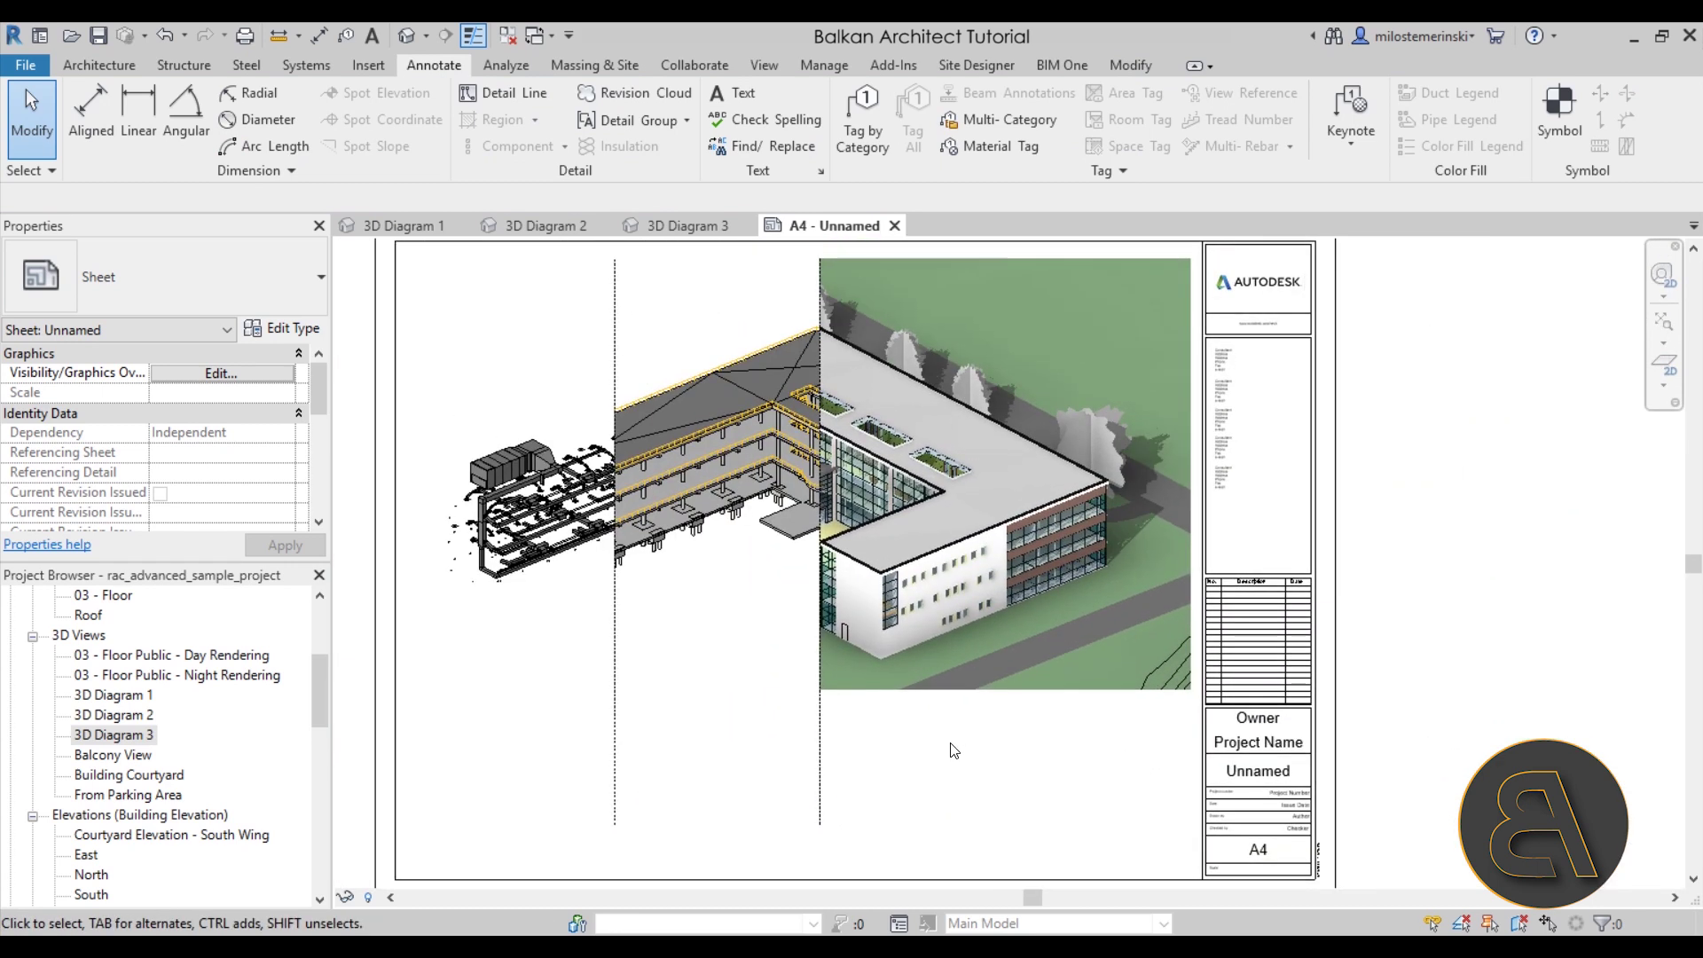
middle_click_drag(970, 752, 930, 748)
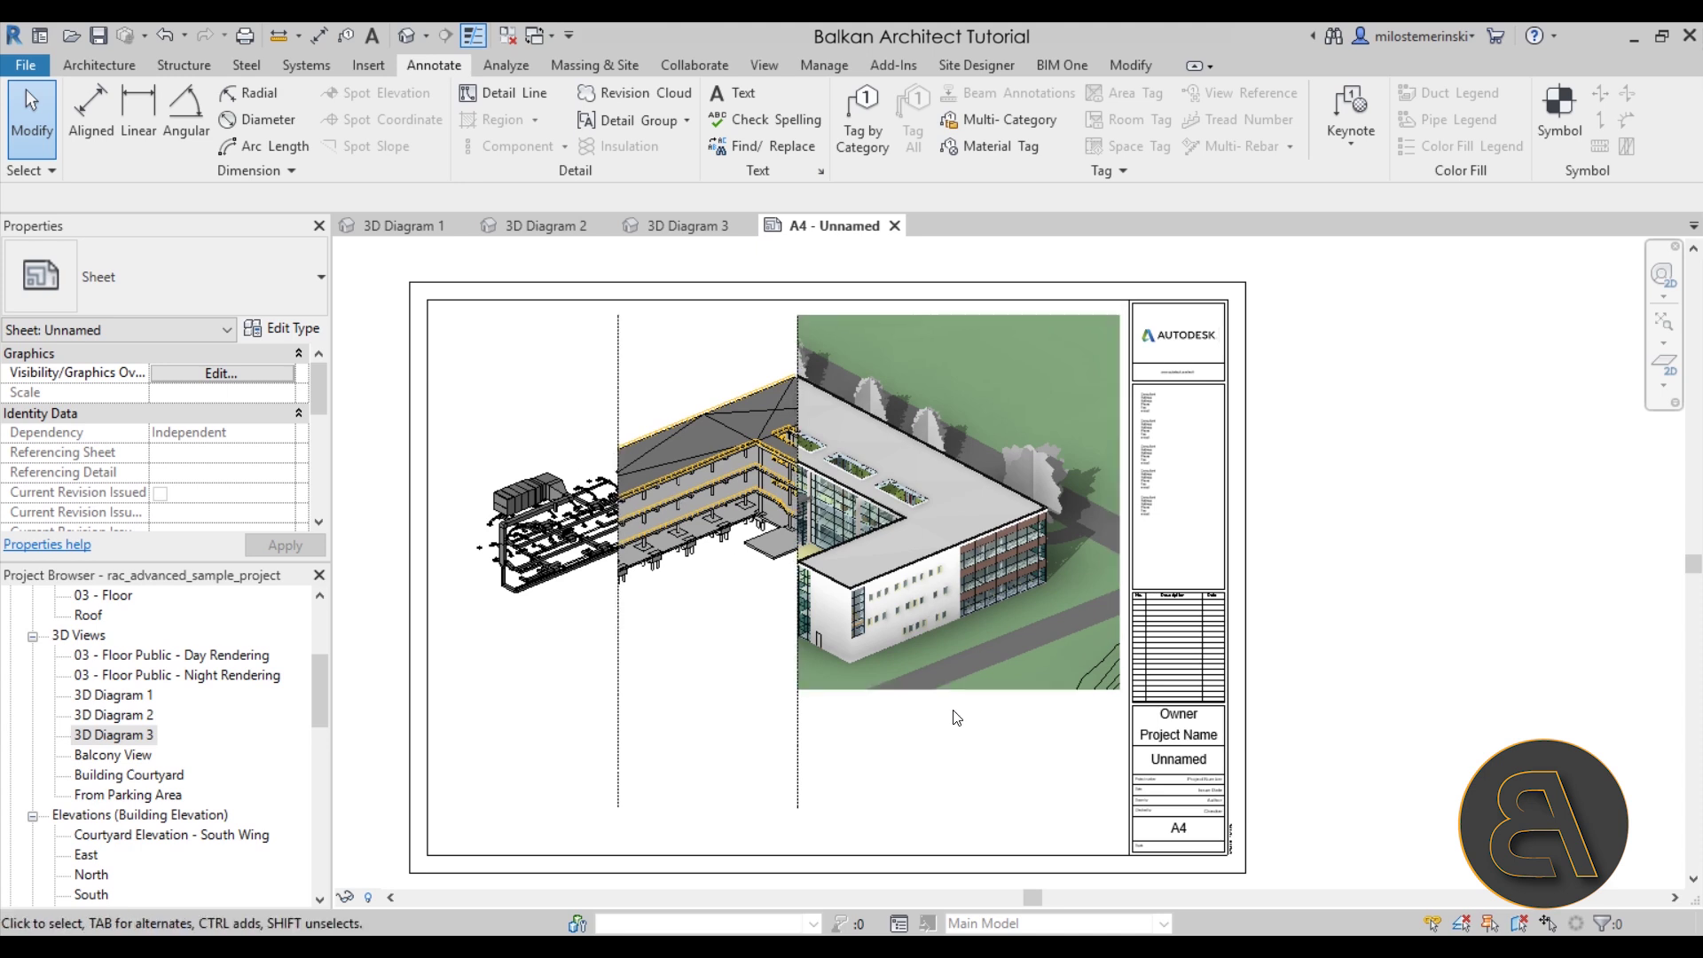
scroll(914, 636, "up", 2)
middle_click_drag(984, 678, 948, 636)
scroll(948, 636, "down", 2)
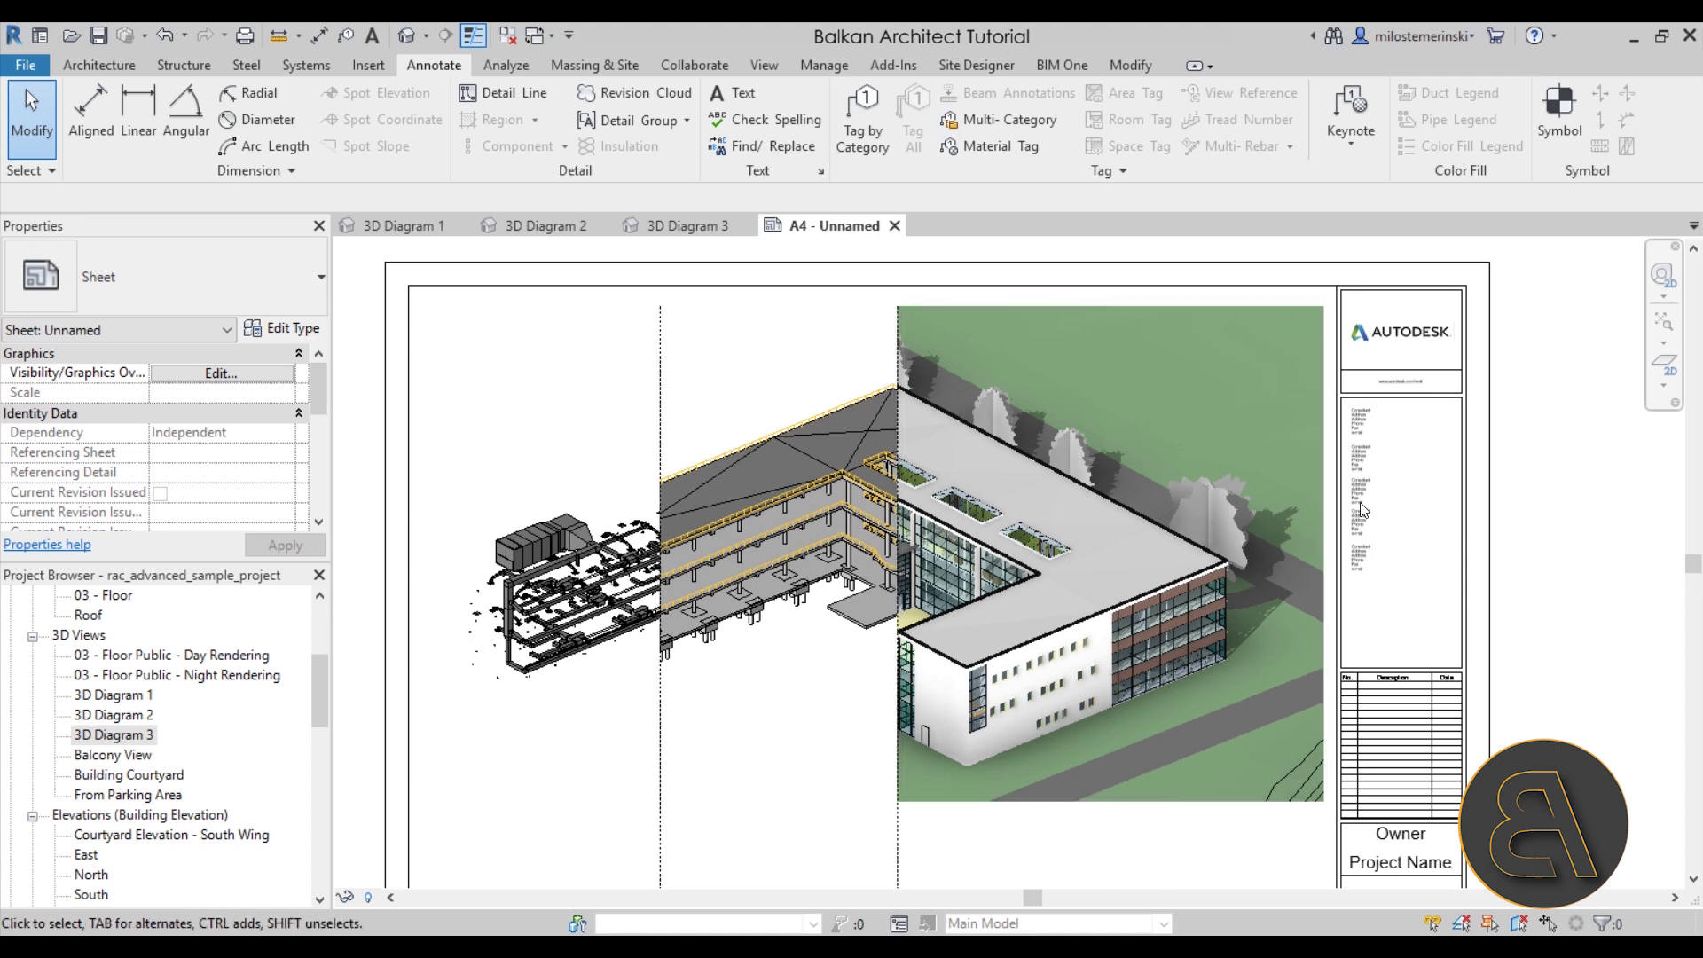
scroll(973, 581, "down", 1)
scroll(973, 581, "down", 1)
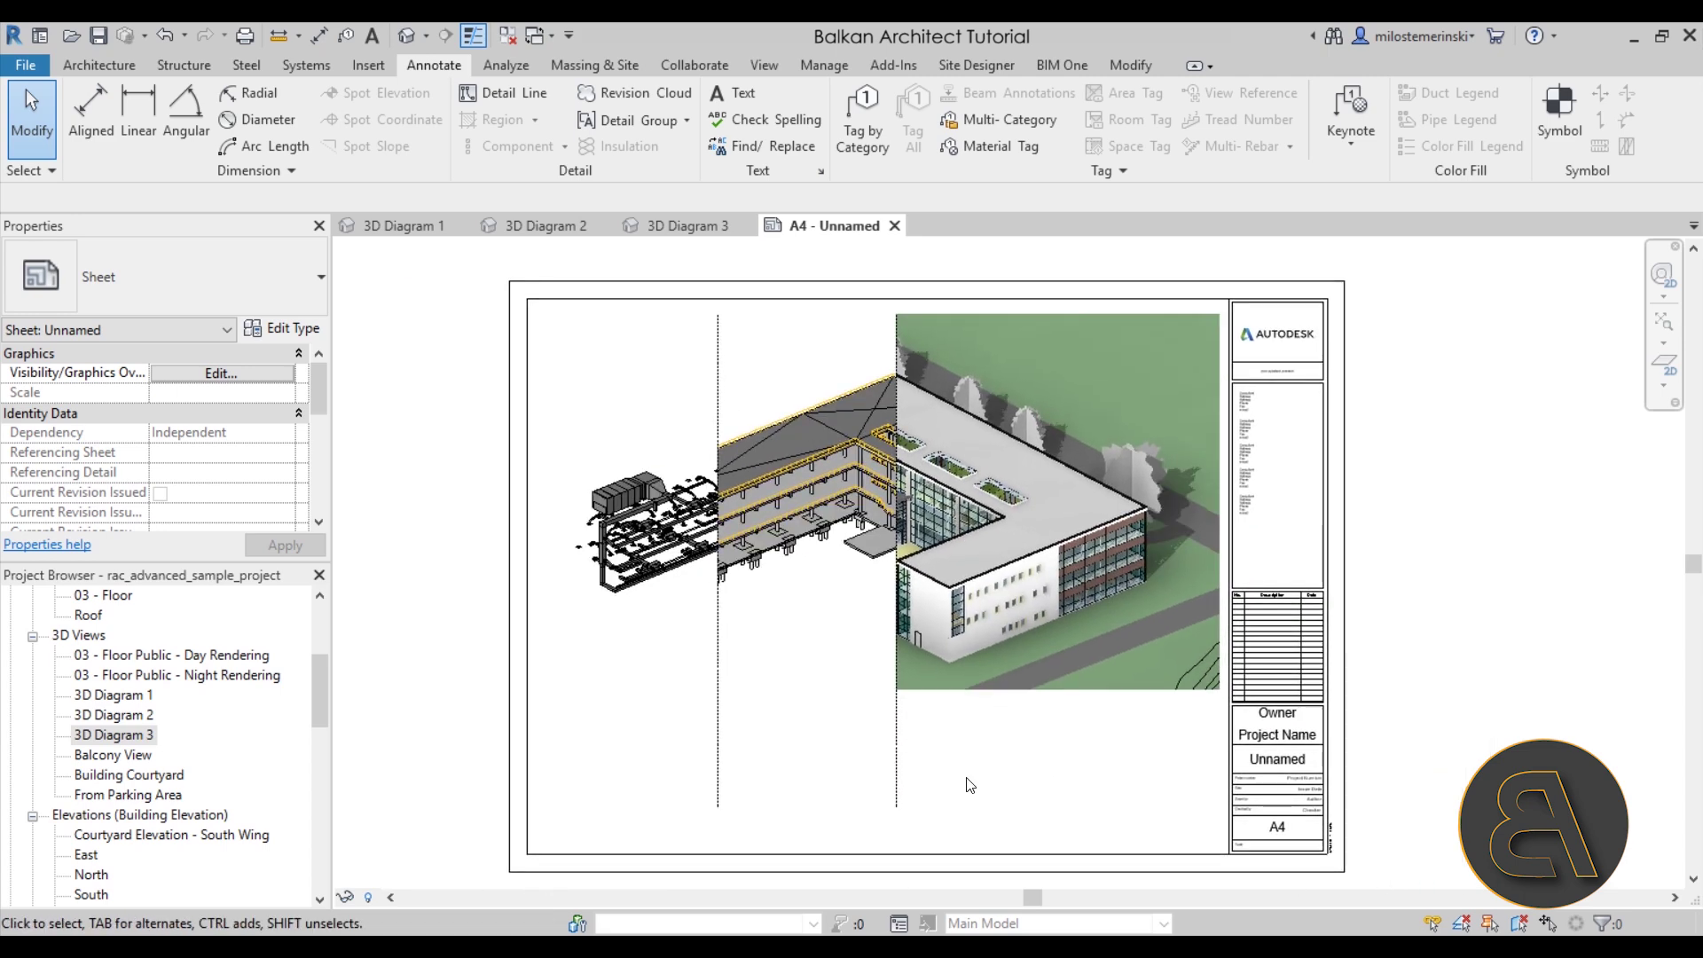